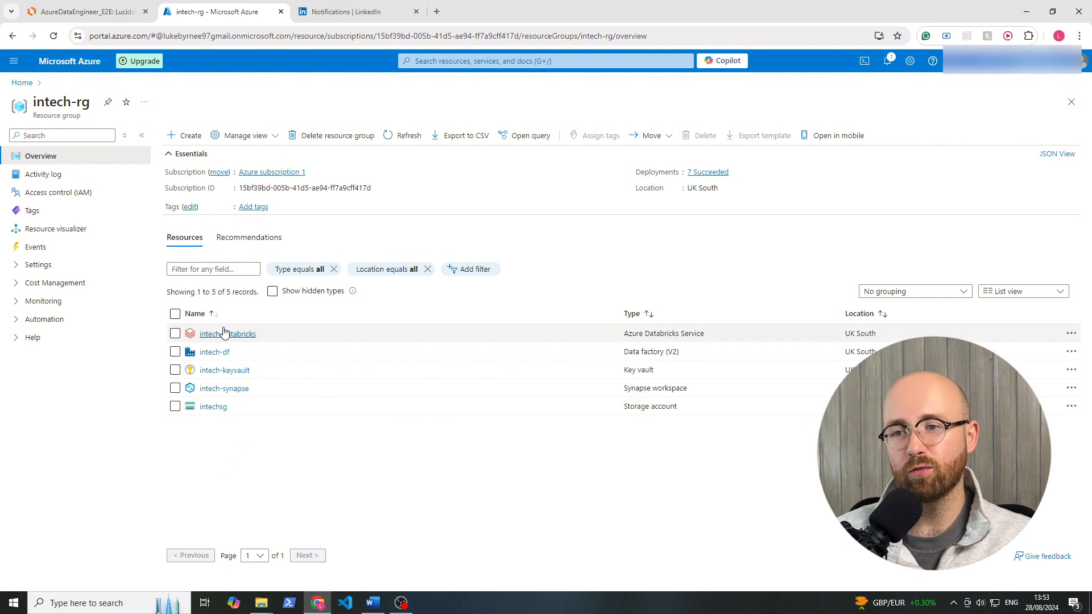
Open the intech-df data factory from the intech-rg resource group and launch Azure Data Factory Studio.
click(221, 354)
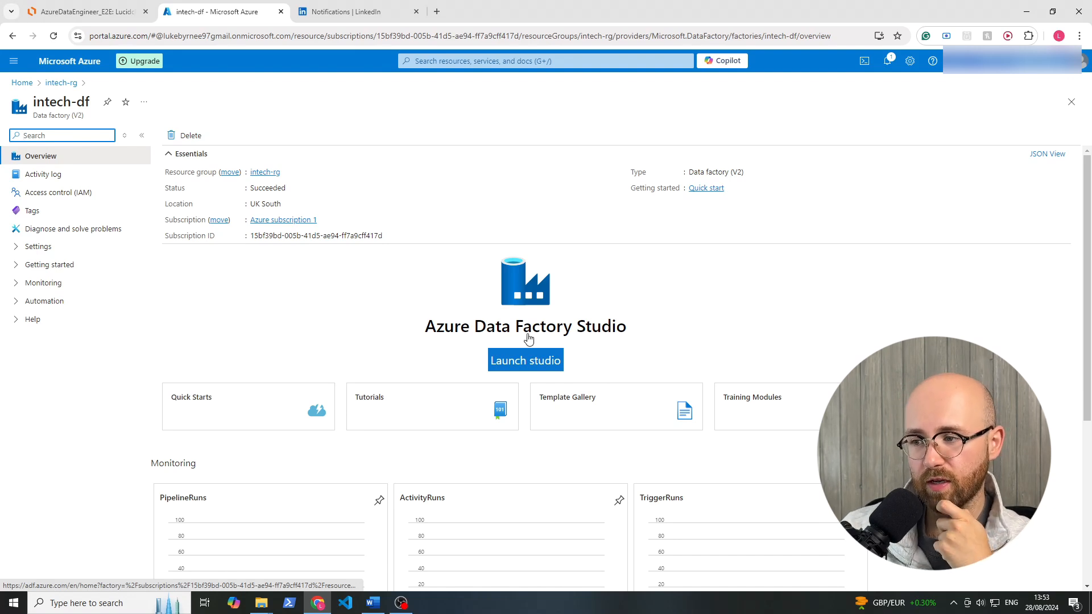
click(521, 362)
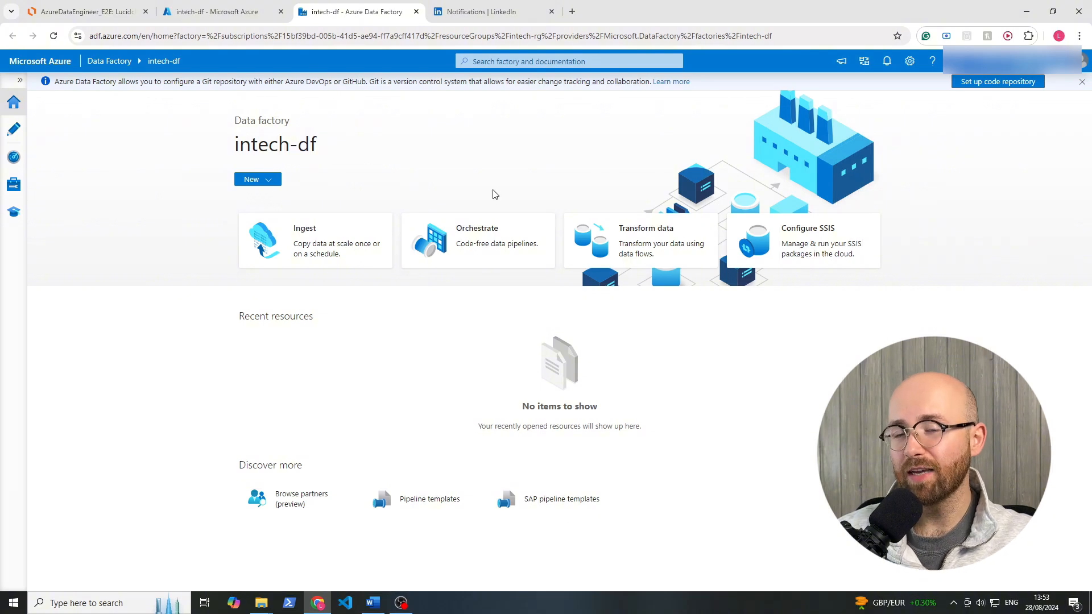
Start SQL Server Management Studio 20 and connect to the local SQLEXPRESS database engine with Windows Authentication.
click(118, 603)
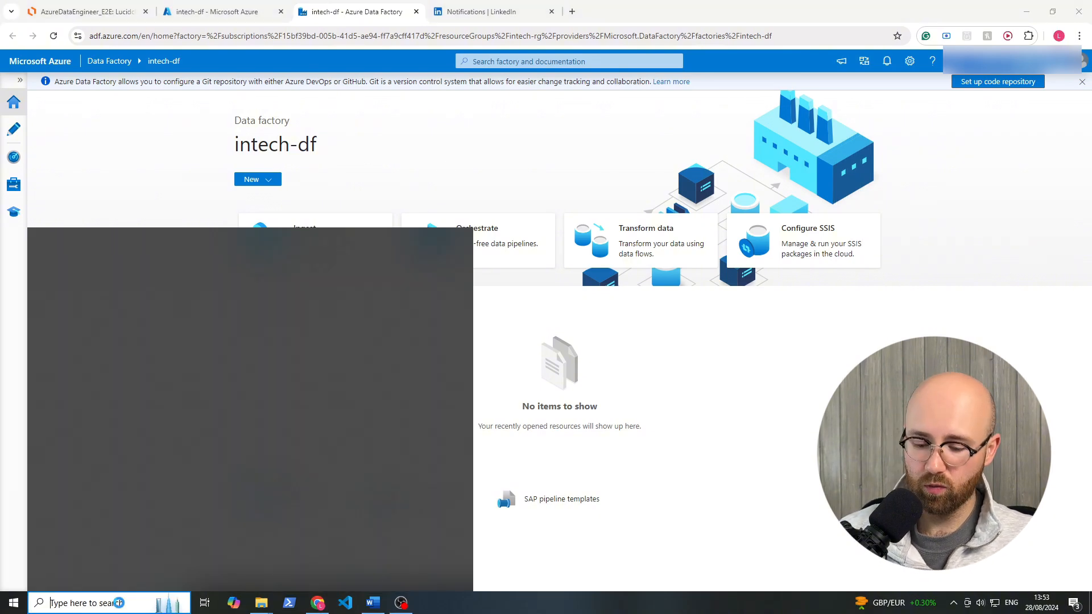
text(ss)
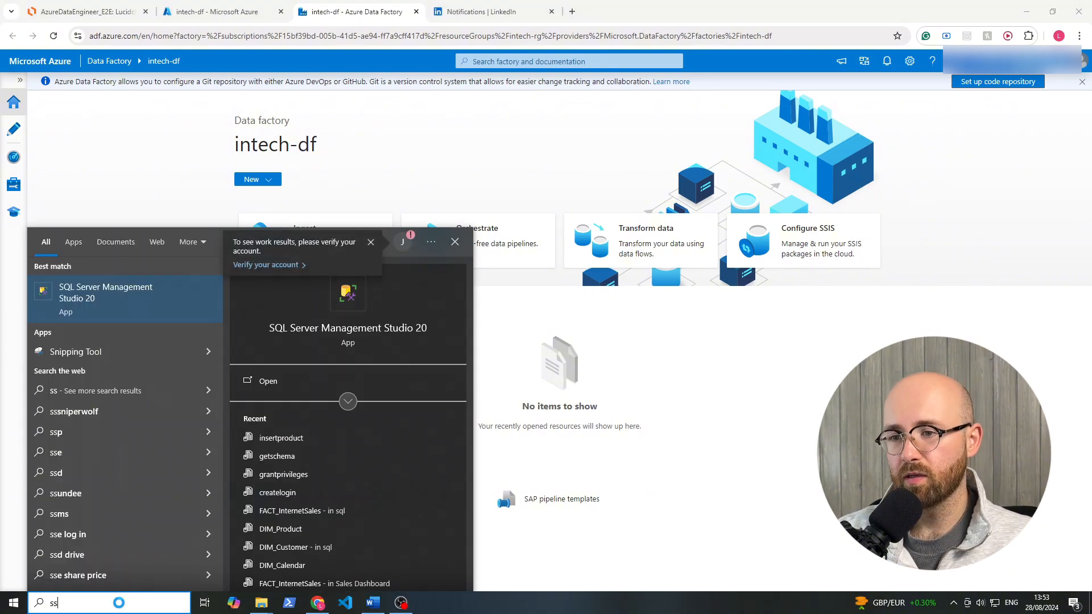
key(Return)
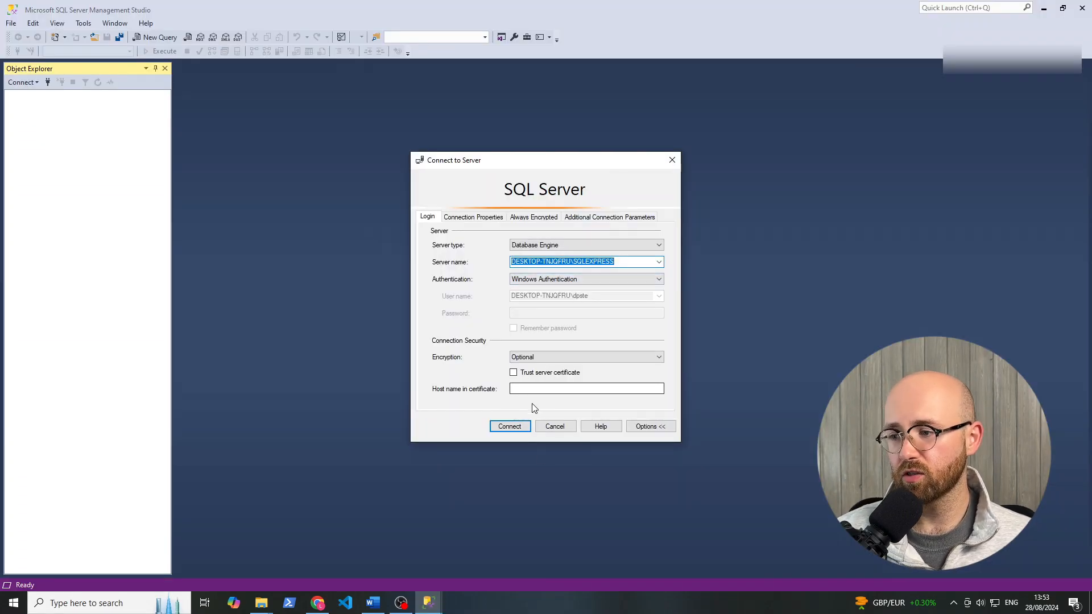
click(511, 427)
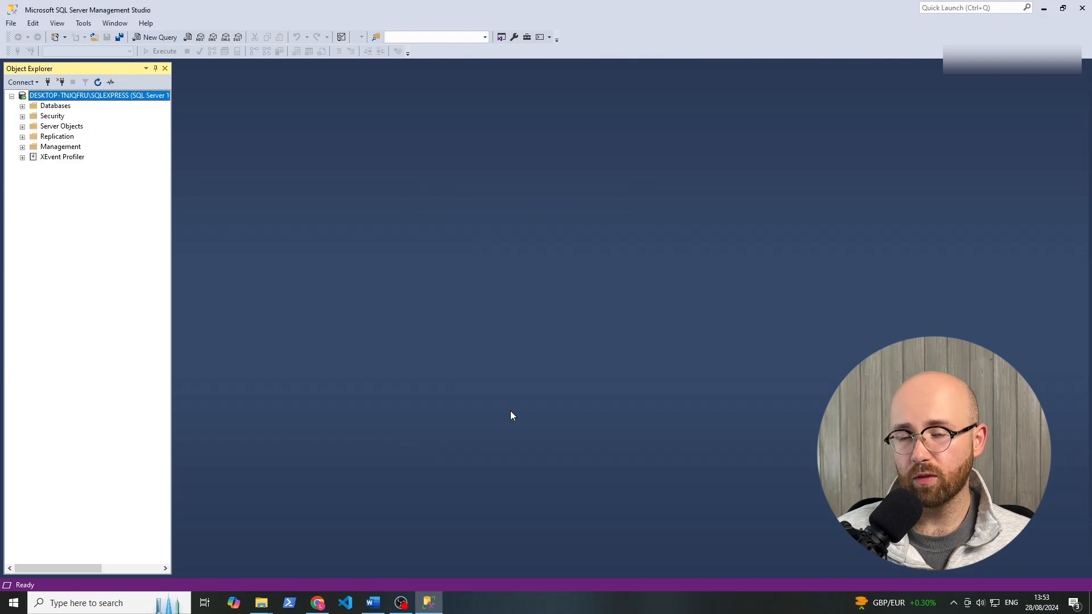
Open SQL Server 2022 Configuration Manager, check the state of the SQL Server (SQLEXPRESS) service, and close it.
click(61, 608)
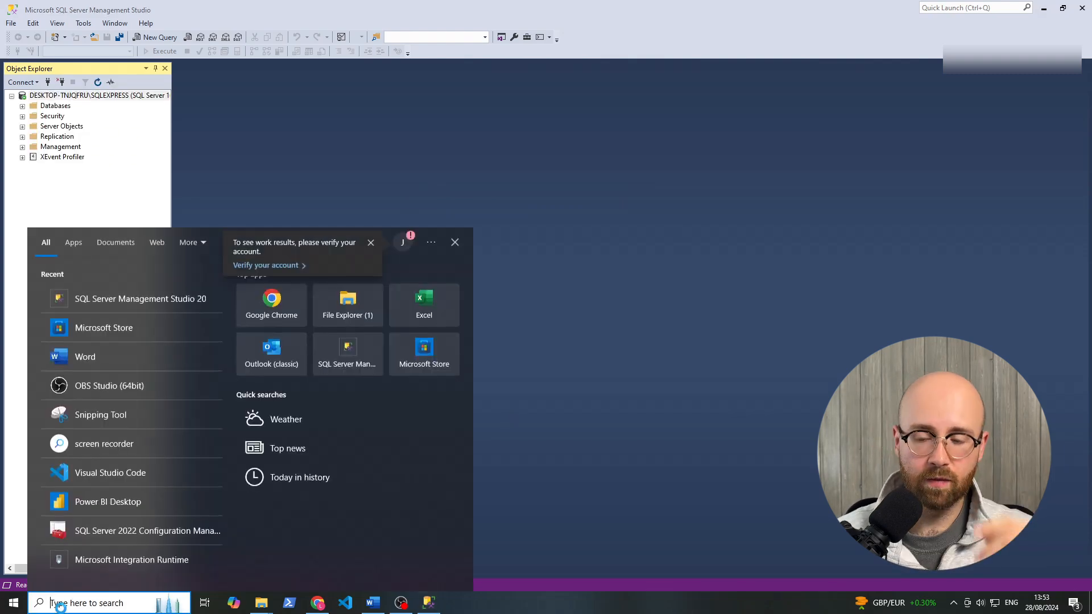
text(config)
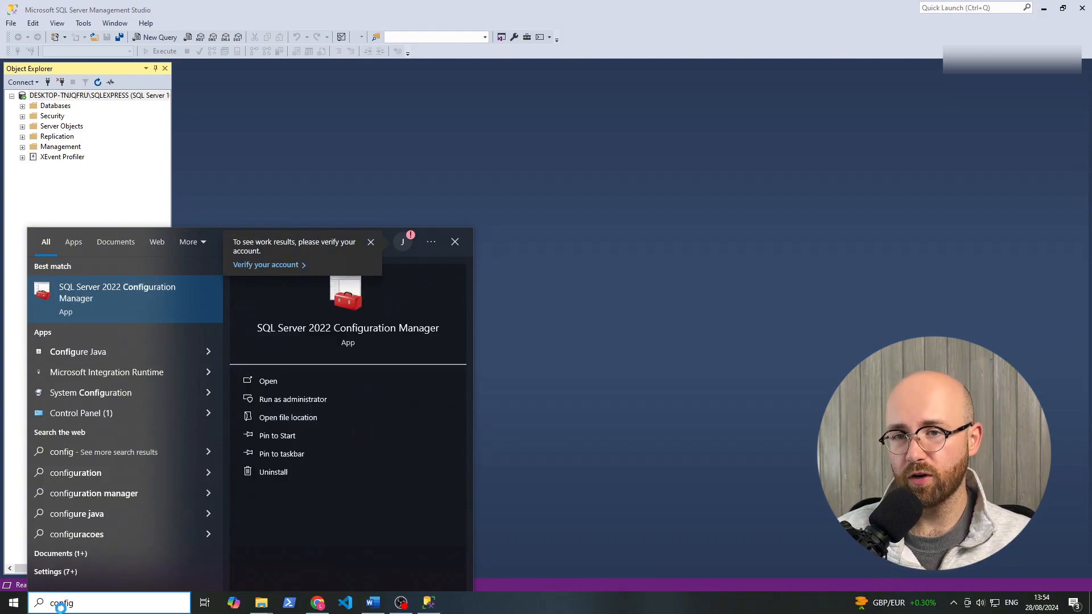
key(Escape)
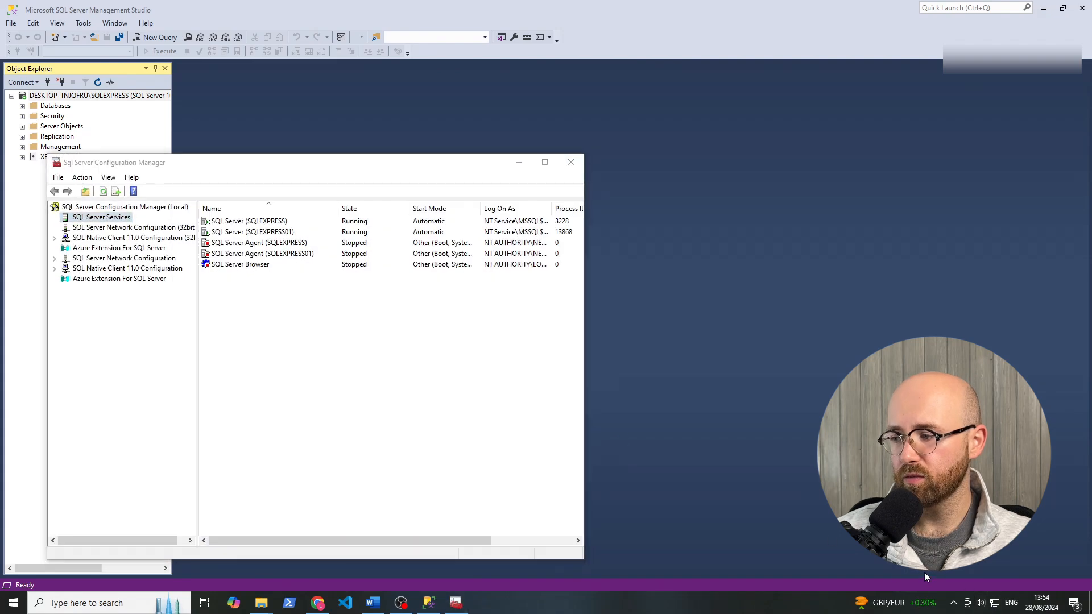
click(980, 603)
click(900, 576)
click(437, 397)
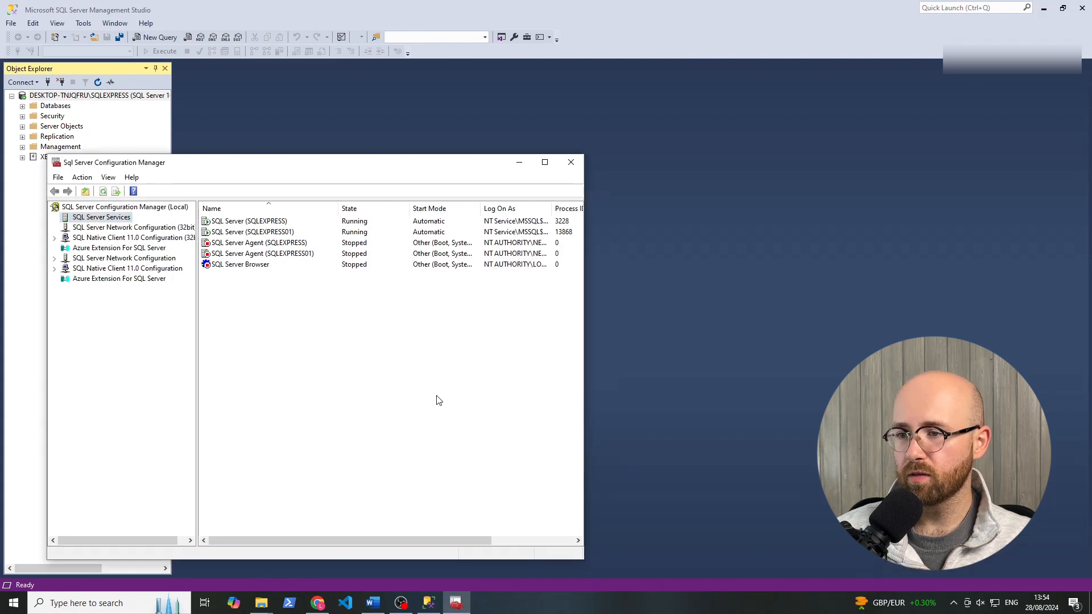
click(254, 224)
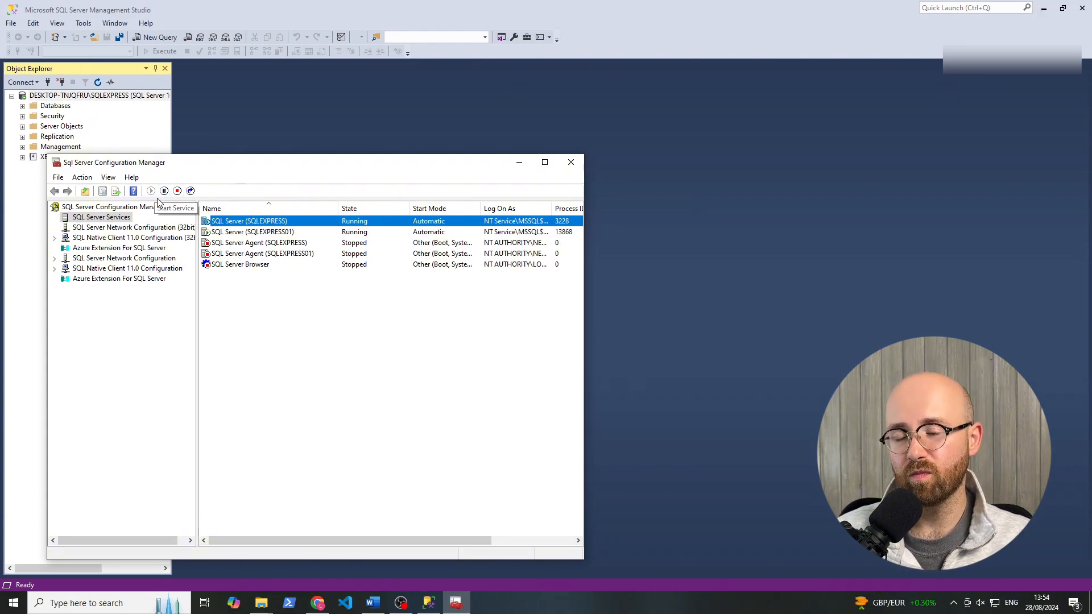
click(571, 162)
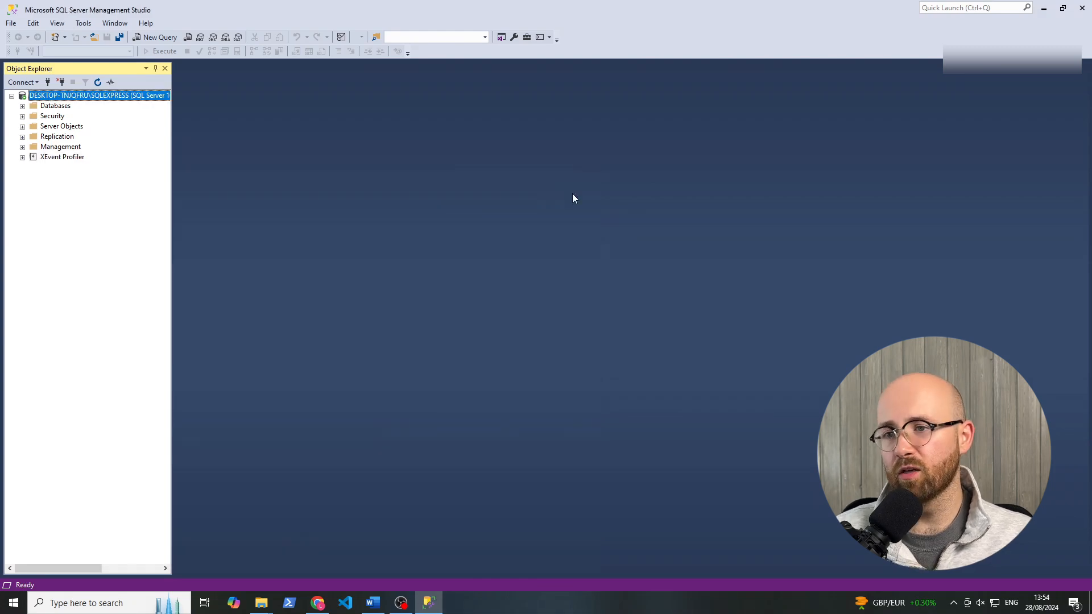
Expand the AdventureWorksLT2022 database under Databases and list its tables.
click(22, 107)
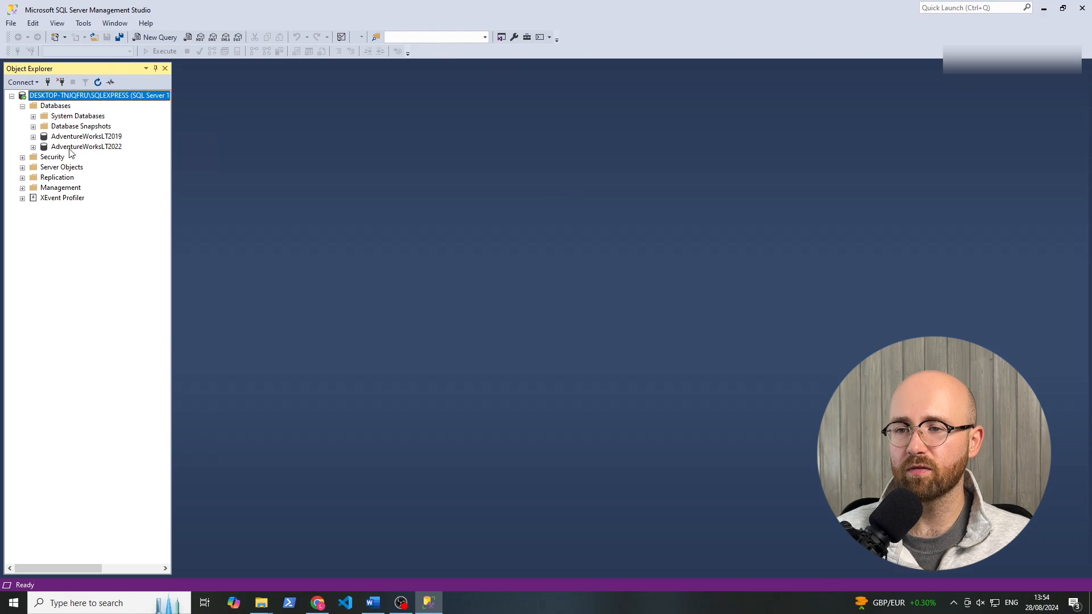
click(64, 149)
click(34, 148)
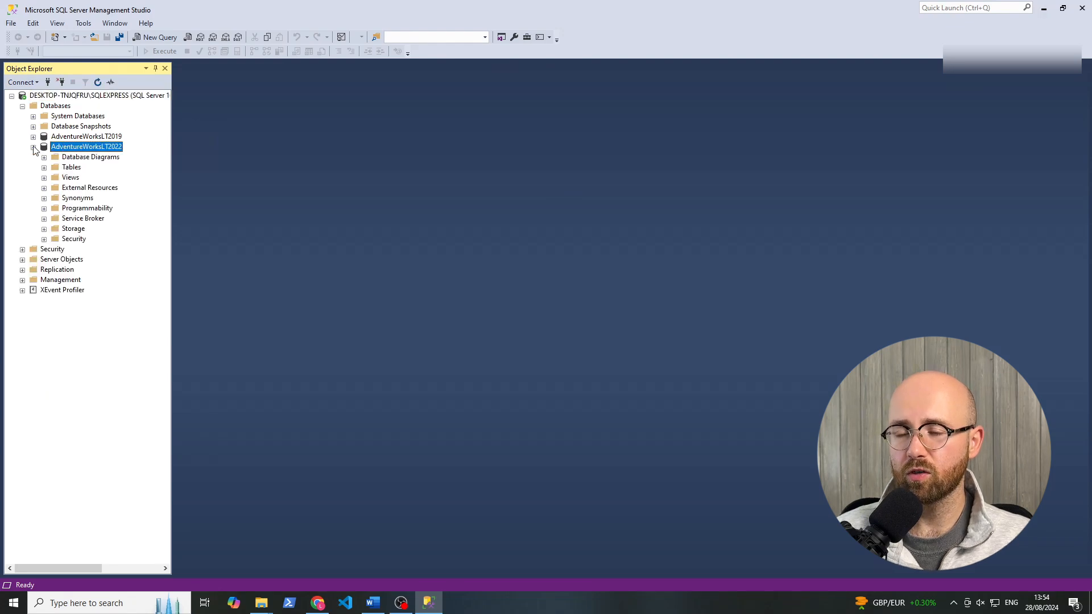
click(45, 168)
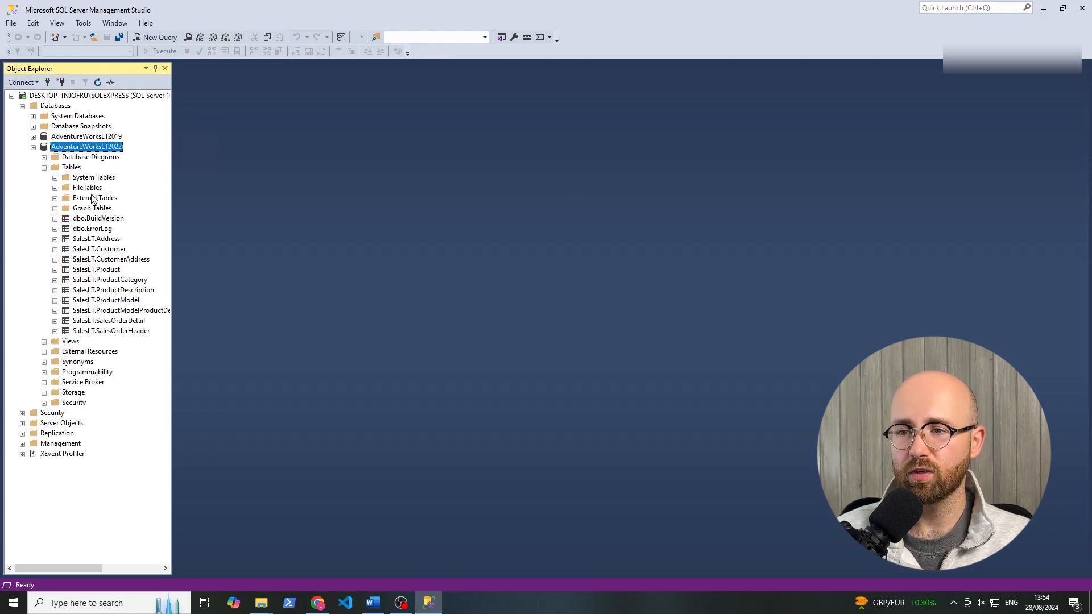
Query the top 1000 rows of the SalesLT.Address table and review the generated SELECT statement.
click(95, 231)
click(100, 242)
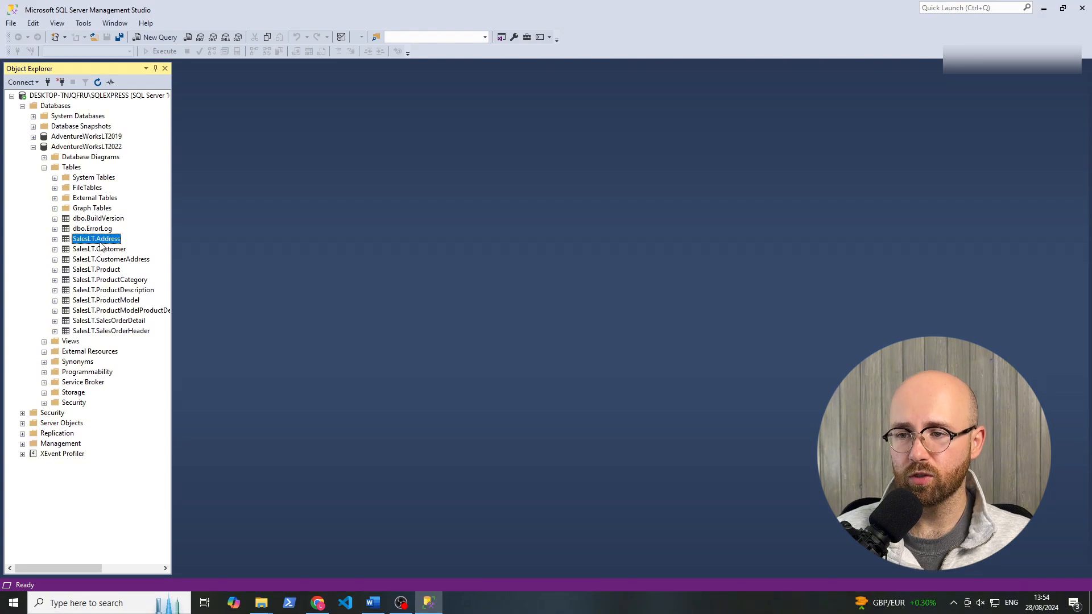
right_click(101, 244)
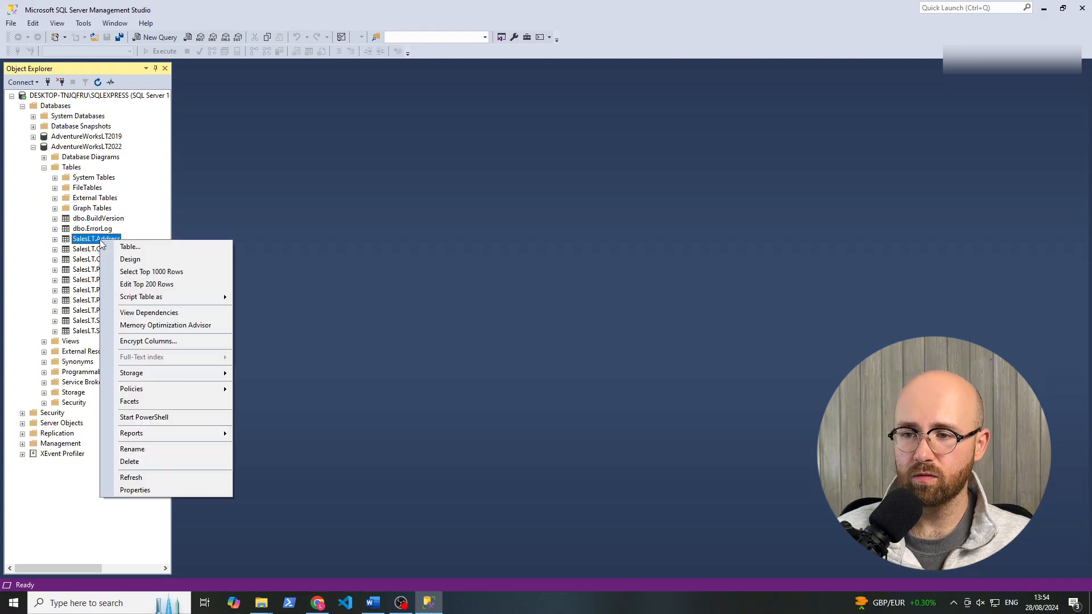
click(145, 274)
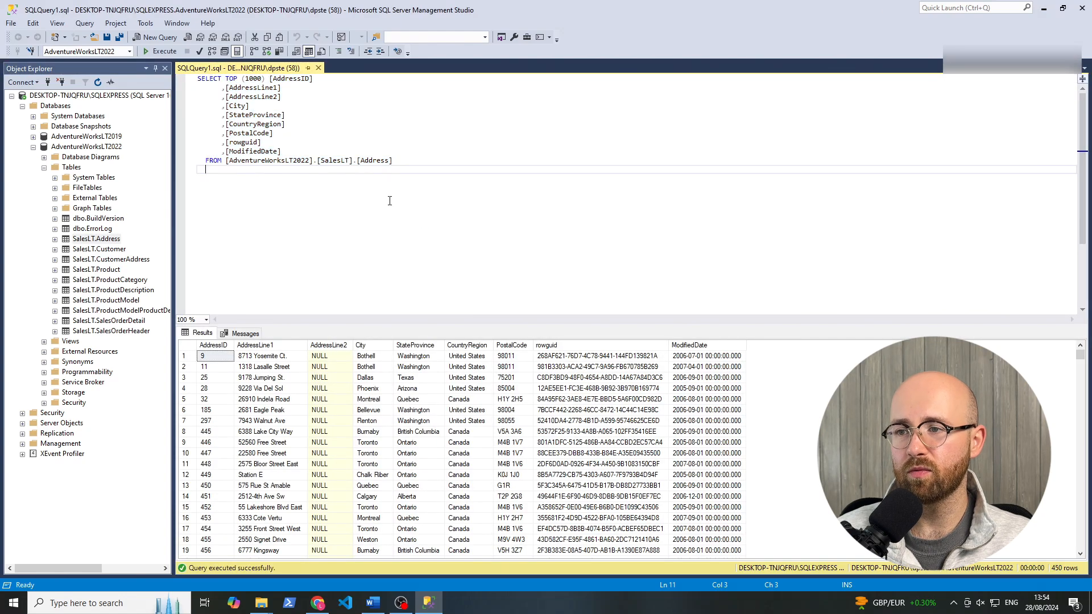
drag(390, 201, 226, 89)
click(307, 134)
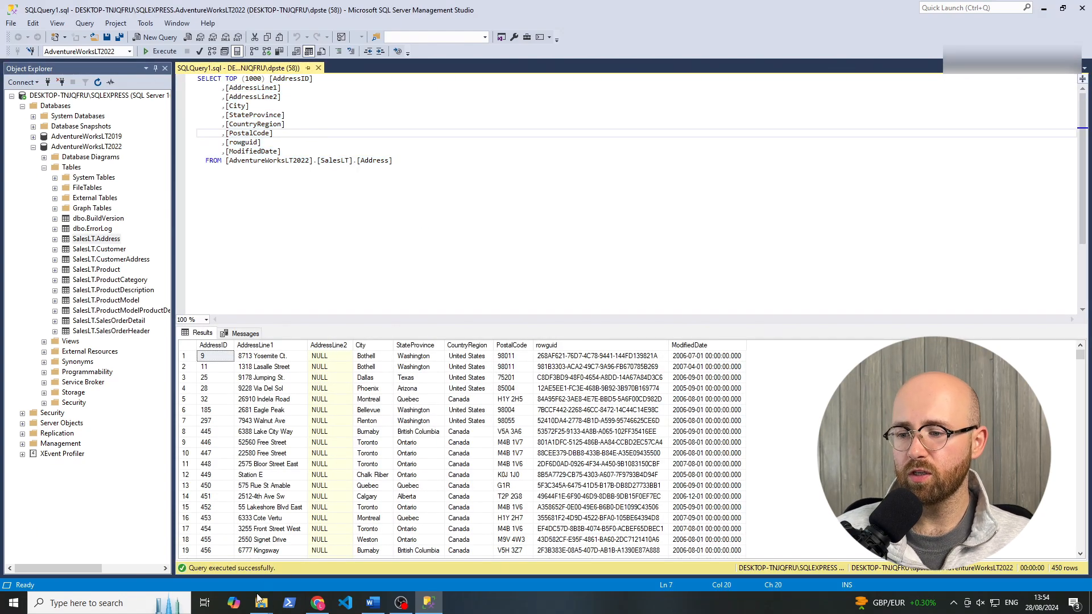
Switch to the AzureDataEngineer_E2E diagram in Lucidchart and examine the On-Prem SQL Database source.
mouse_move(262, 601)
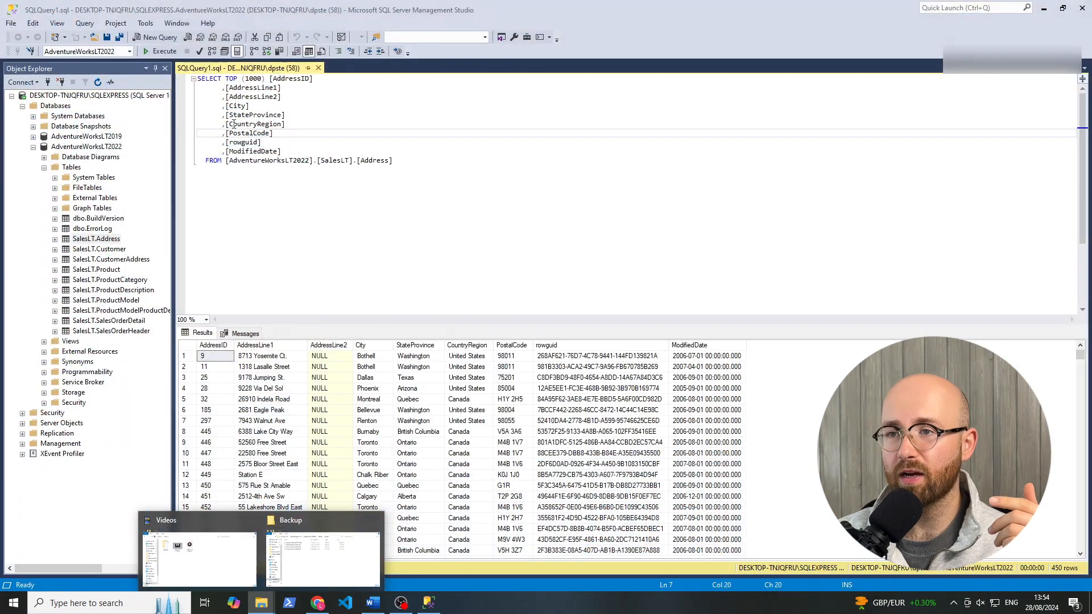
click(318, 603)
click(85, 11)
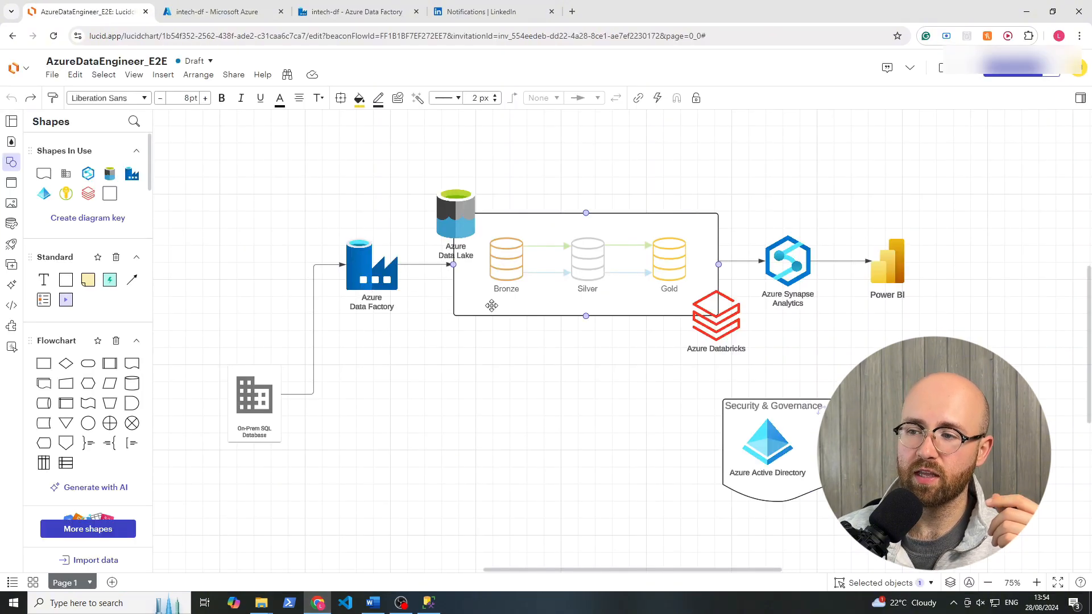
click(272, 397)
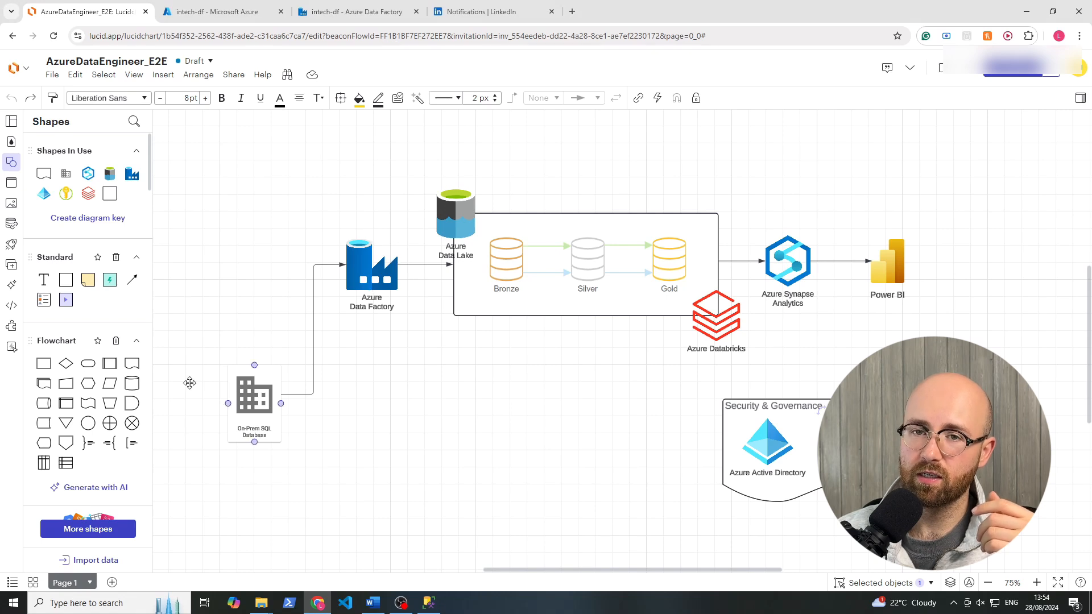
click(222, 419)
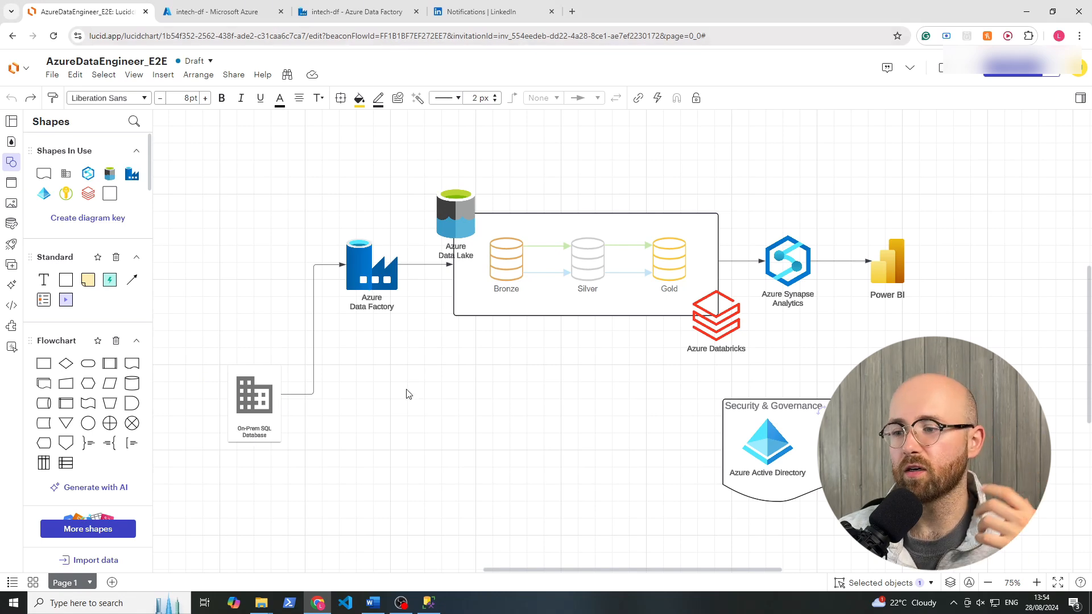
Return to SQL Server Management Studio and review the login name, password and user statements in createlogin.sql.
click(429, 602)
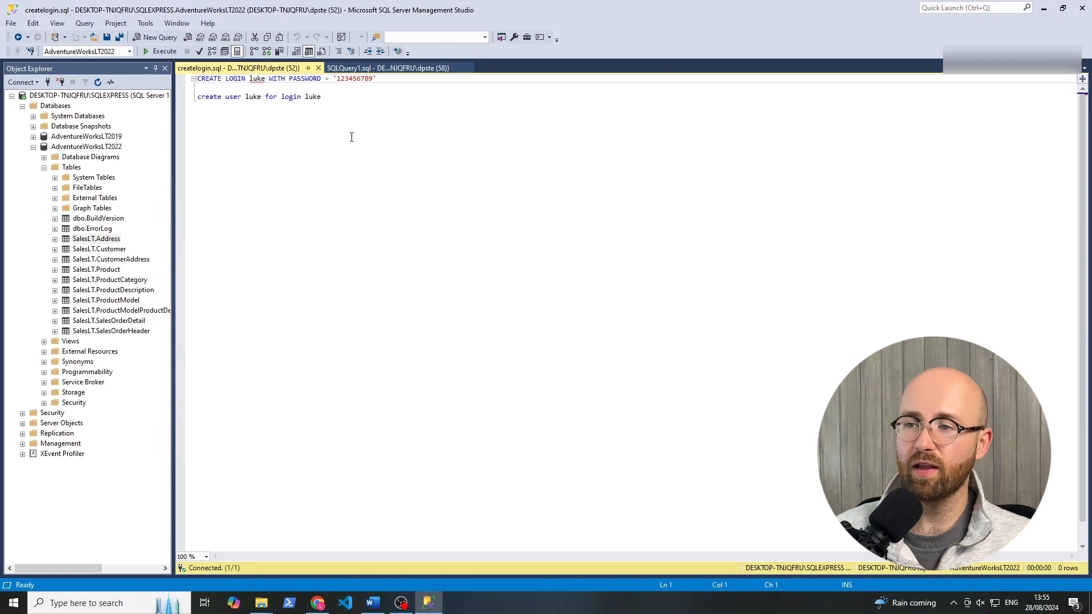
key(ctrl+a)
click(248, 164)
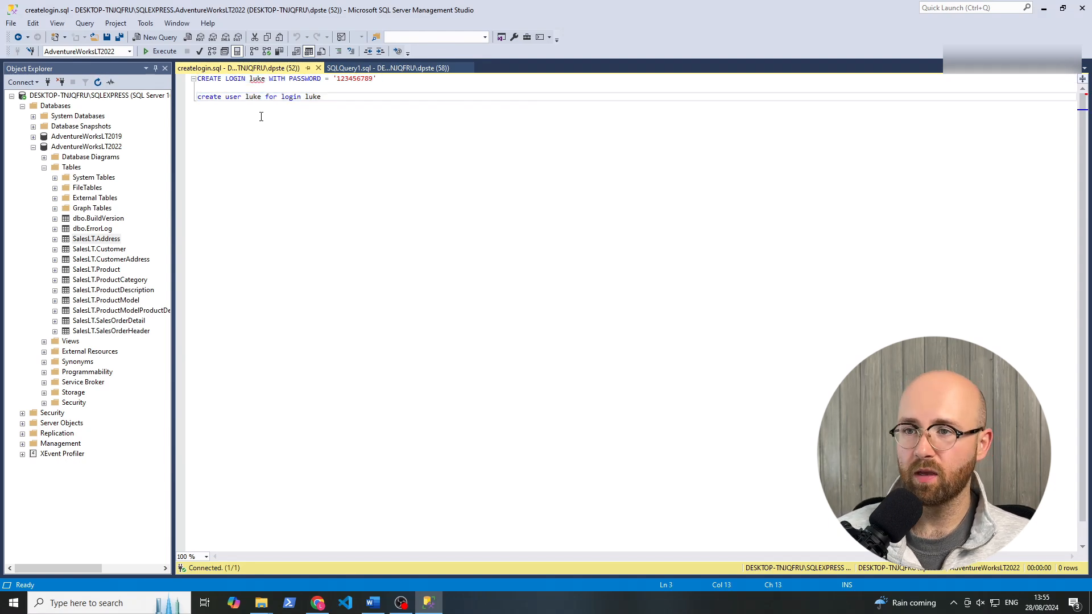
click(210, 81)
double_click(257, 79)
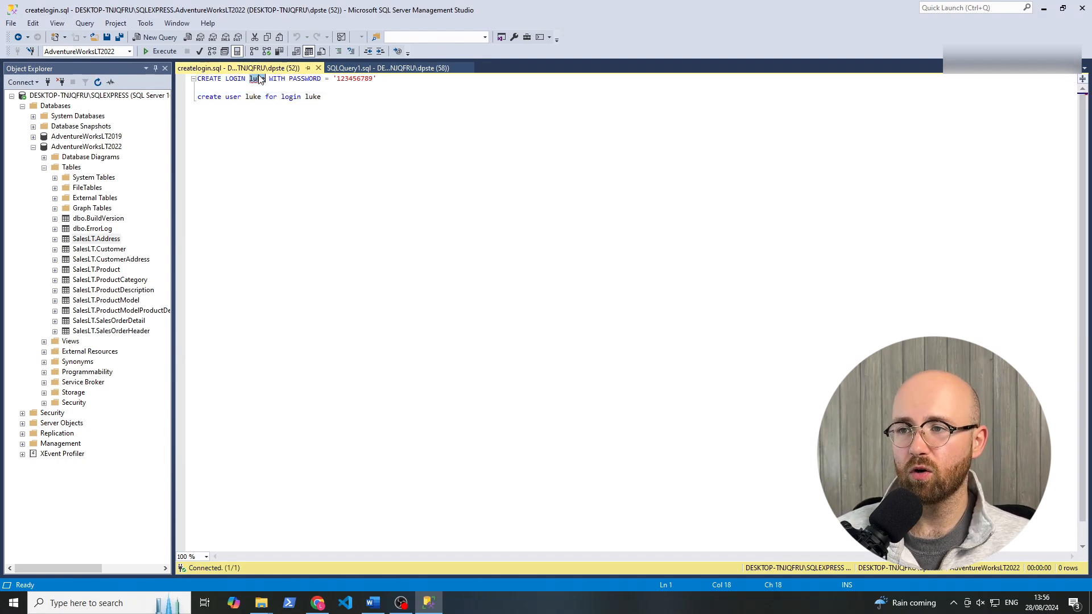
double_click(361, 79)
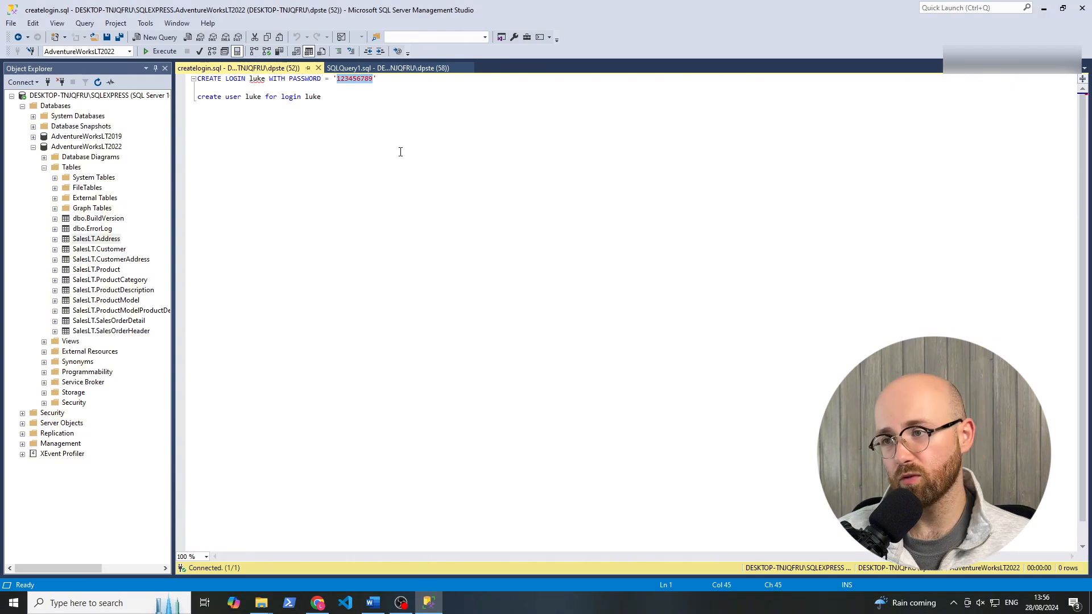
double_click(255, 96)
double_click(291, 96)
click(343, 98)
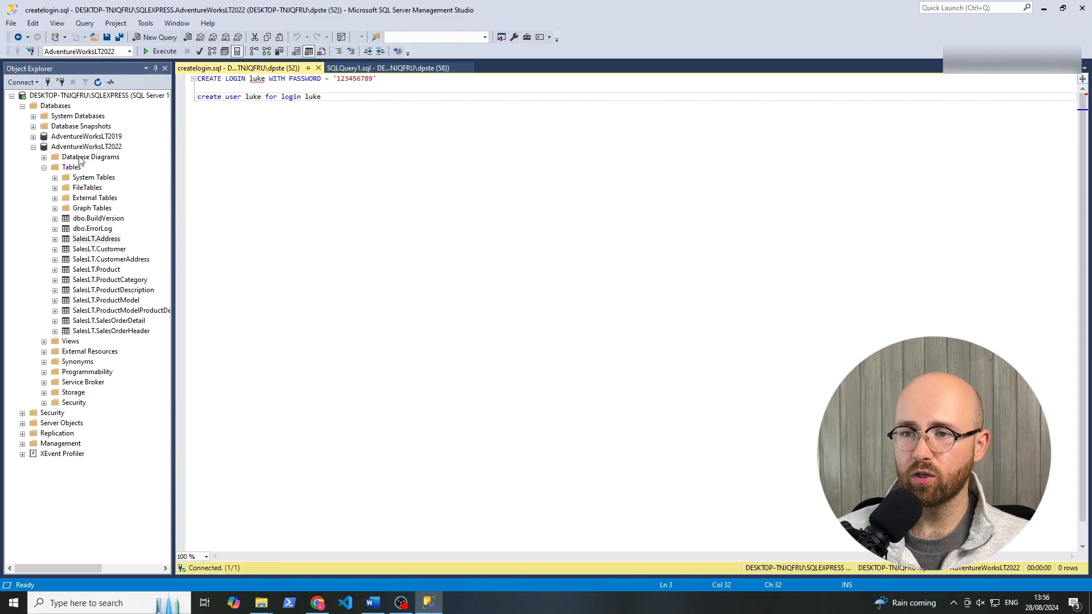
Try to execute the createlogin.sql script against AdventureWorksLT2022 and read the resulting message.
click(66, 147)
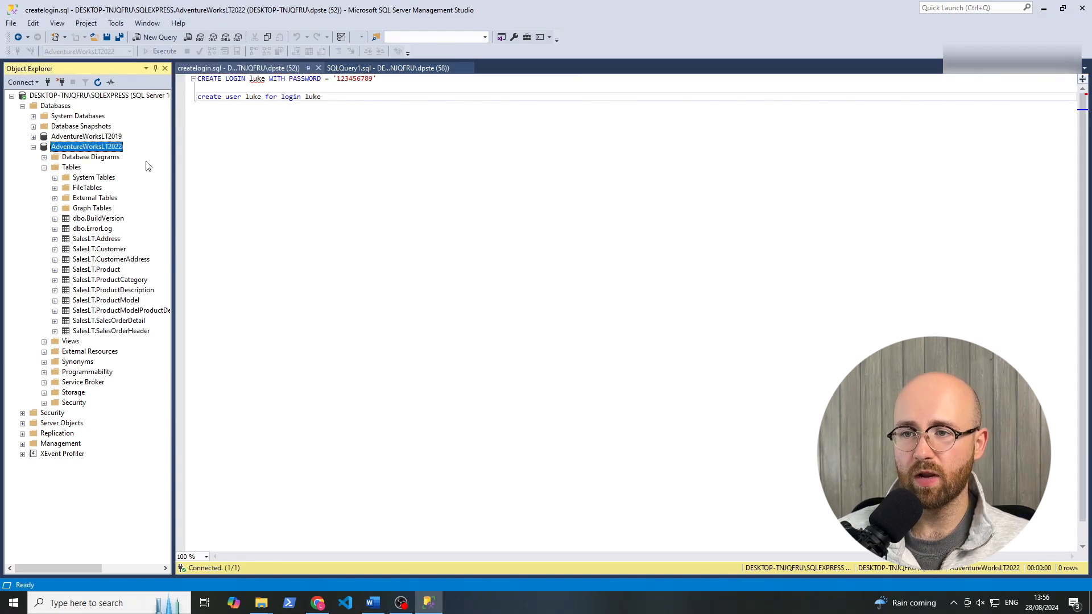
click(218, 97)
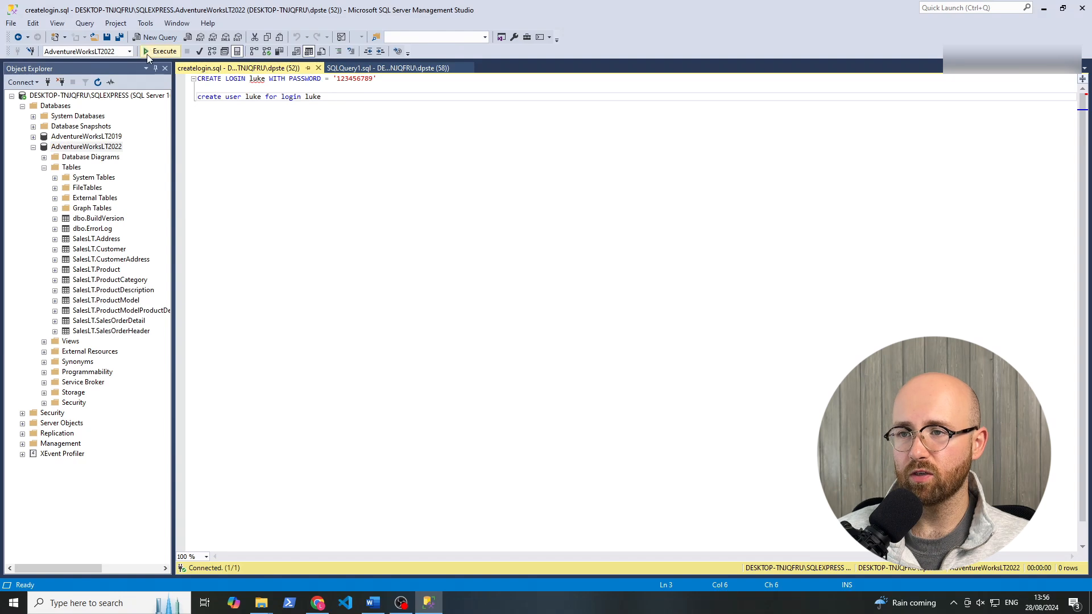
click(165, 51)
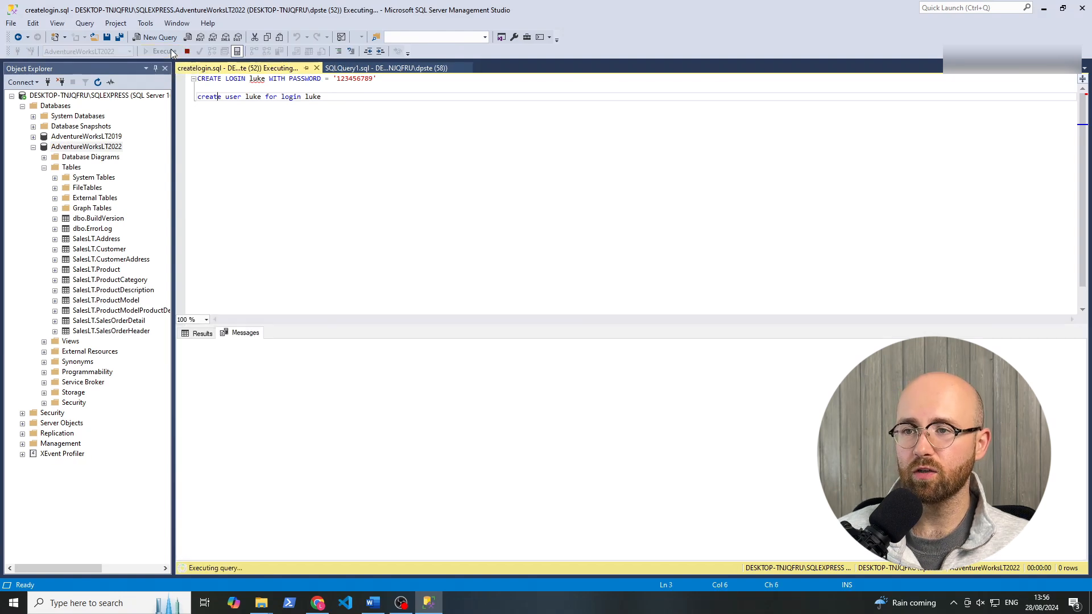
drag(364, 353, 190, 344)
click(438, 406)
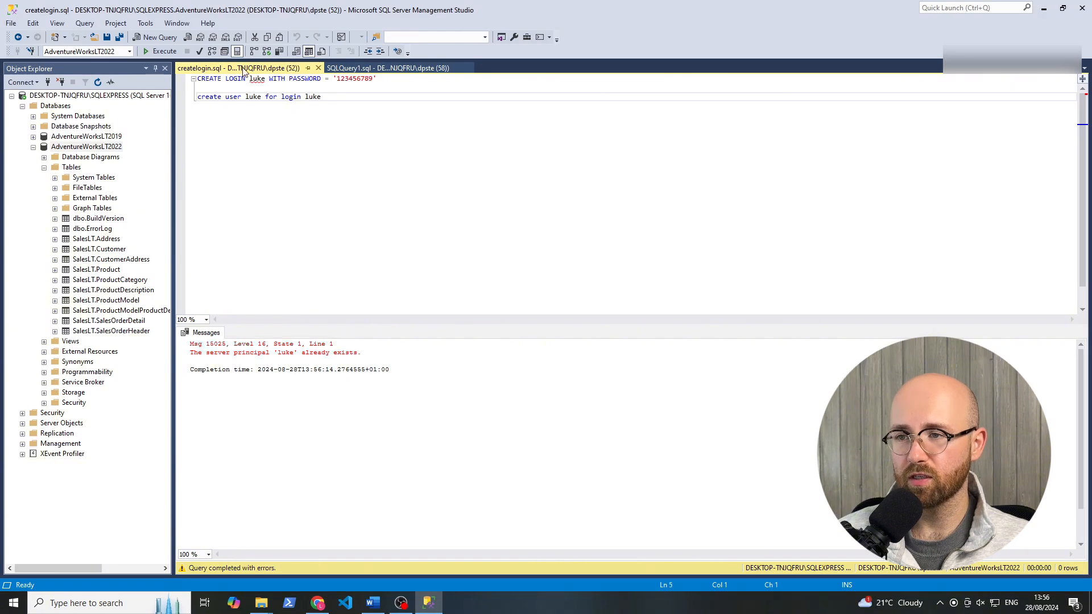
Append 2 to the login and user names throughout createlogin.sql and execute the script to create them.
double_click(258, 80)
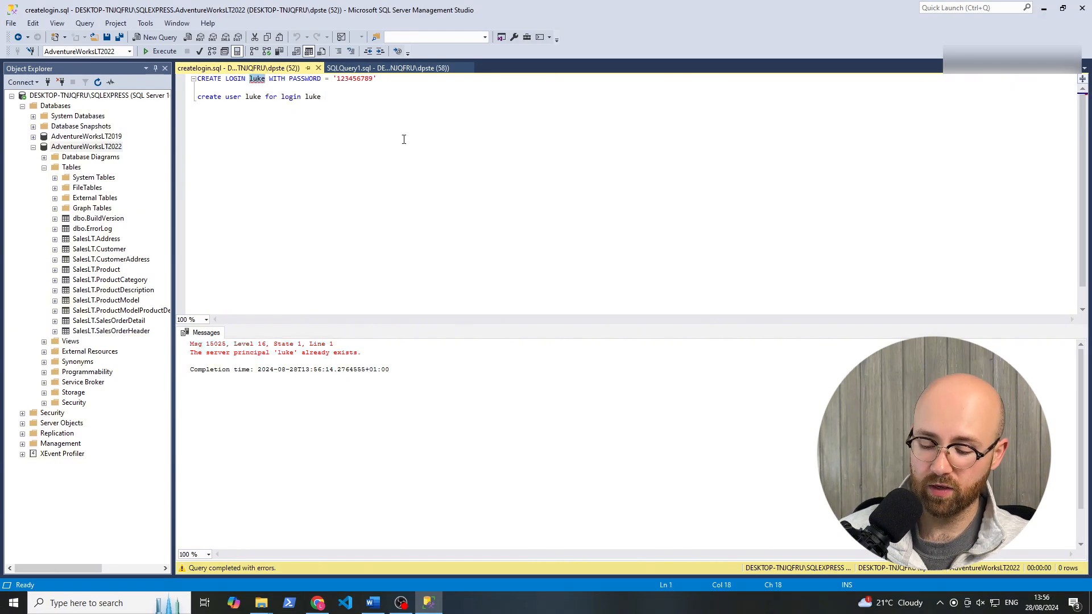
text(luke2)
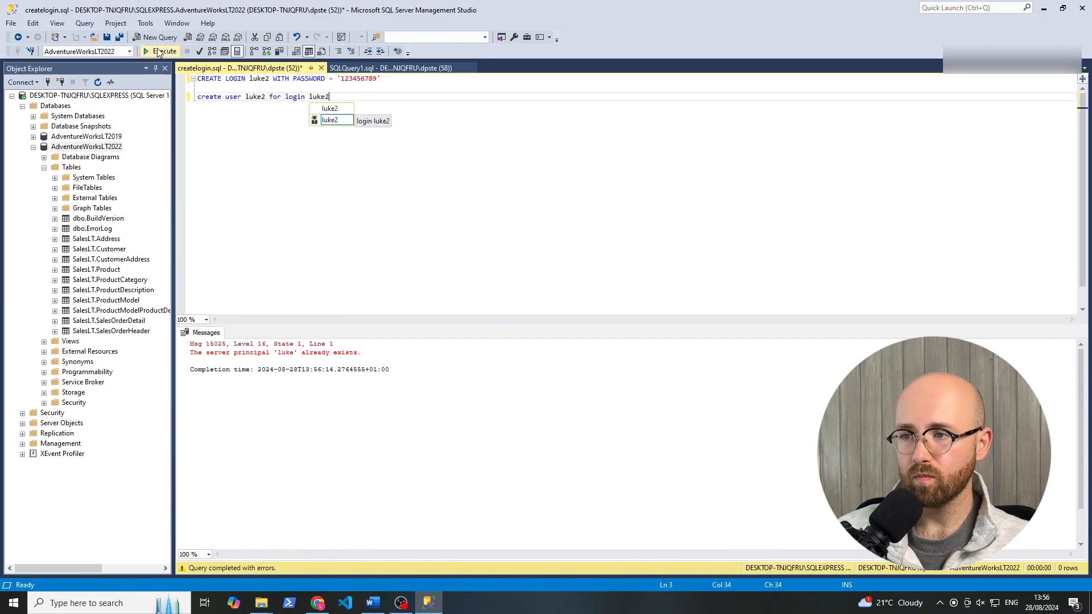
click(157, 50)
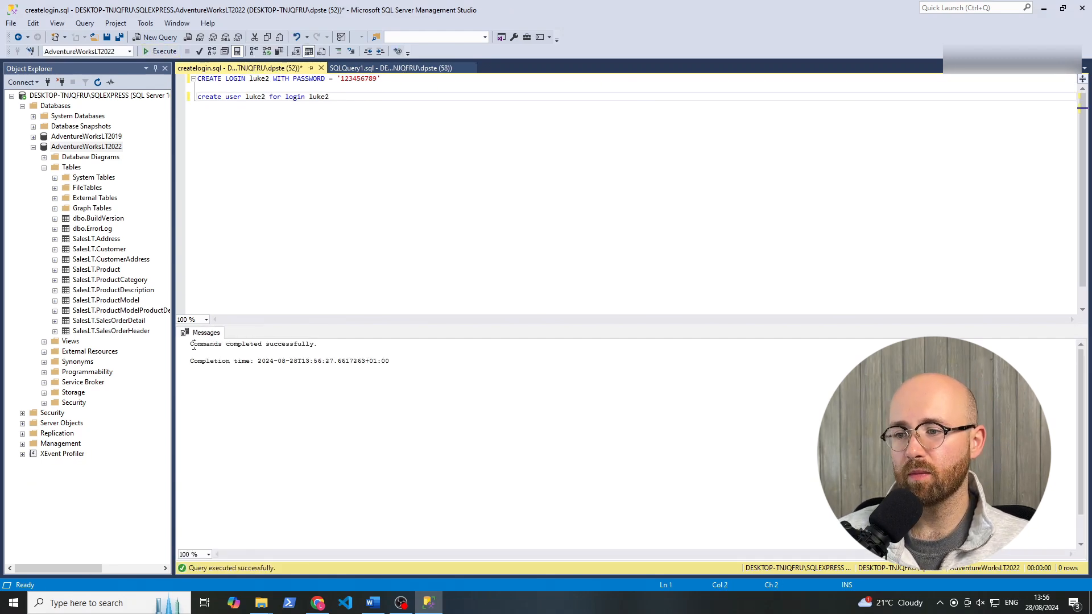
Review the execution message and the login and user creation statements in createlogin.sql.
drag(194, 345, 325, 349)
click(325, 348)
drag(263, 124, 205, 69)
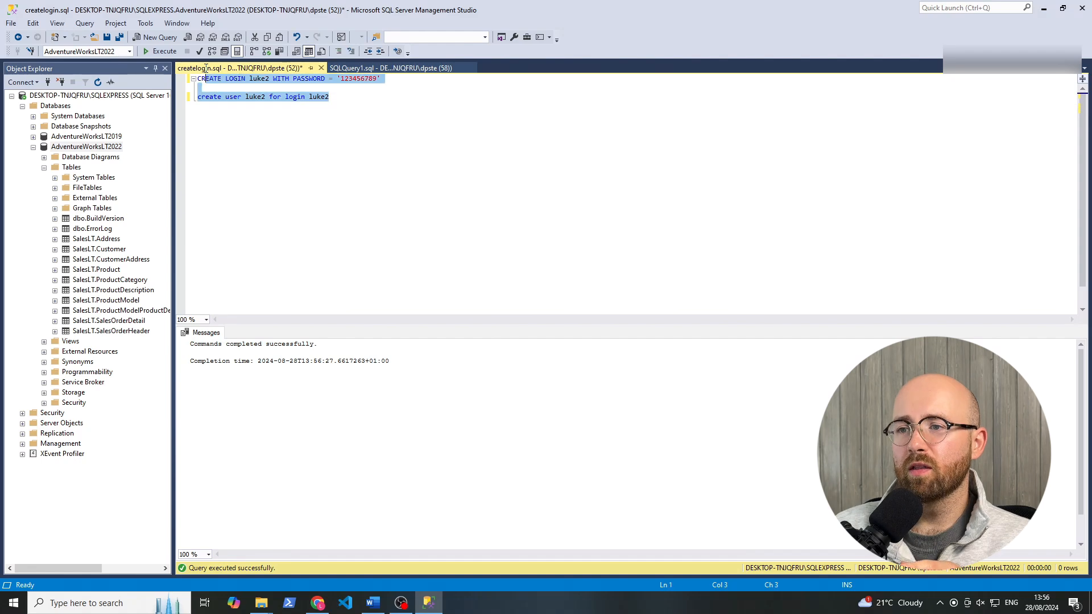
click(223, 105)
Switch to the Azure portal in Chrome, search for key vault and open the Secrets of intech-keyvault.
click(317, 602)
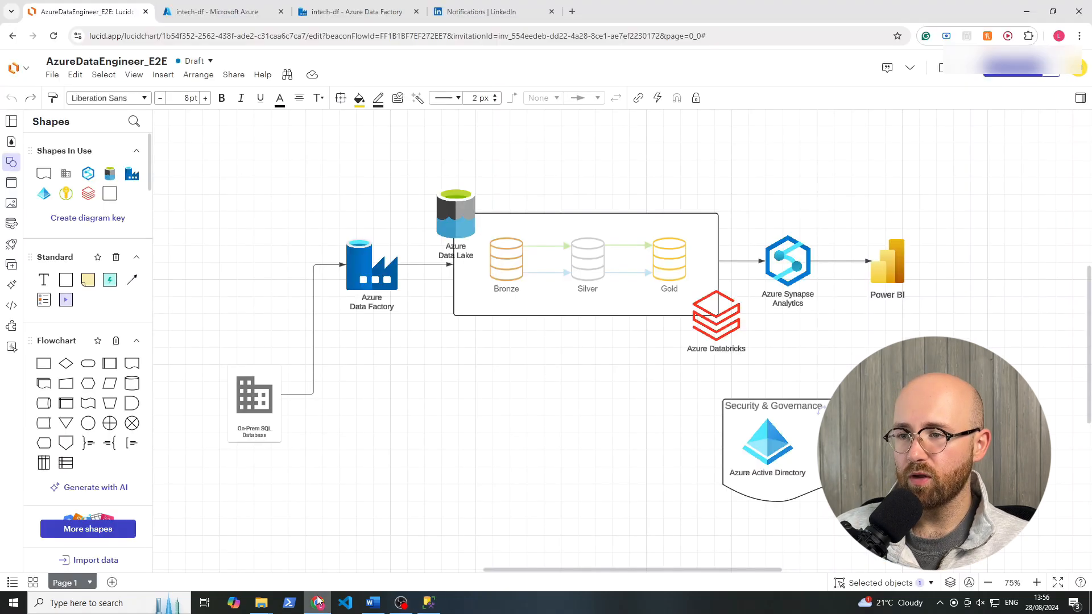
click(207, 12)
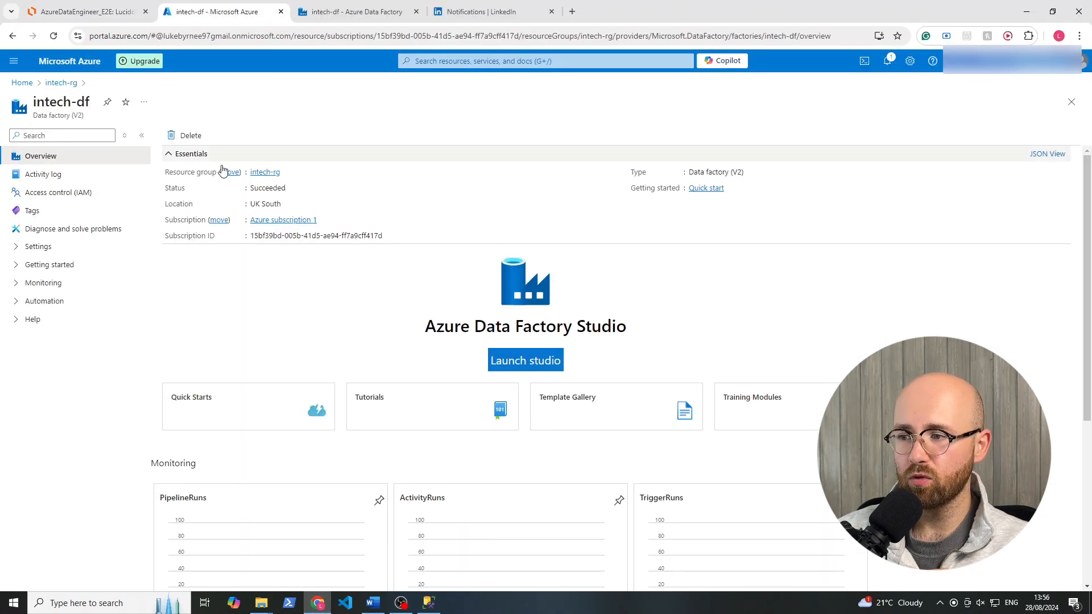
click(481, 61)
text(key )
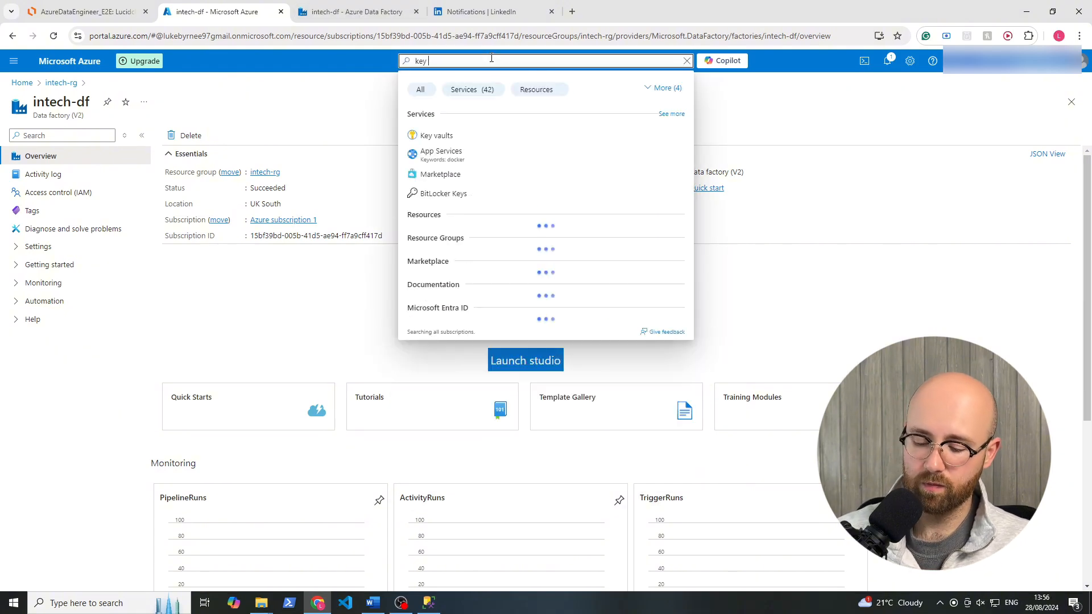
text(vault)
click(461, 136)
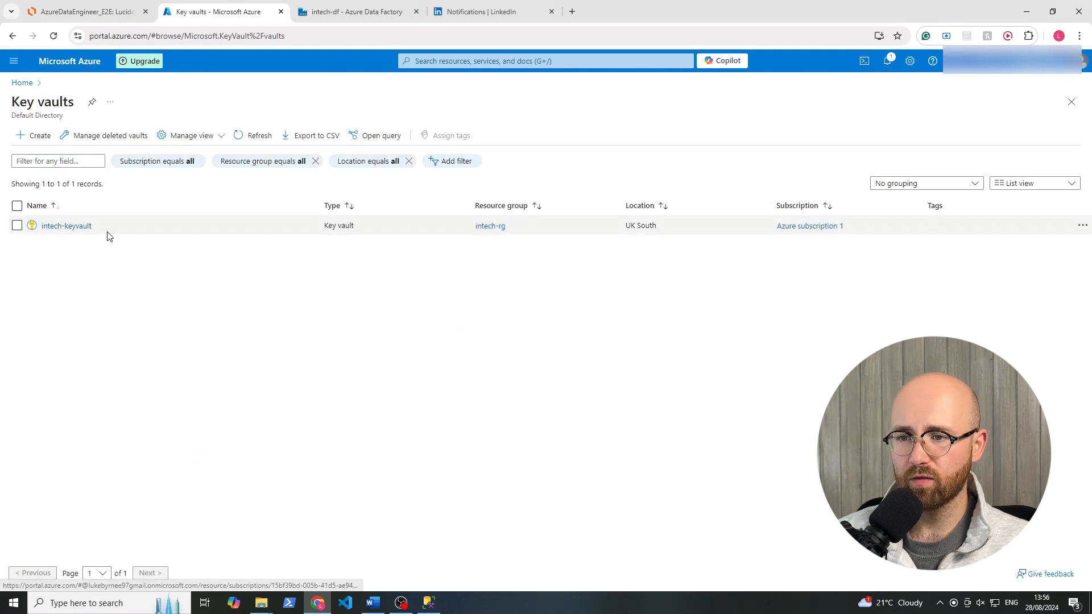
drag(109, 236, 36, 231)
click(73, 226)
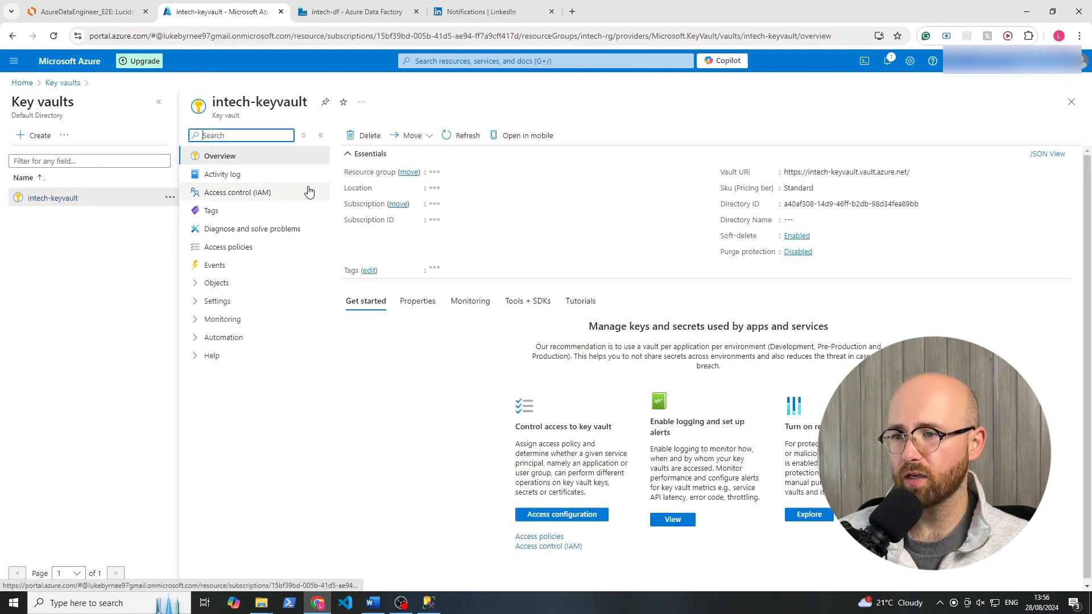
click(231, 284)
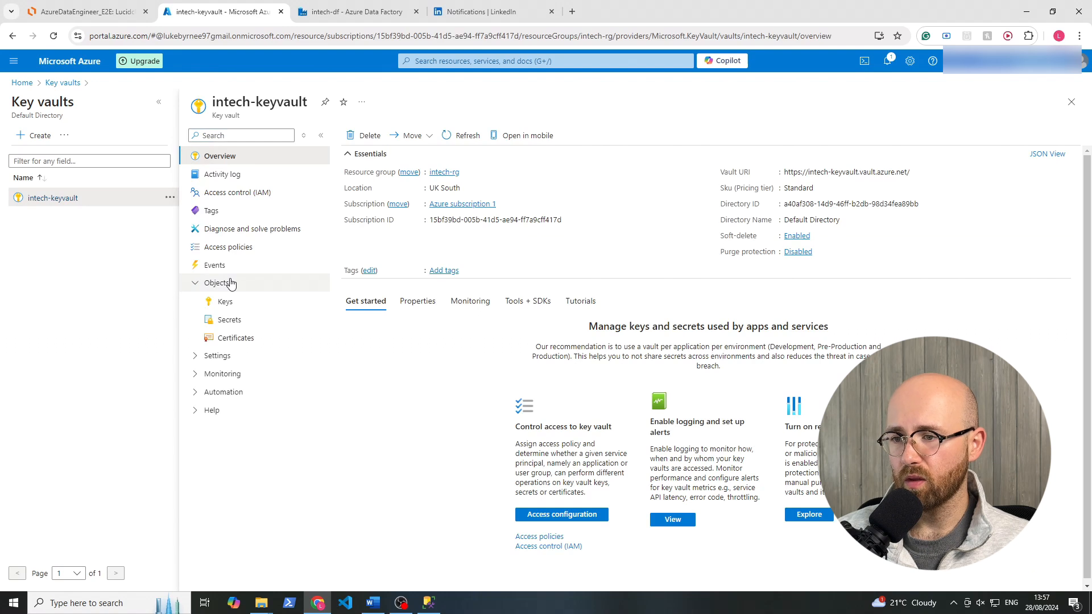
click(234, 321)
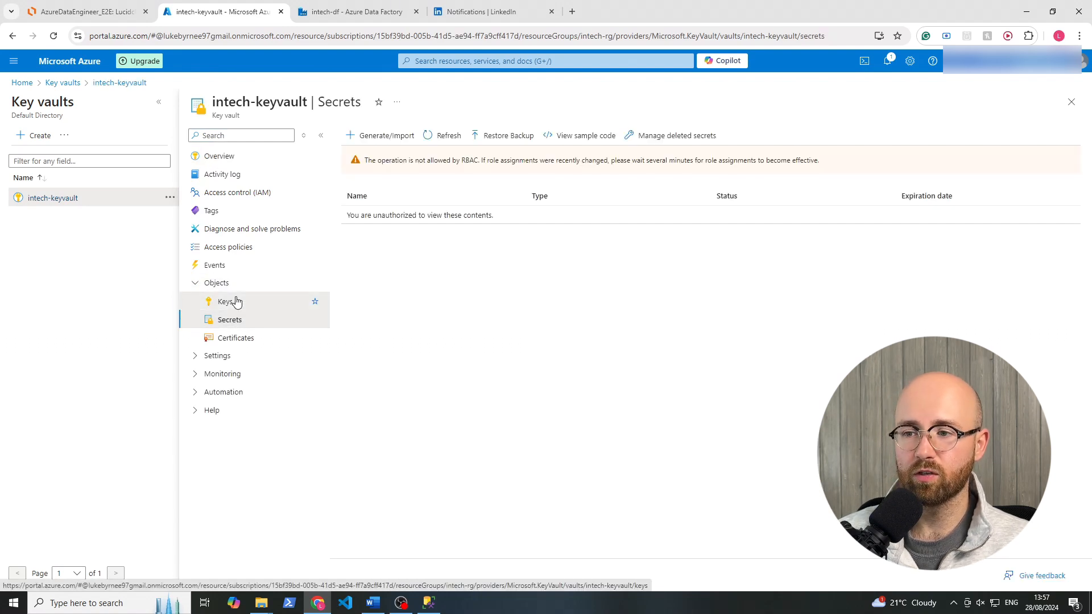
click(230, 301)
click(387, 138)
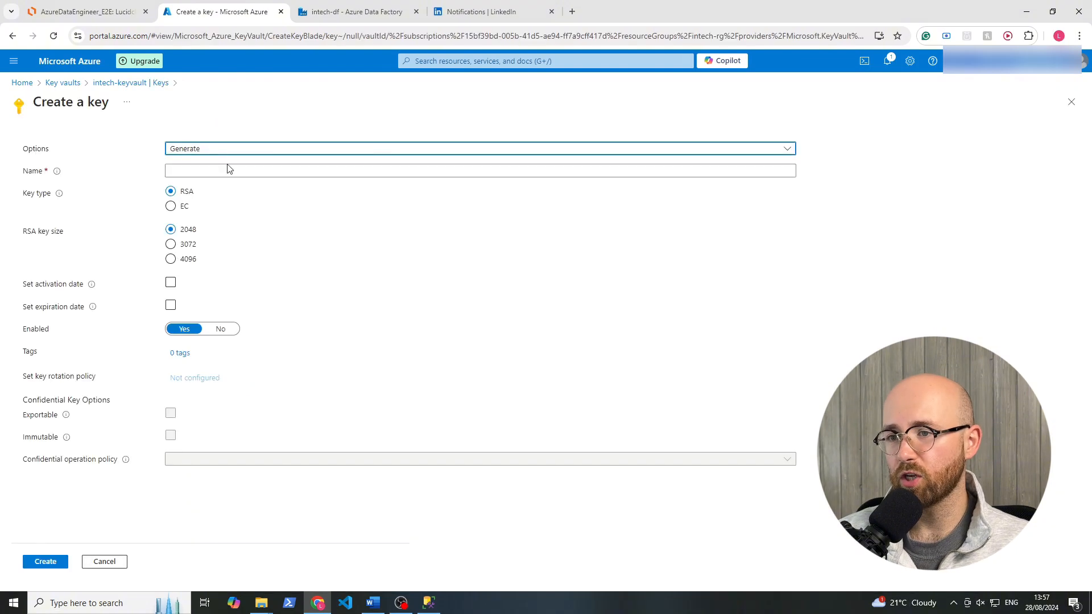
drag(217, 266, 13, 222)
click(323, 265)
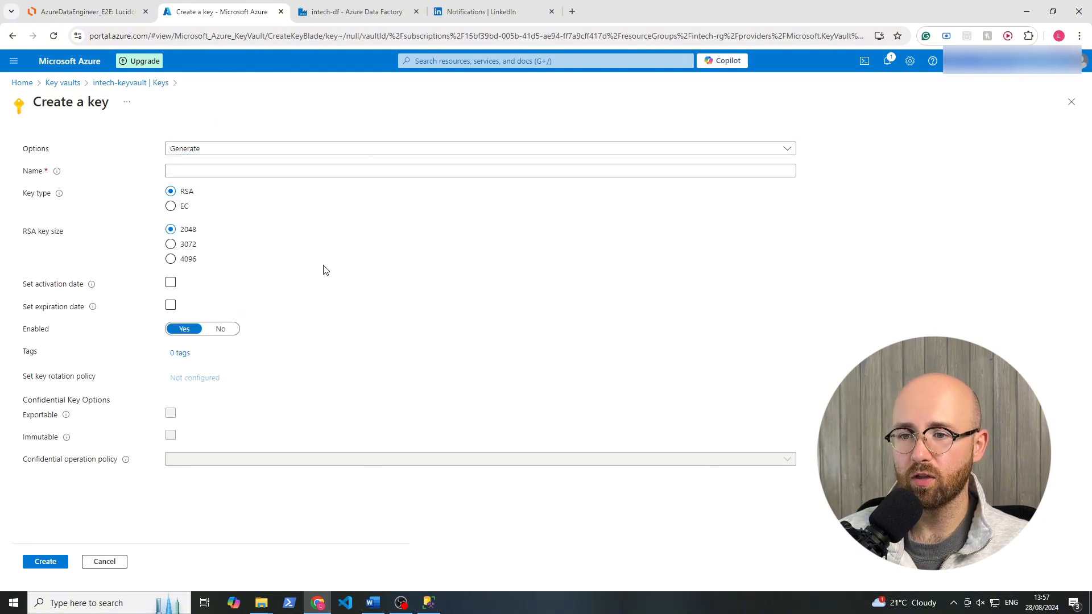
click(13, 36)
Try to create a manual secret named username in intech-keyvault, entering the secret value for the database login.
click(57, 320)
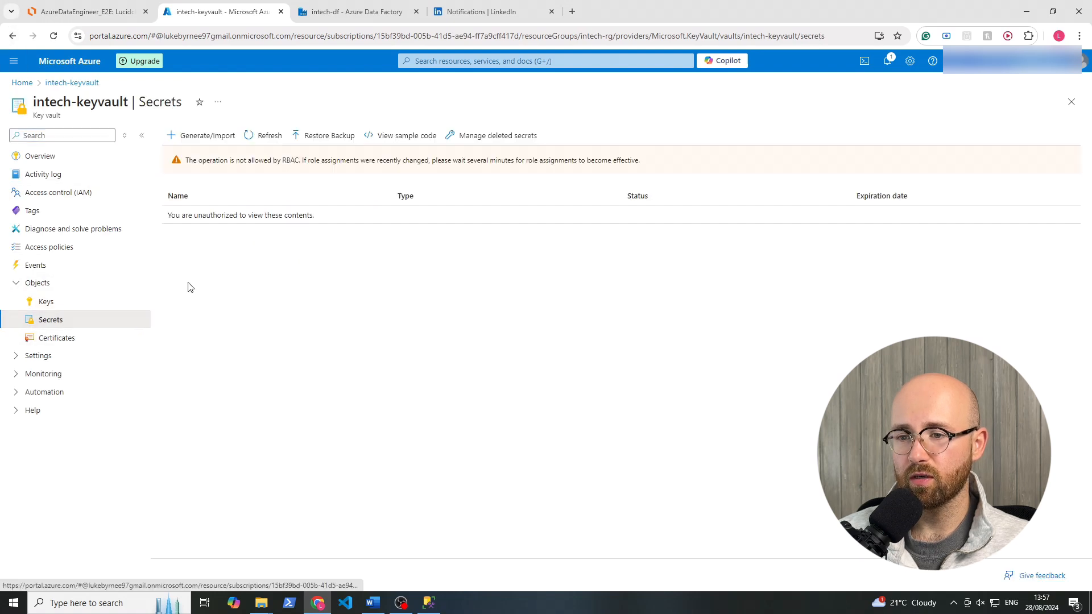
click(193, 140)
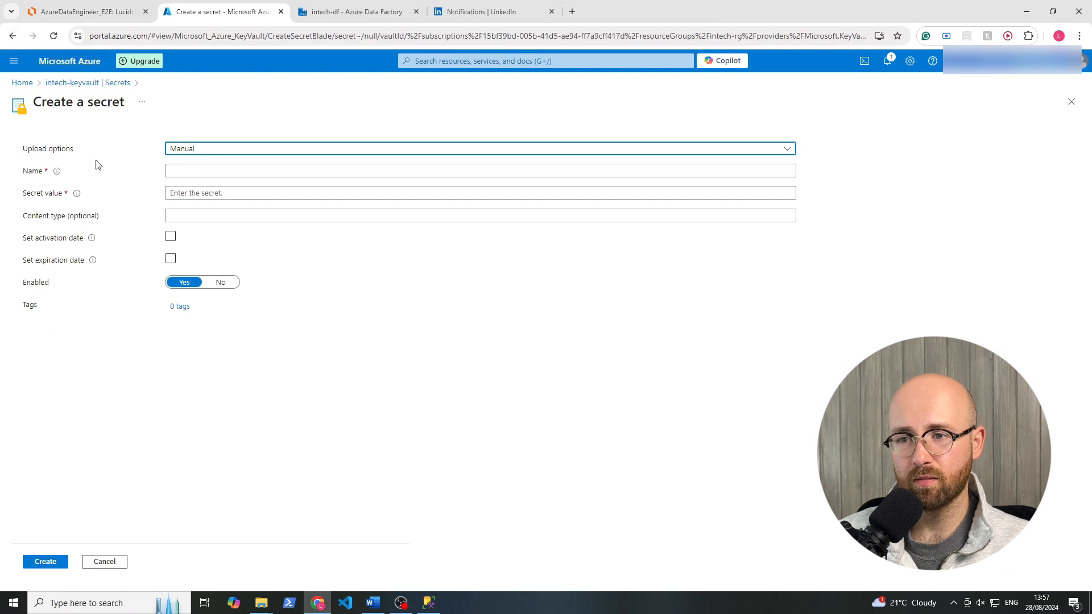
click(227, 173)
click(224, 171)
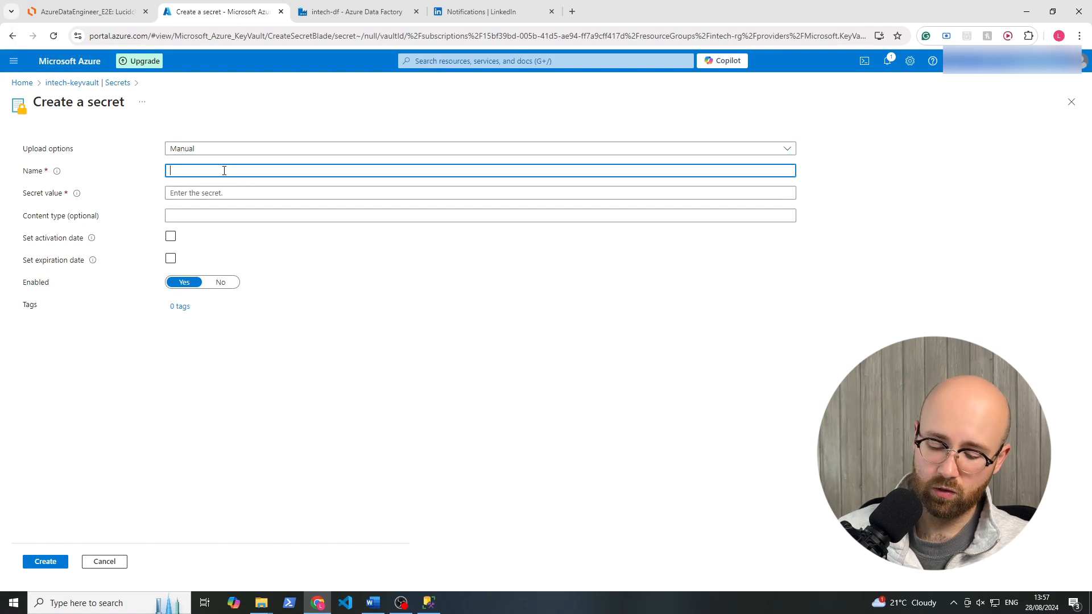
text(username)
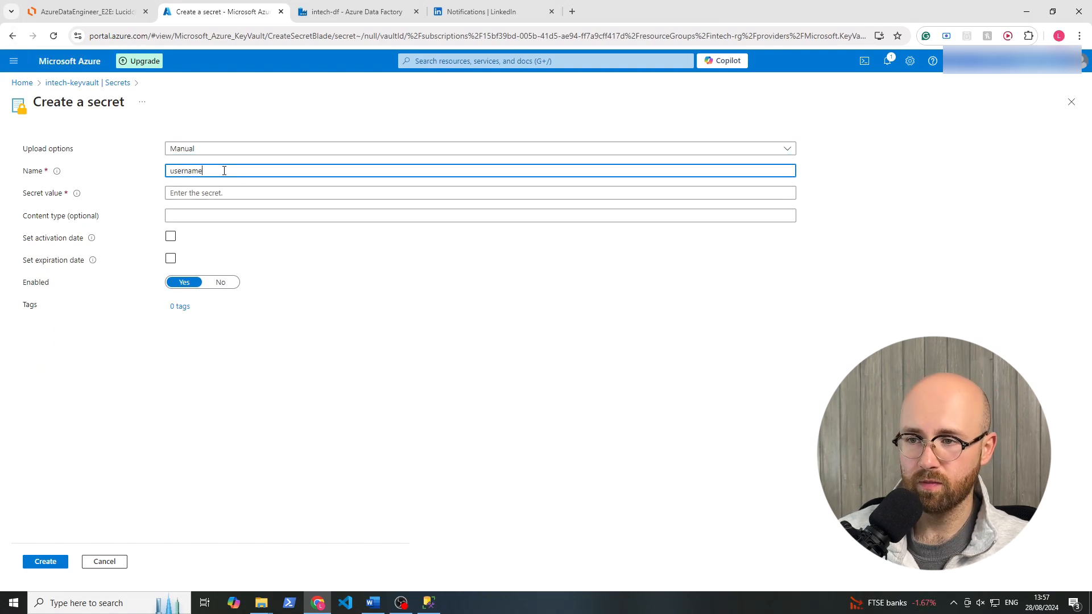
key(Tab)
text(•••)
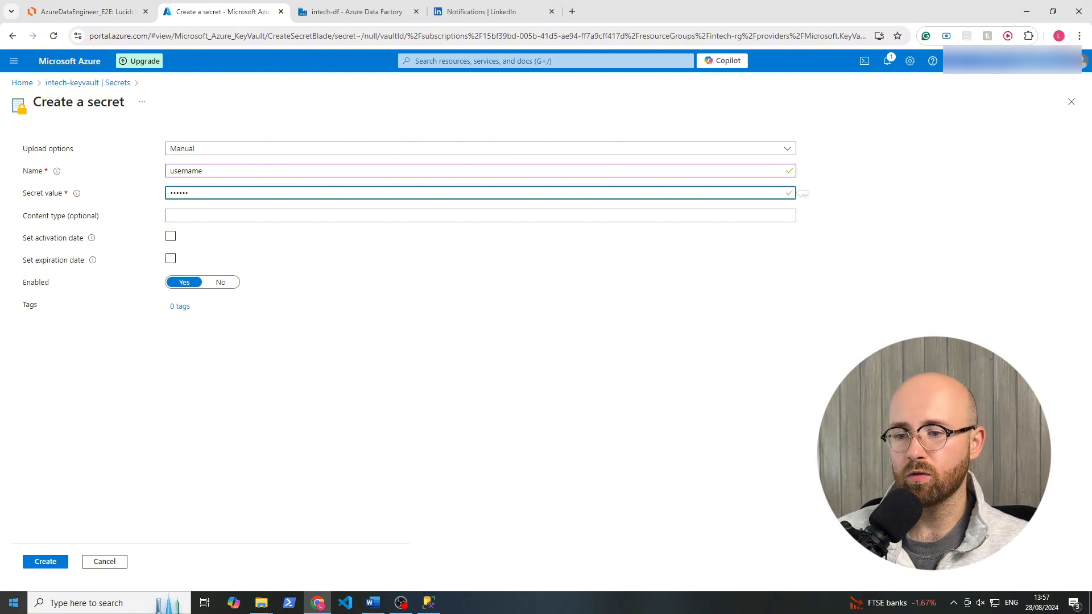
click(46, 561)
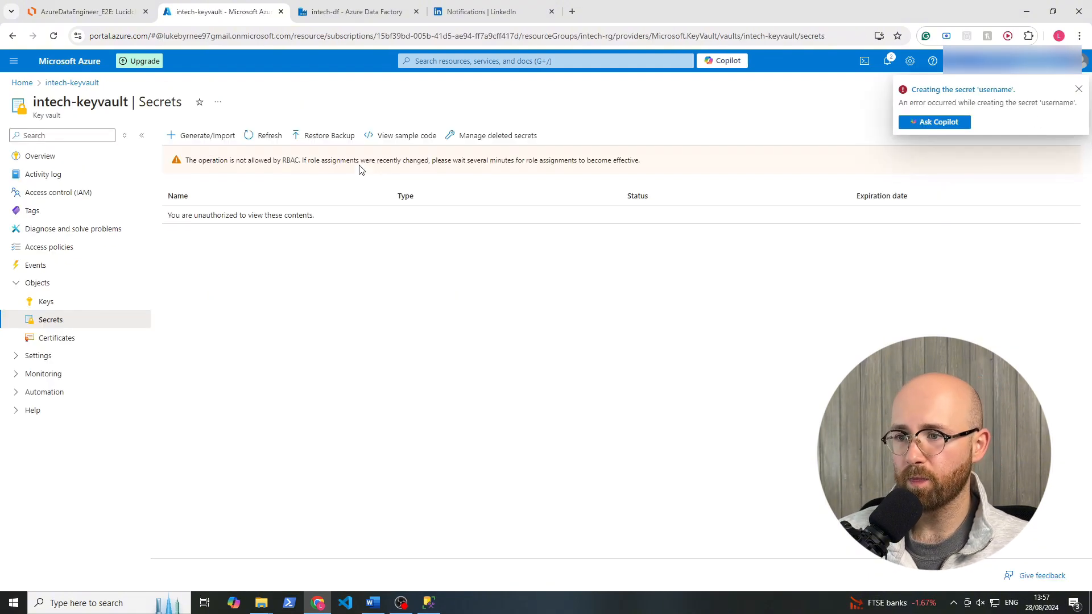
Read the access notice about RBAC on the Secrets page of intech-keyvault.
drag(183, 162, 299, 161)
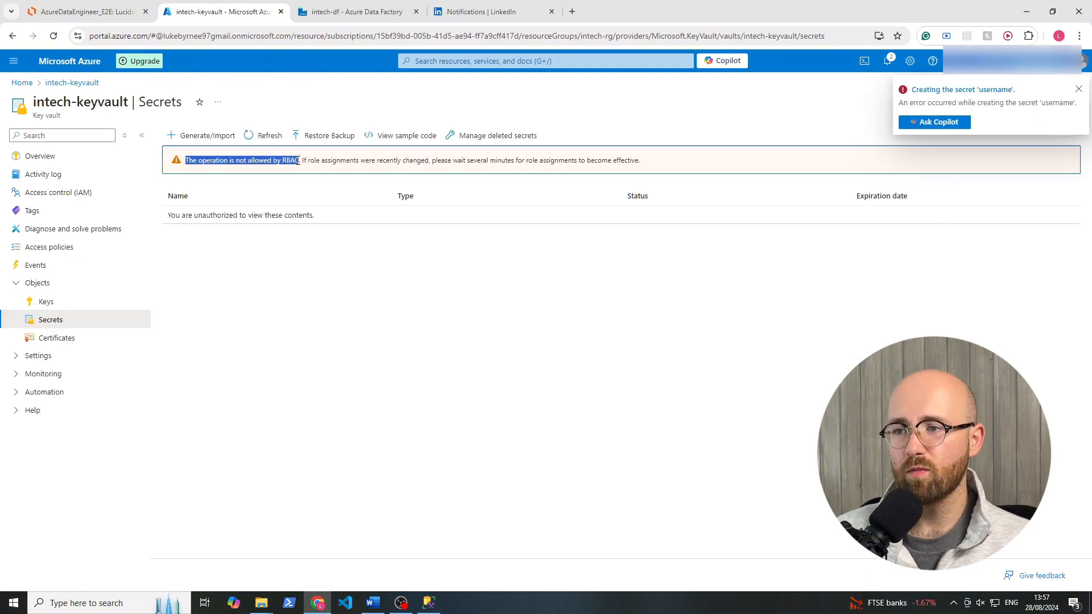
click(298, 161)
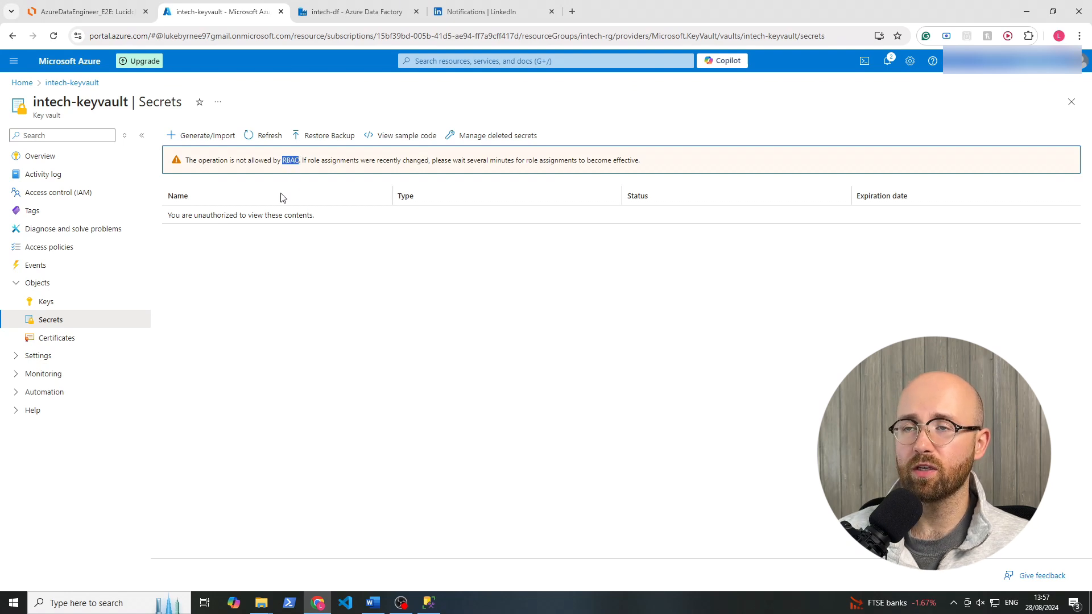
click(206, 256)
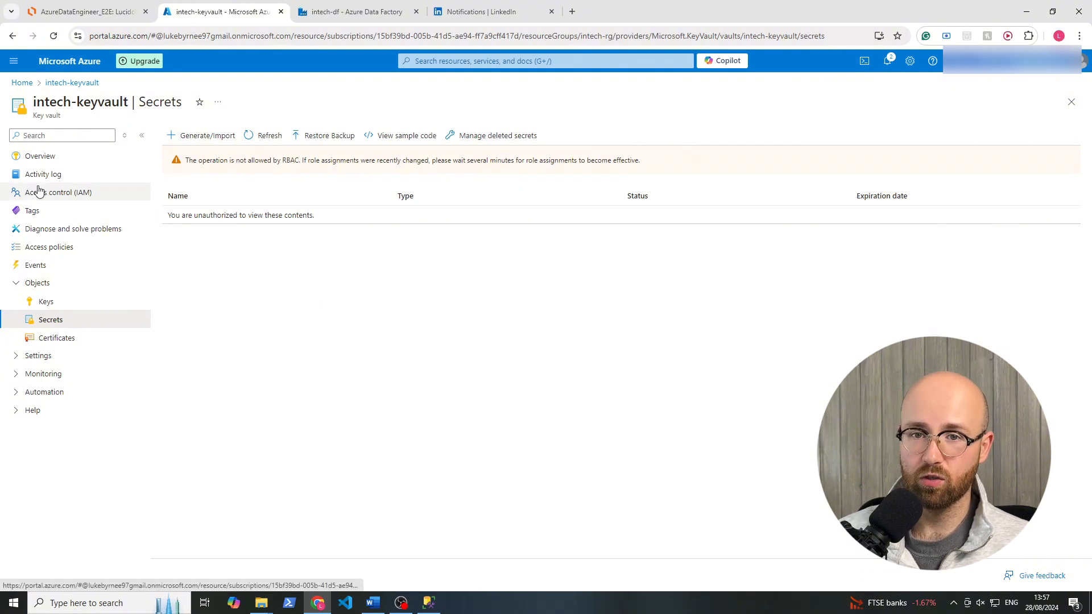
Open Access control (IAM) for intech-keyvault and examine its existing role assignments.
click(74, 200)
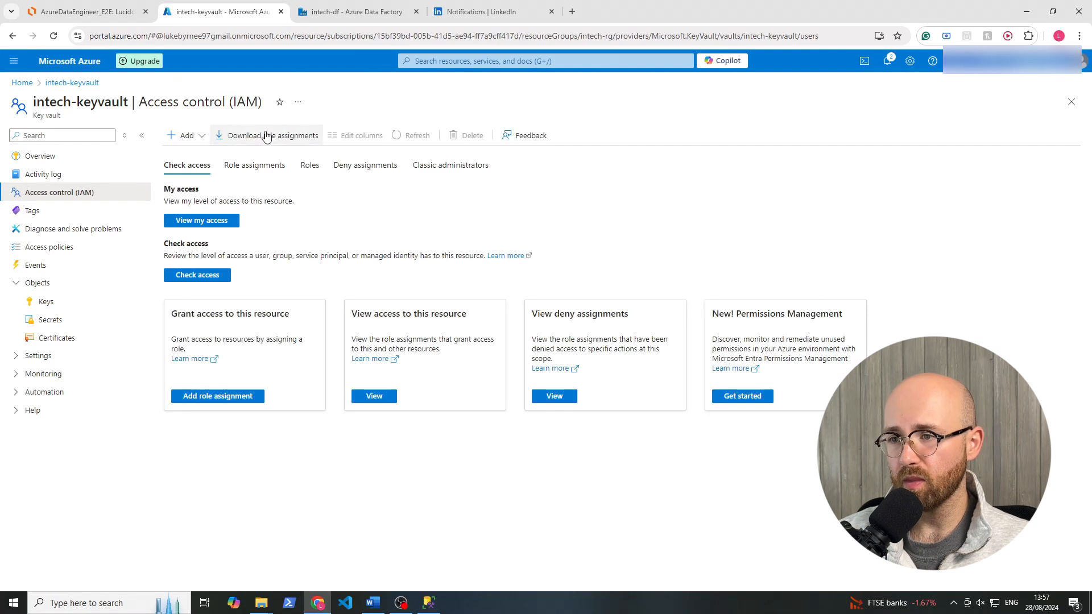
click(253, 166)
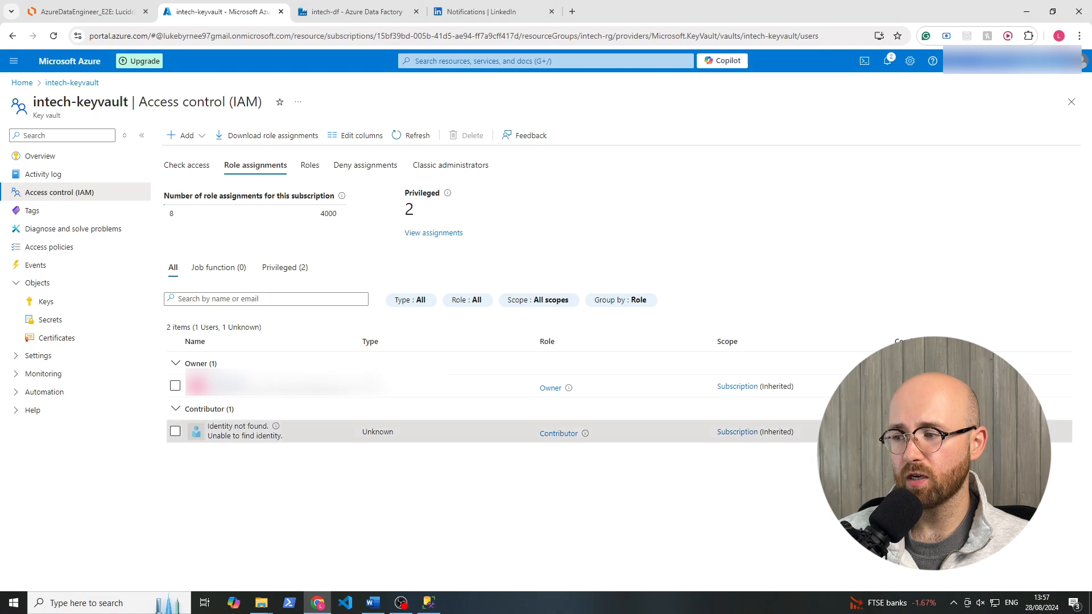
drag(348, 431, 155, 410)
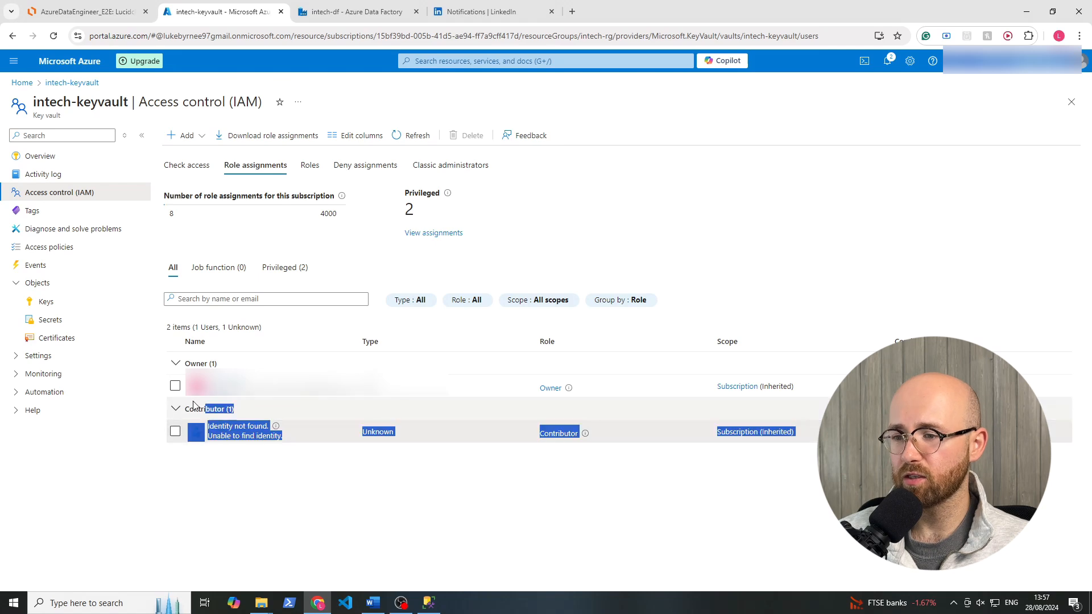
click(371, 481)
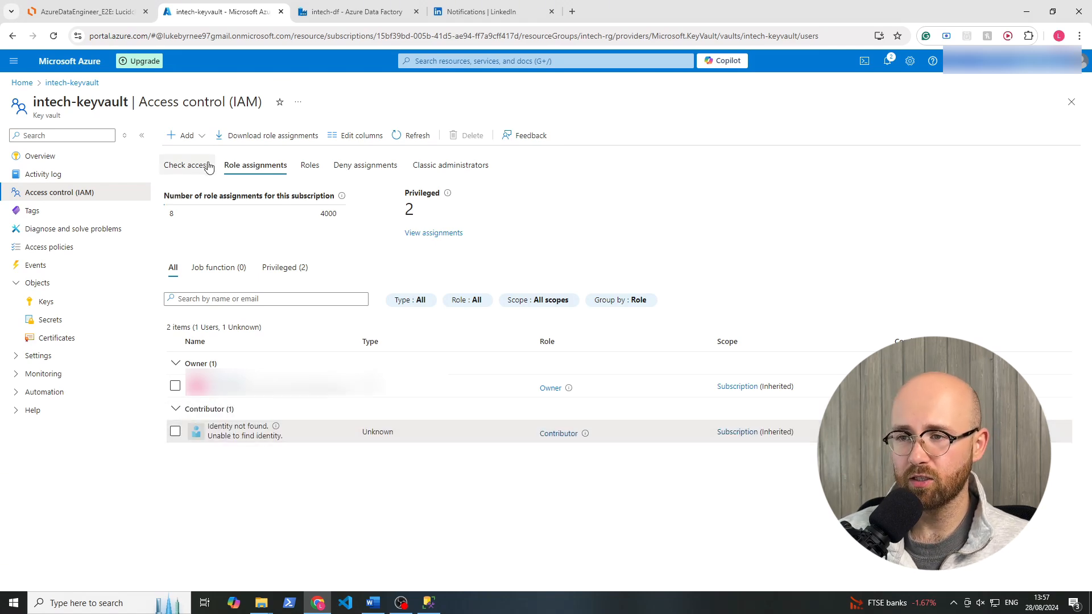
Start a new role assignment on intech-keyvault, search the roles for admin, choose Key Vault Administrator and continue to its members.
click(188, 136)
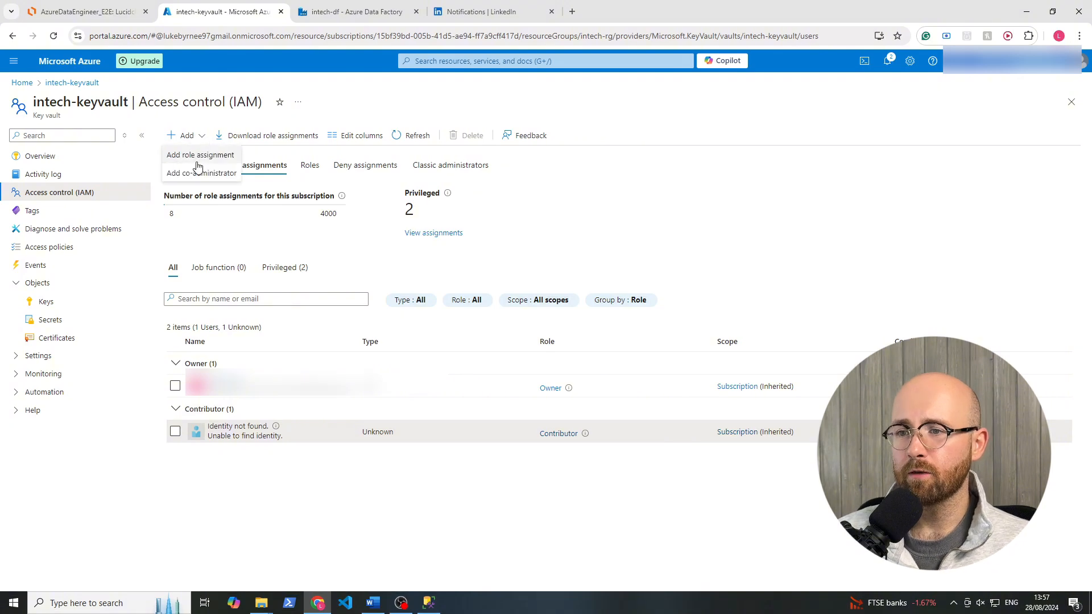
click(200, 155)
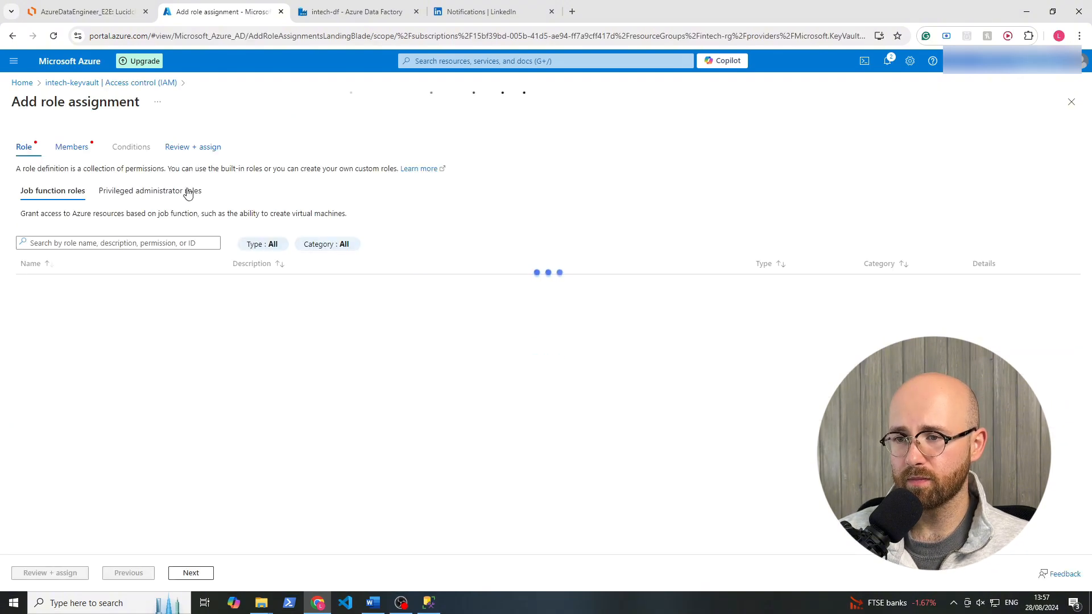
click(66, 243)
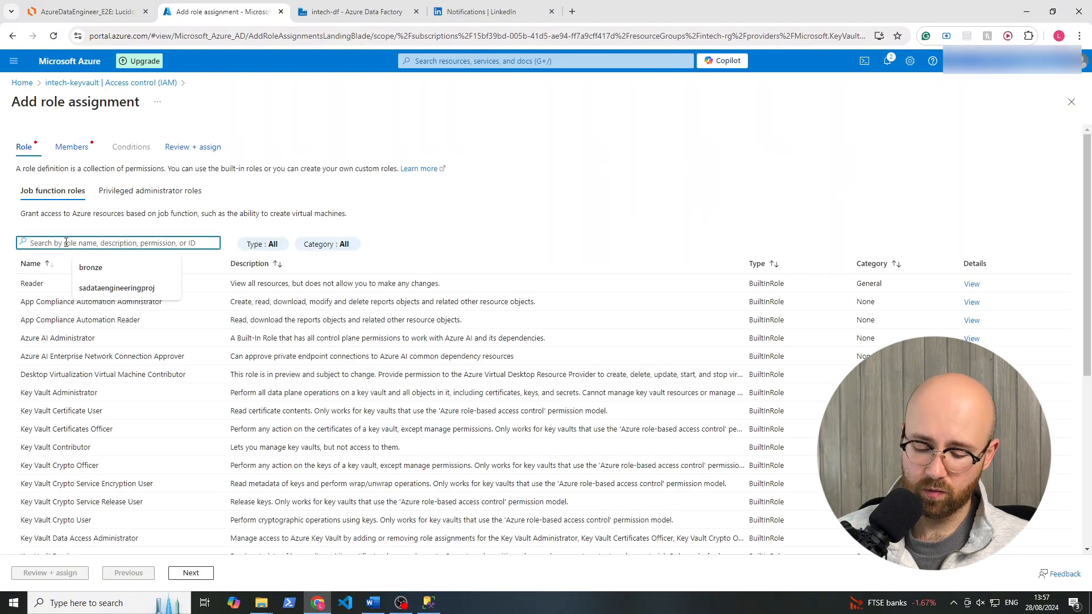
text(admin)
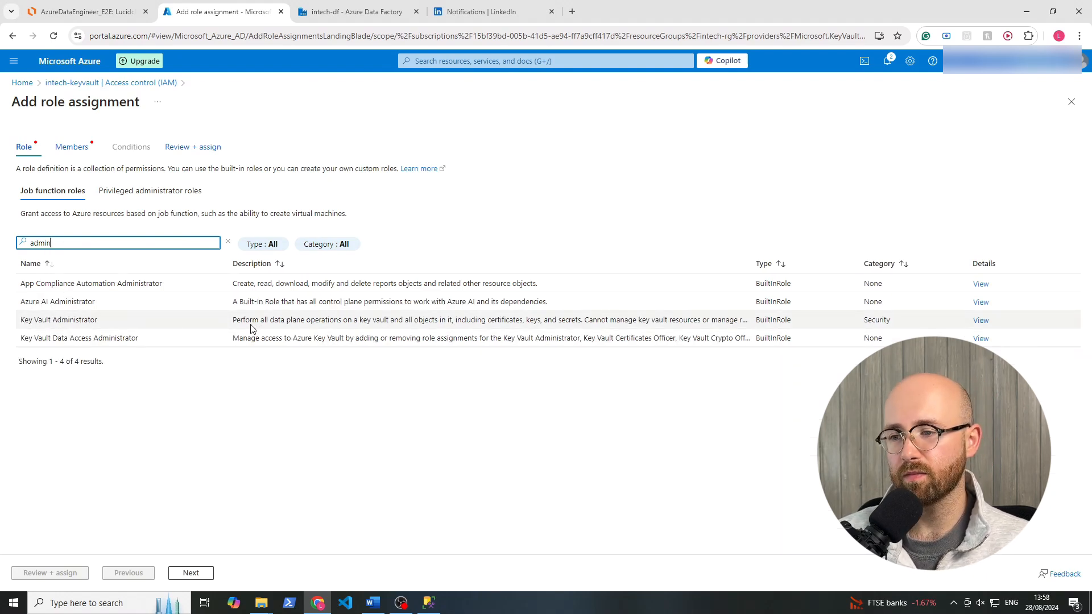
drag(234, 323, 678, 319)
click(671, 425)
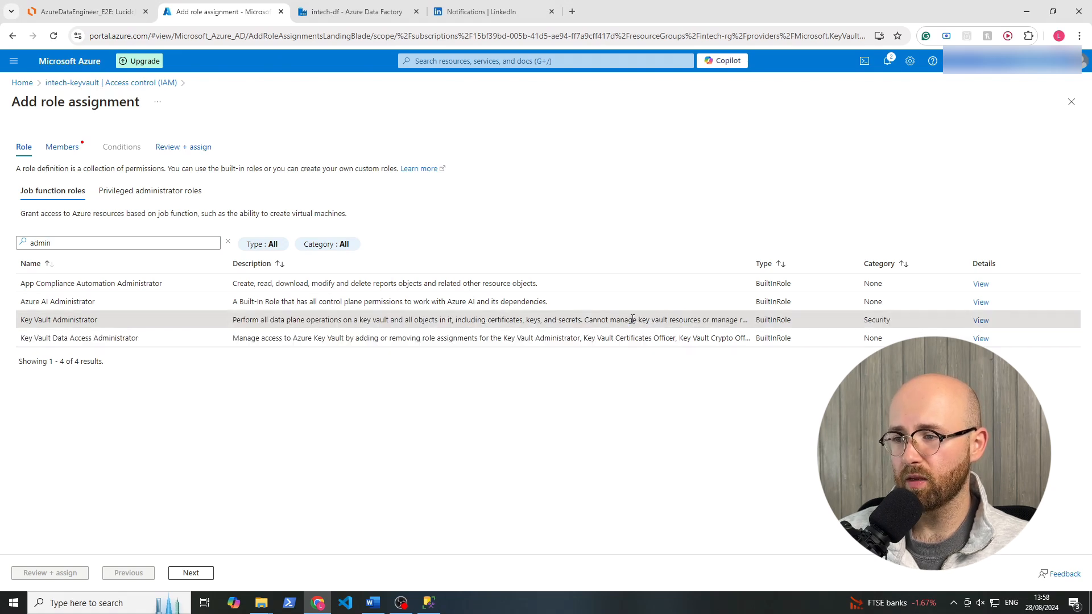
click(191, 573)
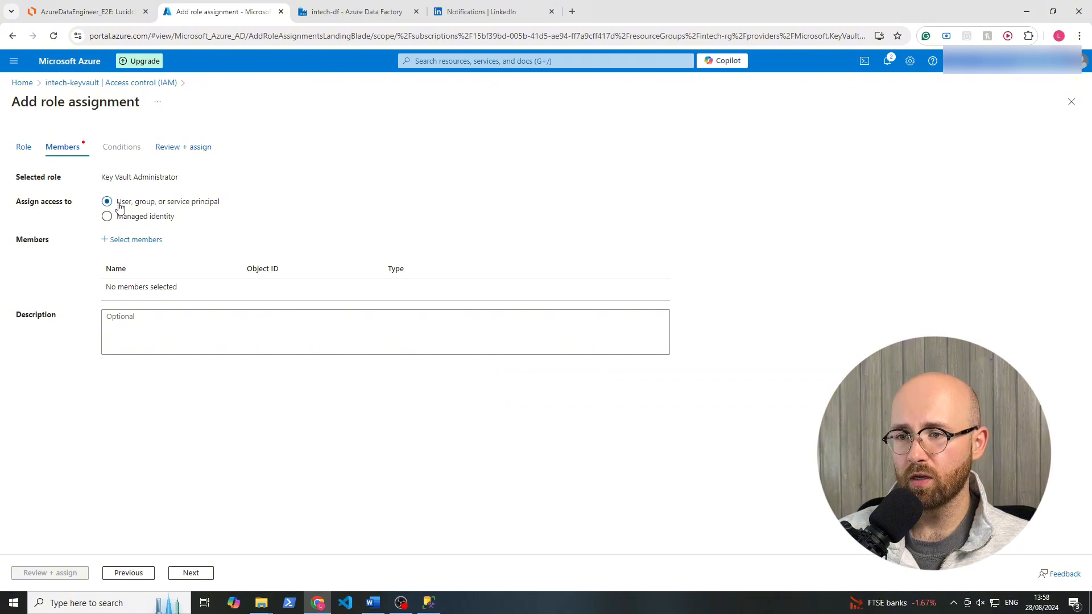
Assign access to a user, group, or service principal, select the listed guest account as member and proceed to the assignment review.
drag(117, 203, 220, 203)
click(229, 206)
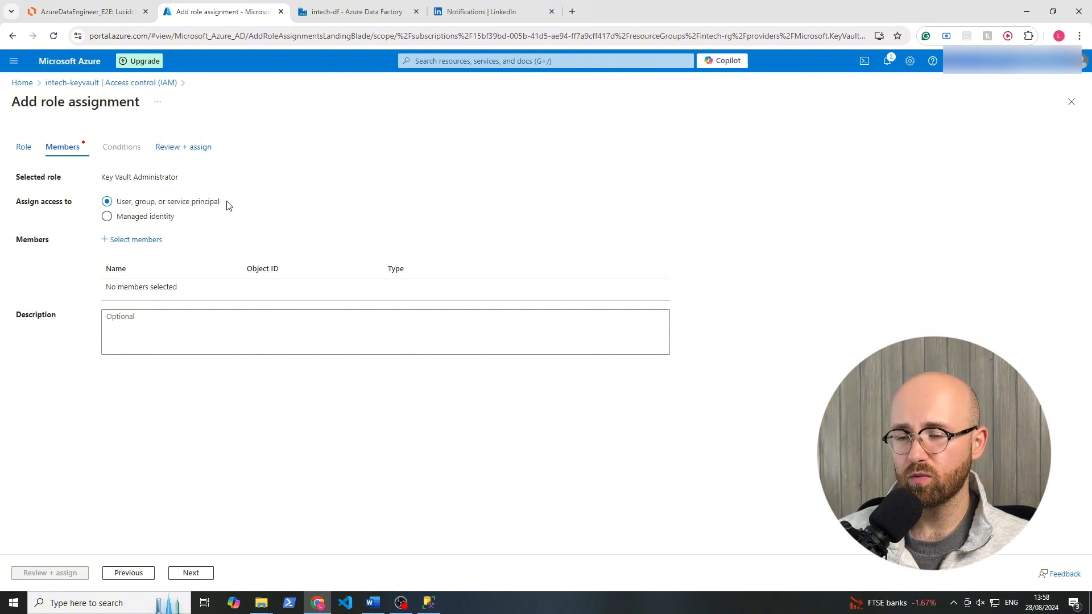
click(129, 219)
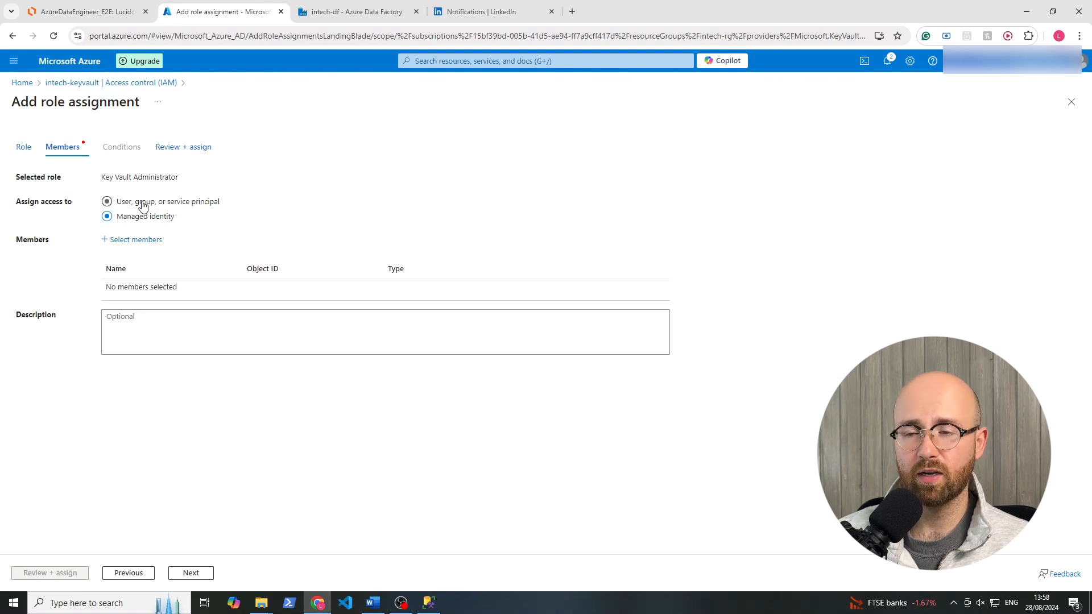
click(131, 241)
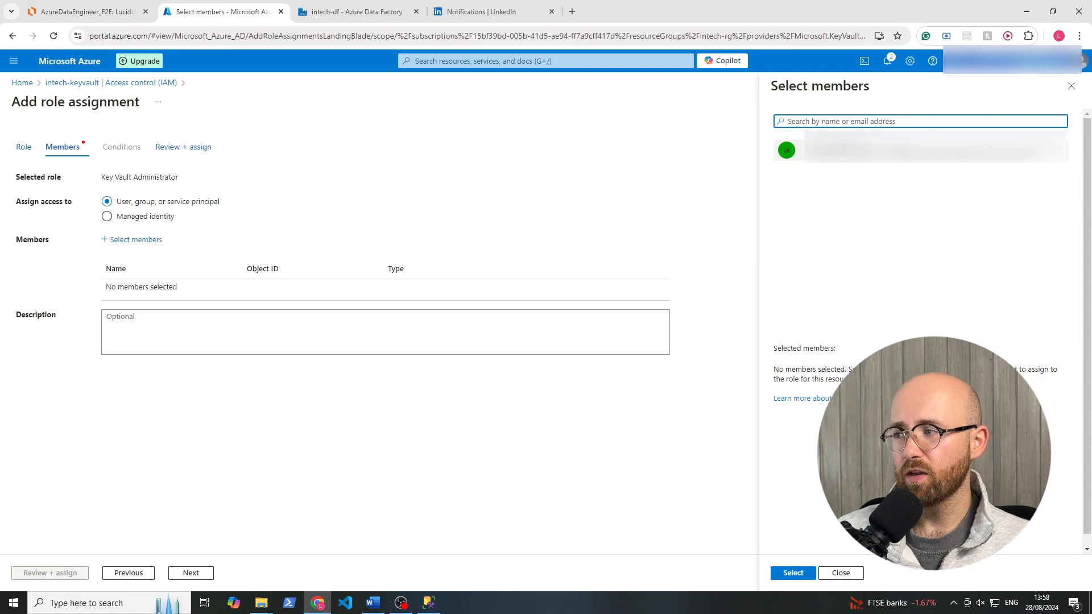
click(879, 151)
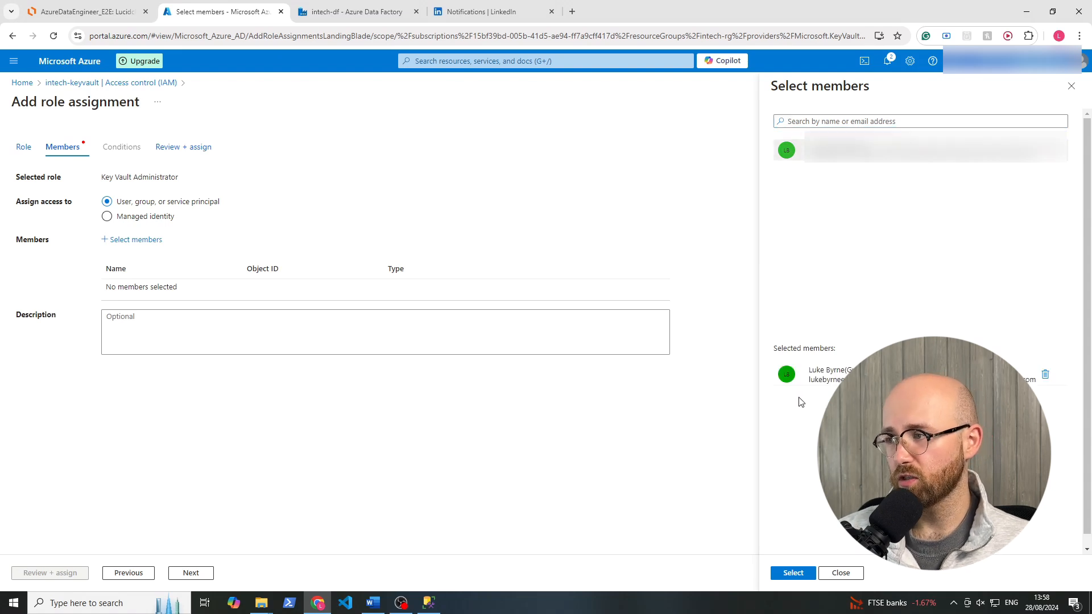
click(793, 573)
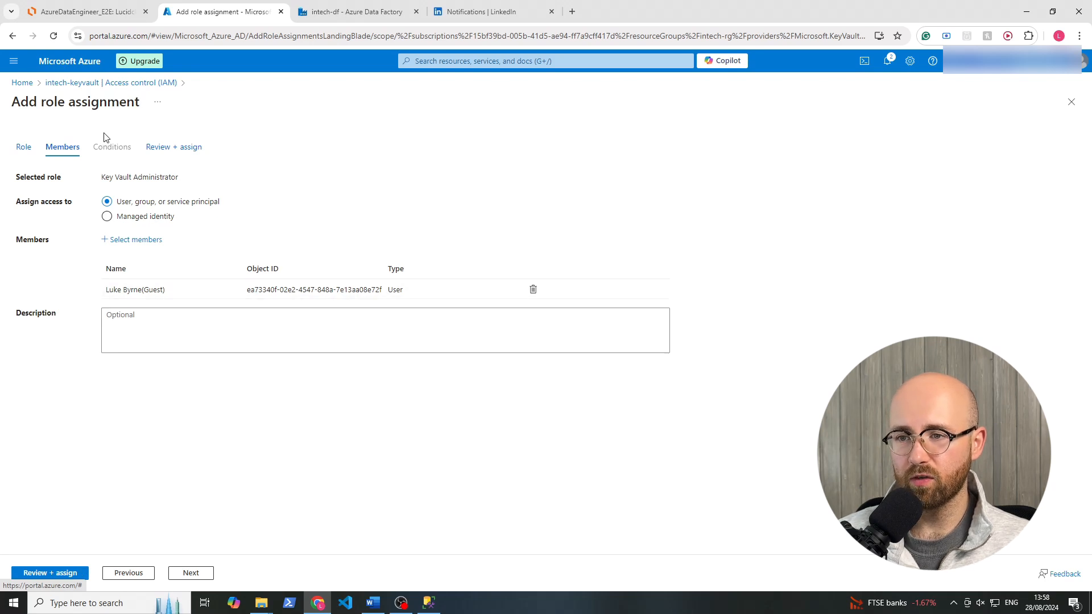
click(53, 575)
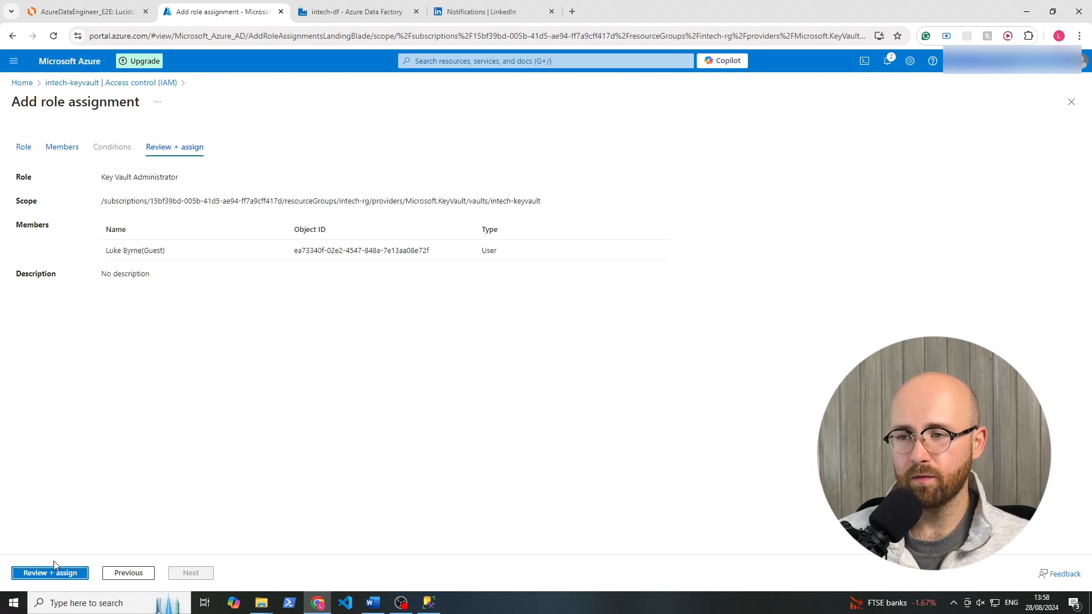
Assign the reviewed Key Vault Administrator role on intech-keyvault and refresh its role assignments.
click(53, 574)
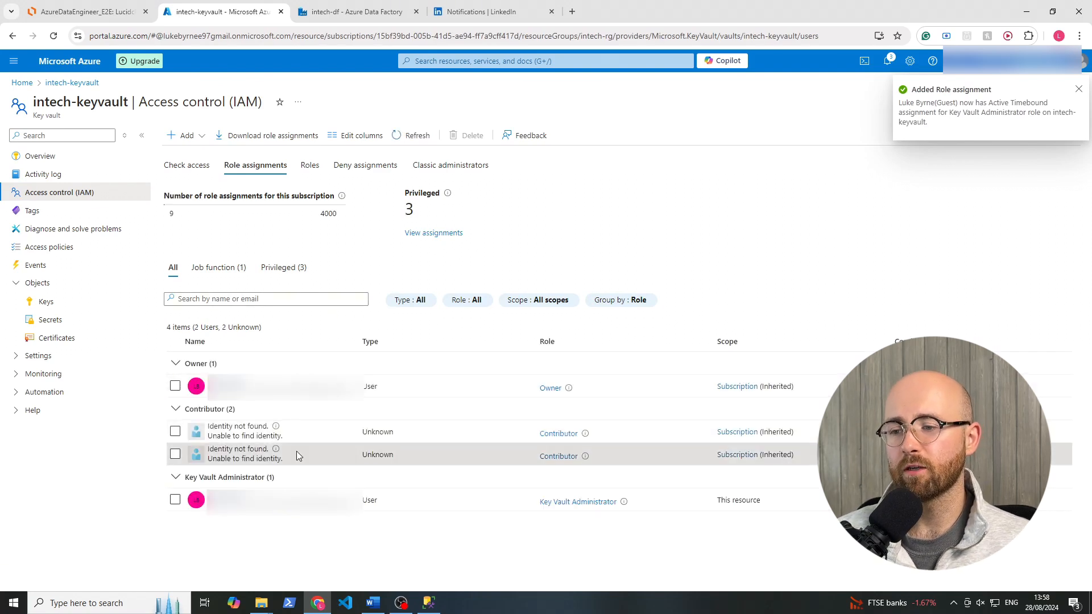
drag(804, 456, 160, 425)
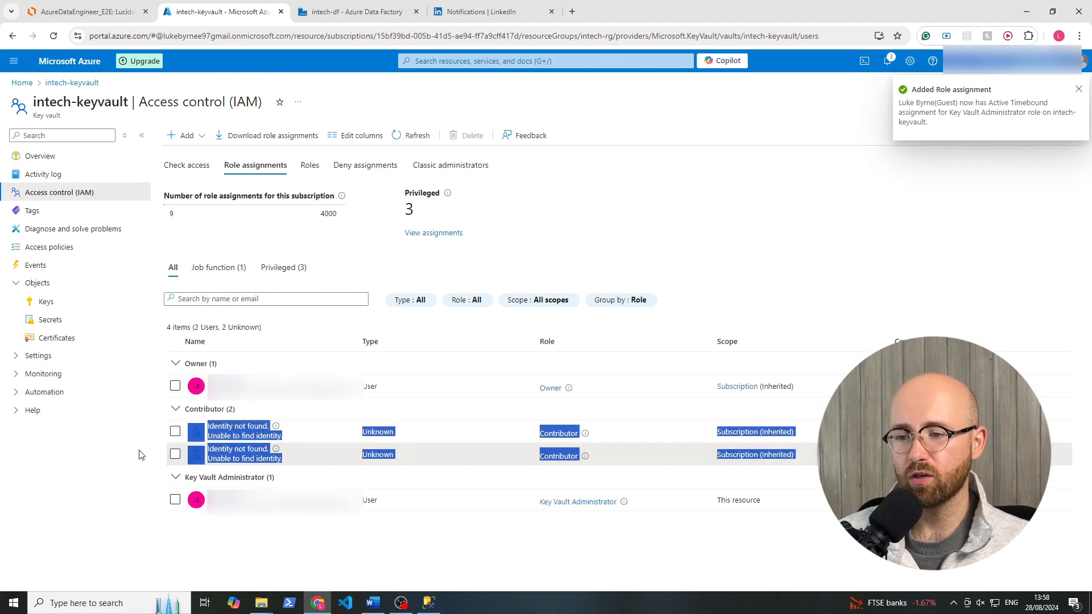
click(134, 455)
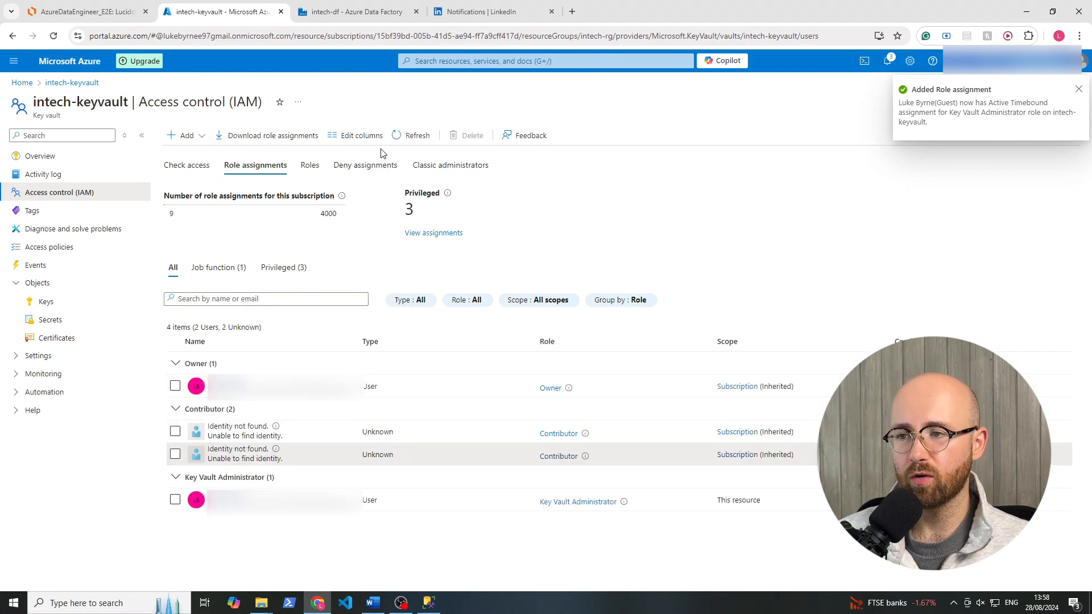
click(415, 136)
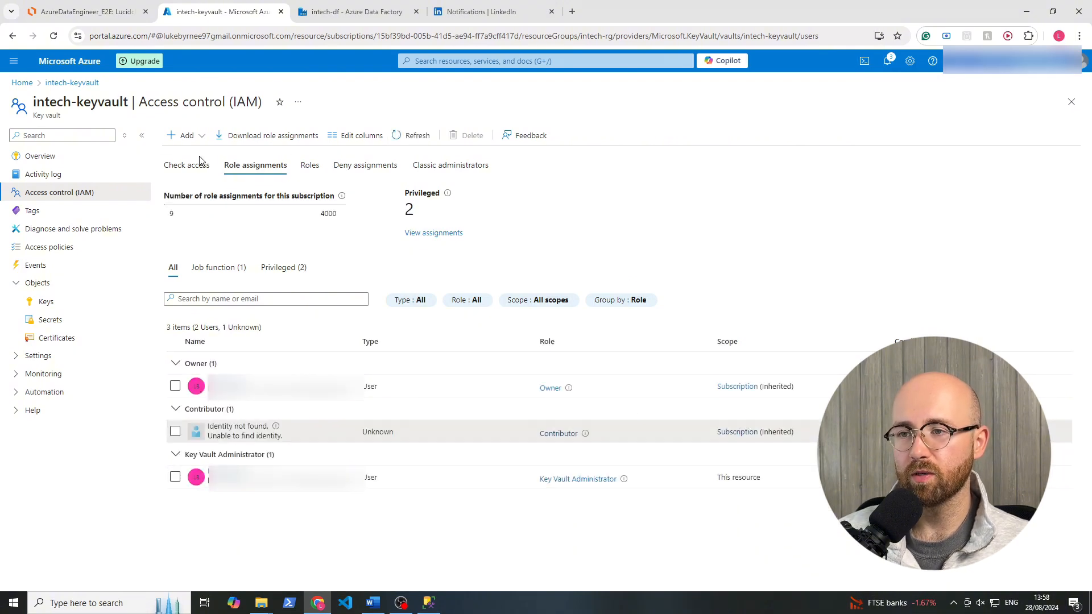
Create a manual secret named username in intech-keyvault, entering the login's user name as the secret value.
click(56, 322)
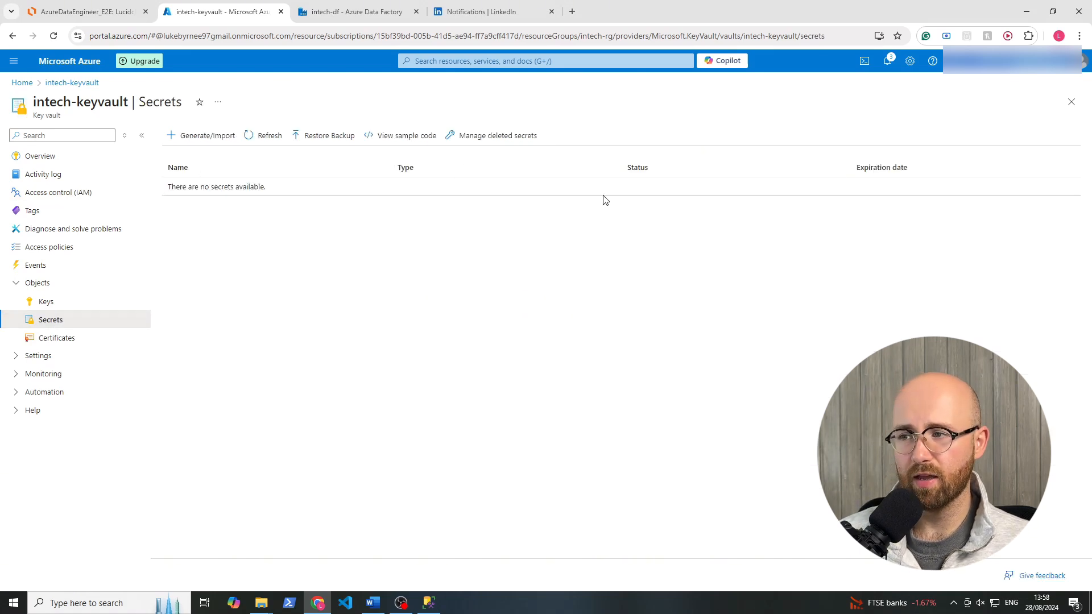
click(218, 137)
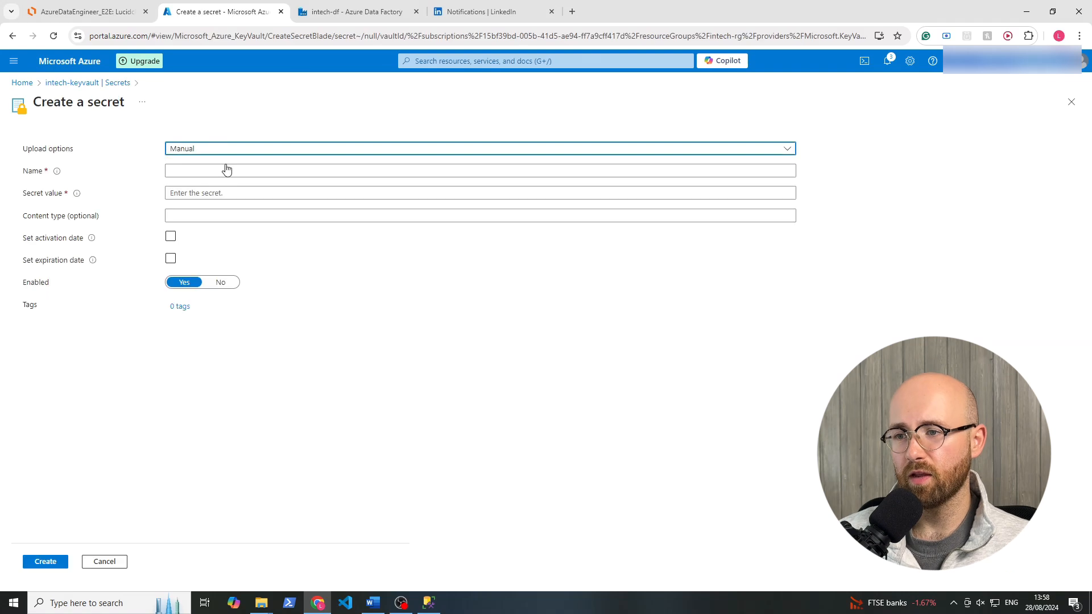
click(233, 169)
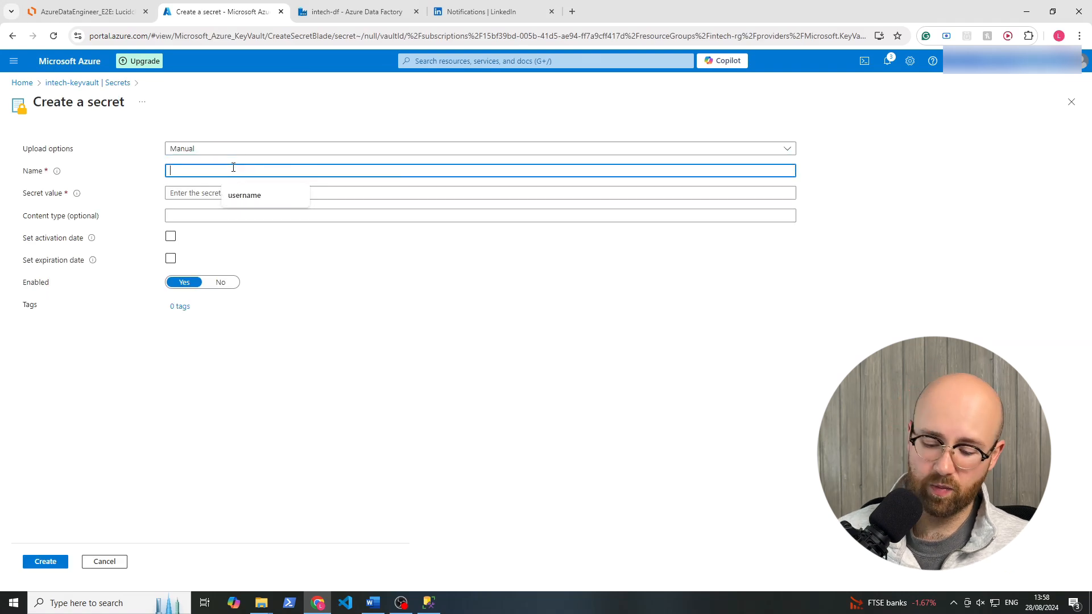
text(username)
key(Tab)
text(•)
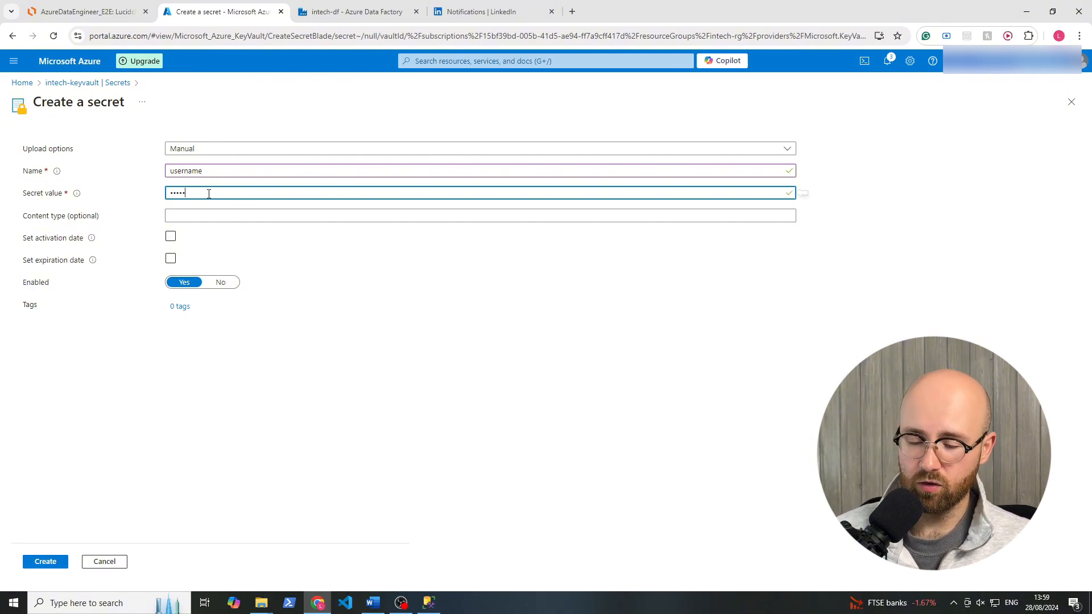
click(64, 564)
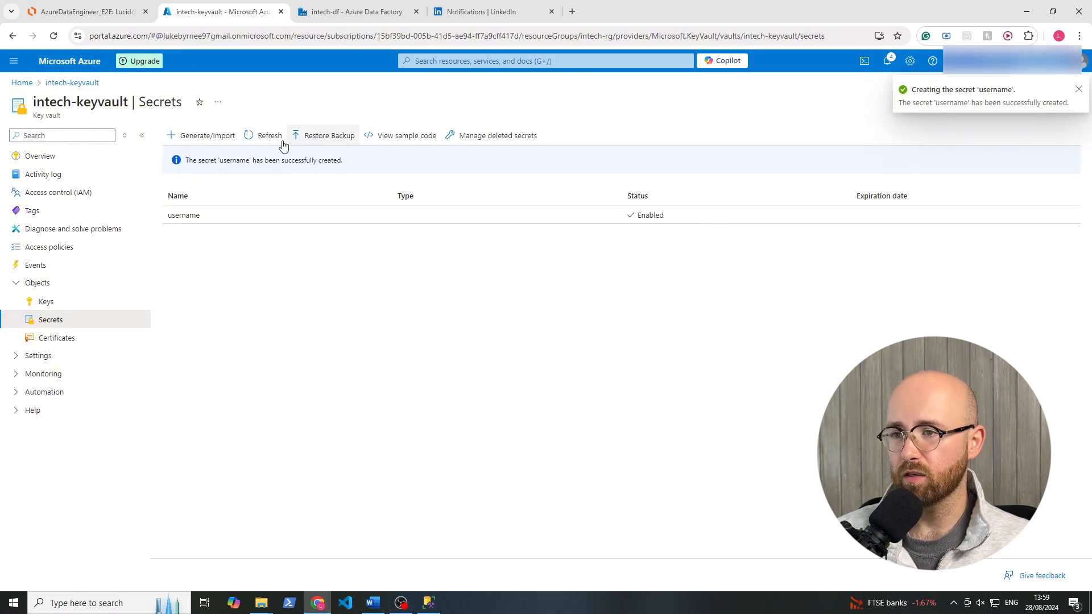
Create a second secret named password in intech-keyvault, entering the login's password as the secret value, and dismiss the browser's password alert.
click(183, 135)
click(219, 169)
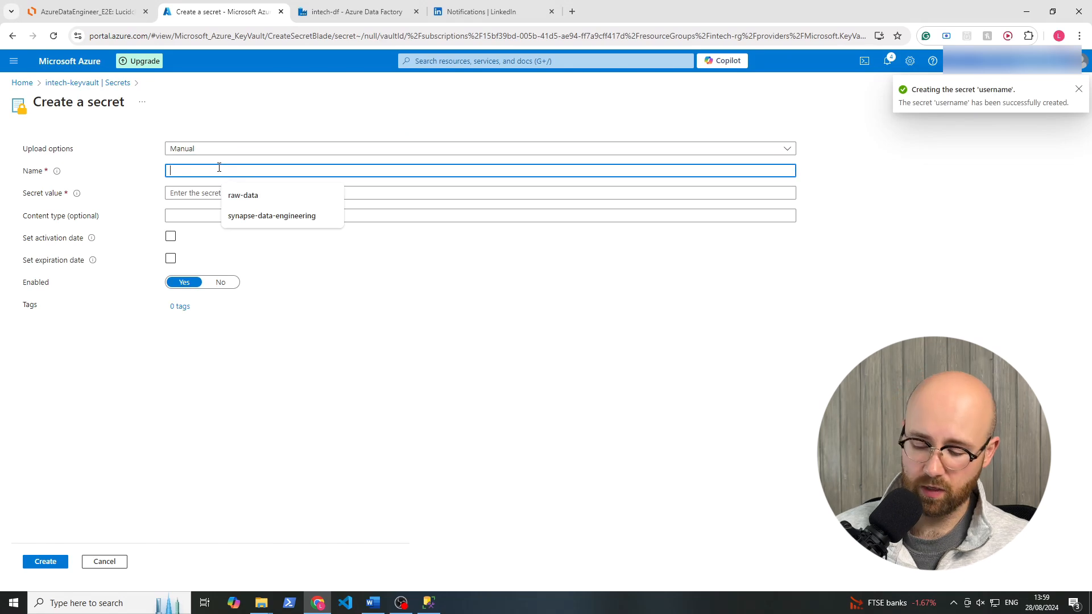
text(password)
key(Tab)
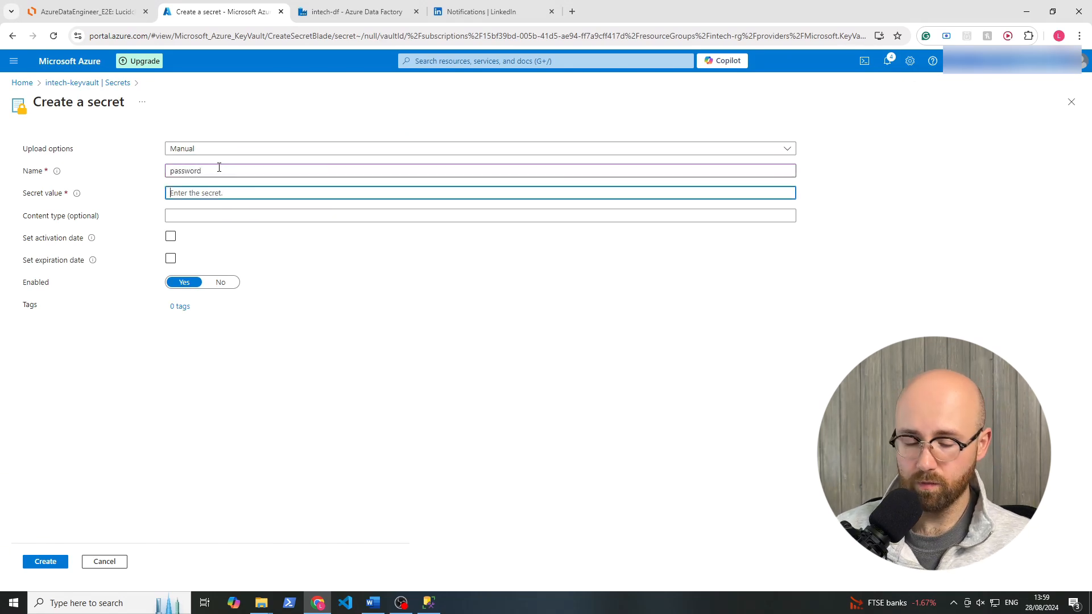
text(passwo)
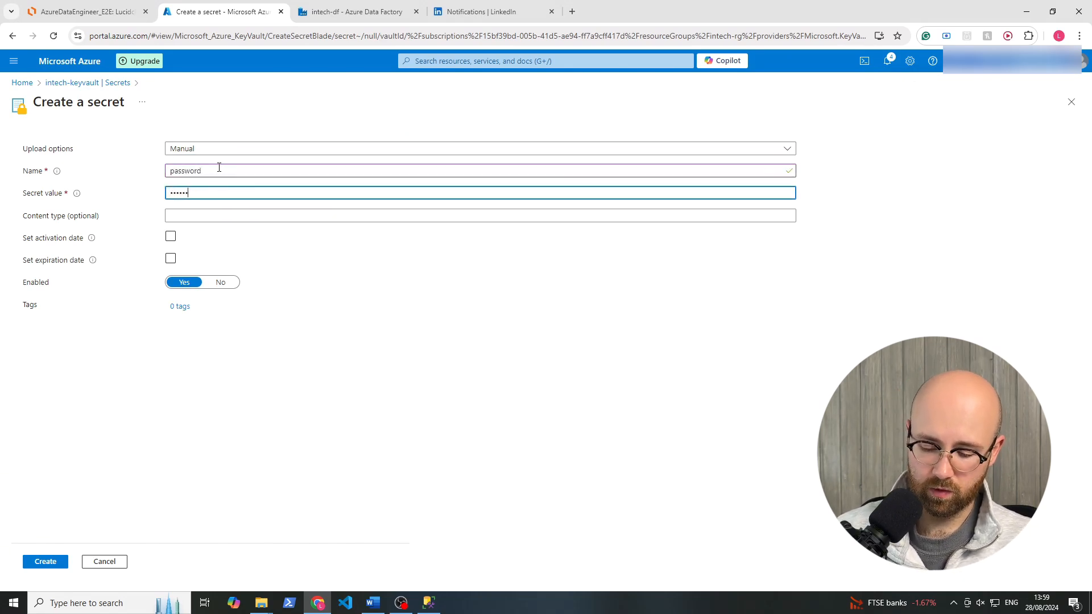
text(rd)
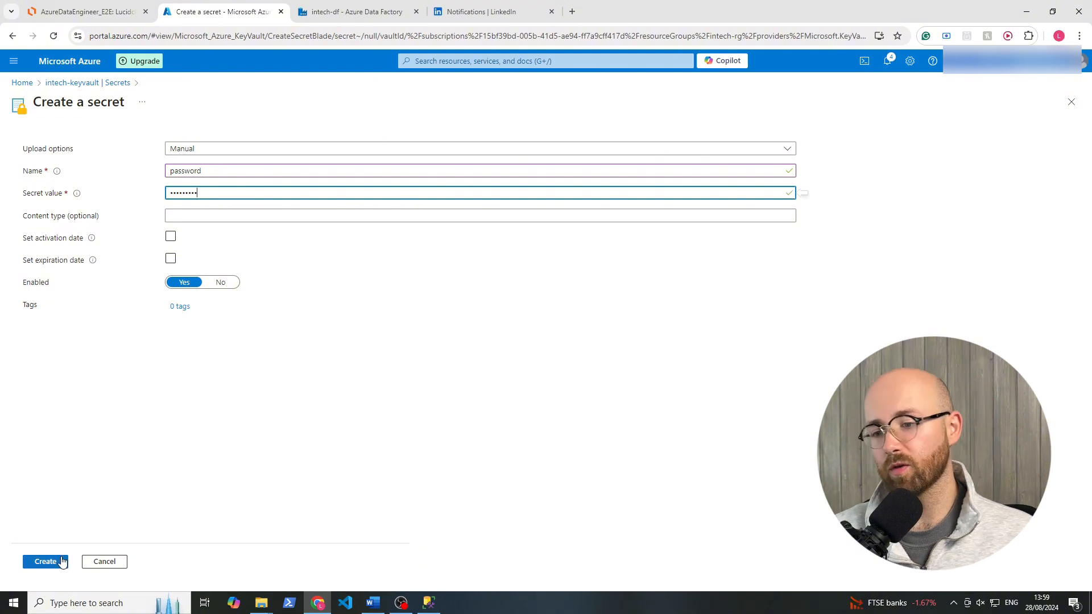
click(60, 561)
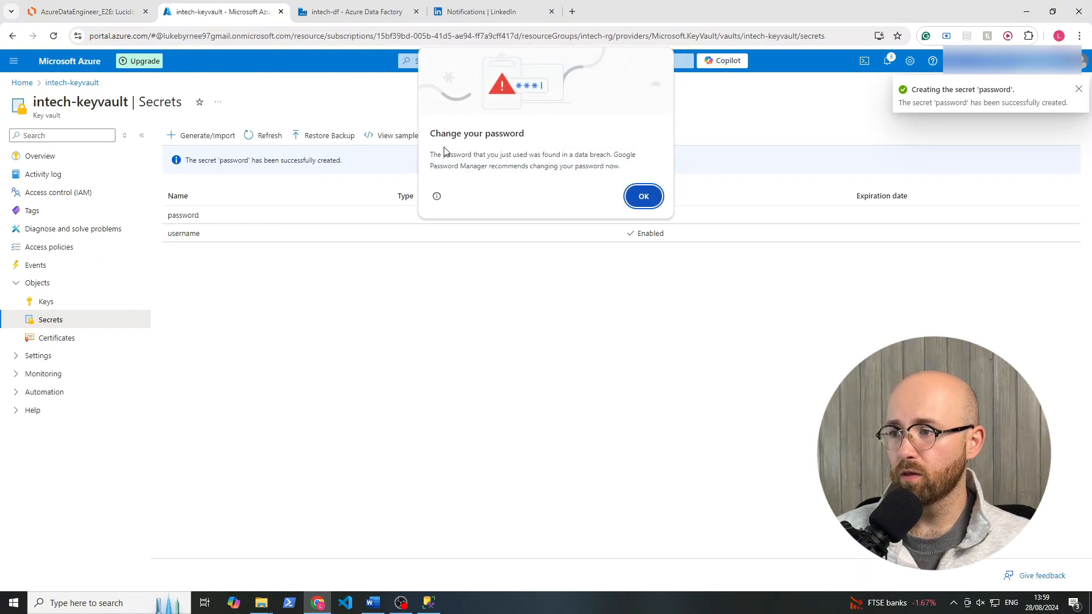
click(645, 197)
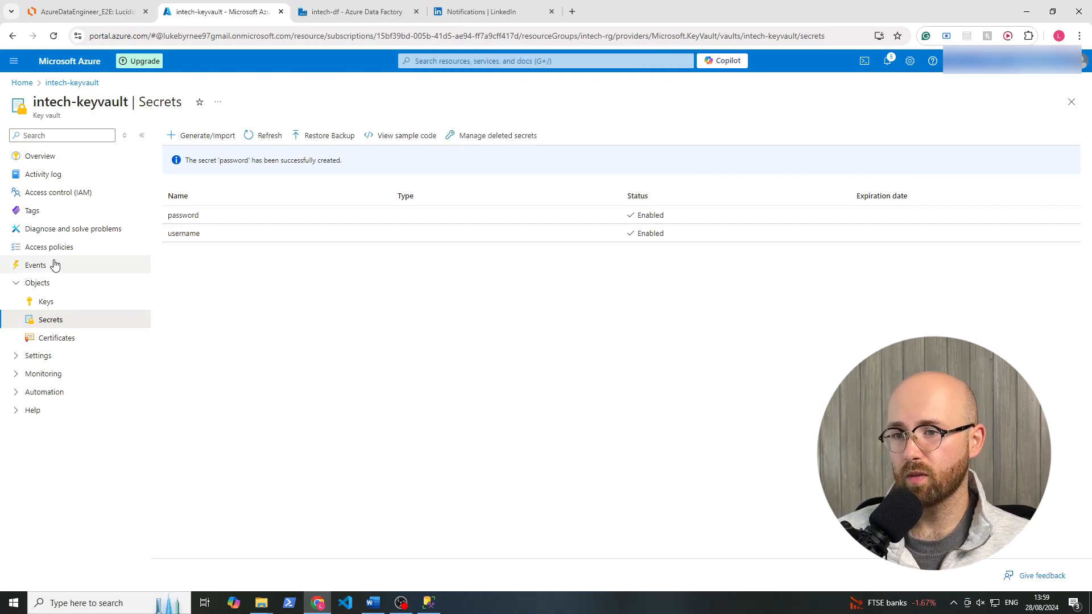
View the intech-keyvault overview, switch to the intech-df data factory and look at which resource types can be created there.
click(83, 163)
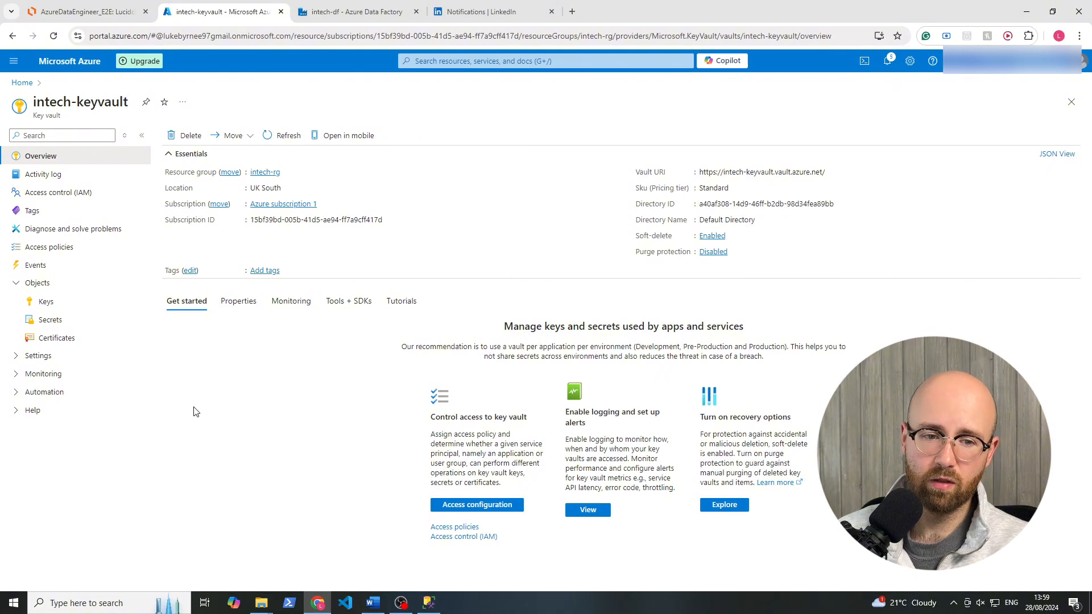
click(360, 10)
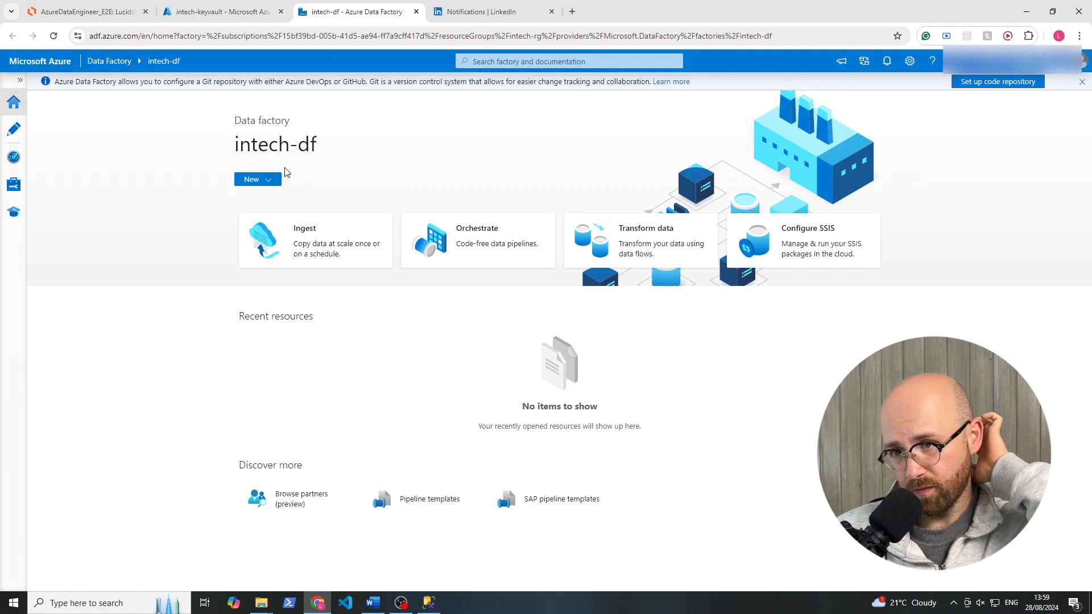
click(273, 182)
click(258, 183)
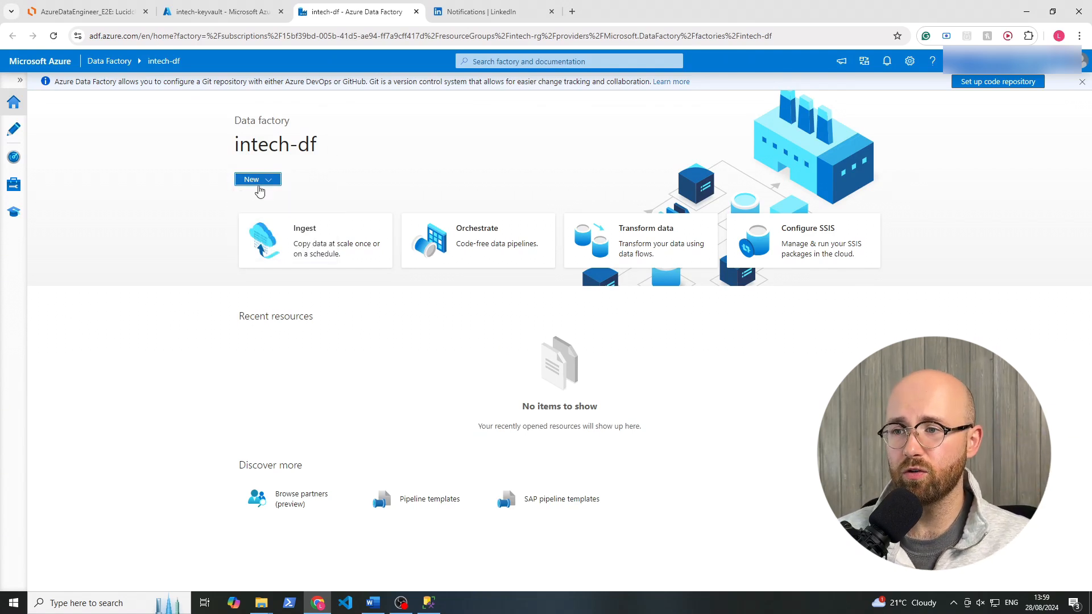
click(273, 183)
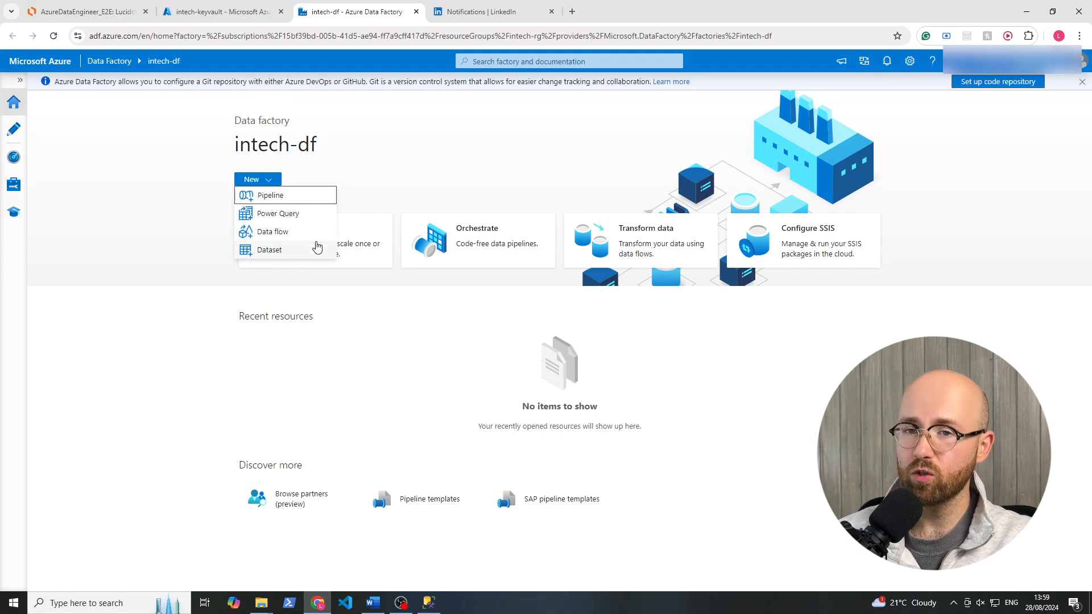
click(395, 137)
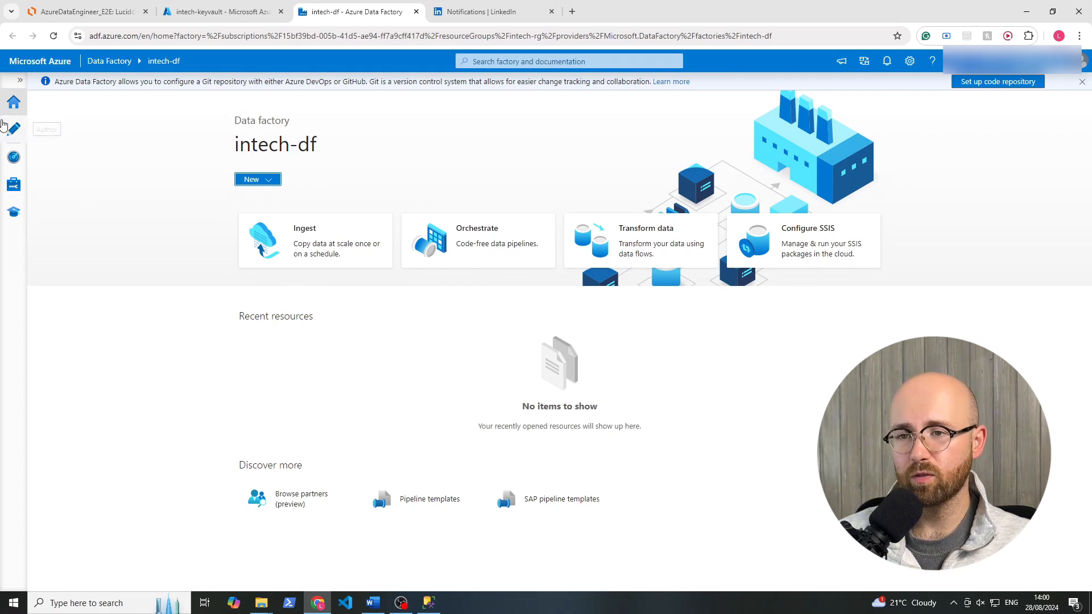
Expand the intech-df navigation and examine the Author, Monitor, Manage and Learning Center areas, including trigger runs and linked services.
click(20, 81)
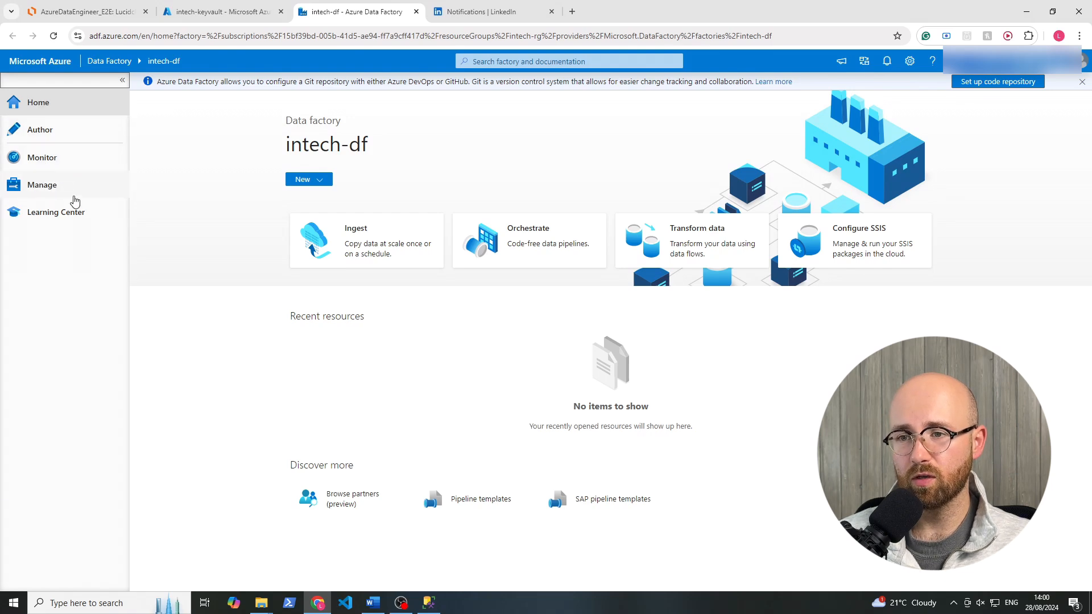
click(55, 135)
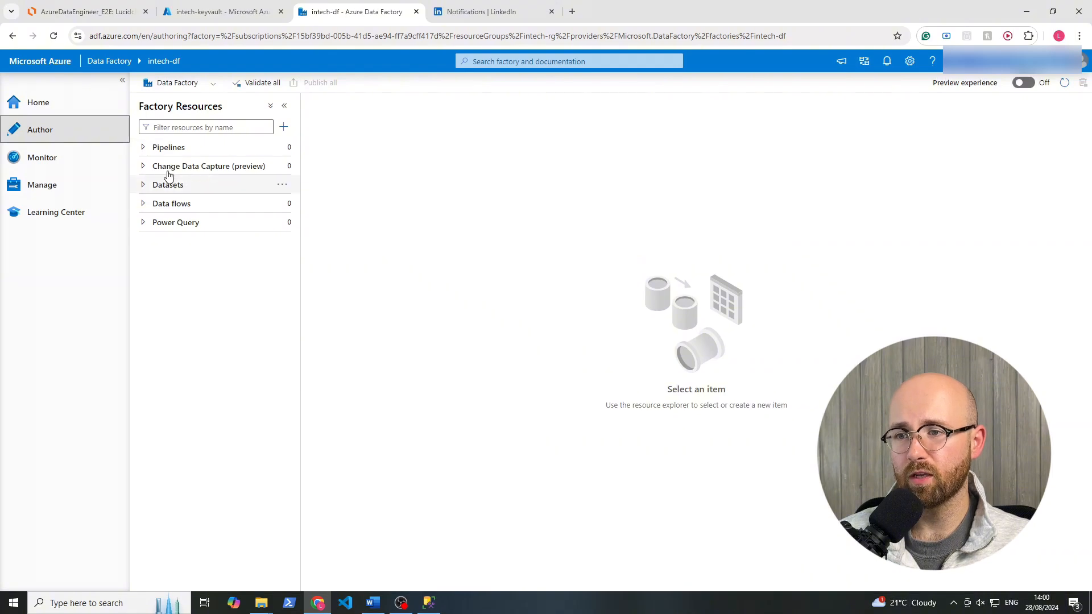
click(19, 105)
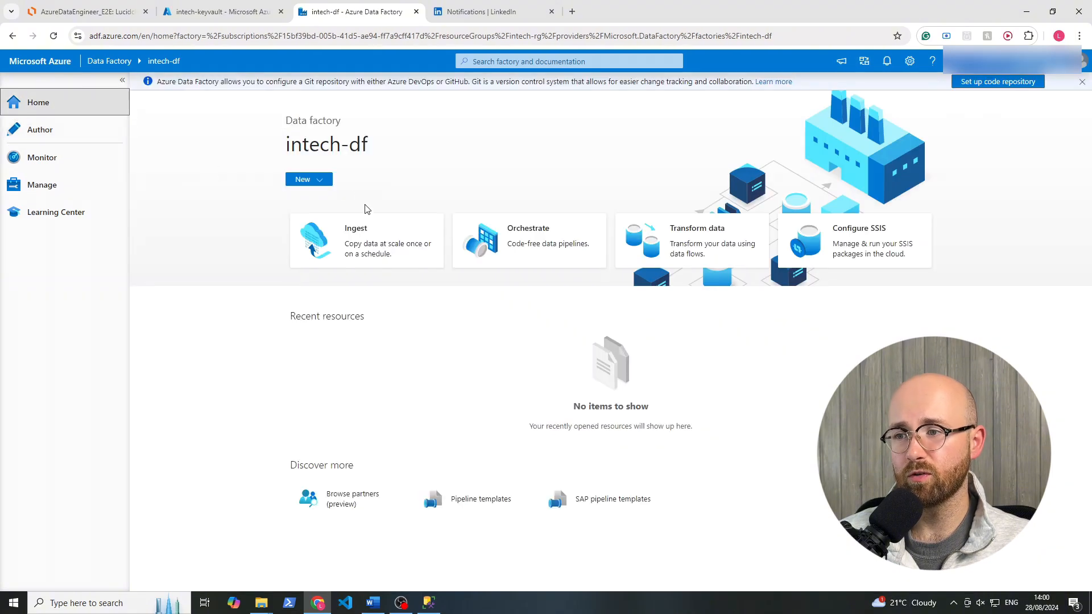
click(328, 182)
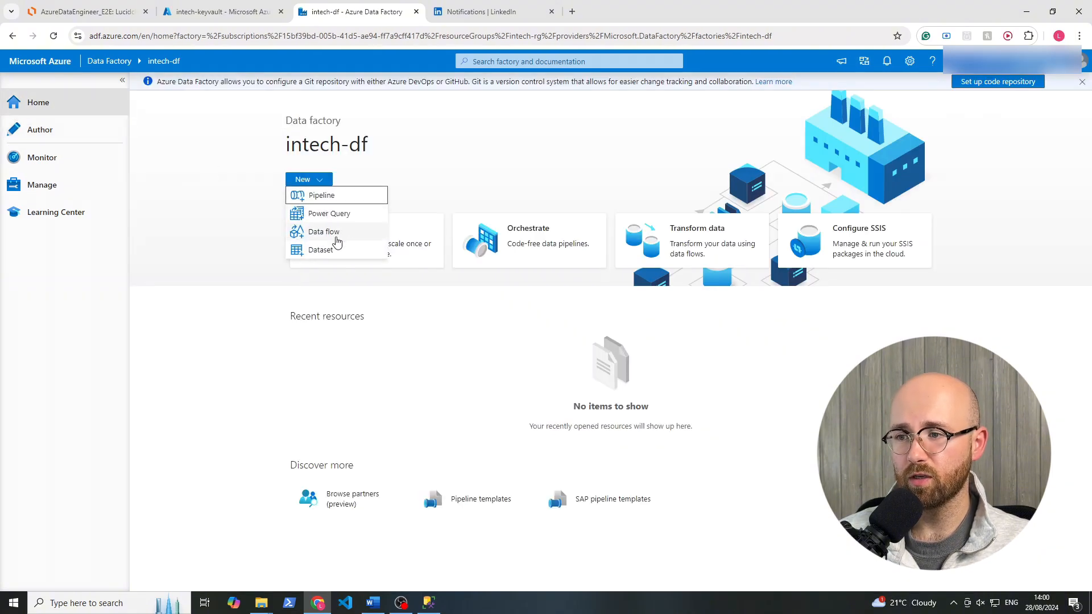
click(57, 135)
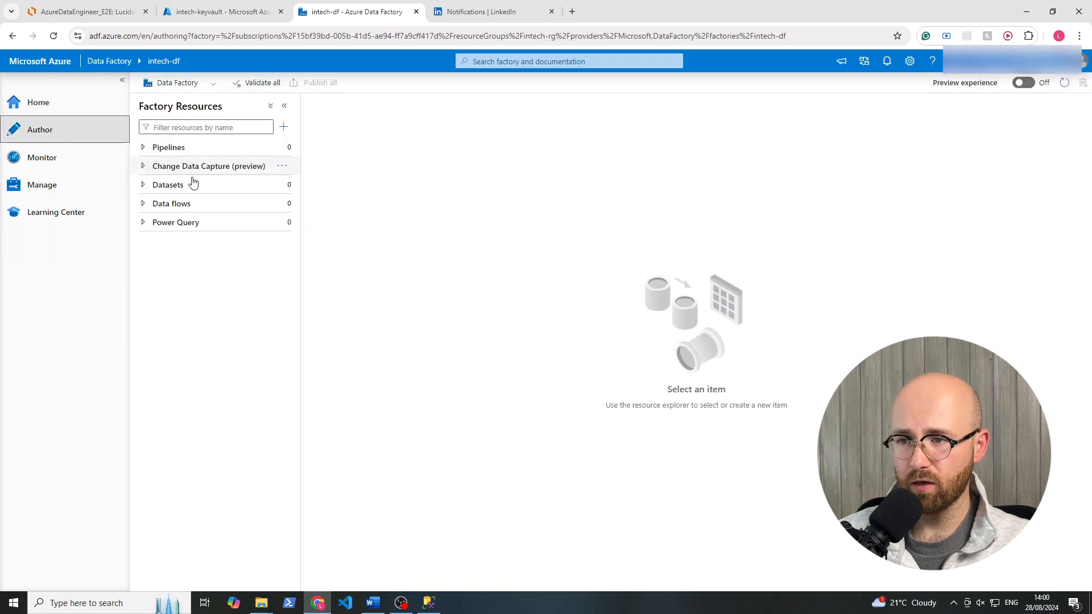
click(42, 158)
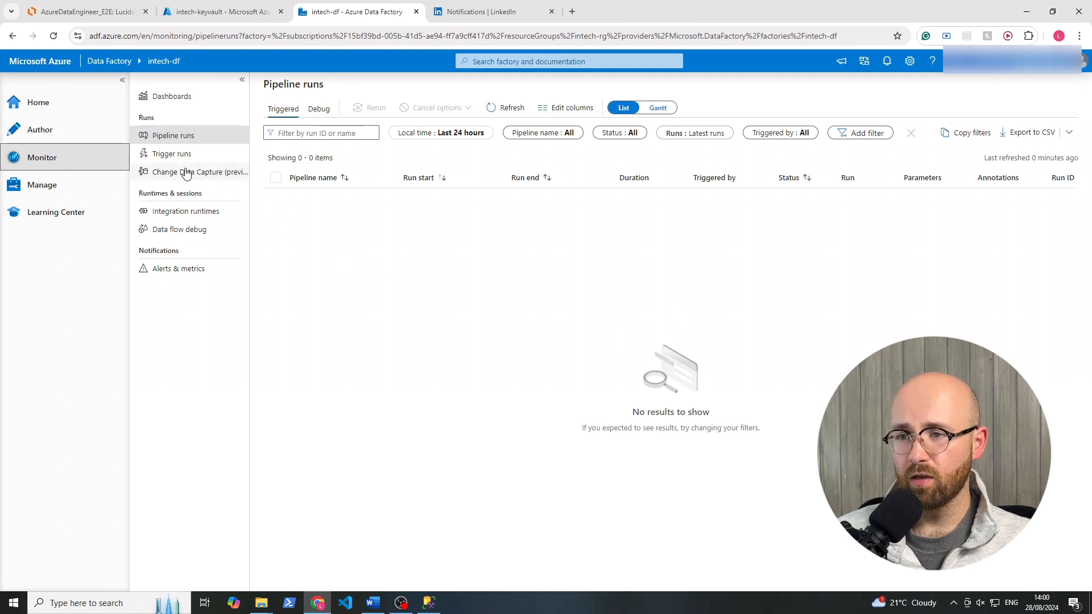
click(177, 152)
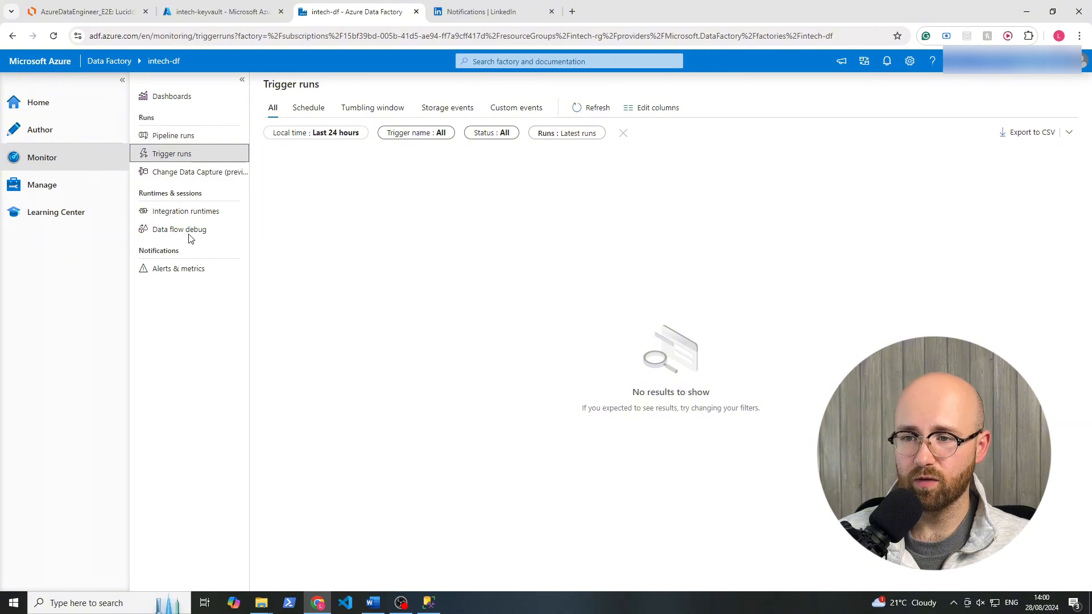
click(83, 194)
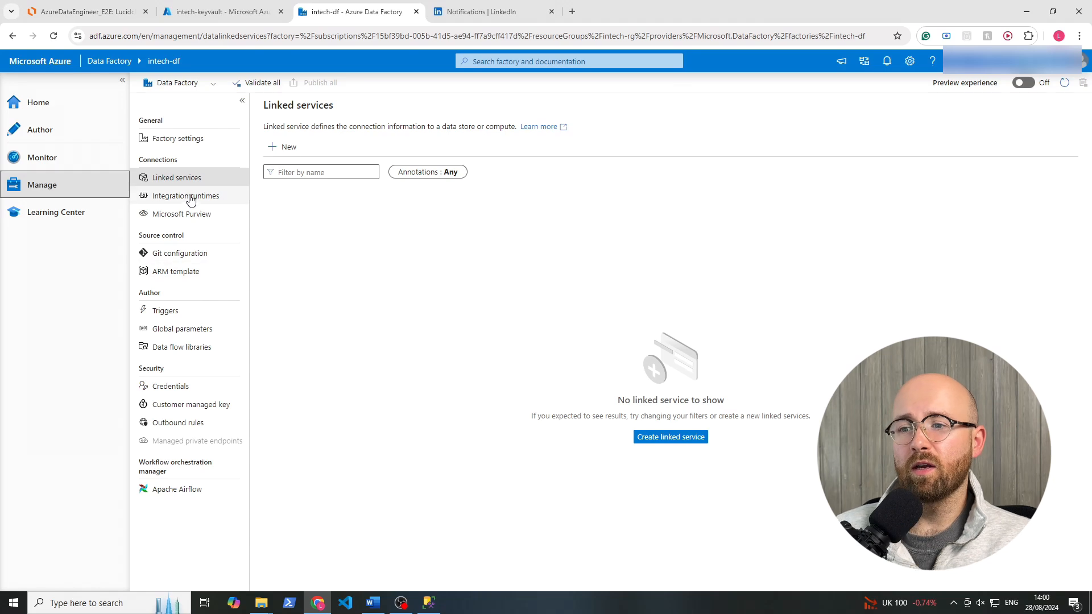
click(73, 214)
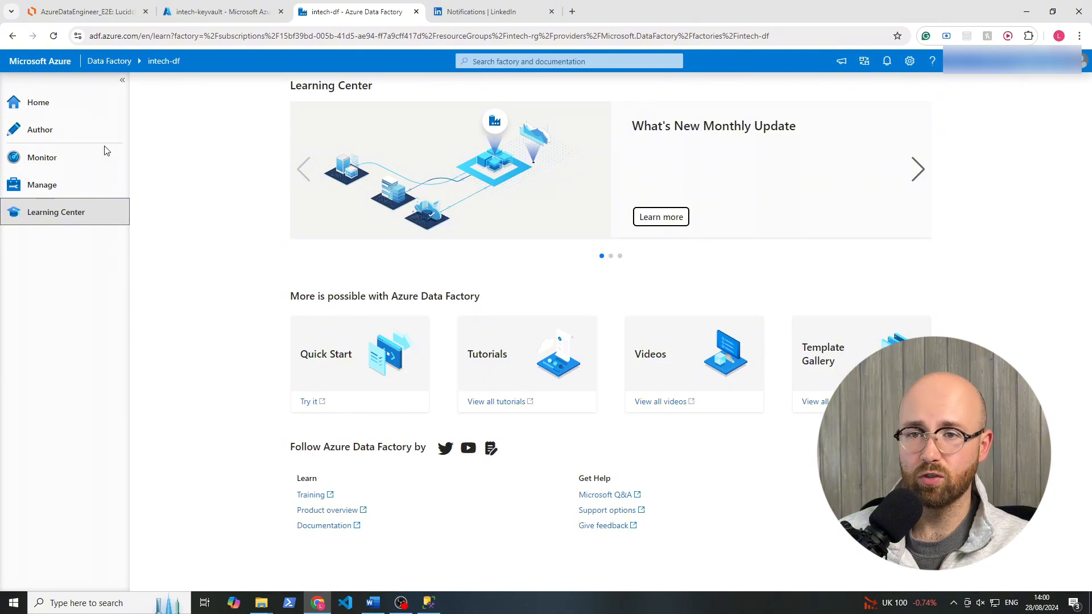
Create a new blank pipeline in the authoring area of the intech-df data factory.
click(66, 133)
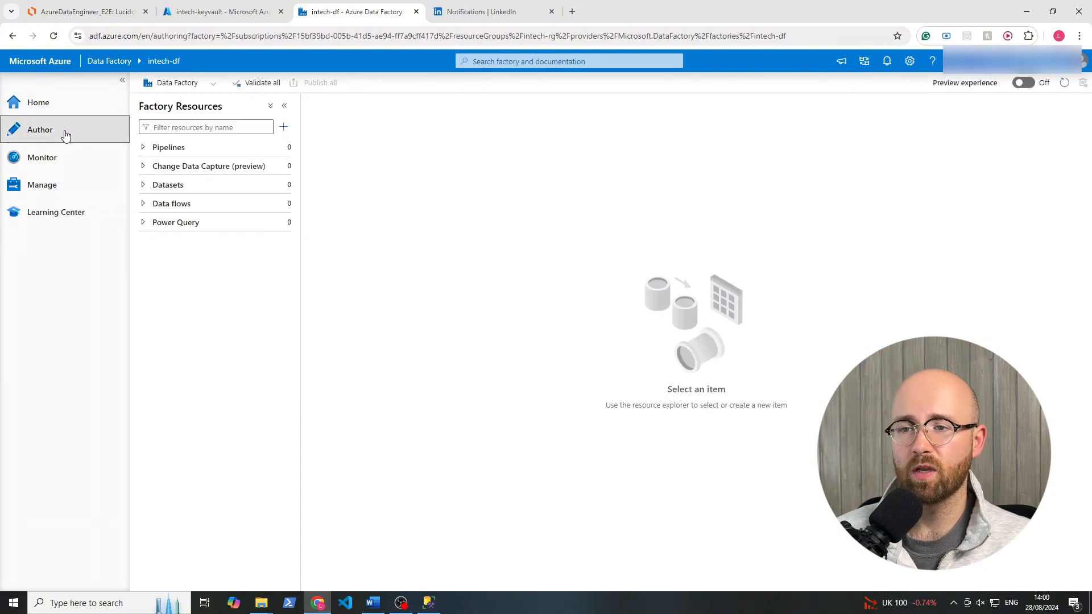
click(157, 148)
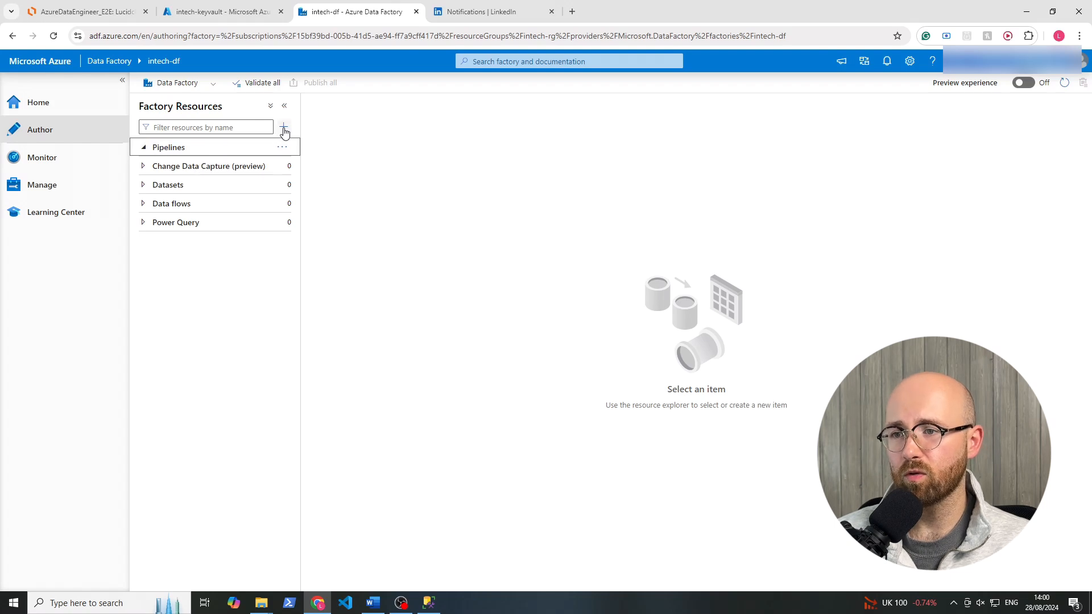
click(144, 149)
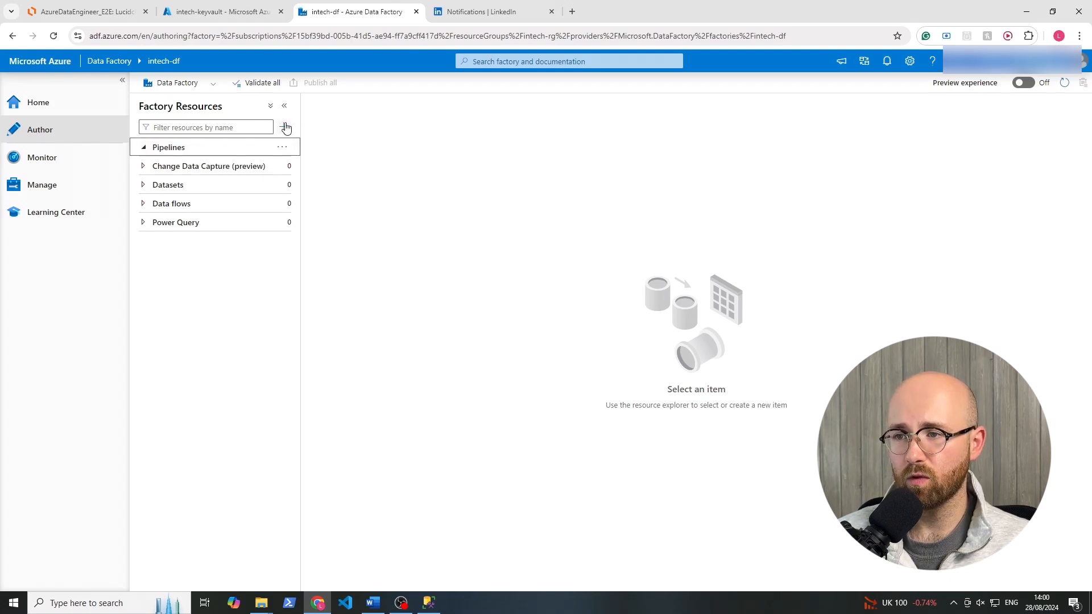
click(286, 128)
mouse_move(307, 144)
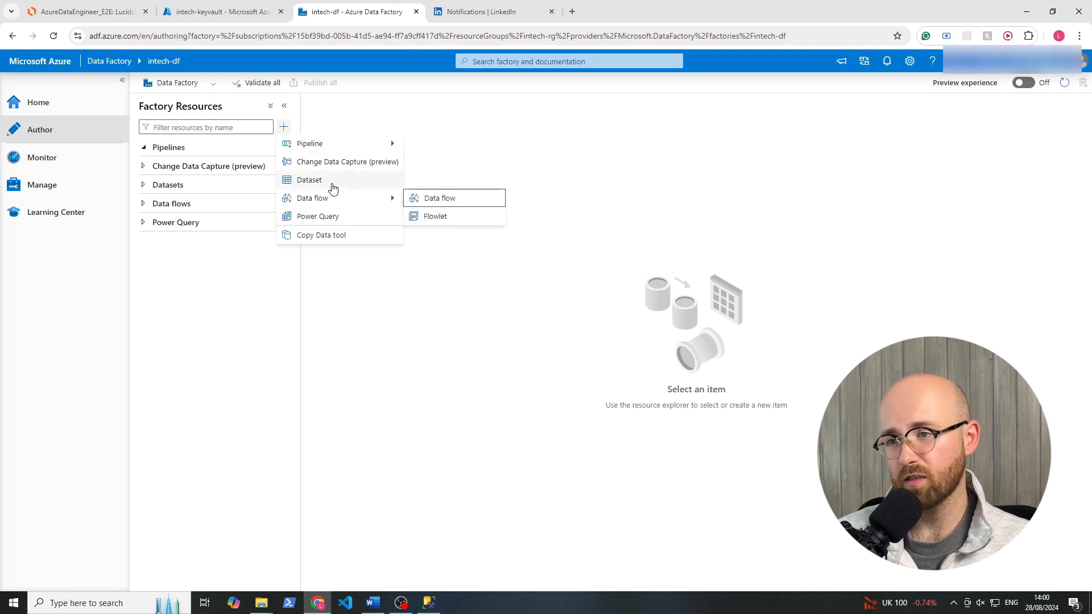
mouse_move(360, 144)
click(429, 144)
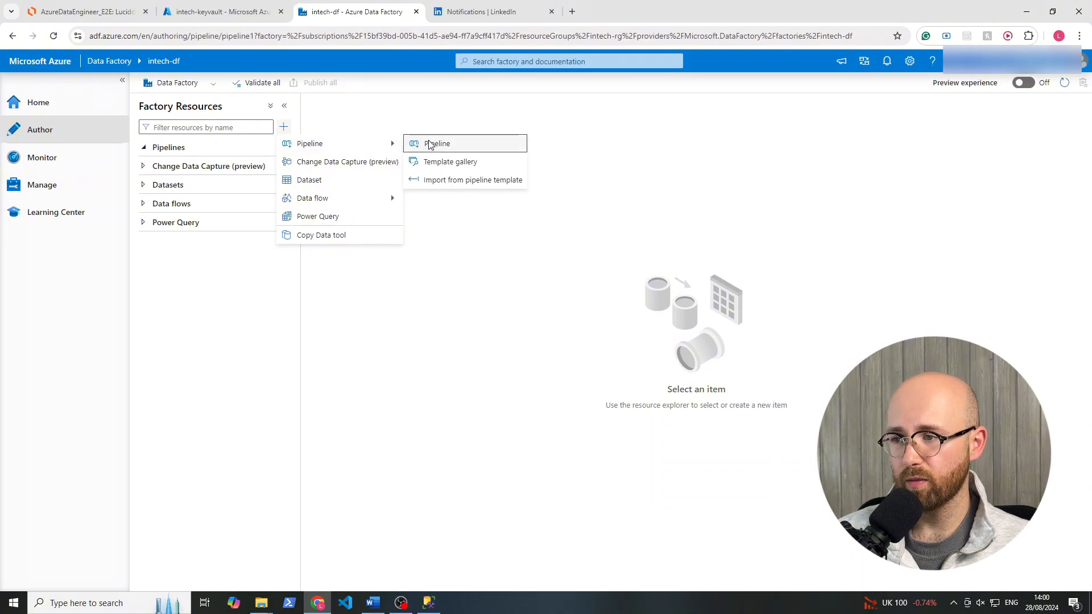
Rename the new pipeline as copy_data in its general properties.
click(983, 198)
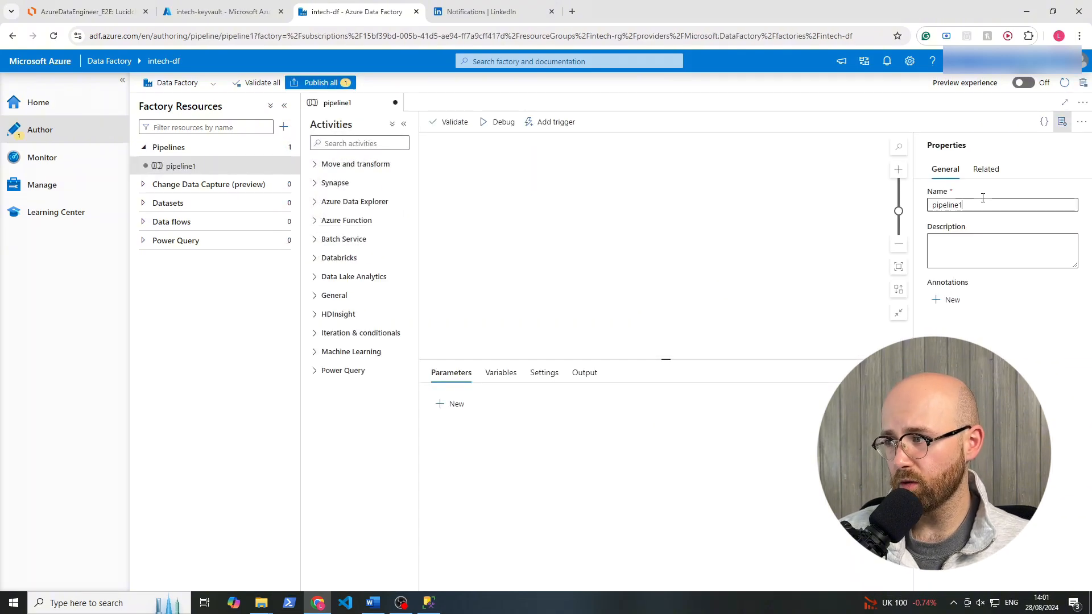
drag(983, 204, 861, 205)
click(860, 206)
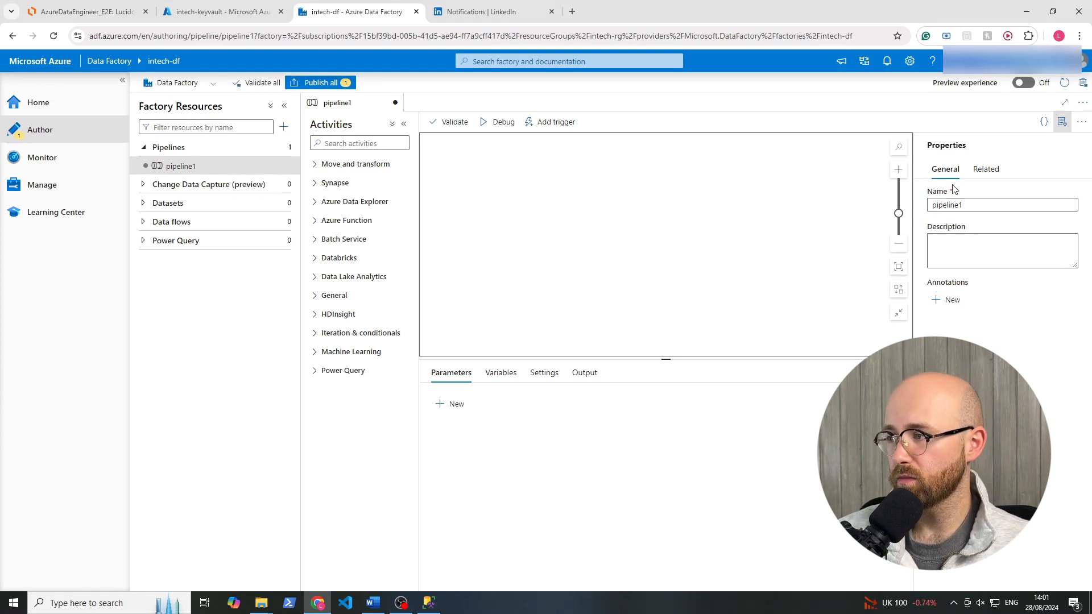
click(952, 208)
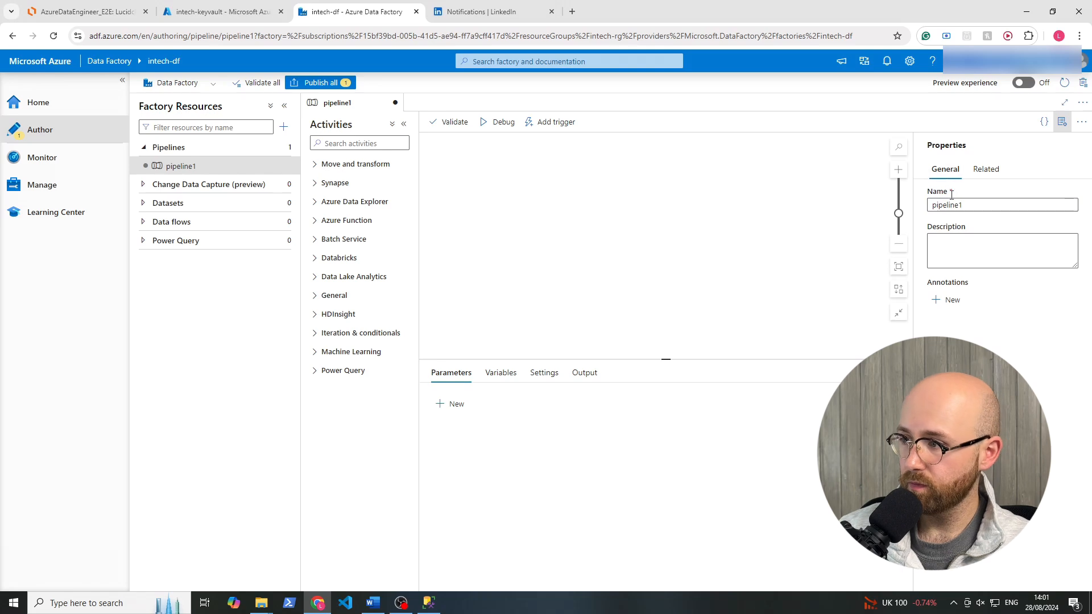
double_click(951, 207)
click(951, 207)
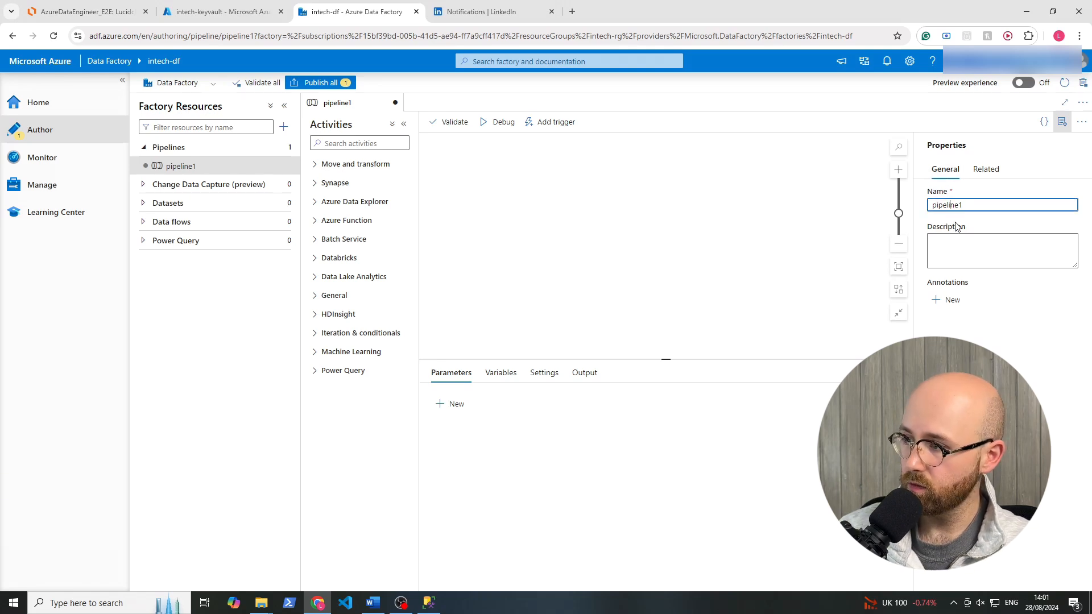
drag(968, 206, 924, 210)
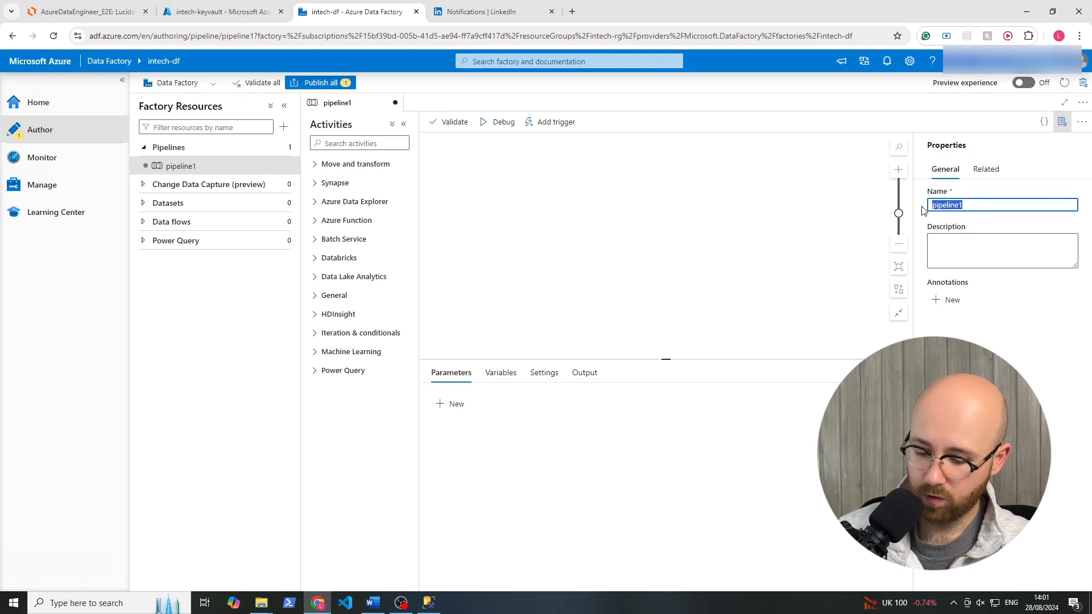
text(cc)
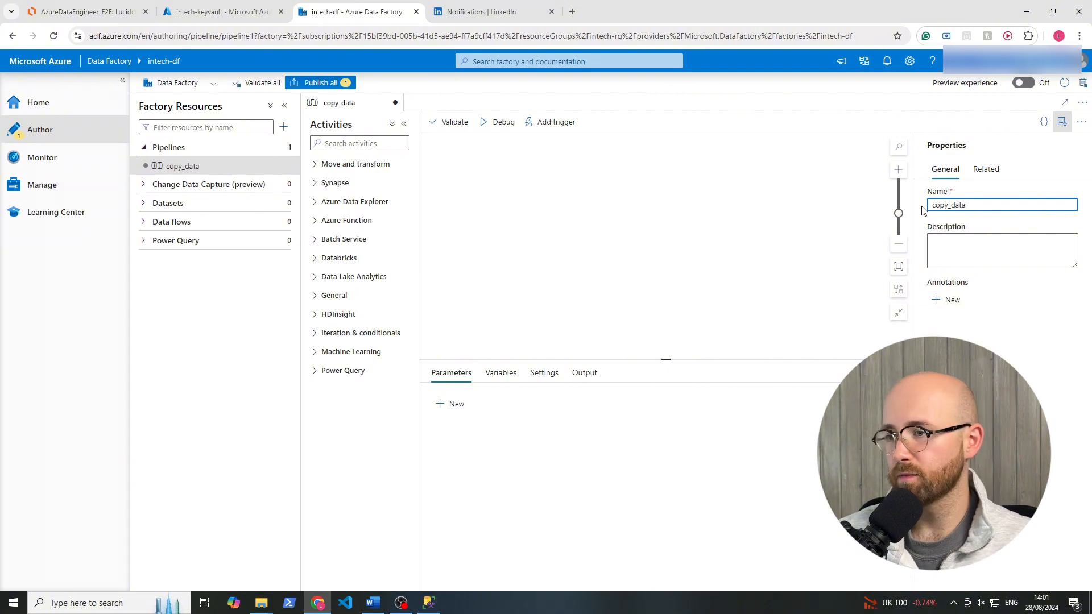
click(569, 476)
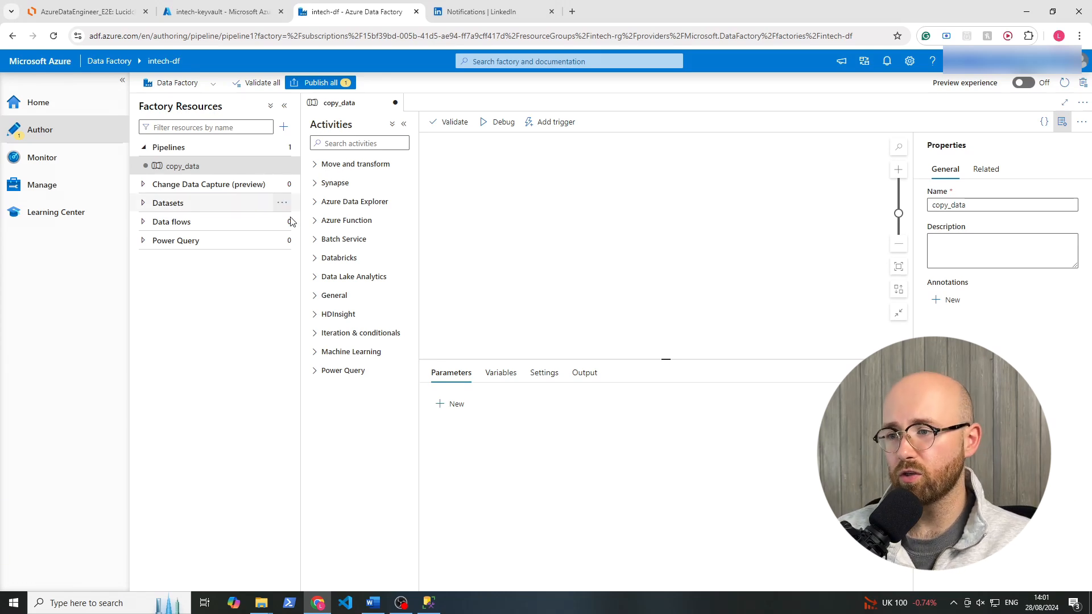
Examine the pipeline activity categories, including Machine Learning, Iteration & conditionals, Move and transform, Batch Service and Synapse.
click(314, 371)
click(315, 351)
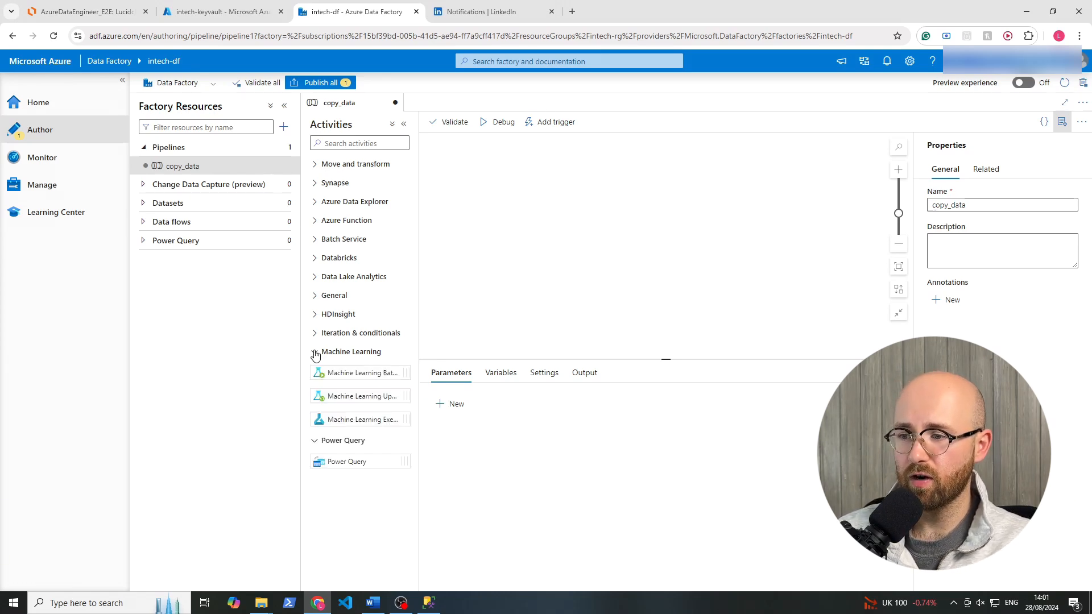
click(314, 440)
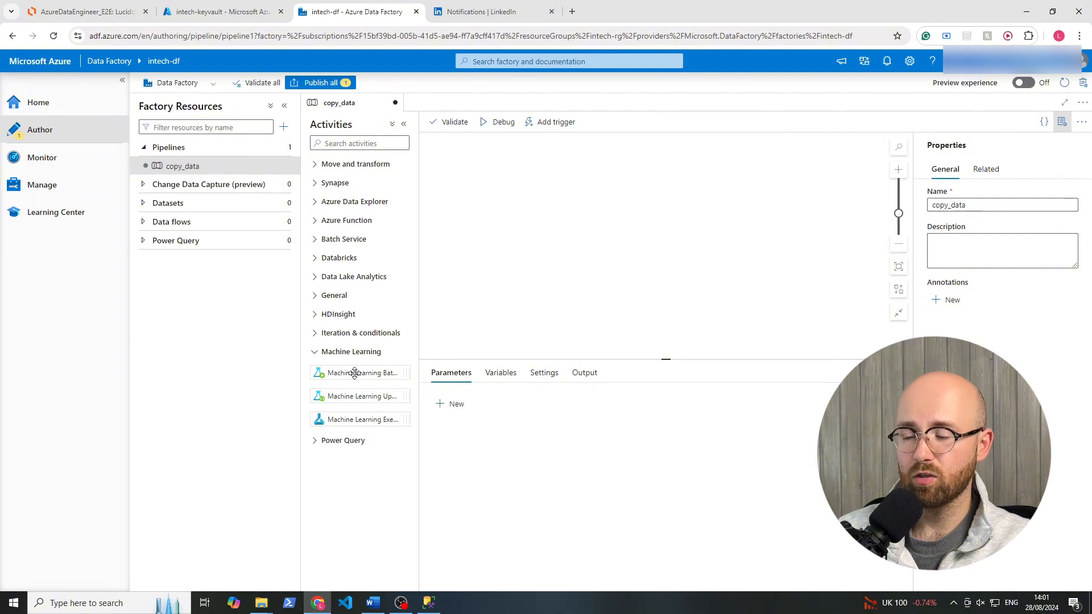
click(314, 351)
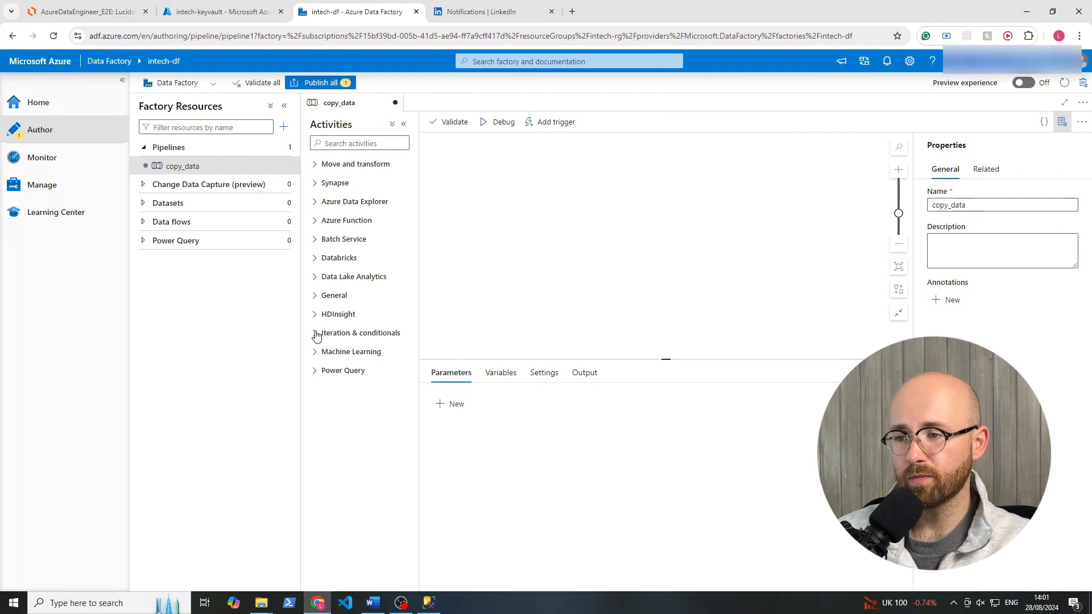
click(314, 333)
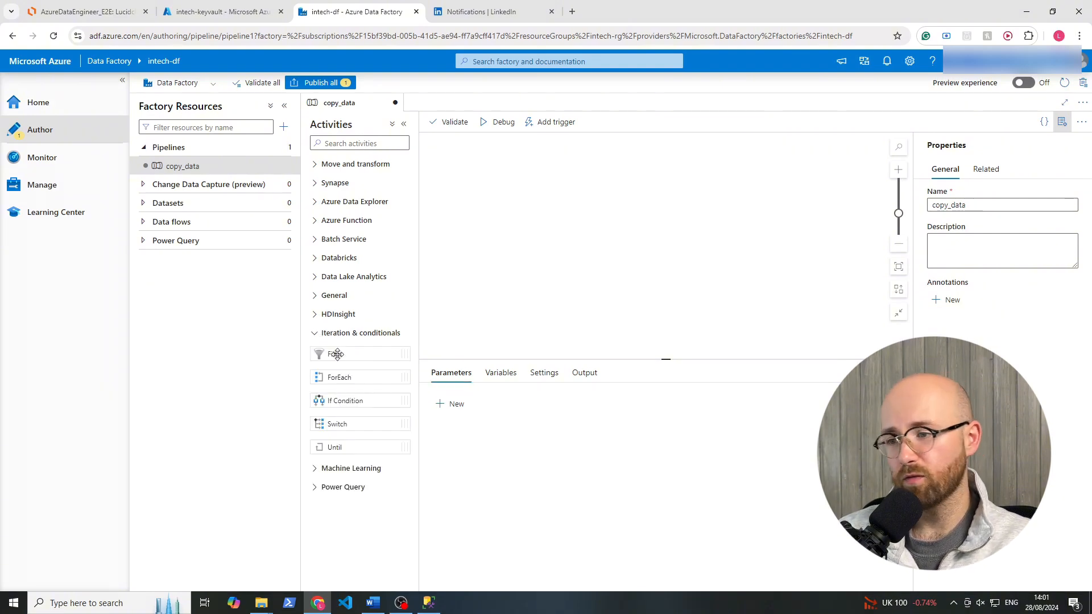
click(315, 332)
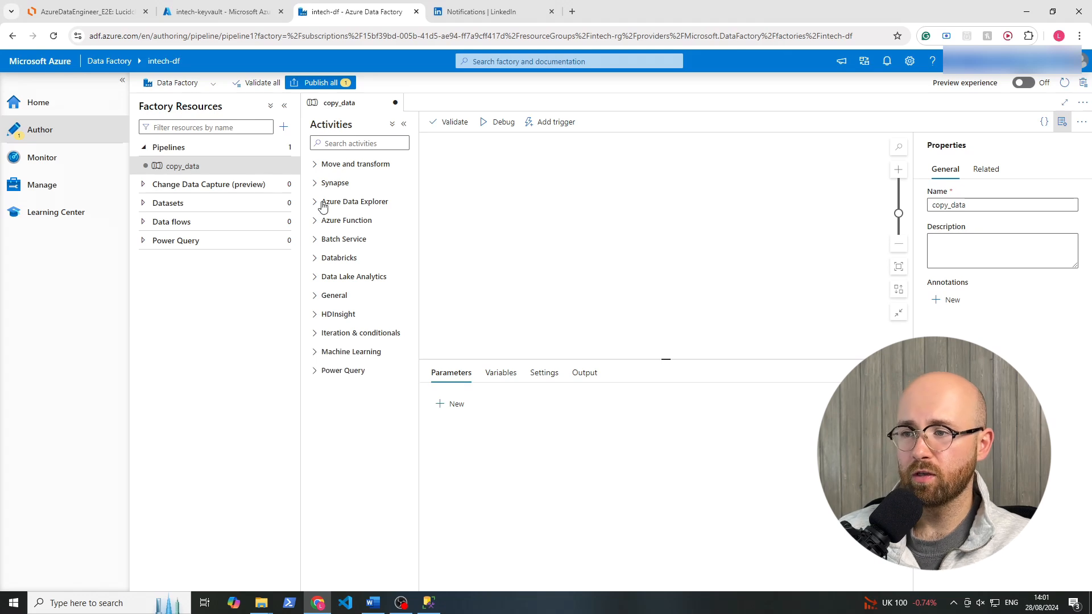
click(315, 165)
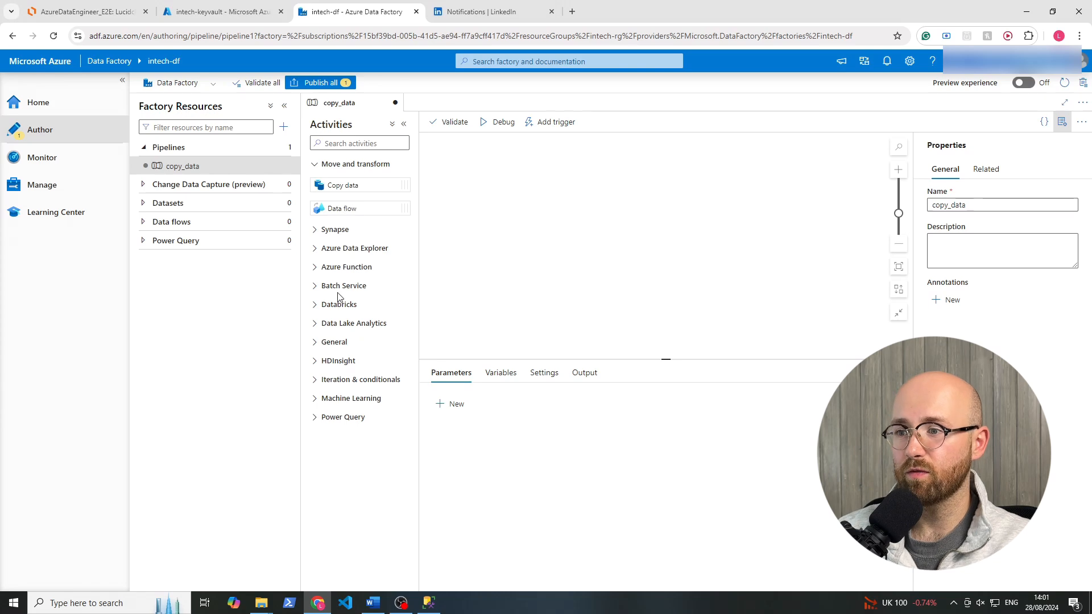
click(315, 286)
click(315, 268)
click(316, 269)
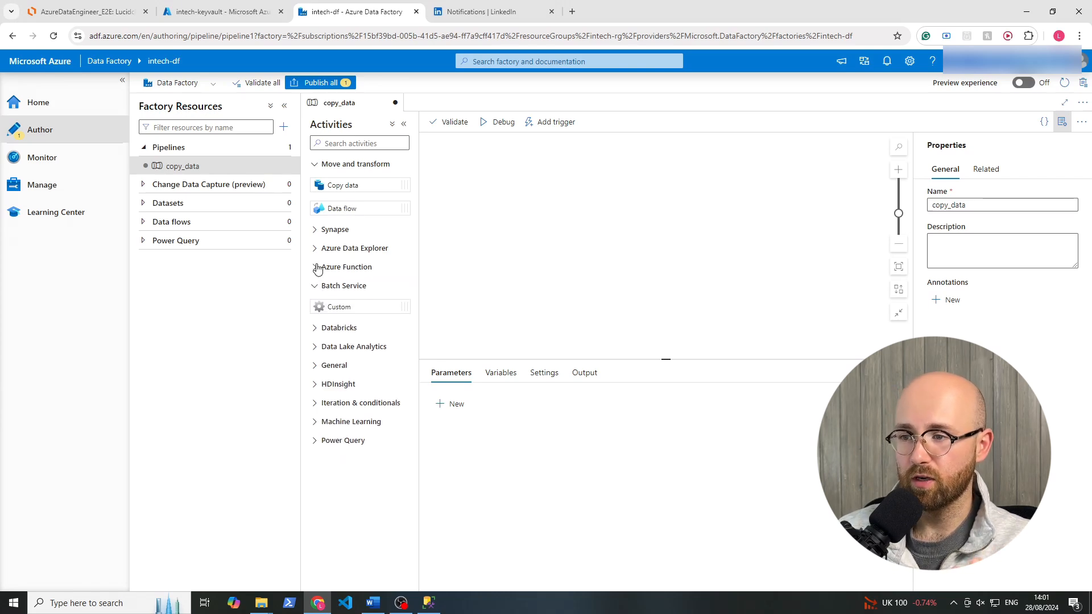
click(316, 251)
click(316, 248)
click(315, 229)
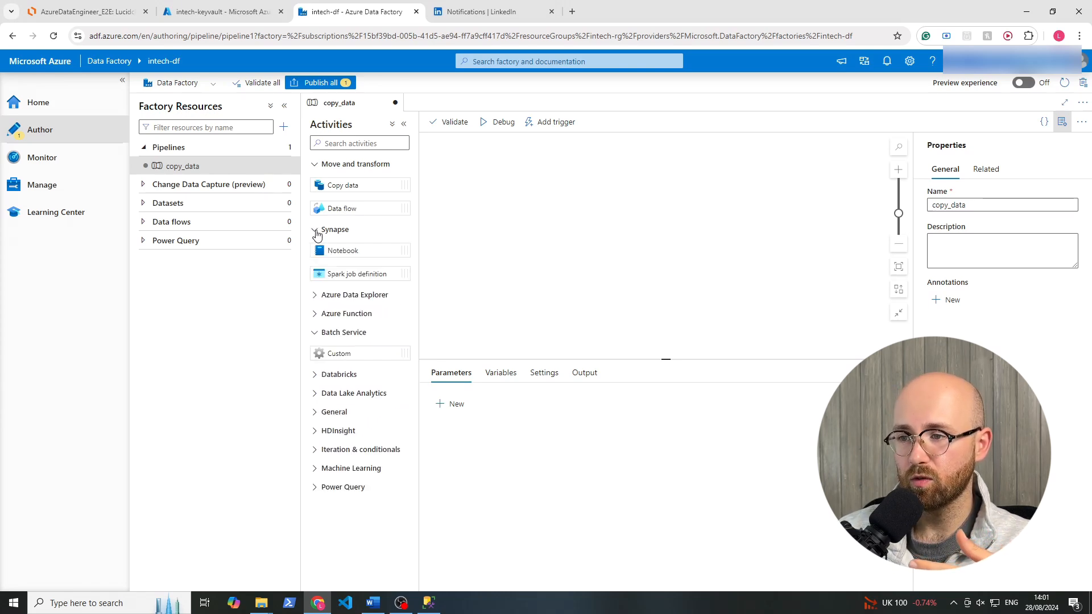
click(314, 229)
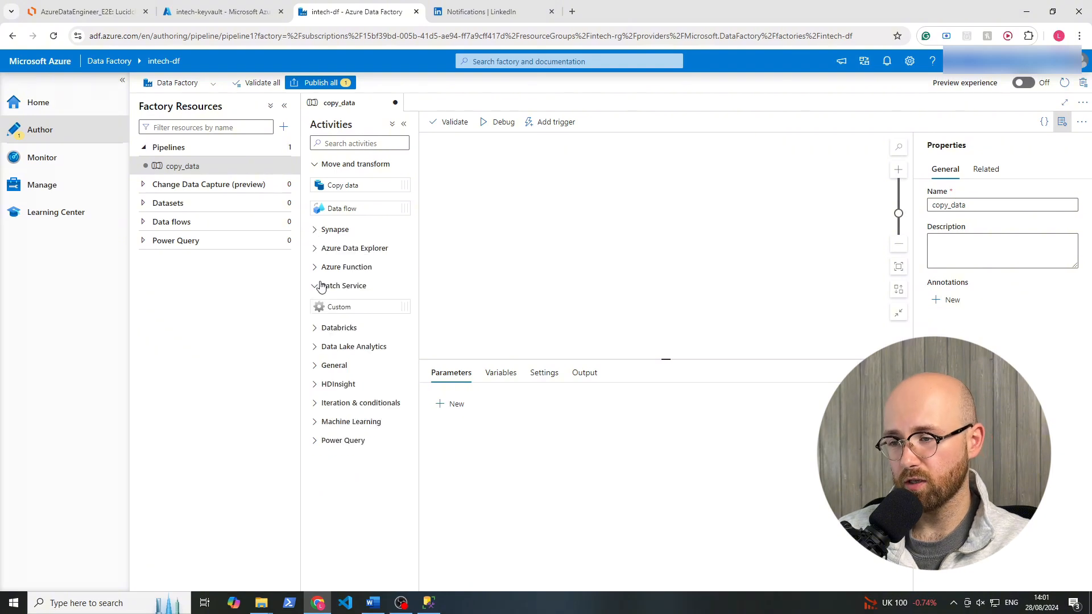
click(316, 286)
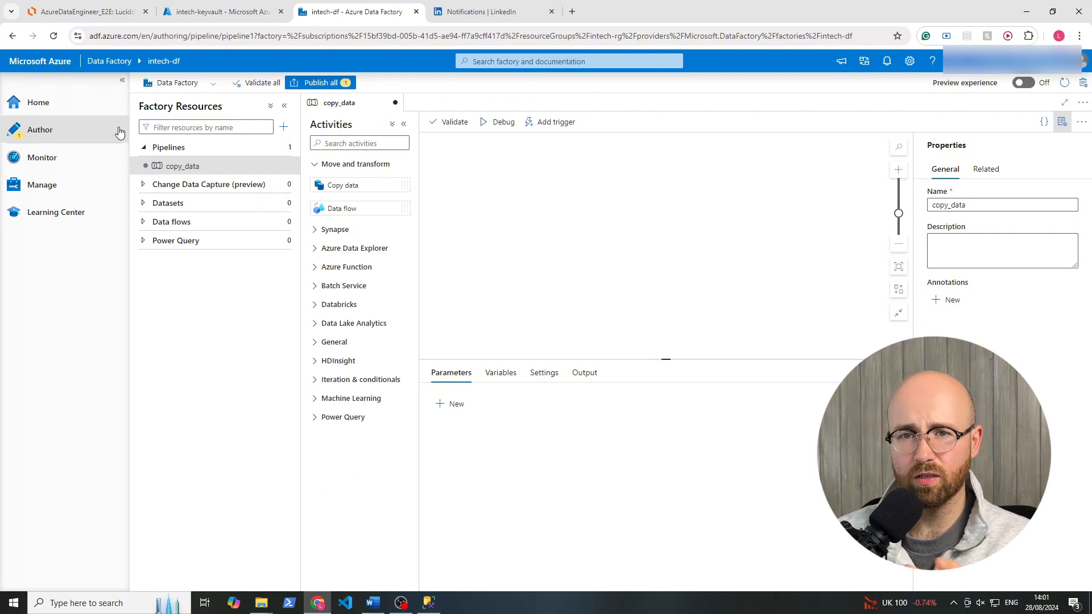
click(180, 161)
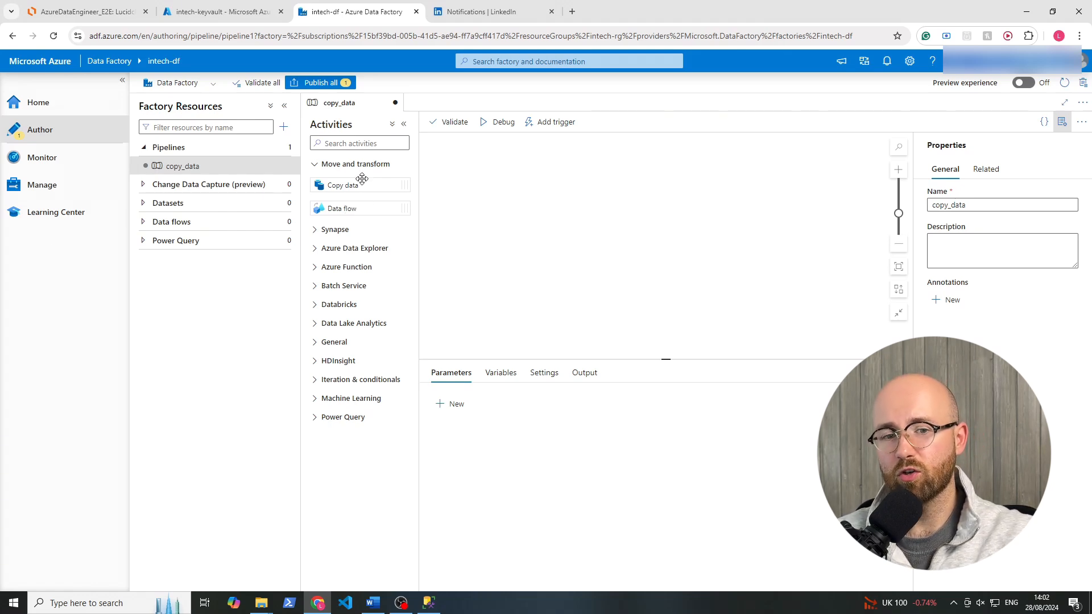
Add a Copy data activity to the copy_data pipeline canvas and name it Copy data.
drag(357, 181, 540, 208)
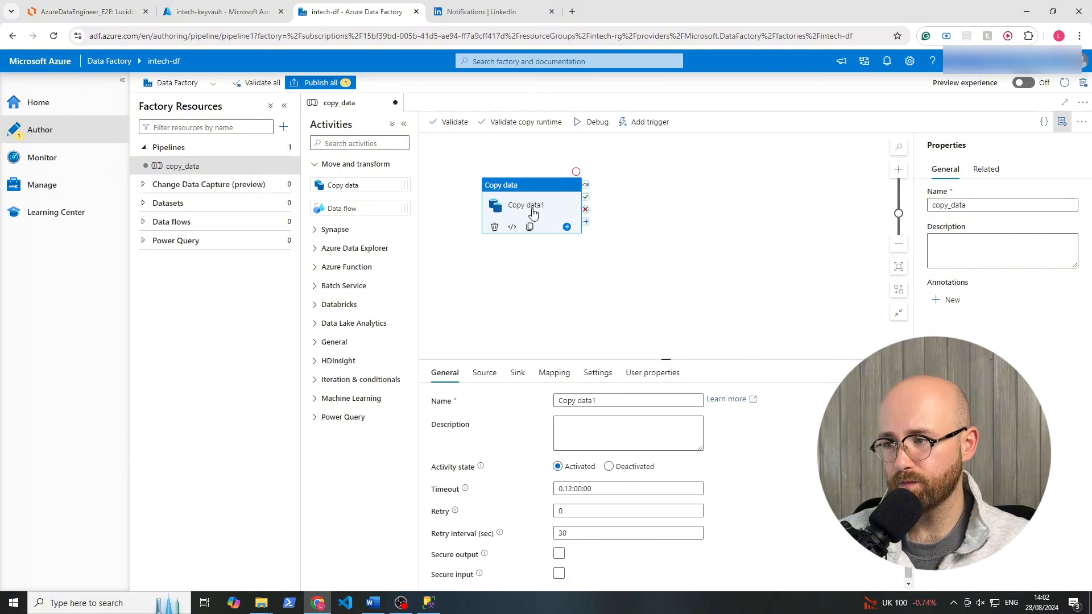
click(605, 400)
key(BackSpace)
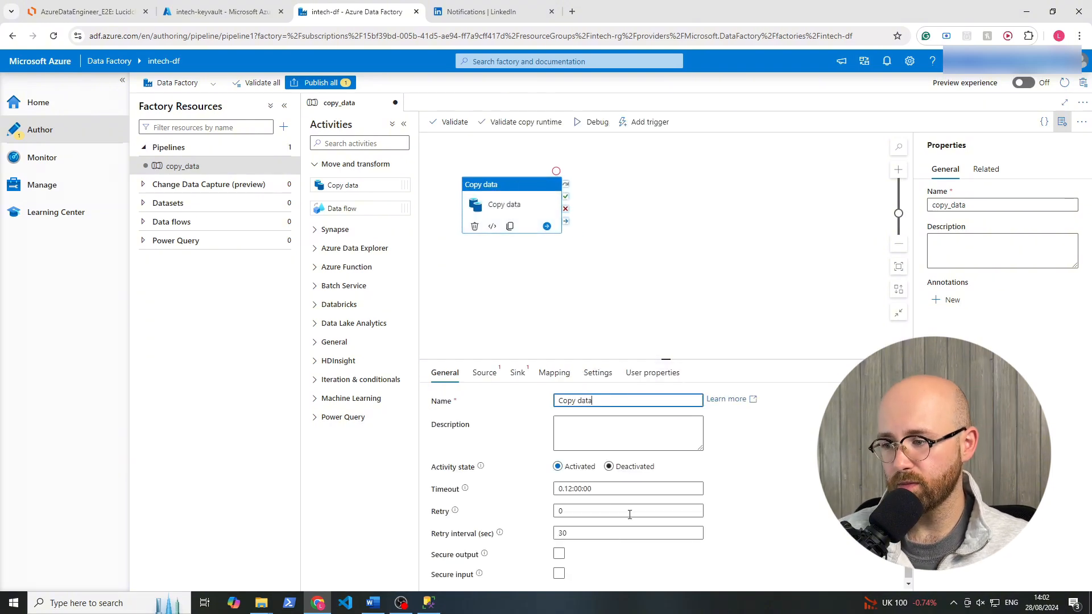
click(808, 499)
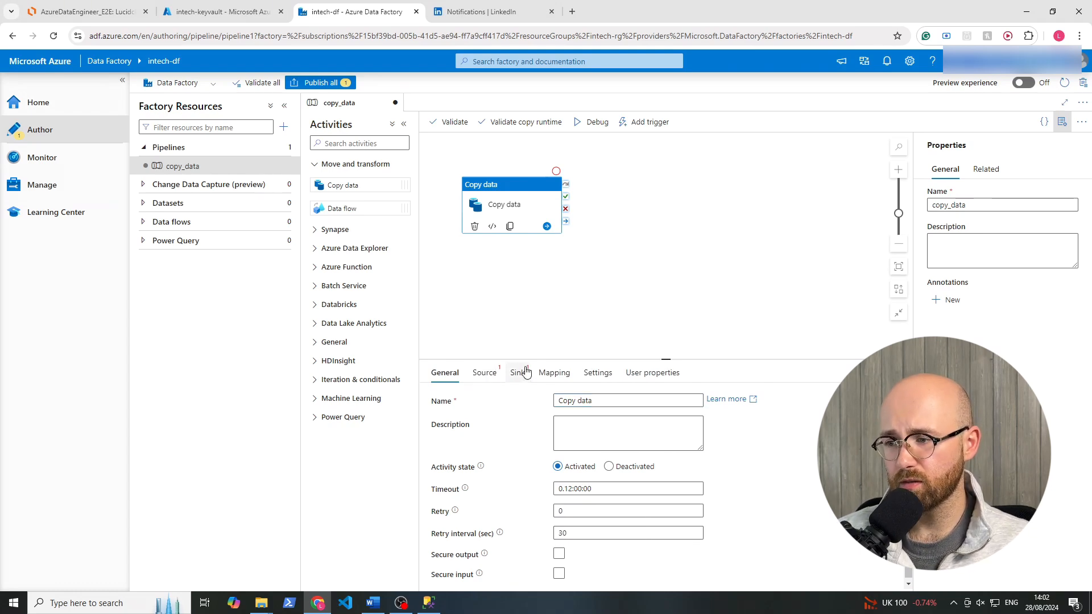
Open the source settings of the Copy data activity.
click(493, 375)
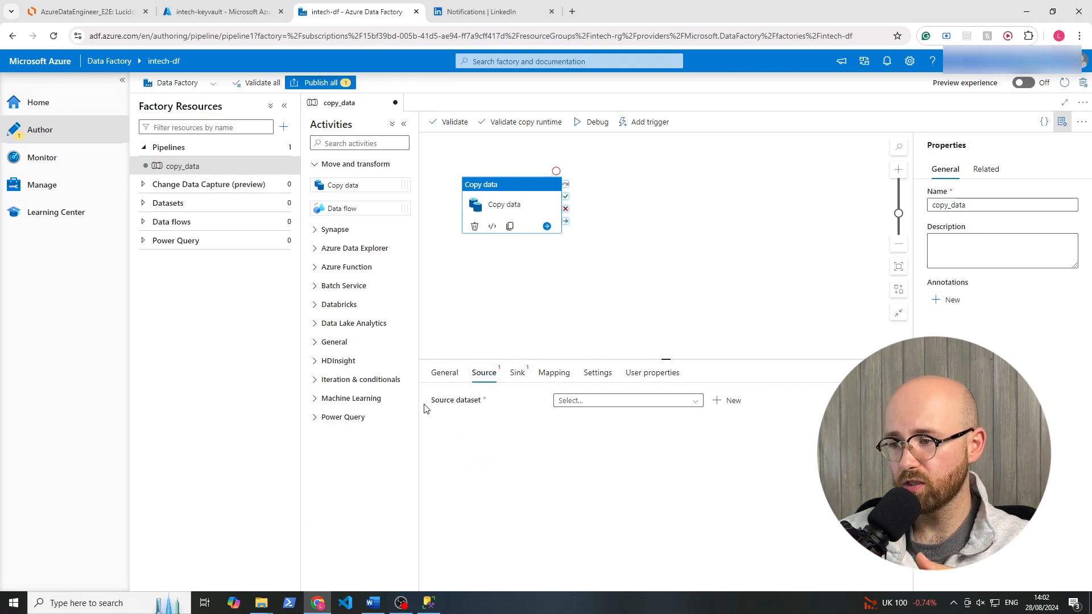
mouse_move(487, 401)
mouse_down()
mouse_move(471, 400)
mouse_move(482, 406)
mouse_up()
click(453, 420)
click(495, 434)
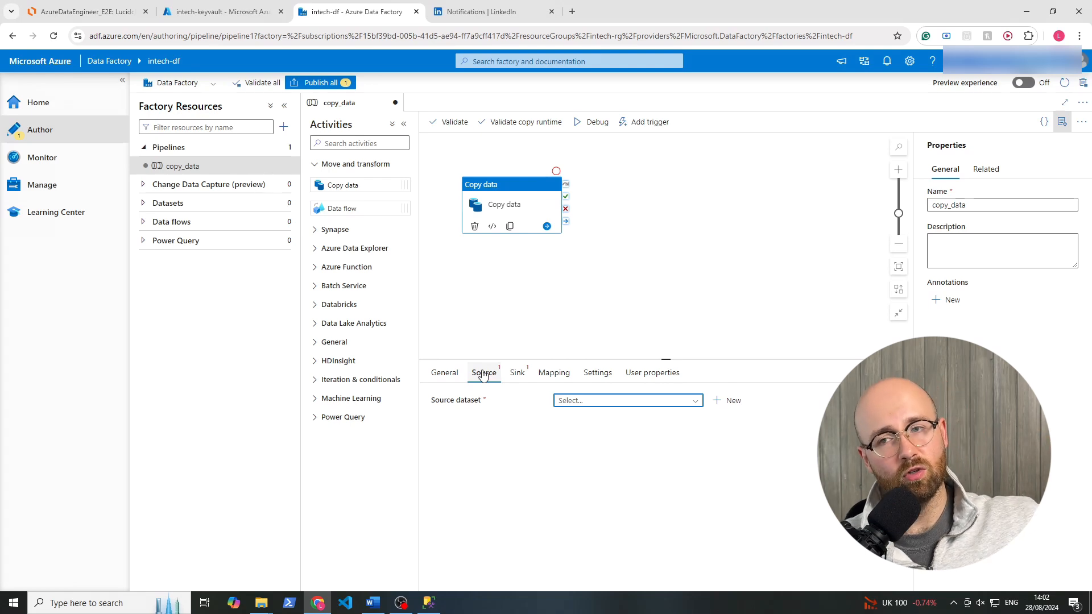
Review the source database in SQL Server Management Studio and the Lucidchart architecture diagram, glance at intech-keyvault, and return to the intech-df pipeline.
click(426, 605)
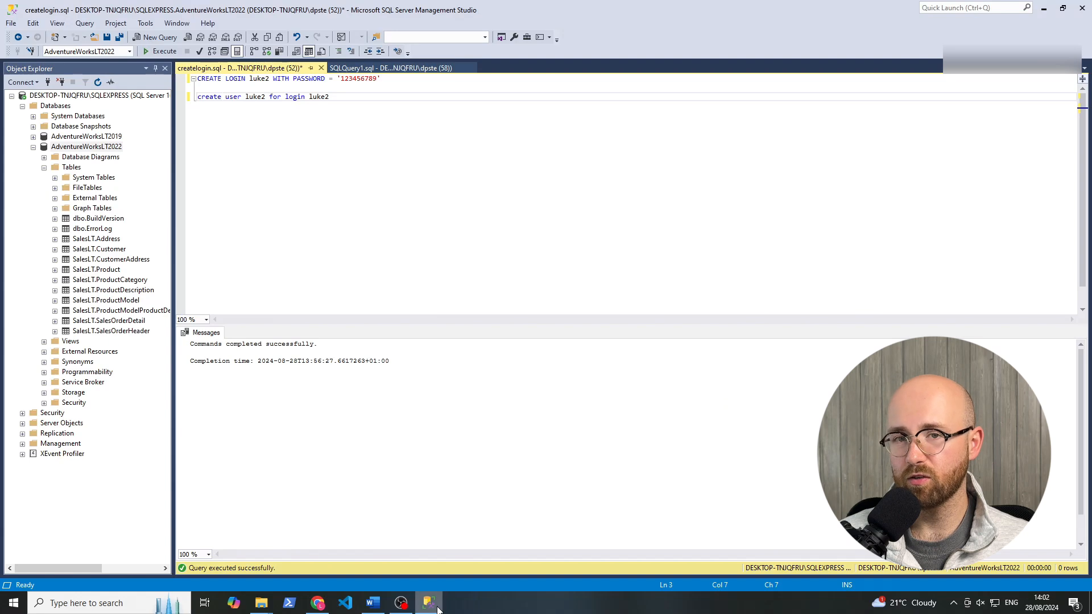
click(430, 603)
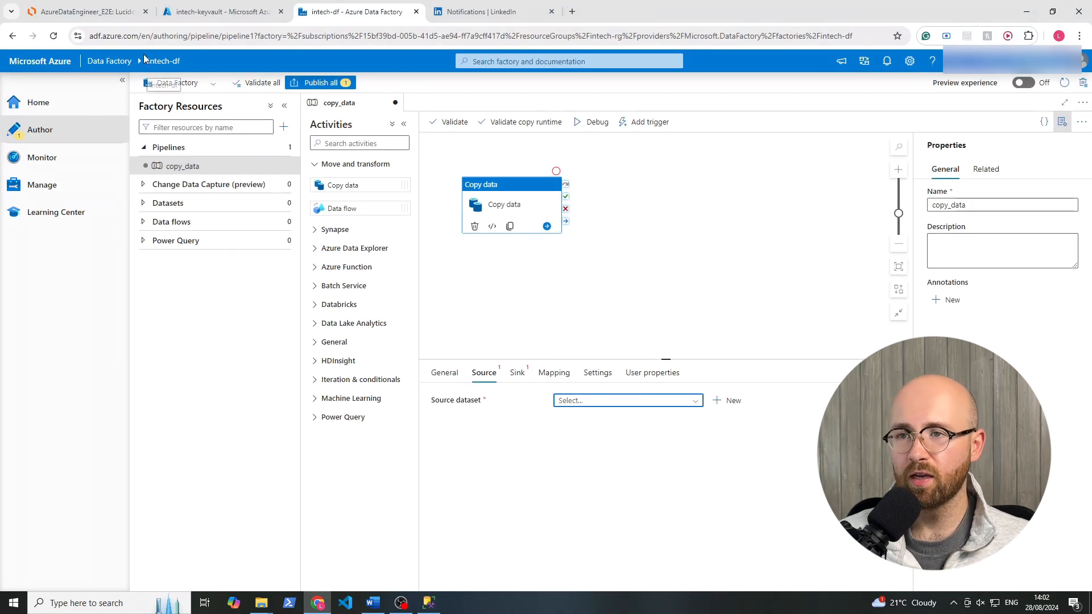
click(85, 11)
drag(445, 155, 527, 262)
click(511, 399)
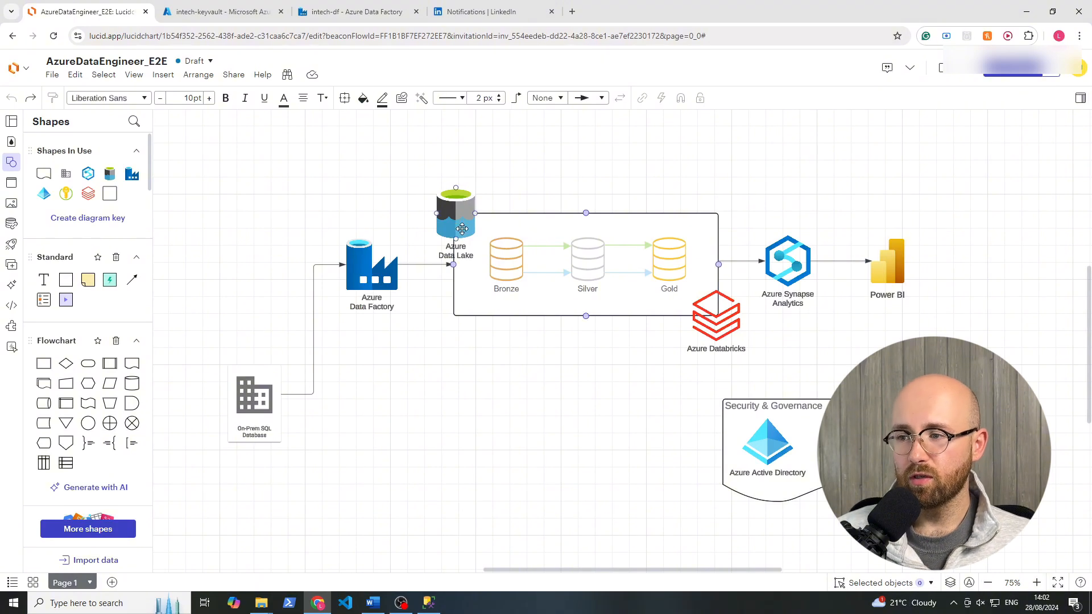
click(247, 14)
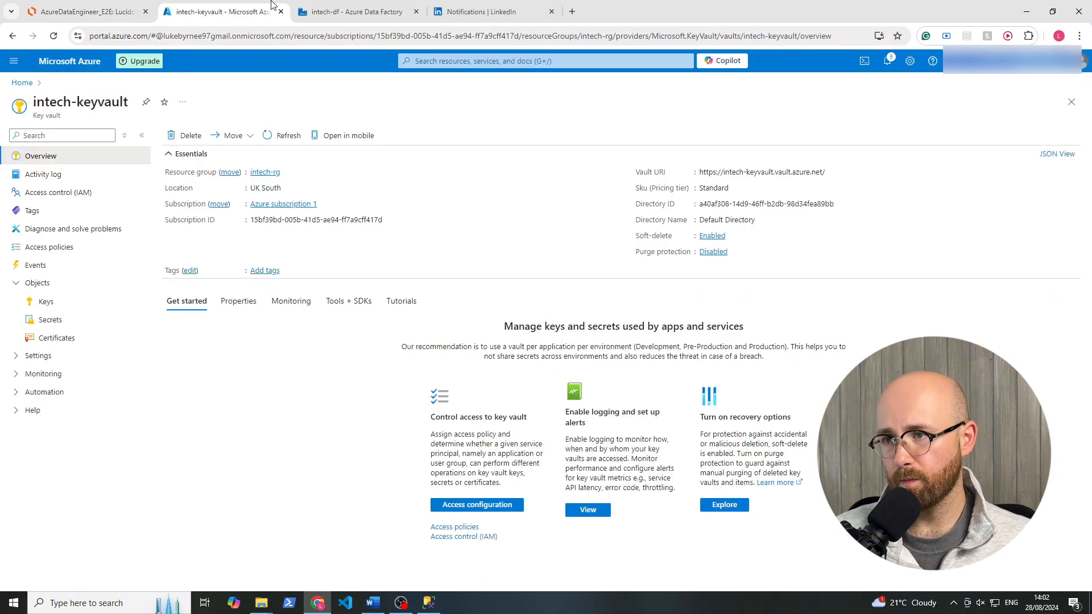
click(338, 13)
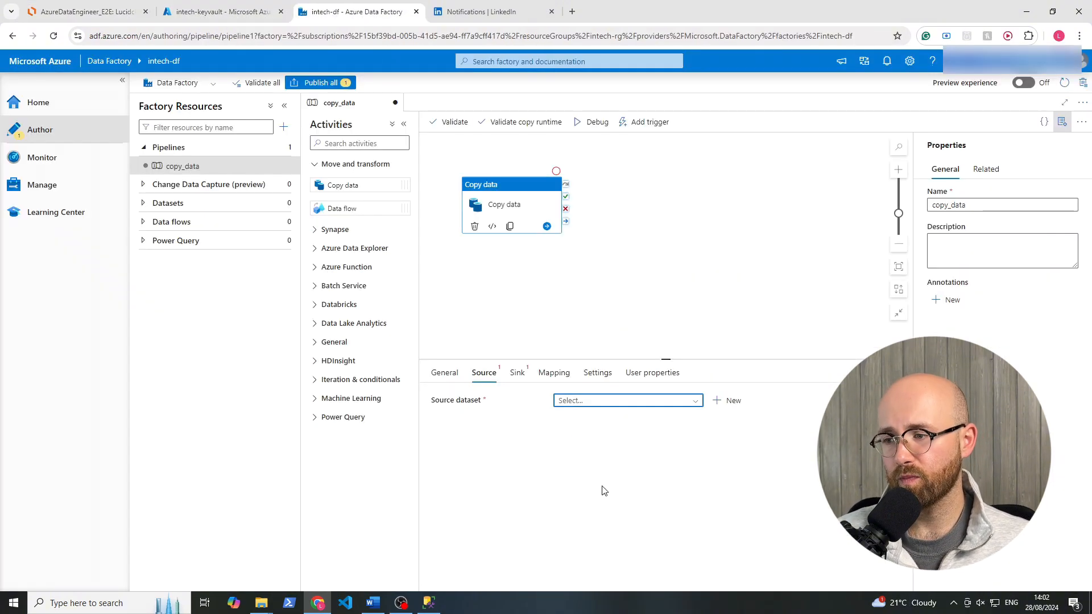
Create a source dataset for the Copy data activity with the SQL server data store and name it SqlServerOnPrem.
click(742, 400)
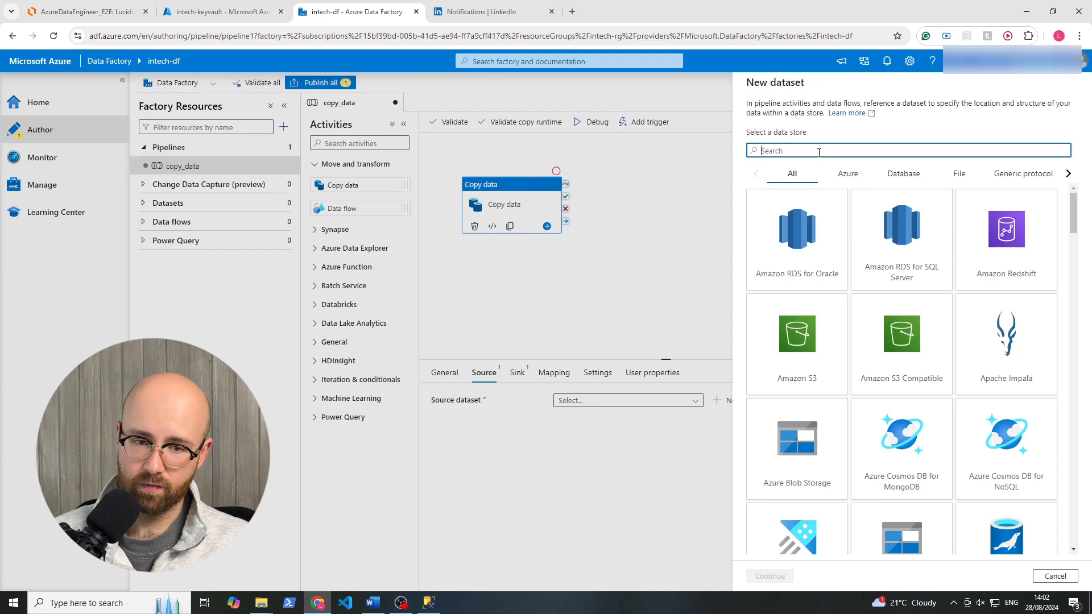
text(sql)
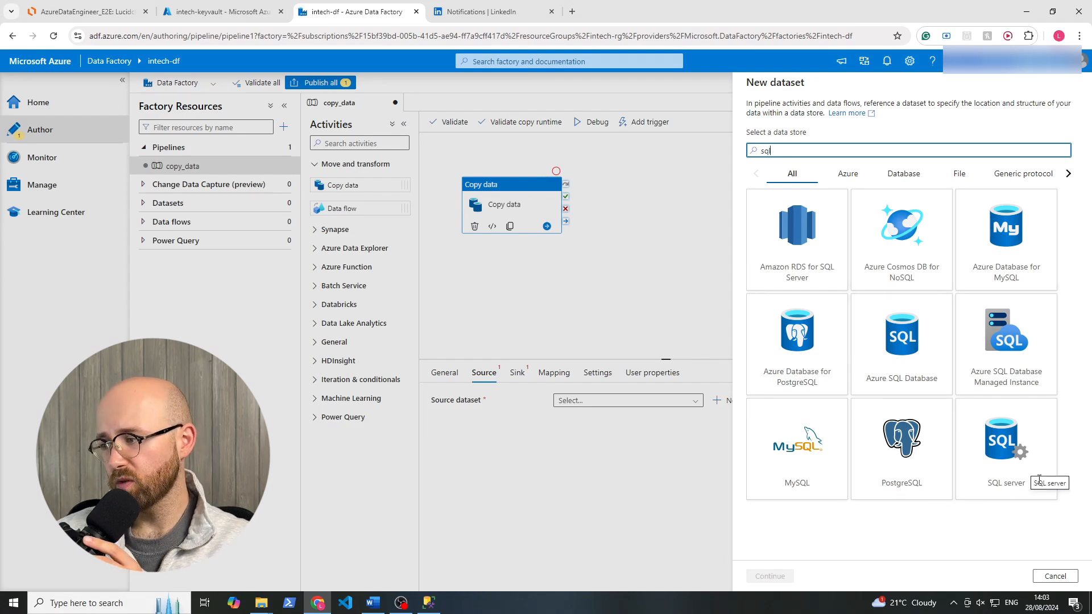
click(1001, 453)
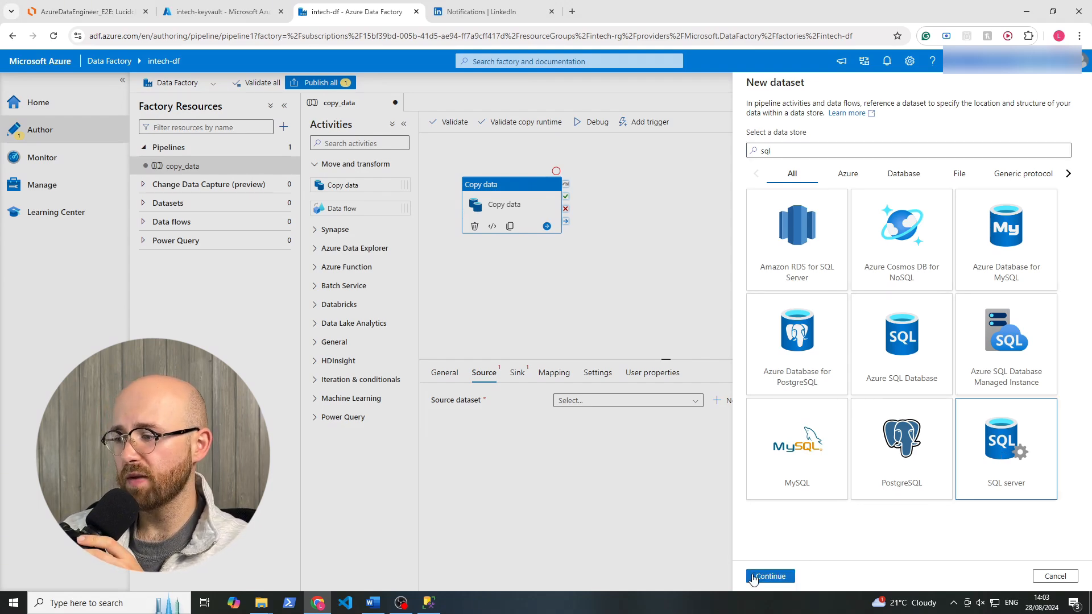
click(771, 576)
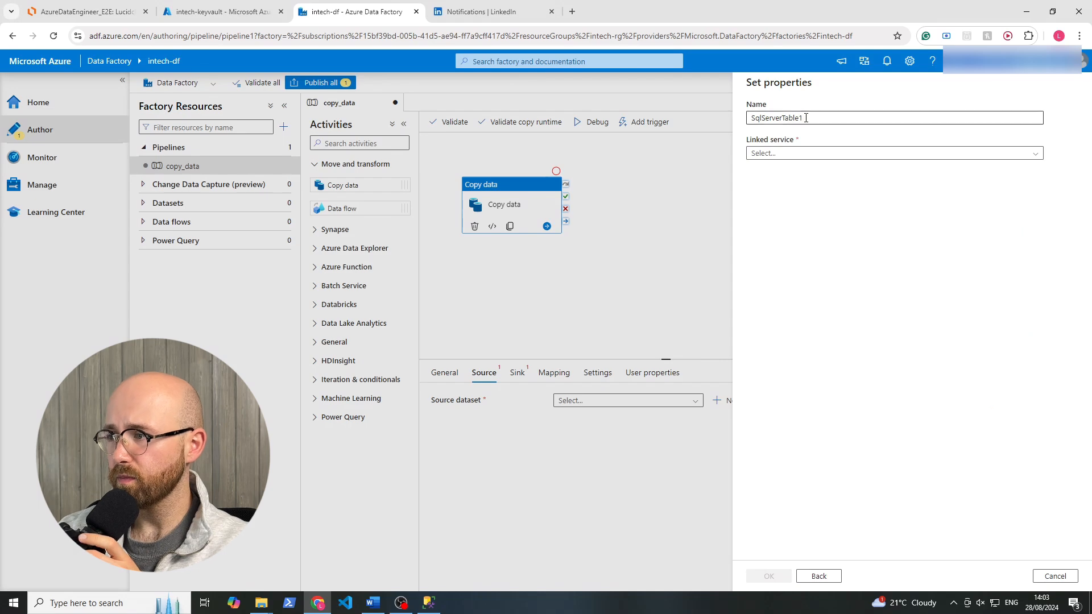
drag(804, 118, 781, 125)
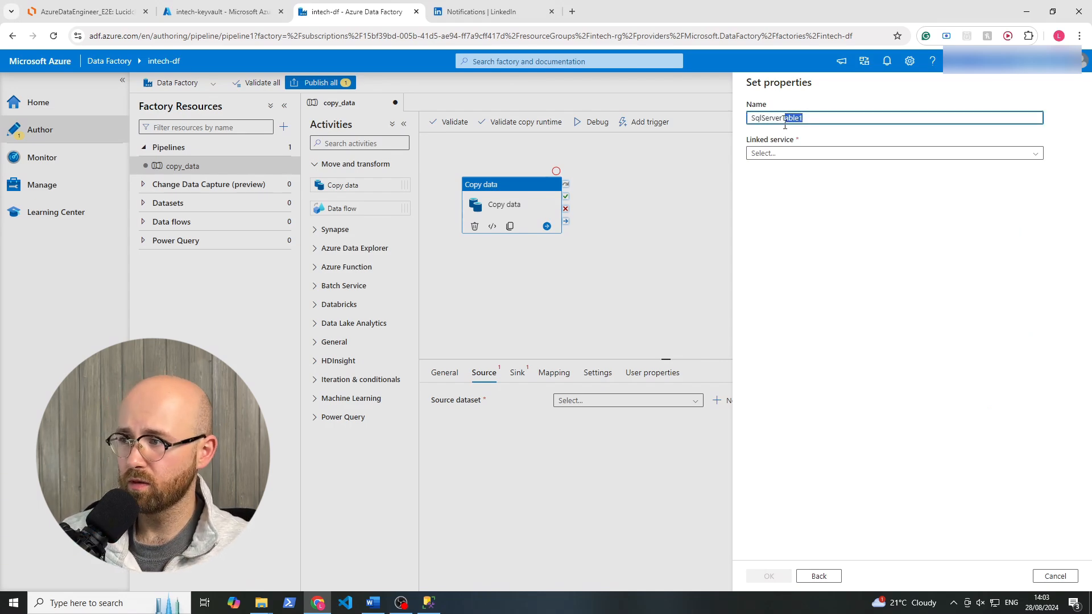
text(OnPrem)
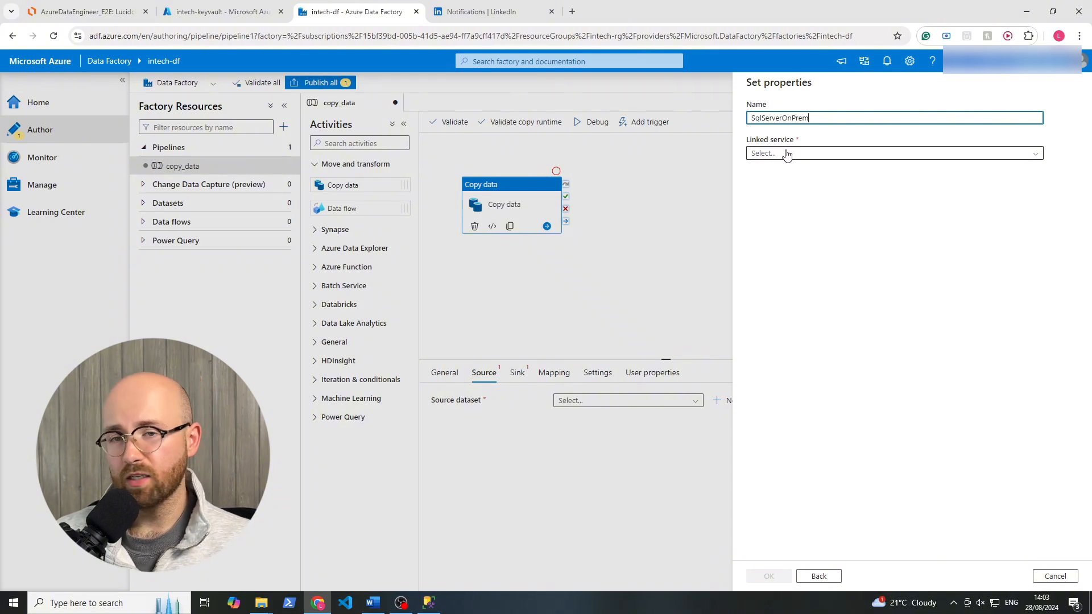
Start a new linked service for the SqlServerOnPrem dataset and name it SqlServerOnPremLinkedService.
click(787, 154)
click(786, 154)
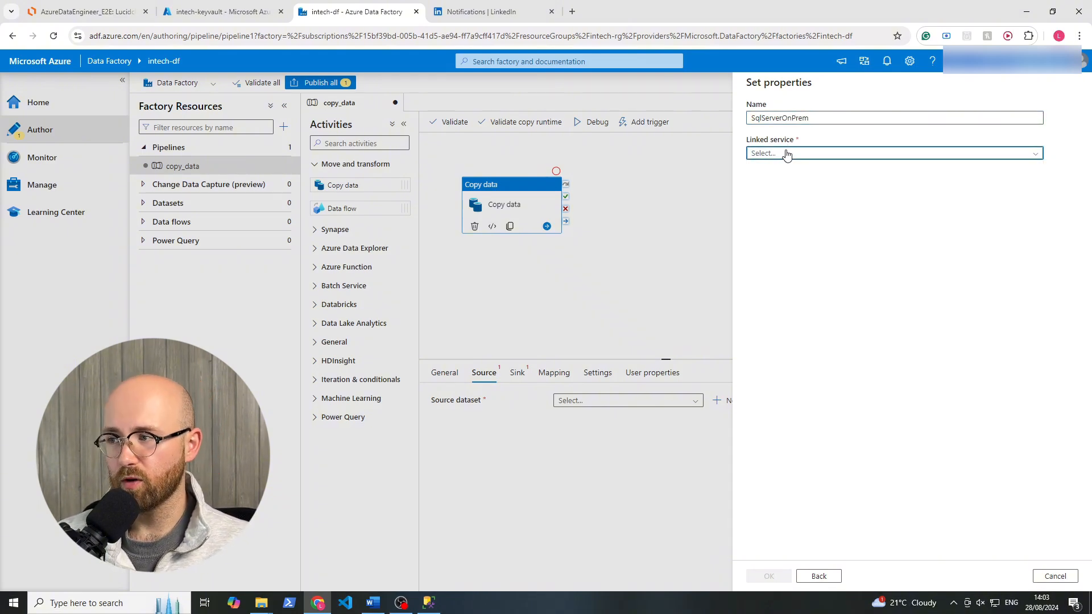
click(783, 155)
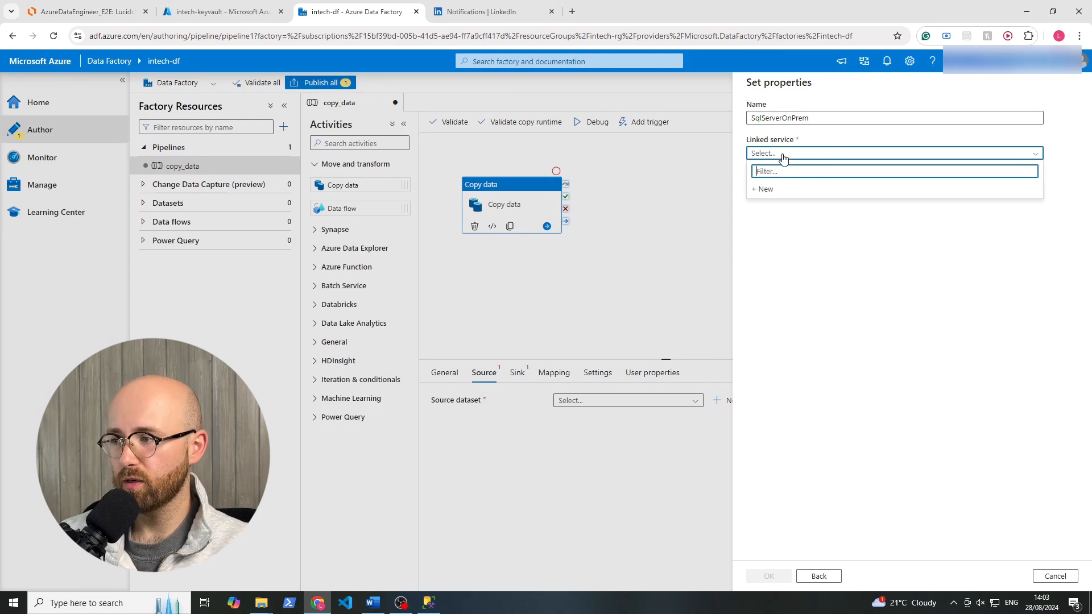
click(763, 190)
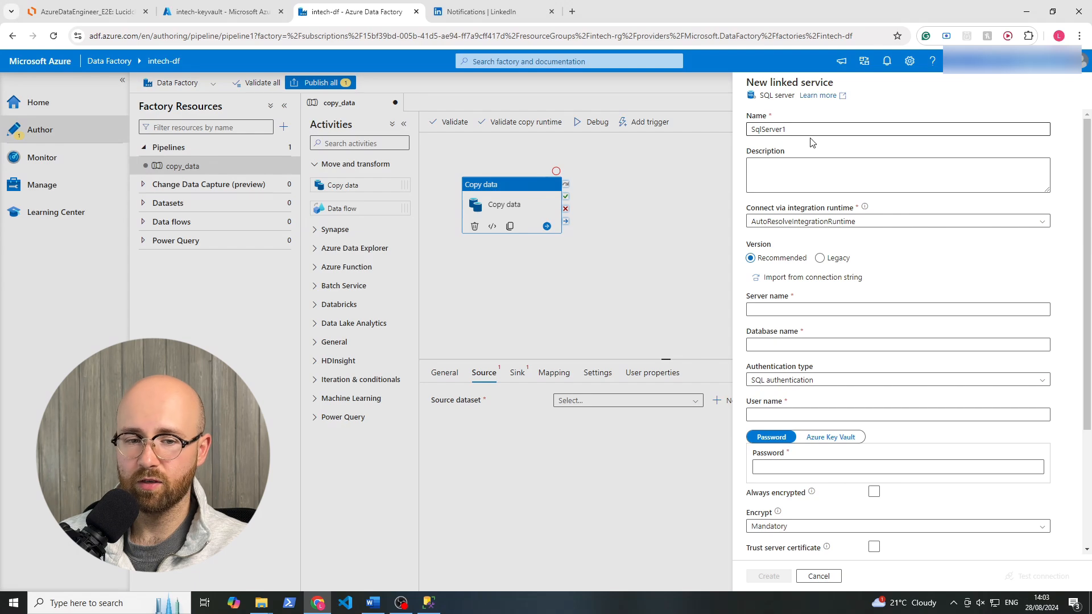
click(791, 129)
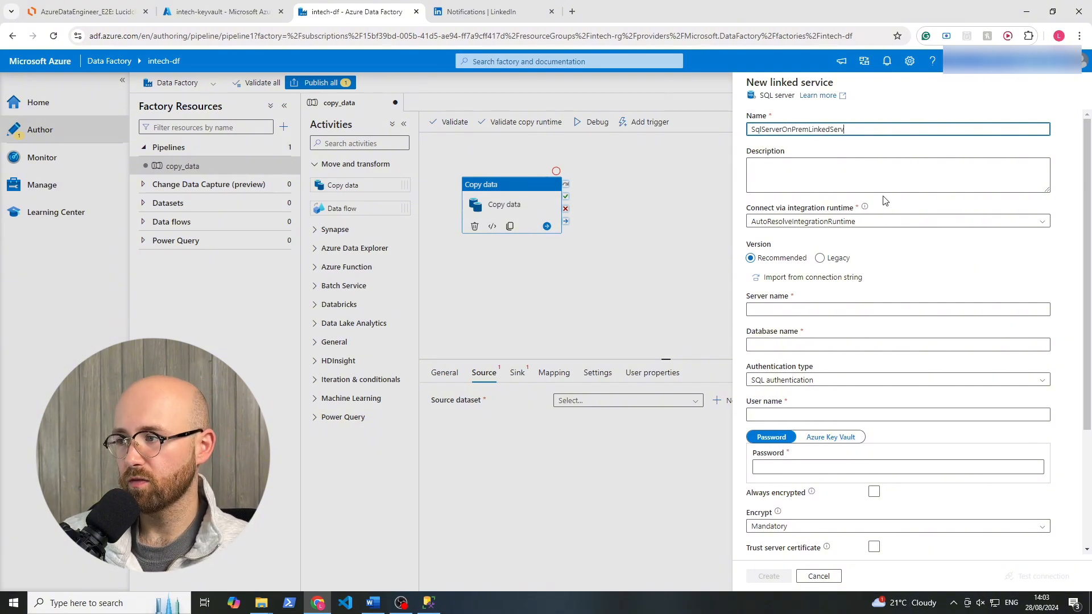
text(ice)
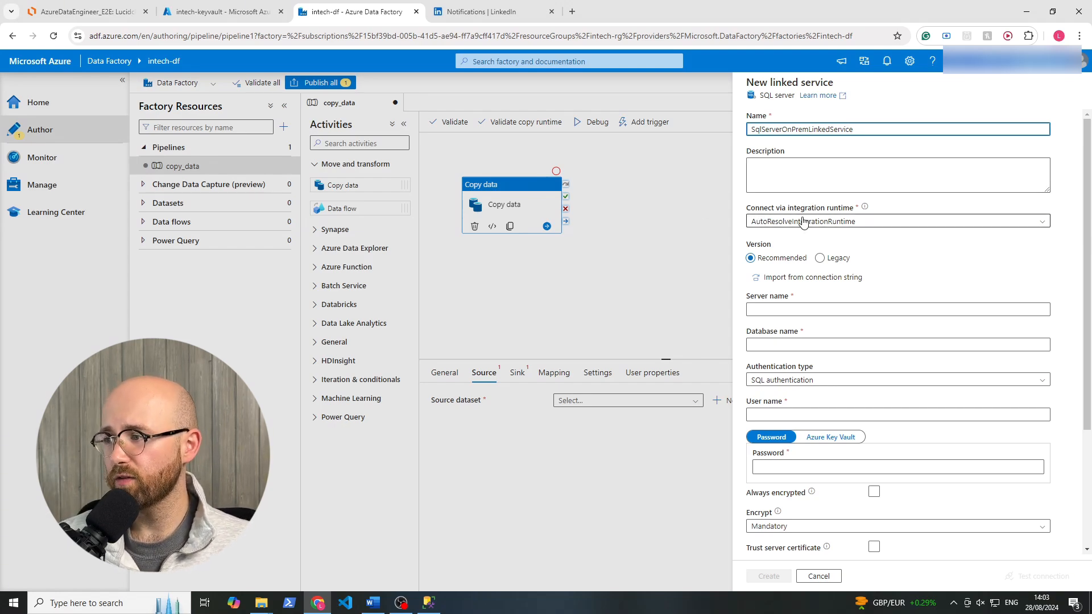
Start a new integration runtime for the linked service, choosing Self-Hosted as its network environment.
click(849, 222)
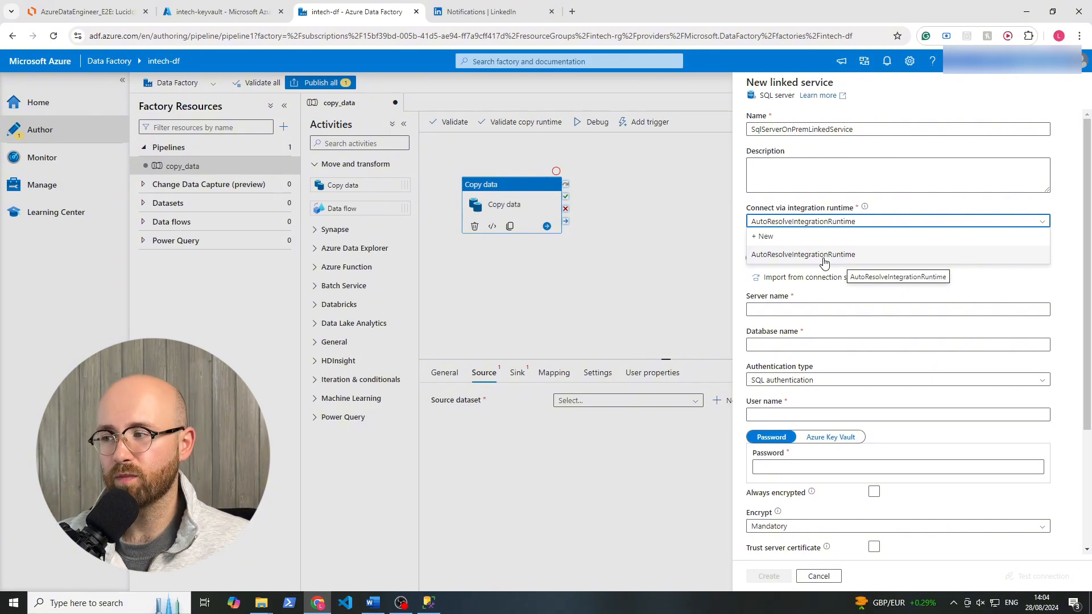
click(766, 236)
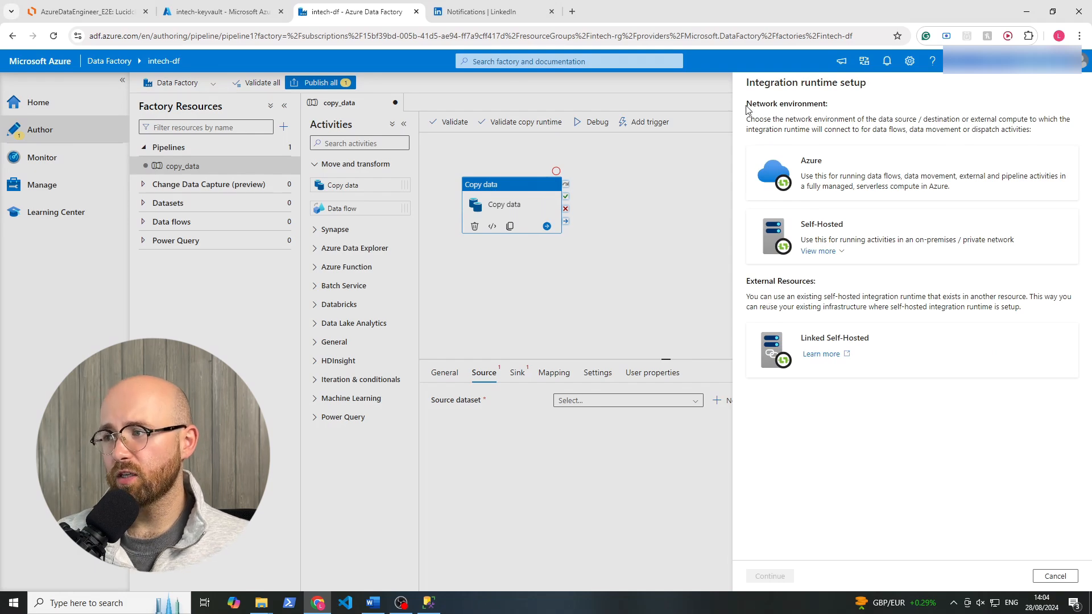
drag(744, 106, 857, 106)
click(857, 109)
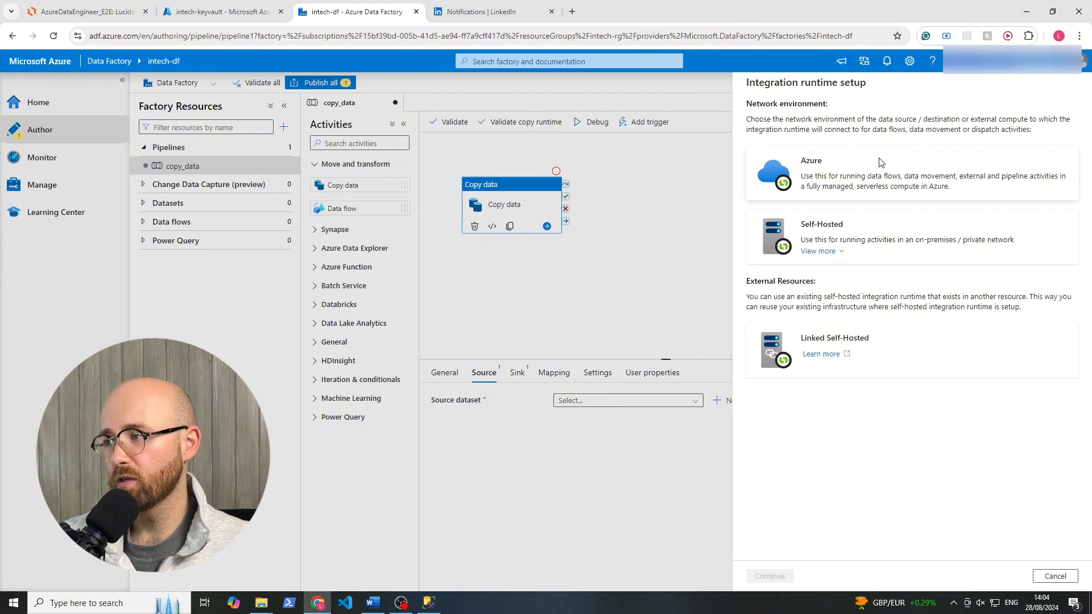
click(836, 236)
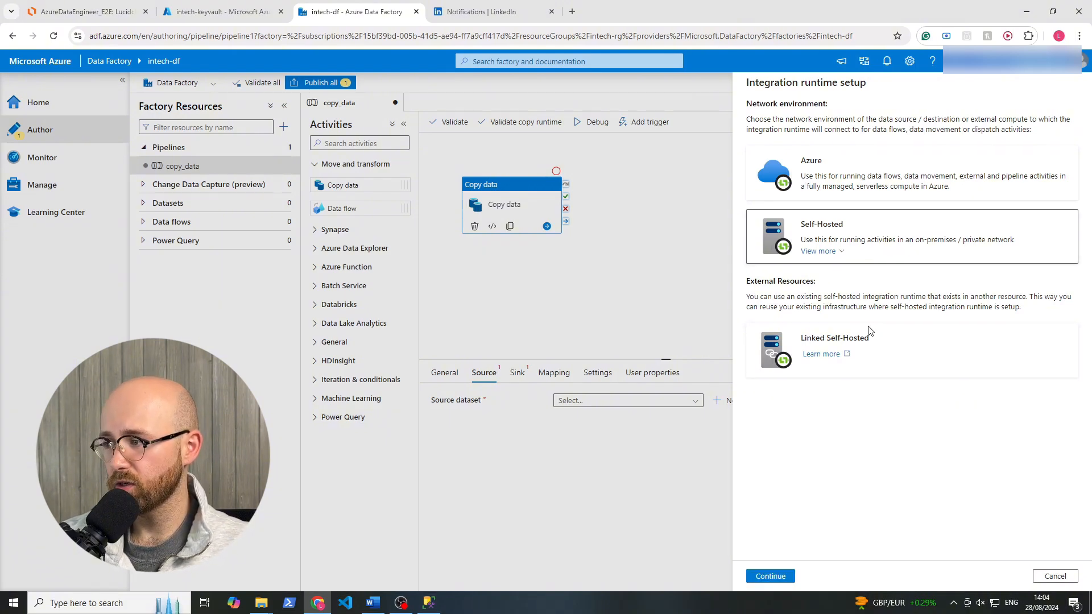
click(780, 579)
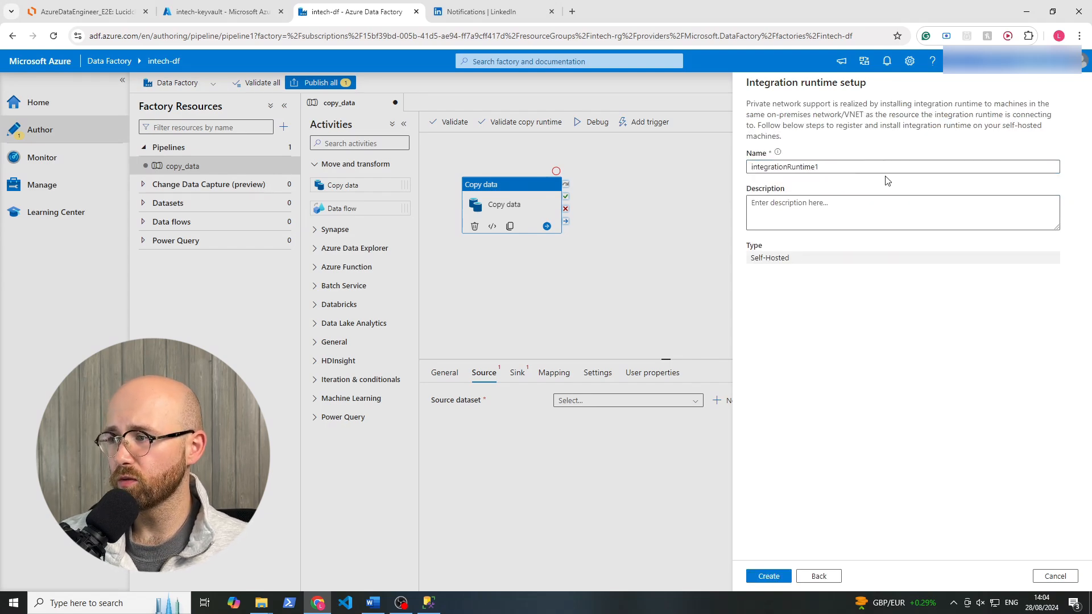
Name the self-hosted integration runtime SHIR and create it.
double_click(858, 164)
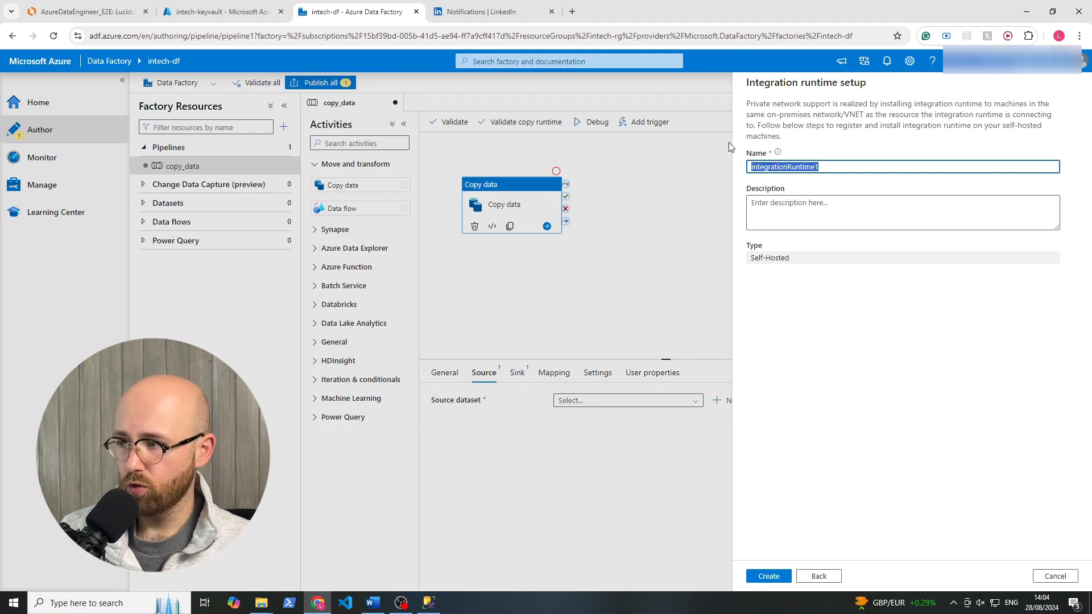
text(SH)
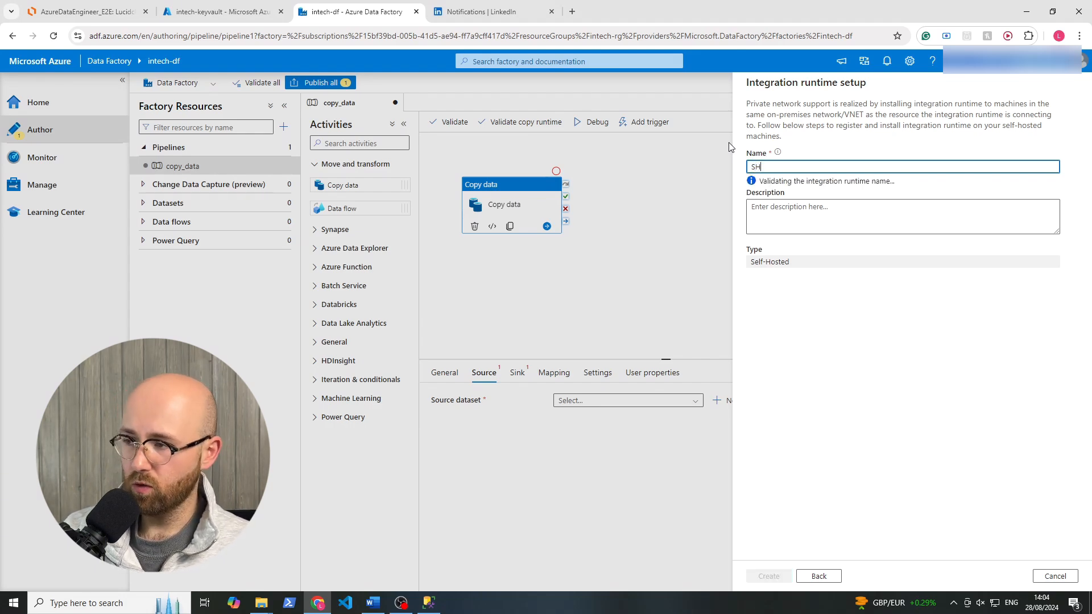
text(IR)
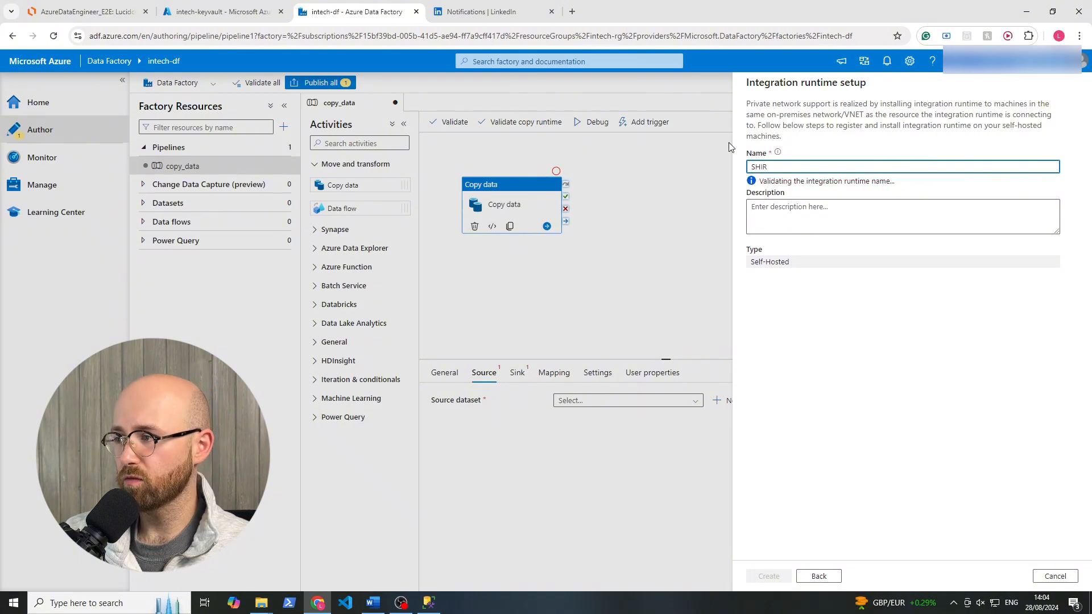
click(828, 315)
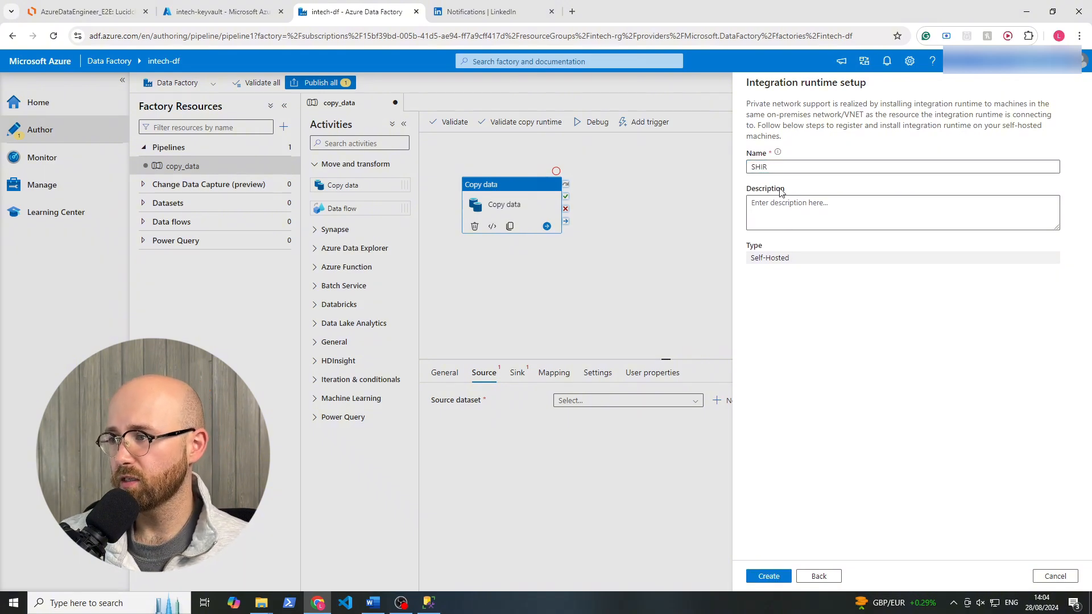
drag(791, 258, 750, 258)
drag(755, 82, 799, 83)
click(816, 145)
click(782, 578)
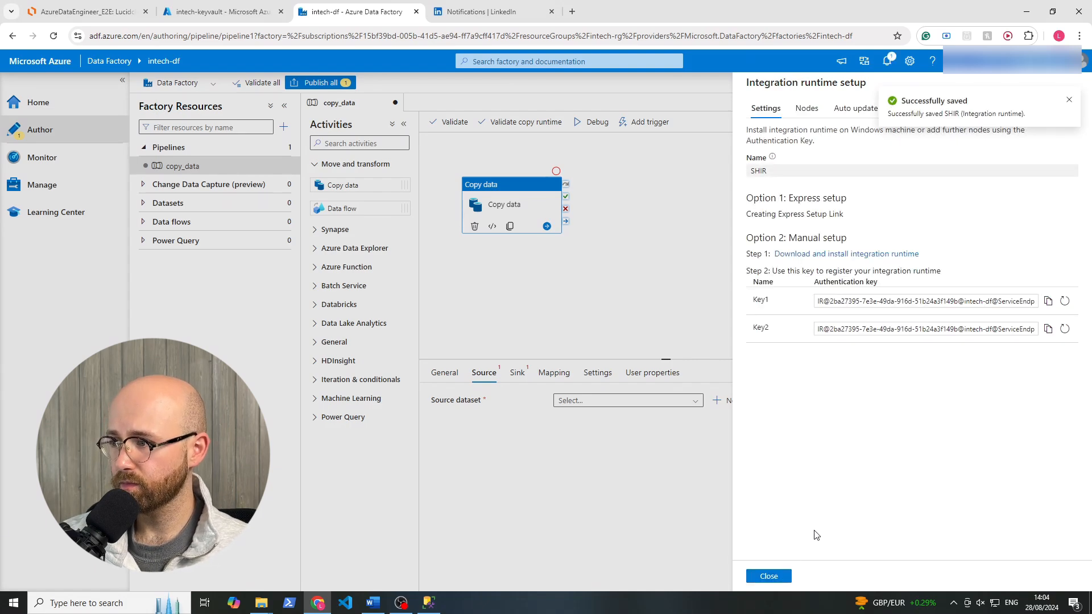
Dismiss the save notification and download the express setup installer of the SHIR integration runtime for this computer.
click(1068, 100)
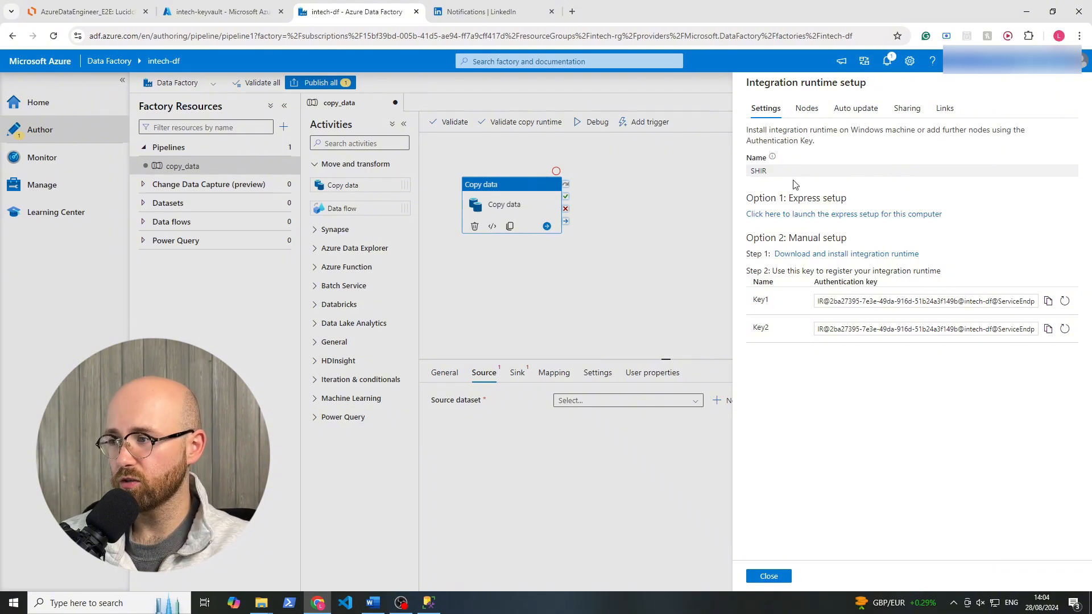
drag(966, 229, 735, 194)
click(863, 436)
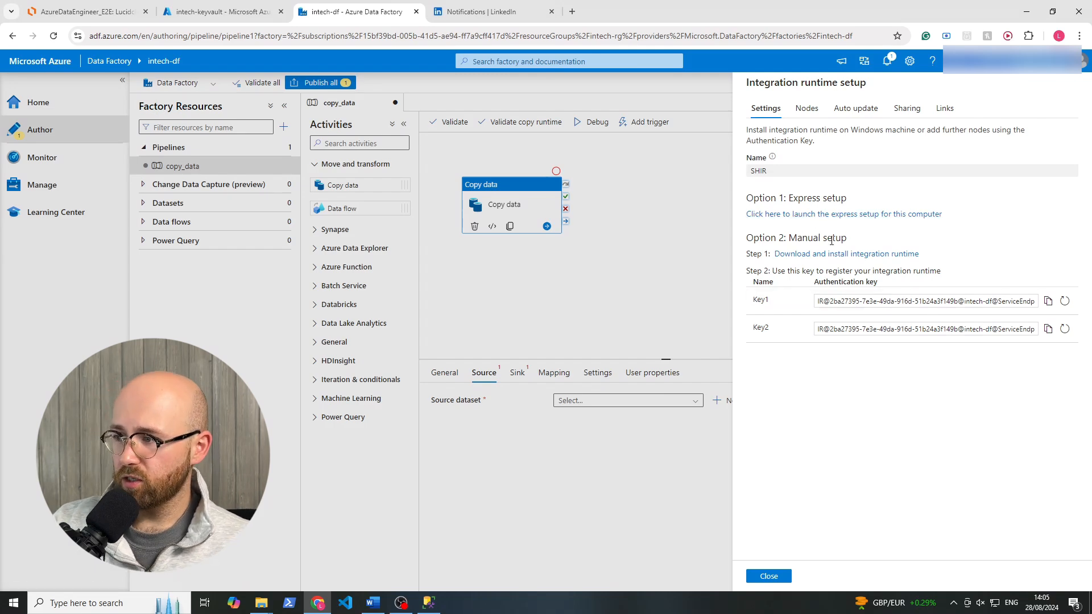
click(798, 215)
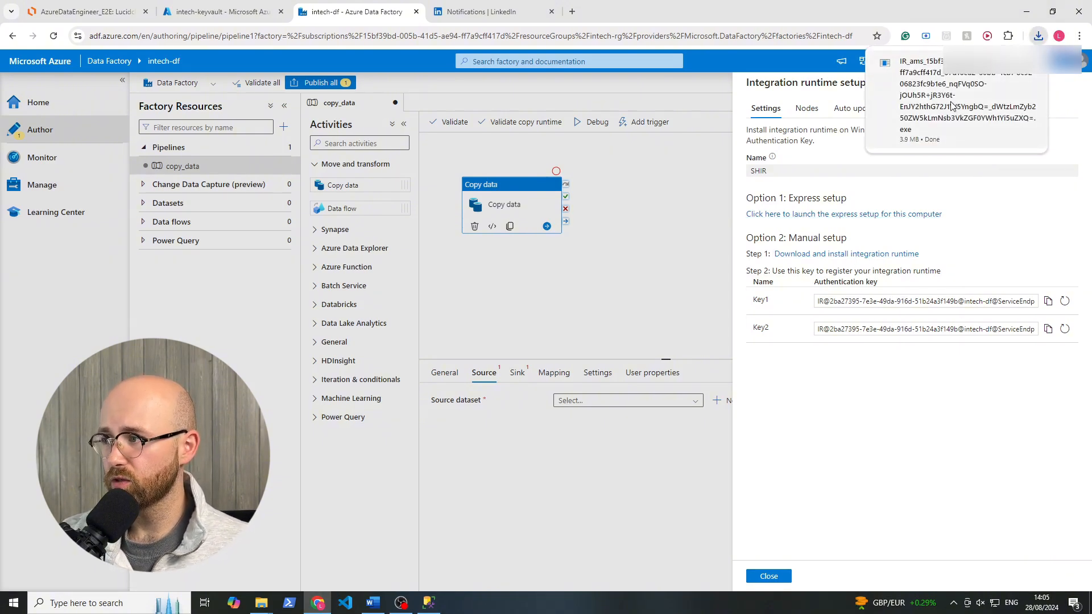
Run the downloaded integration runtime installer from the Downloads folder, and apply the SHIR runtime settings in the data factory.
mouse_move(261, 602)
mouse_move(311, 547)
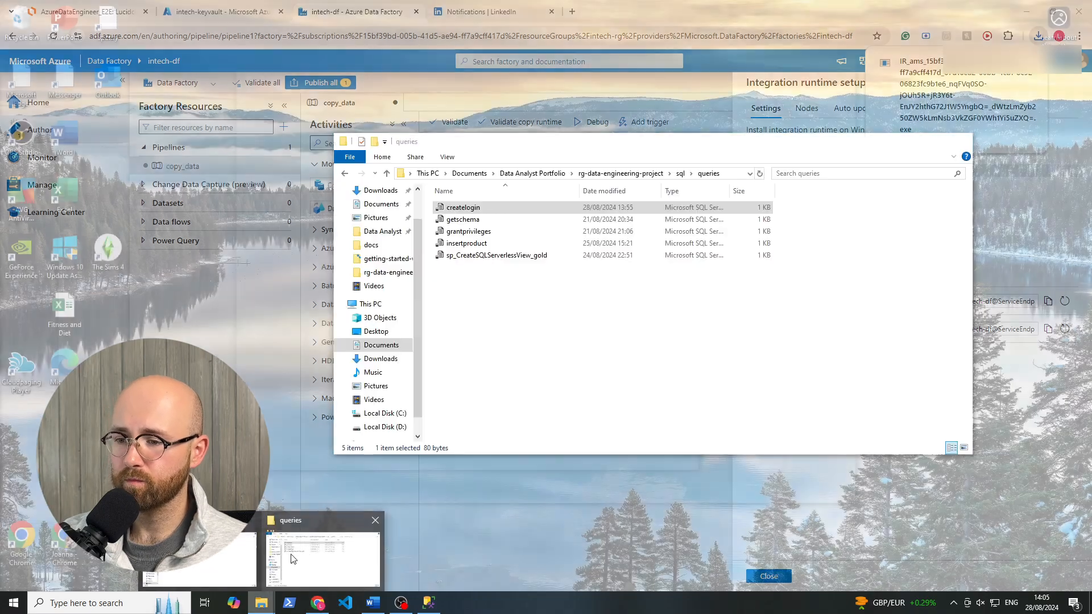
click(210, 560)
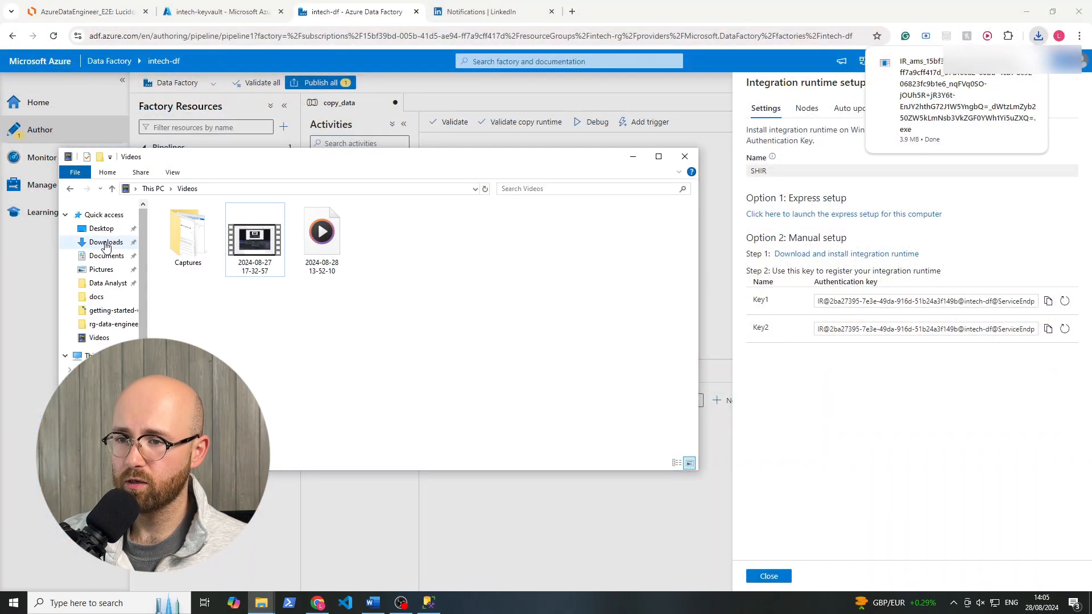
click(99, 338)
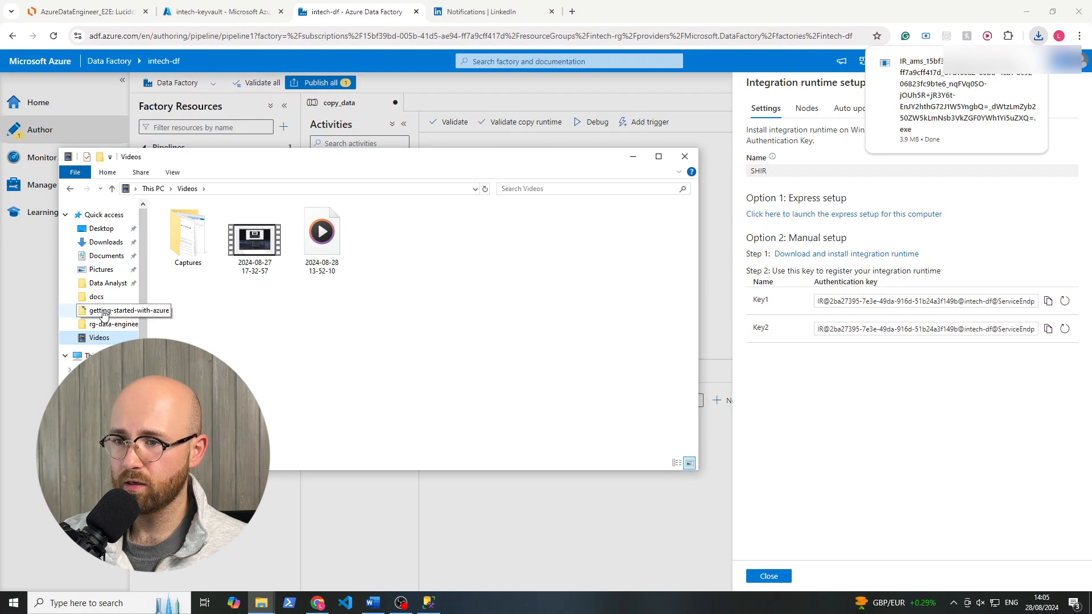
click(108, 243)
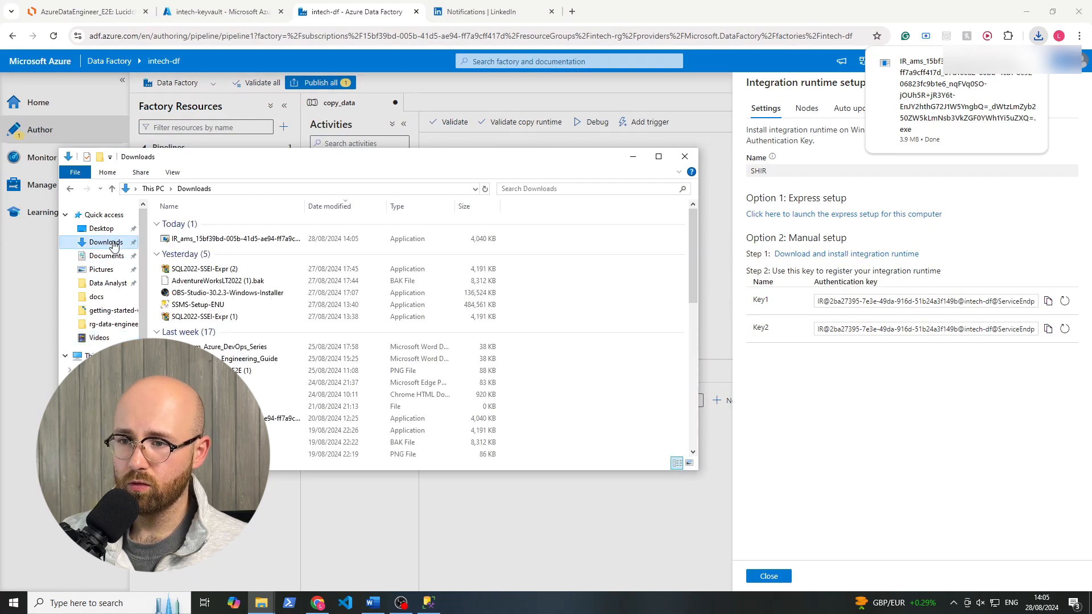
click(222, 240)
double_click(223, 240)
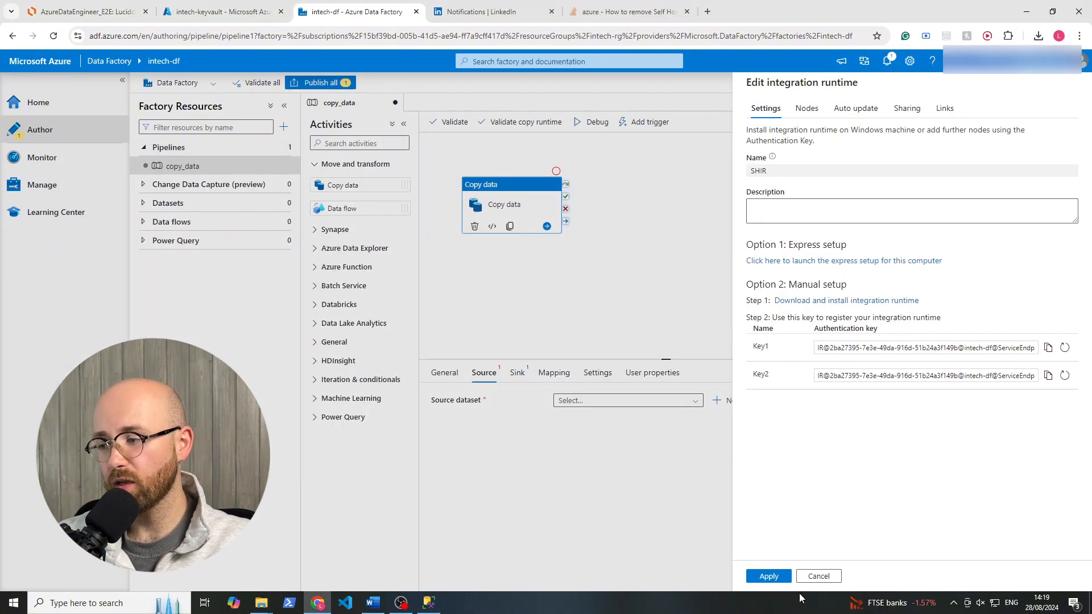
click(783, 578)
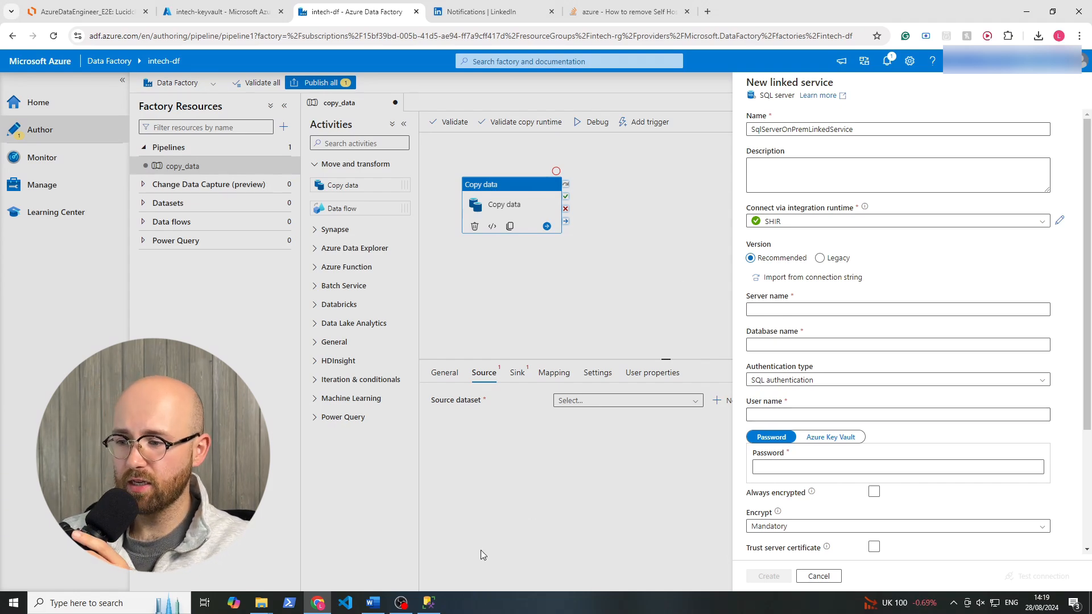
Switch to SQL Server Management Studio and copy the server name from the properties of the SQLEXPRESS server.
click(431, 604)
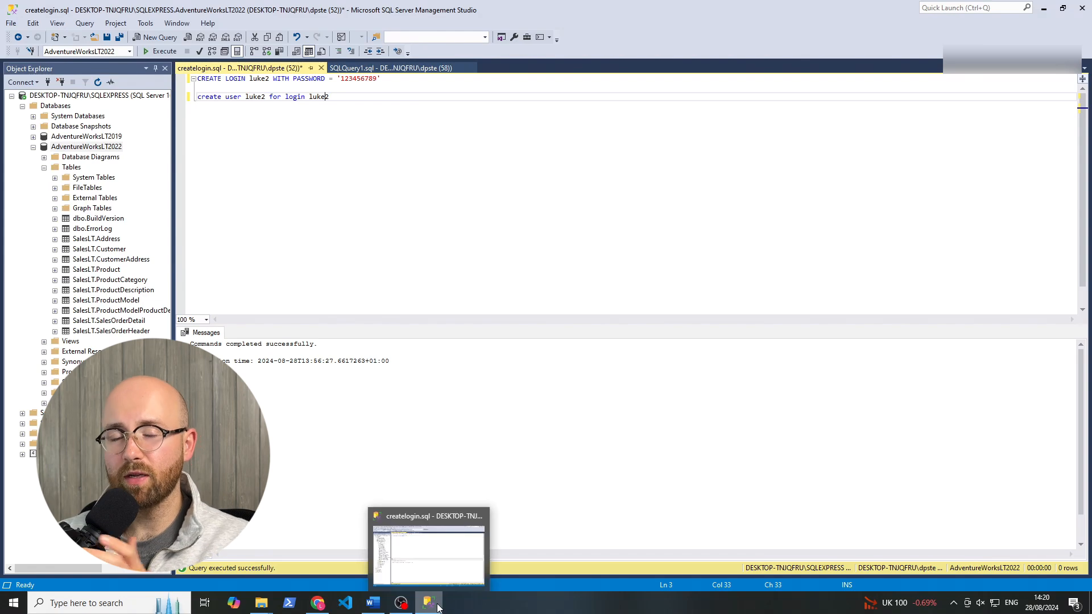
right_click(79, 95)
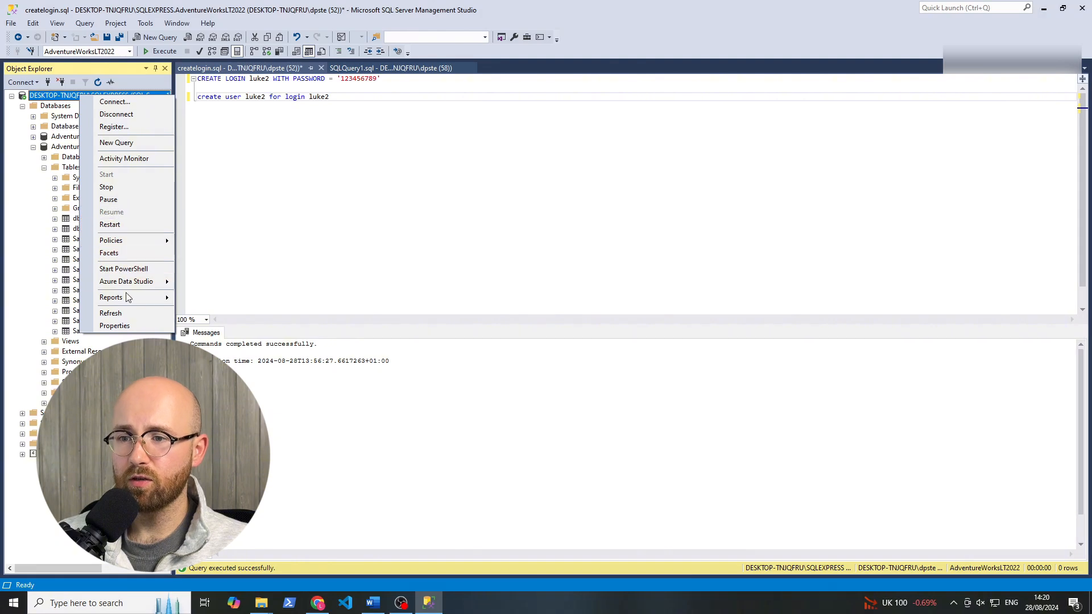
click(128, 325)
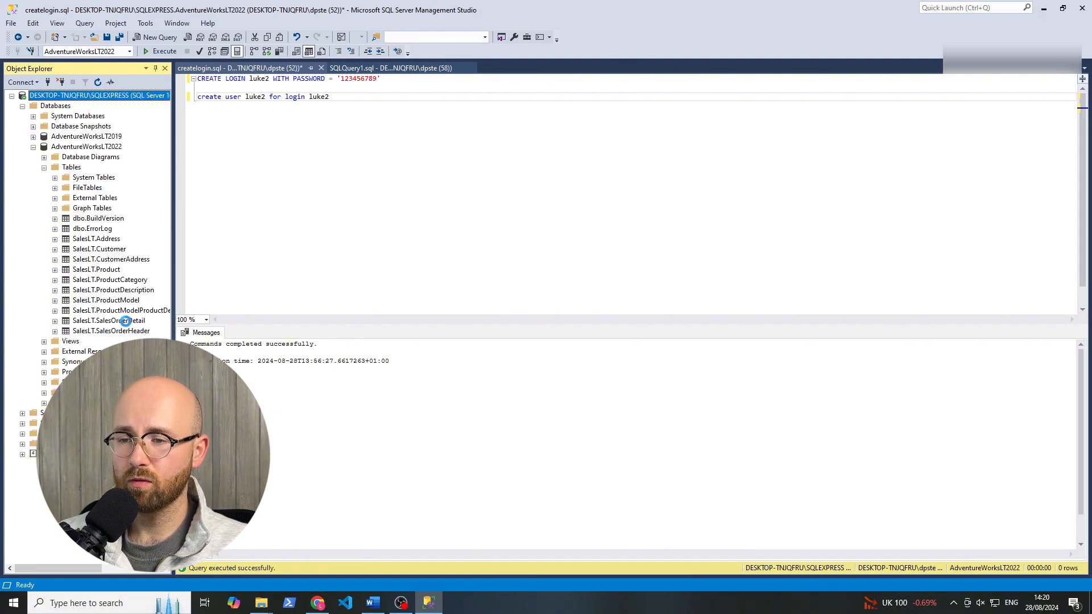
click(646, 175)
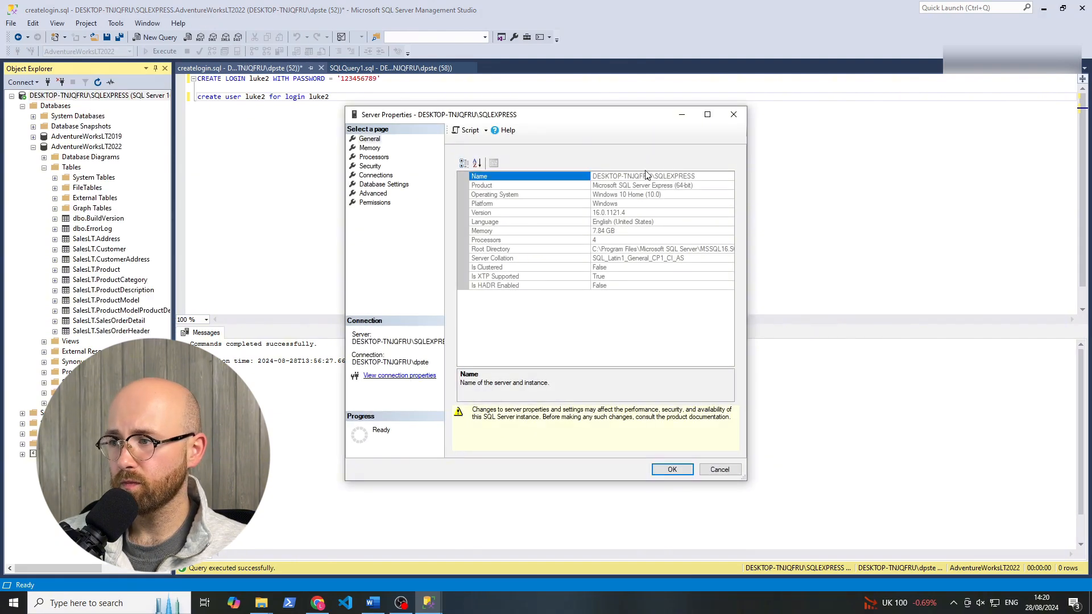
click(693, 185)
click(705, 178)
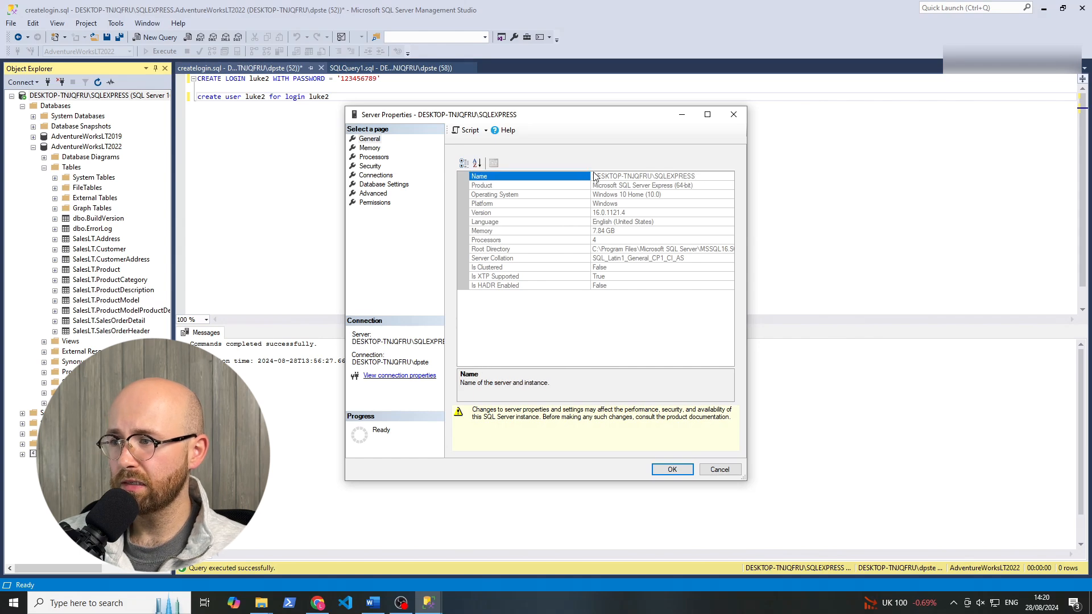
drag(595, 173, 692, 178)
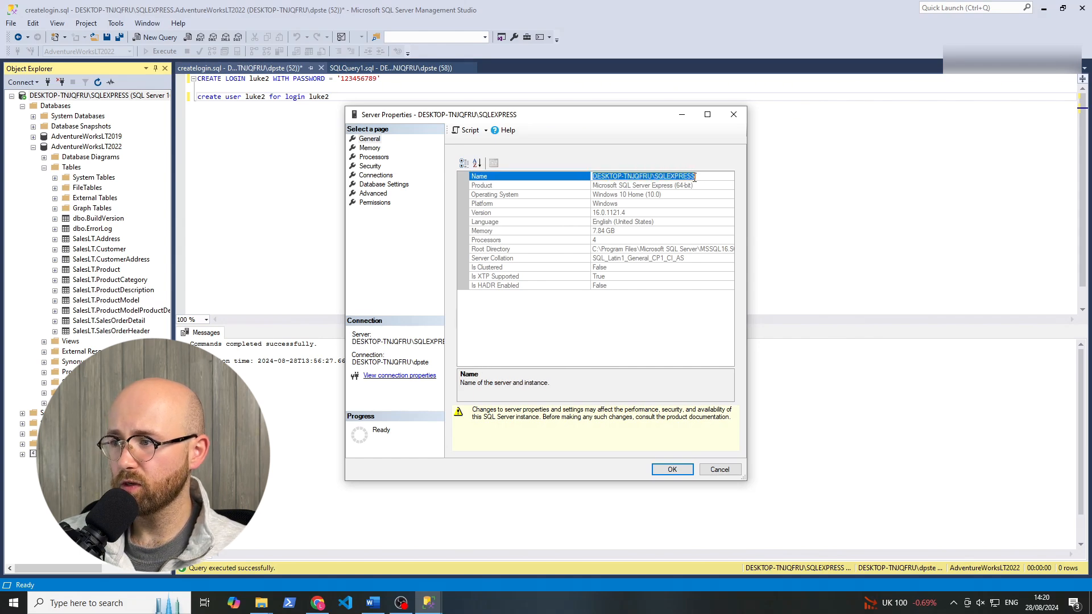
right_click(686, 179)
click(711, 210)
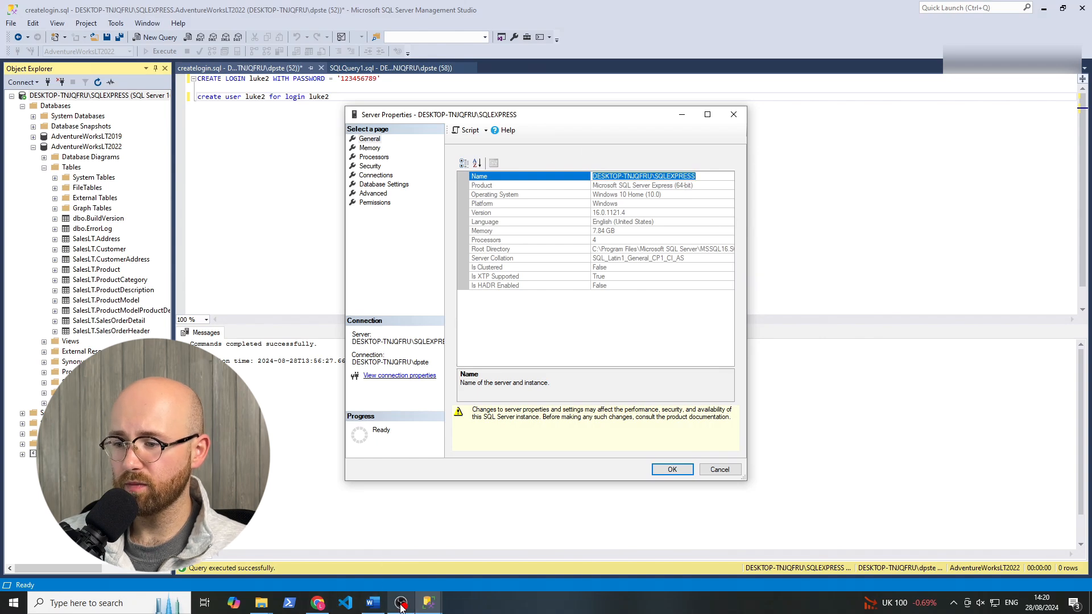
Return to the data factory in Chrome and set the linked service's server name to DESKTOP-TNJQFRU\SQLEXPRESS.
click(318, 604)
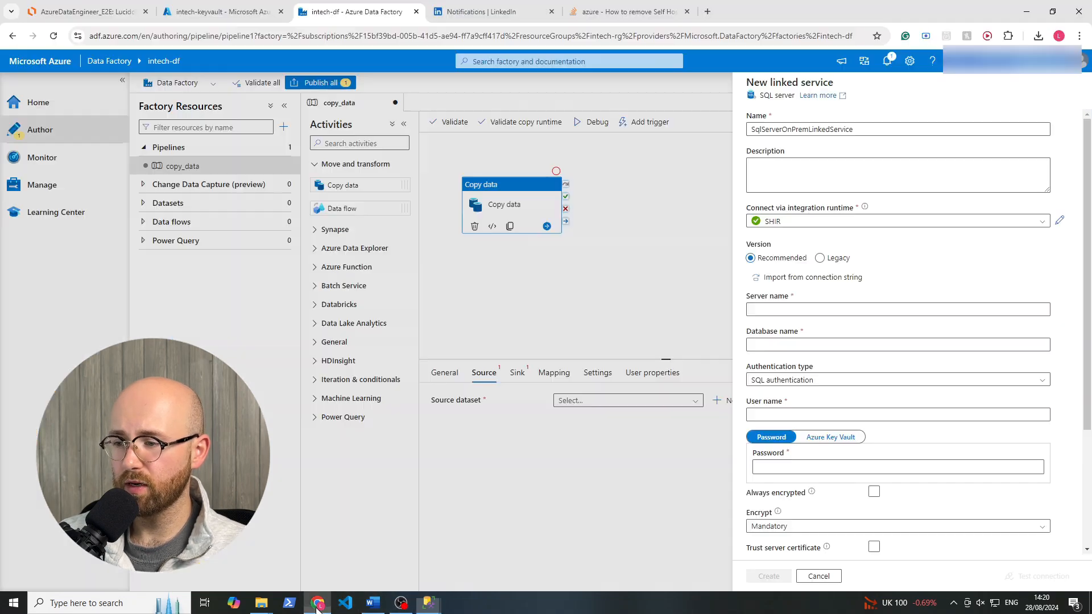
right_click(781, 311)
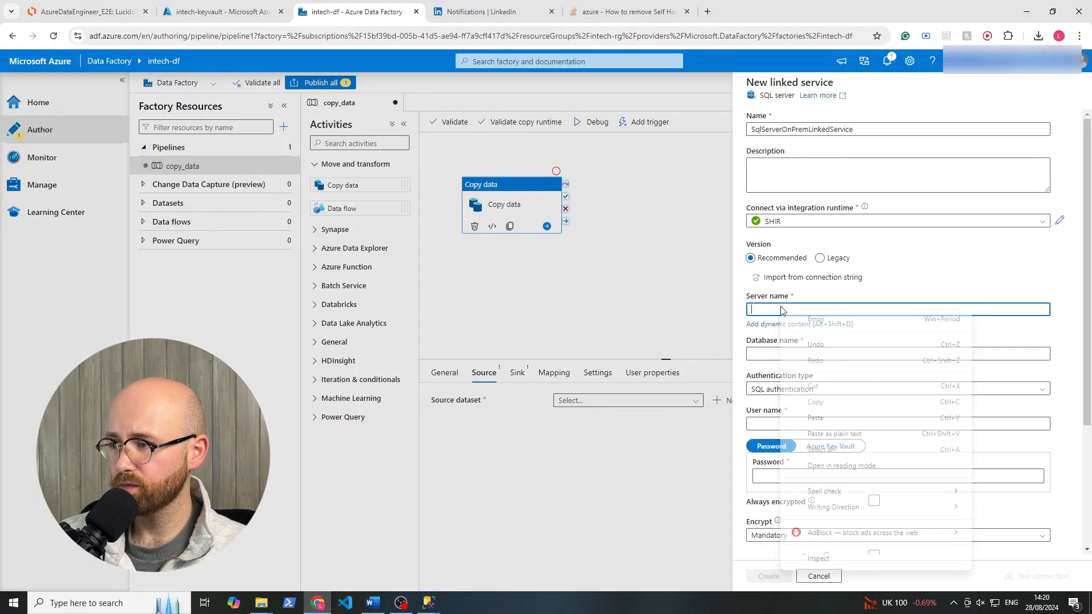
click(821, 434)
Copy the database name AdventureWorksLT2022 from SQL Server Management Studio and enter it as the linked service's database name in the data factory.
click(789, 347)
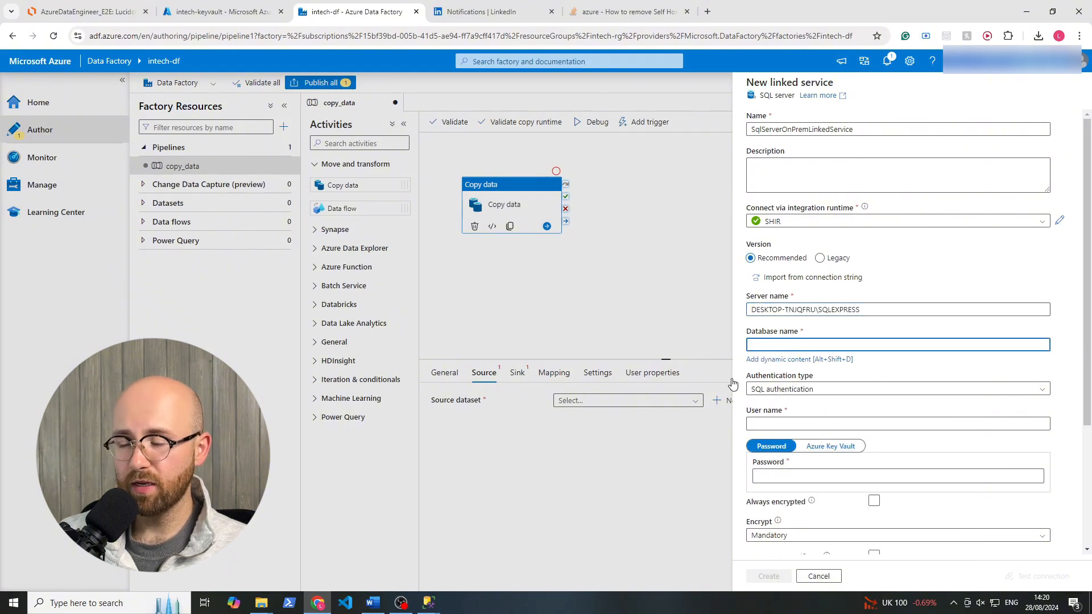
click(401, 603)
mouse_move(429, 602)
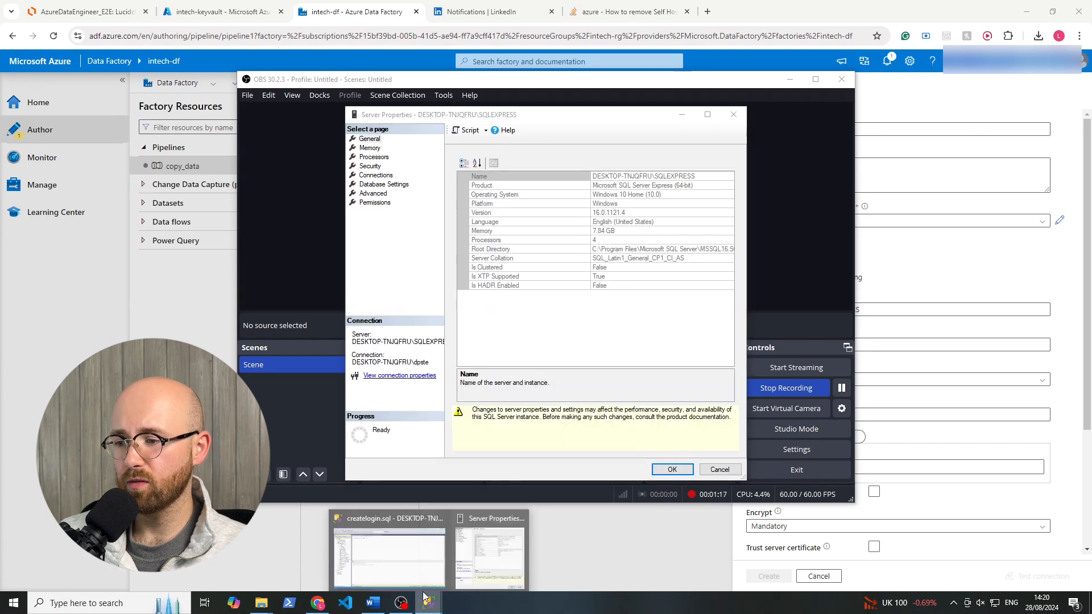
click(398, 571)
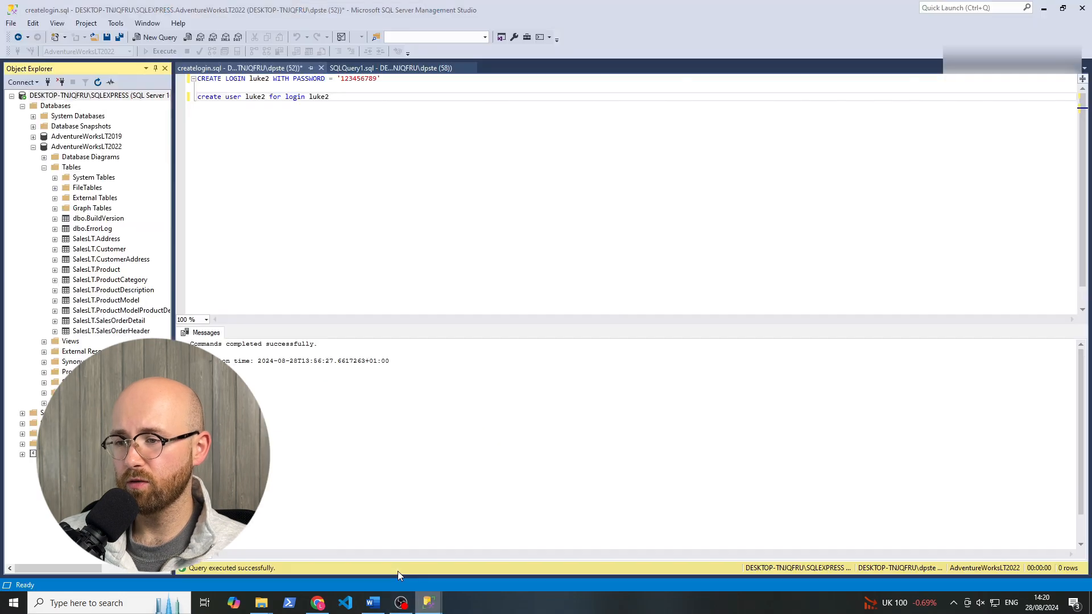
click(78, 147)
click(91, 145)
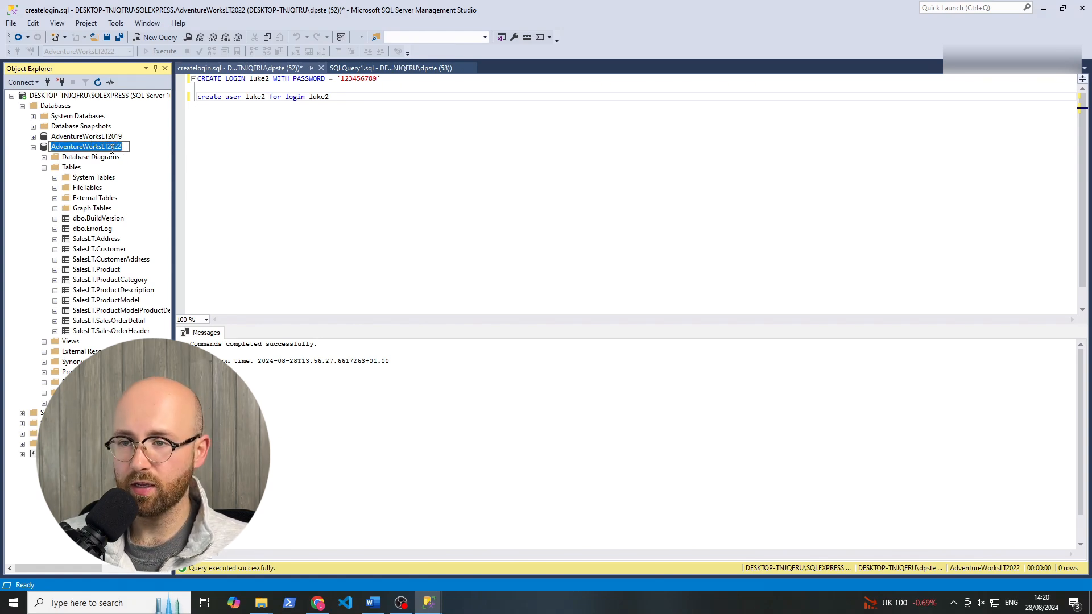
key(Escape)
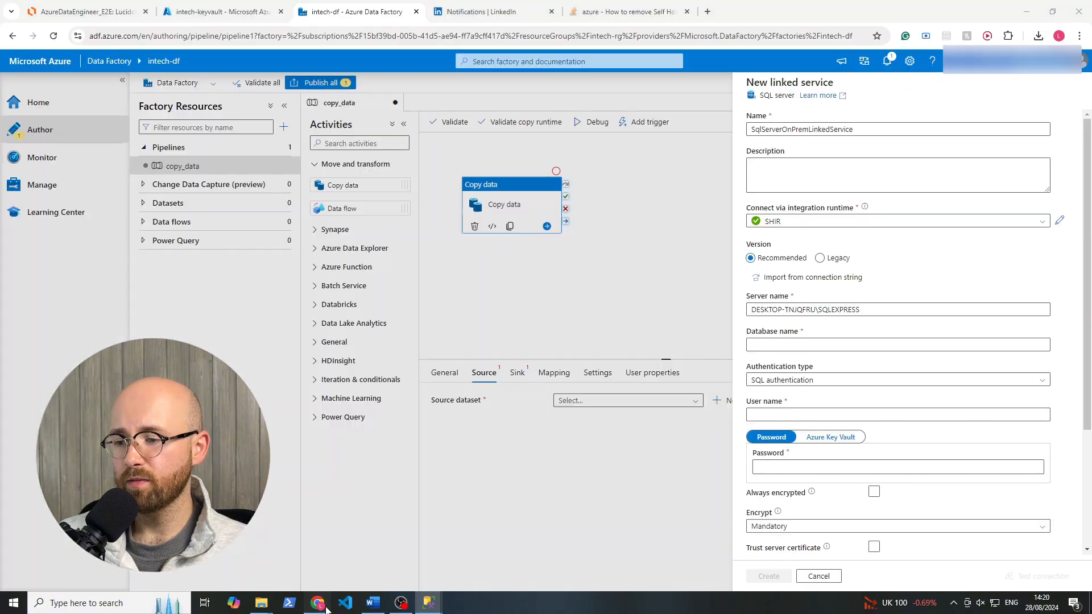
click(317, 603)
key(ctrl+v)
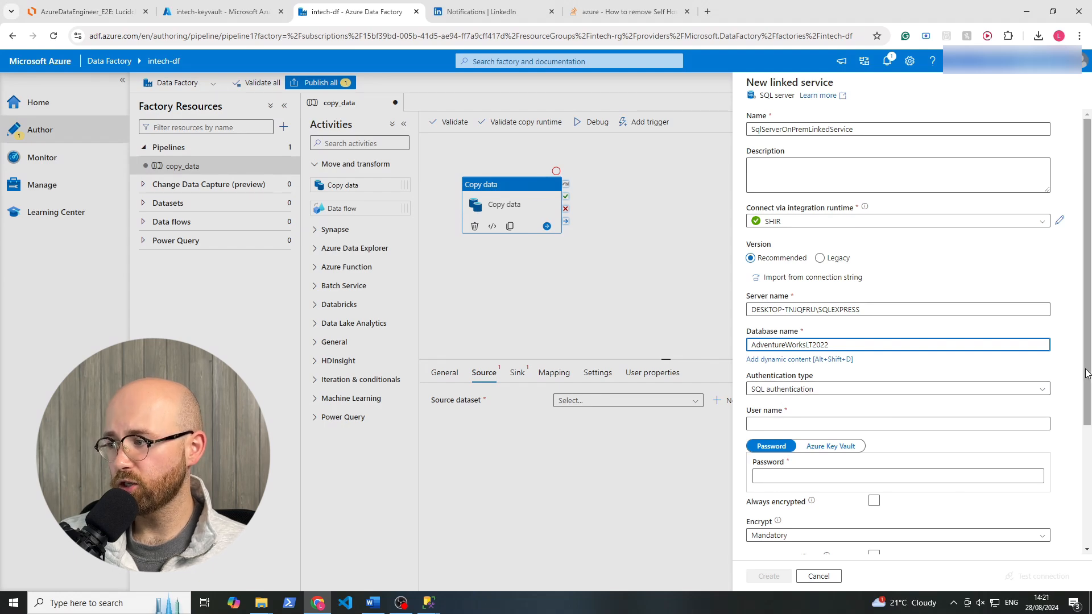
Enter the SQL login's user name for the linked service and choose Azure Key Vault as the source of its password.
drag(1088, 373, 1089, 421)
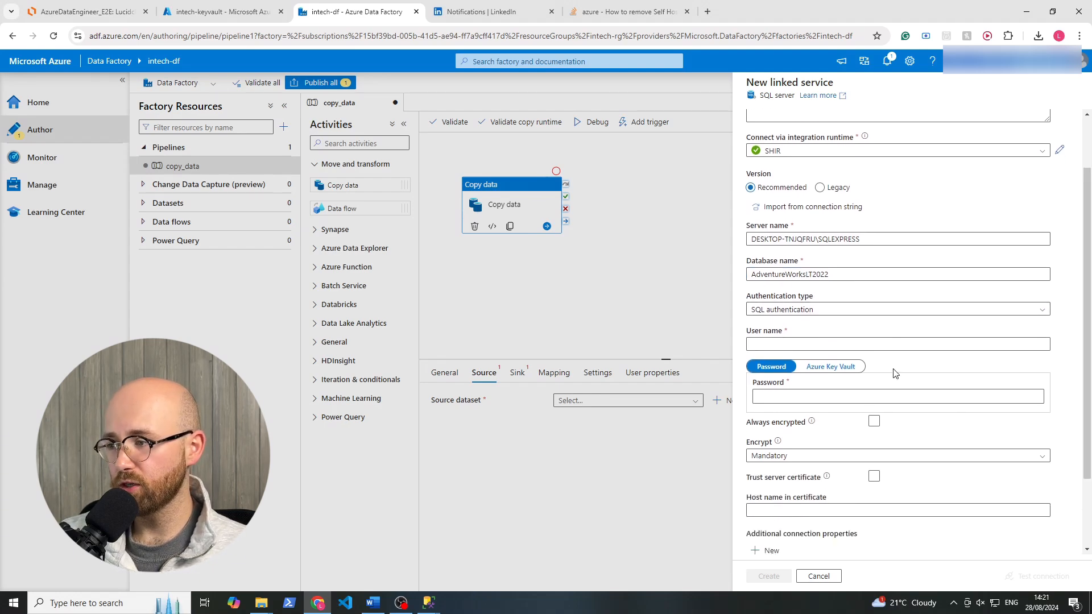
click(818, 344)
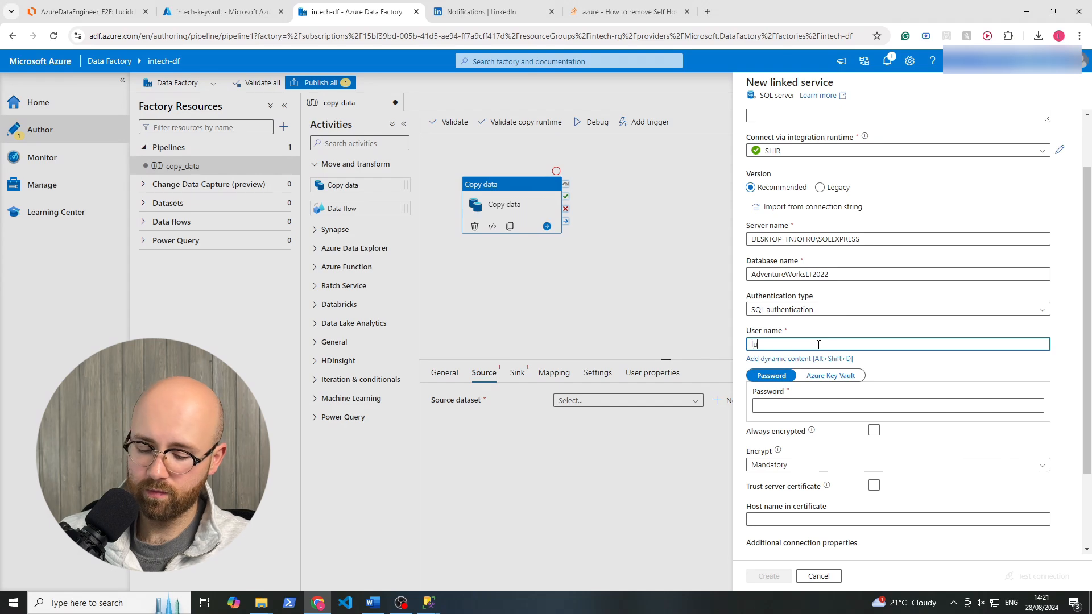
click(812, 404)
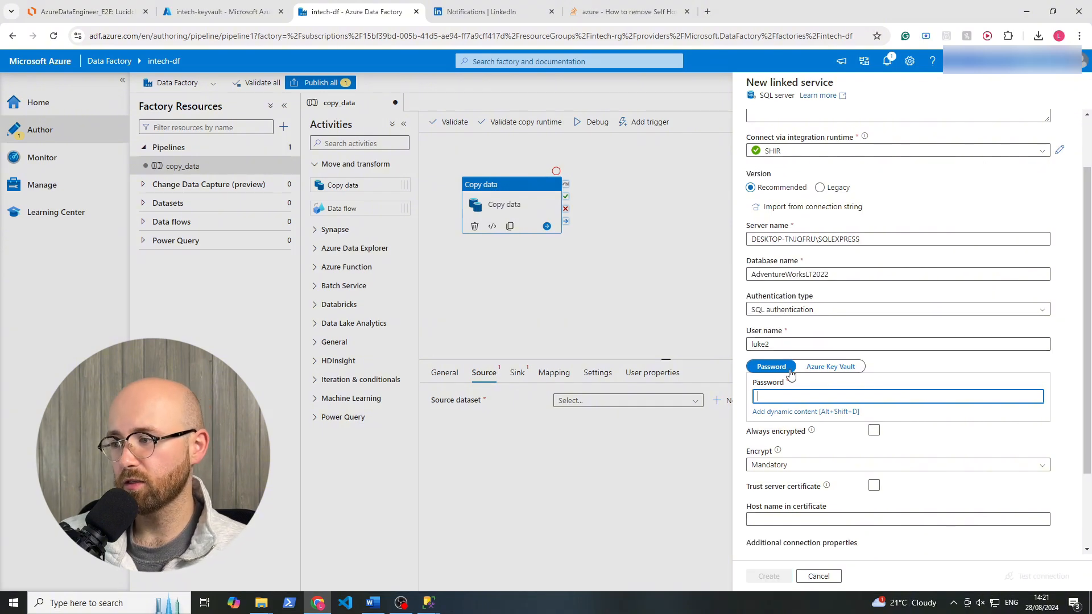
click(831, 368)
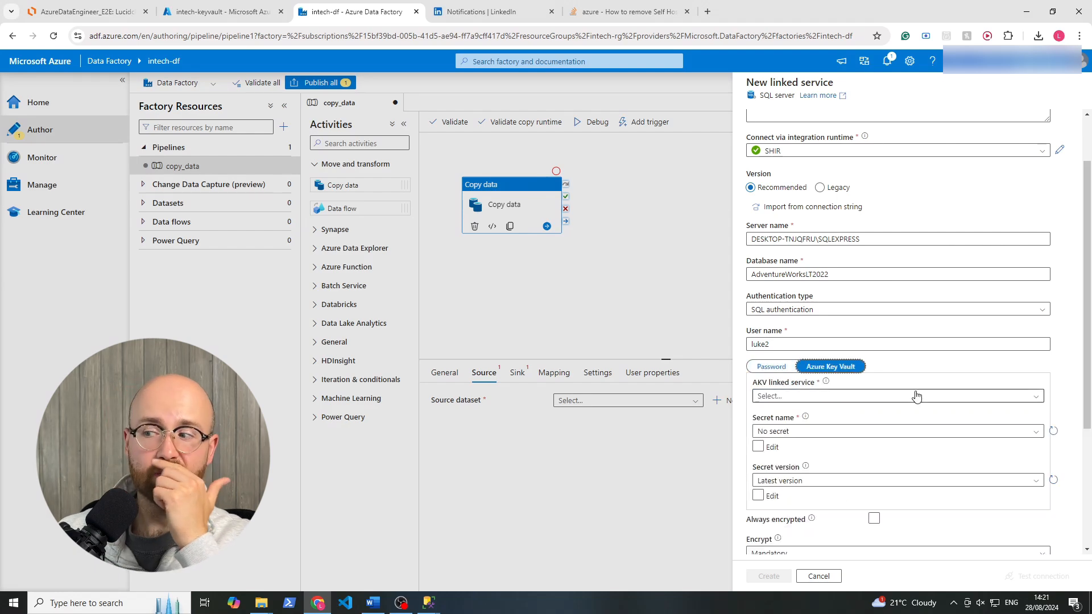
Create a new Key Vault linked service, AzureKeyVault1, for intech-keyvault in Azure subscription 1 with system-assigned managed identity authentication.
click(820, 398)
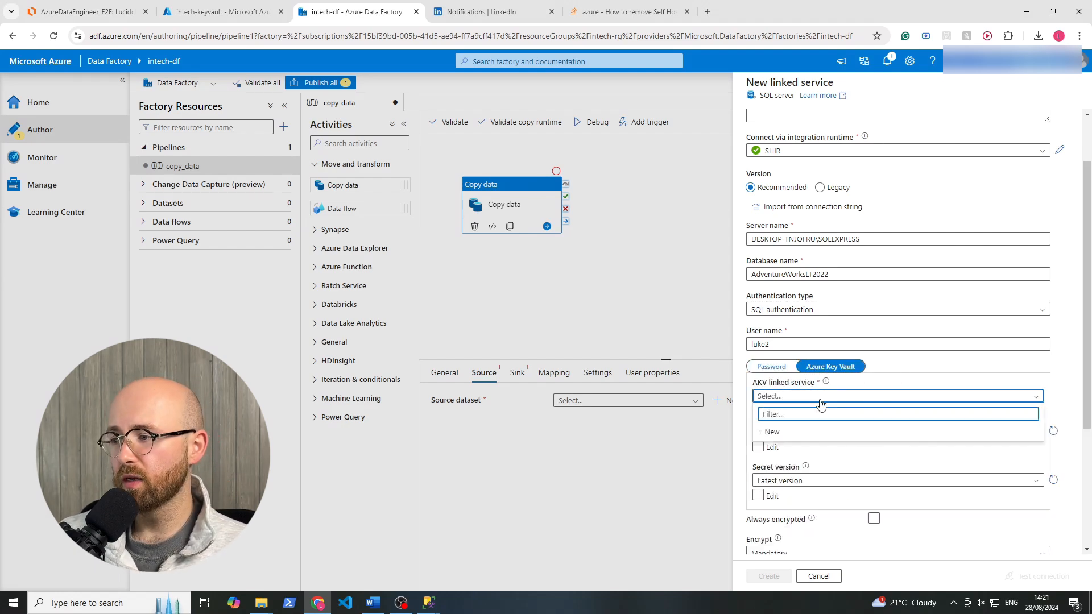
click(793, 432)
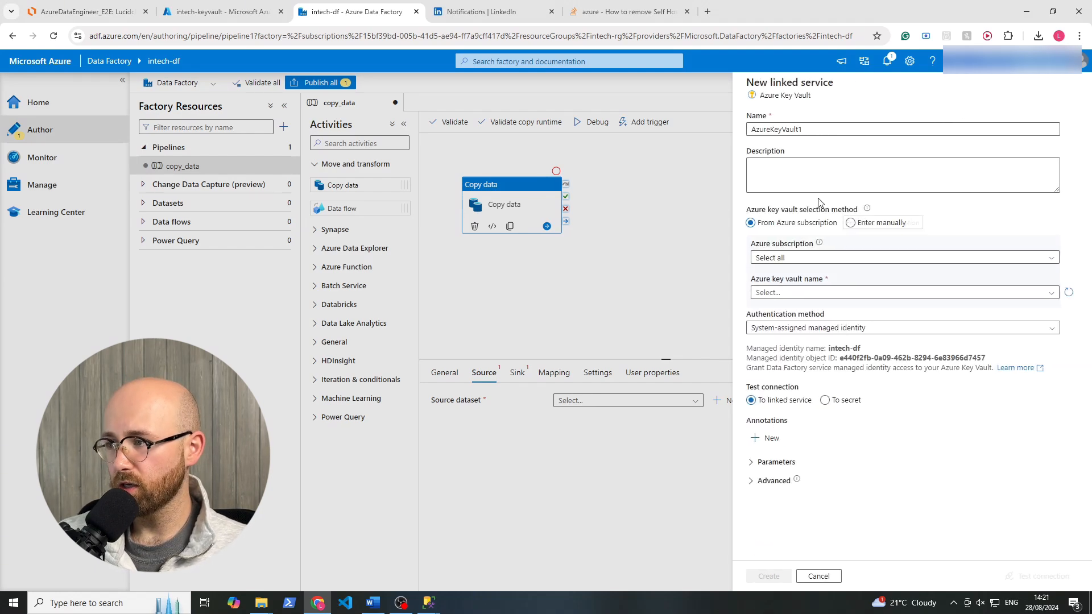
click(788, 264)
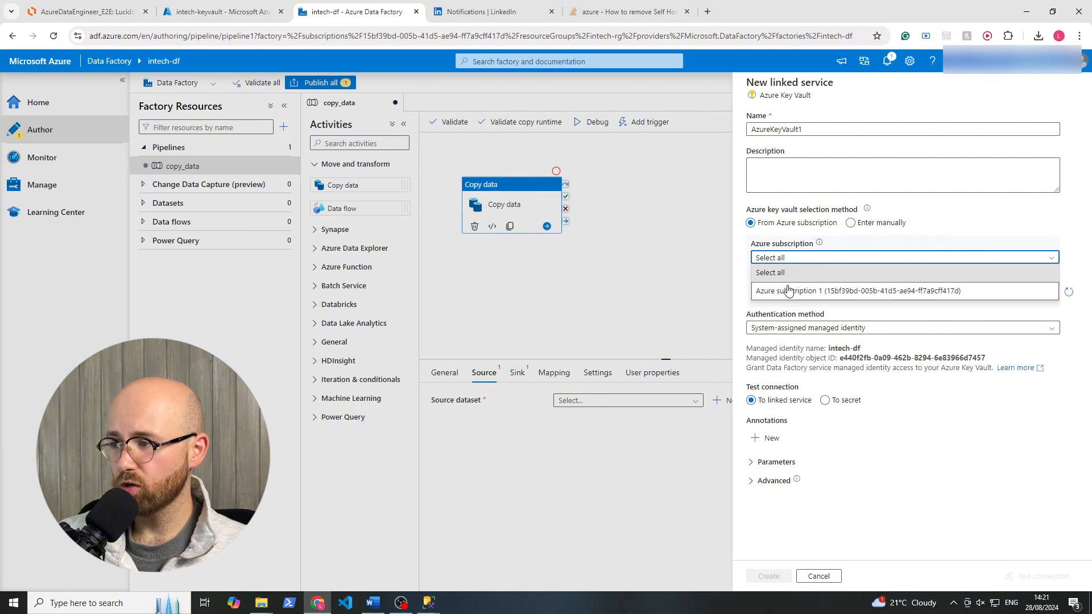
click(789, 290)
click(788, 292)
click(787, 323)
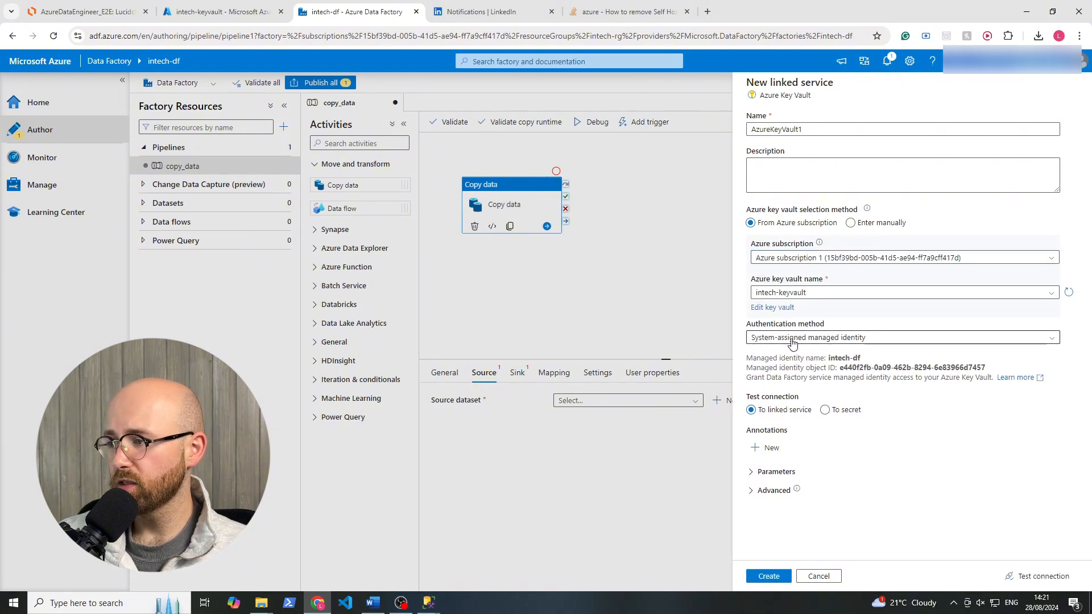
click(792, 341)
click(792, 352)
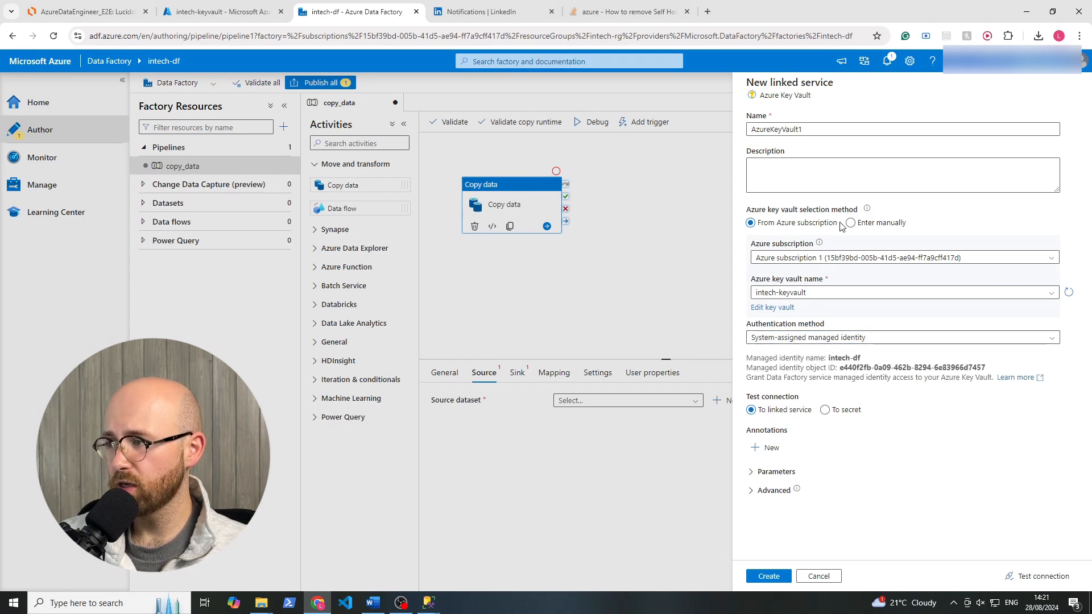
click(769, 576)
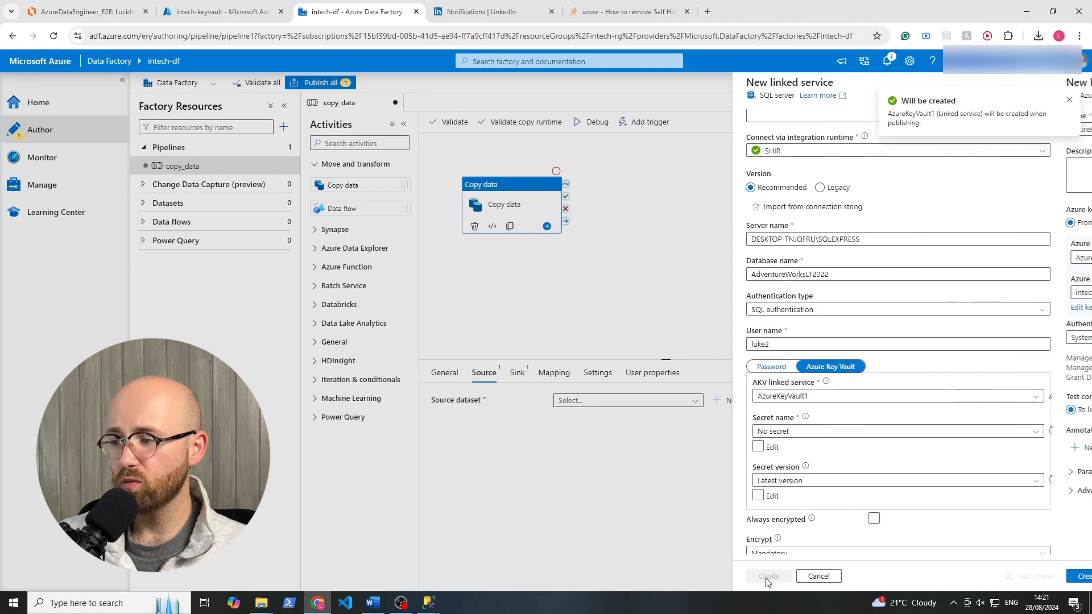
Try to choose a secret name from AzureKeyVault1 for the SQL Server linked service, reloading the list of secrets.
click(832, 434)
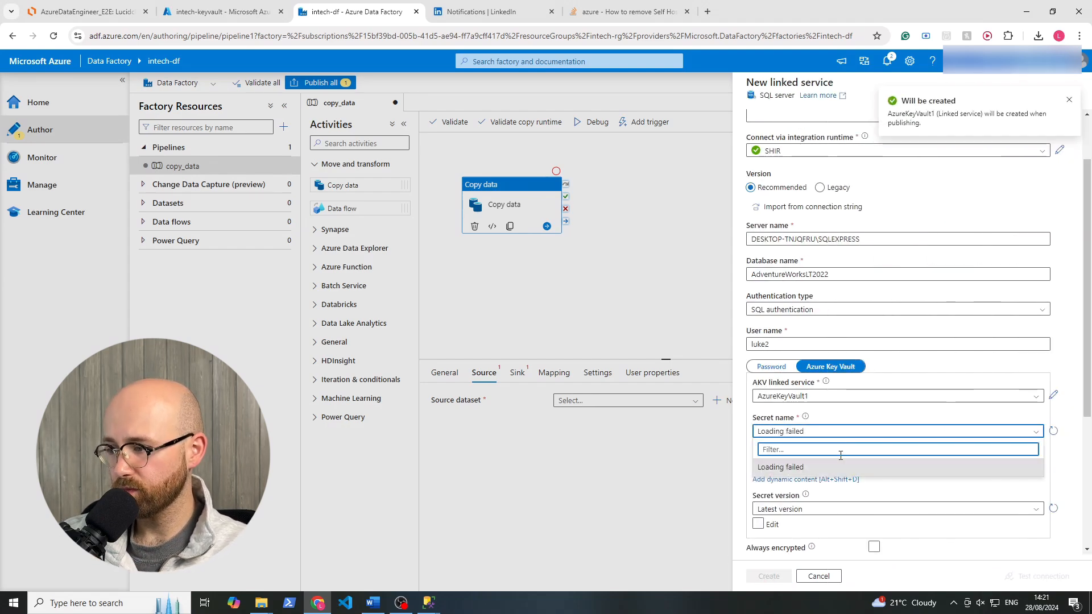
click(1052, 434)
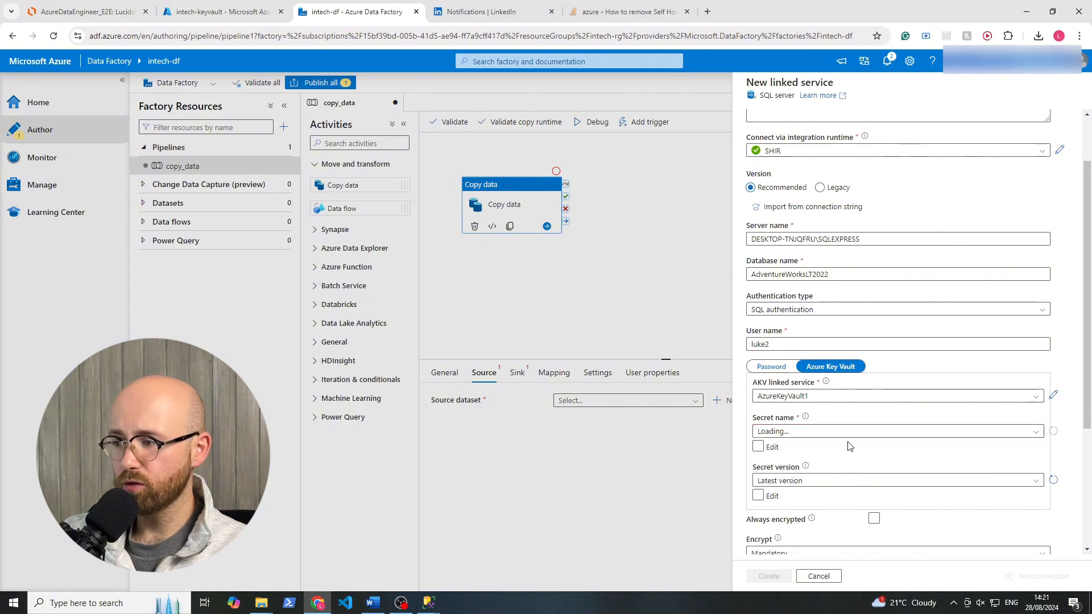
click(832, 433)
click(832, 434)
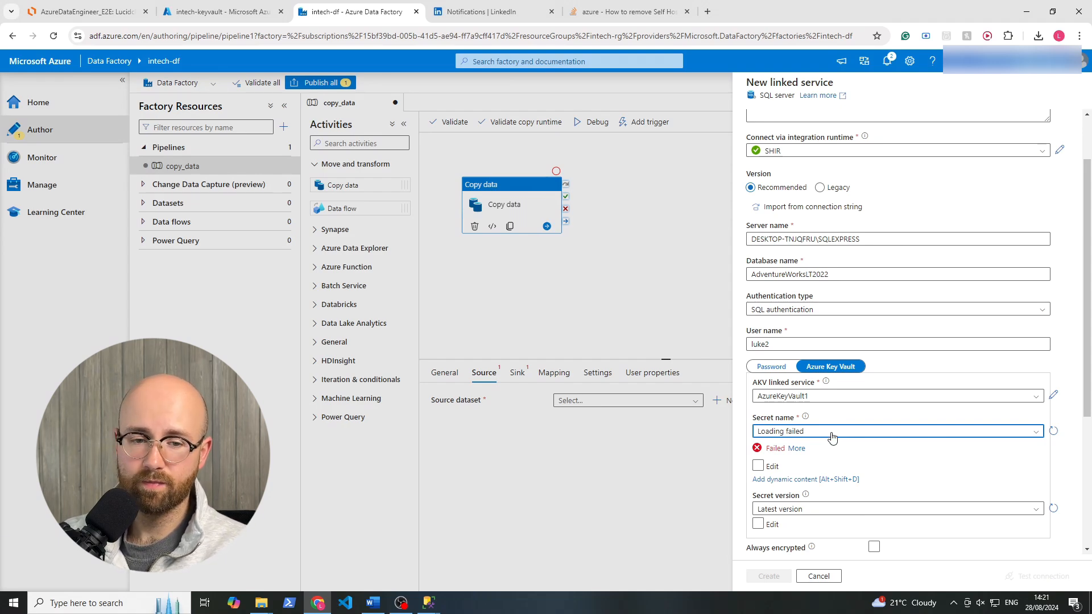
Switch to intech-keyvault in the Azure portal and review the refreshed role assignments in its access control.
click(235, 19)
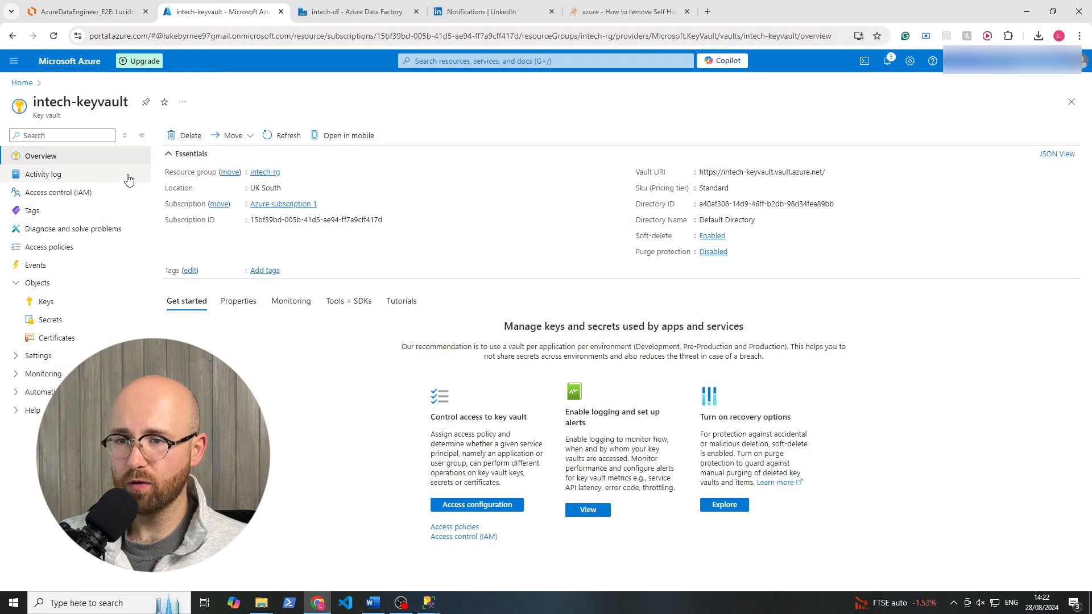
click(94, 194)
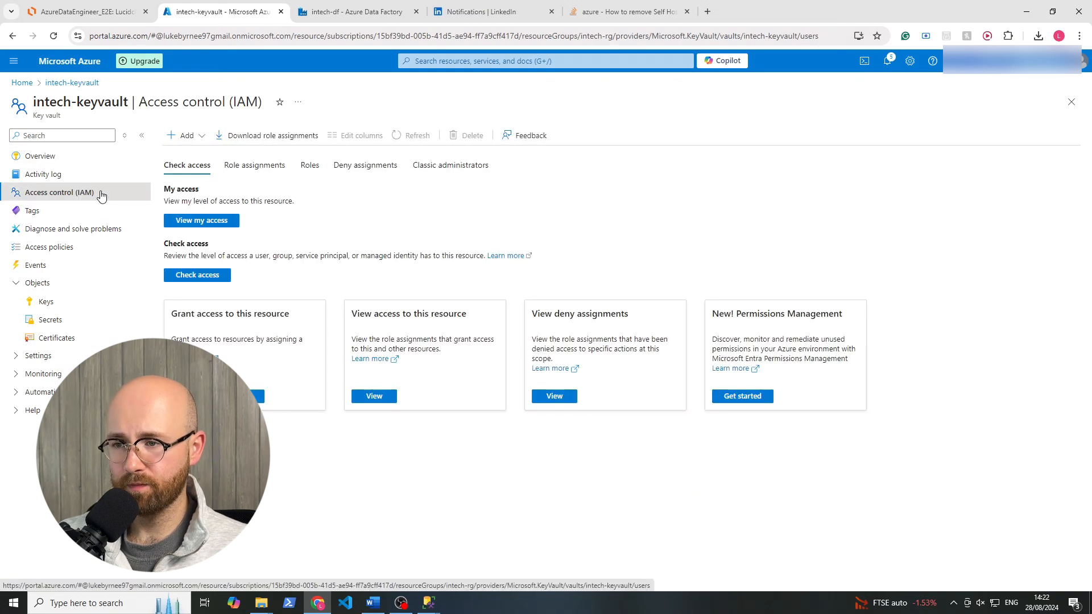
click(259, 167)
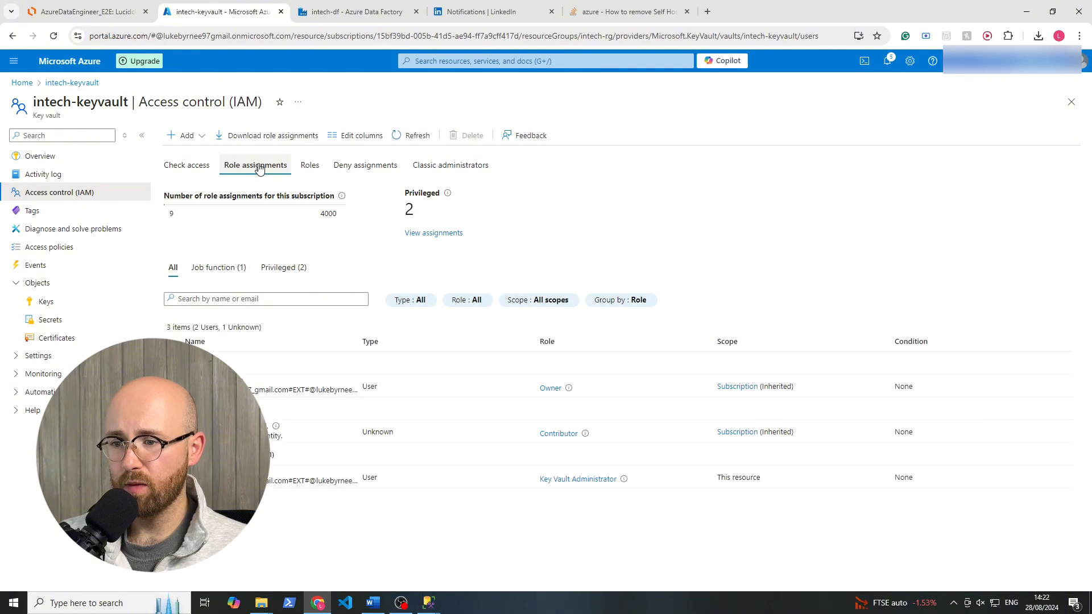
click(412, 136)
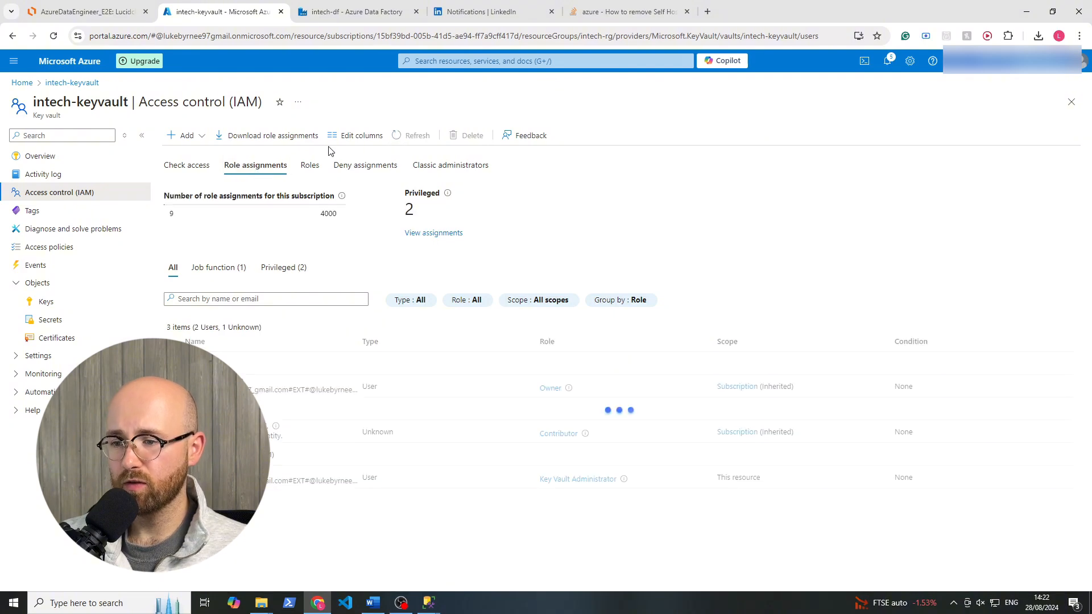
Start a new role assignment on intech-keyvault, searching the roles for "vault user" and choosing Key Vault Secrets User.
click(186, 137)
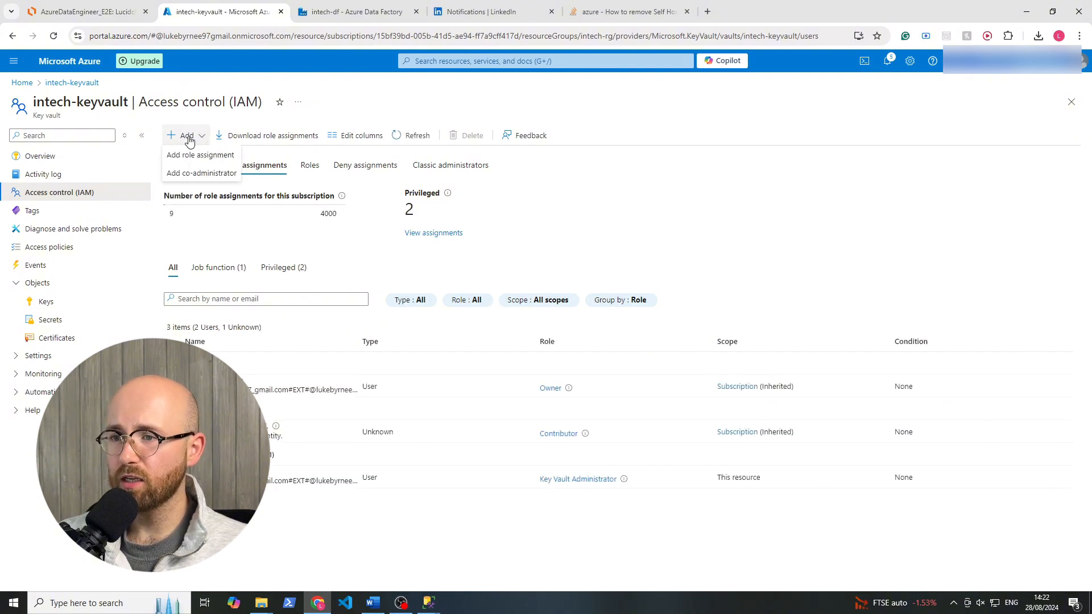
click(193, 154)
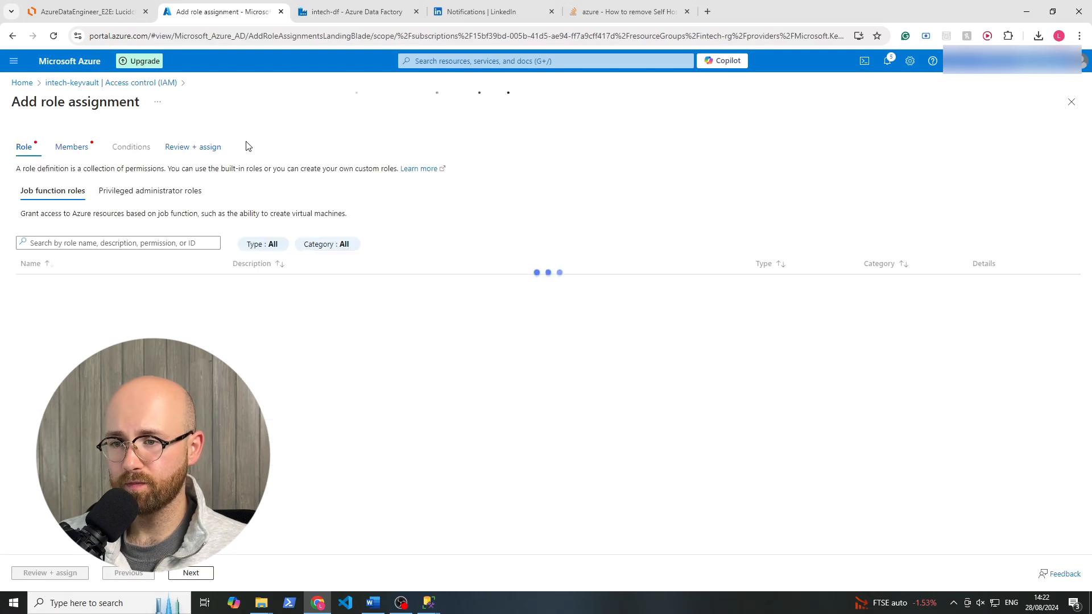
click(182, 242)
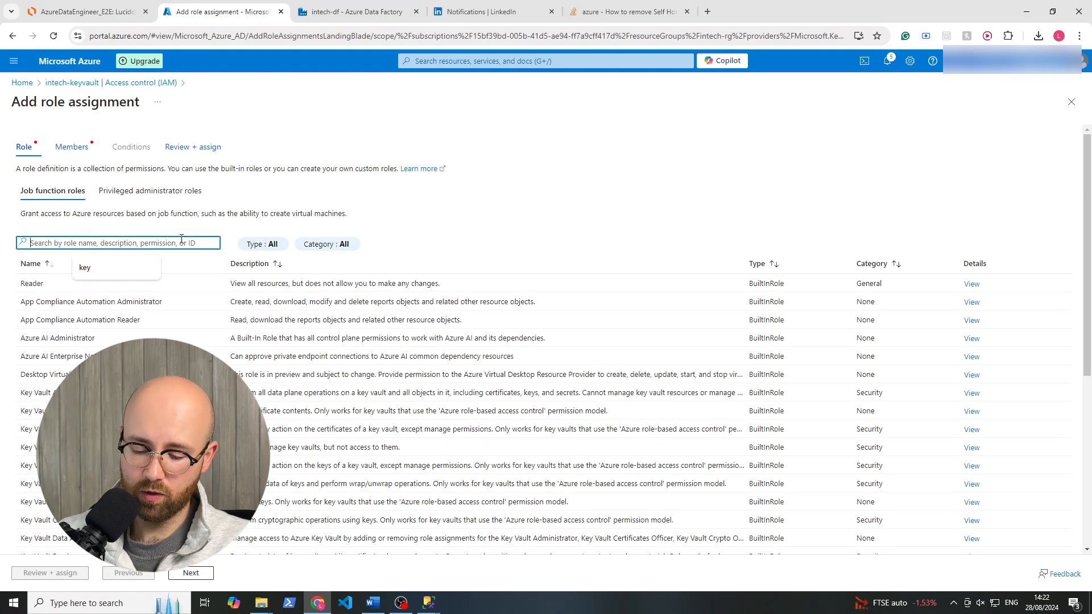
text(vault user)
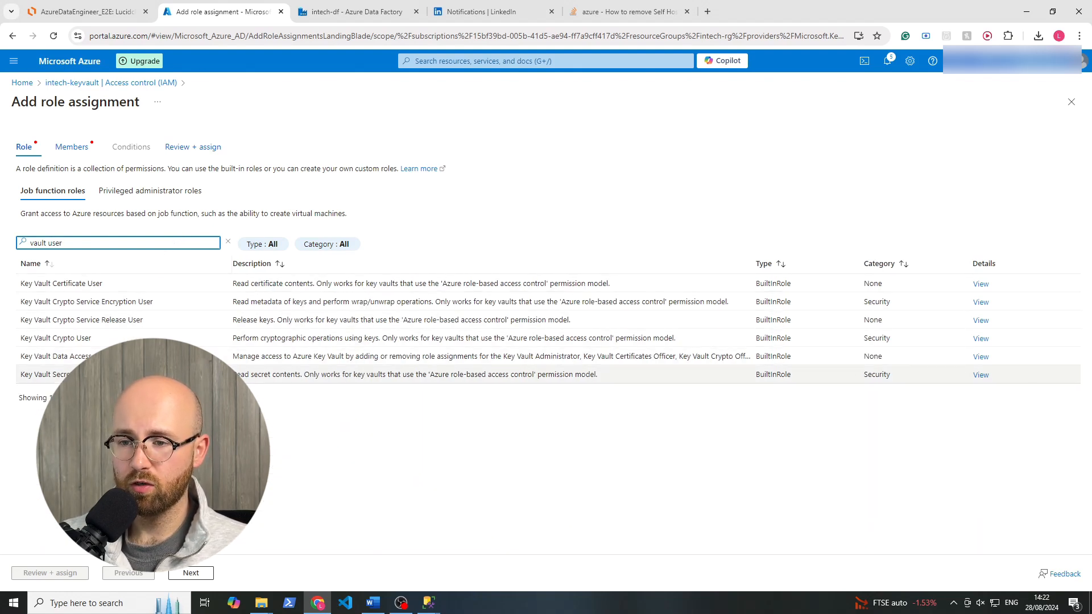
click(159, 375)
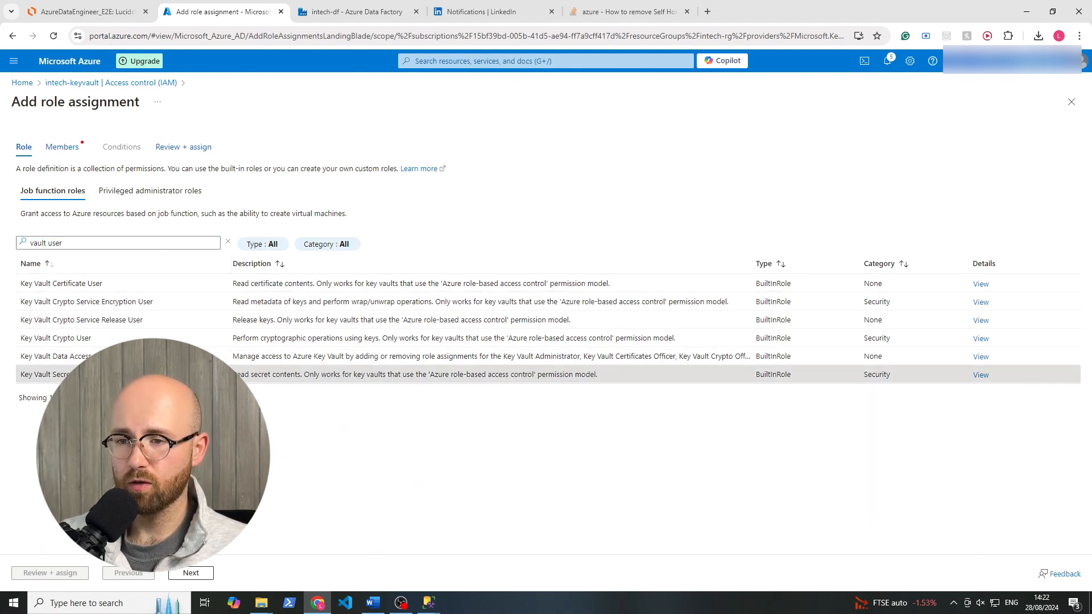
click(182, 575)
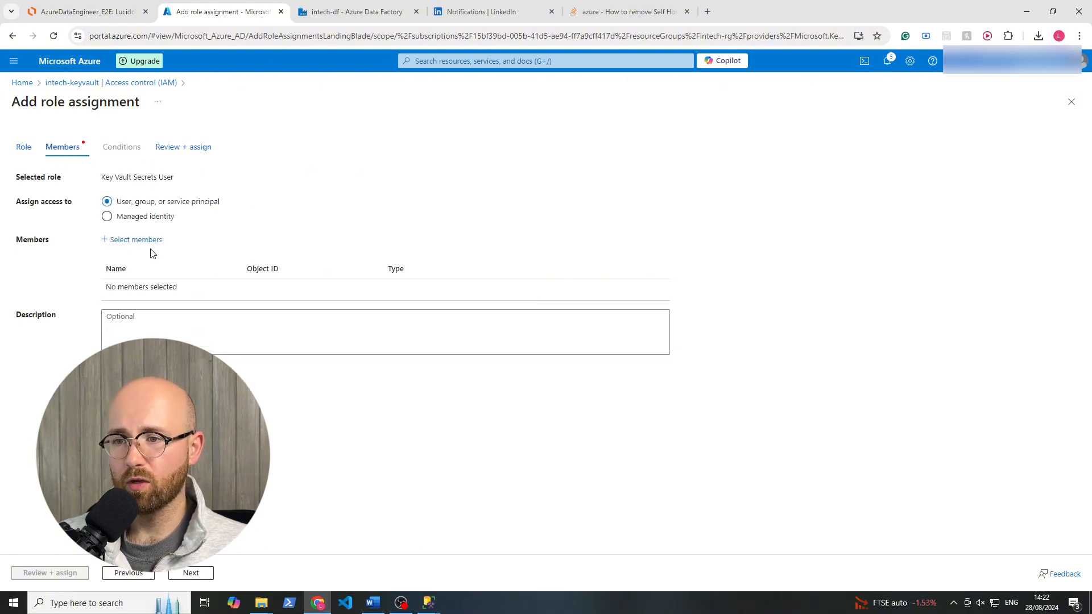
Assign the role to the system-assigned managed identity of data factory intech-df in Azure subscription 1.
click(157, 219)
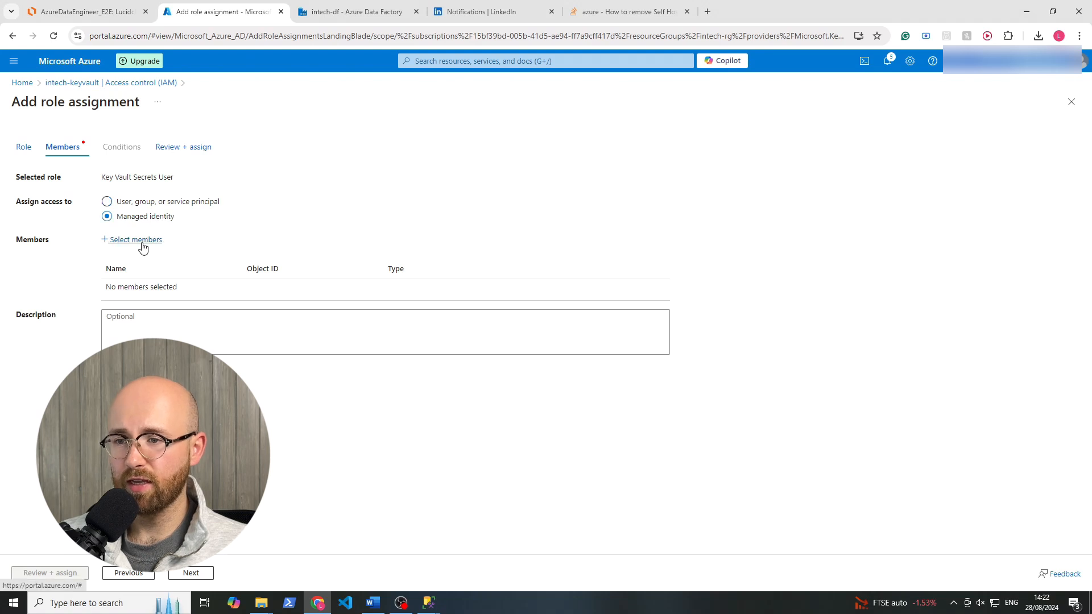
click(142, 240)
click(874, 202)
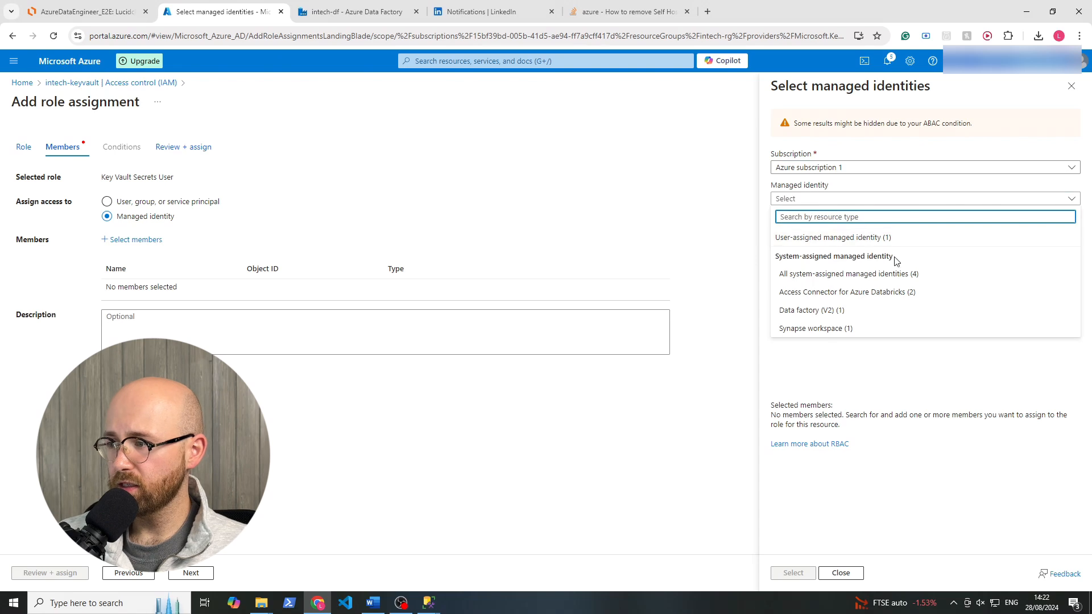
click(819, 167)
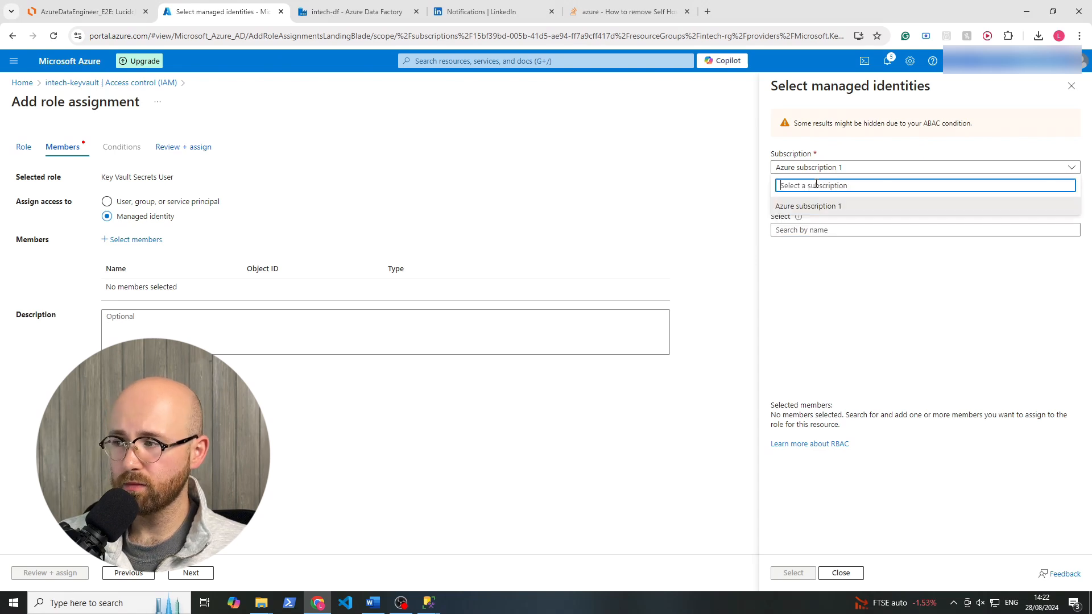
click(812, 212)
click(814, 201)
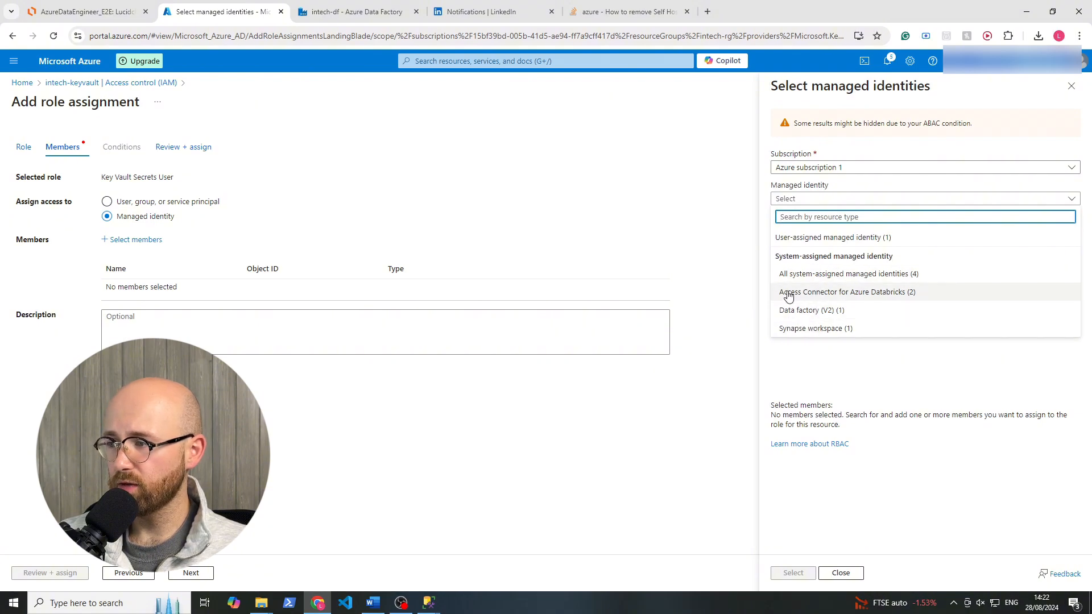
click(798, 311)
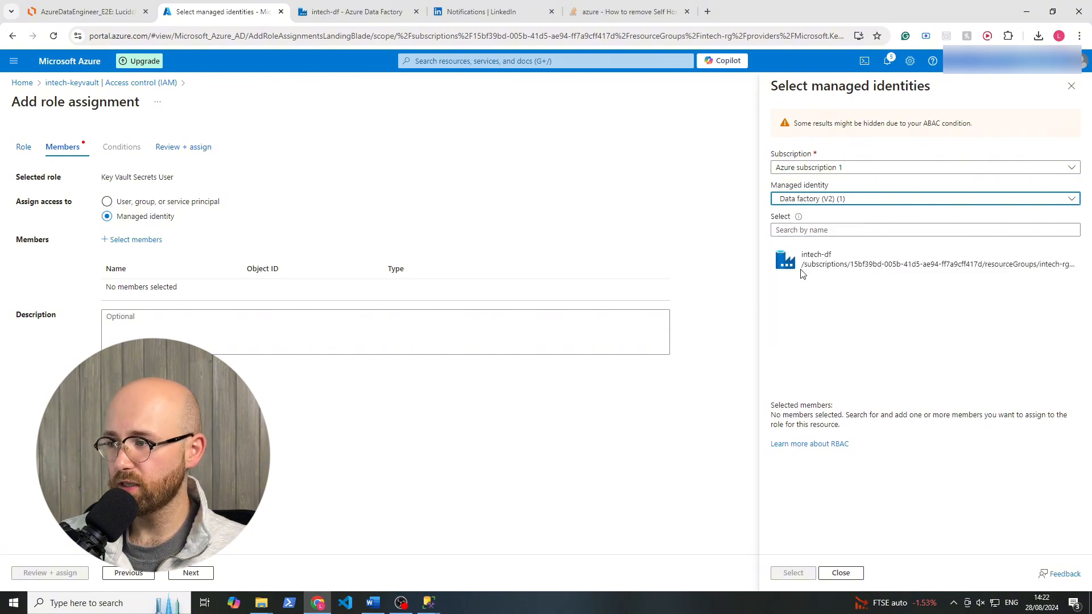
click(873, 265)
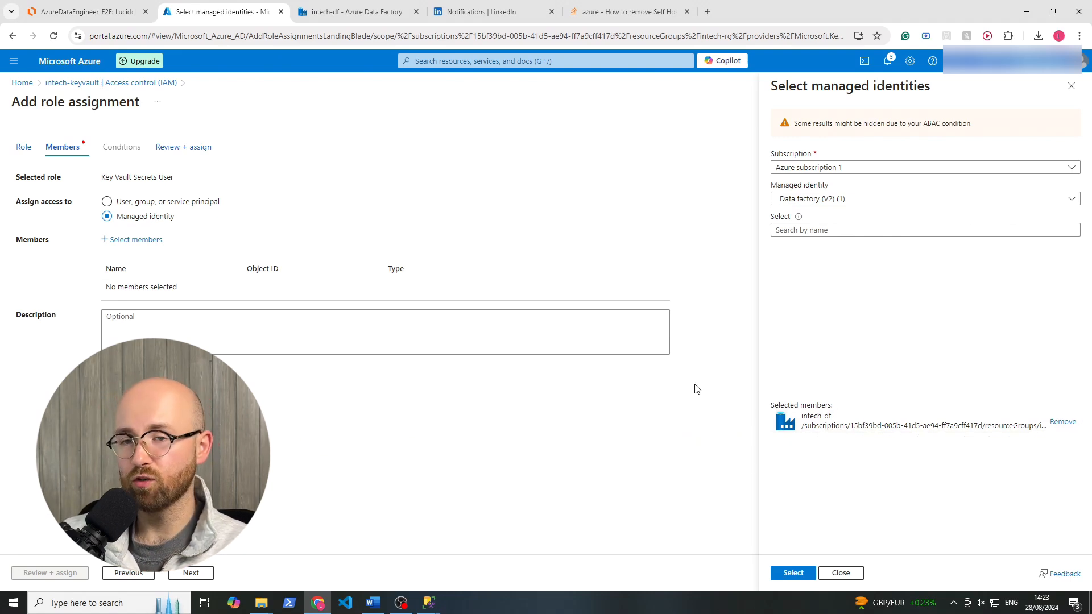
click(794, 574)
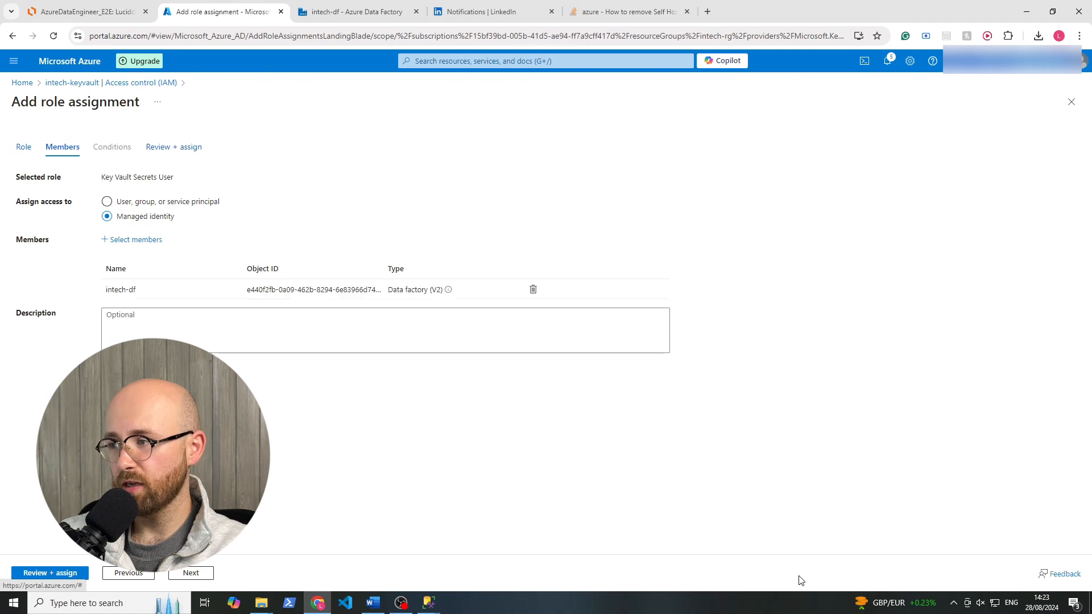
click(75, 573)
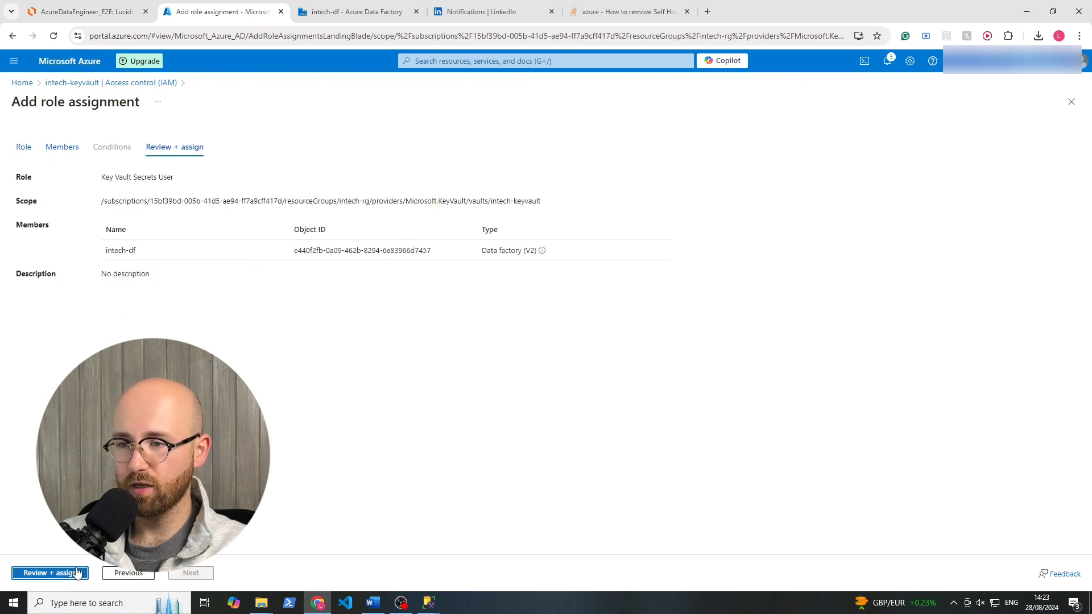
click(75, 578)
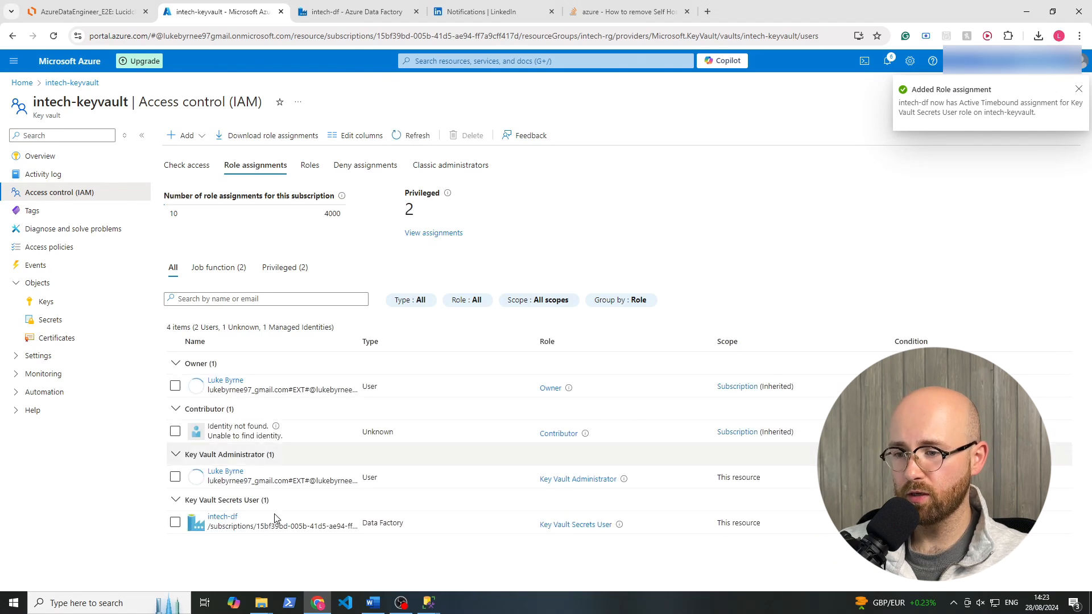
Switch back to intech-df in Azure Data Factory, reload the AzureKeyVault1 secrets and choose password as the secret name.
click(378, 12)
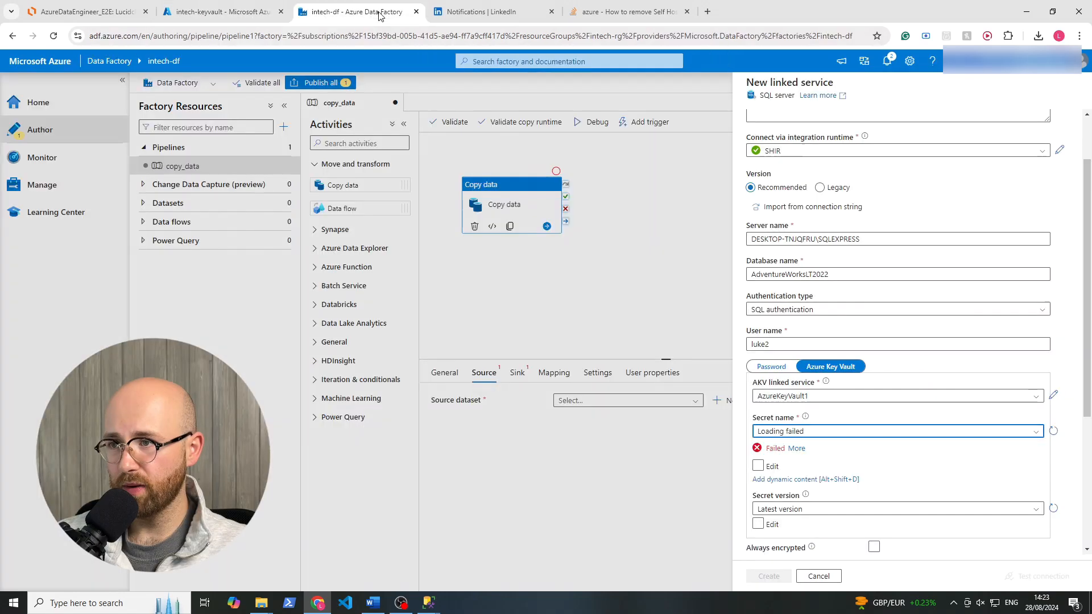
click(1054, 432)
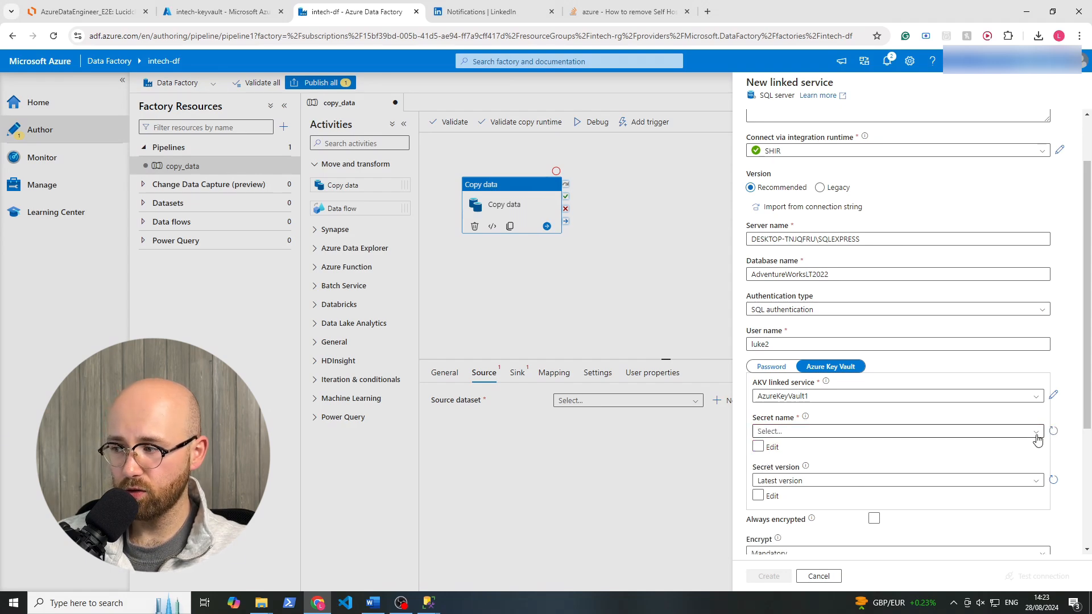
click(1036, 435)
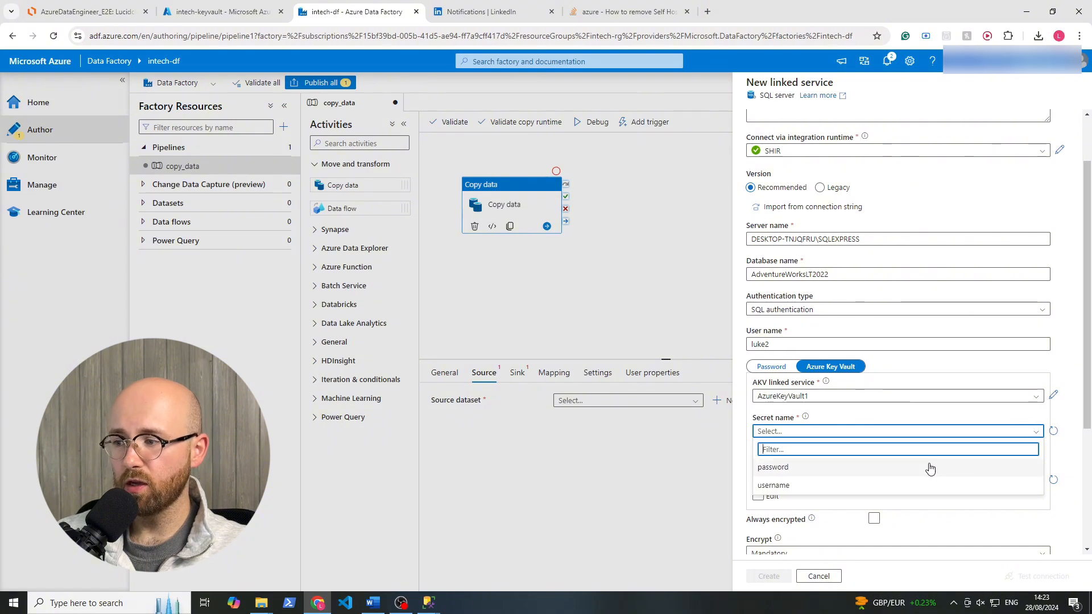
click(932, 468)
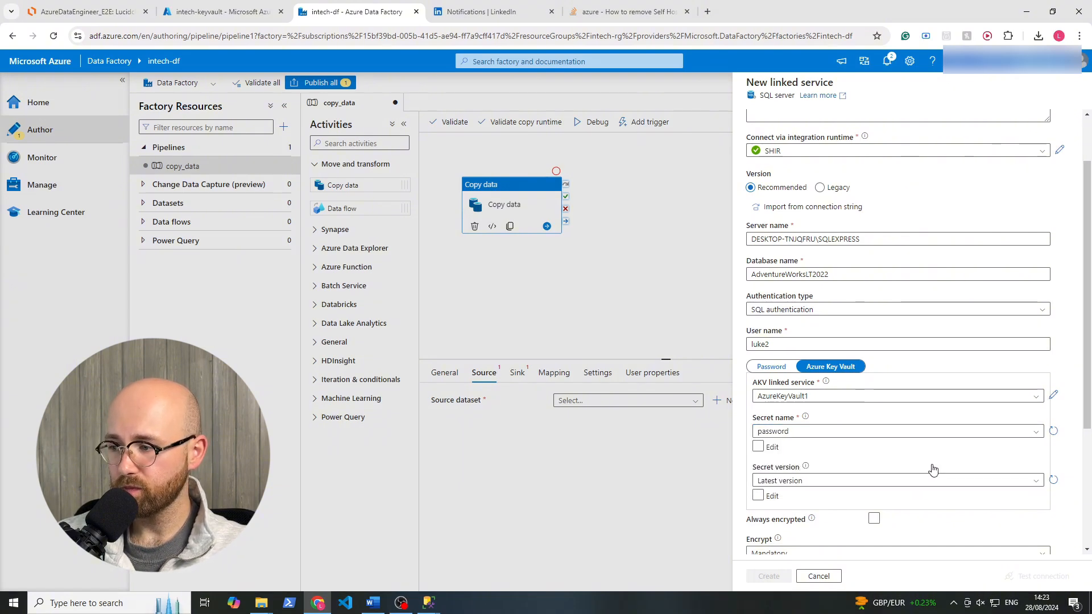
Create the SQL Server linked service with the latest version of the secret and mandatory encryption.
scroll(970, 467, up, 2)
scroll(970, 466, down, 5)
click(759, 290)
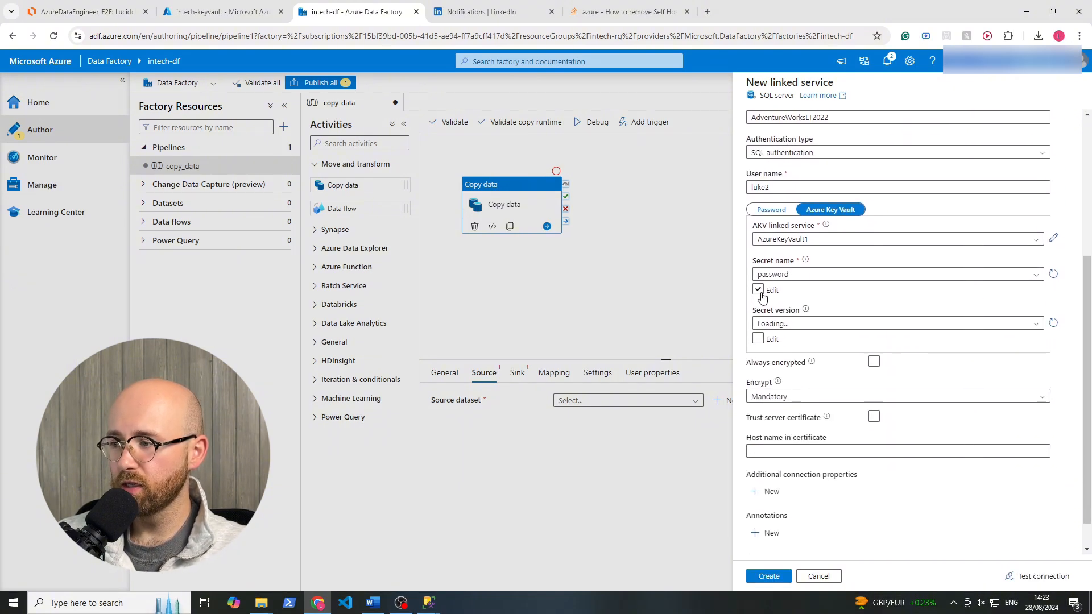
scroll(804, 472, down, 1)
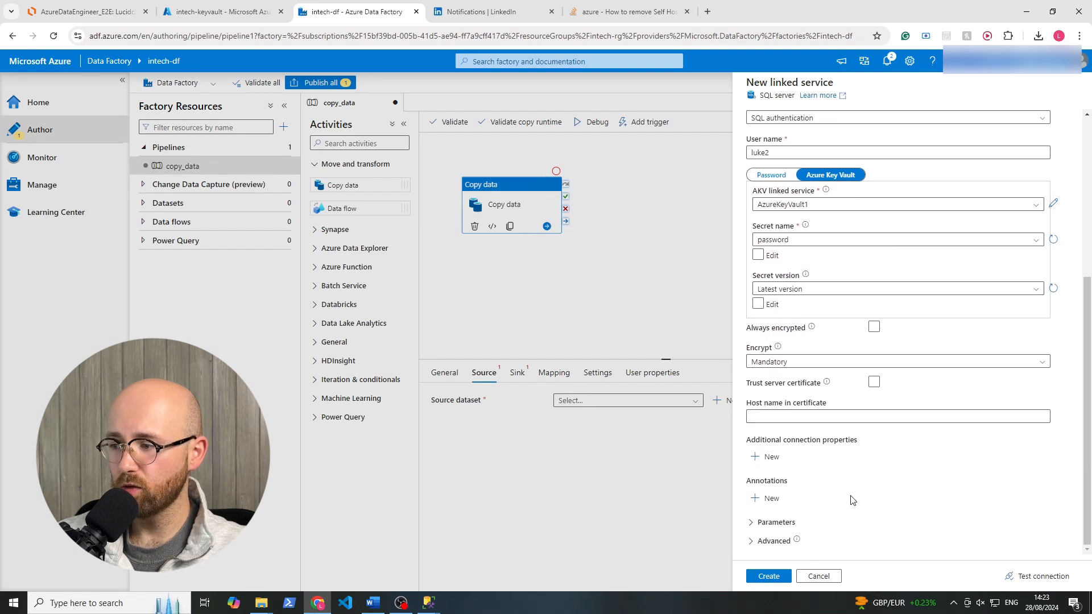
click(779, 577)
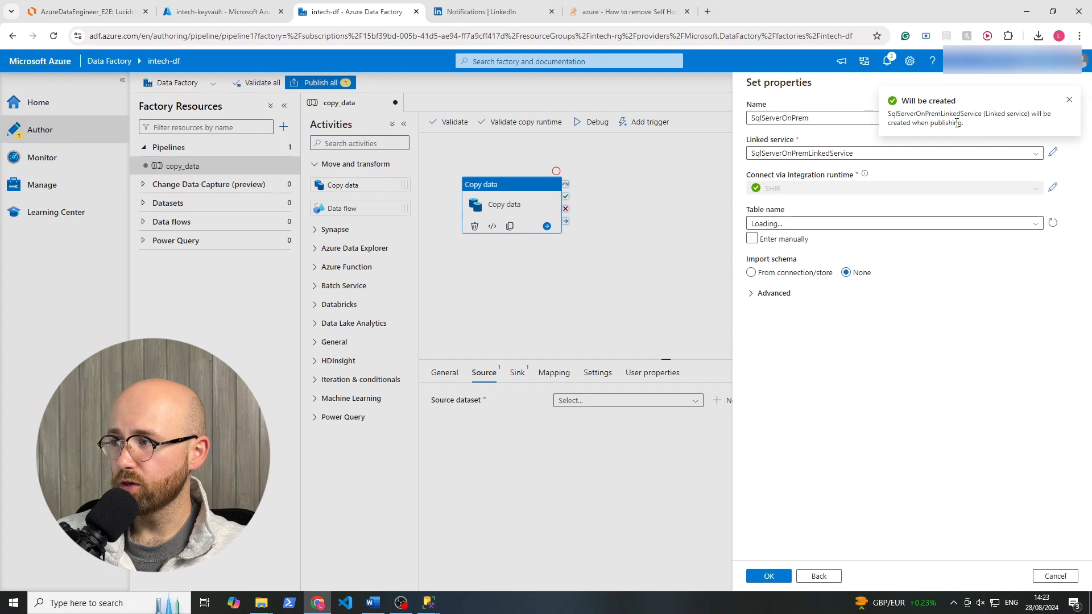
Try to load the table names for the SqlServerOnPrem dataset, refreshing the list and opening the error details.
drag(957, 122, 893, 120)
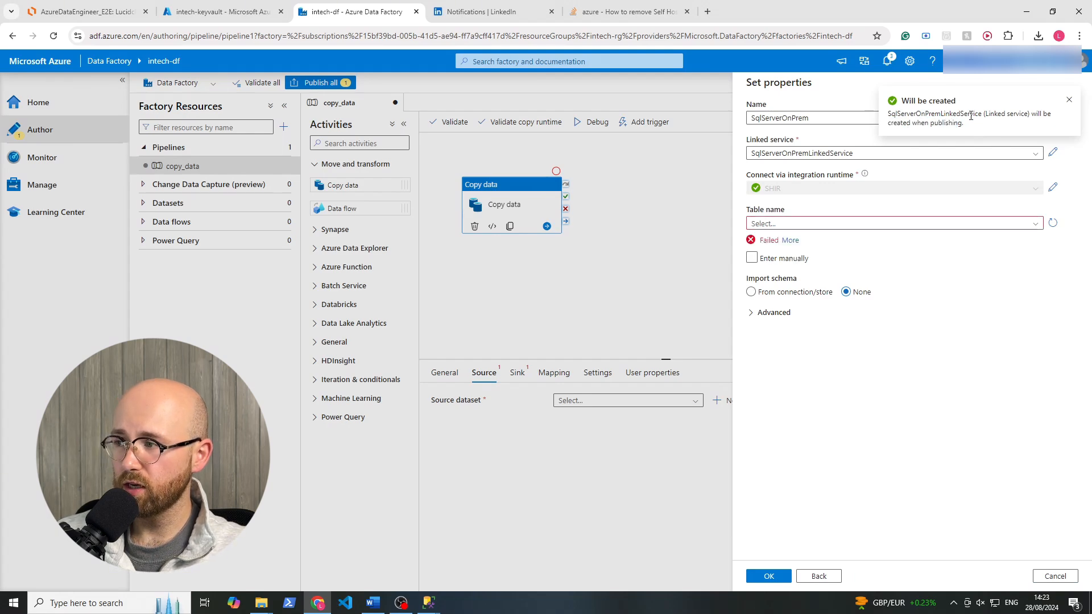
click(1019, 225)
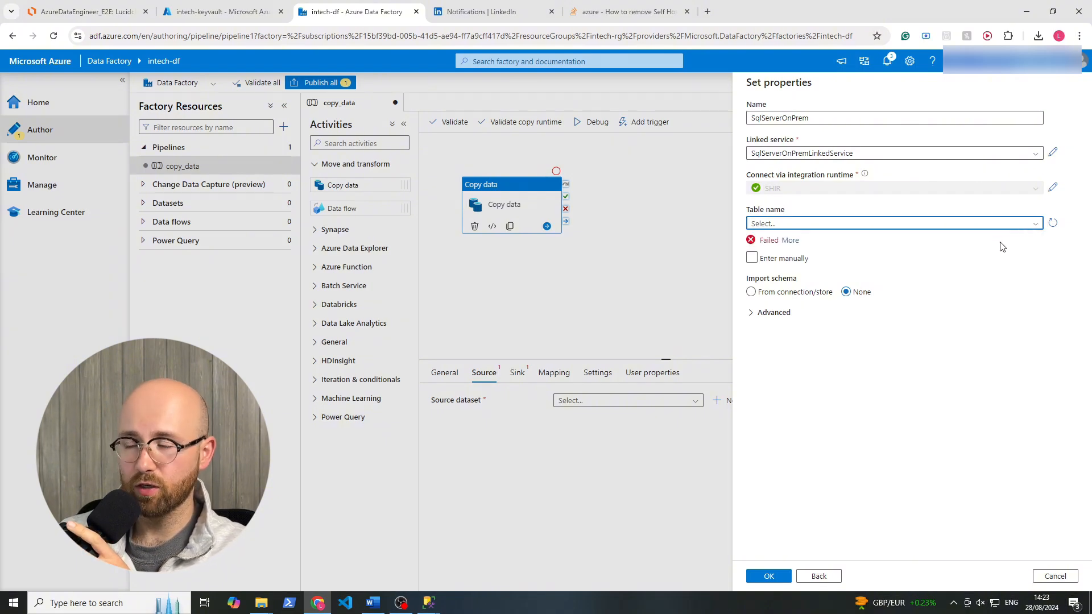
click(1053, 222)
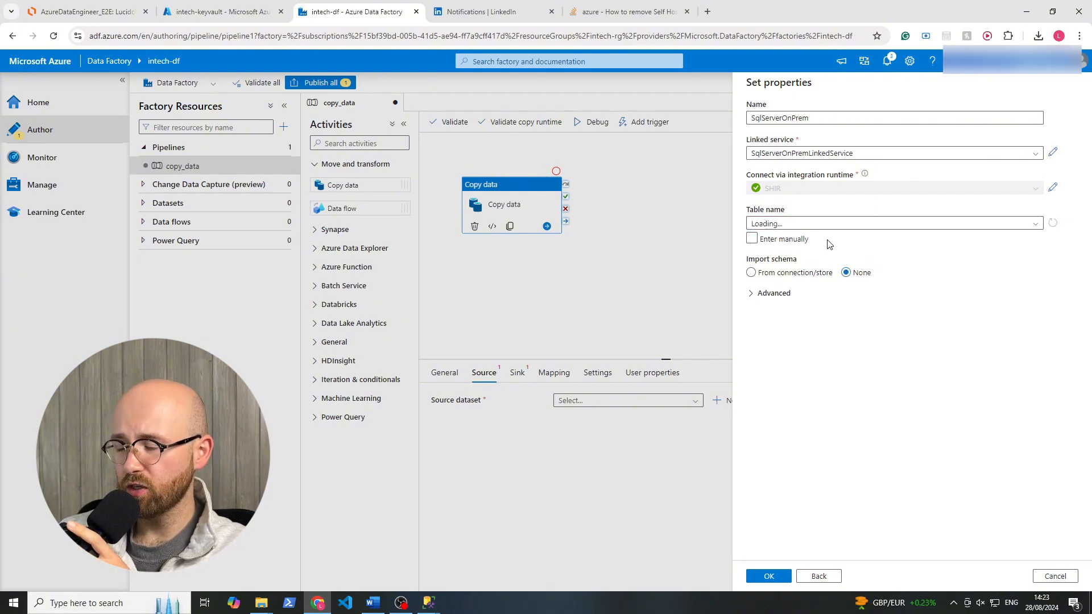
click(781, 241)
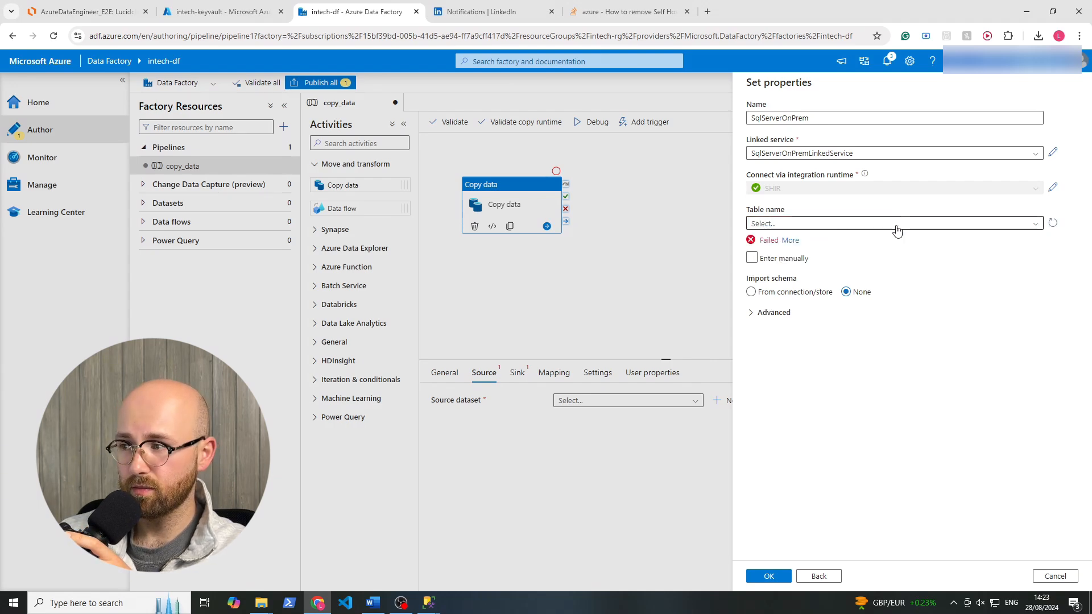
click(788, 241)
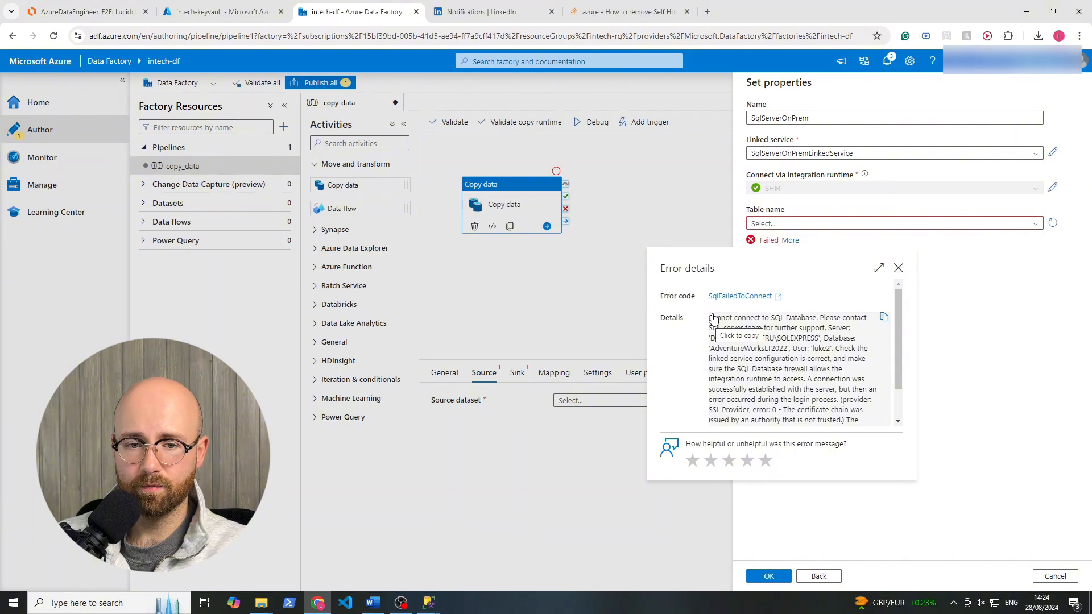
Switch to SQL Server Management Studio and check the server authentication mode in the SQLEXPRESS server's security properties.
mouse_move(429, 602)
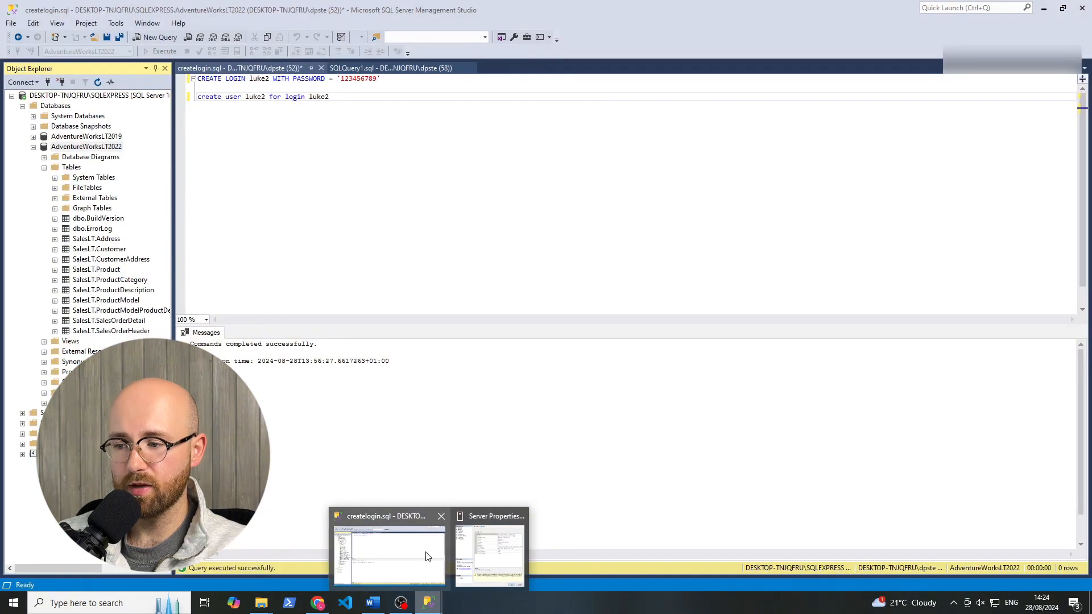
click(421, 554)
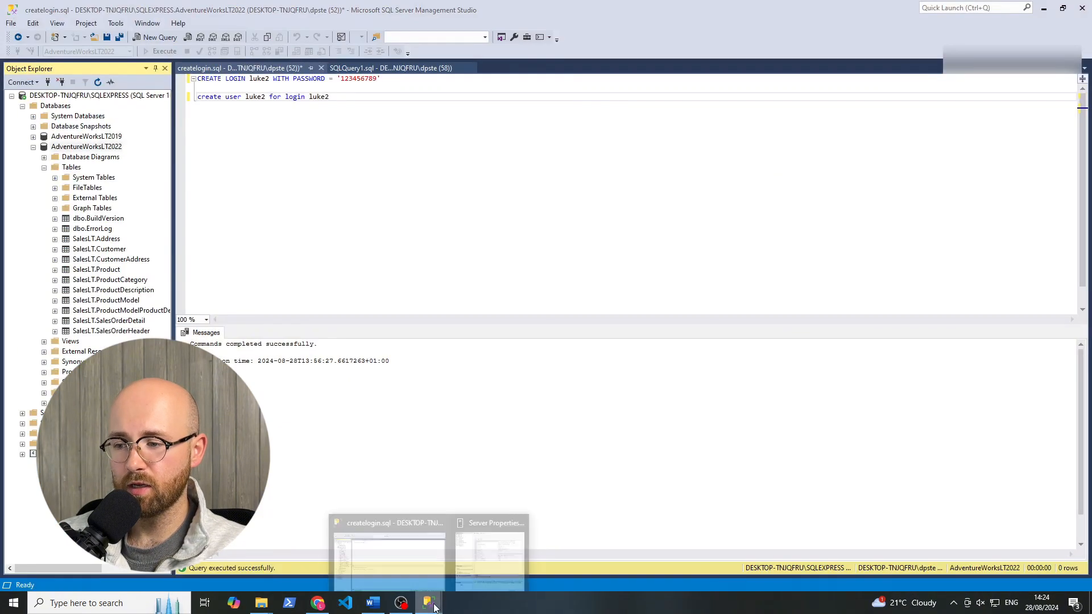
click(505, 516)
click(721, 468)
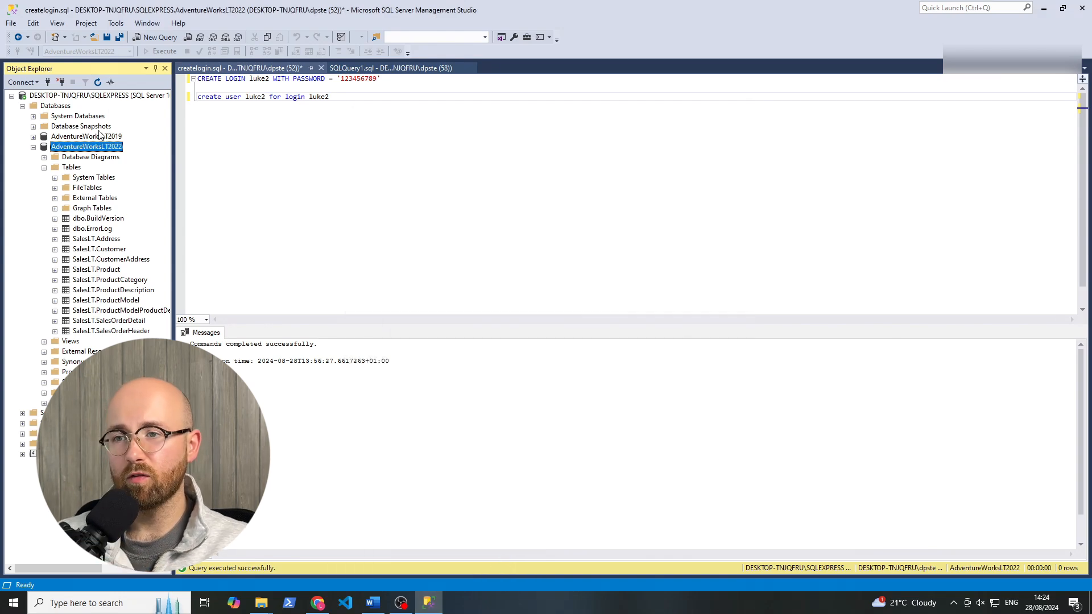
click(100, 97)
right_click(99, 97)
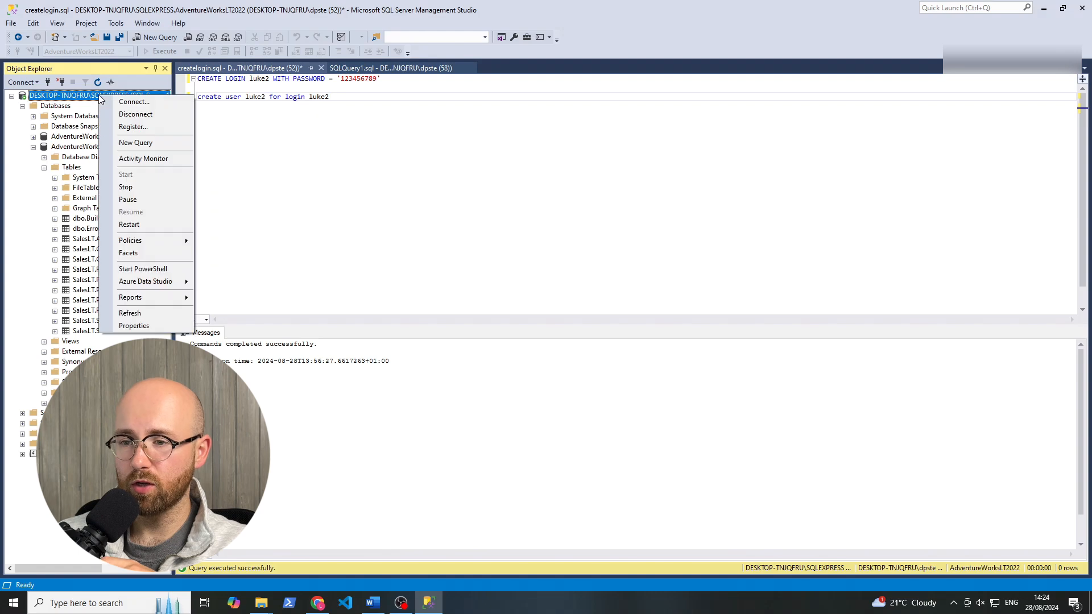
click(135, 326)
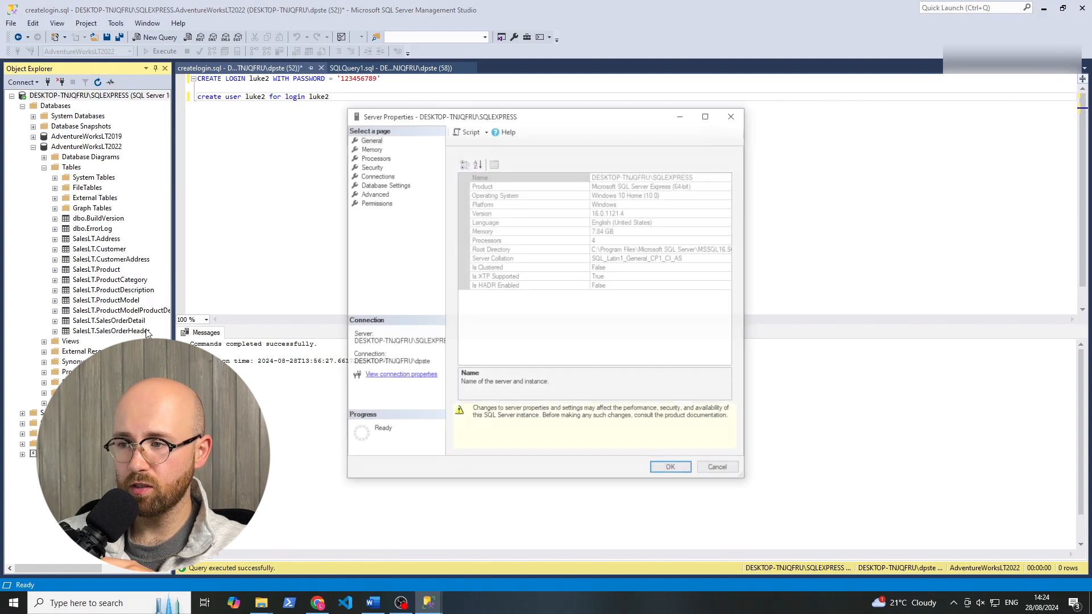
click(366, 168)
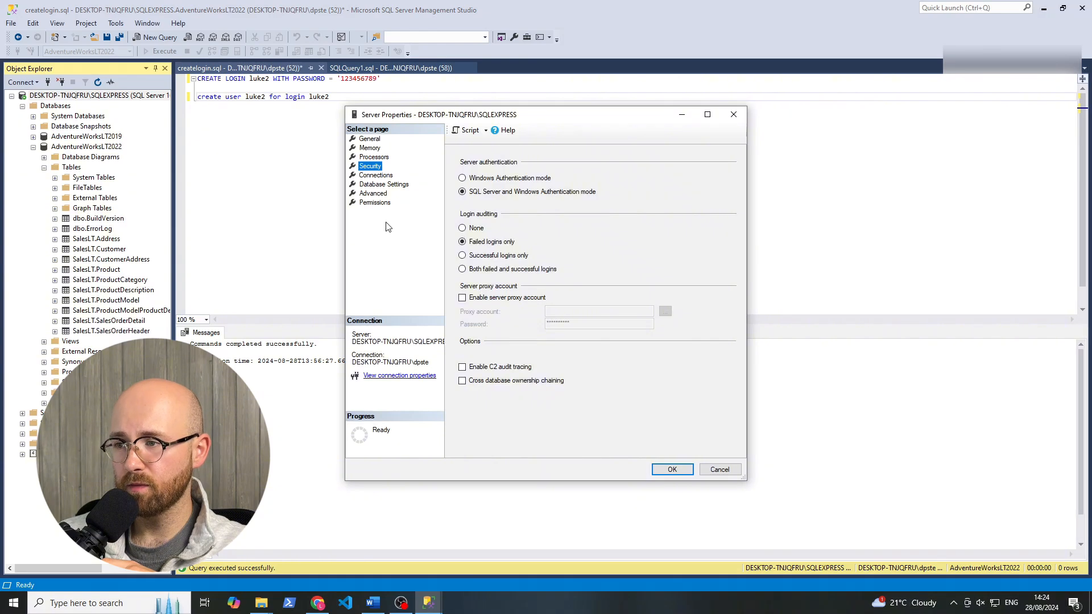
click(457, 162)
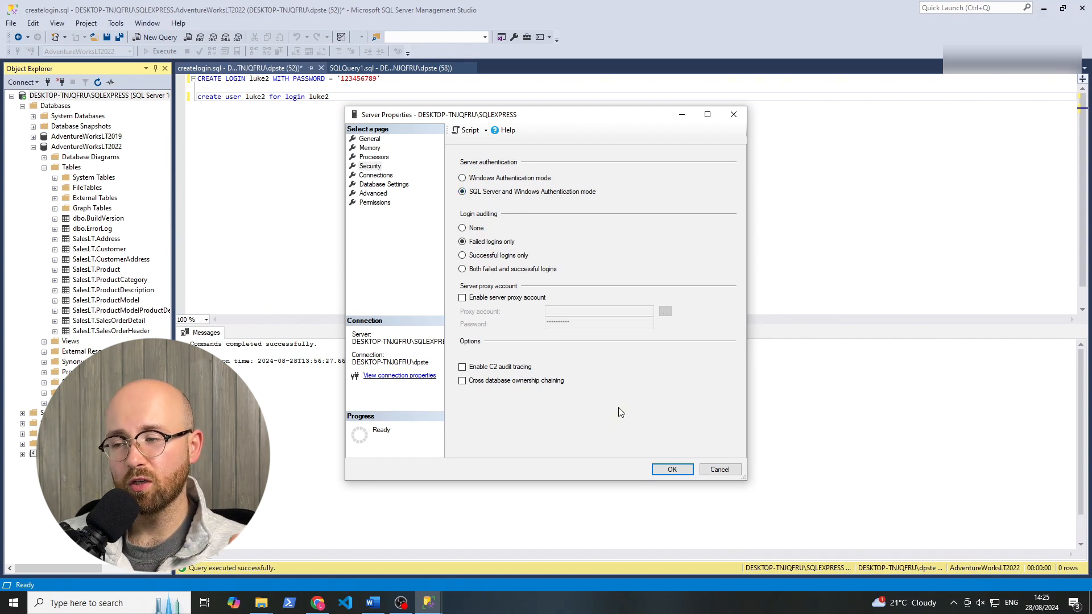
click(669, 469)
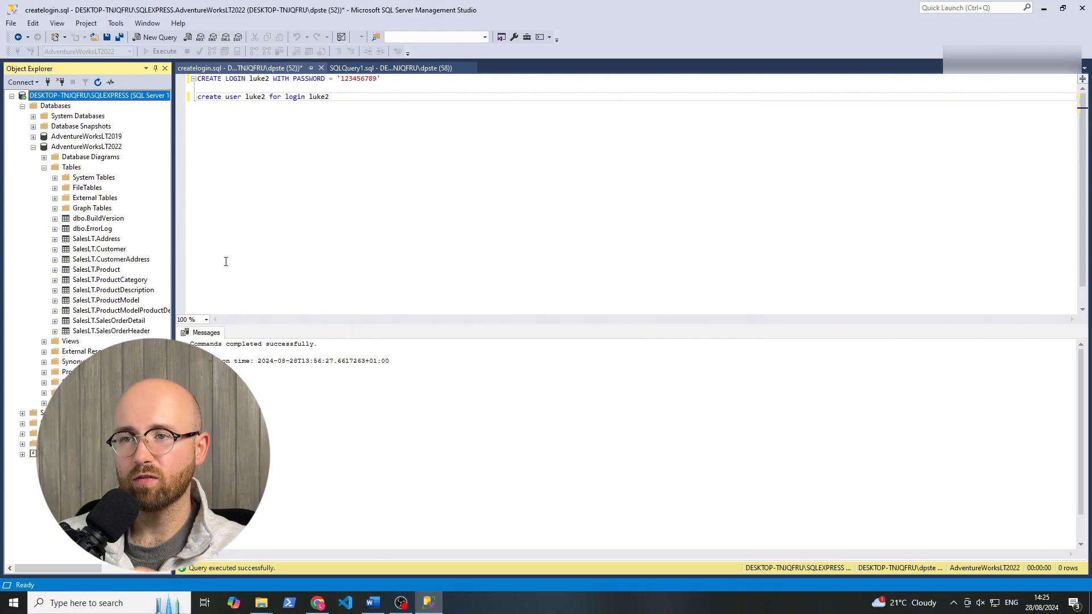
Switch back to intech-df in Azure Data Factory and check the SHIR runtime's settings and the SqlServerOnPrem dataset's advanced options.
click(318, 603)
click(1027, 273)
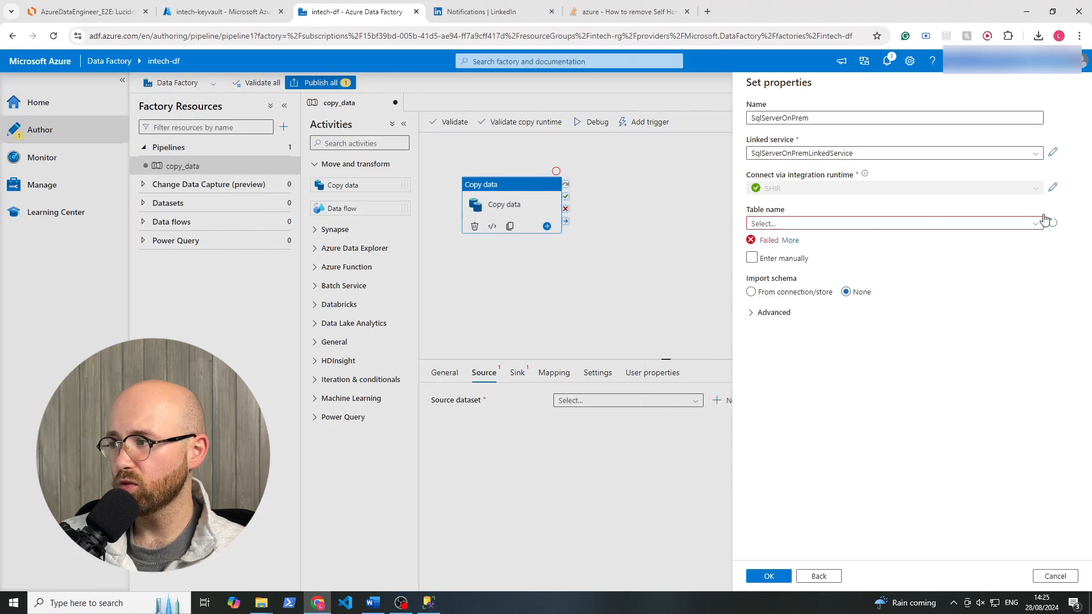
click(1034, 225)
click(1014, 275)
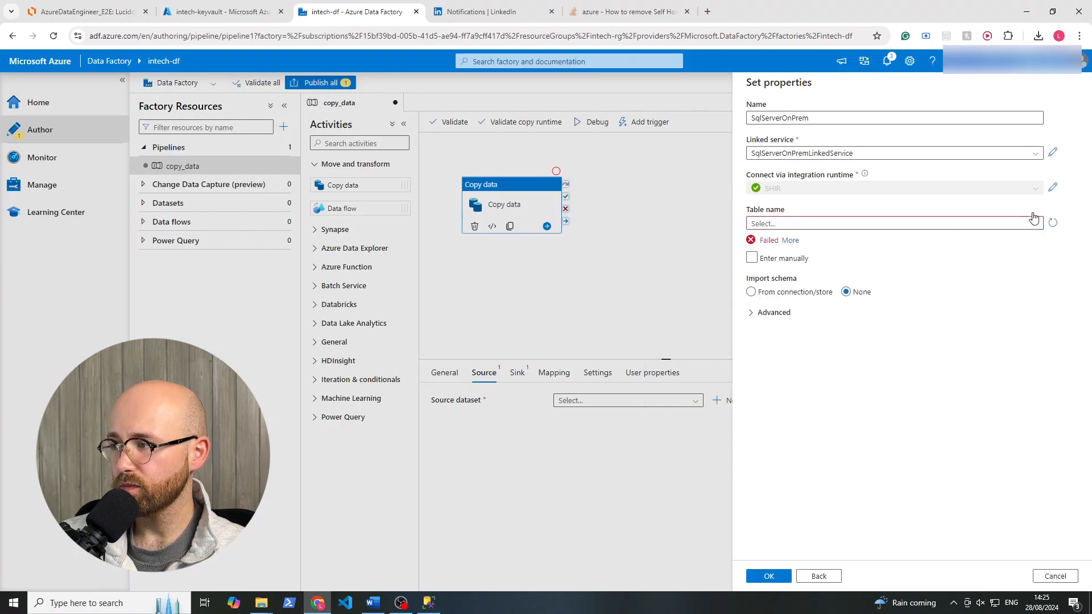
click(1053, 188)
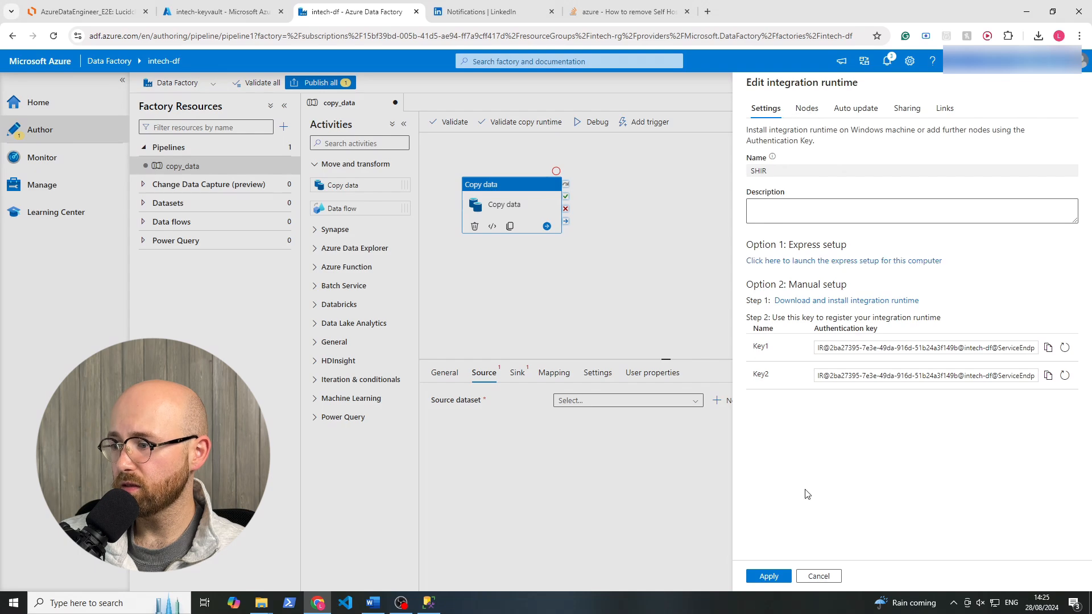
click(819, 576)
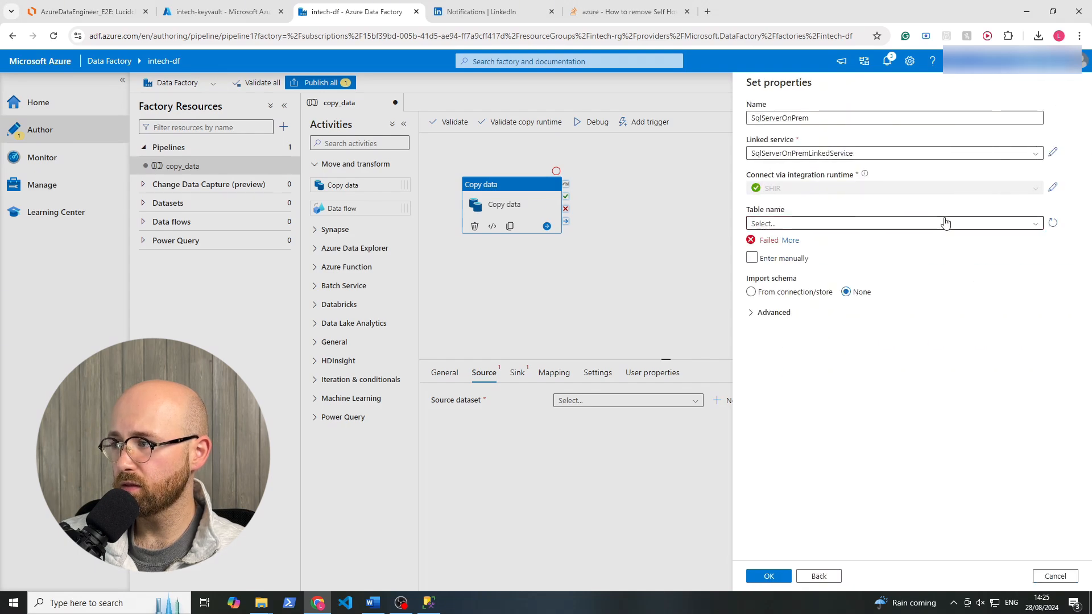
click(752, 312)
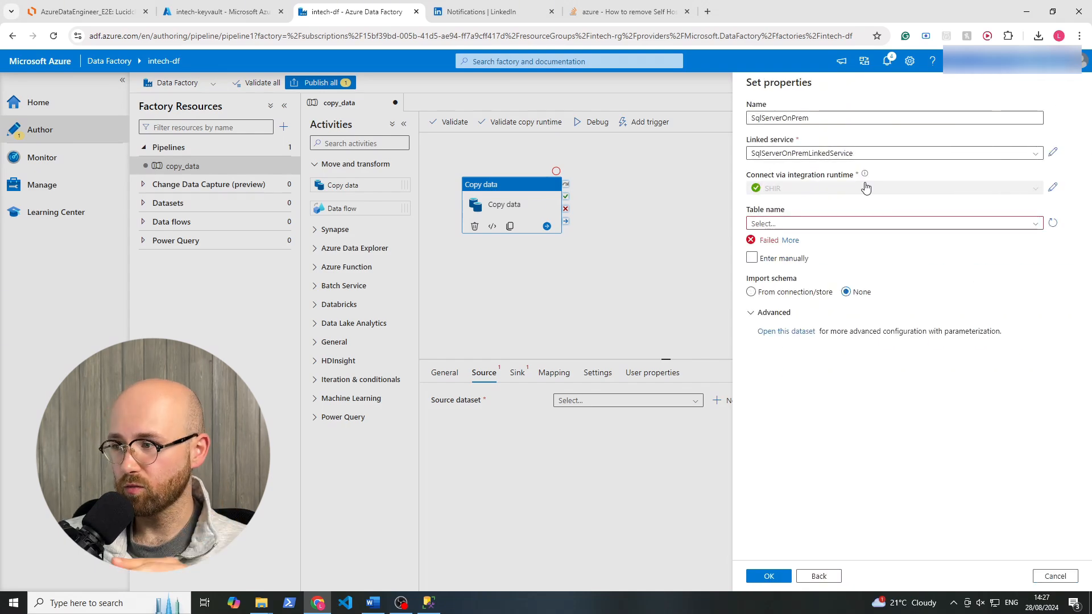
Reload the table names for the SqlServerOnPrem dataset and read through the connection error details.
drag(801, 242, 760, 222)
click(865, 223)
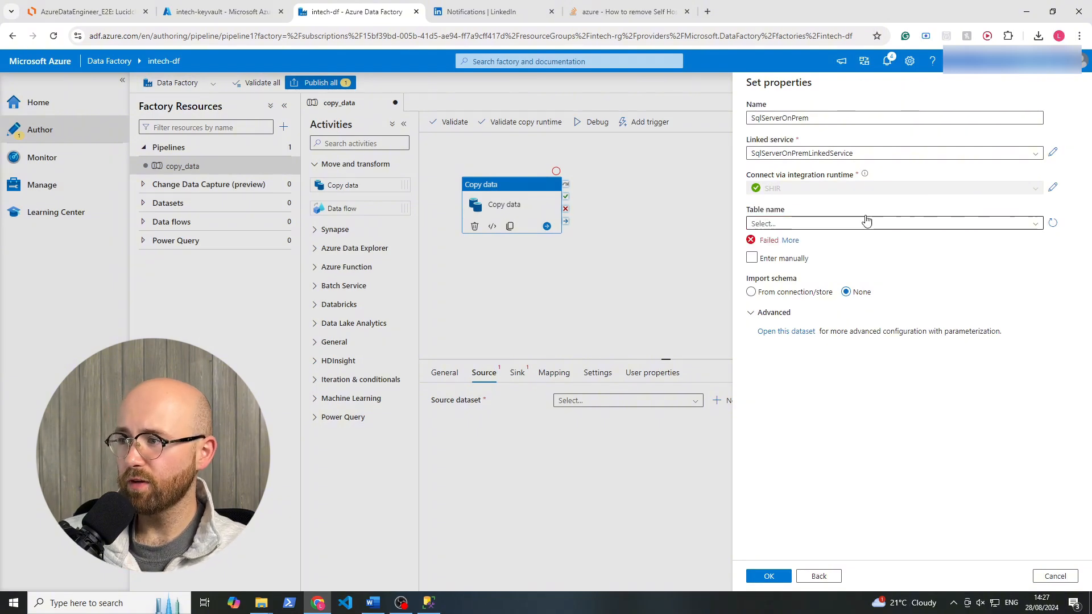
click(1037, 227)
click(1052, 223)
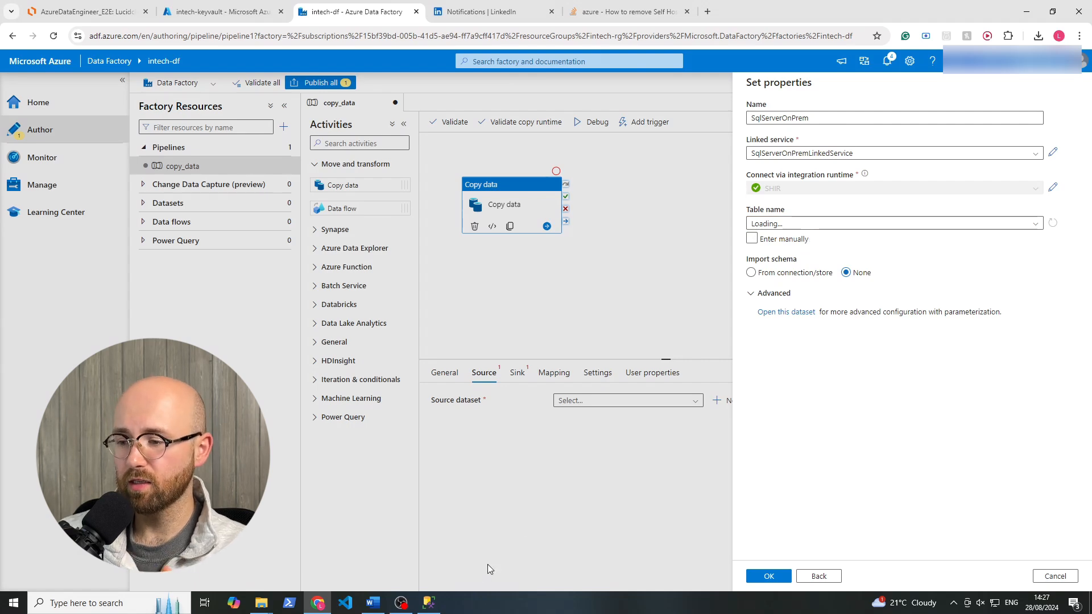
click(429, 603)
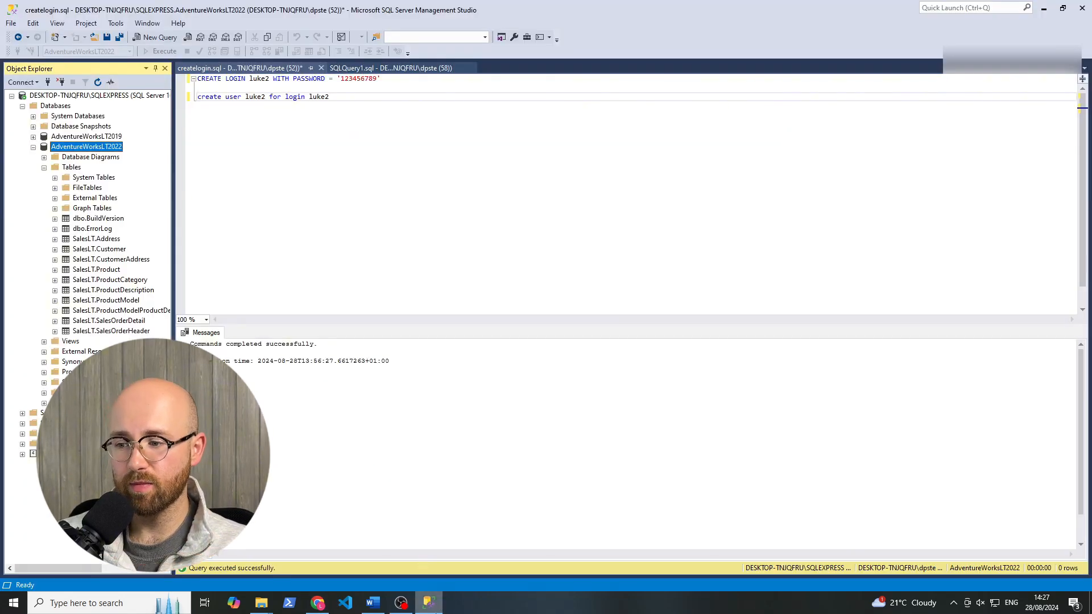
click(428, 603)
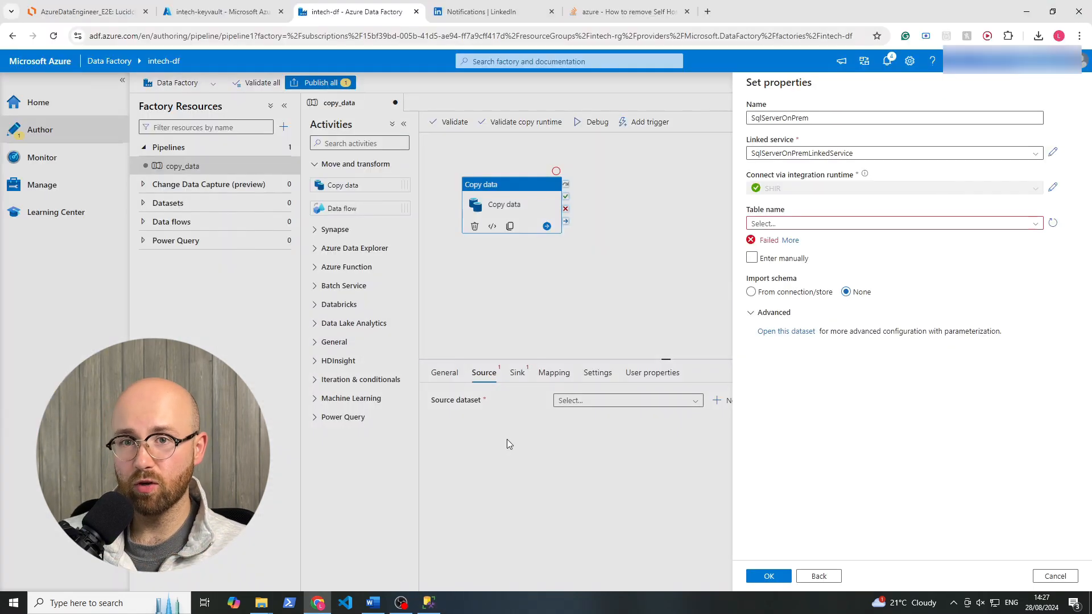
click(790, 240)
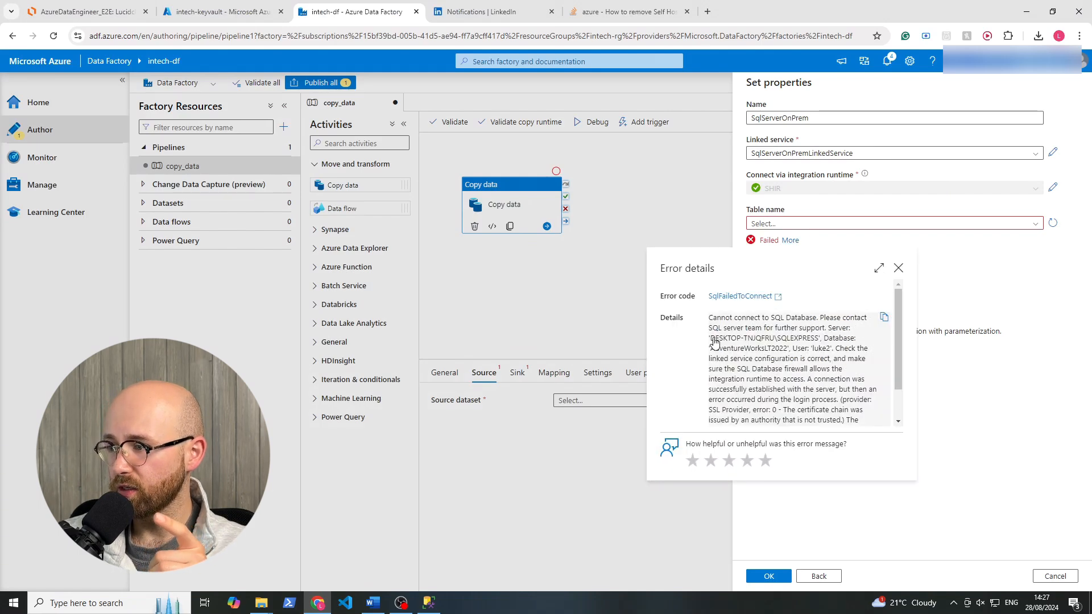
drag(737, 370, 808, 372)
click(819, 370)
scroll(838, 367, down, 1)
click(899, 269)
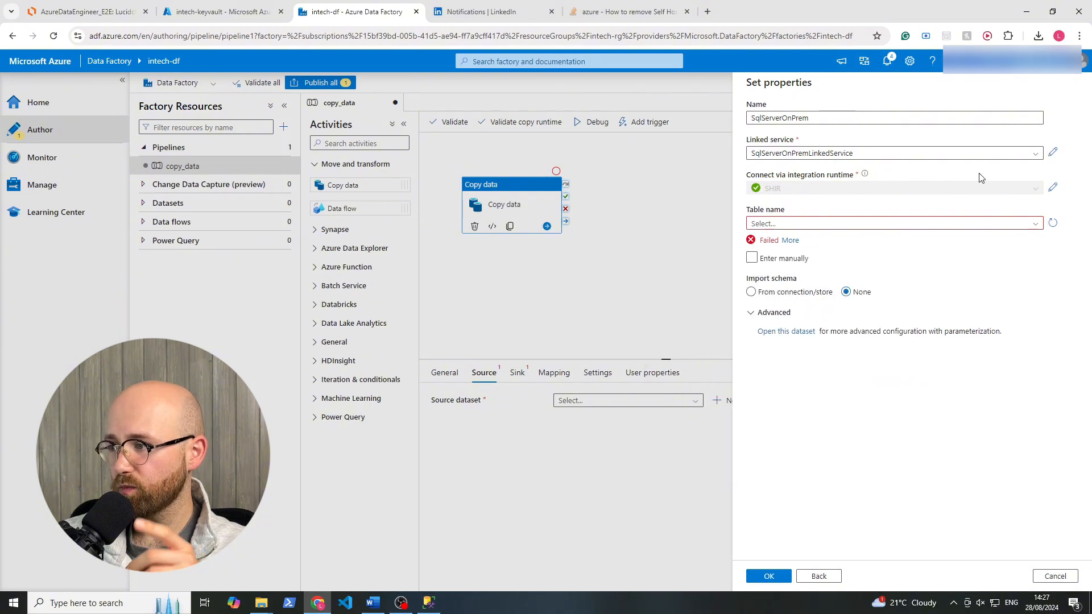
Edit SqlServerOnPremLinkedService to use Azure Key Vault with AzureKeyVault1 and the password secret, checking the secret names in intech-keyvault.
click(1053, 152)
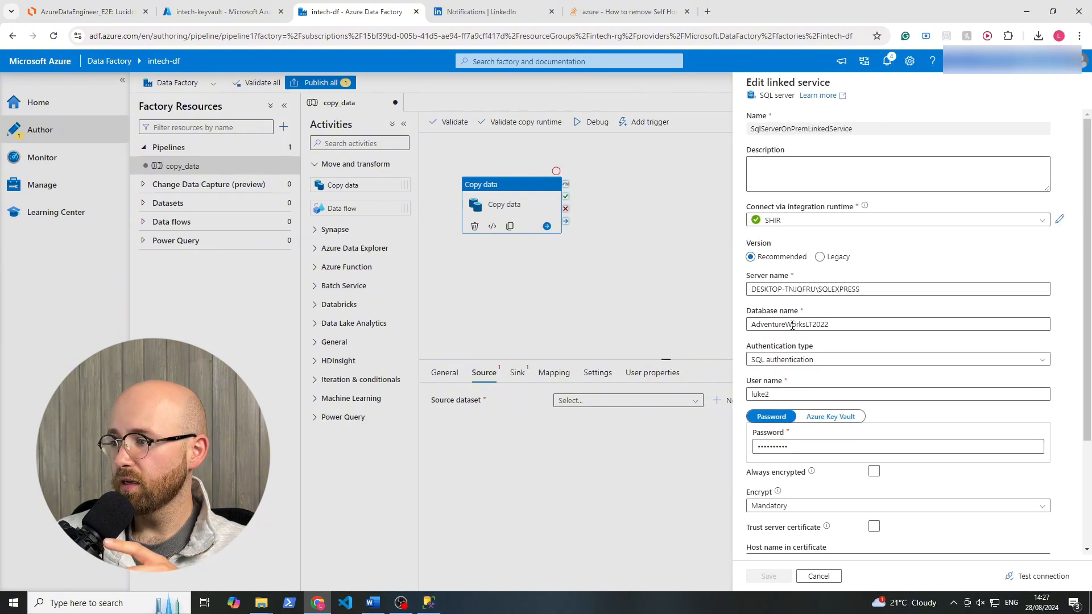
click(828, 418)
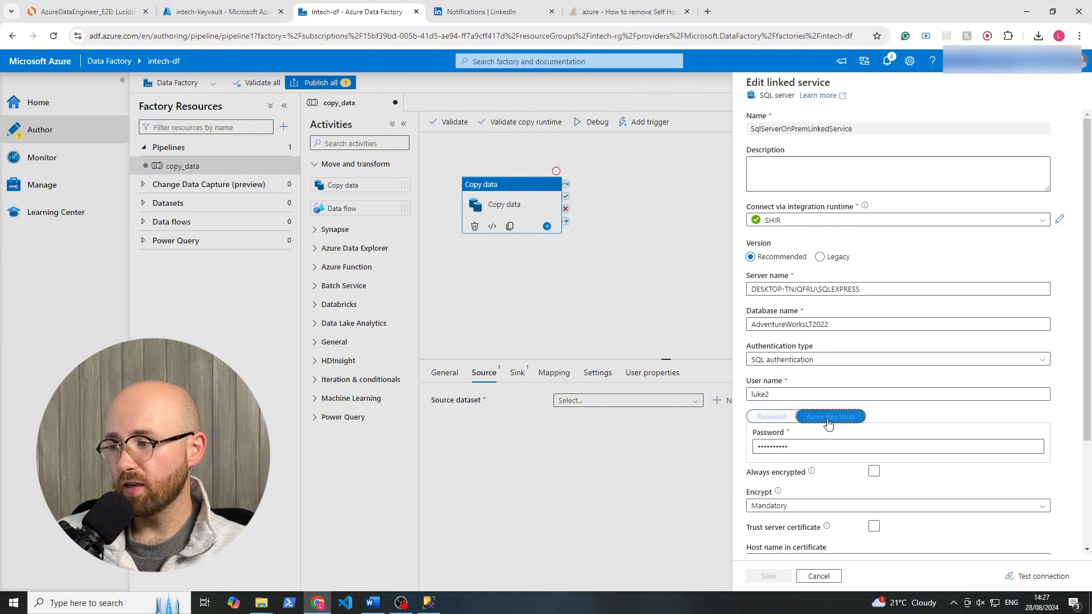
scroll(826, 422, down, 3)
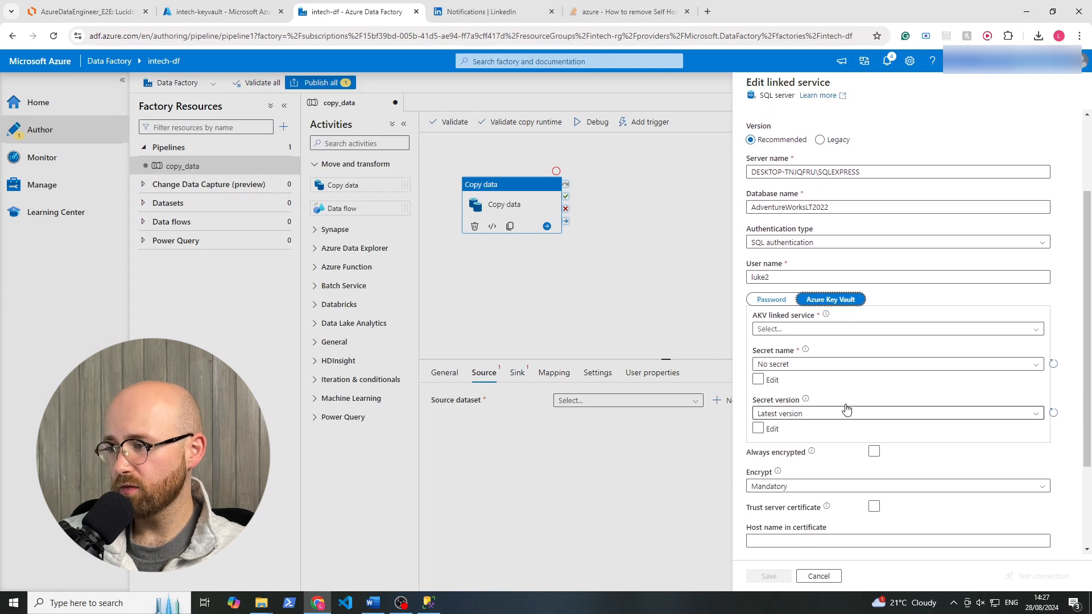
click(797, 276)
click(784, 329)
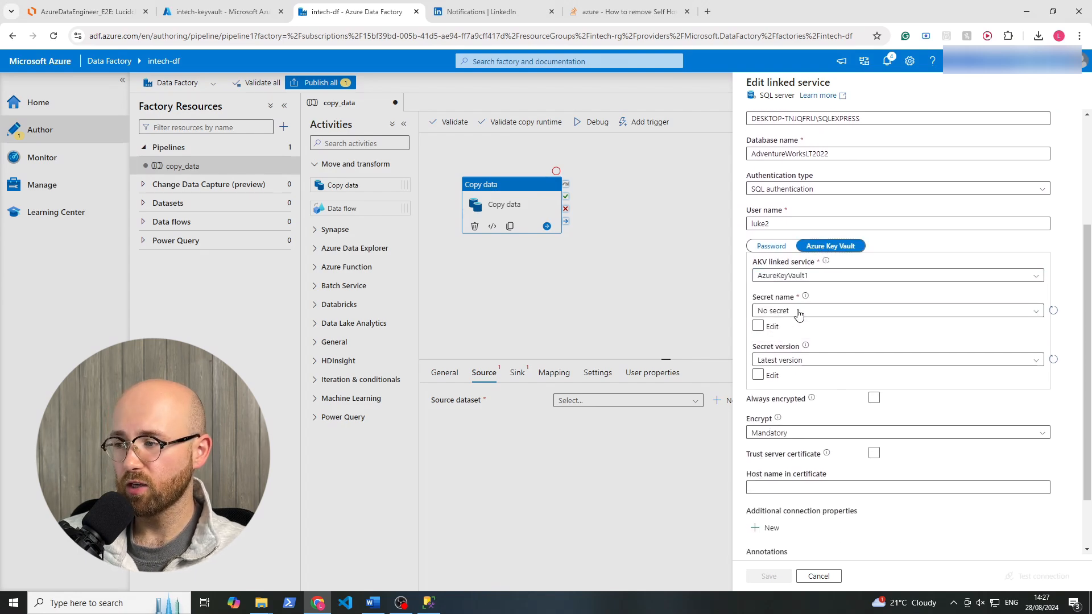
click(796, 311)
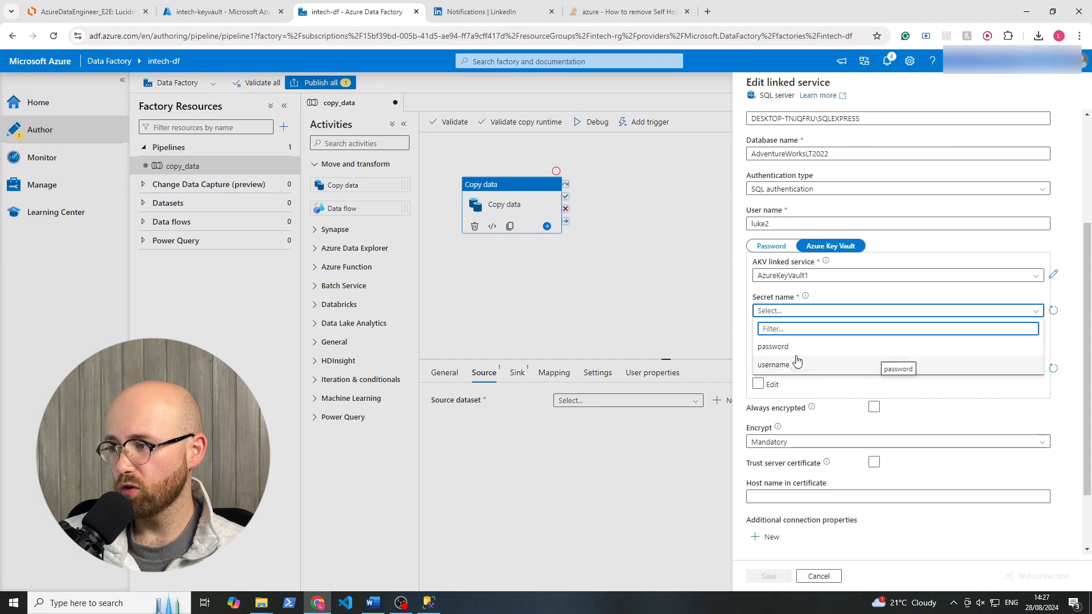
click(793, 347)
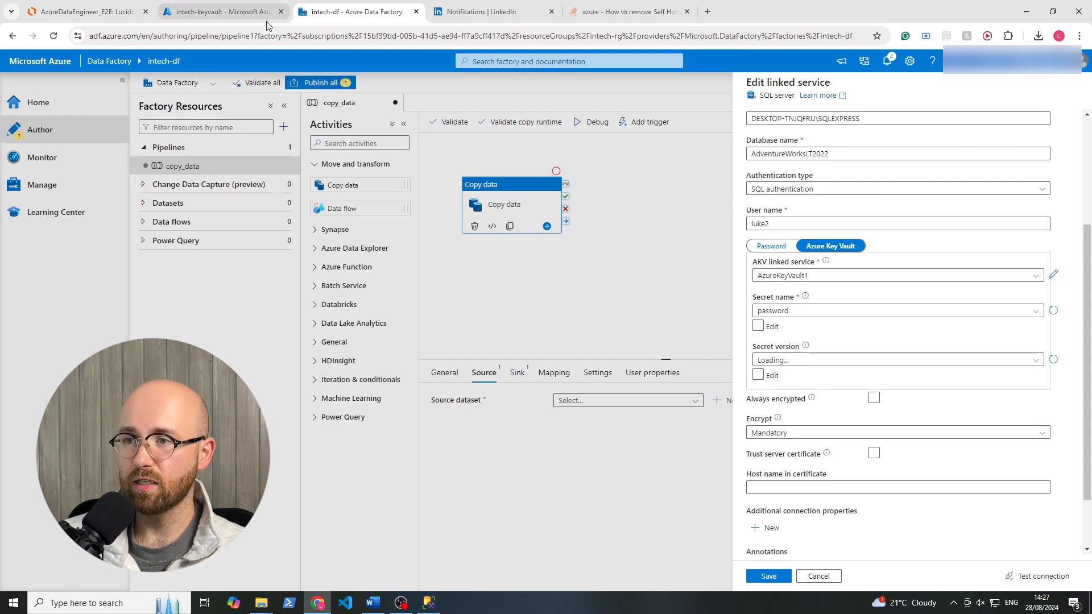
click(227, 12)
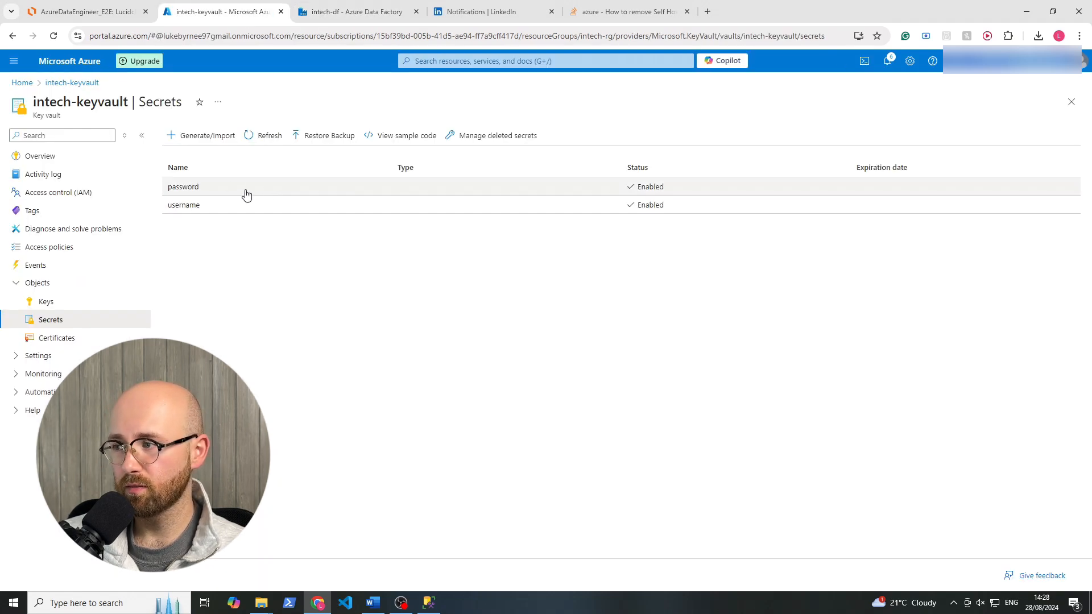
click(335, 13)
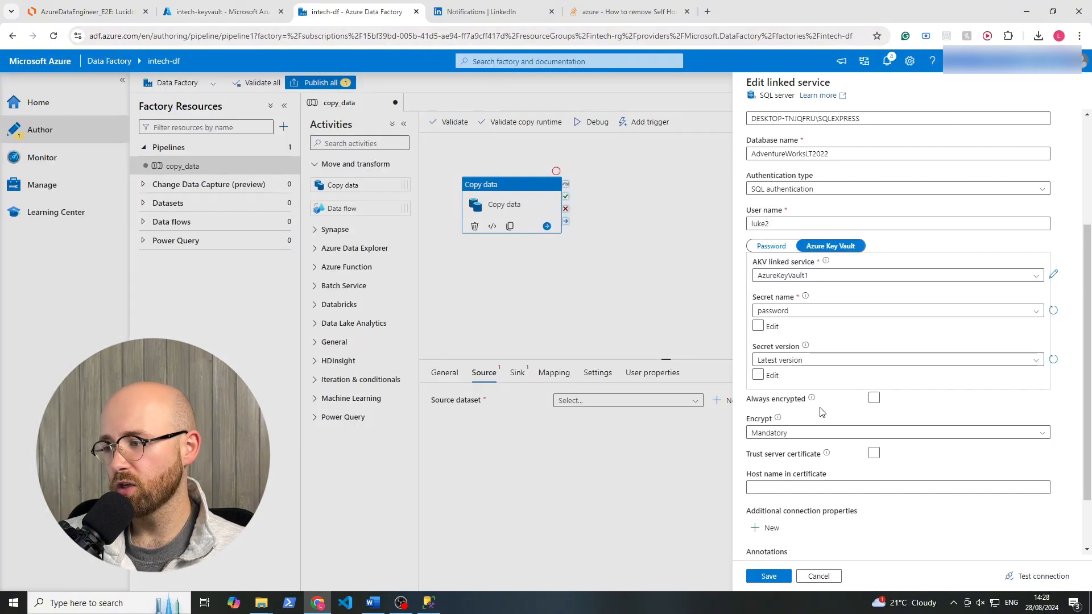
Set the linked service's encryption to Optional and save it.
scroll(776, 384, down, 1)
click(780, 378)
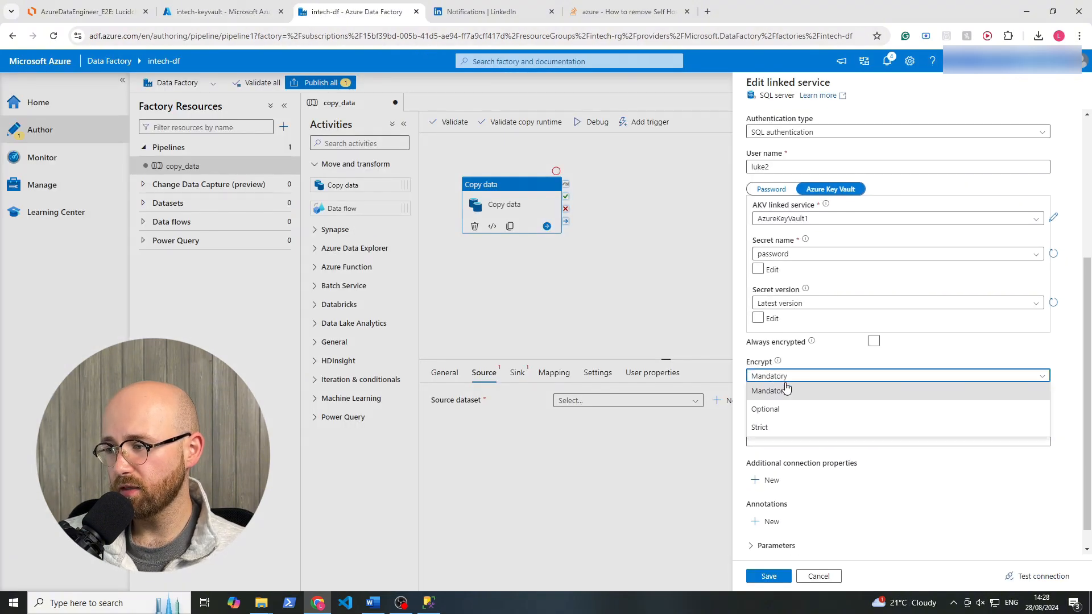
click(773, 415)
mouse_move(779, 364)
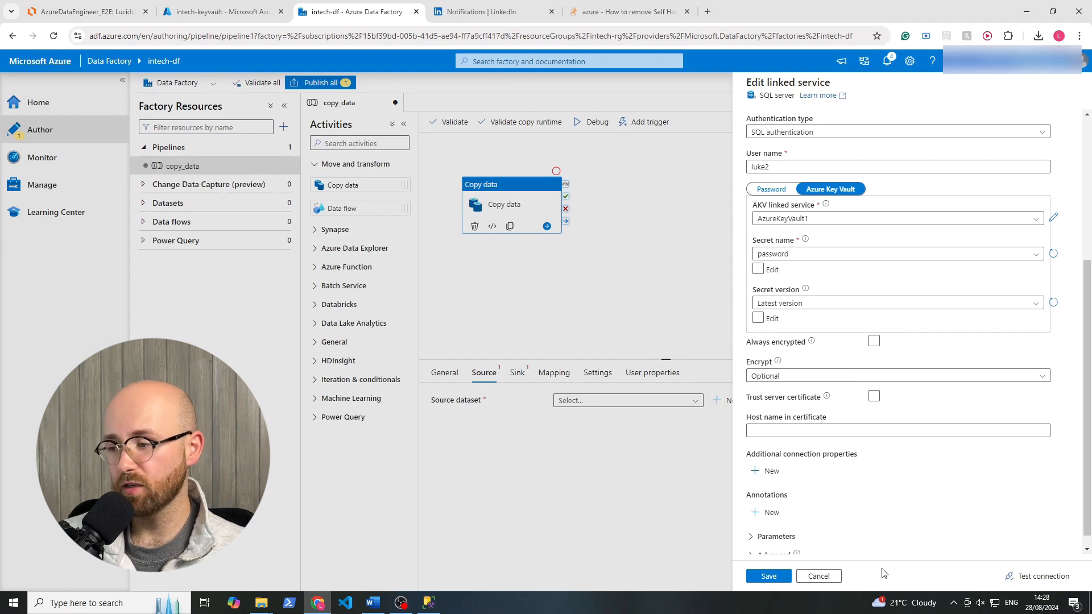
click(772, 576)
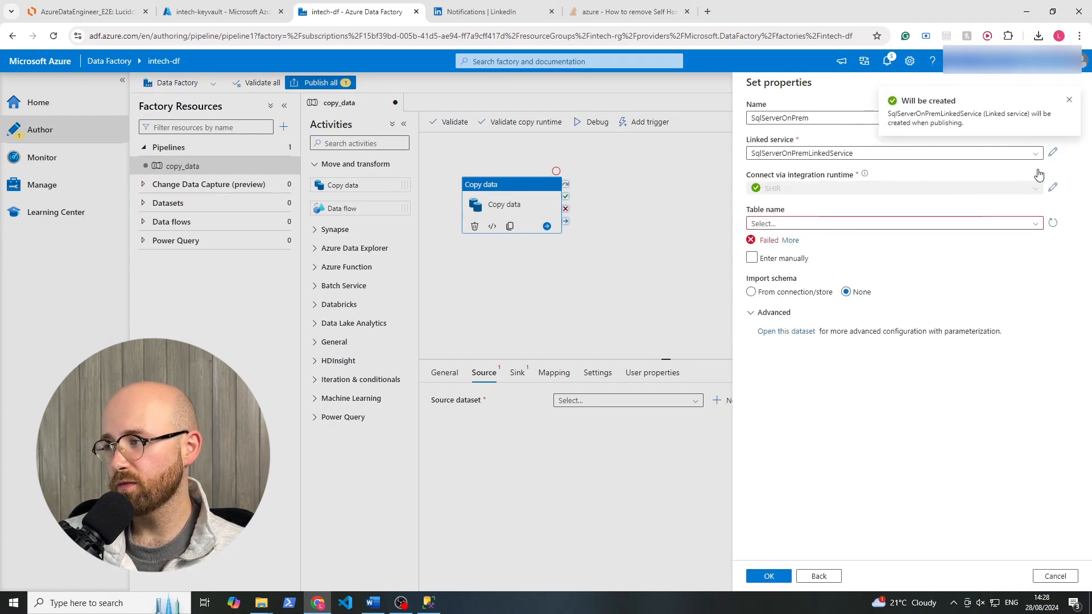
Reopen SqlServerOnPremLinkedService and test its connection.
click(1059, 155)
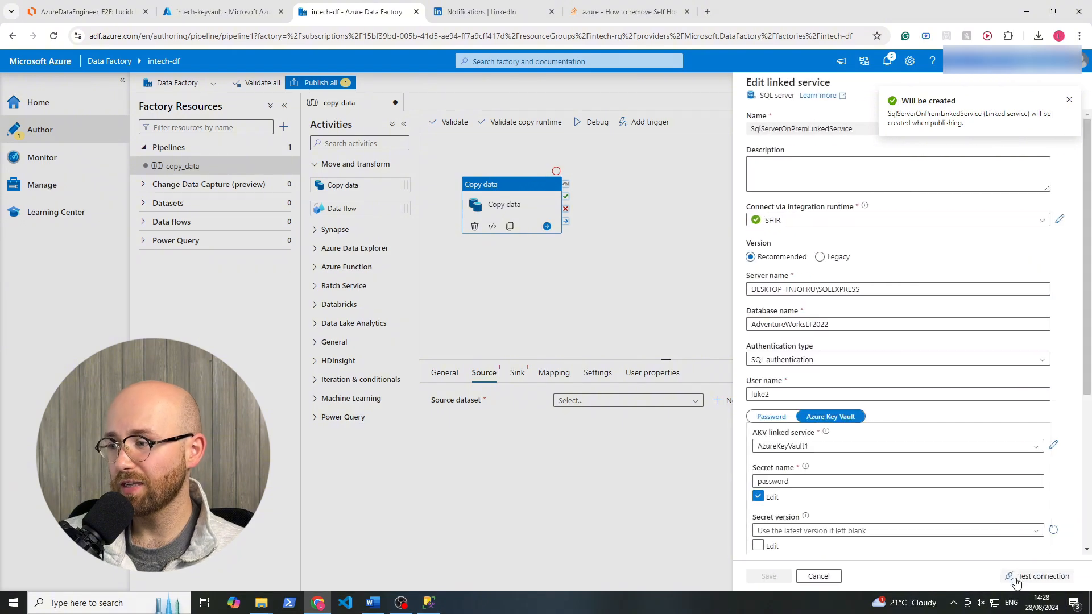
click(1016, 580)
scroll(1024, 449, down, 4)
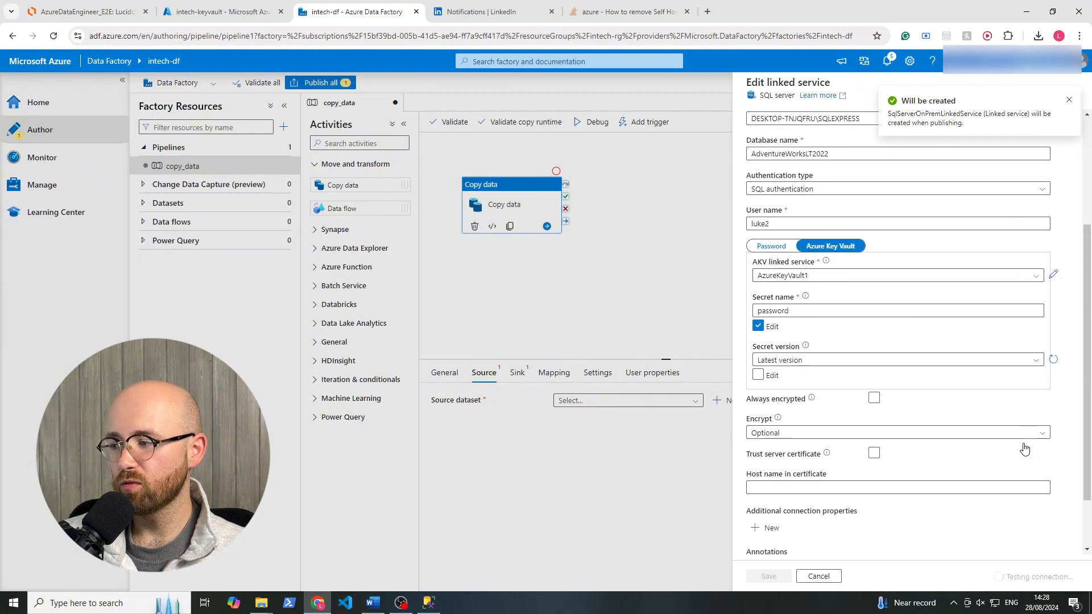
scroll(899, 354, up, 1)
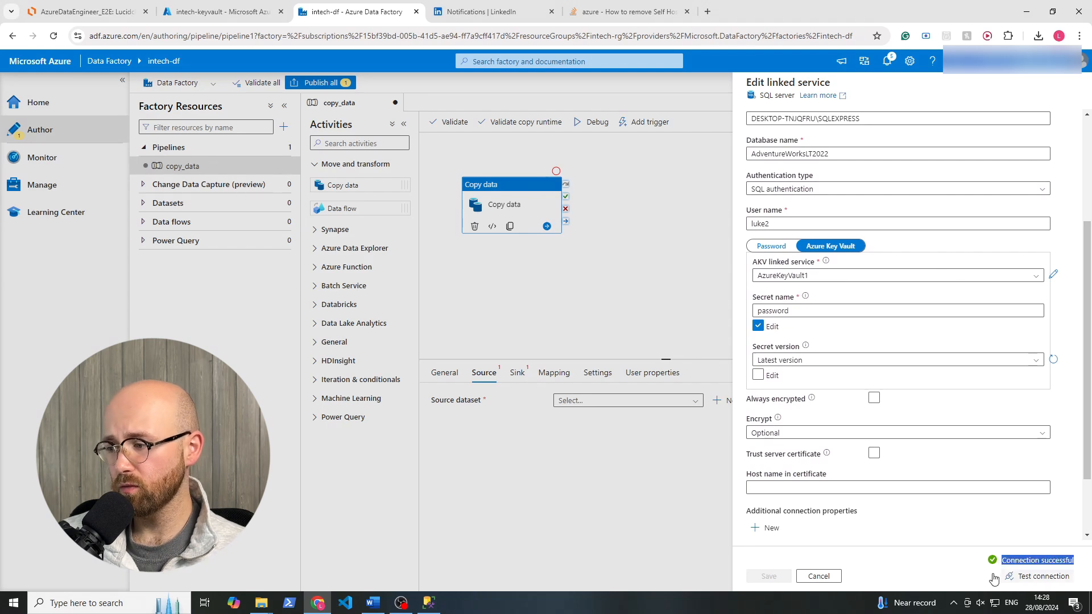
Try the linked service with Mandatory encryption and test the connection.
click(795, 443)
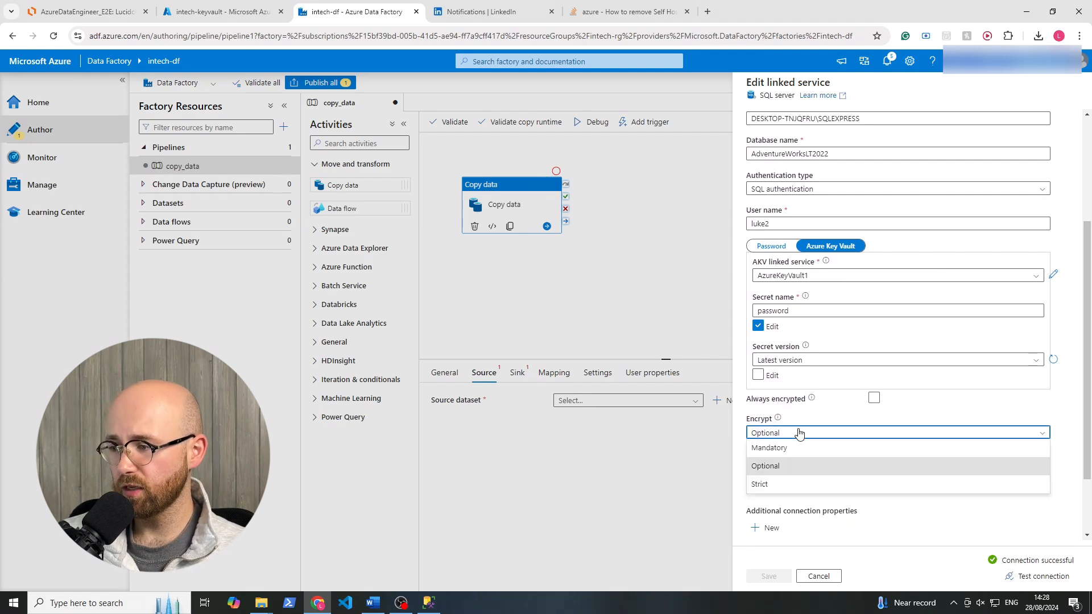
click(794, 449)
click(1019, 577)
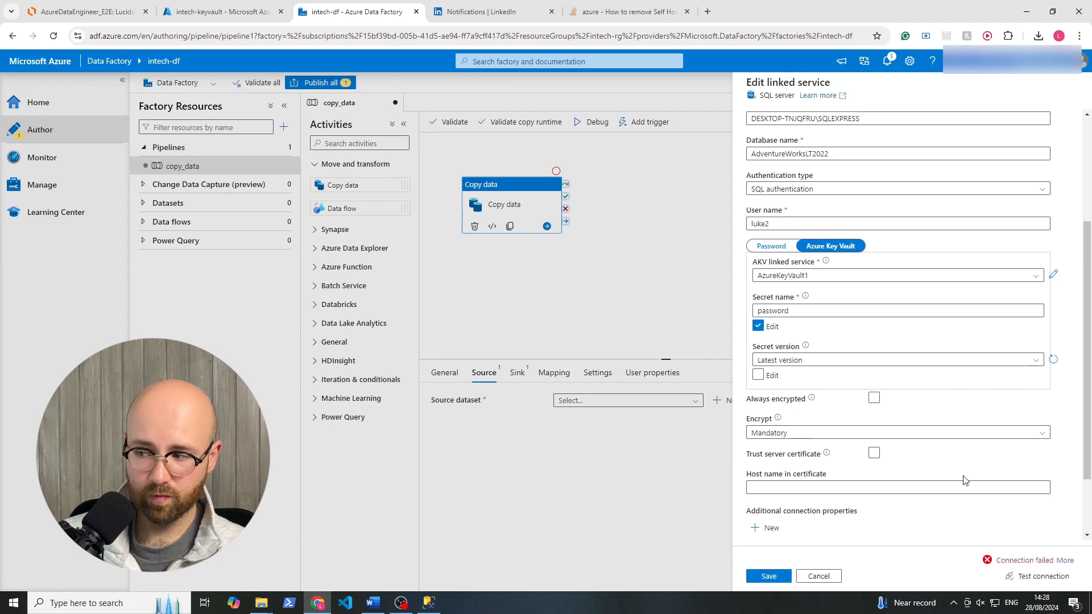
Set the linked service's encryption back to Optional, retest the connection and save the linked service.
click(812, 441)
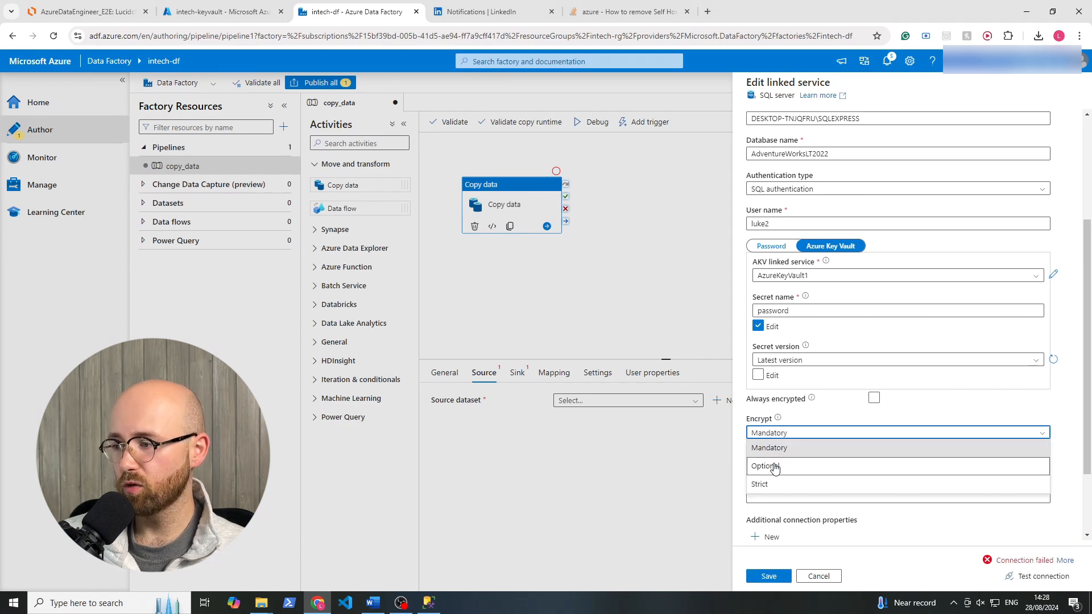
click(799, 463)
click(1028, 574)
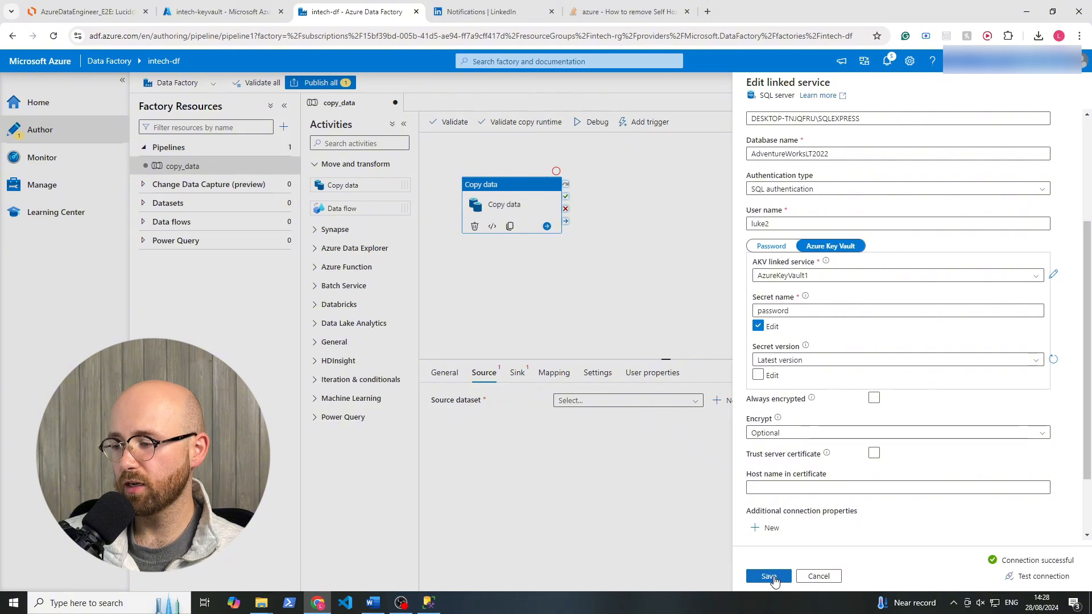
click(772, 578)
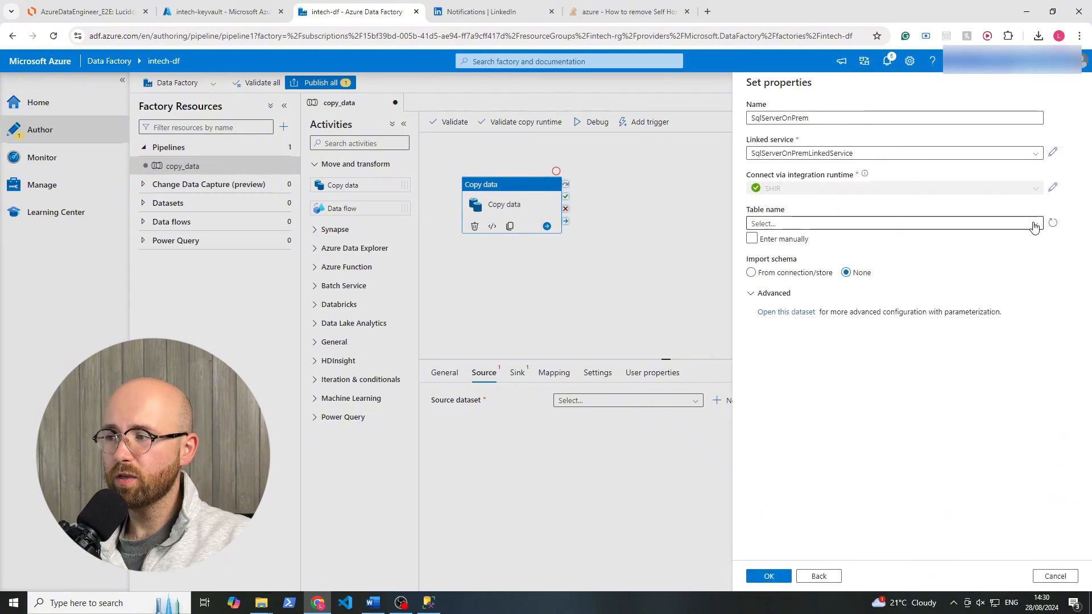
Check the SqlServerOnPrem dataset's table list, and switch to SQL Server Management Studio to look at the AdventureWorksLT2022 tables and login script.
click(1035, 223)
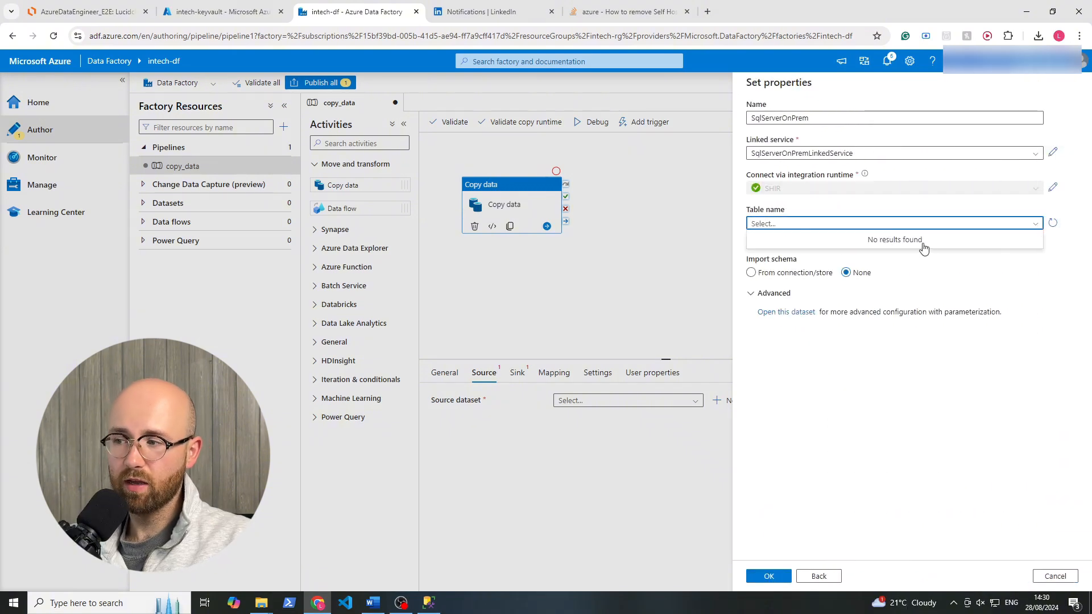
click(429, 602)
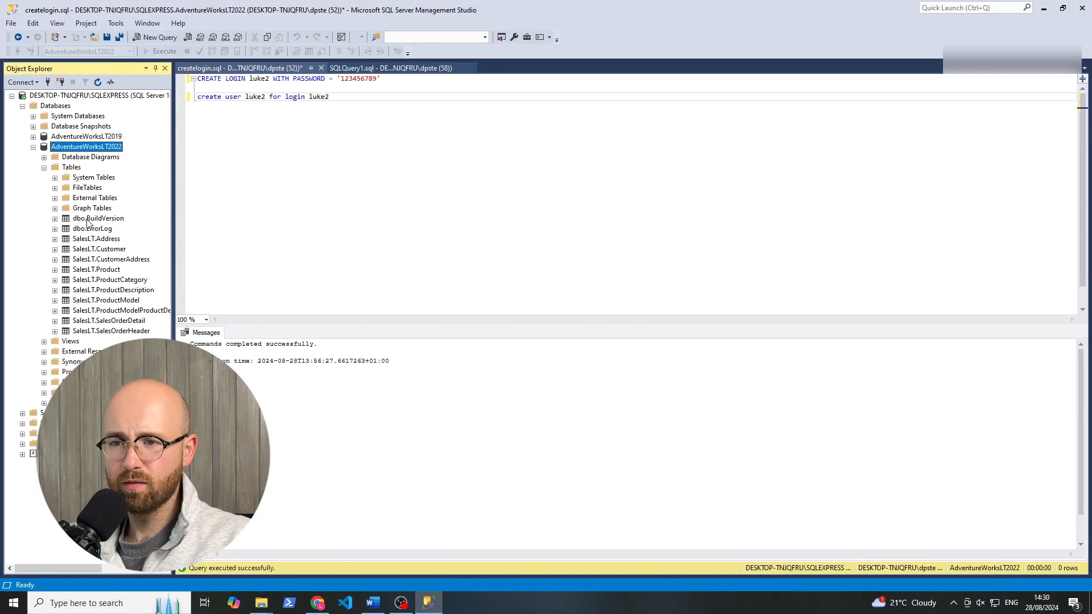
click(91, 219)
click(321, 98)
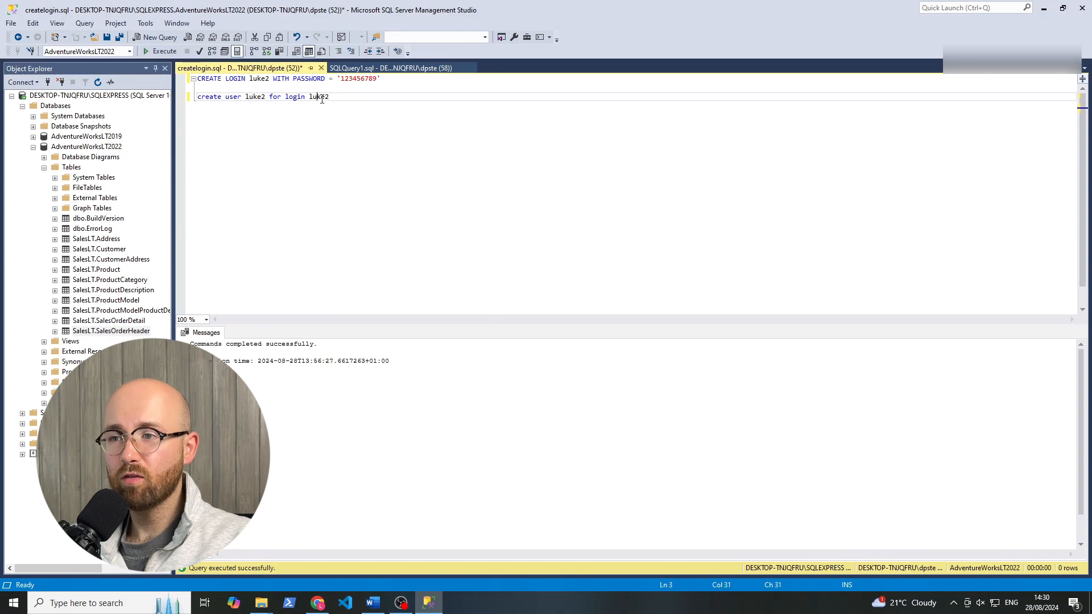
Replace the createlogin.sql script with the statement USE AdventureWorksLT2022; followed by a blank line.
drag(329, 101, 206, 73)
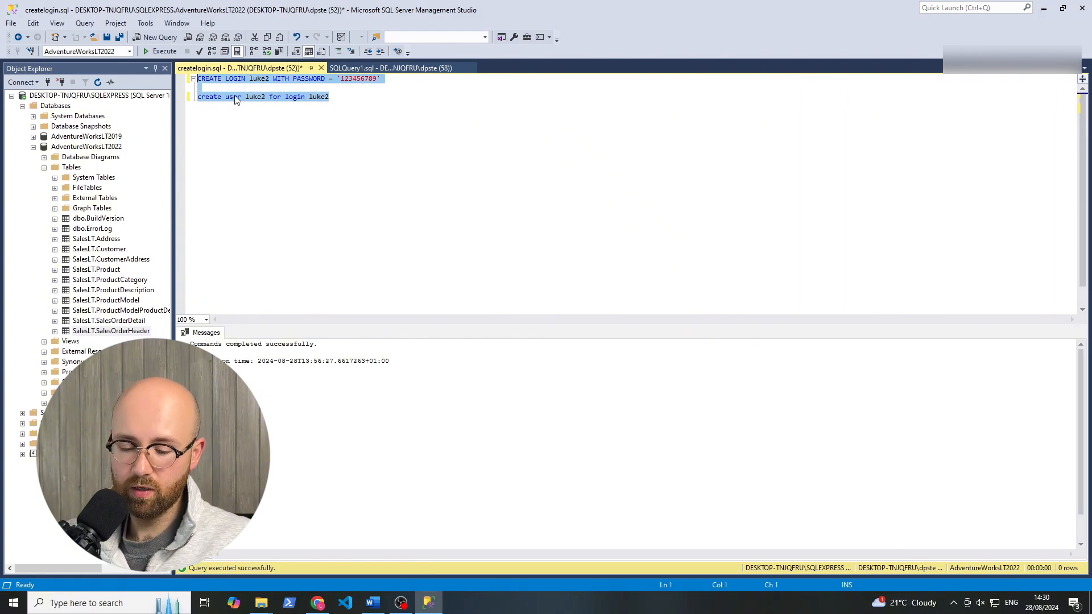
text(USE Ad)
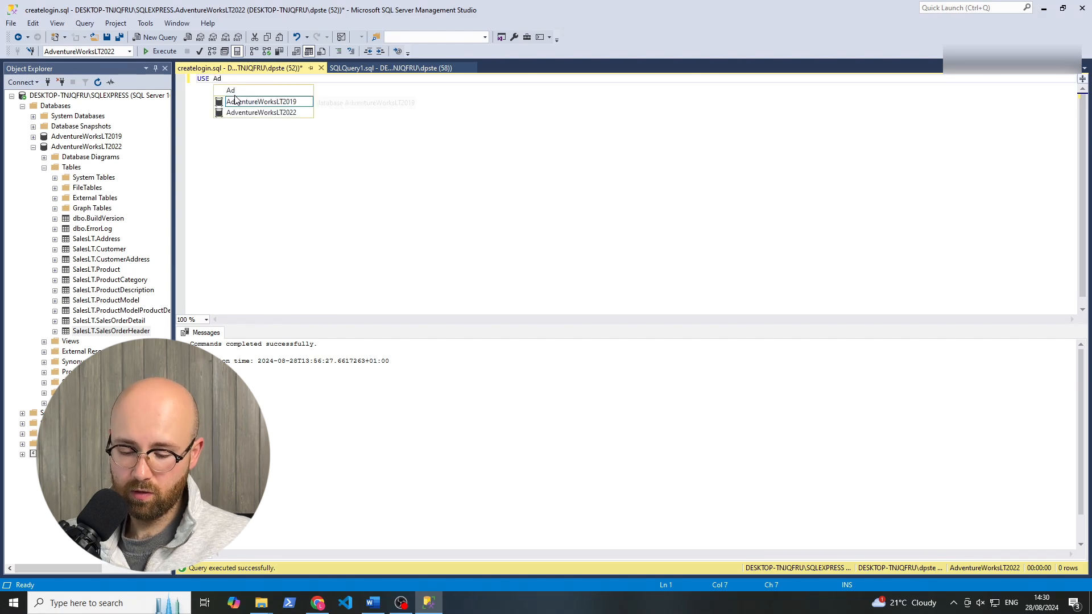
text(venture)
click(235, 100)
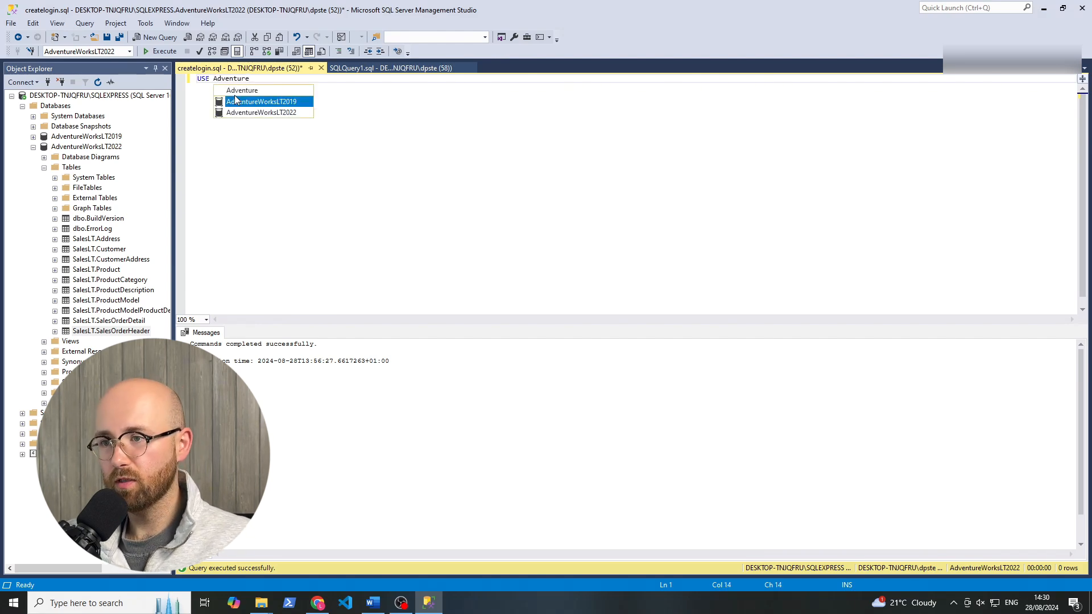
key(Down)
key(Tab)
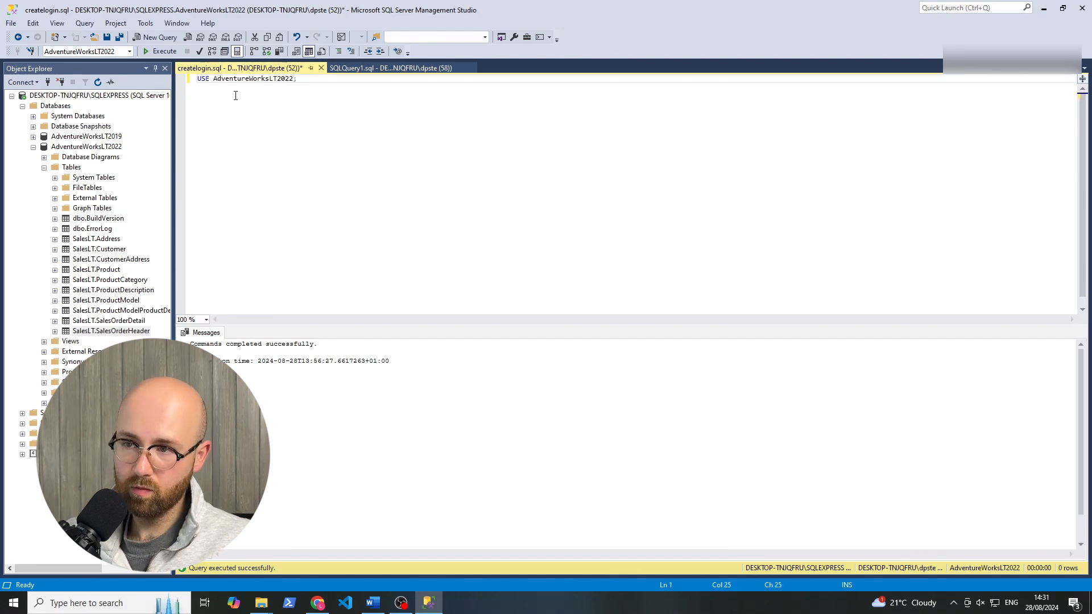
key(Return)
key(Return)
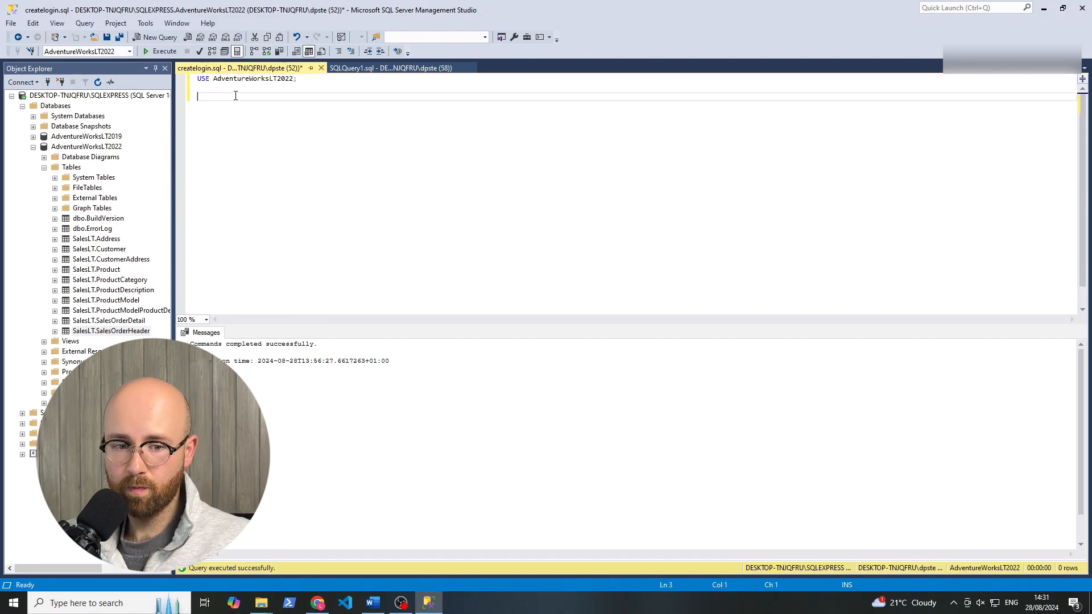
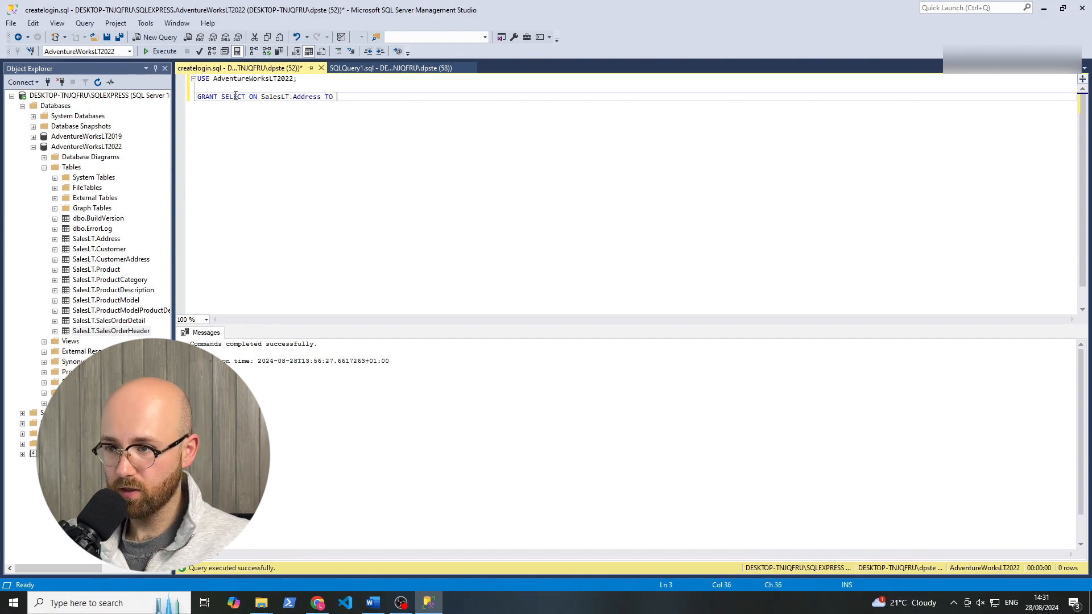
Finish and execute the statement granting SELECT on SalesLT.Address to the SQL login in AdventureWorksLT2022.
text(ke2)
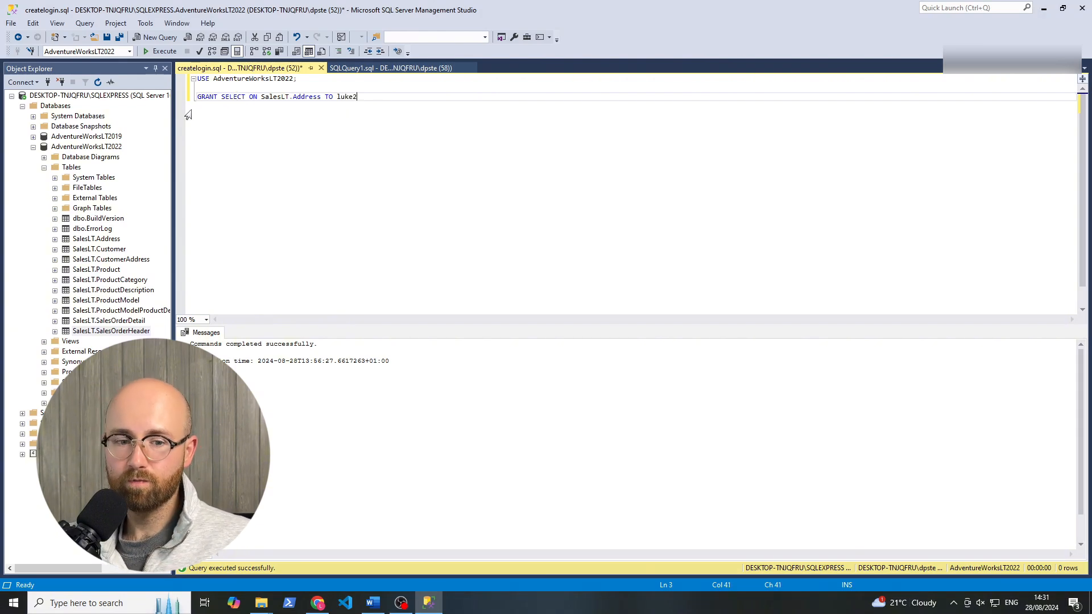
click(86, 147)
click(217, 98)
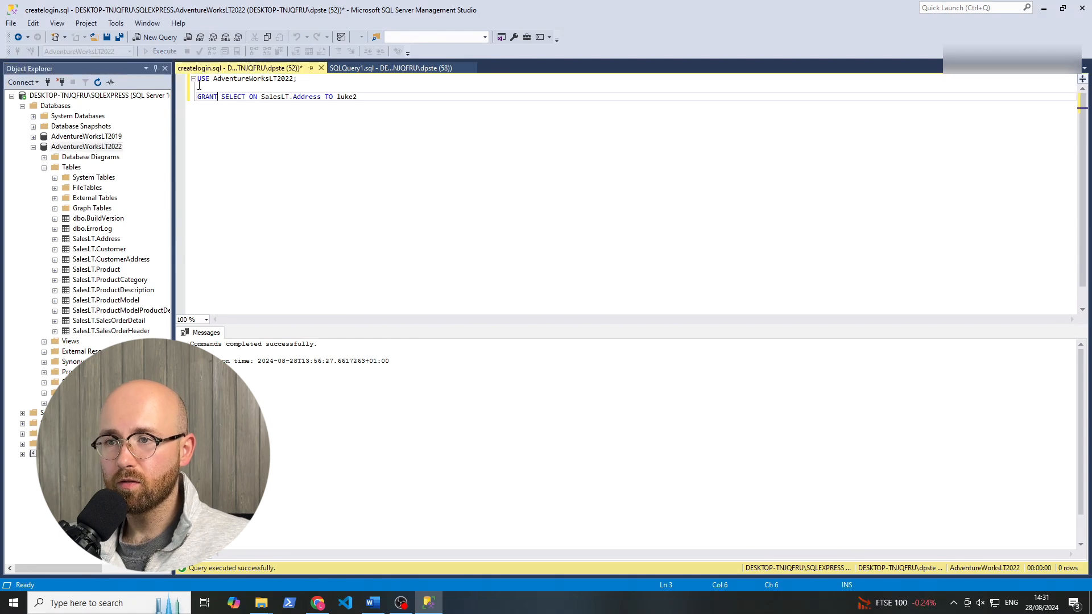
click(153, 52)
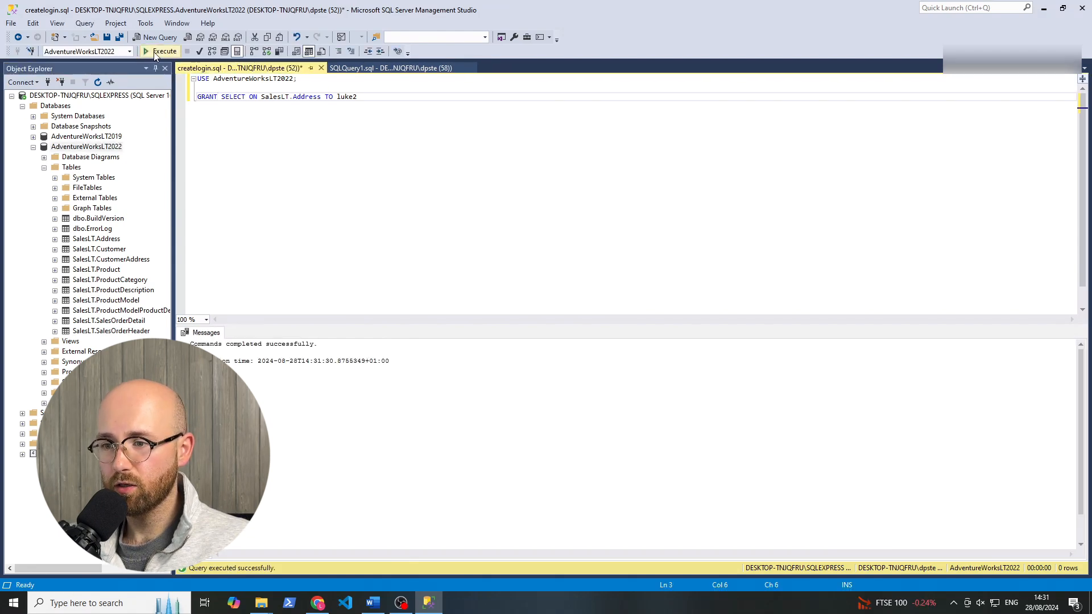
Switch back to Azure Data Factory, set the SqlServerOnPrem dataset's table to SalesLT.Address and create the dataset.
click(317, 603)
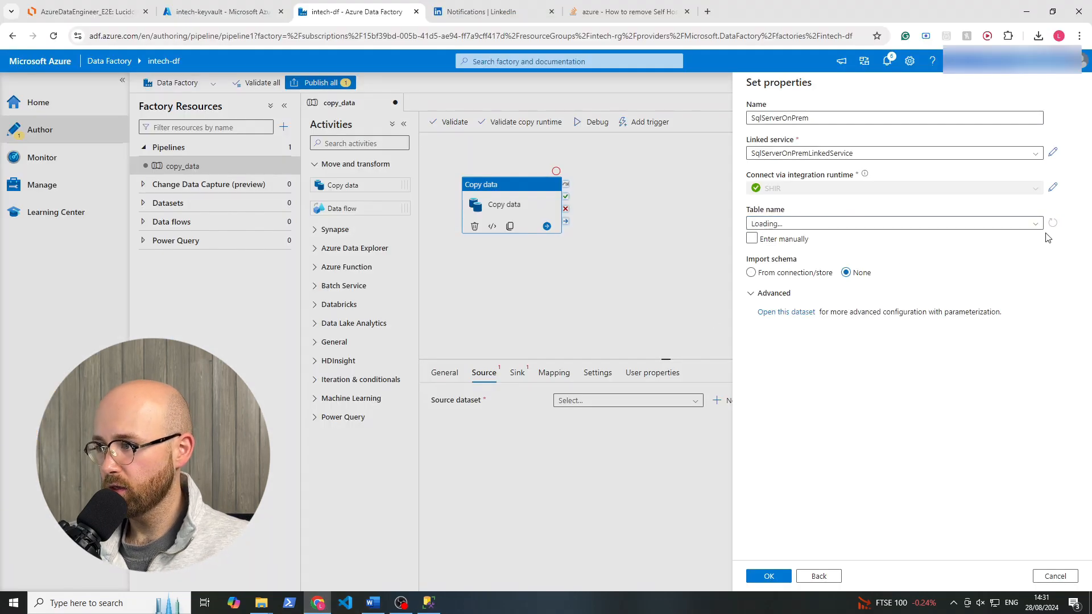
click(1032, 225)
click(1031, 224)
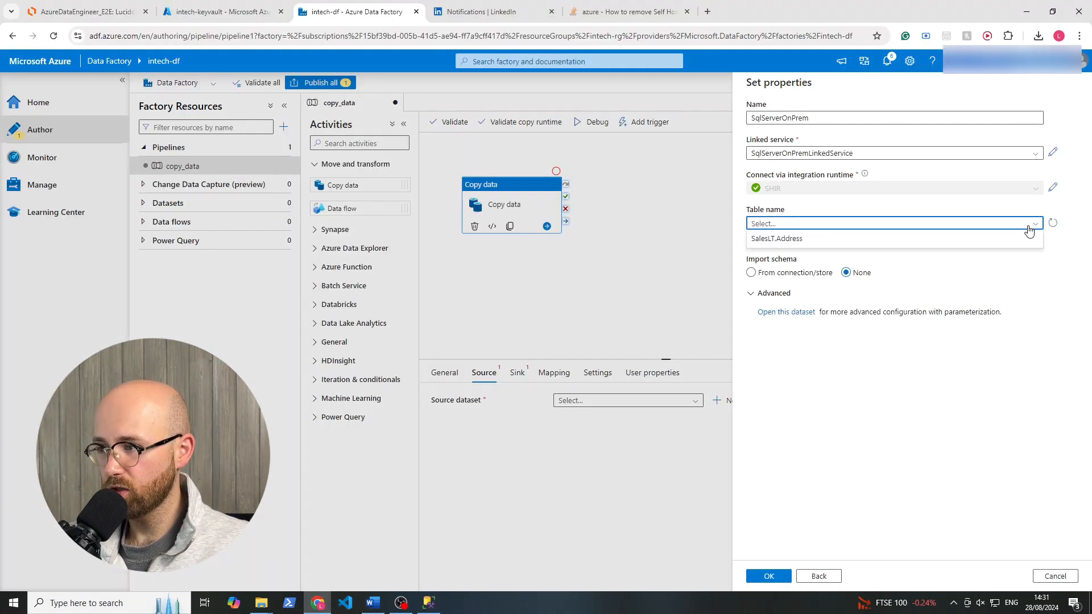
click(828, 239)
click(760, 580)
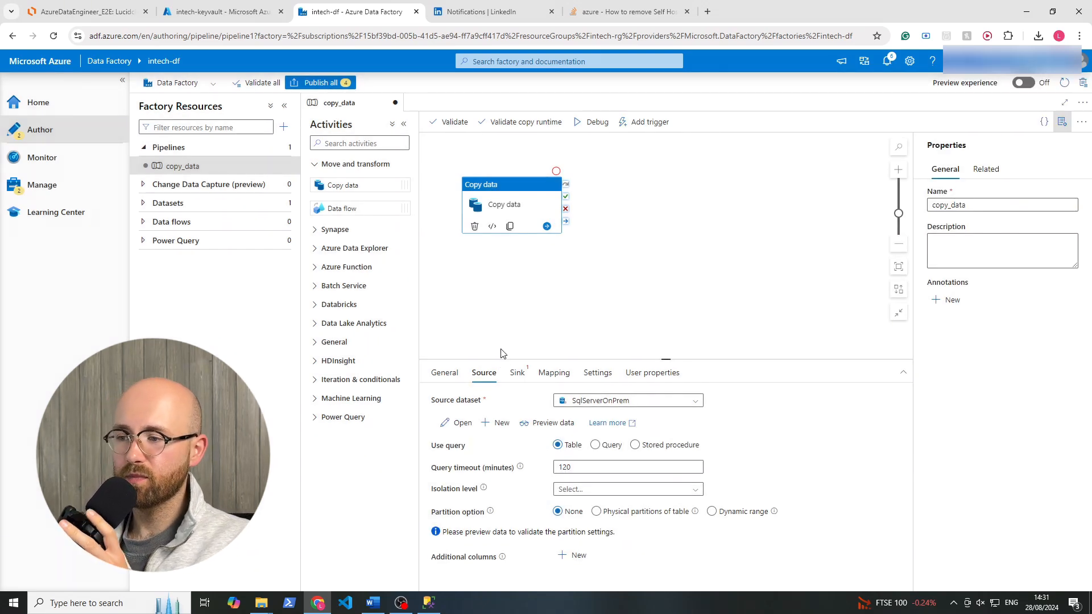
Review the AzureDataEngineer_E2E architecture diagram in Lucidchart and check the existing datasets offered as the copy activity's sink.
click(108, 11)
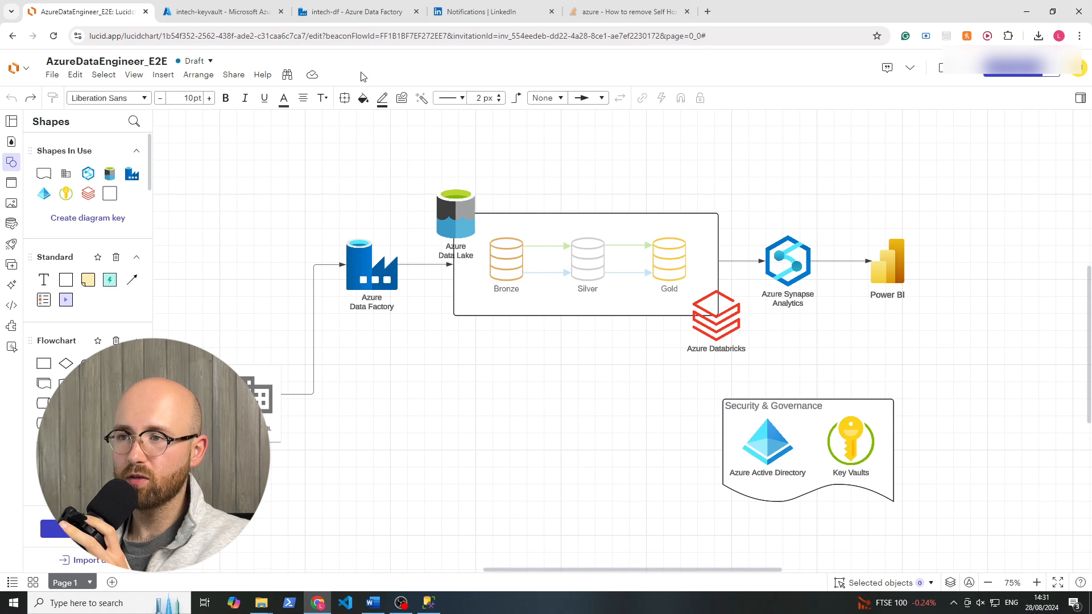
click(379, 12)
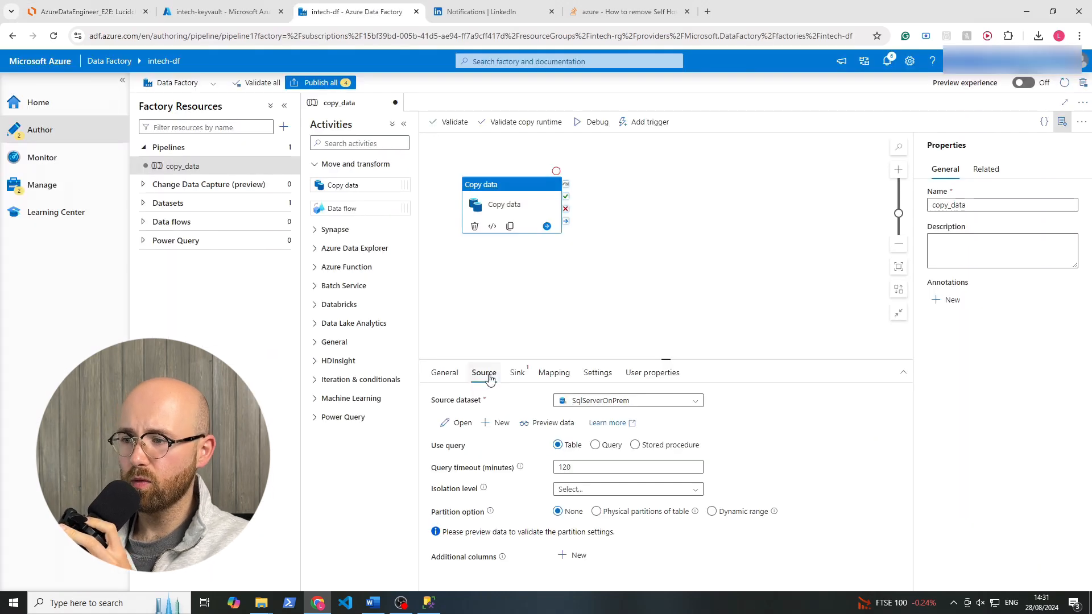
click(517, 373)
click(695, 402)
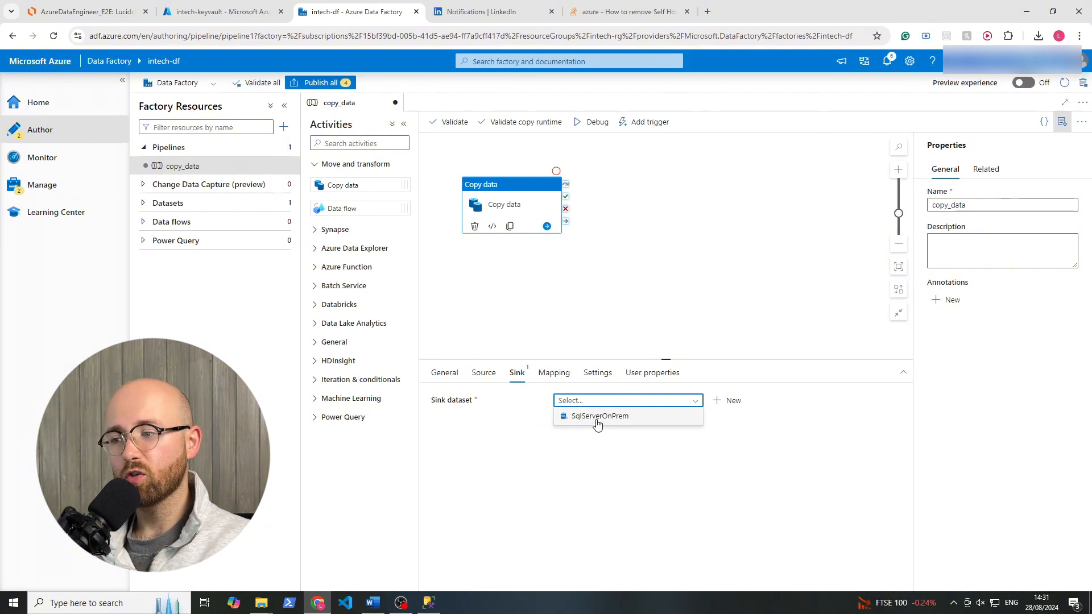
click(489, 447)
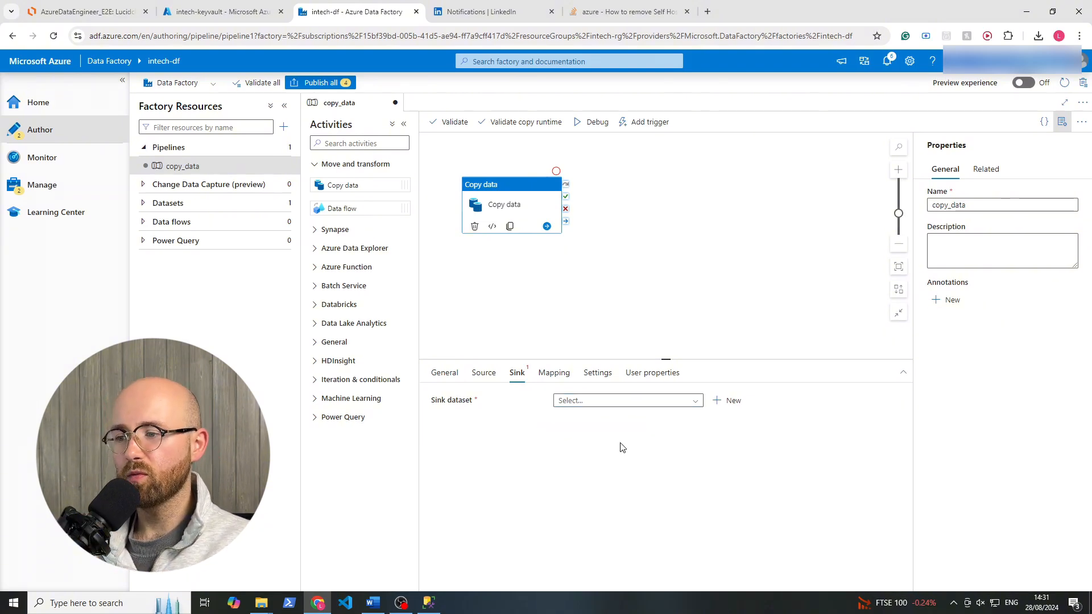
Start a new sink dataset for the copy activity on Azure Data Lake Storage Gen2 in Parquet format.
click(733, 401)
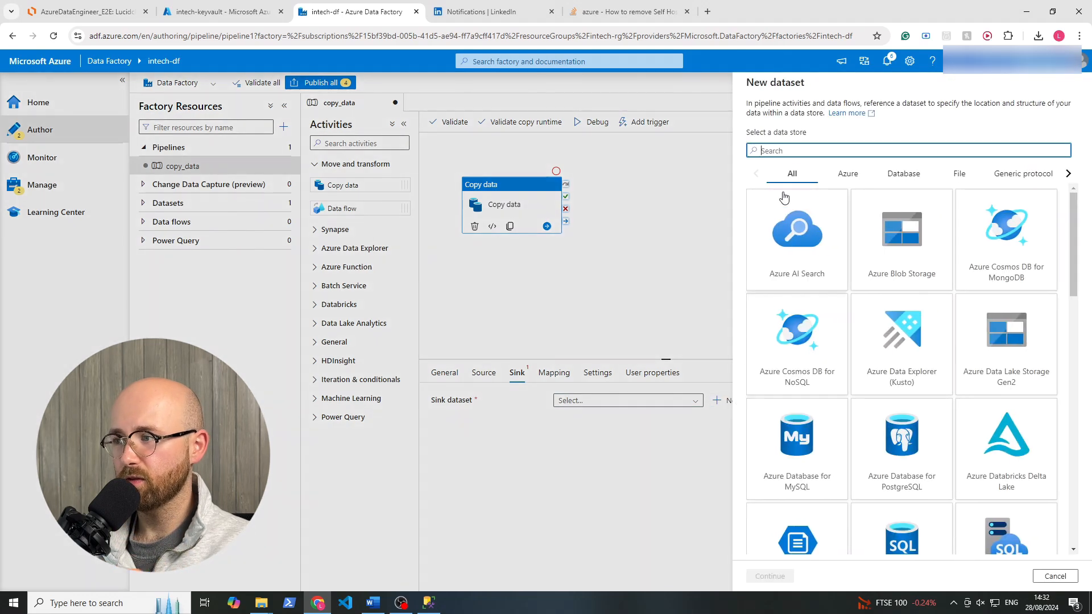
text(adt)
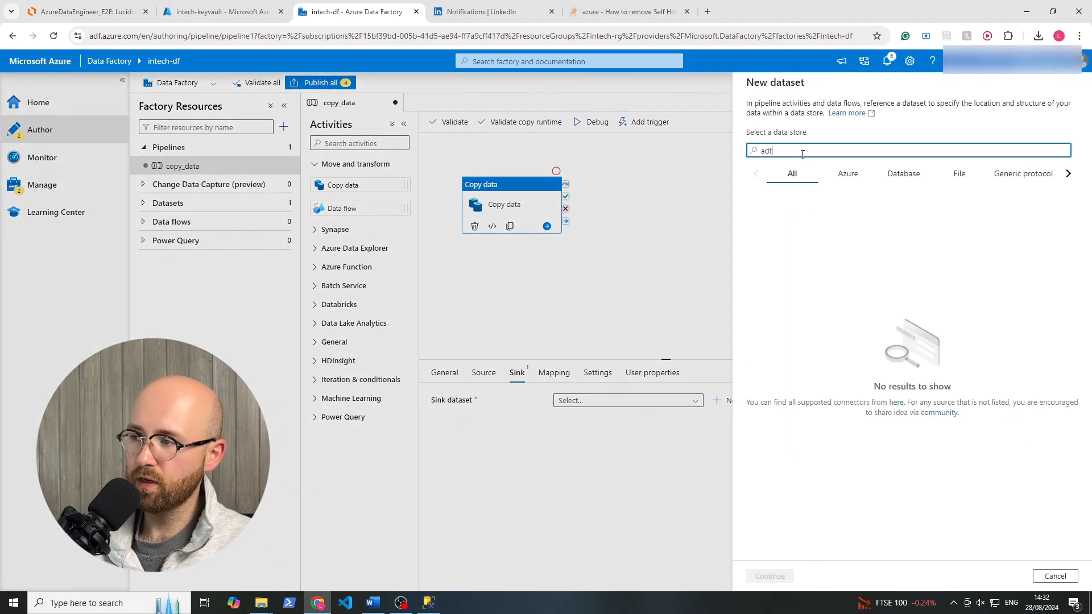
key(BackSpace)
key(BackSpace)
key(BackSpace)
text(data)
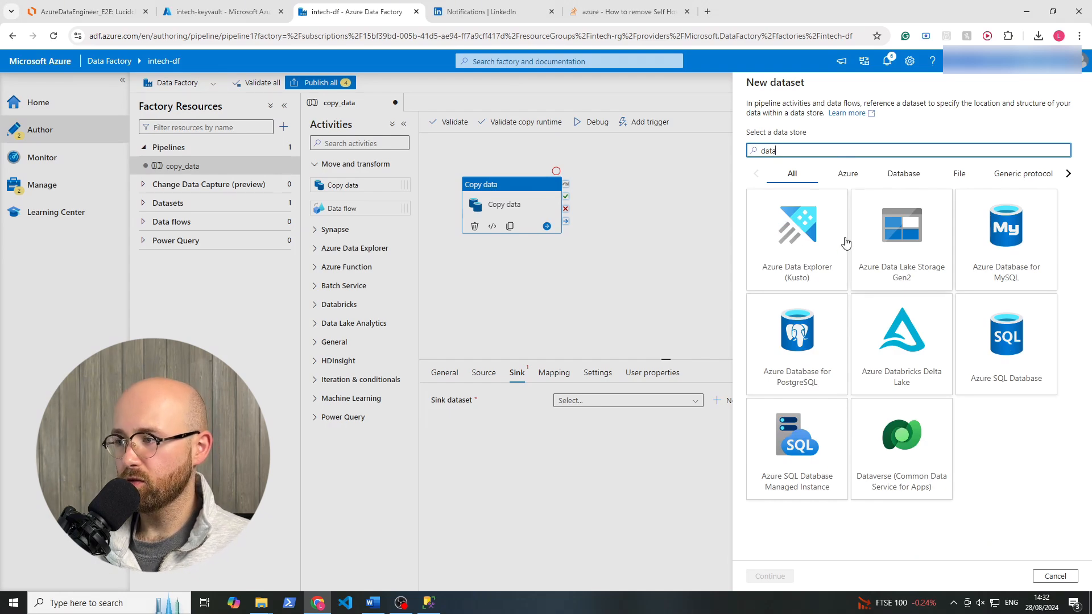
click(912, 277)
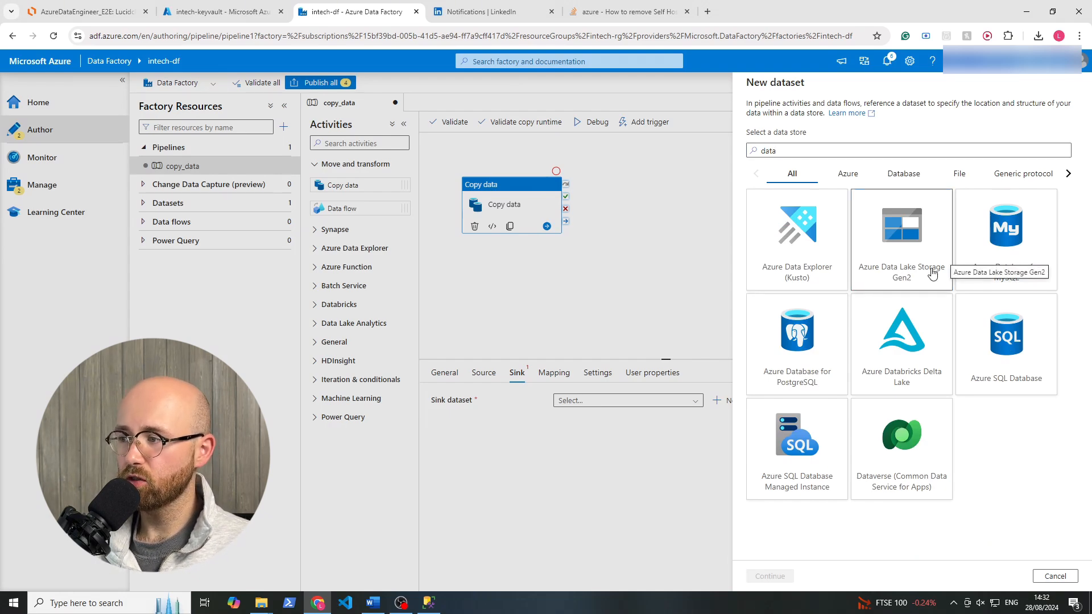
click(782, 576)
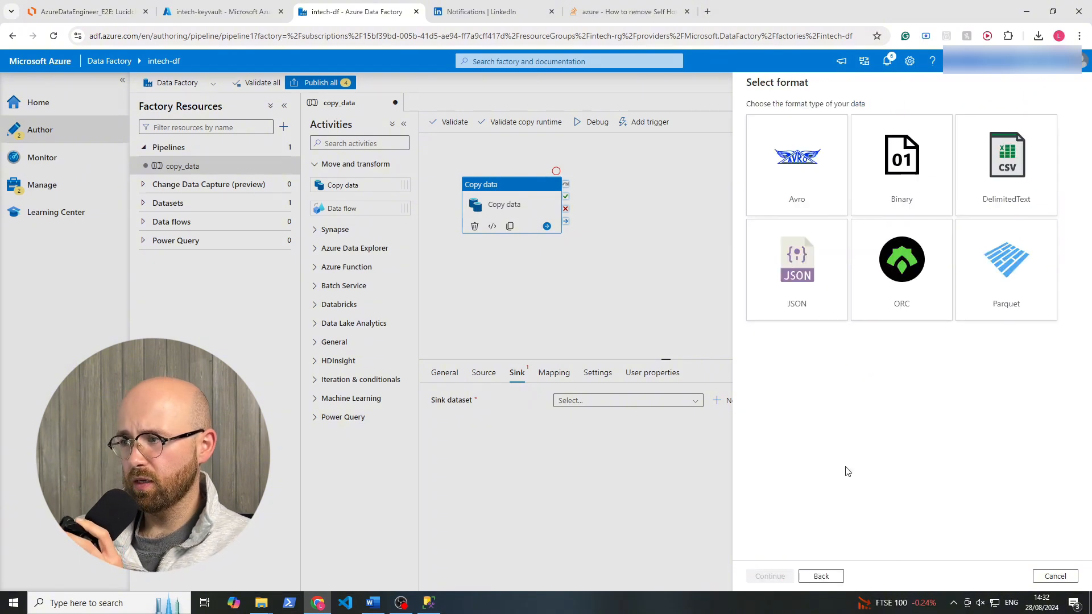
click(1016, 287)
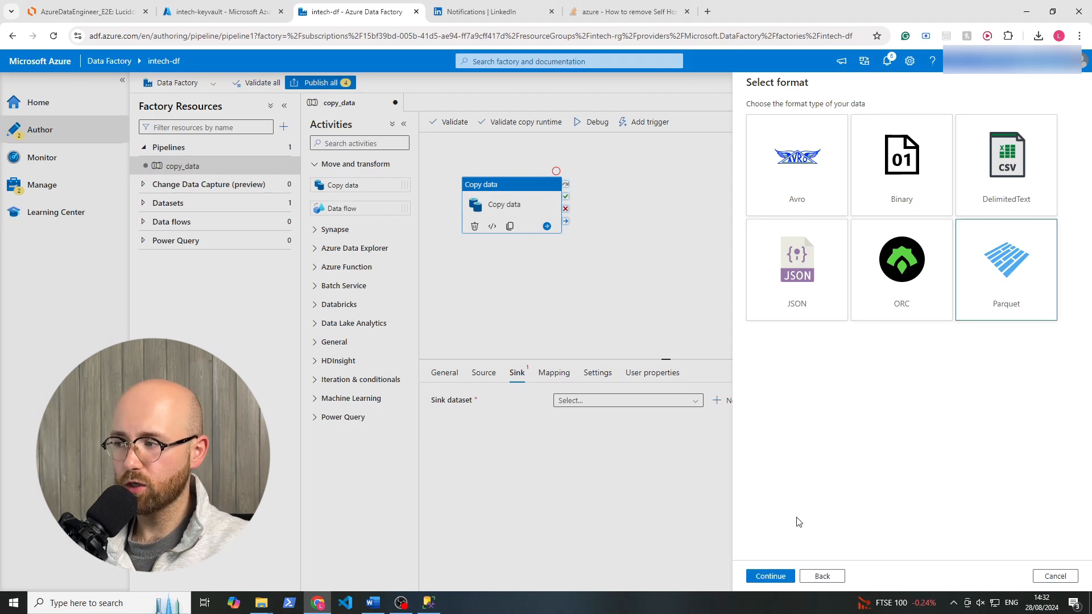
click(784, 576)
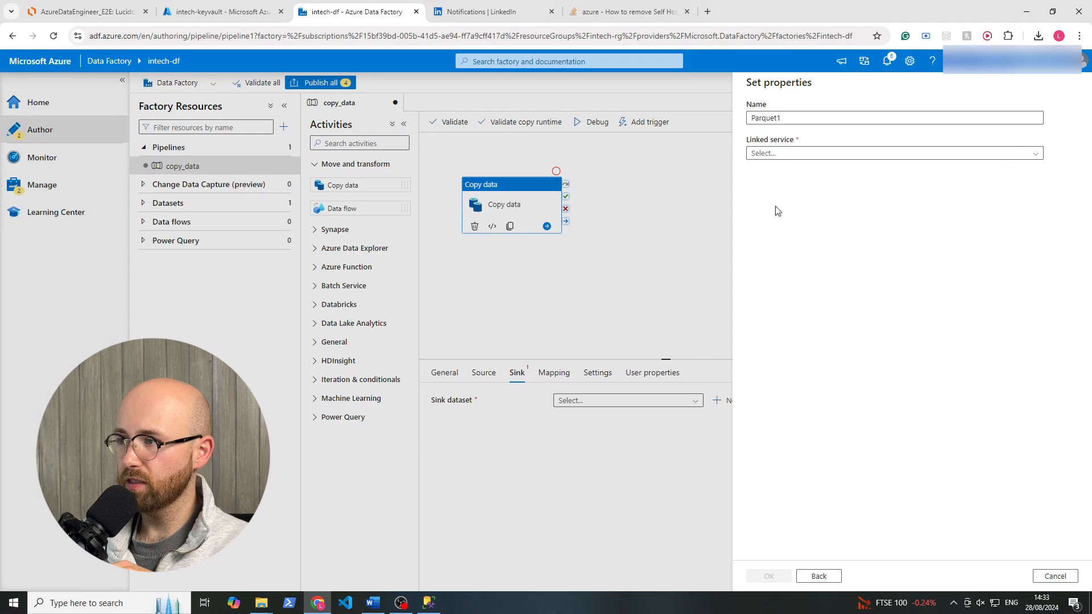
Name the sink dataset ParquetSink and start a new linked service for it.
click(790, 117)
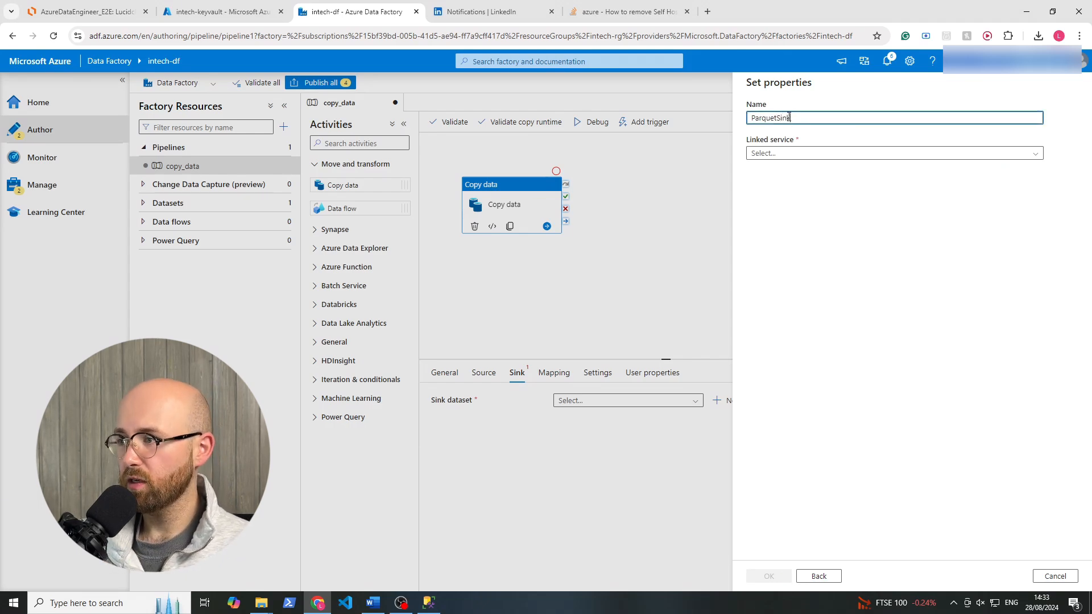
text(Sink)
click(764, 153)
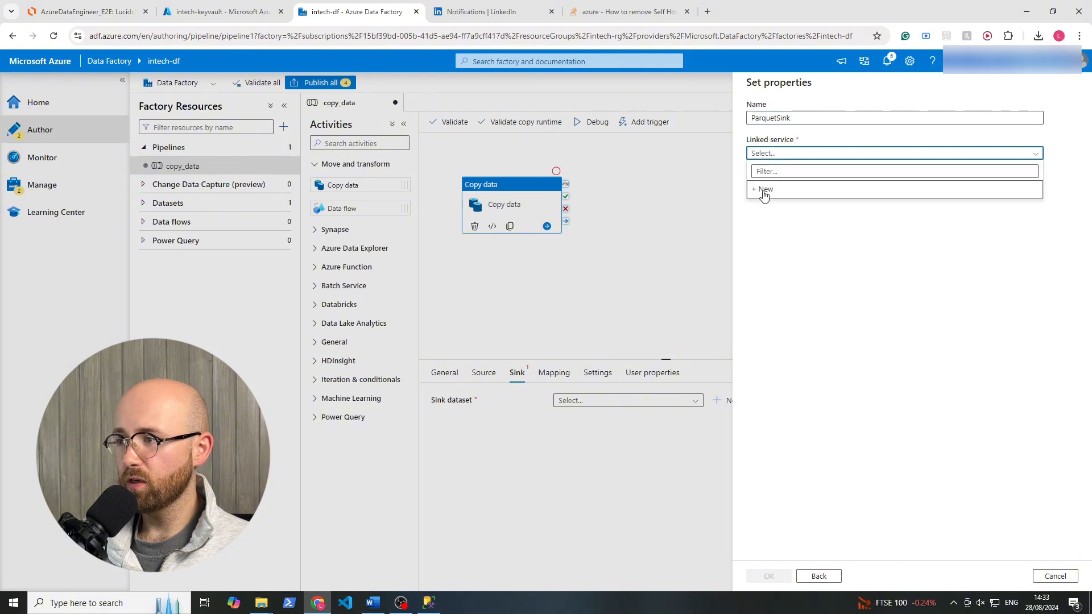
click(771, 189)
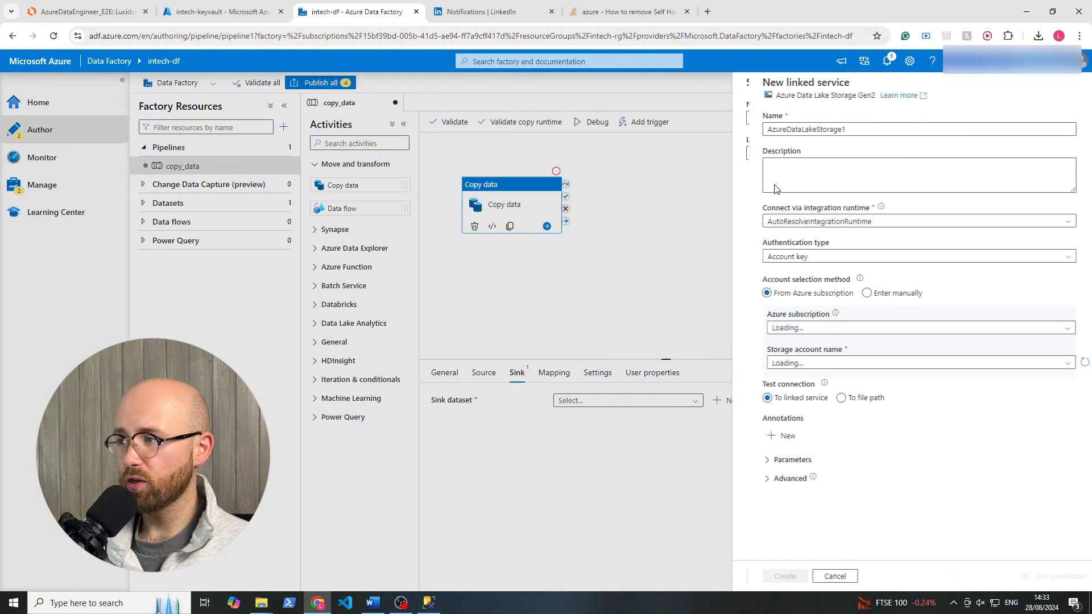
Name the linked service AzureDataLakeStorageLinkedService and review its integration runtime and authentication type options.
click(838, 125)
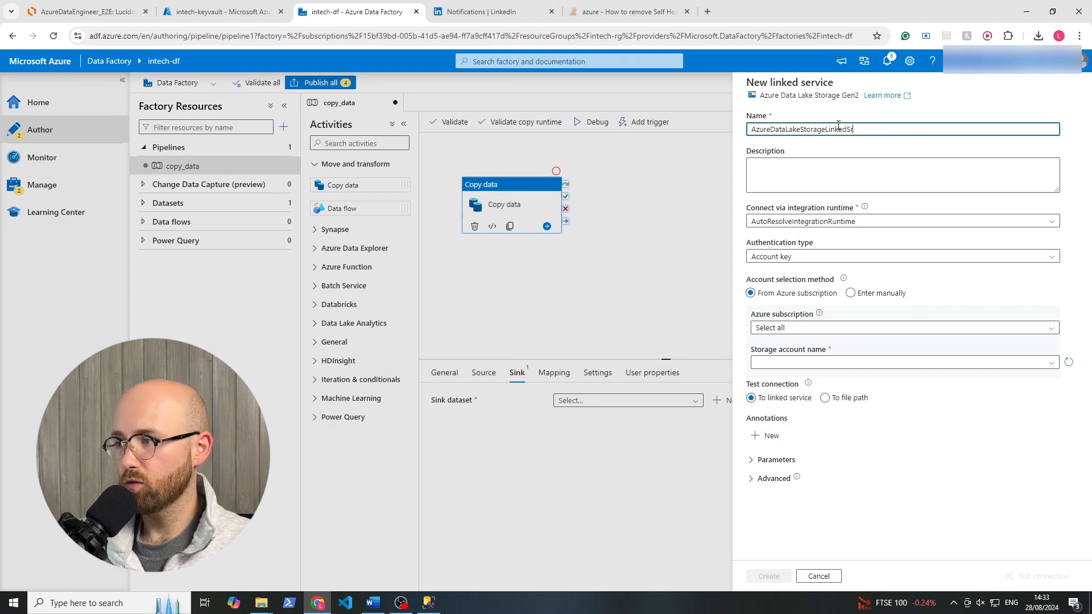
click(775, 226)
click(787, 257)
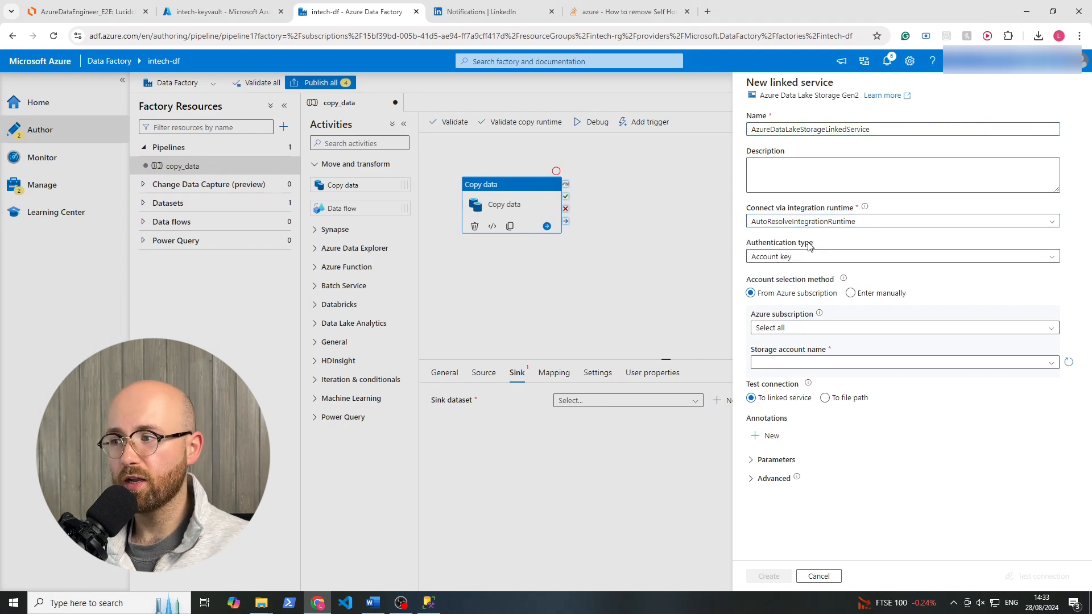
click(808, 259)
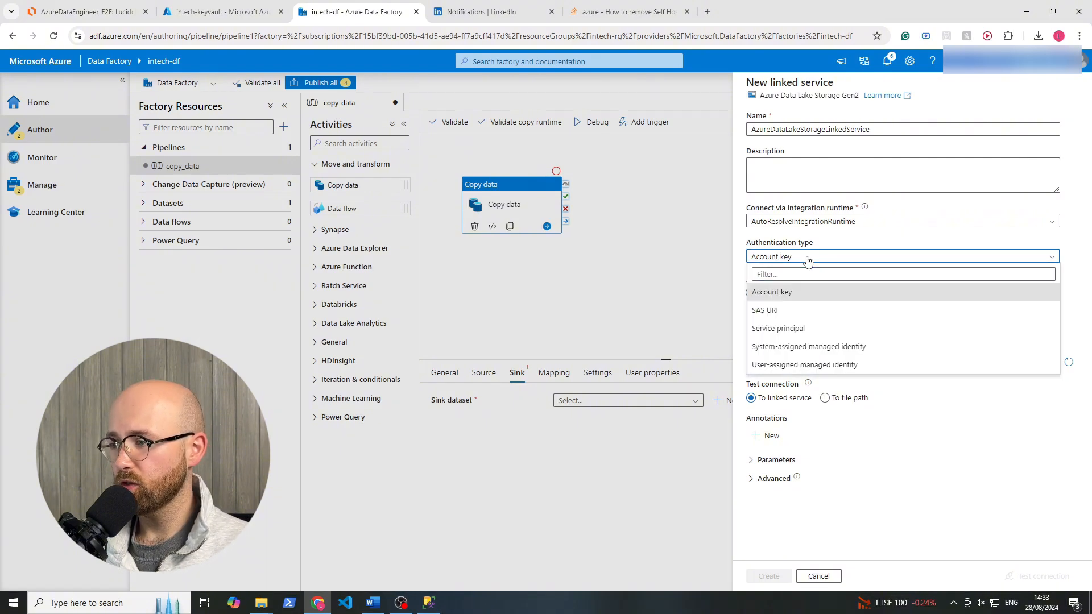
click(808, 260)
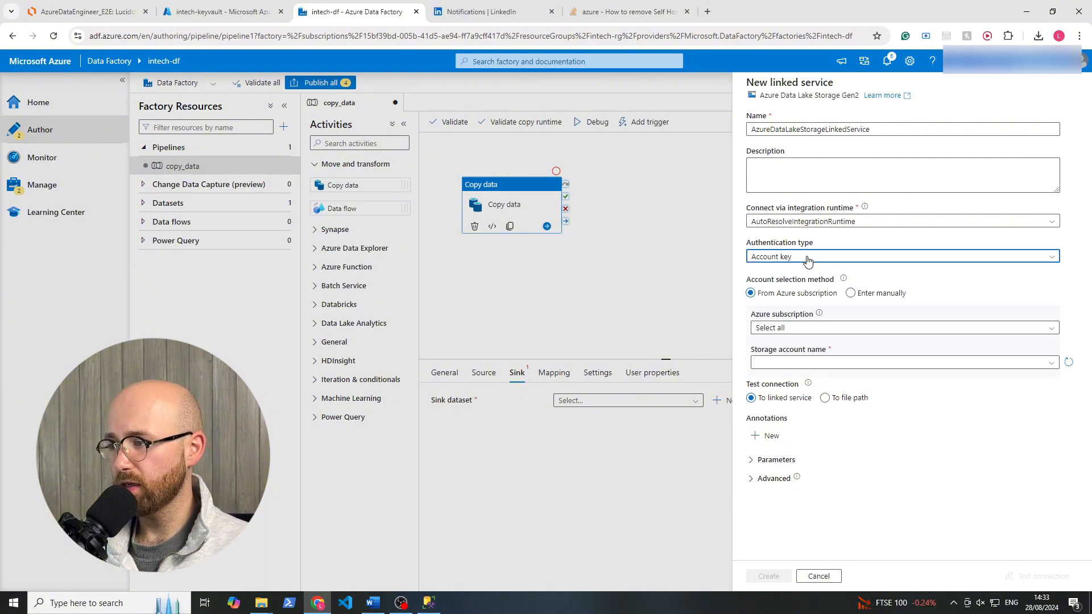
Point the linked service to the intechsg storage account in Azure subscription 1.
click(799, 329)
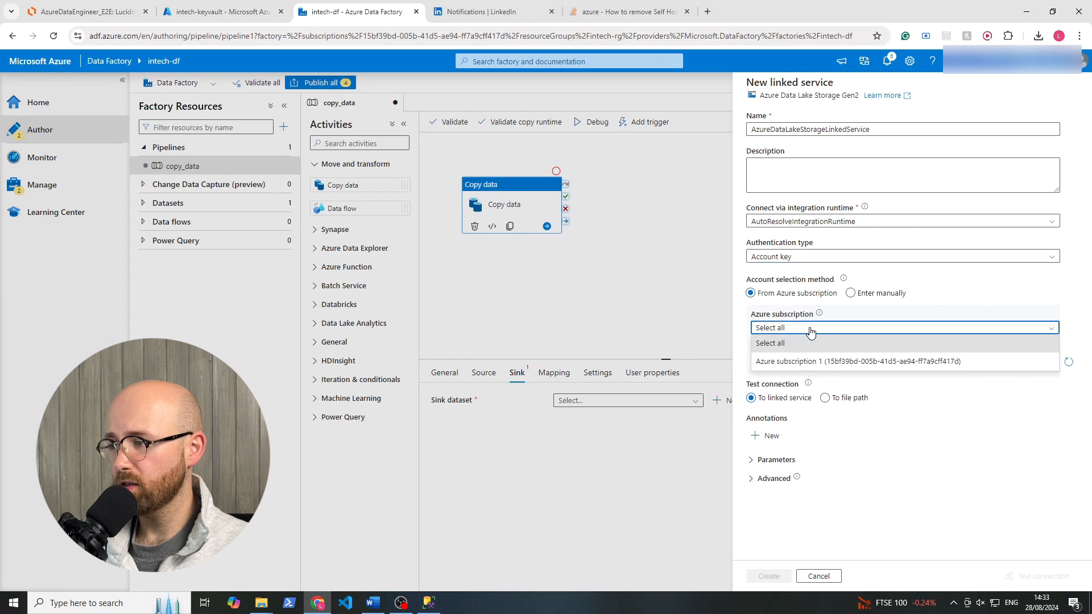
click(794, 372)
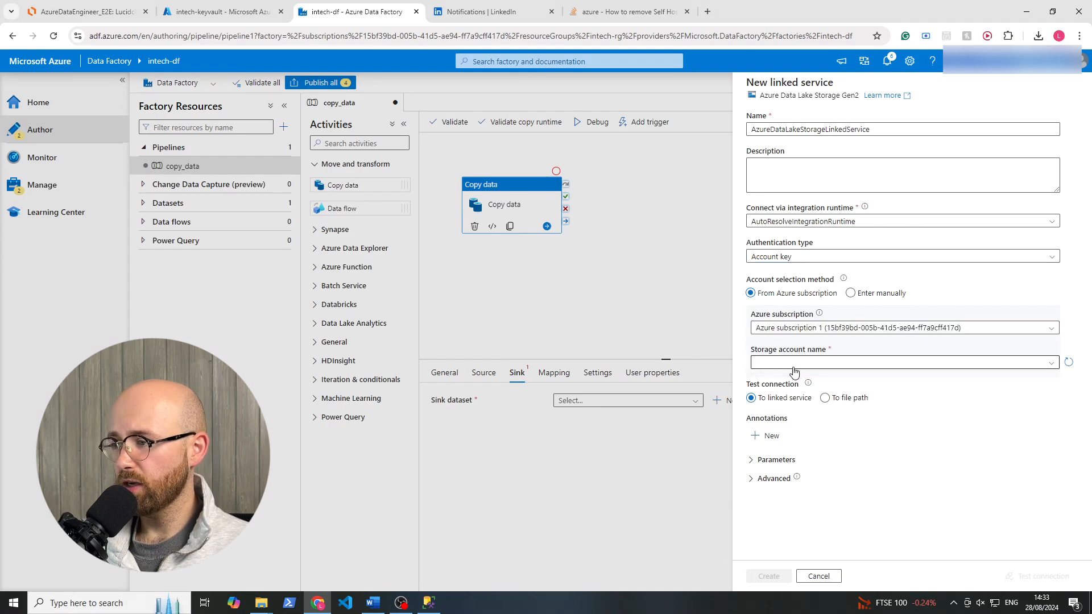
click(794, 362)
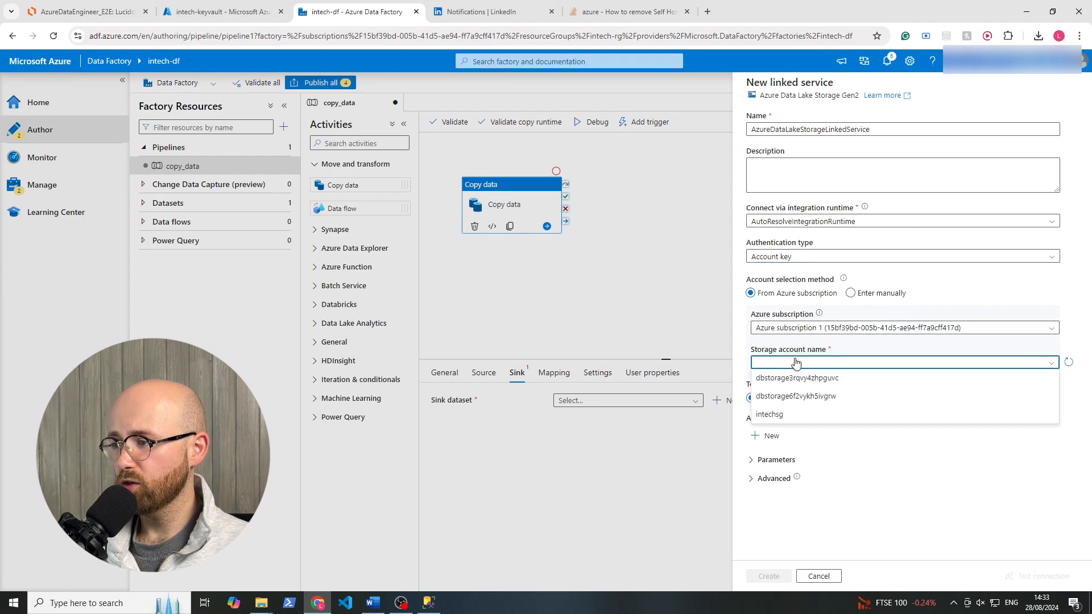
click(786, 414)
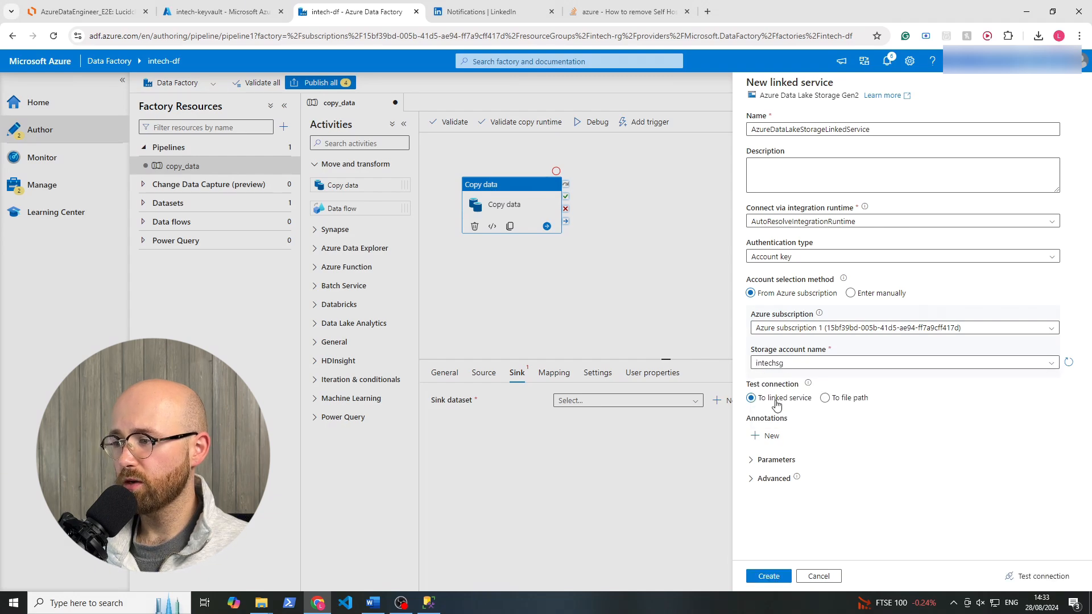
Test the Data Lake linked service's connection and create the linked service.
click(1035, 581)
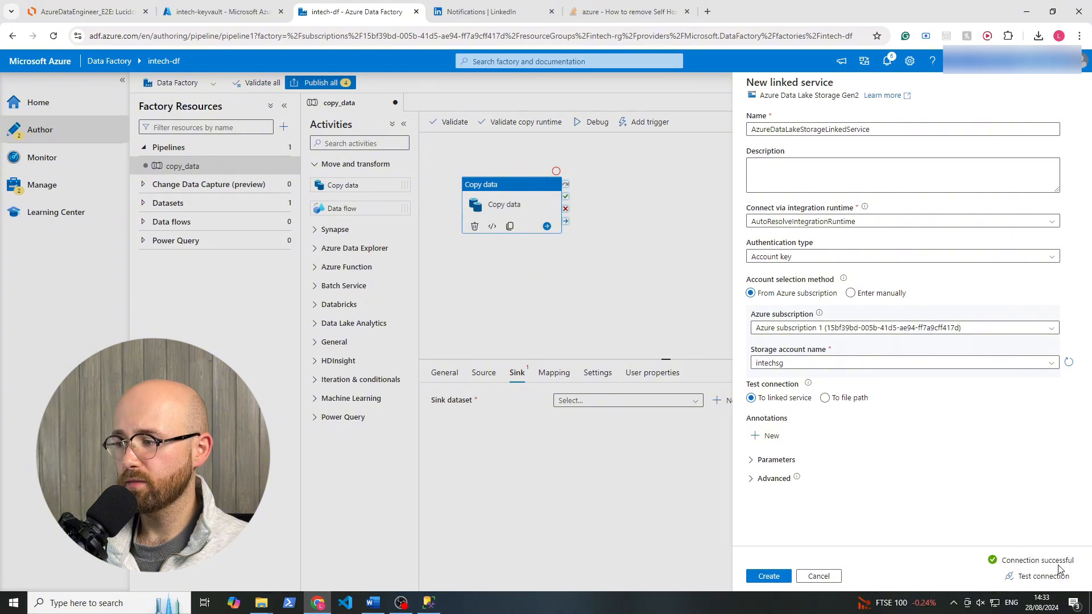
click(769, 576)
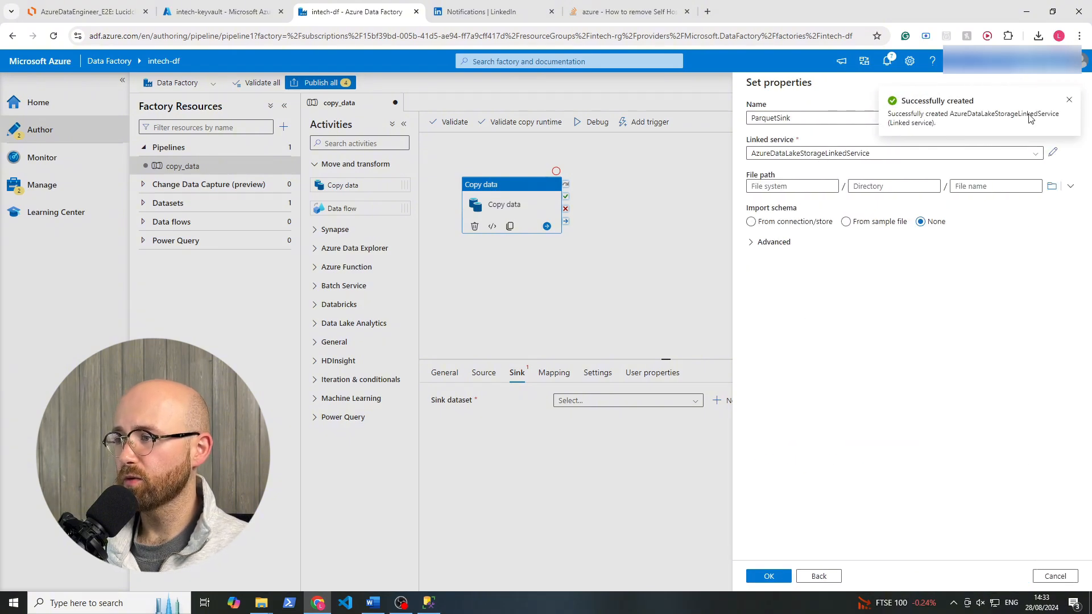
click(1069, 100)
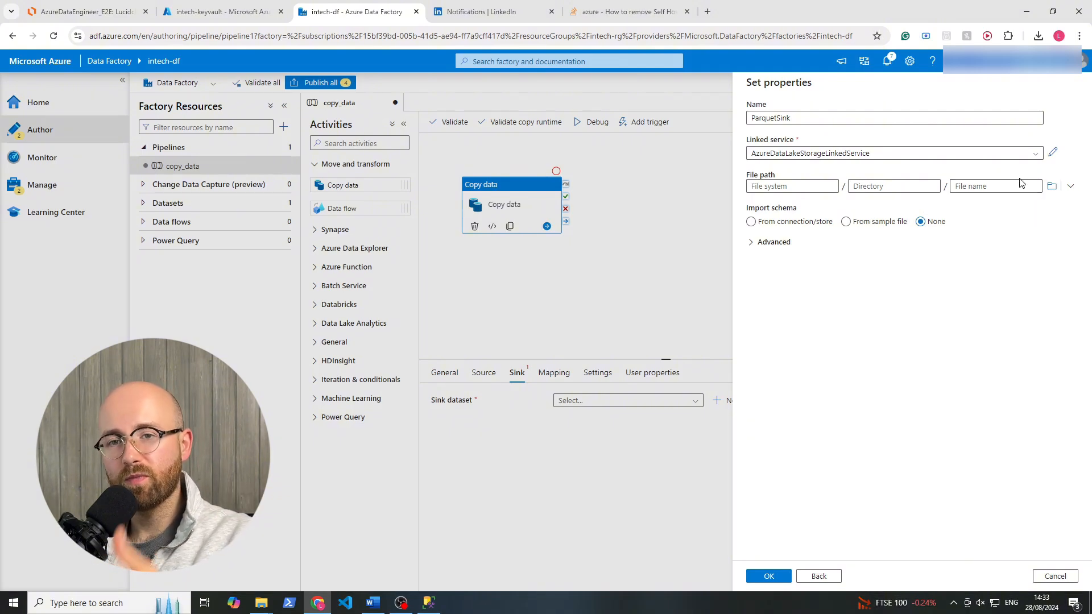
Browse the storage account and set the ParquetSink dataset's file path to the bronze container.
click(1051, 186)
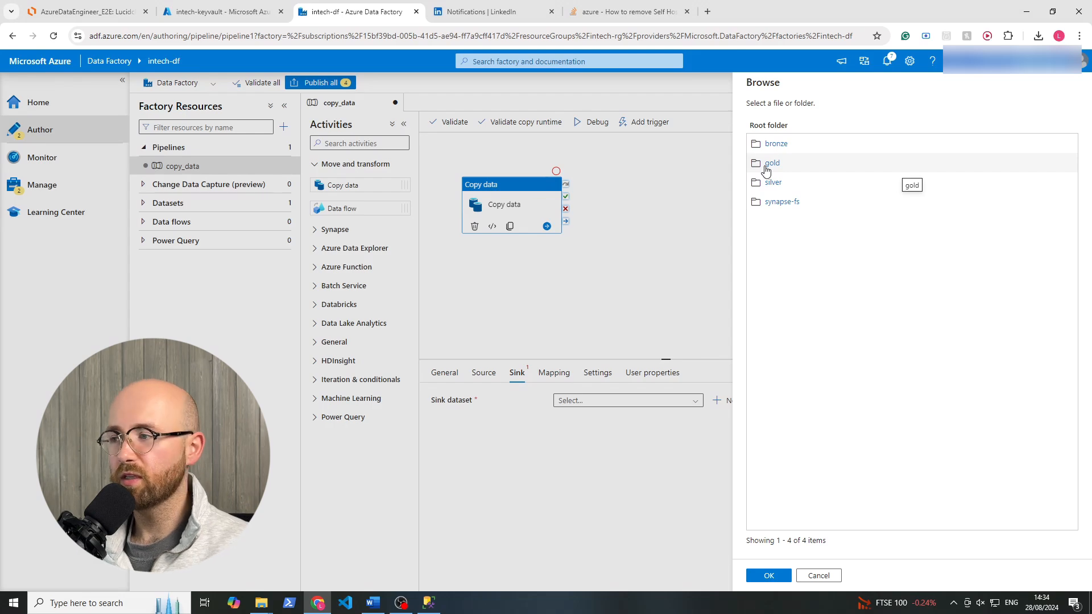
click(777, 147)
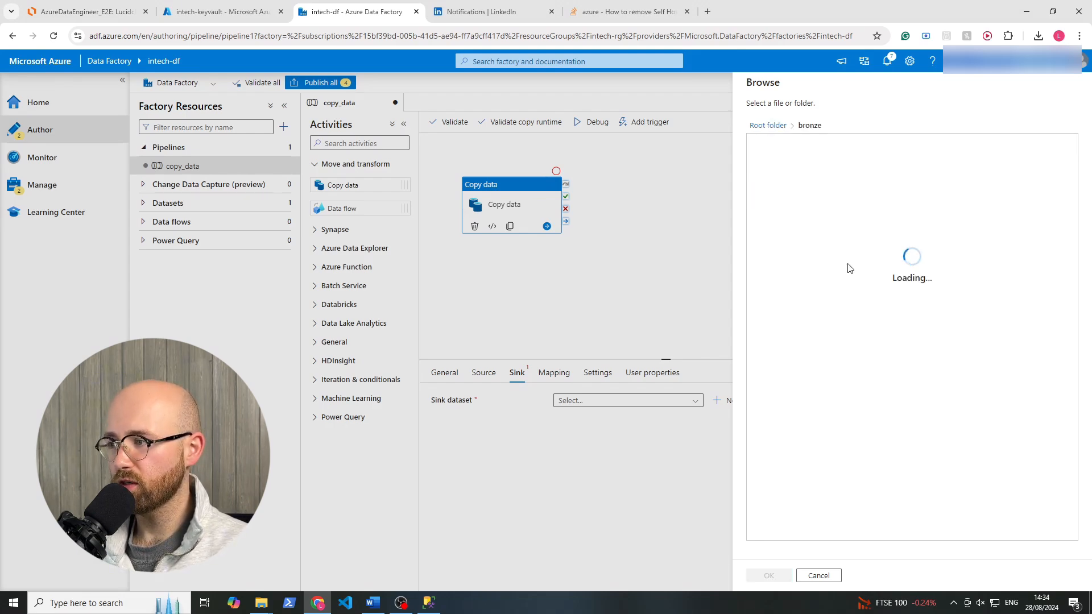
click(781, 576)
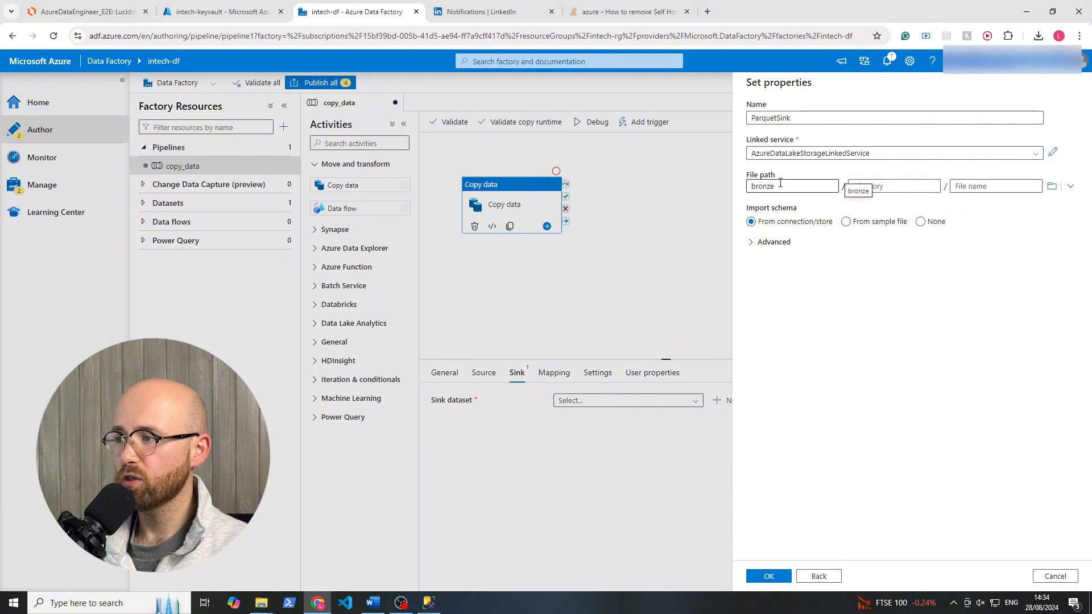
click(900, 185)
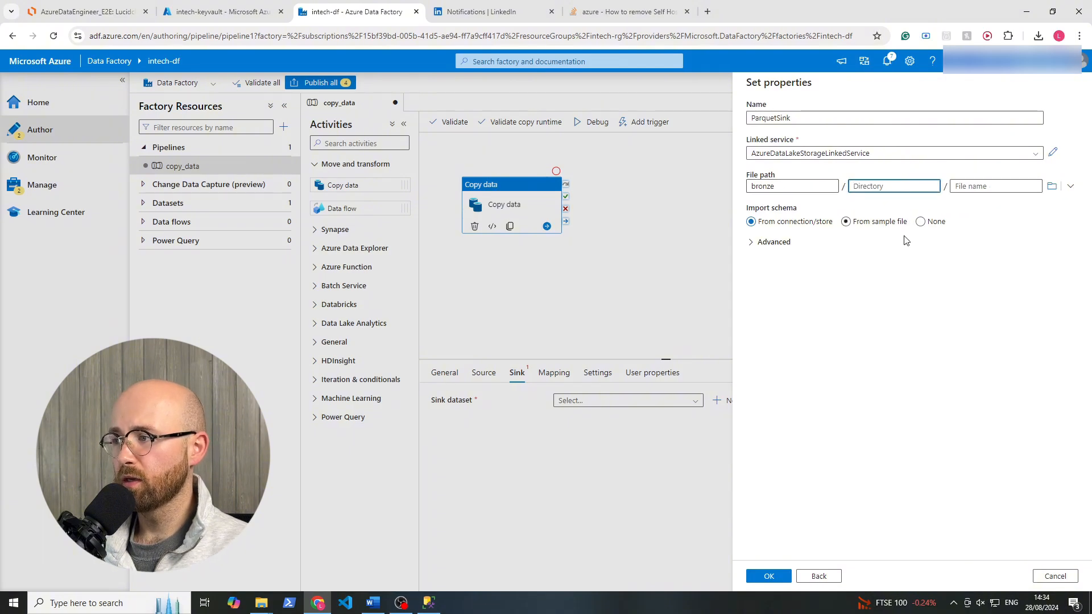
Create the ParquetSink dataset with blank directory and file name, importing the schema from the connection/store.
click(975, 190)
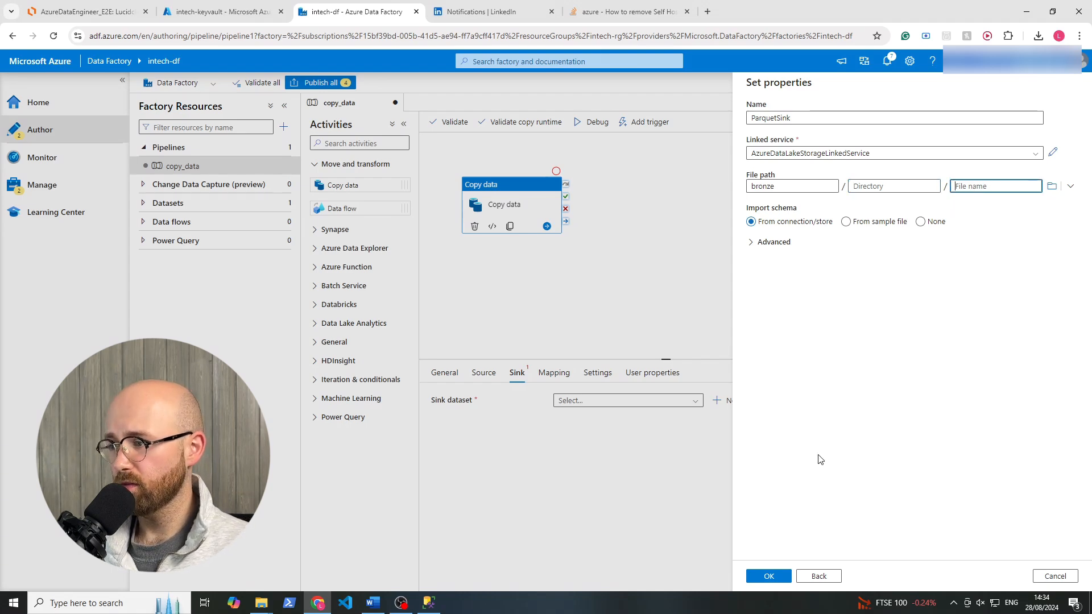
click(768, 581)
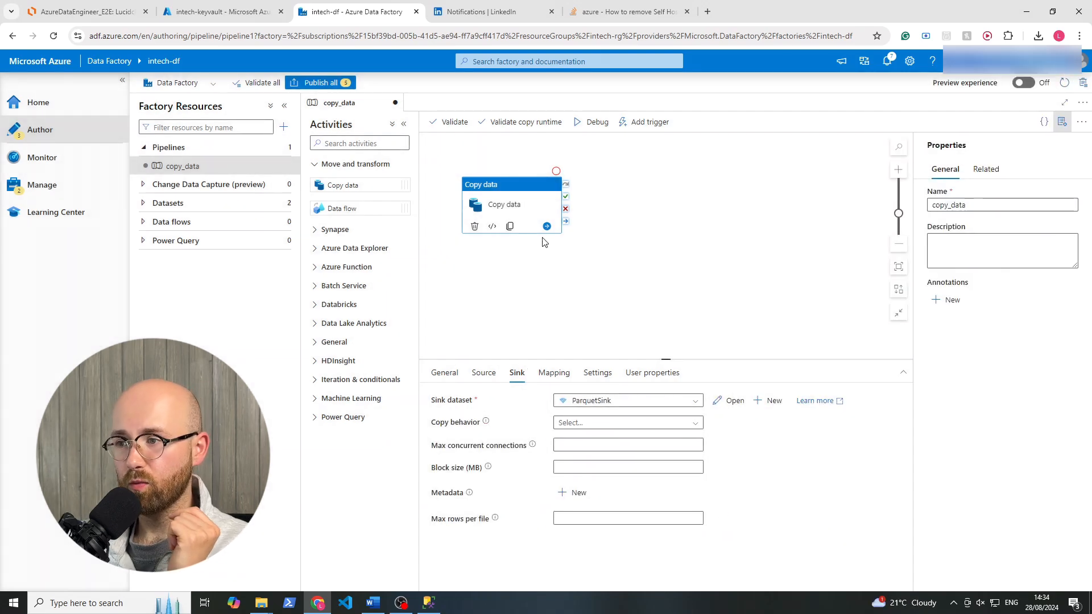
click(620, 208)
click(492, 195)
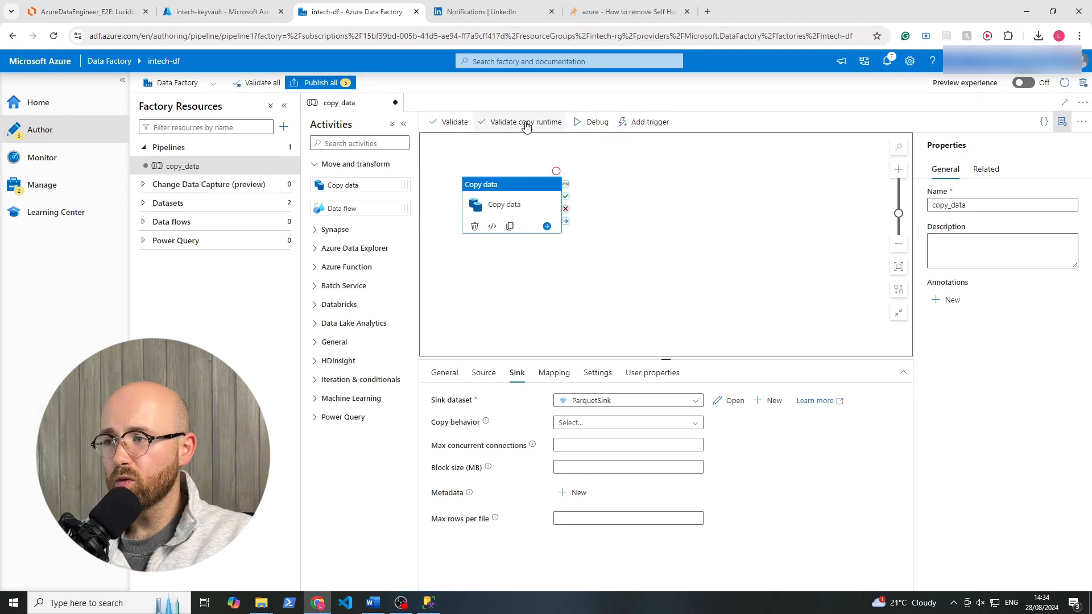
Debug the copy_data pipeline and monitor the Copy data activity's run in the output.
click(594, 121)
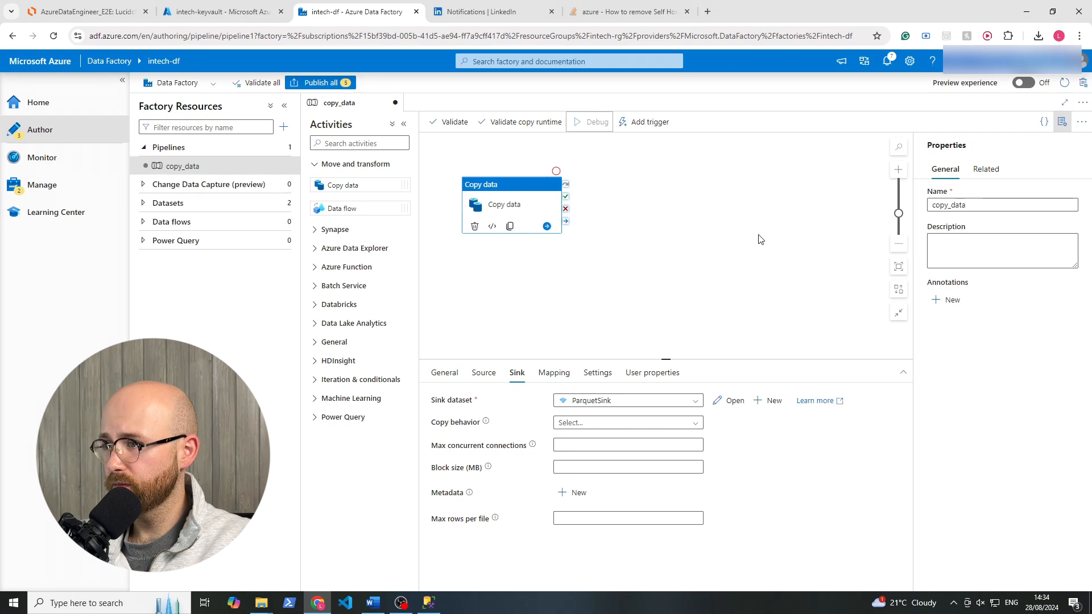
click(515, 222)
click(677, 237)
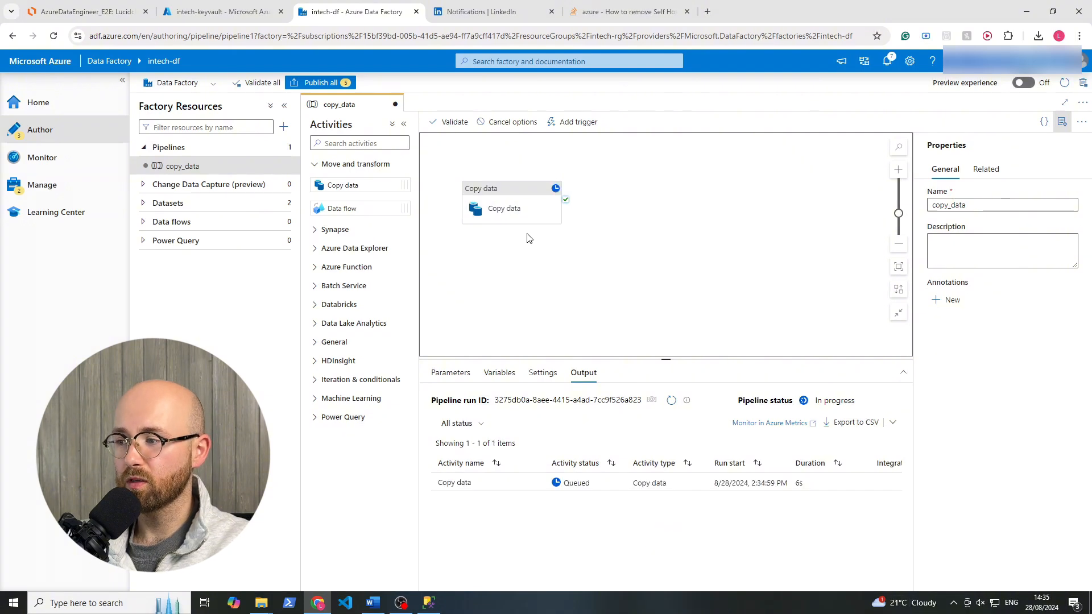
click(632, 483)
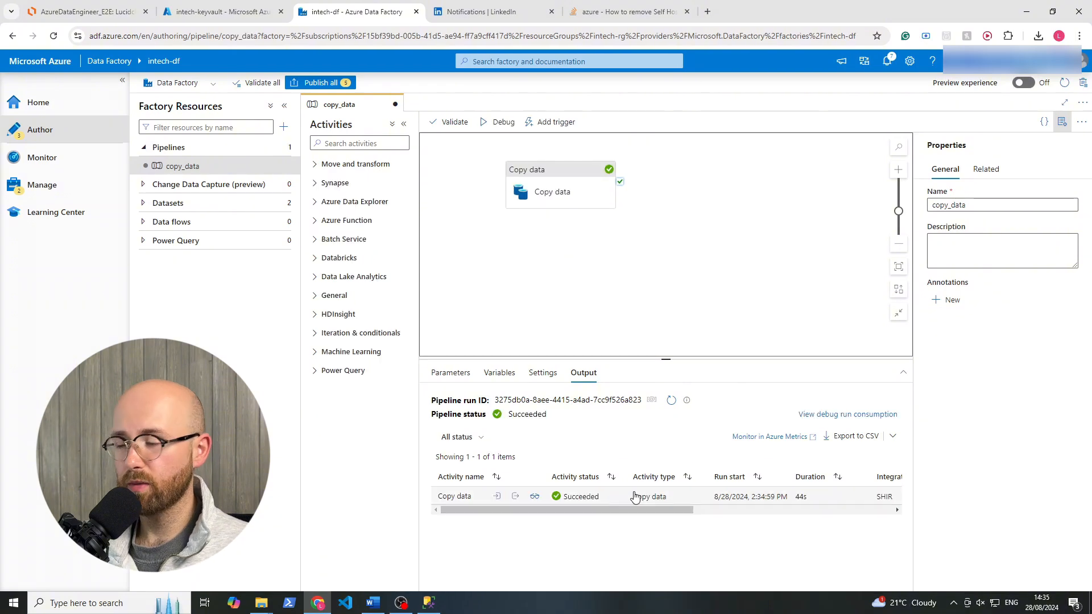
click(614, 502)
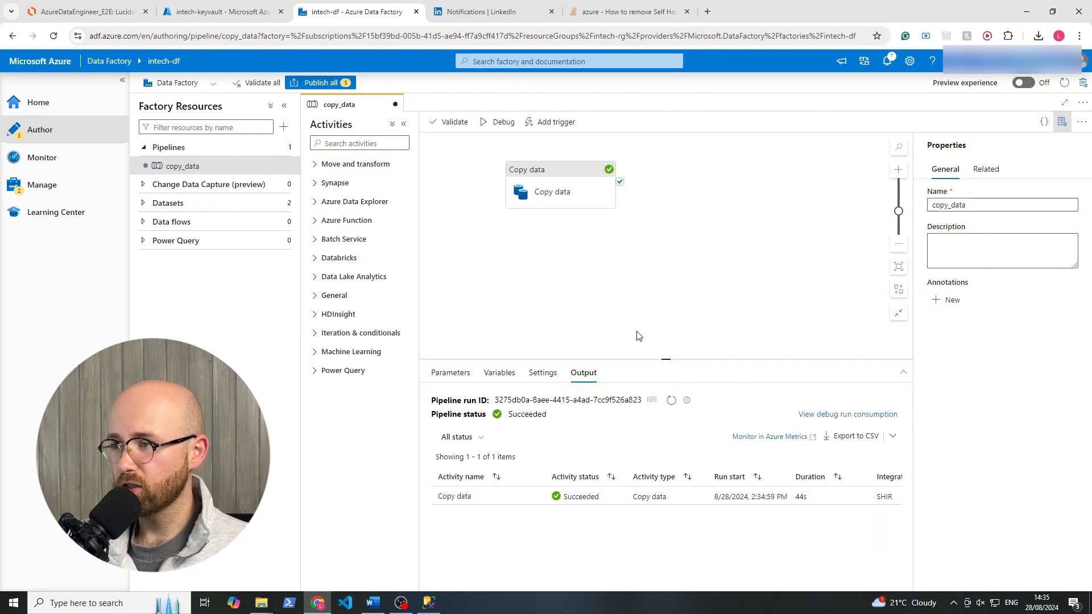
Review the Copy data run's transfer details and its input JSON.
mouse_move(523, 502)
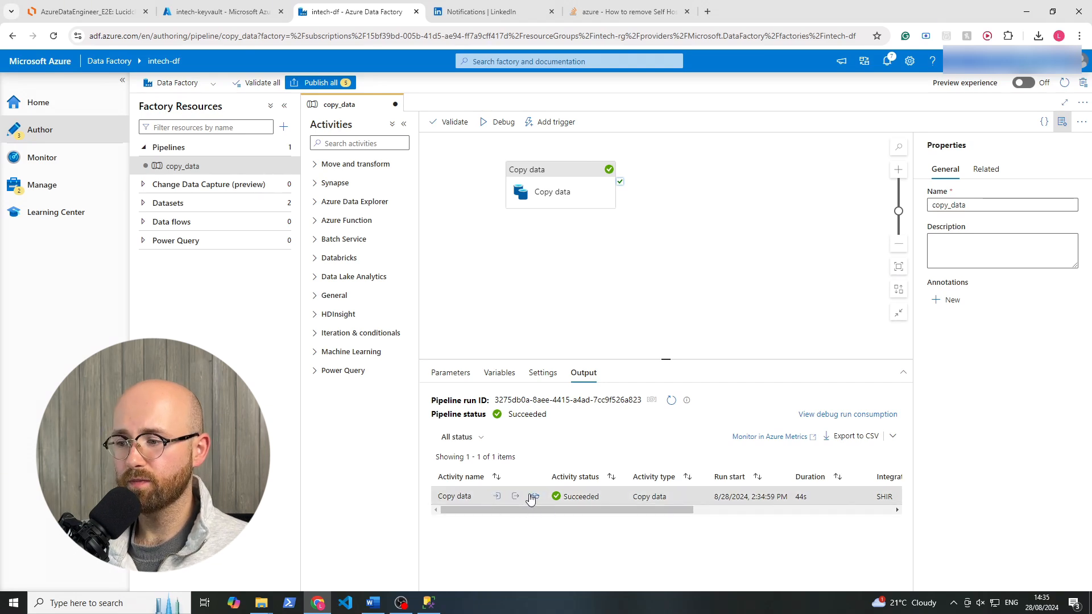
click(535, 498)
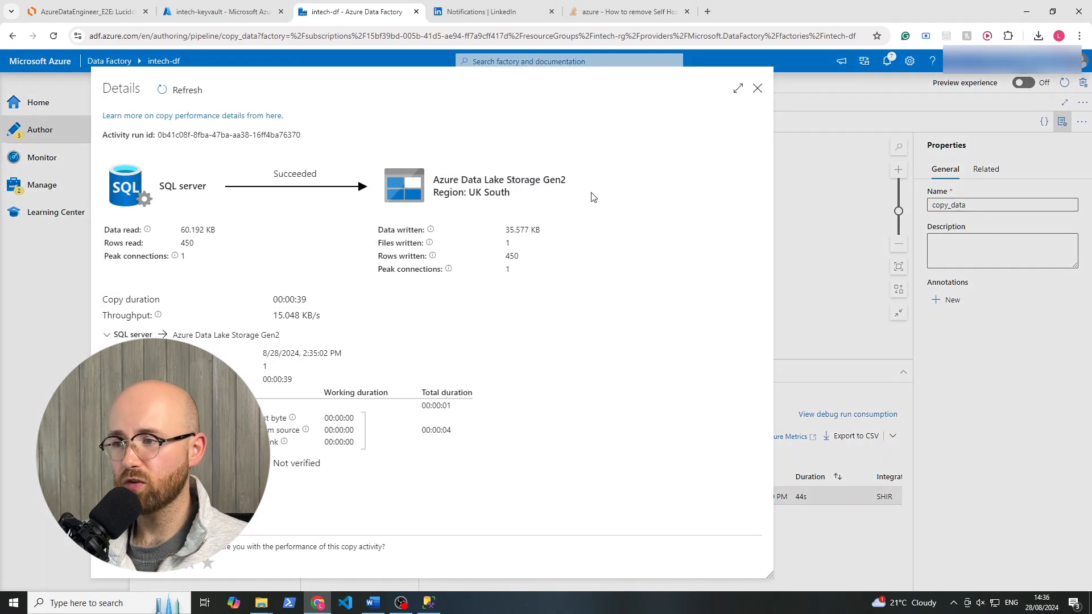
click(756, 90)
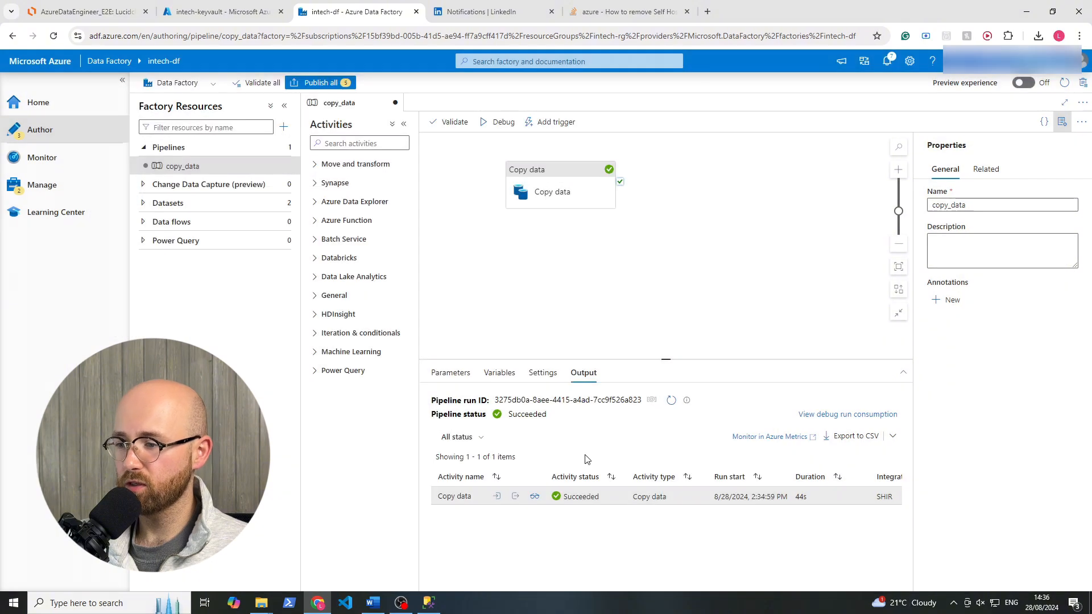
click(497, 498)
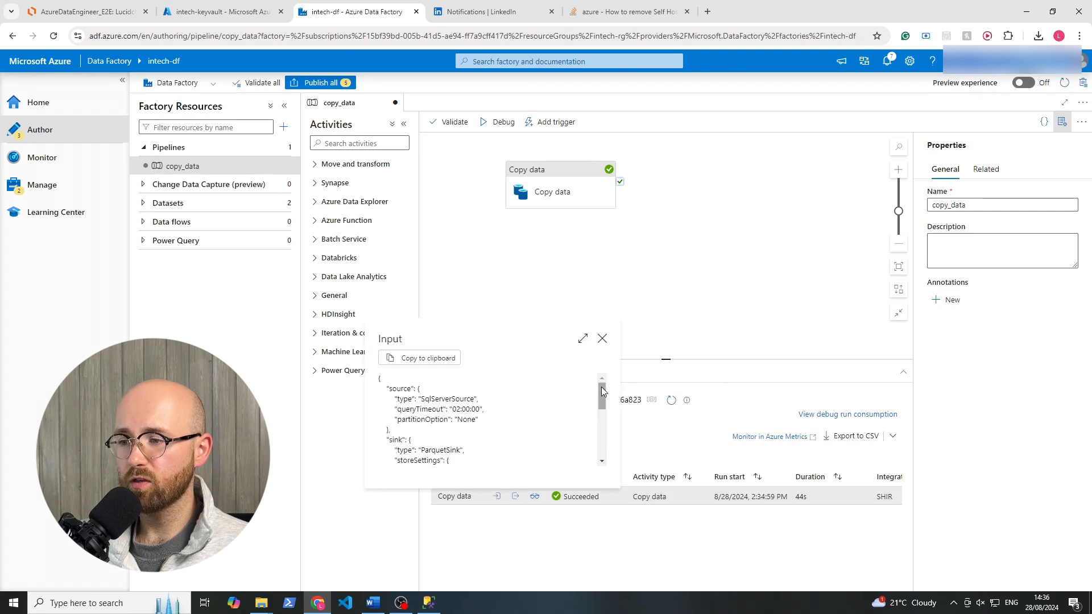
mouse_move(602, 389)
mouse_down()
mouse_move(595, 445)
mouse_move(604, 372)
mouse_up()
click(603, 338)
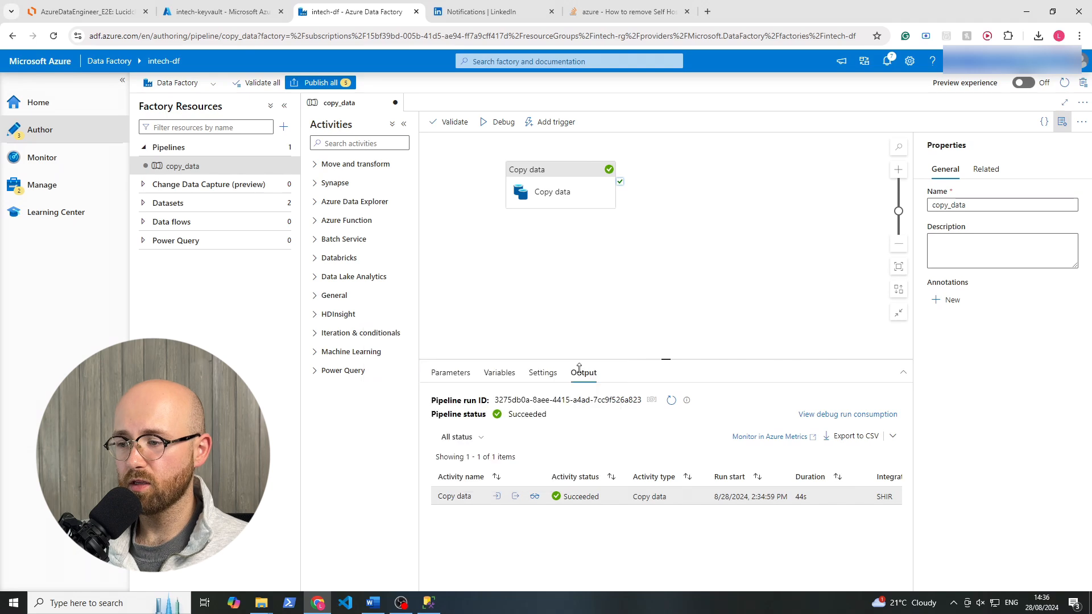
Inspect the Copy data run's output JSON for the data and row statistics.
click(515, 497)
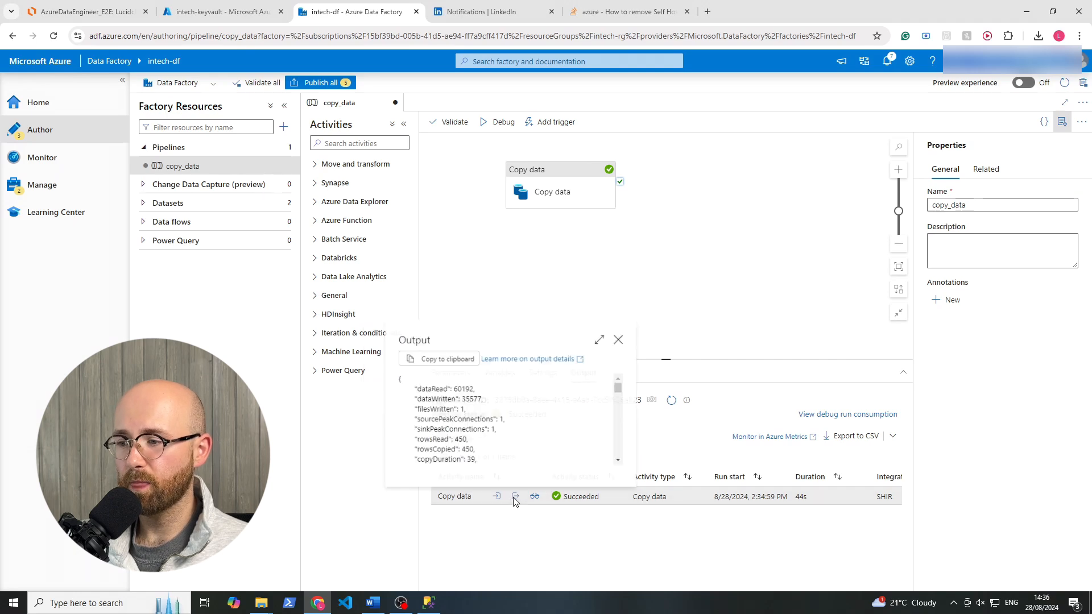
mouse_move(620, 385)
mouse_down()
mouse_move(620, 450)
mouse_move(620, 387)
mouse_up()
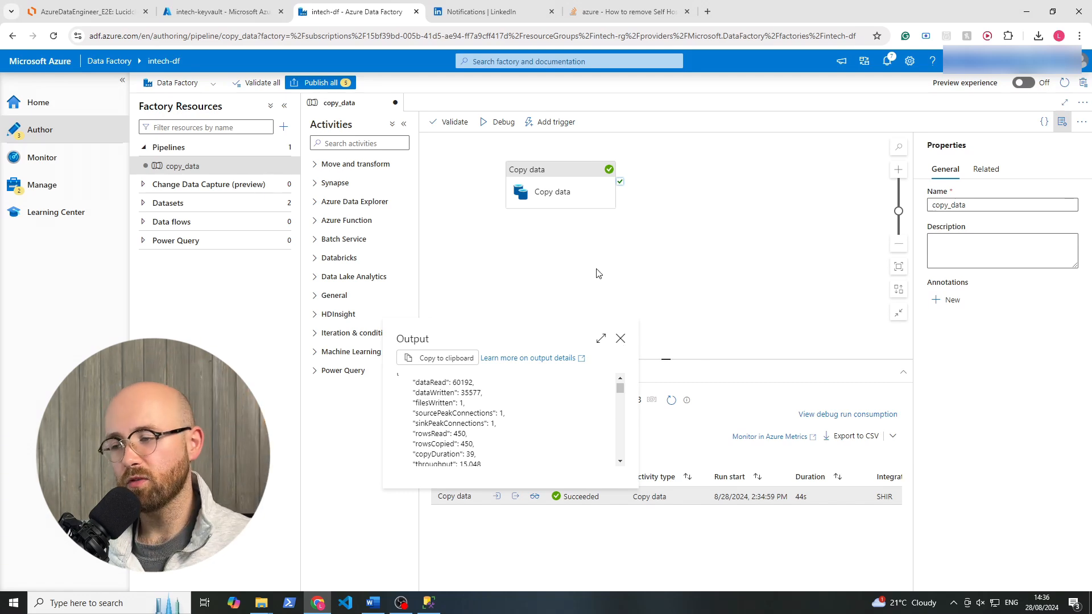
drag(414, 383, 477, 463)
click(544, 417)
click(619, 341)
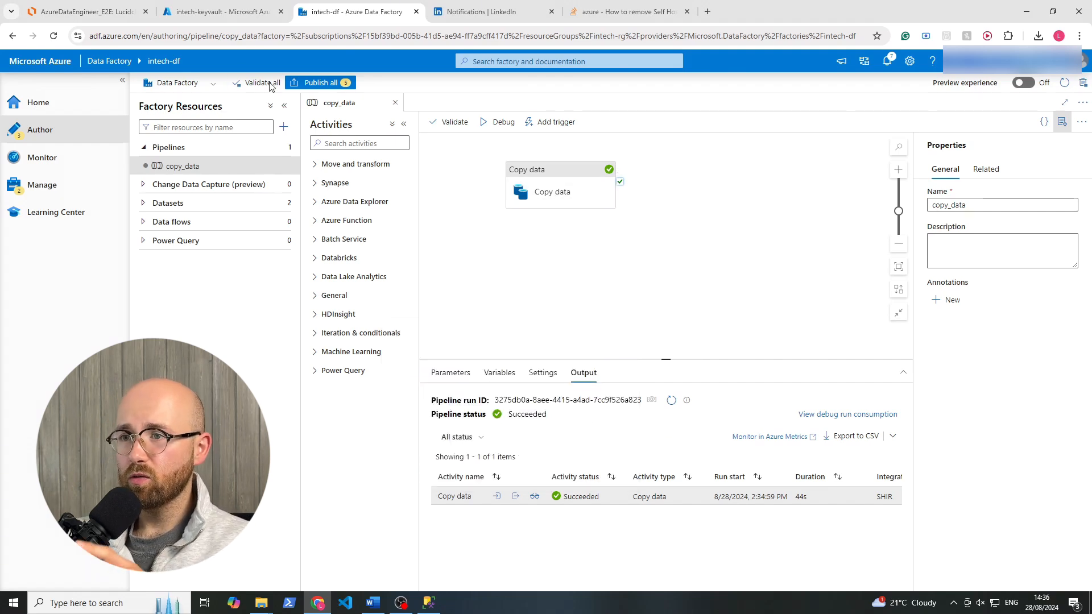
Switch to the Azure portal, search for storage accounts and open the bronze container of intechsg.
click(231, 16)
click(490, 60)
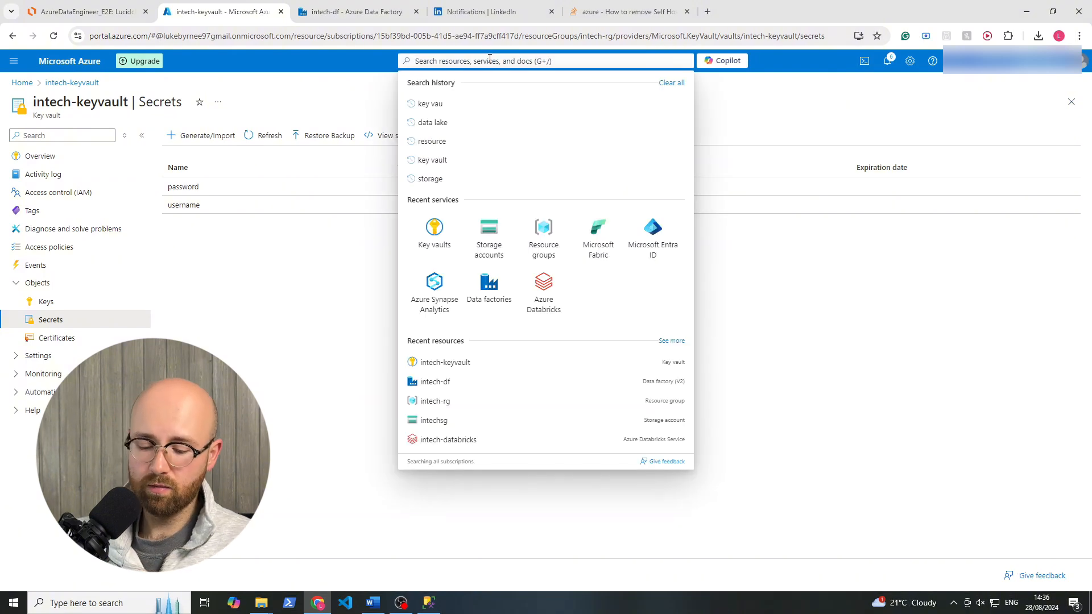
text(storage)
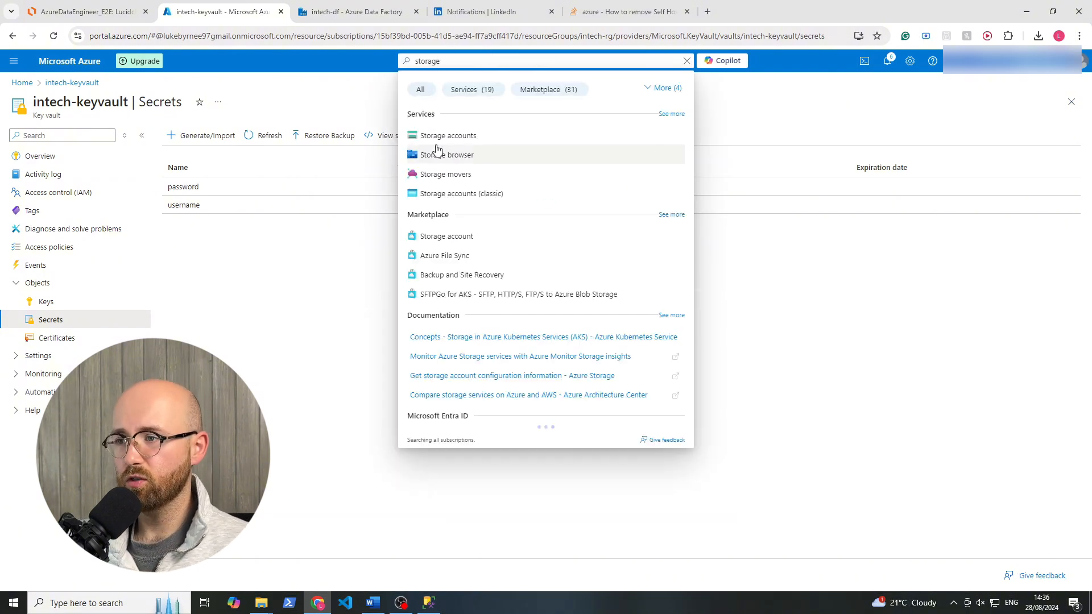
click(436, 137)
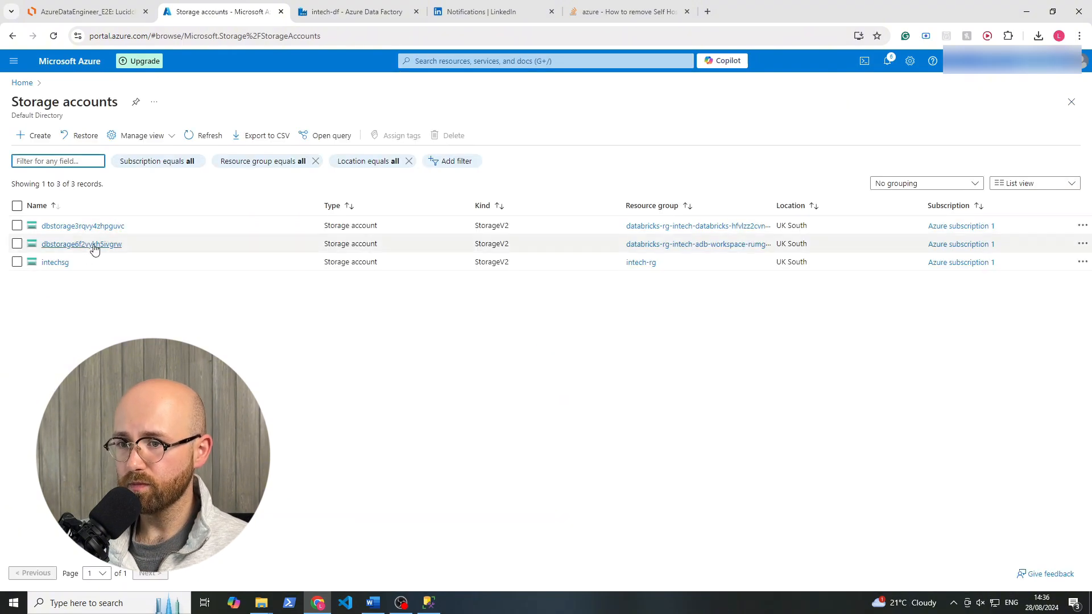
click(65, 263)
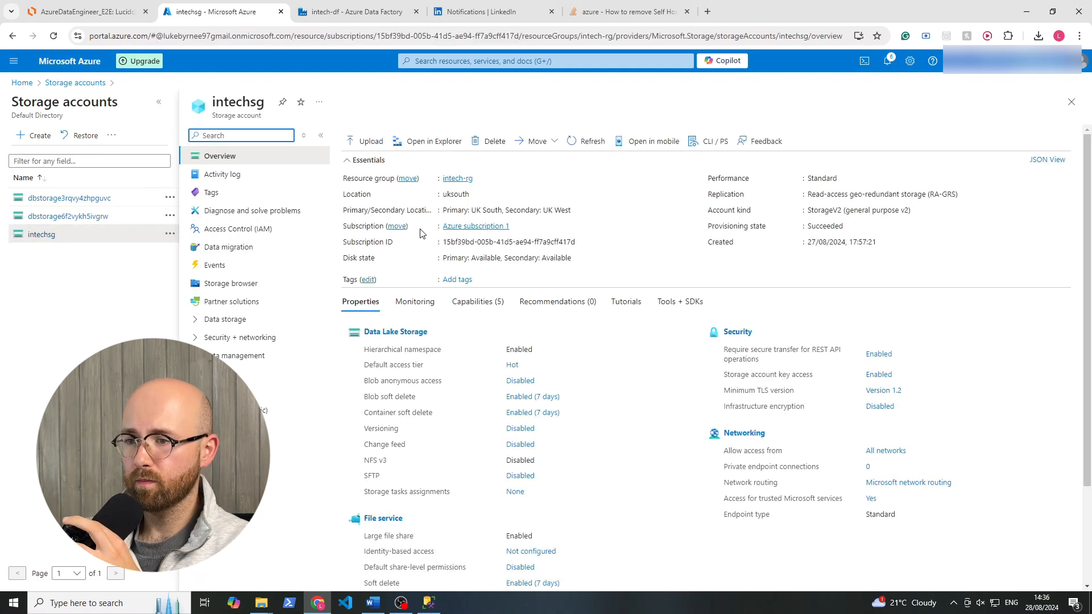
click(242, 318)
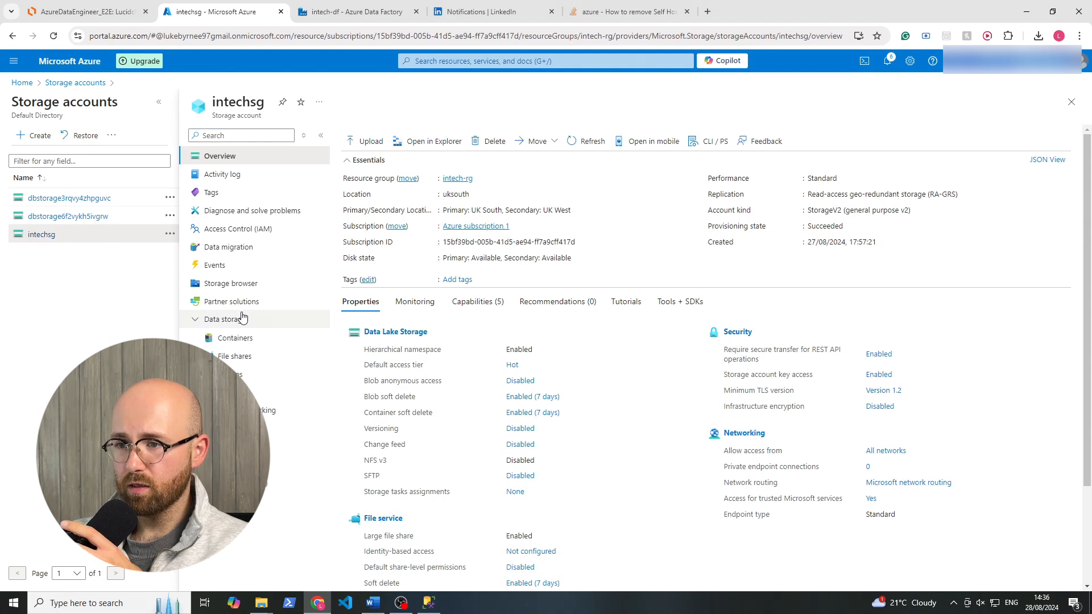
click(248, 338)
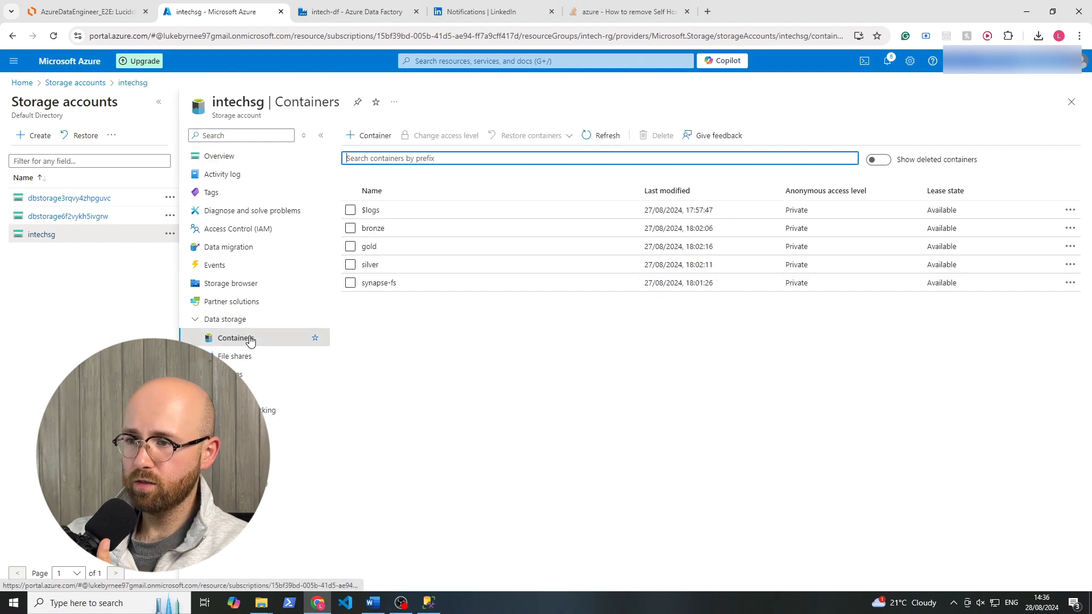
click(376, 229)
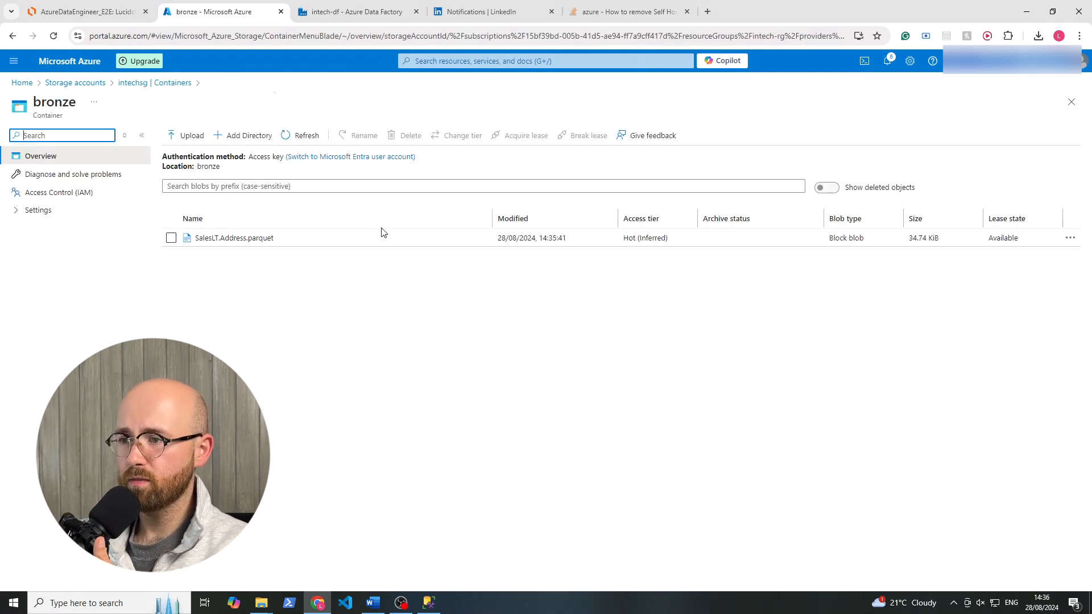
View the properties of SalesLT.Address.parquet, download it and try to open the downloaded file.
click(244, 238)
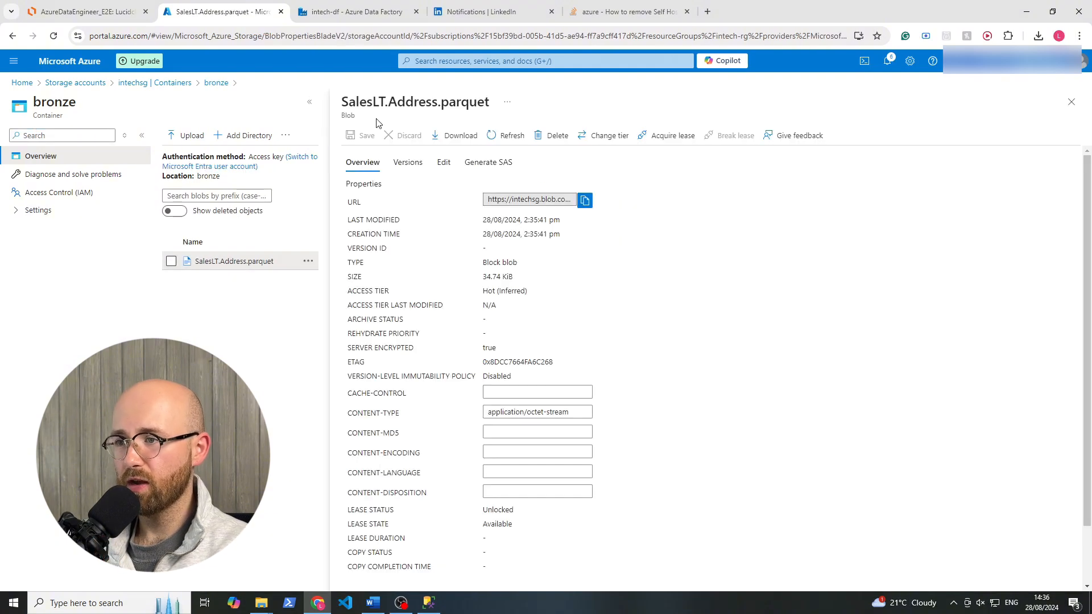
drag(349, 102, 486, 120)
click(475, 102)
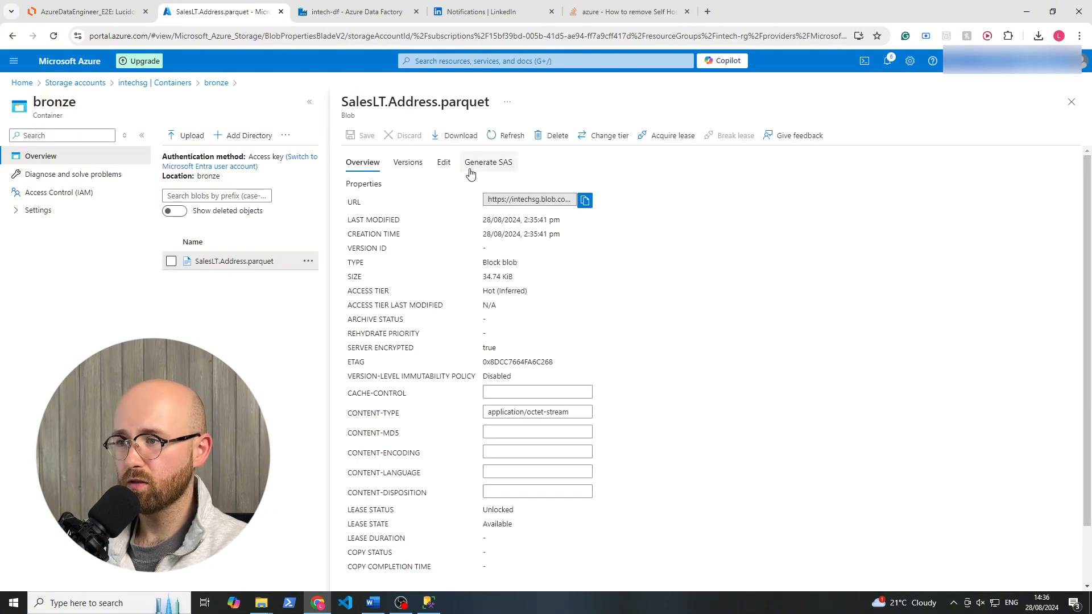
click(458, 135)
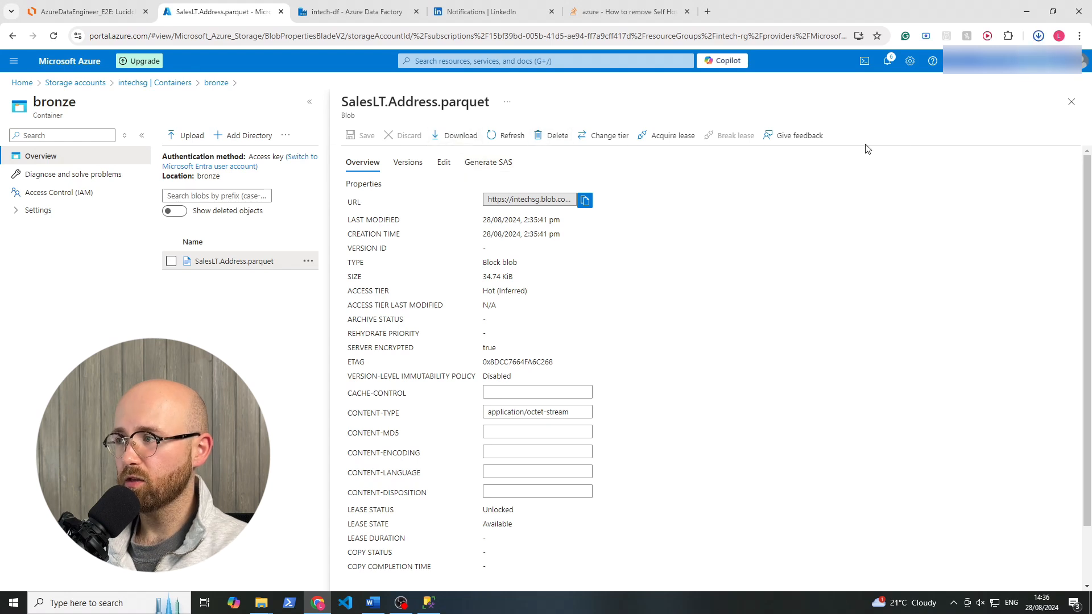
click(940, 63)
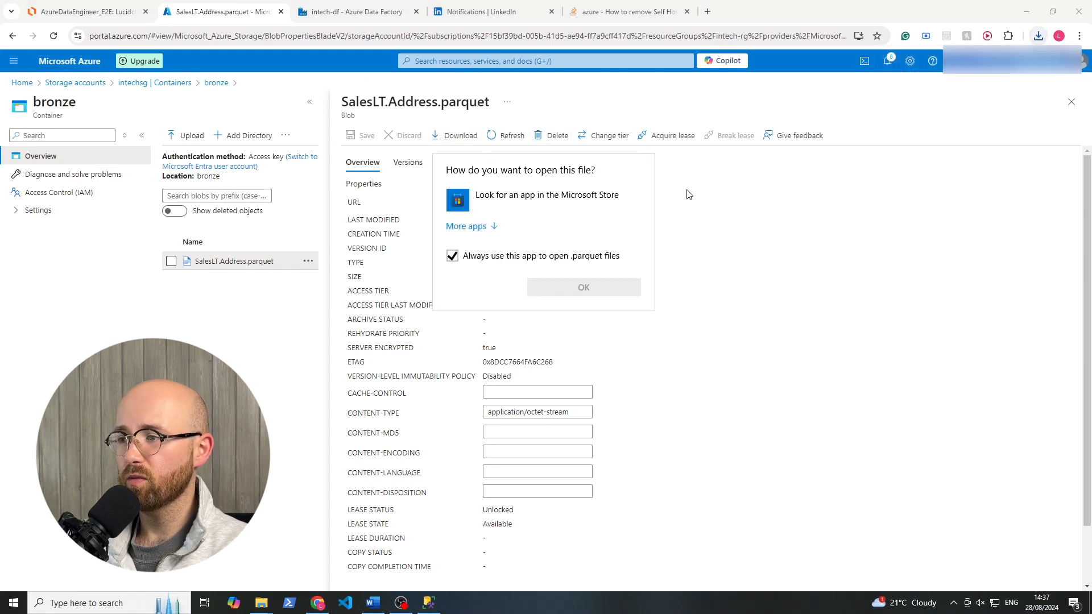
click(835, 321)
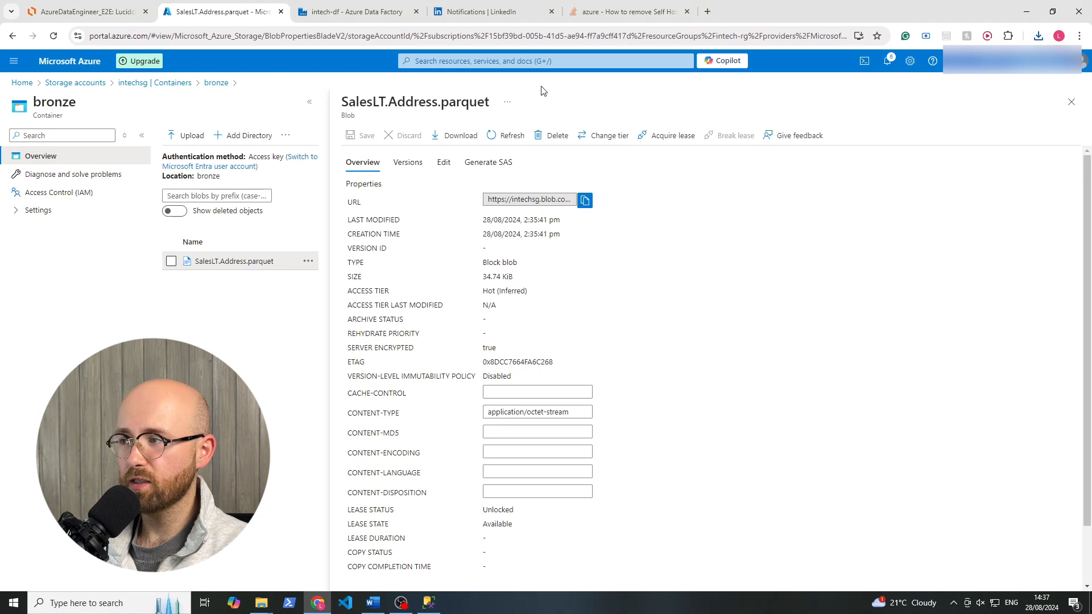
click(1071, 102)
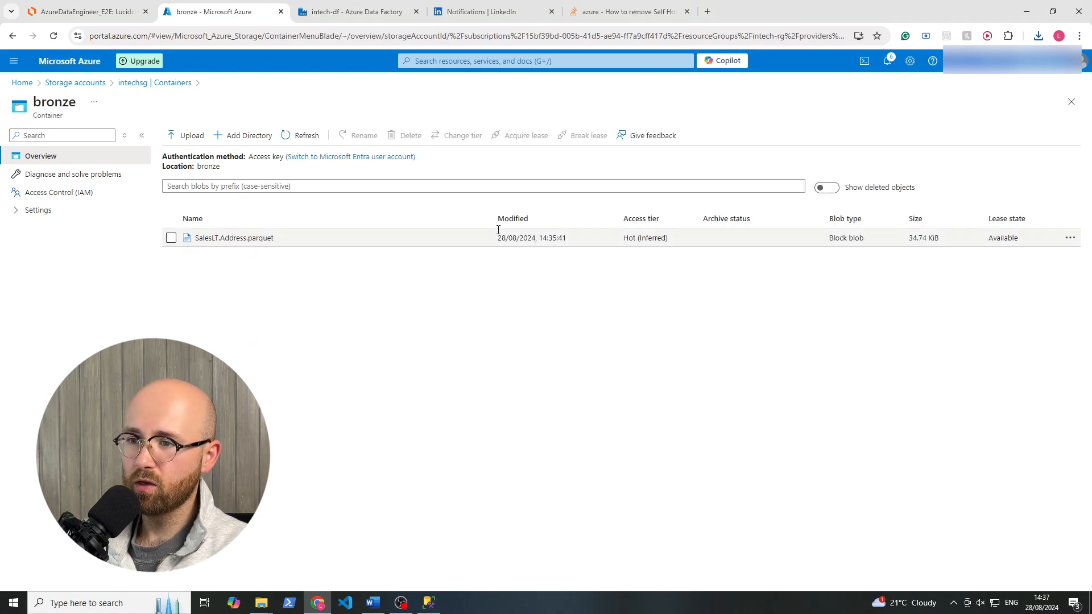
Delete SalesLT.Address.parquet from the bronze container and return to the intechsg container list.
click(171, 238)
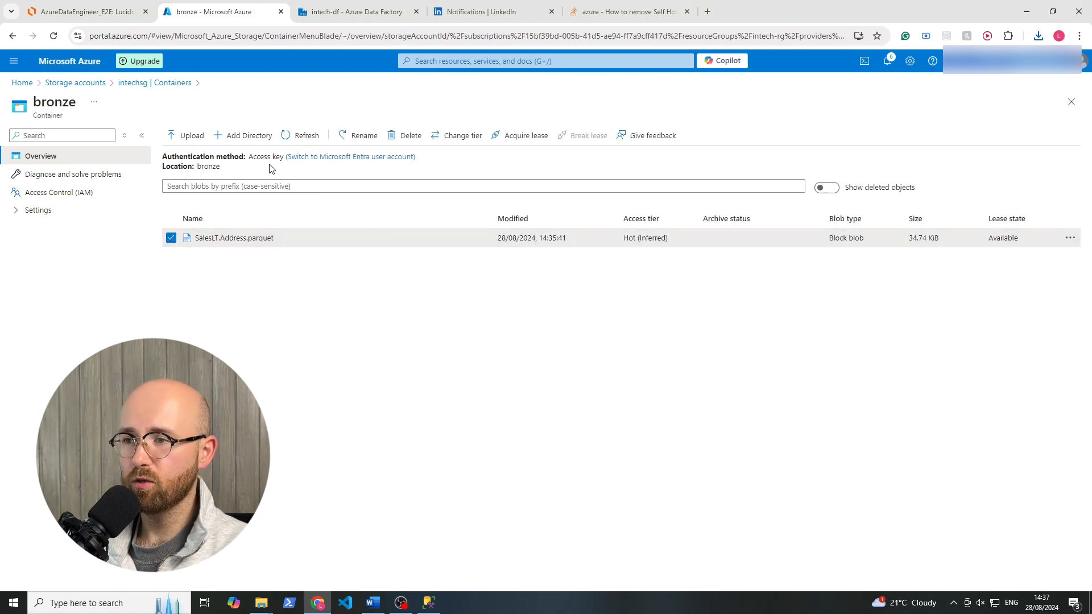
click(407, 135)
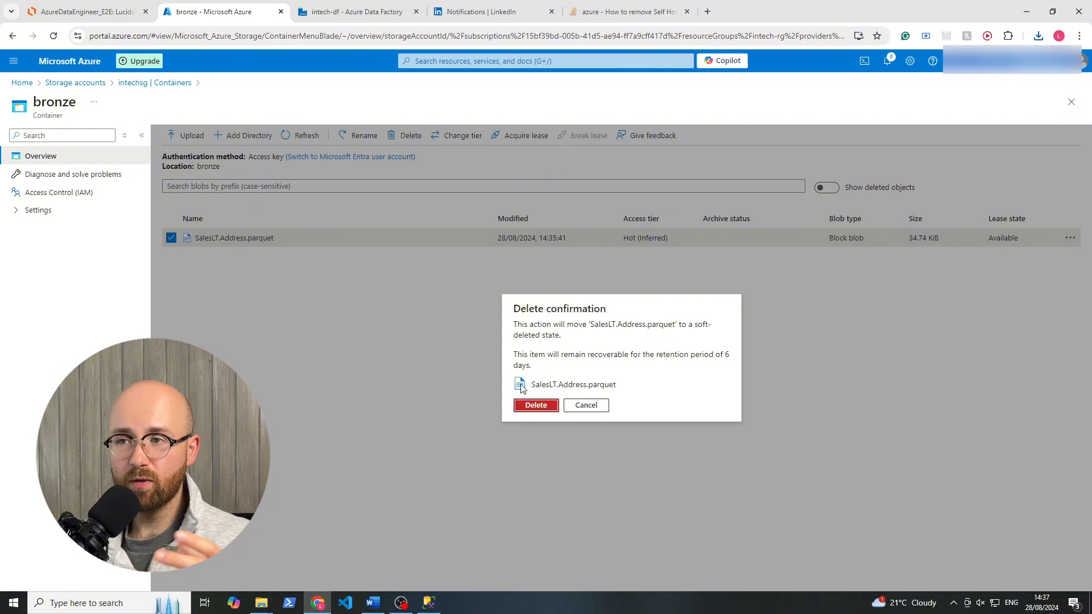
click(387, 12)
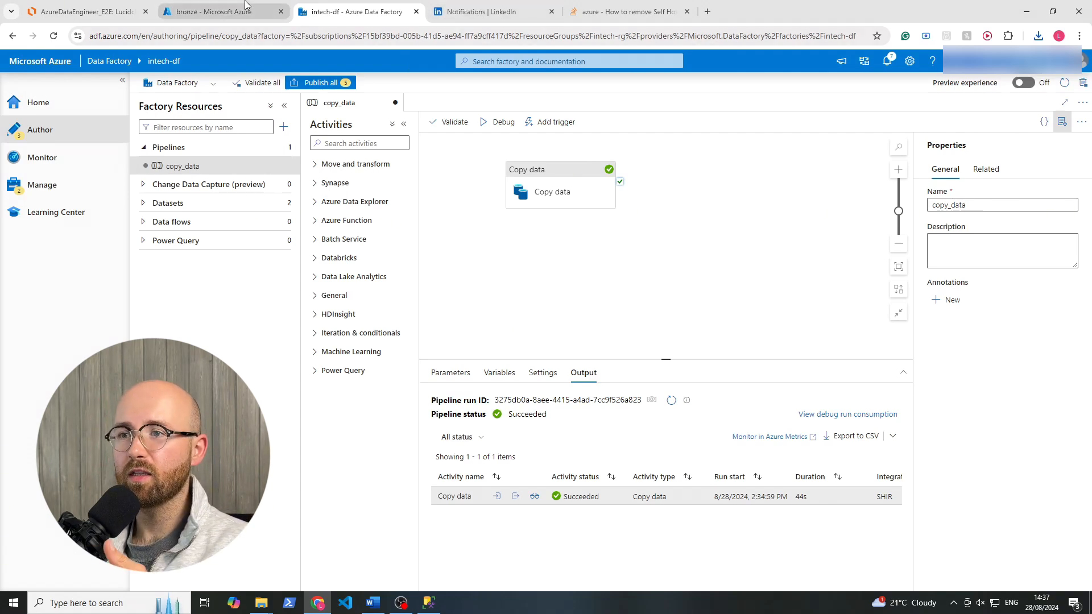
click(212, 11)
click(534, 405)
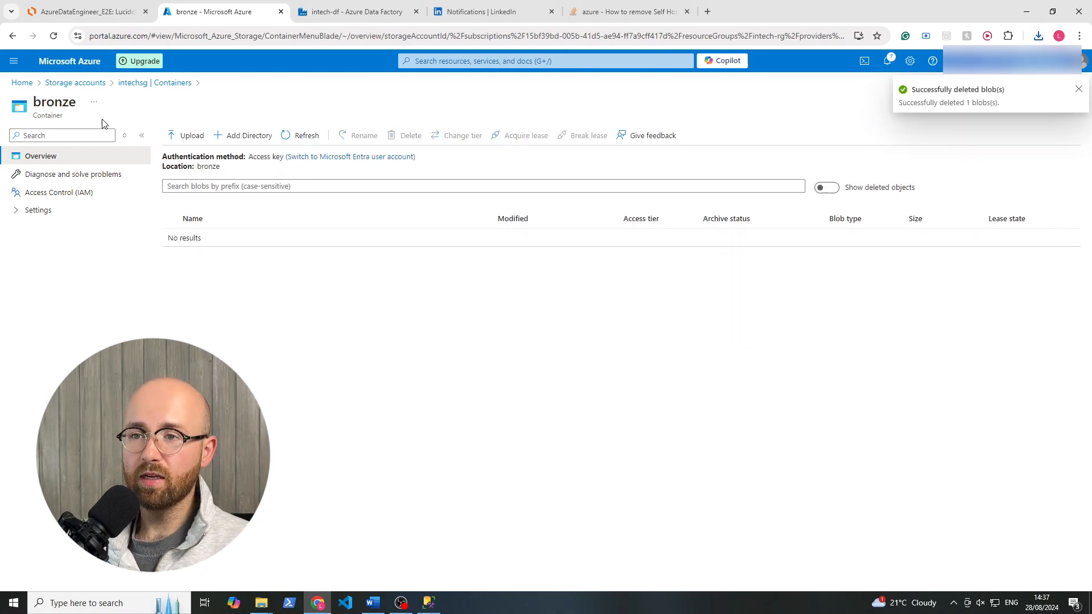
click(136, 83)
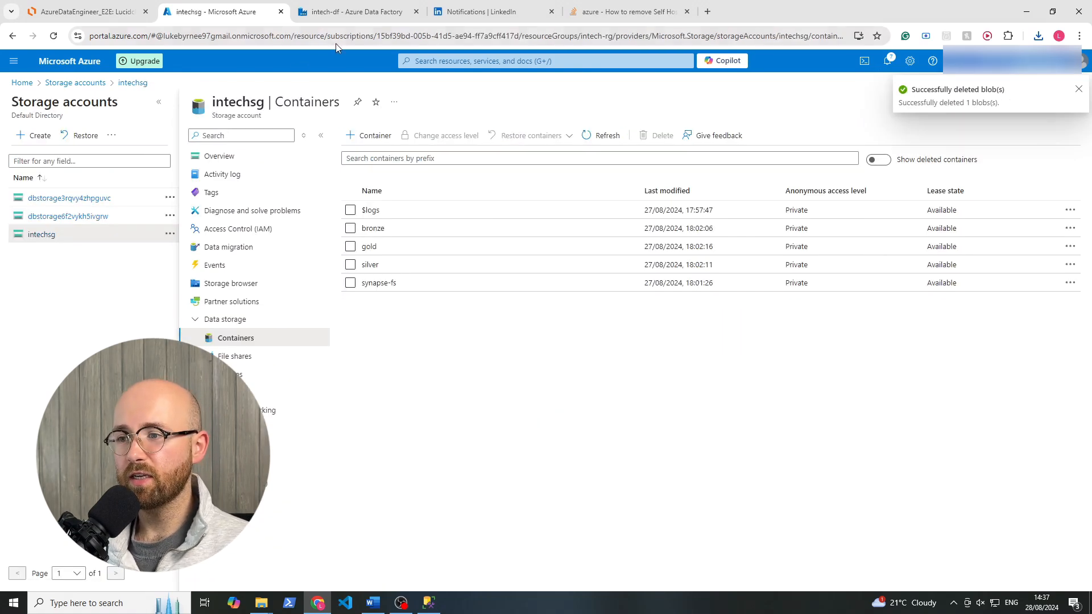
Switch to the intech-df Data Factory and create a new pipeline named copy_all_tables.
click(356, 15)
click(559, 179)
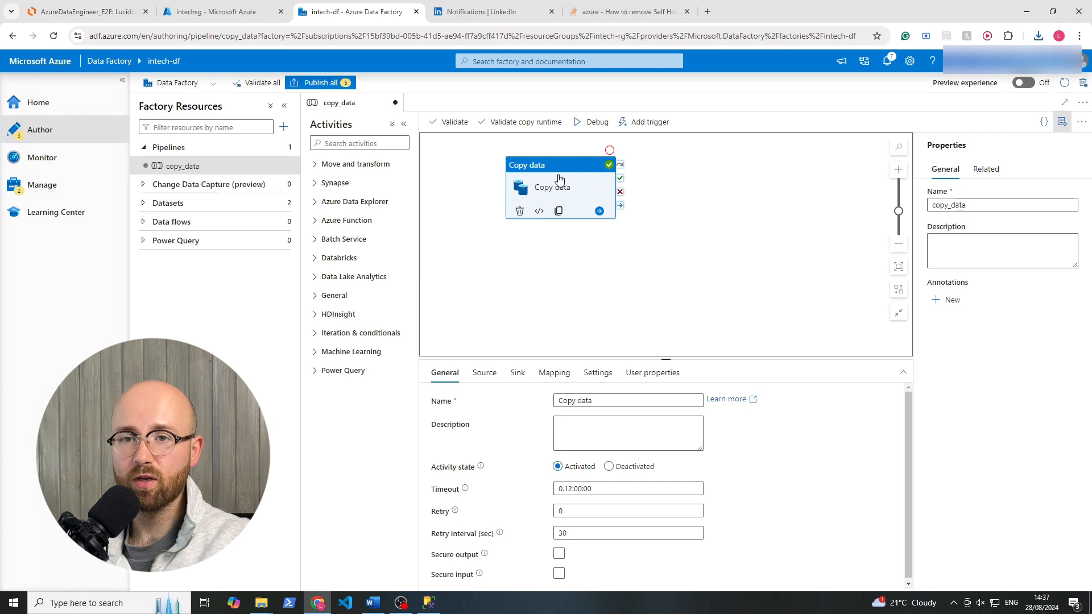
click(284, 126)
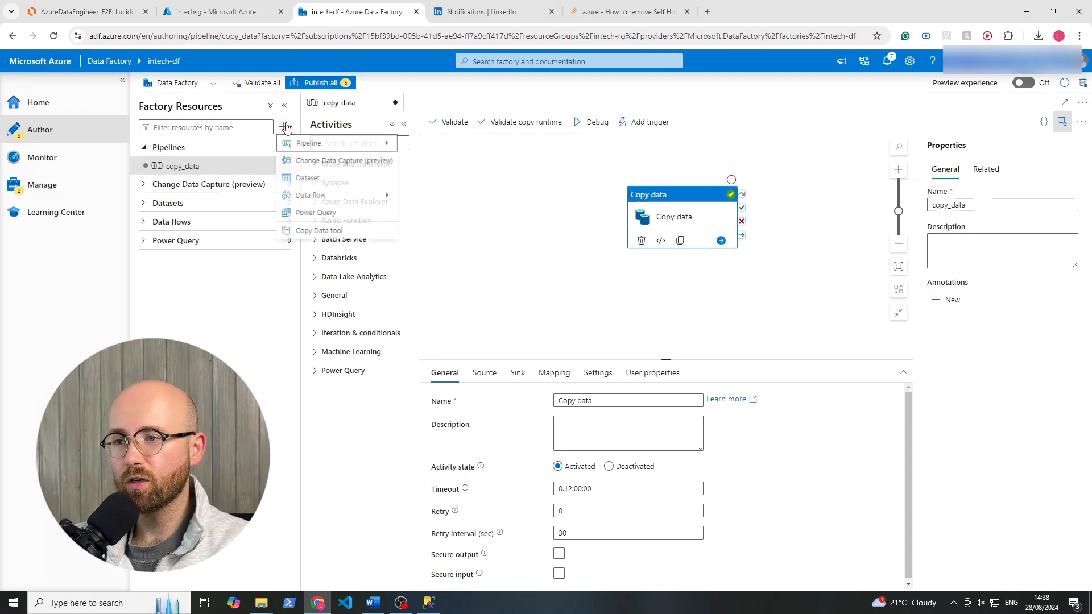
mouse_move(370, 143)
click(444, 146)
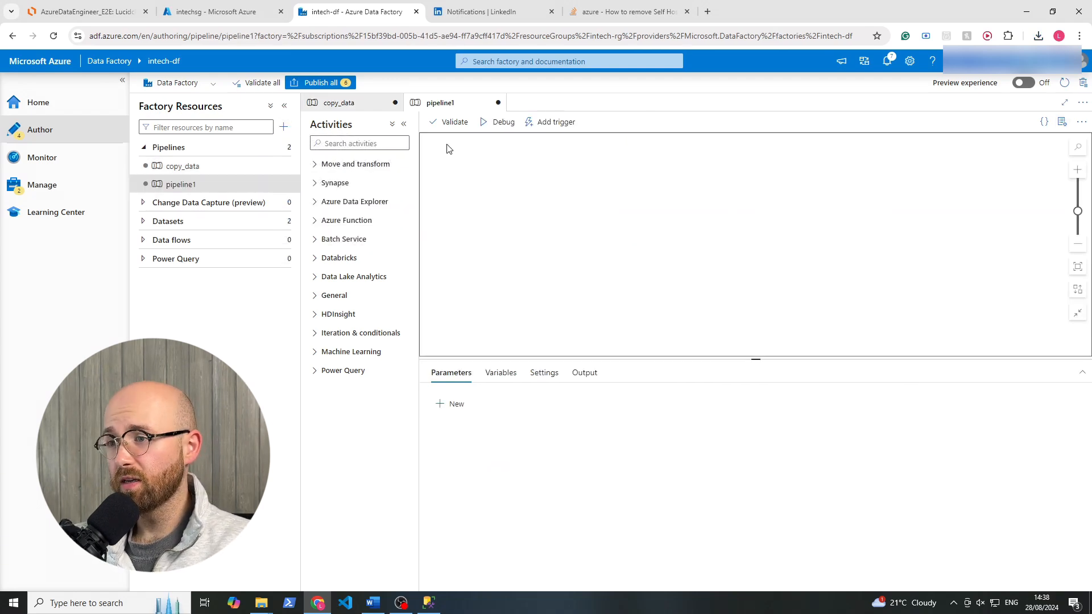
drag(966, 205, 914, 213)
text(copy_all_tables)
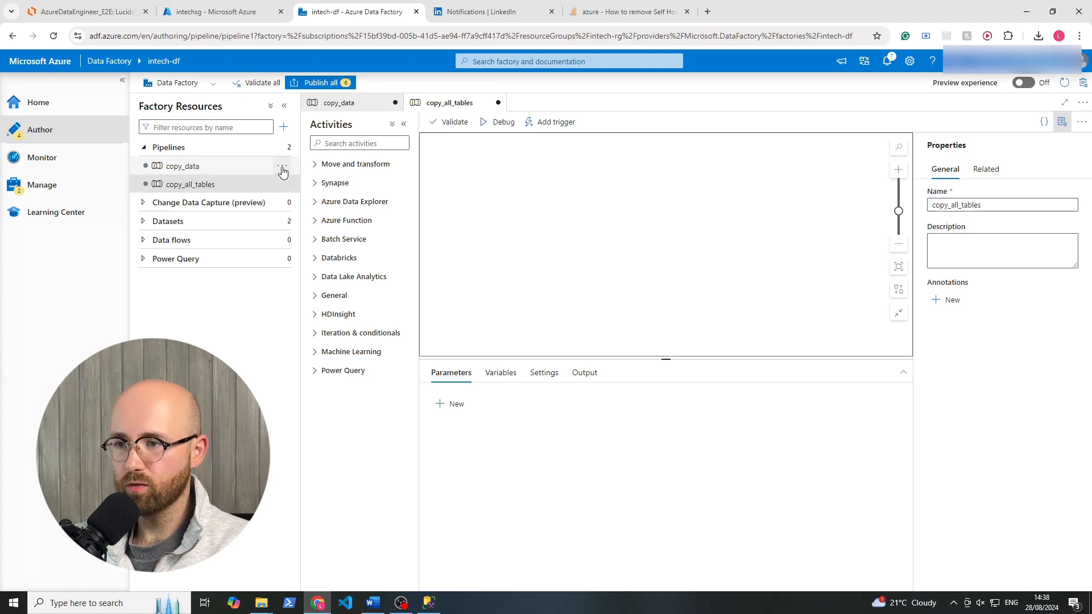
Delete the copy_data pipeline from the factory resources and confirm the deletion.
click(287, 183)
click(304, 292)
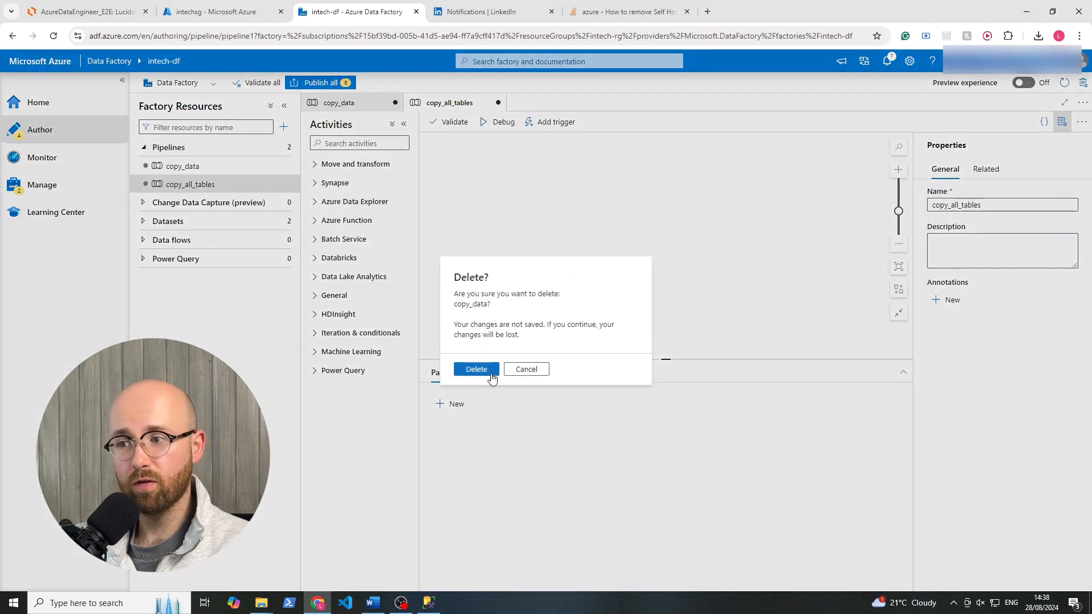
click(490, 373)
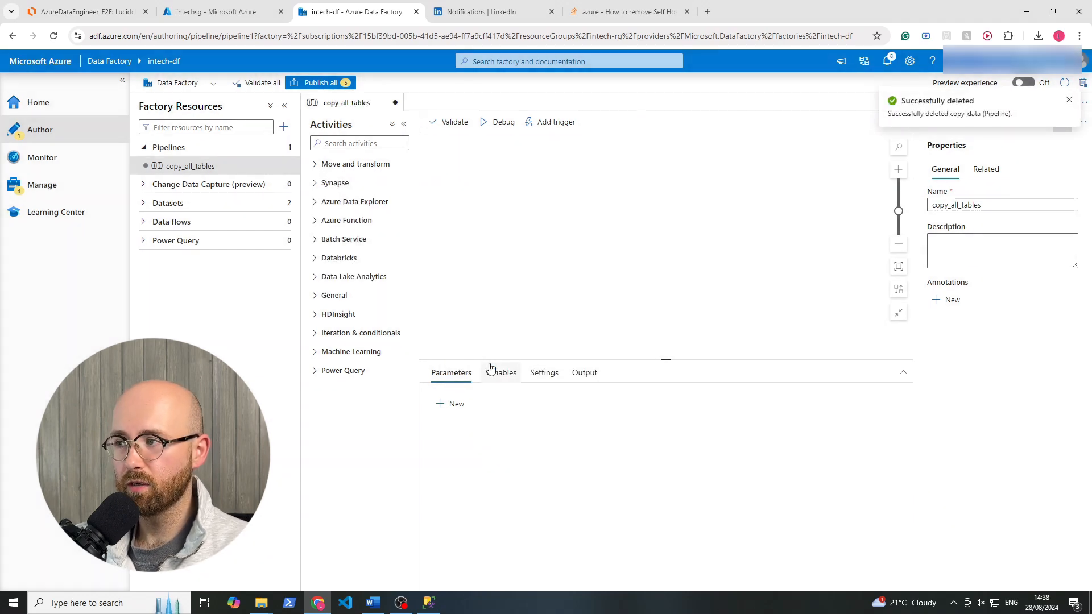
Add a Lookup activity to the copy_all_tables pipeline and set its source dataset to SqlServerOnPrem.
click(379, 144)
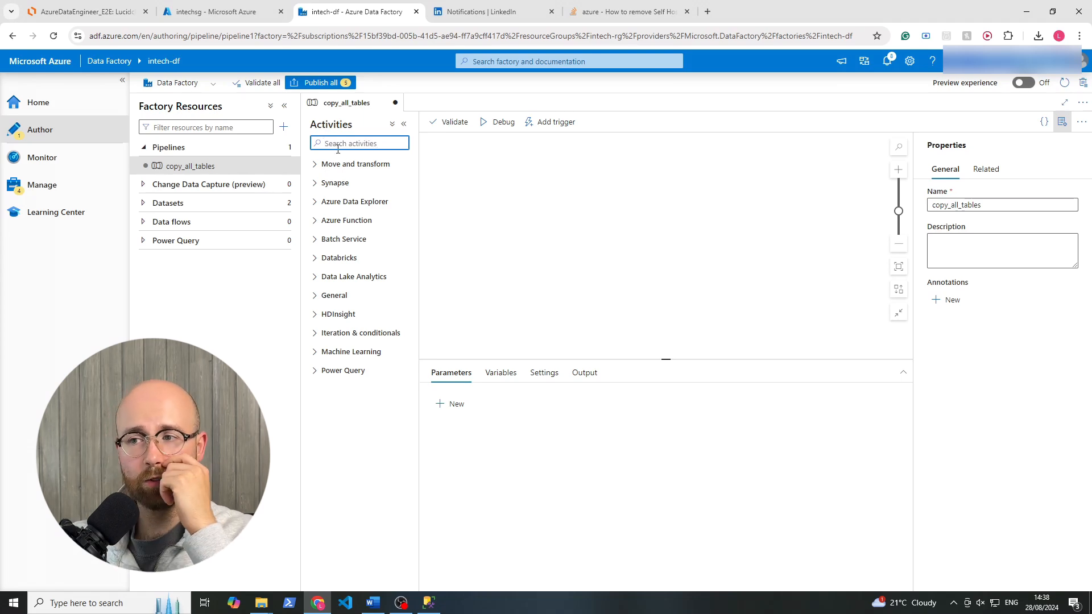
click(315, 337)
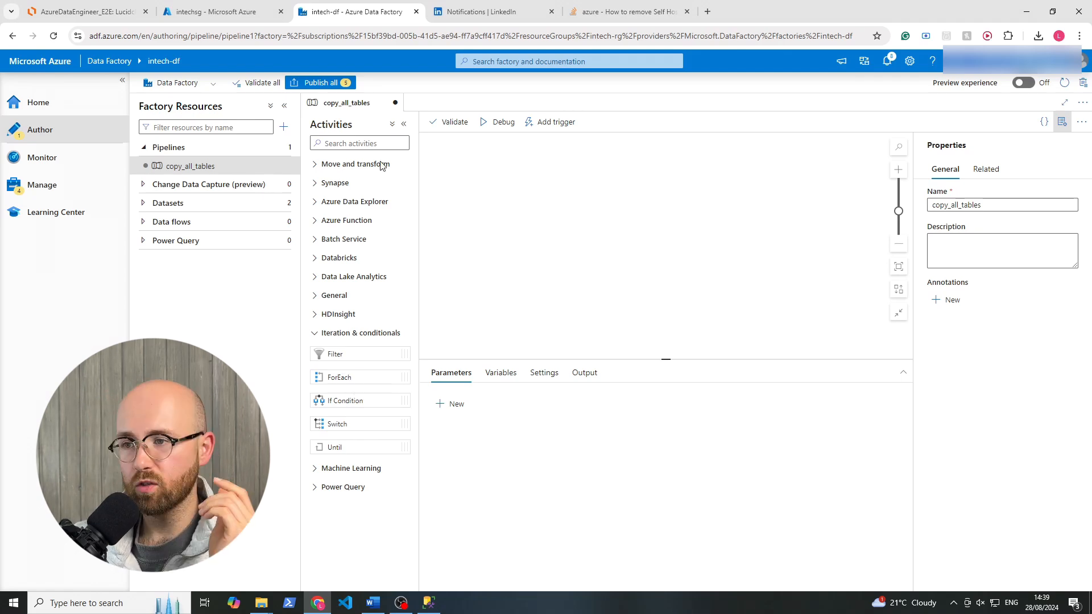
click(371, 141)
text(lookup)
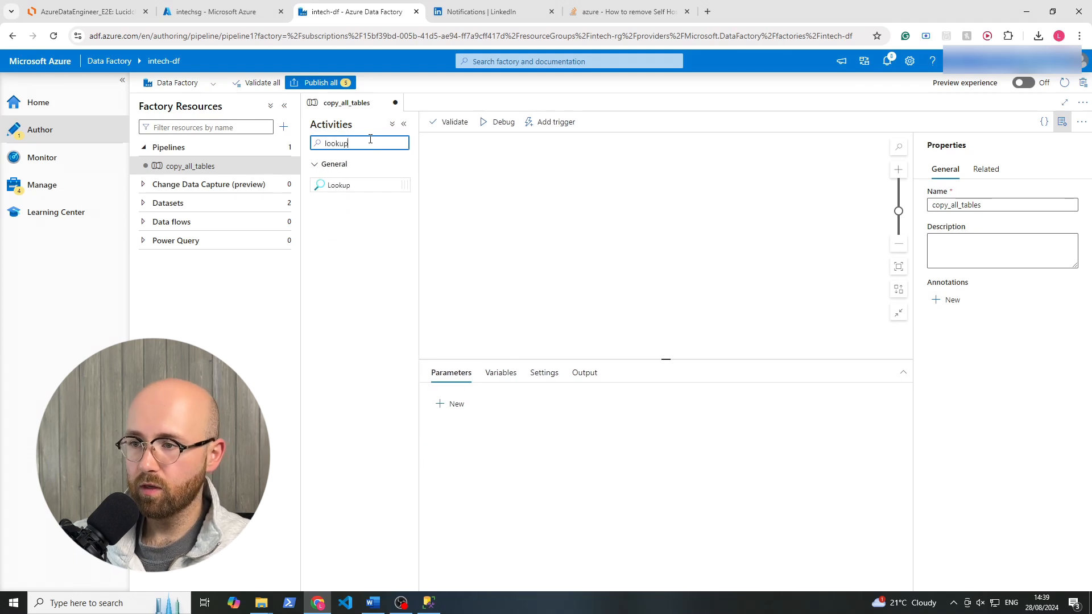
drag(356, 187, 521, 209)
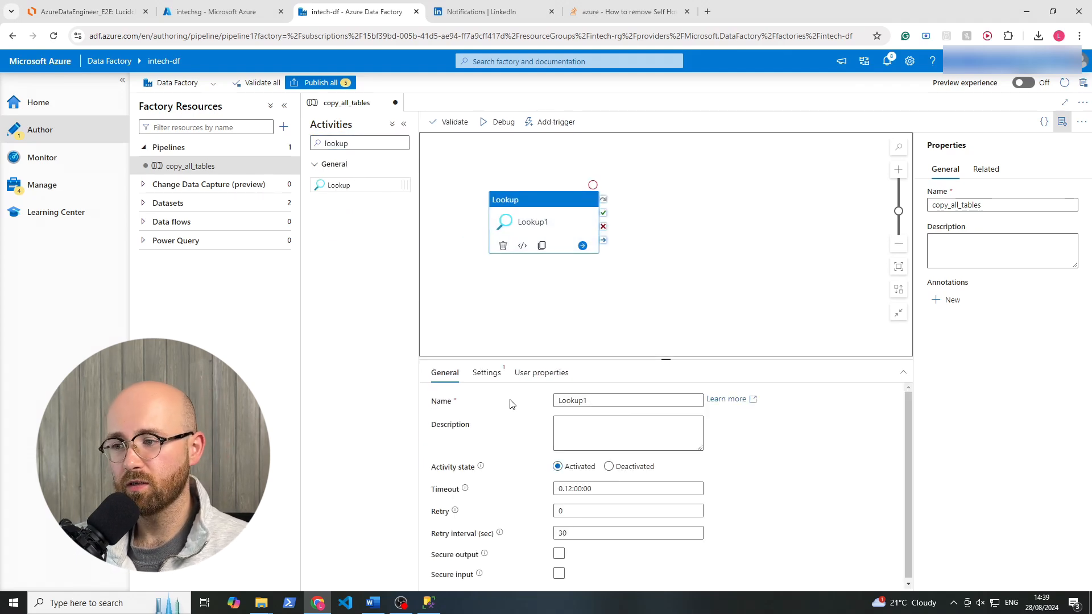
click(490, 374)
click(609, 402)
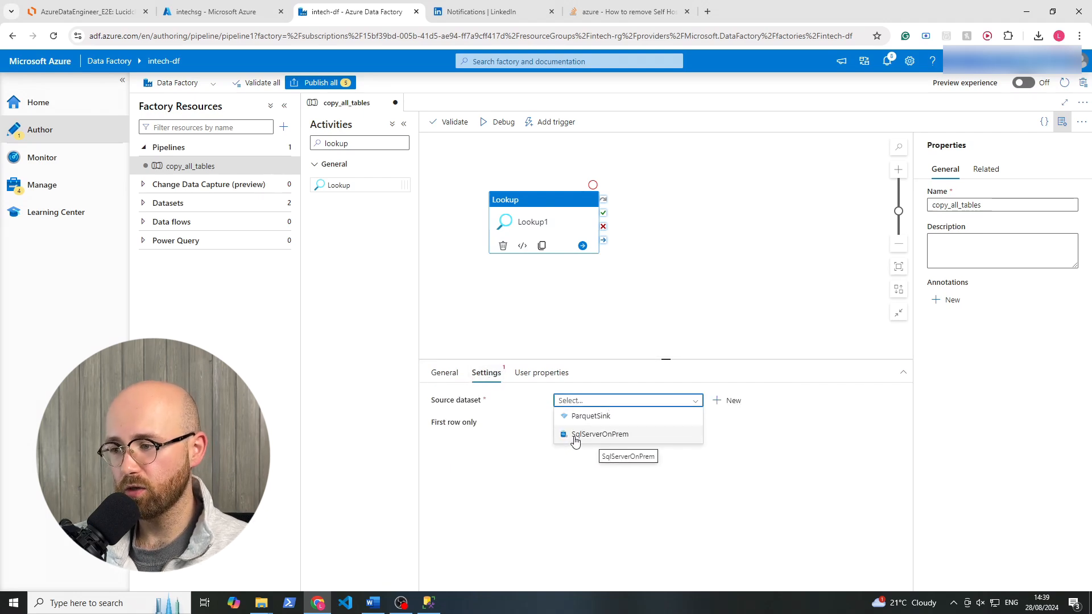
click(624, 435)
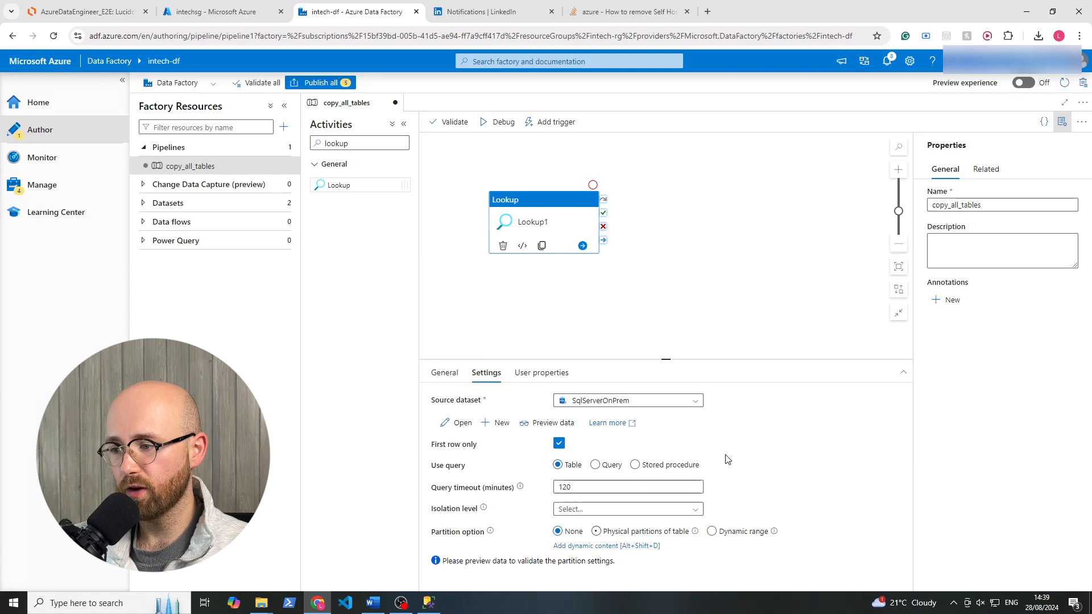
Open the SqlServerOnPrem dataset and clear its SalesLT.Address table selection.
click(463, 422)
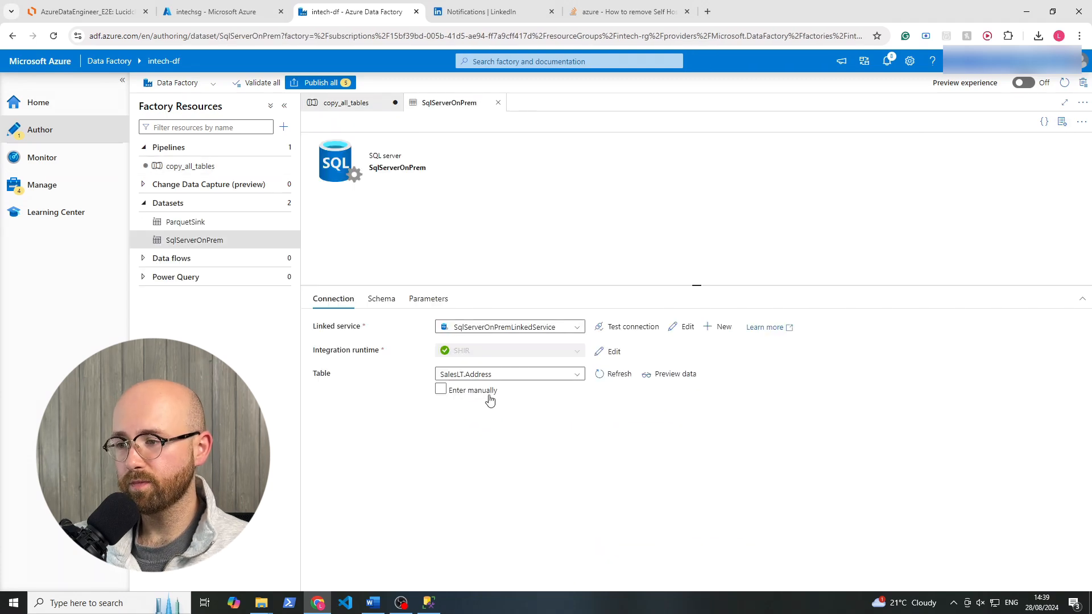
drag(309, 377, 368, 375)
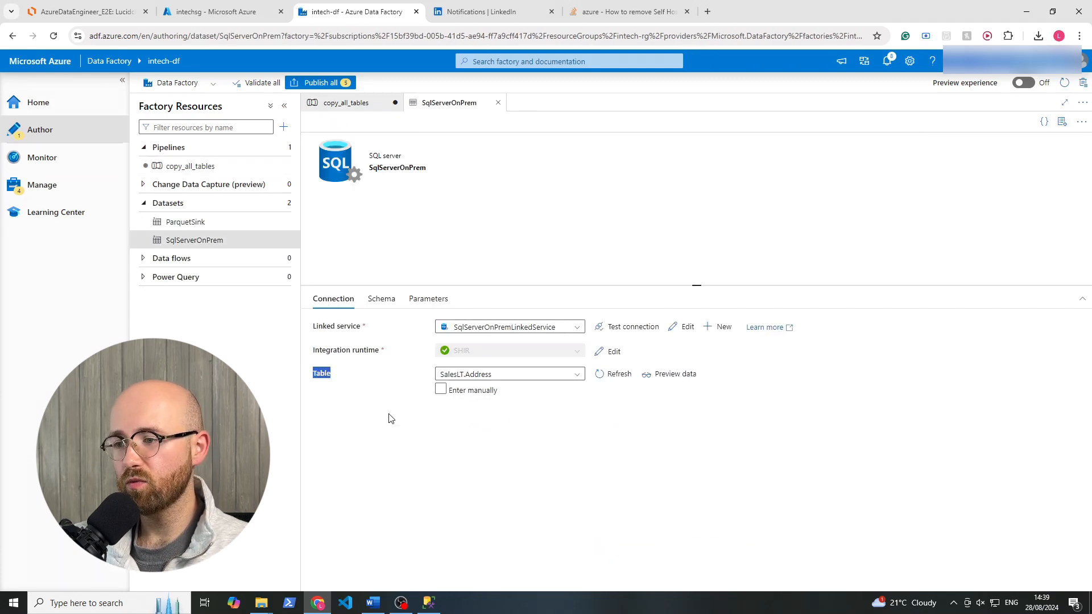
click(389, 416)
click(507, 375)
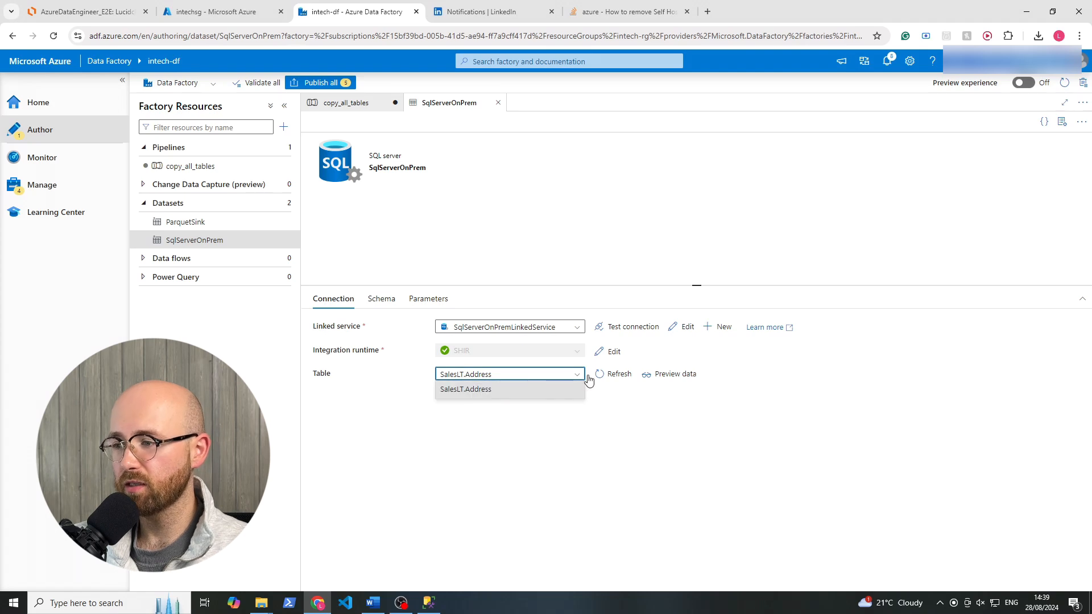
click(562, 374)
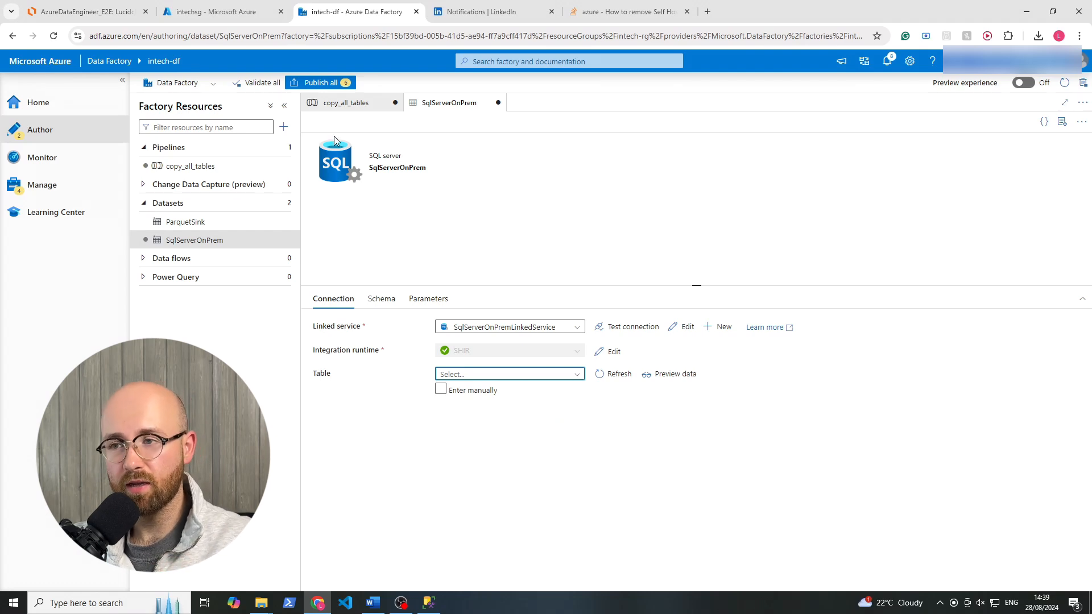
Return to the copy_all_tables pipeline, set the Lookup to use a query and turn off First row only.
click(348, 103)
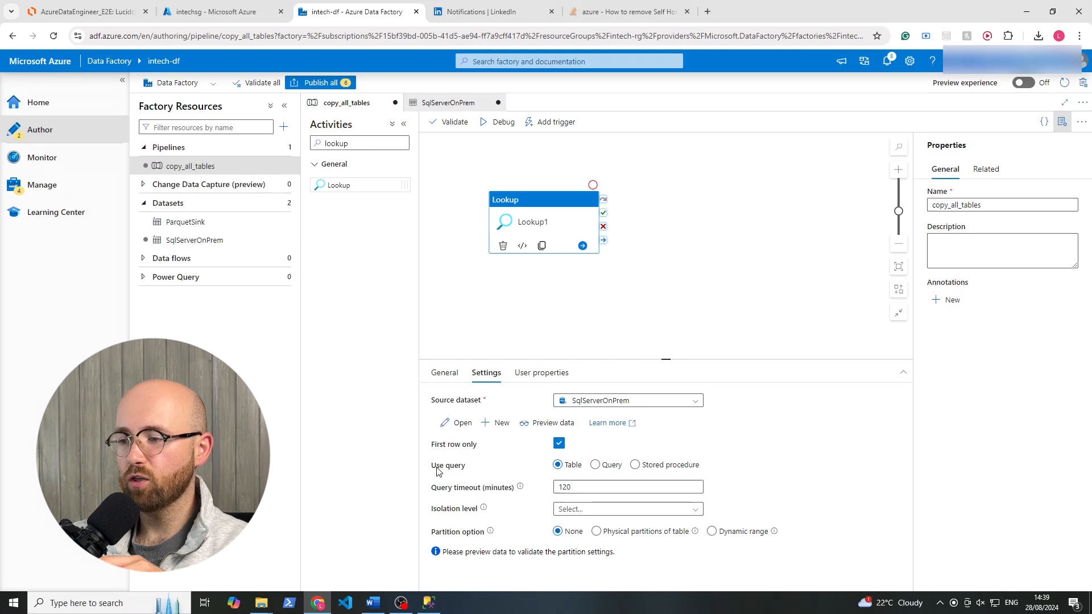
click(601, 469)
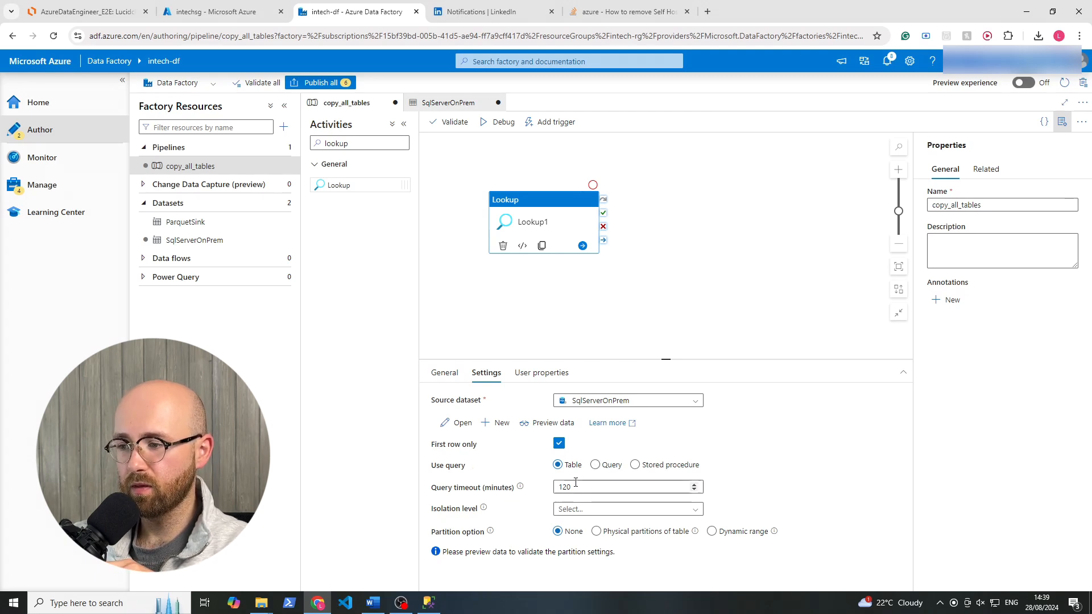
click(597, 465)
click(559, 444)
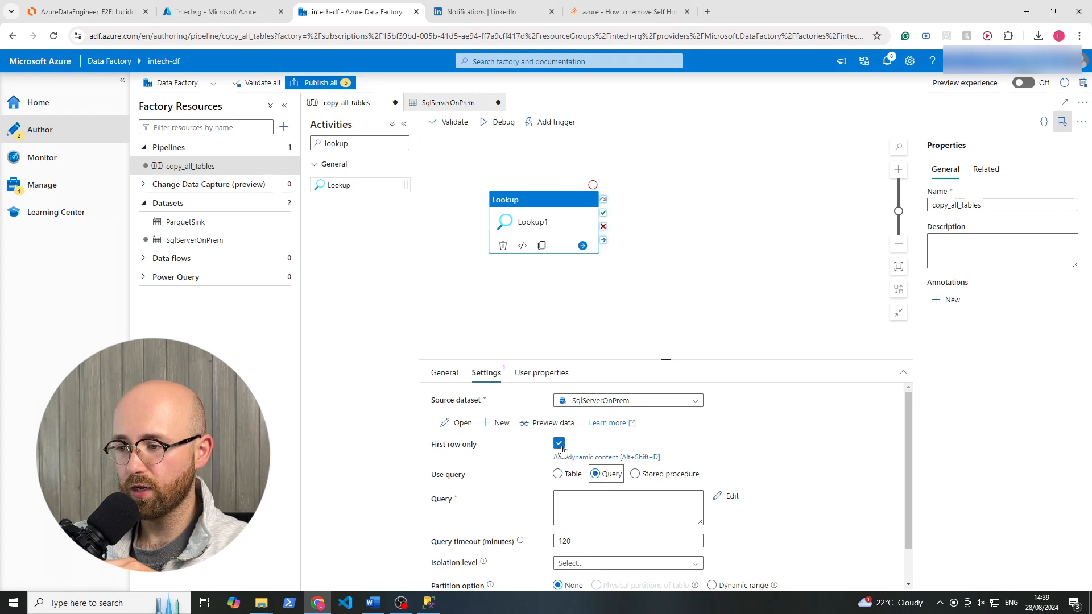
Enter the Lookup query selecting s.name AS SchemaName and t.Name AS TableName from sys.tables t inner-joined to sys.schemas s on schema_id where s.name = 'SalesLT'.
click(639, 496)
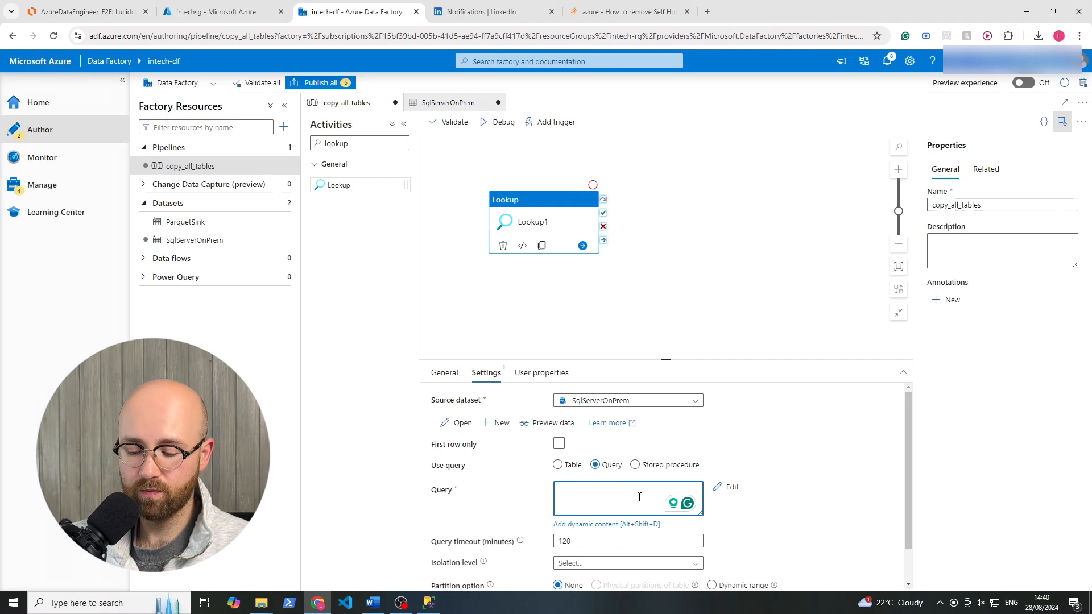
key(BackSpace)
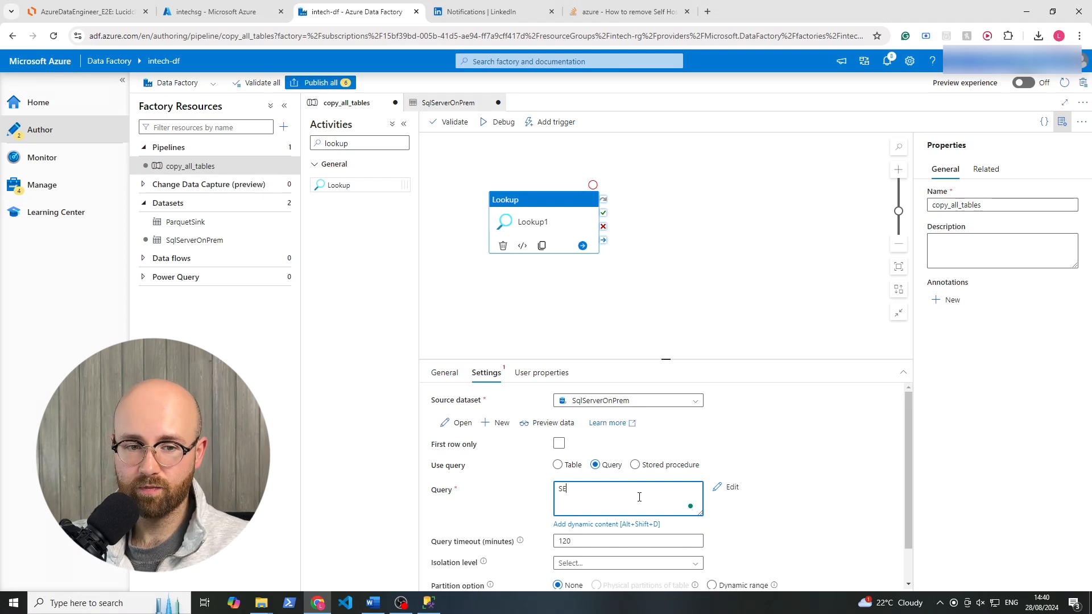
text(SELECT s.name AS SchemaName, t.Name AS TableName FROM sys.tables t INNER JOIN sys.schemas s ON t.schema_id = s.schema_id WHERE s.name = 'SAlesLT)
drag(702, 515, 704, 571)
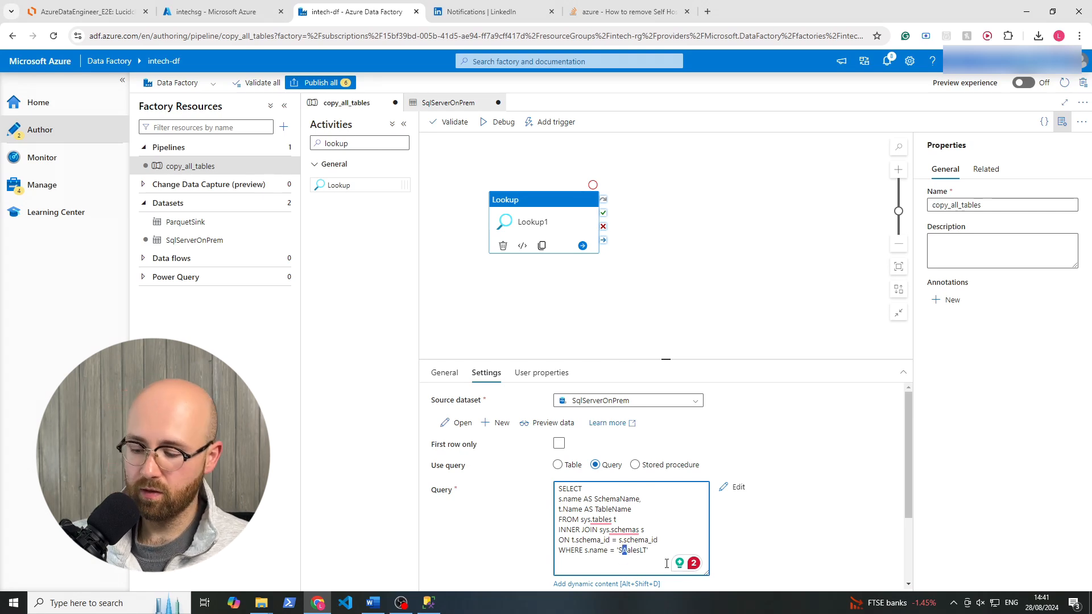
text(a)
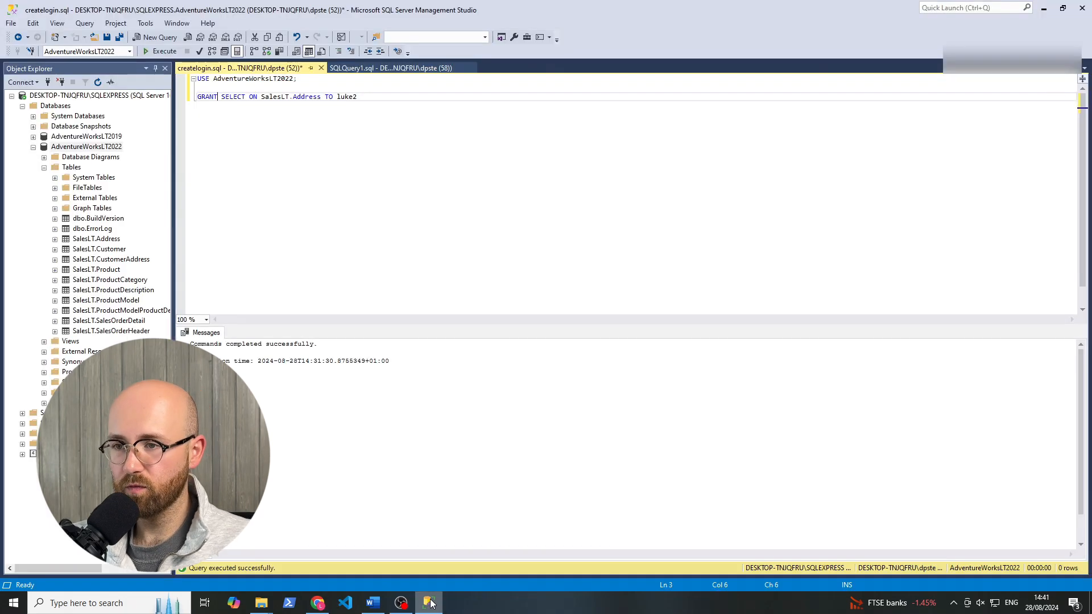
Switch to SQL Server Management Studio, check the SalesLT tables of AdventureWorksLT2022 and return to Data Factory.
click(429, 602)
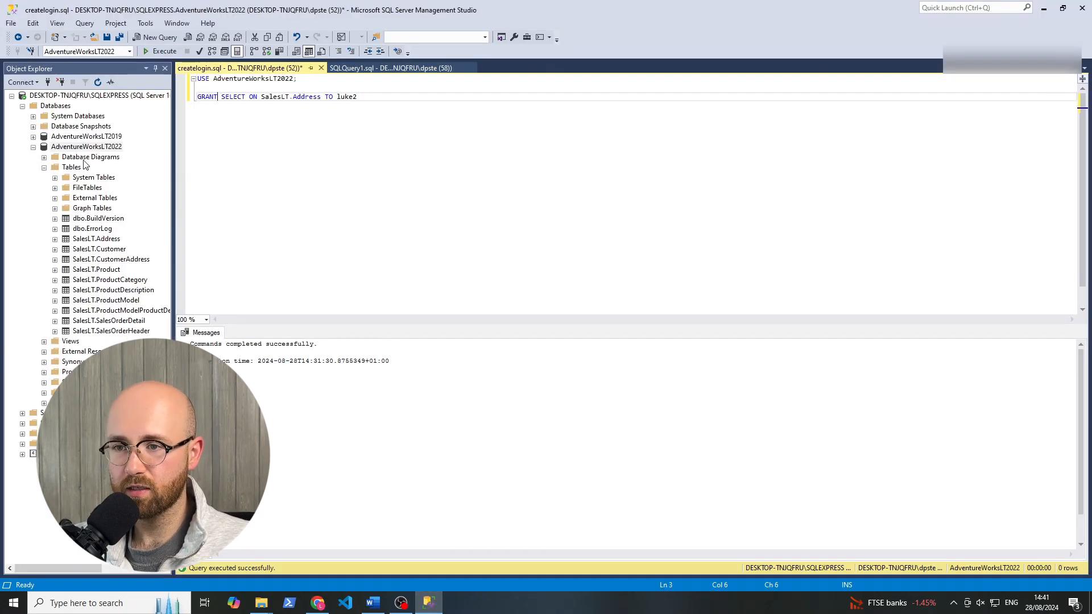
click(85, 241)
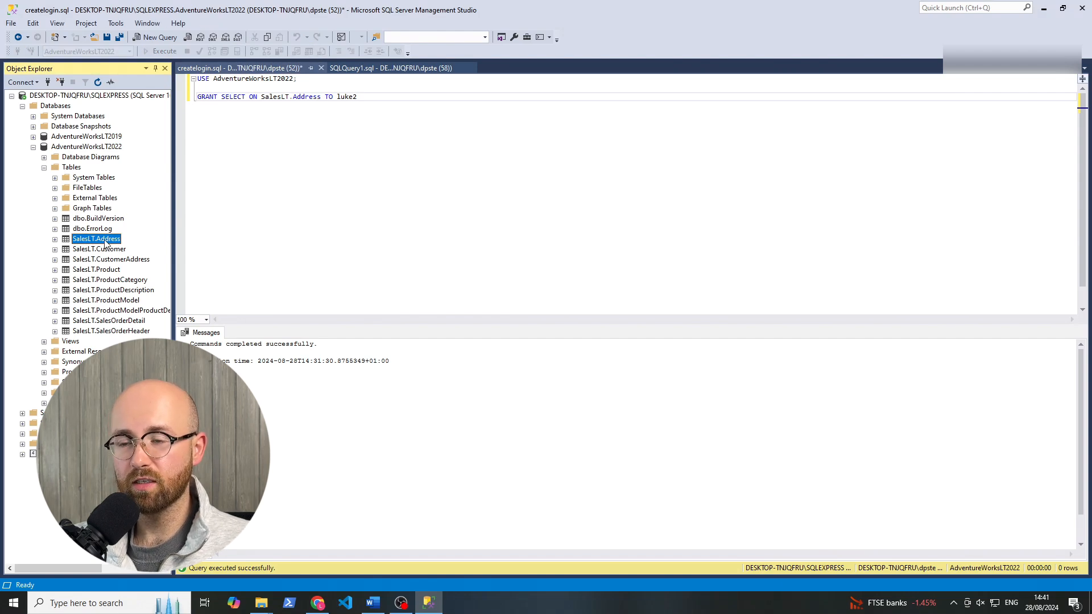
click(430, 604)
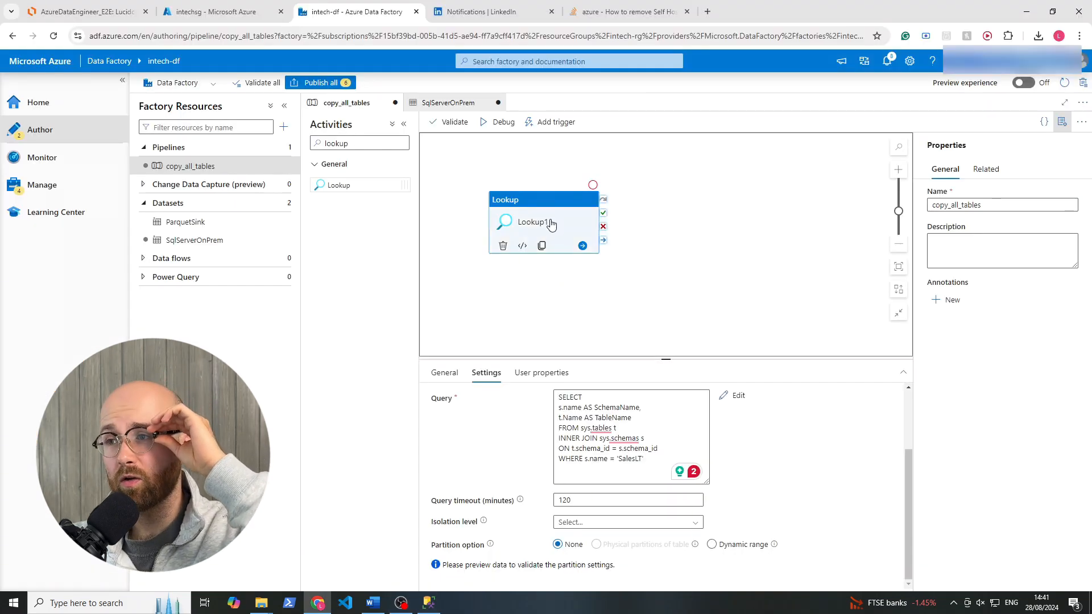
Debug the copy_all_tables pipeline and inspect the input JSON of the Lookup1 run.
click(502, 123)
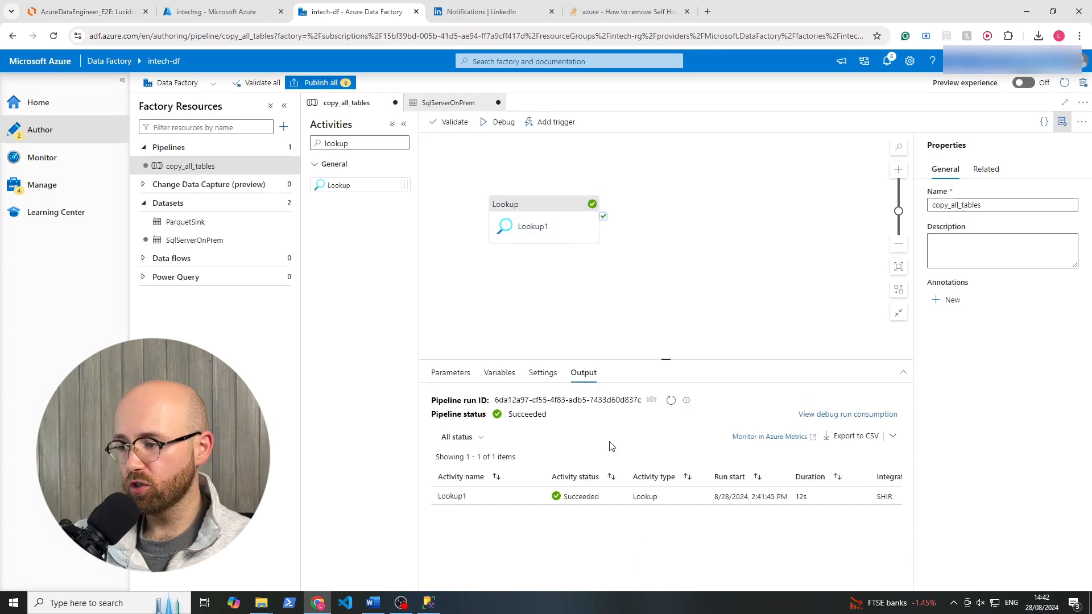
mouse_move(536, 500)
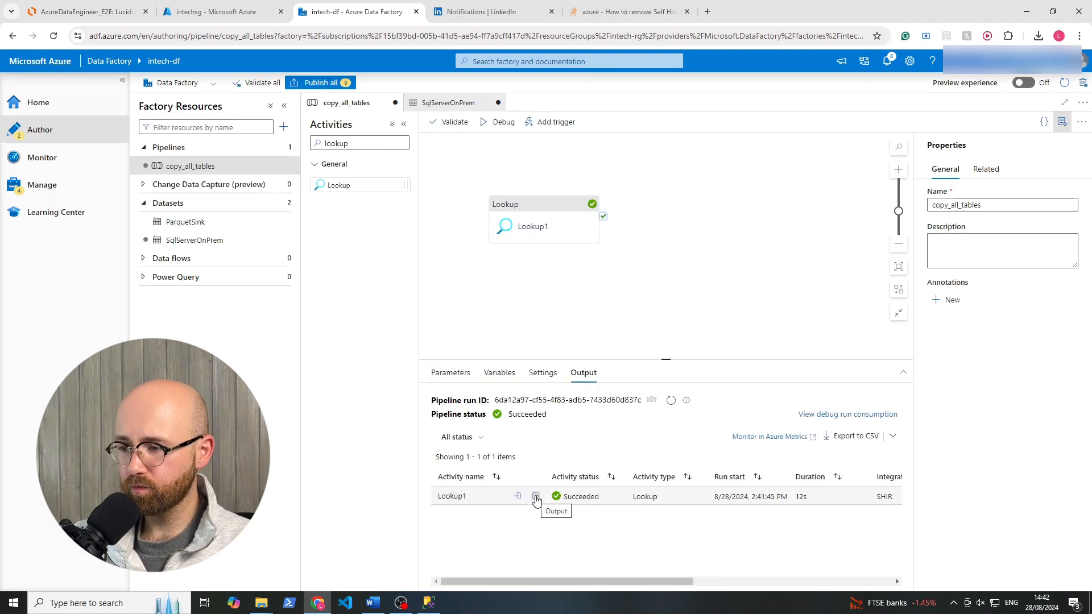
click(519, 498)
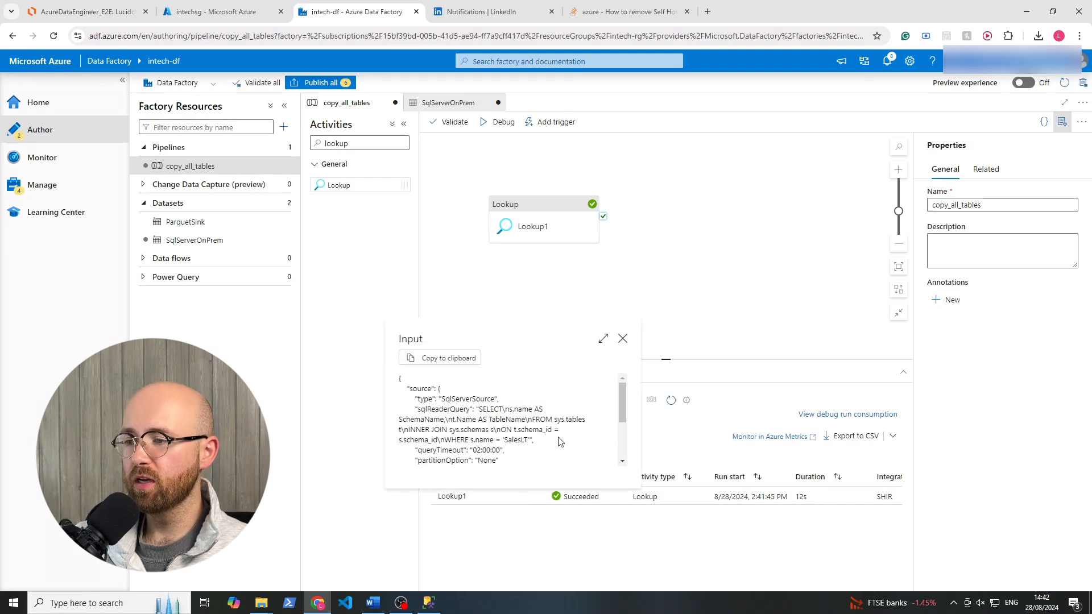
scroll(622, 402, down, 5)
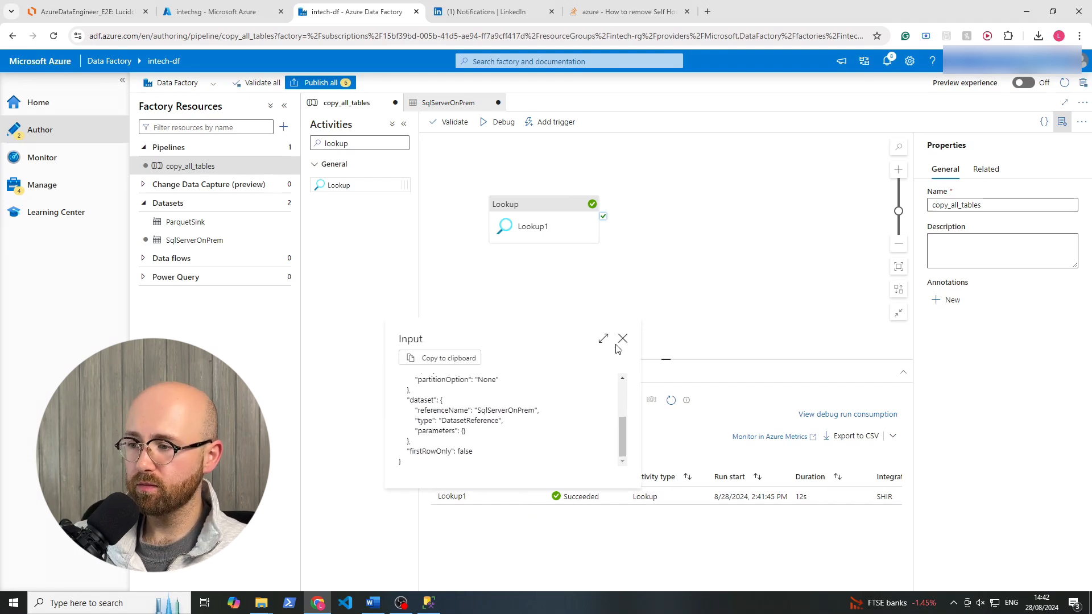
click(623, 339)
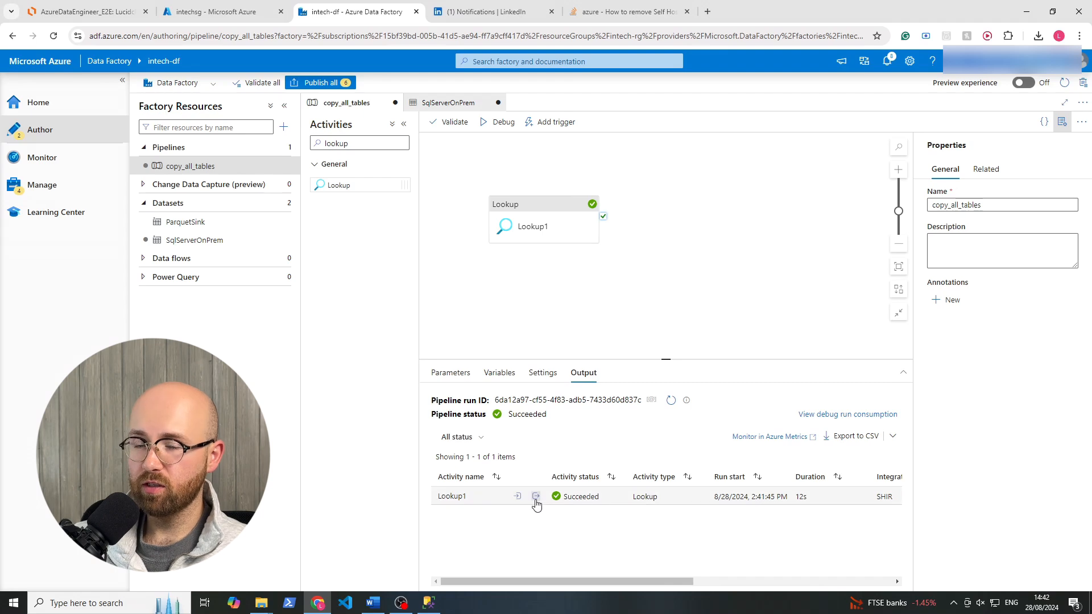
Examine the Lookup1 run's output JSON for the returned schema and table names.
click(536, 497)
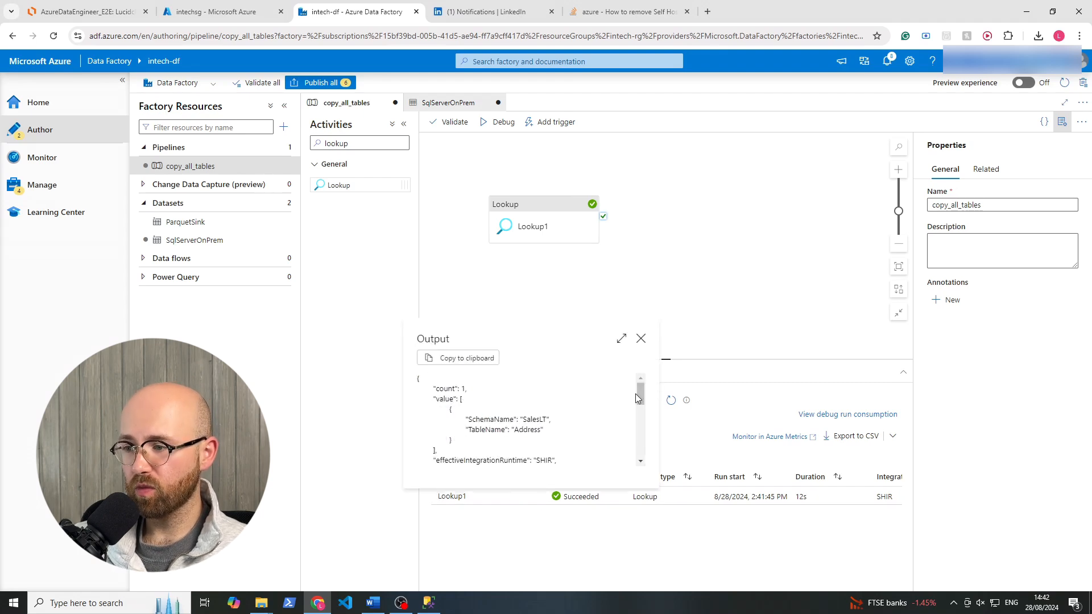
drag(636, 393, 619, 410)
click(618, 410)
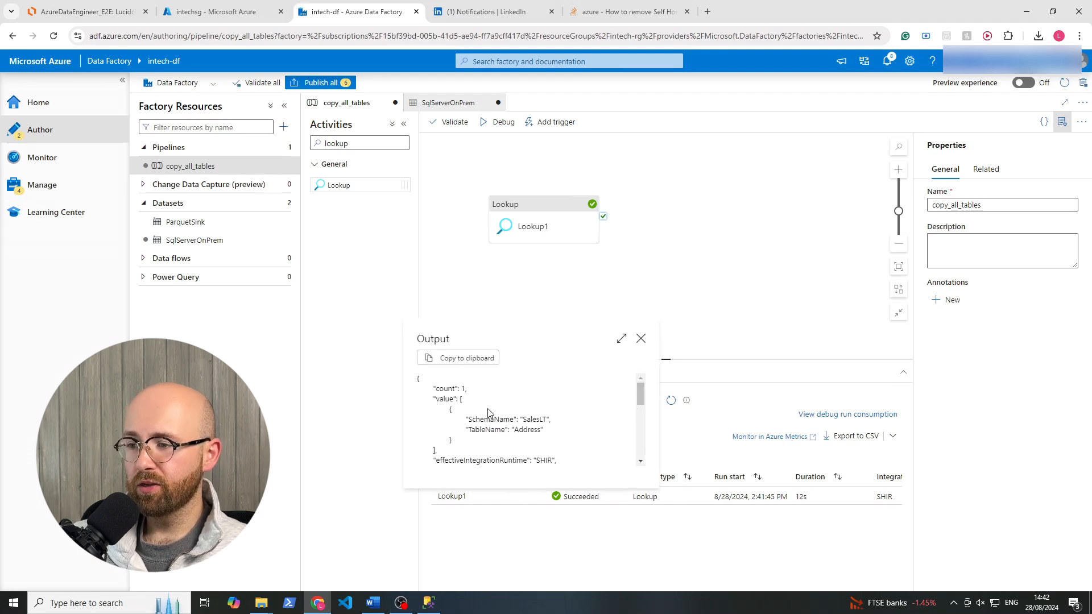
mouse_move(640, 398)
mouse_down()
mouse_move(643, 473)
mouse_move(641, 391)
mouse_up()
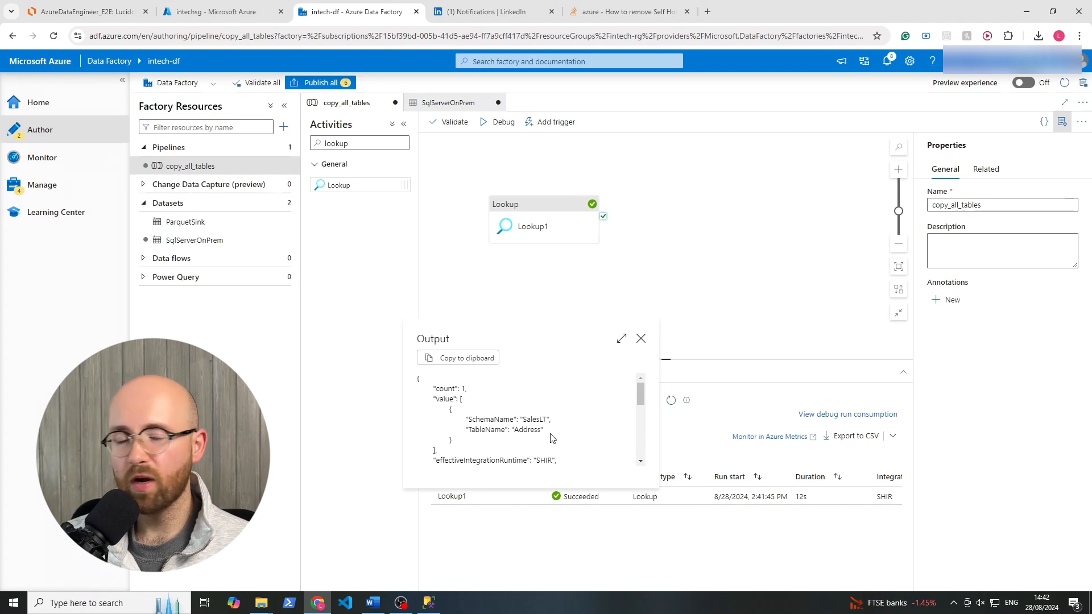
Switch to SQL Server Management Studio and try to grant SELECT on * instead of SalesLT.Address to the database user.
click(429, 602)
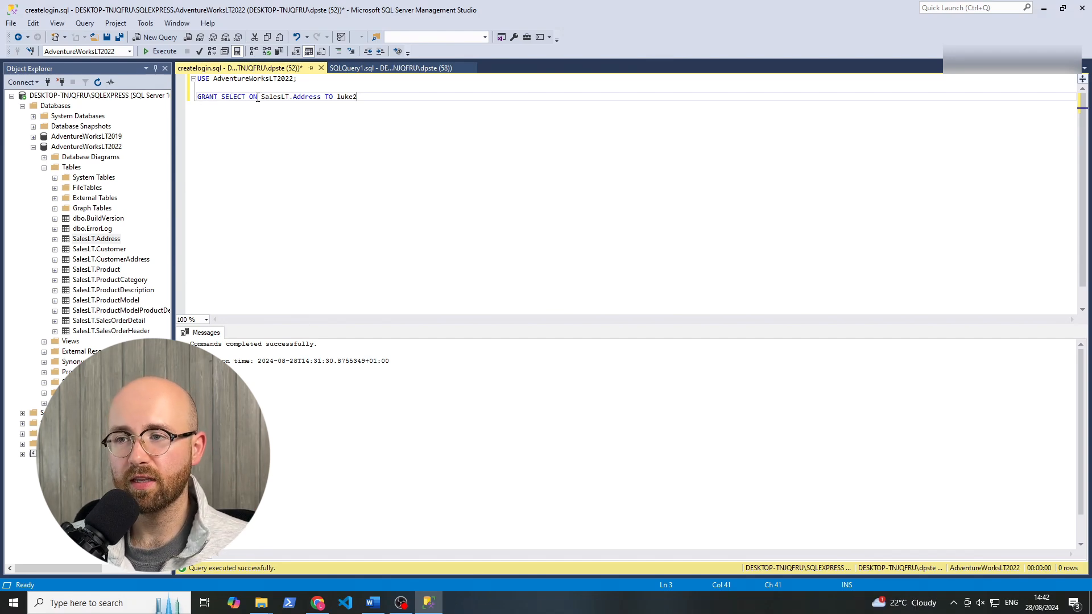
drag(261, 97, 320, 99)
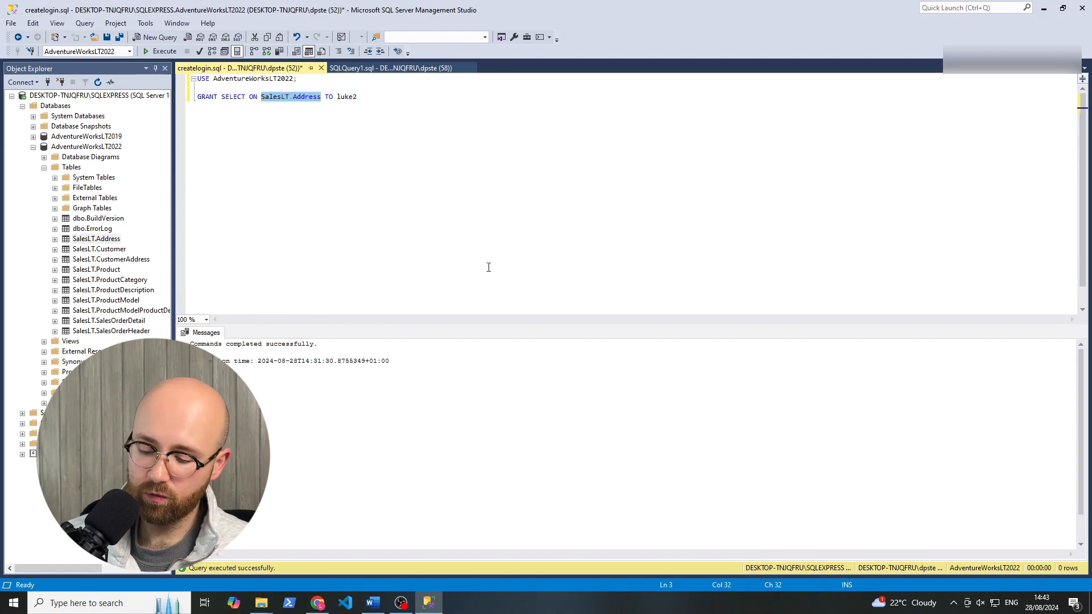
text(*)
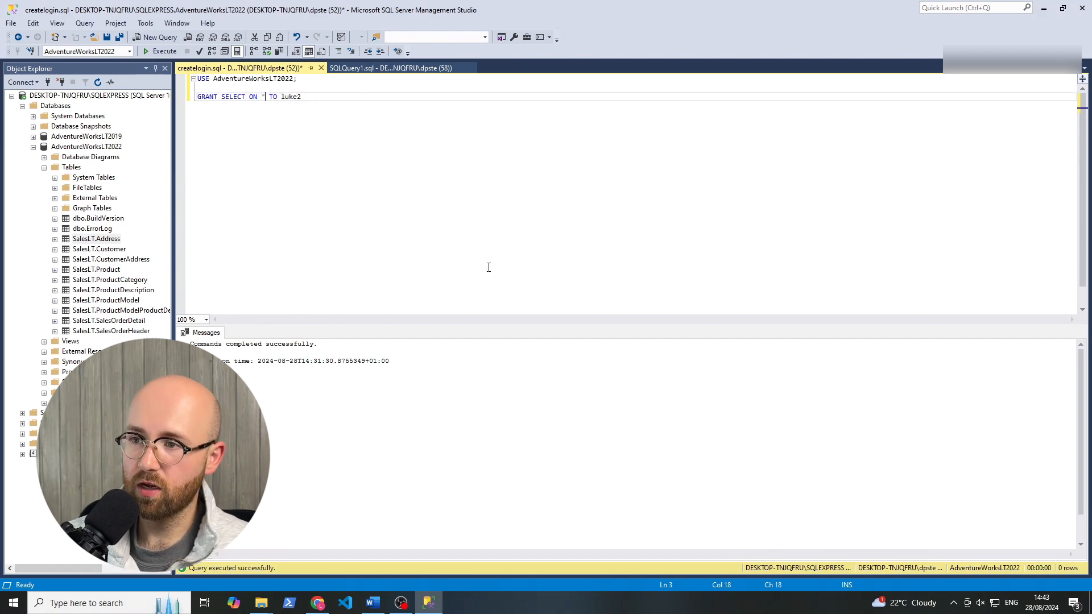
click(164, 51)
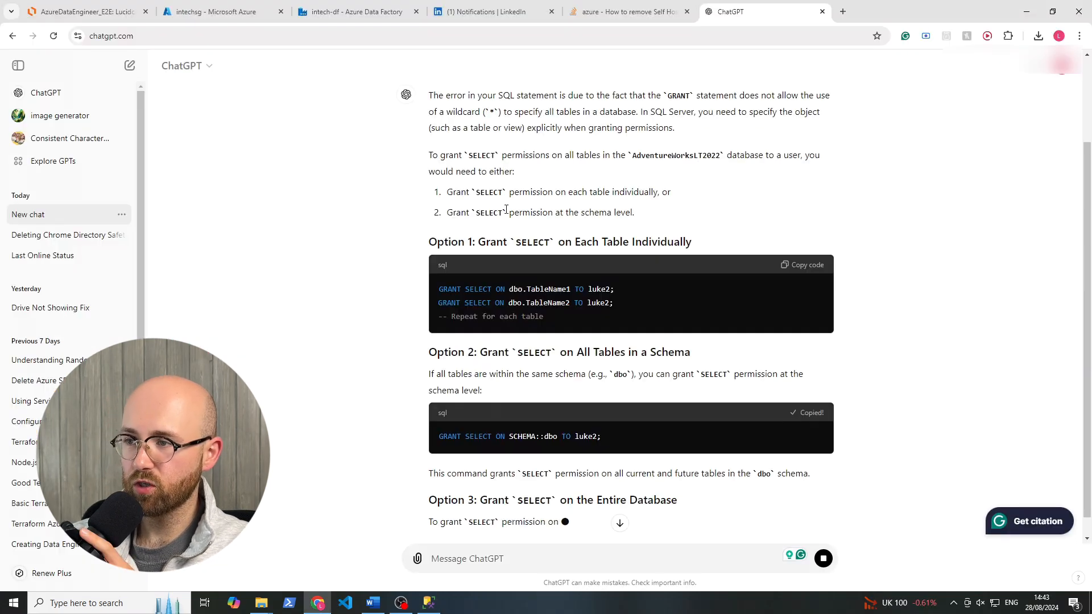
In createlogin.sql, replace the GRANT statement with one granting SELECT ON SCHEMA::SalesLT to the database user.
click(430, 605)
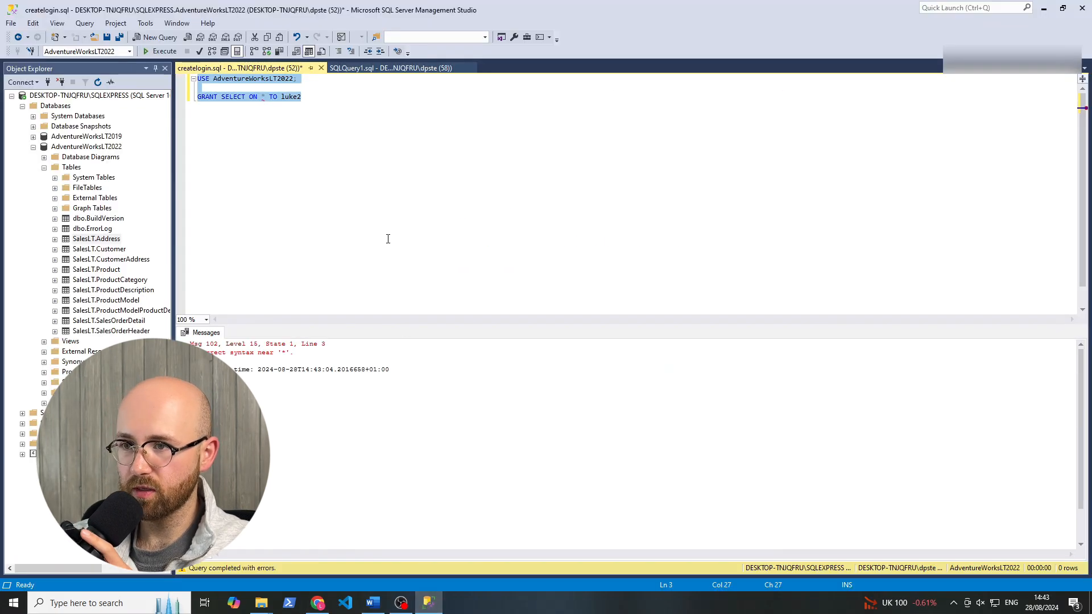
click(343, 157)
drag(335, 122, 204, 106)
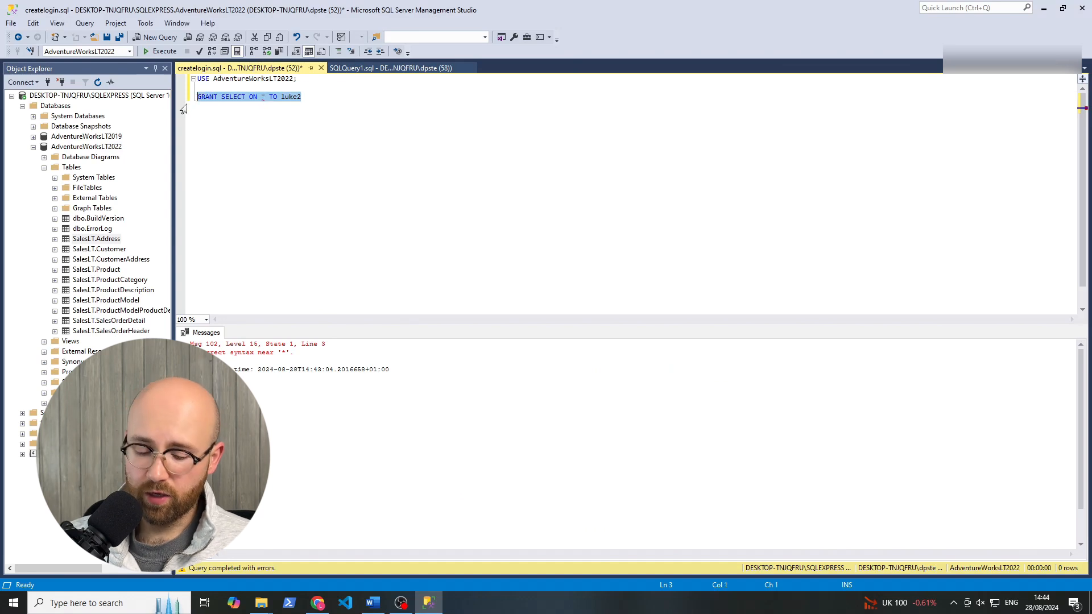
text(GRANT SELECT ON SCHEMA::dbo TO luke2;)
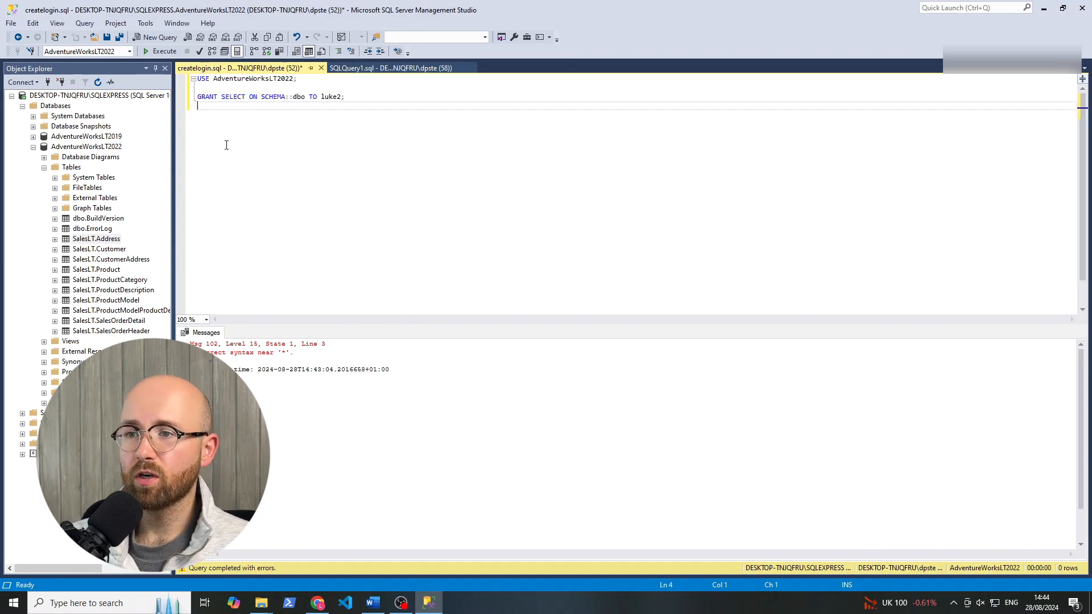
click(272, 98)
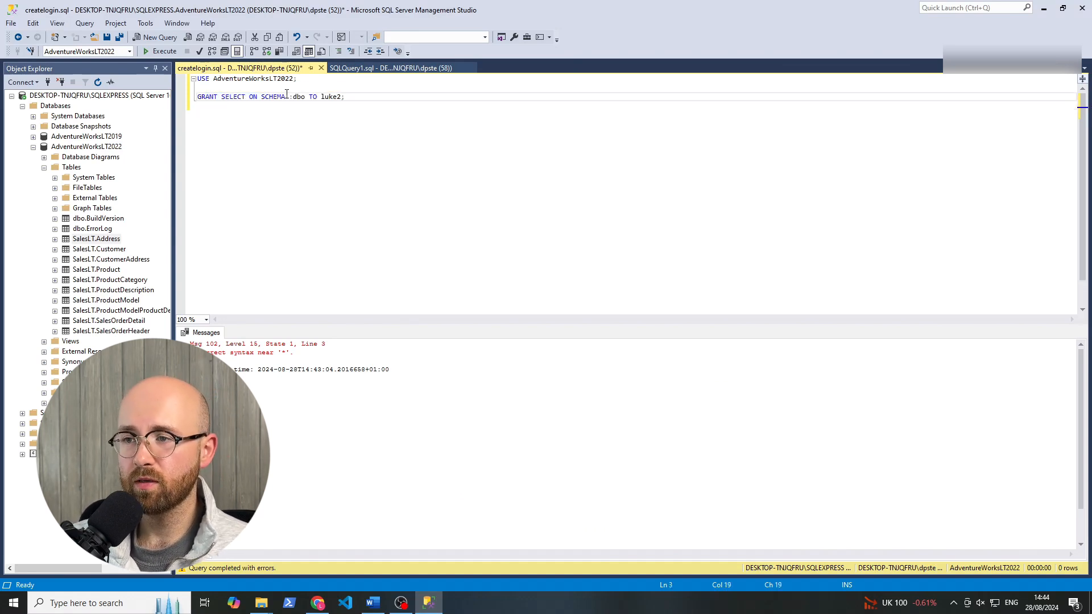
double_click(299, 97)
text(SalesLT)
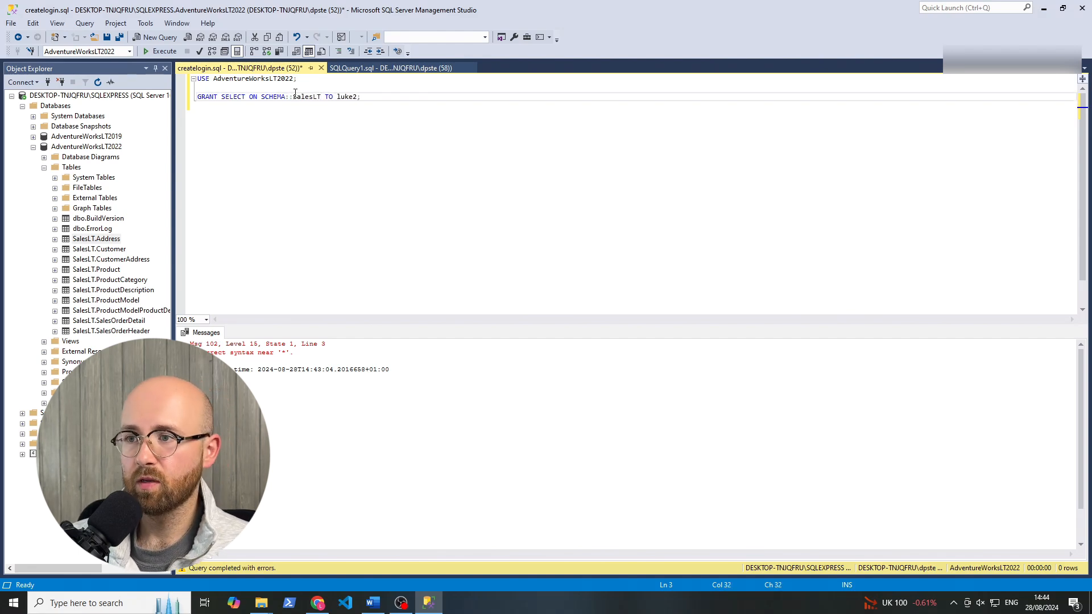
click(357, 109)
drag(261, 97, 323, 96)
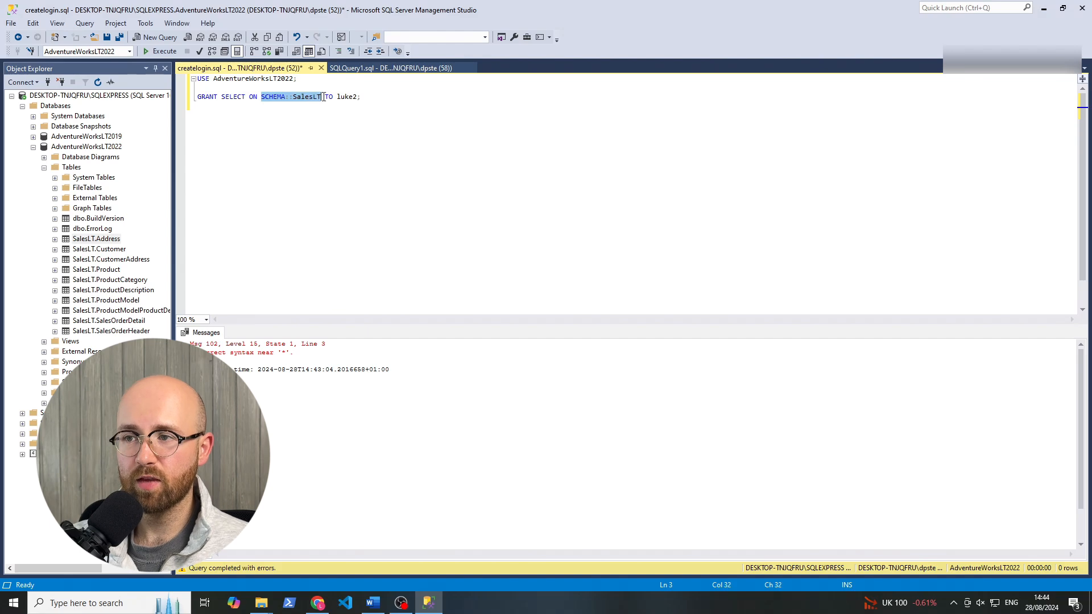
click(337, 97)
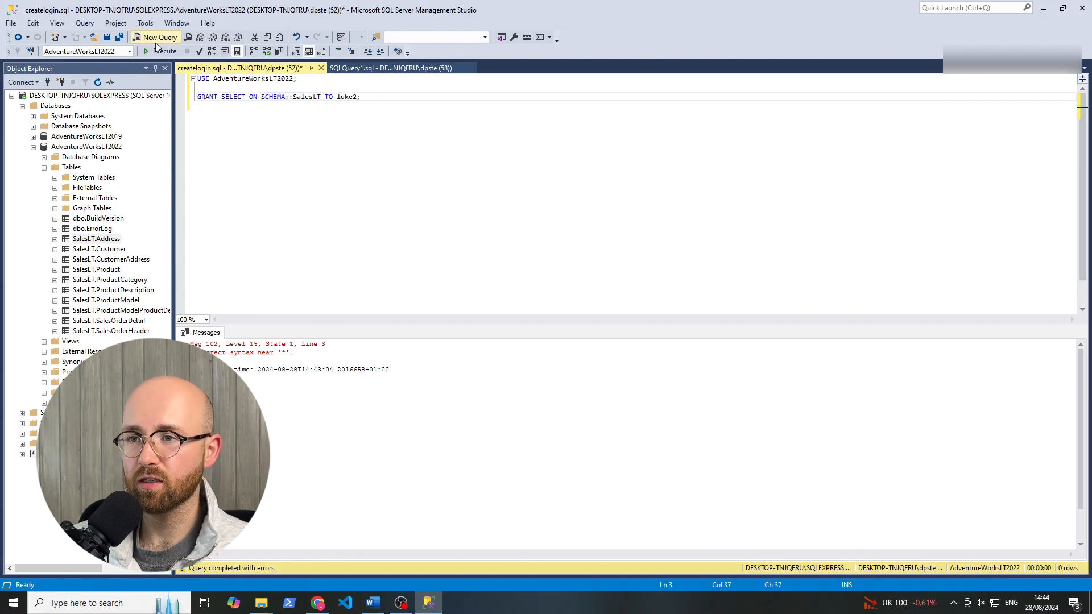
click(157, 38)
click(157, 38)
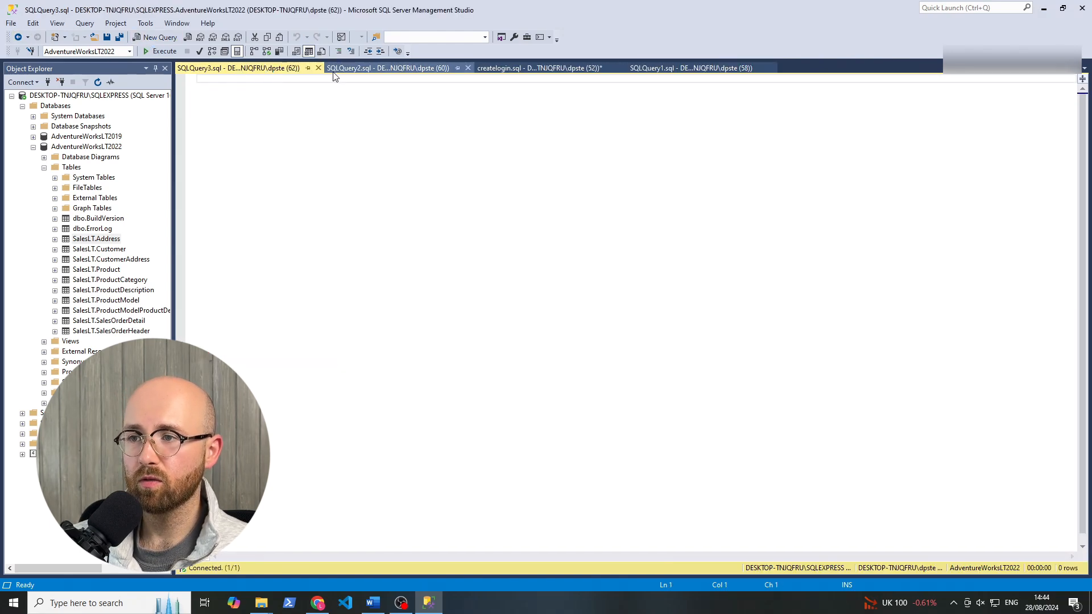
click(318, 67)
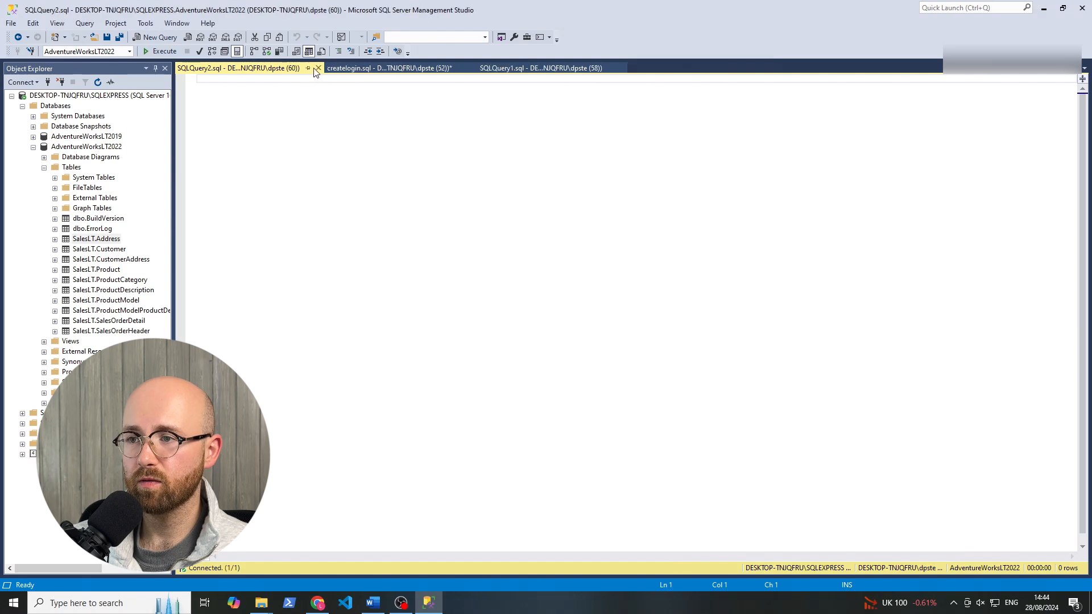
click(318, 68)
Execute the script granting SELECT on the SalesLT schema and check its result message.
click(239, 135)
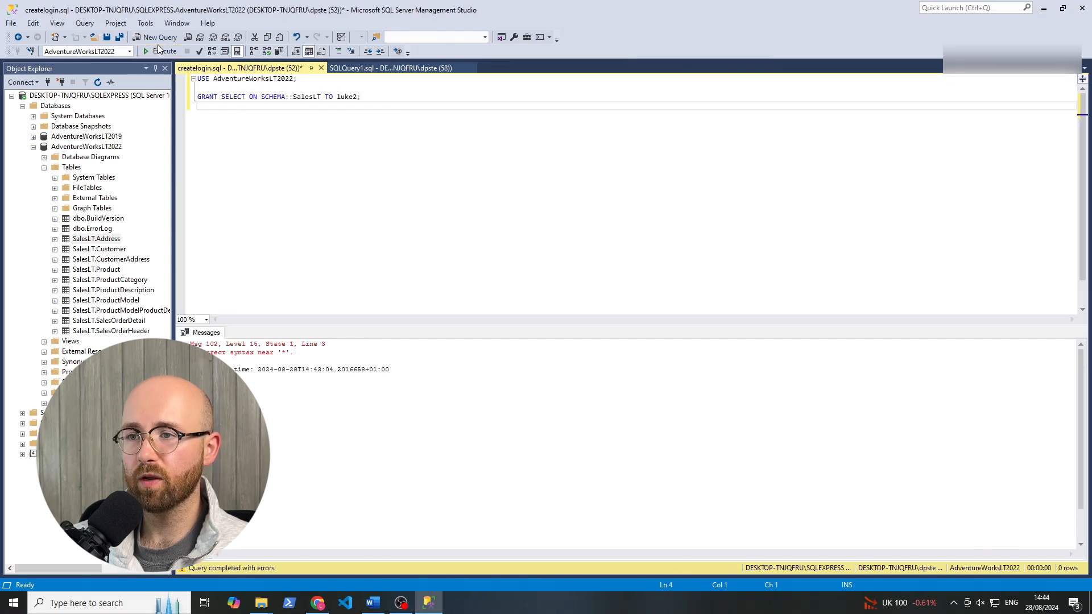
click(163, 51)
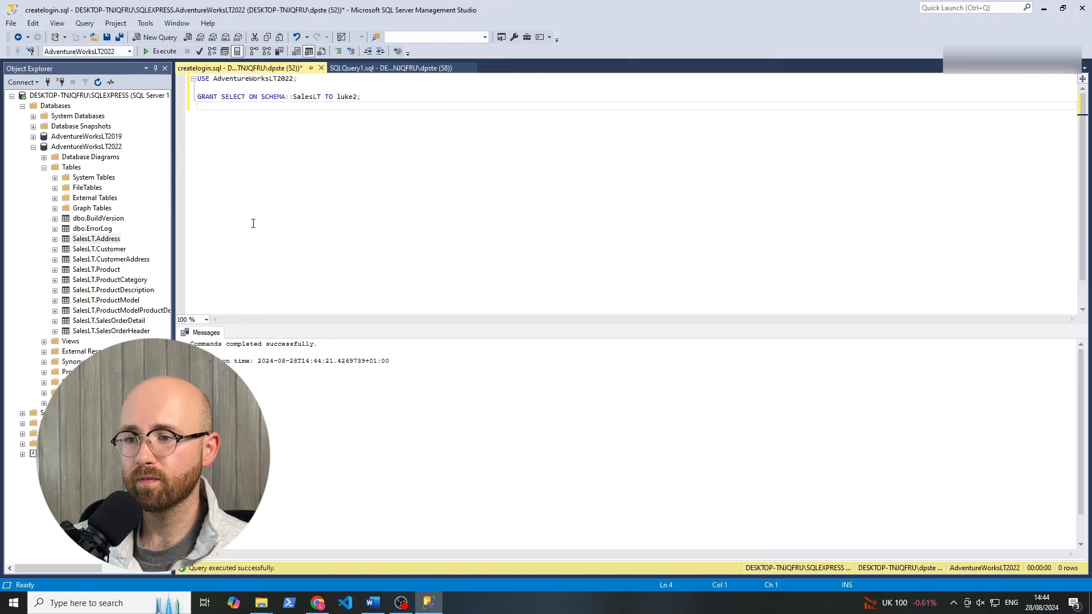
drag(322, 349, 239, 346)
click(250, 352)
Switch back to Data Factory in the browser and debug the copy_all_tables pipeline again.
click(317, 603)
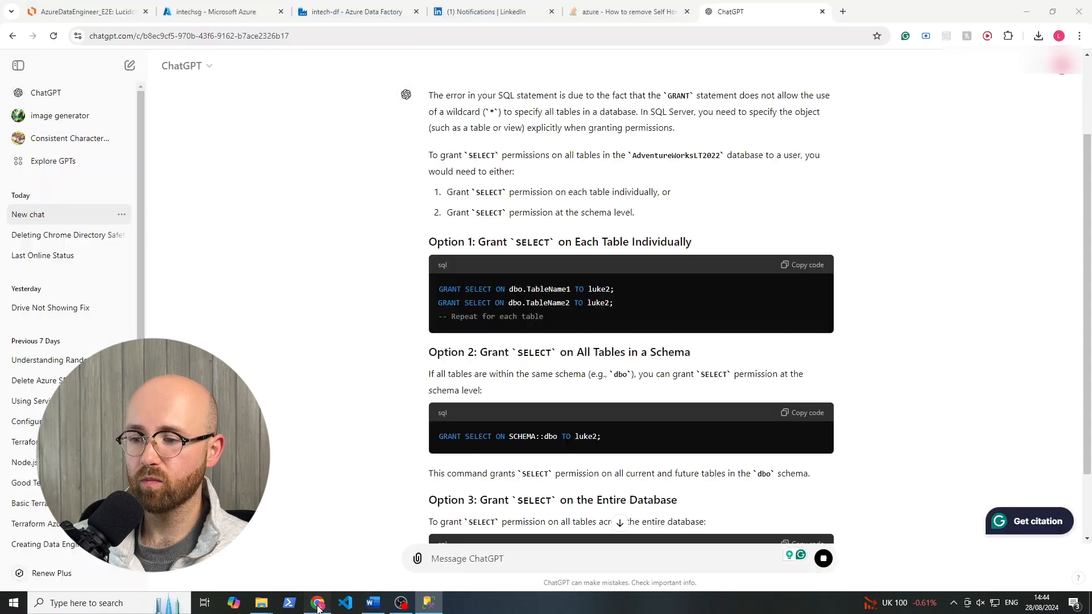
click(318, 8)
click(540, 231)
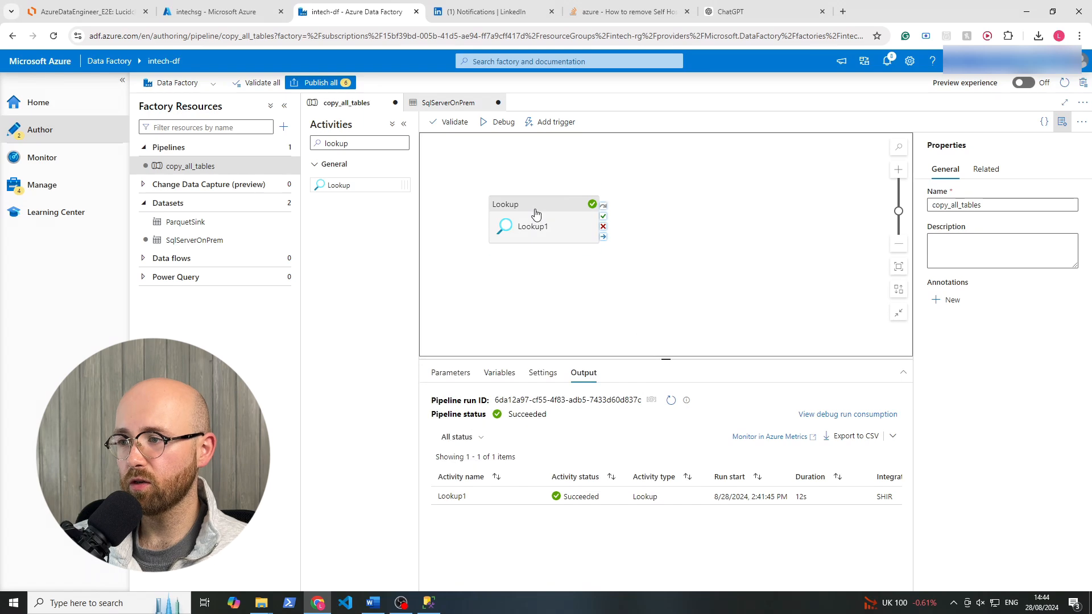
click(493, 124)
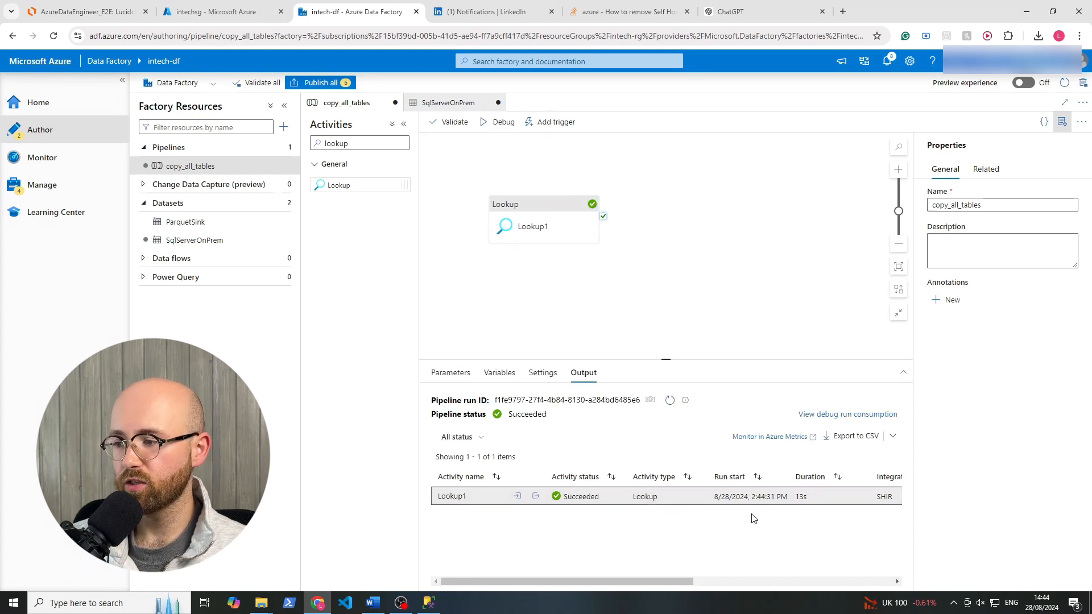
Examine the new Lookup1 run's output JSON for the returned SalesLT tables, then close it.
click(535, 496)
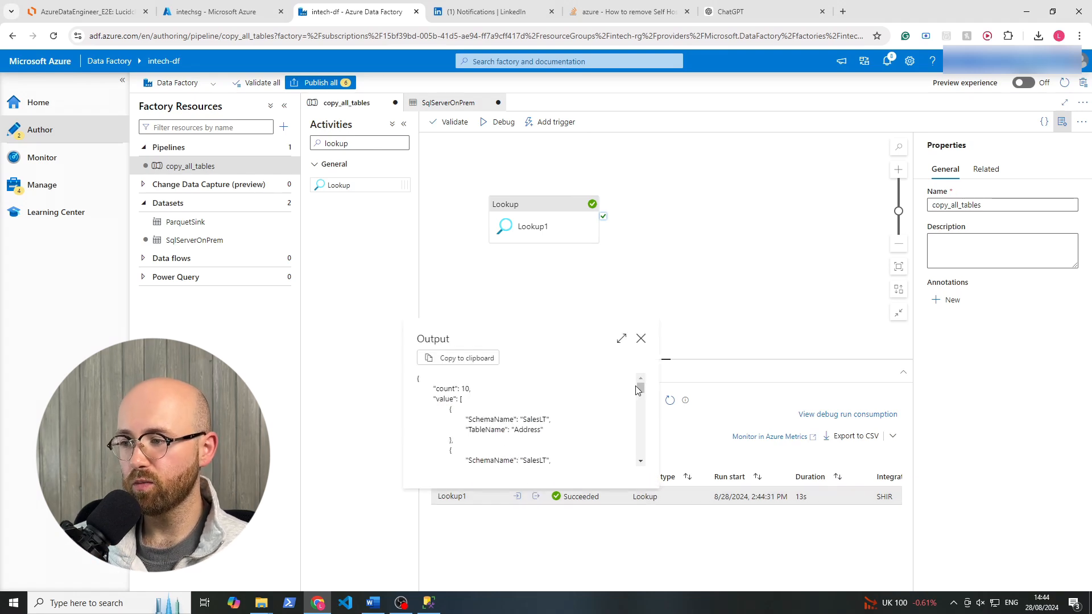
drag(641, 393, 643, 436)
click(429, 602)
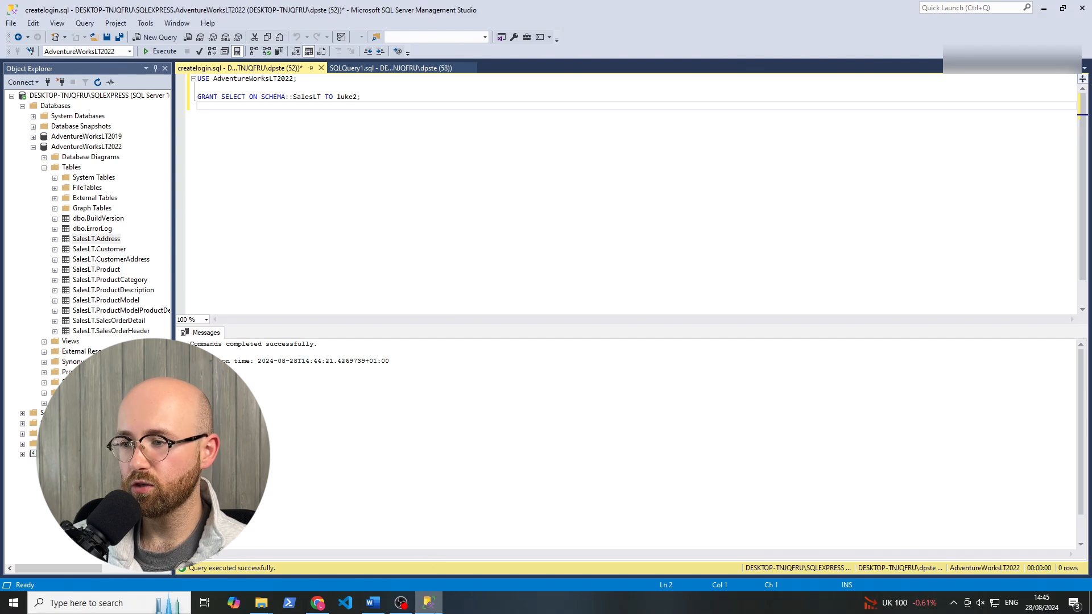
key(alt+Tab)
scroll(604, 409, up, 10)
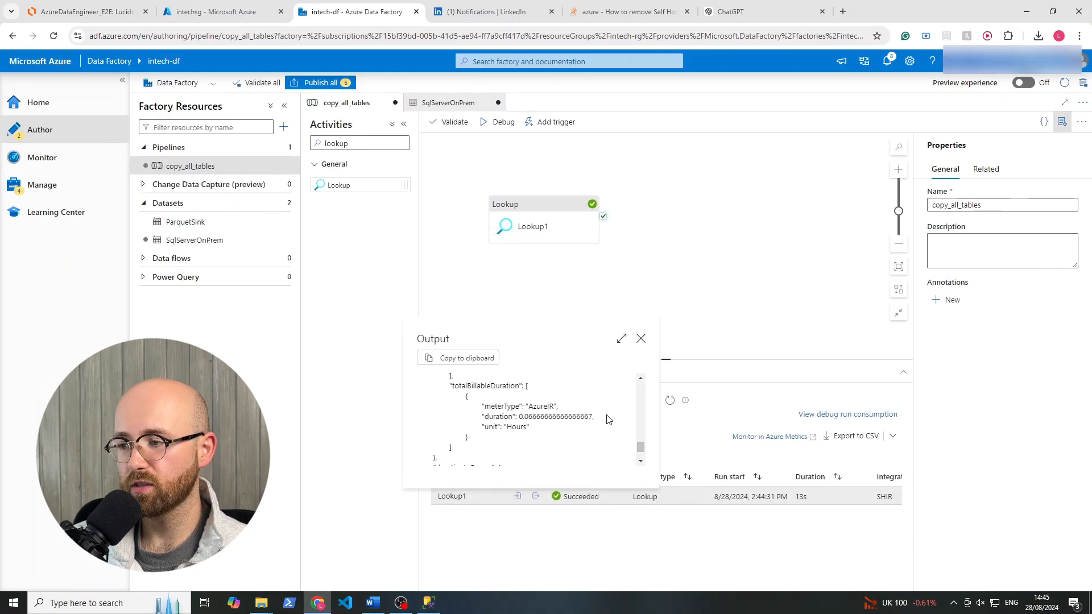
click(641, 338)
Add a ForEach activity beside Lookup1 on the pipeline canvas and connect Lookup1's success output to it.
mouse_move(544, 211)
mouse_down()
mouse_move(532, 208)
mouse_move(541, 212)
mouse_up()
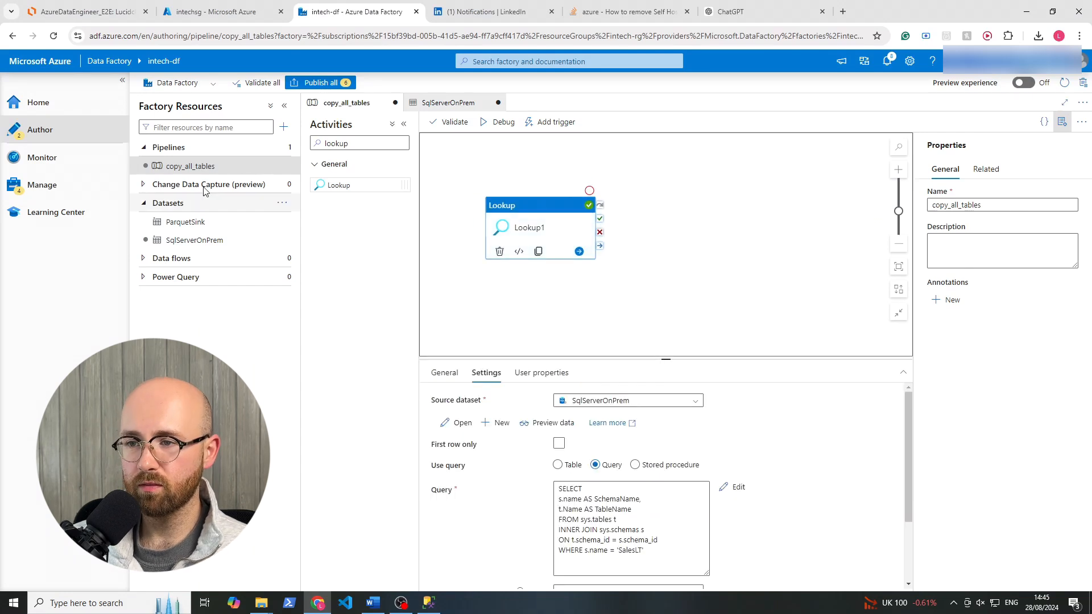
double_click(328, 141)
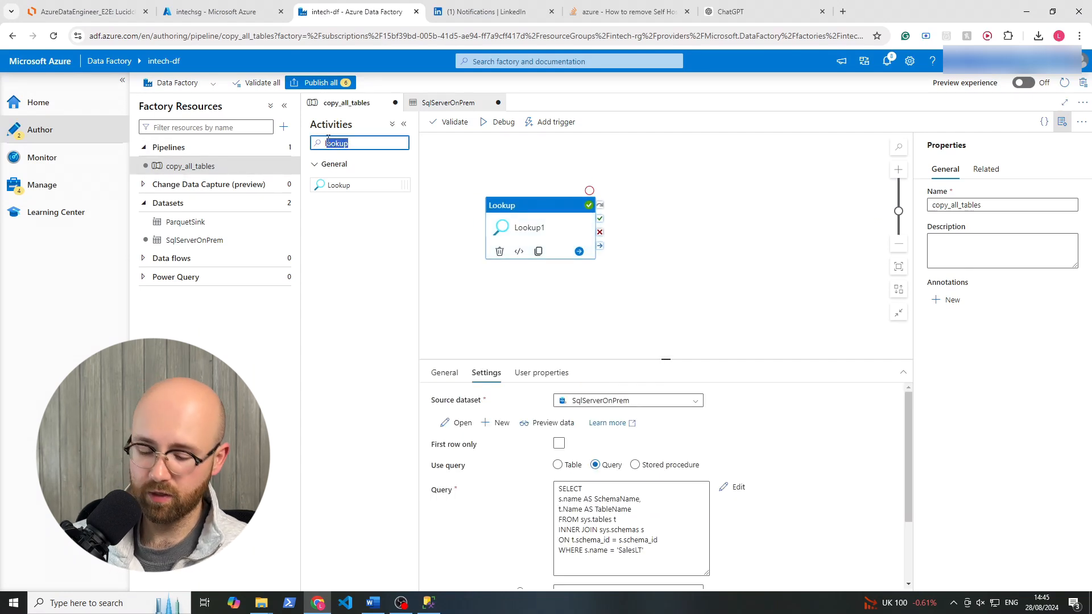
text(fo)
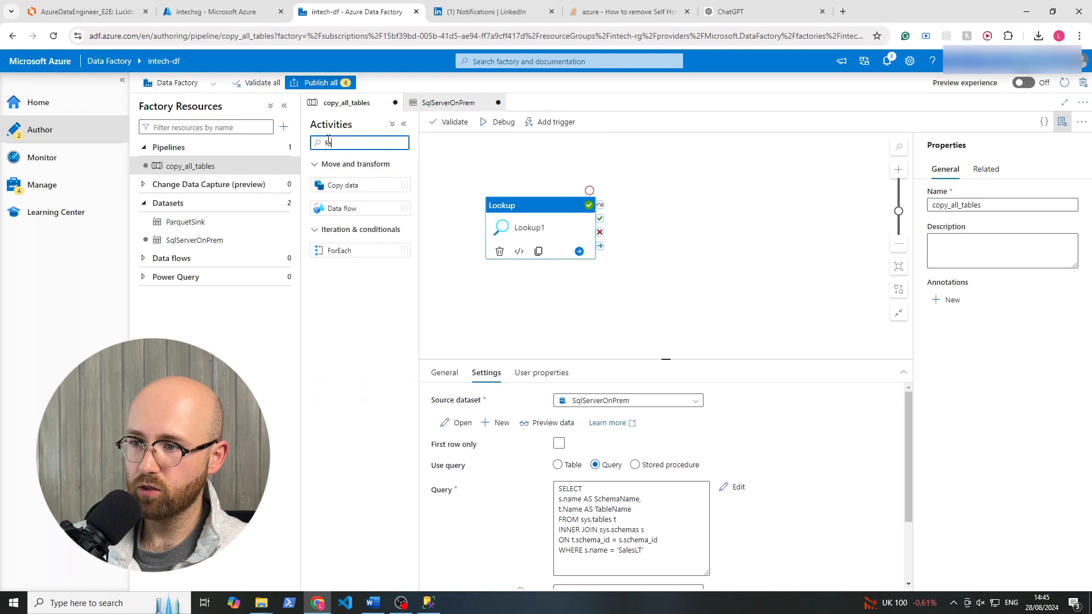
drag(336, 250, 690, 218)
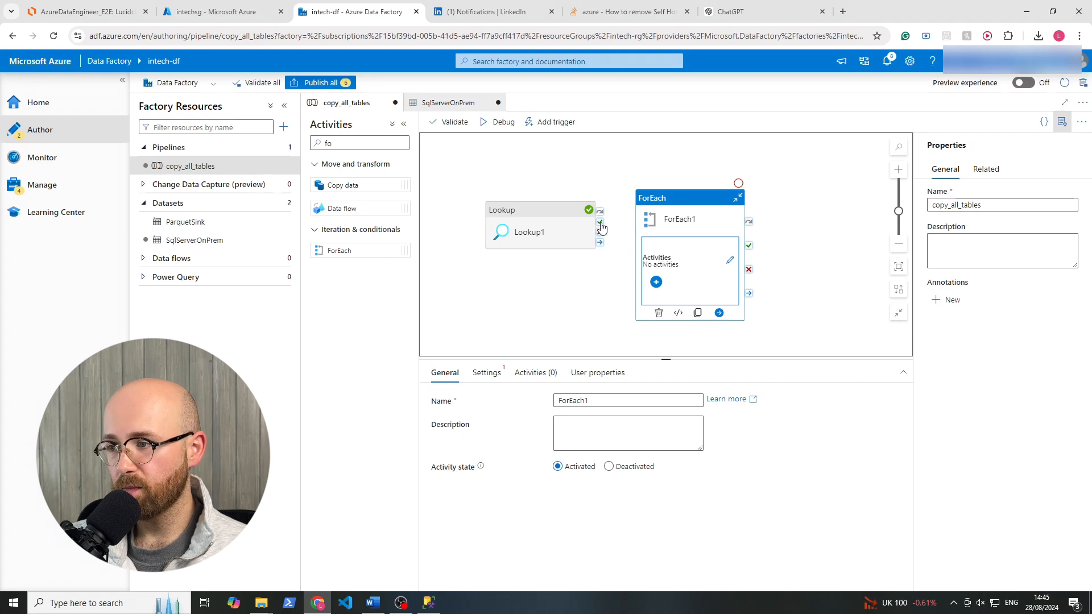
drag(600, 225, 657, 230)
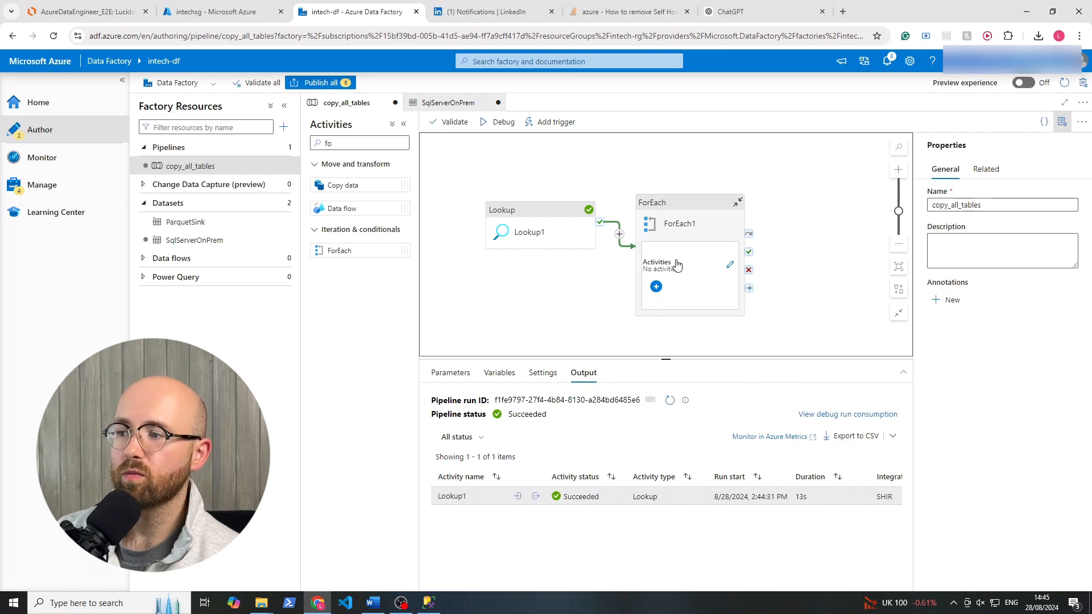
Open ForEach1's inner activities and add a Copy data activity inside the loop.
click(731, 266)
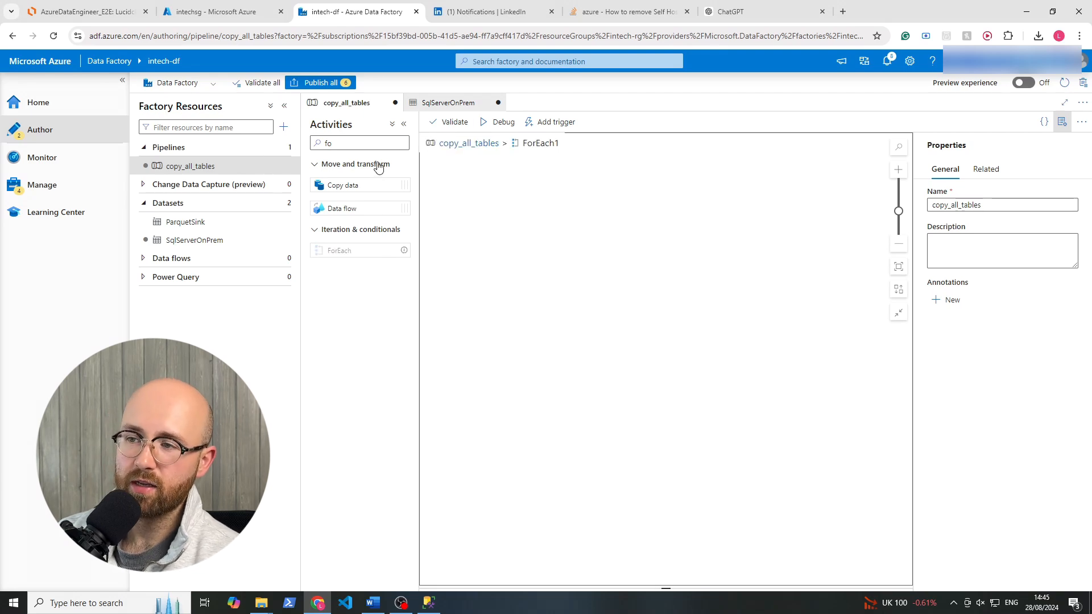
double_click(362, 147)
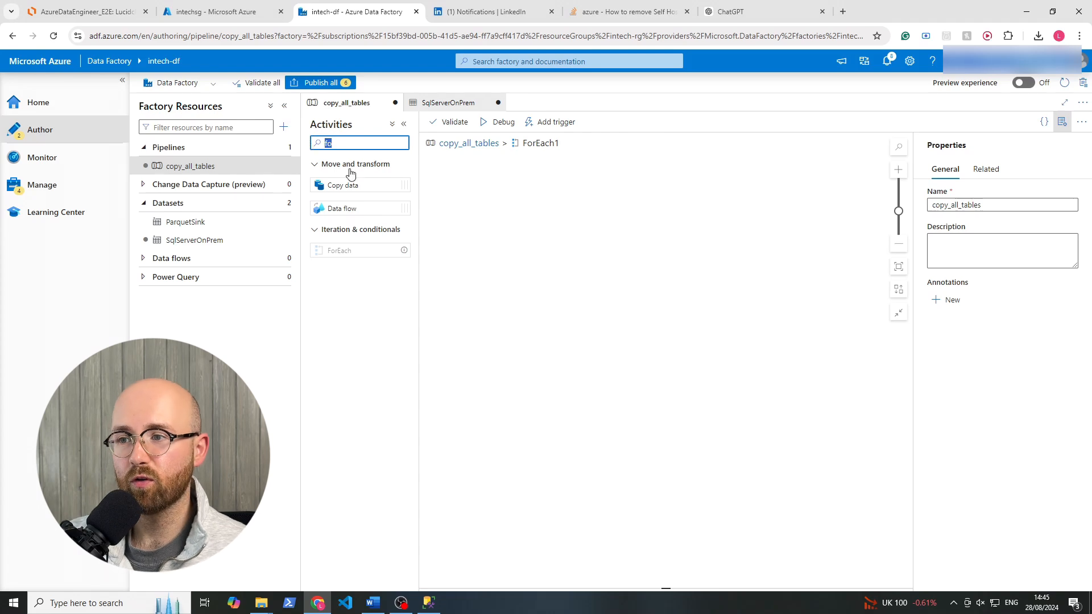
drag(357, 179, 571, 250)
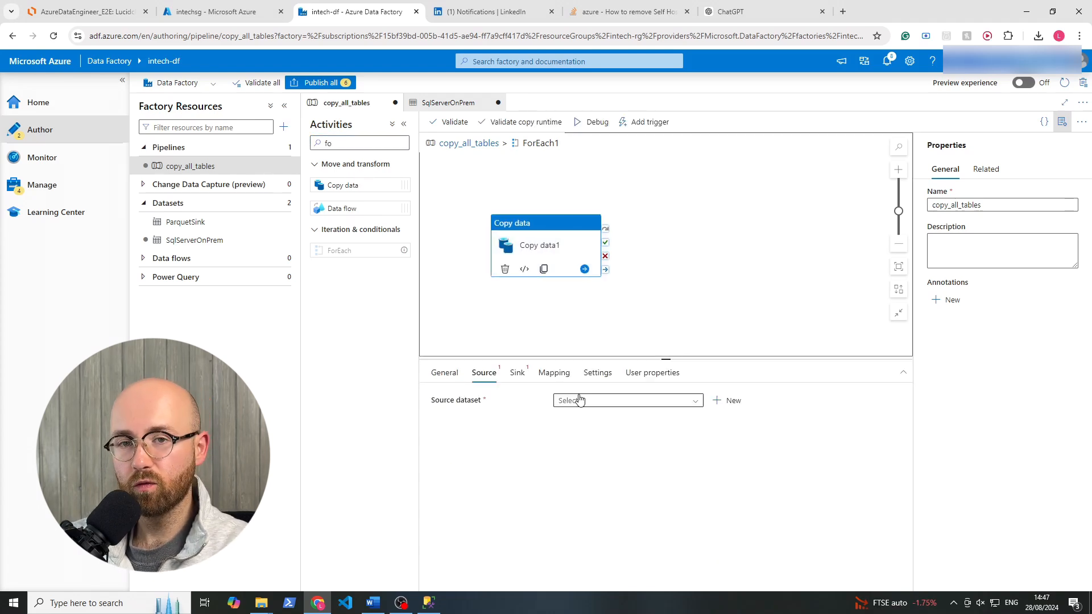
Set the Copy data1 source dataset to SqlServerOnPrem and its source to use a query.
click(580, 400)
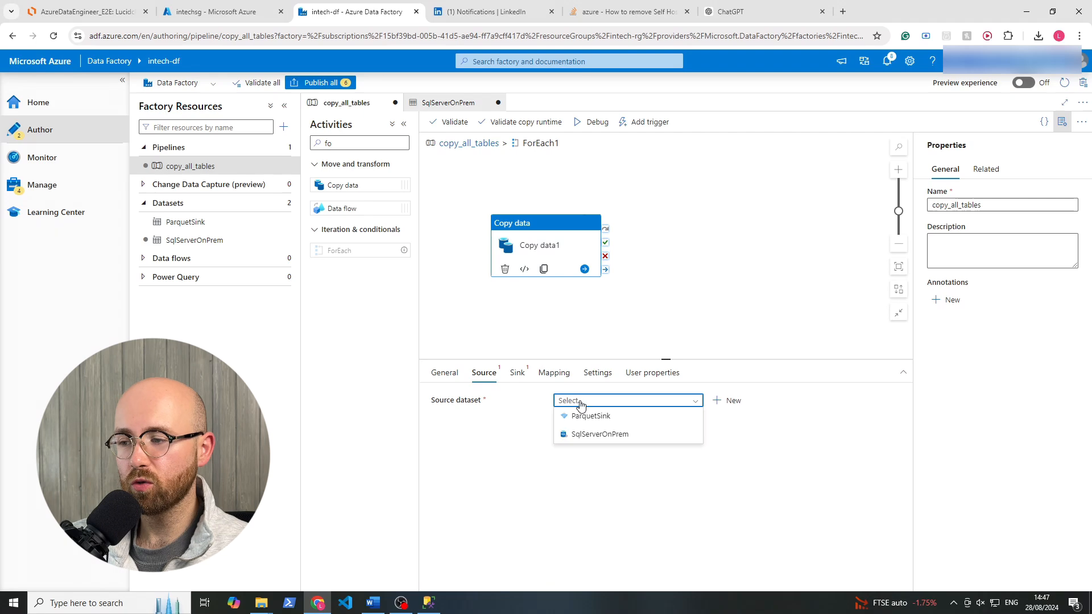
click(594, 435)
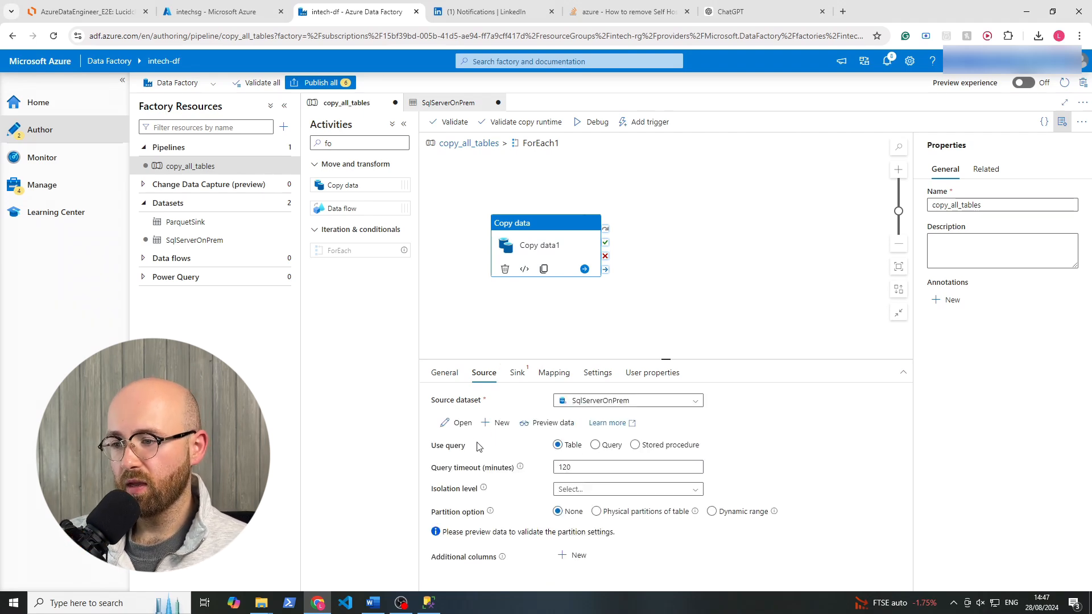
drag(424, 445, 463, 448)
click(476, 452)
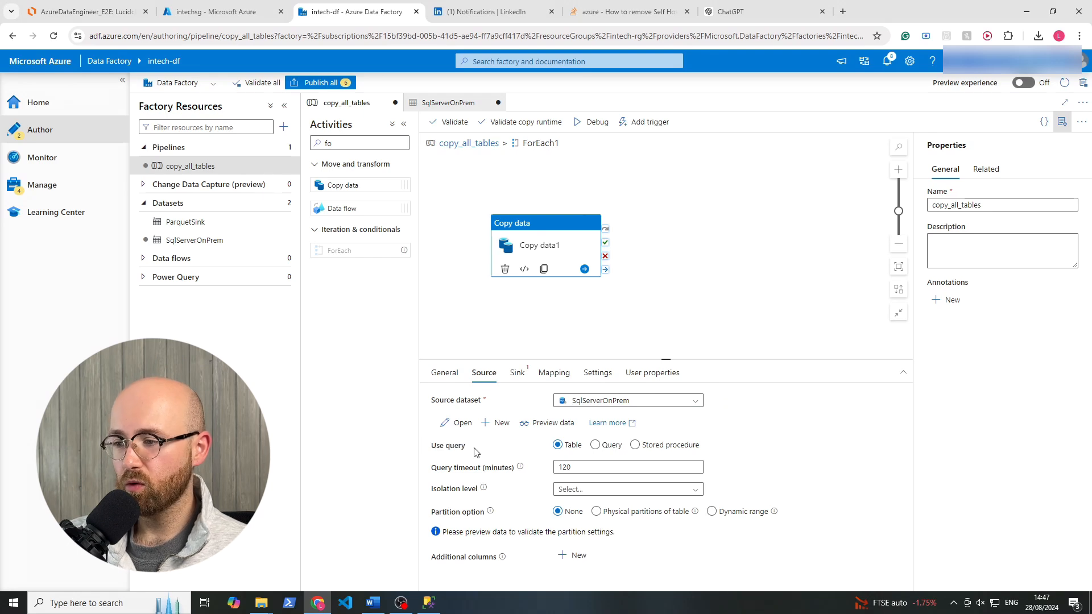
click(595, 445)
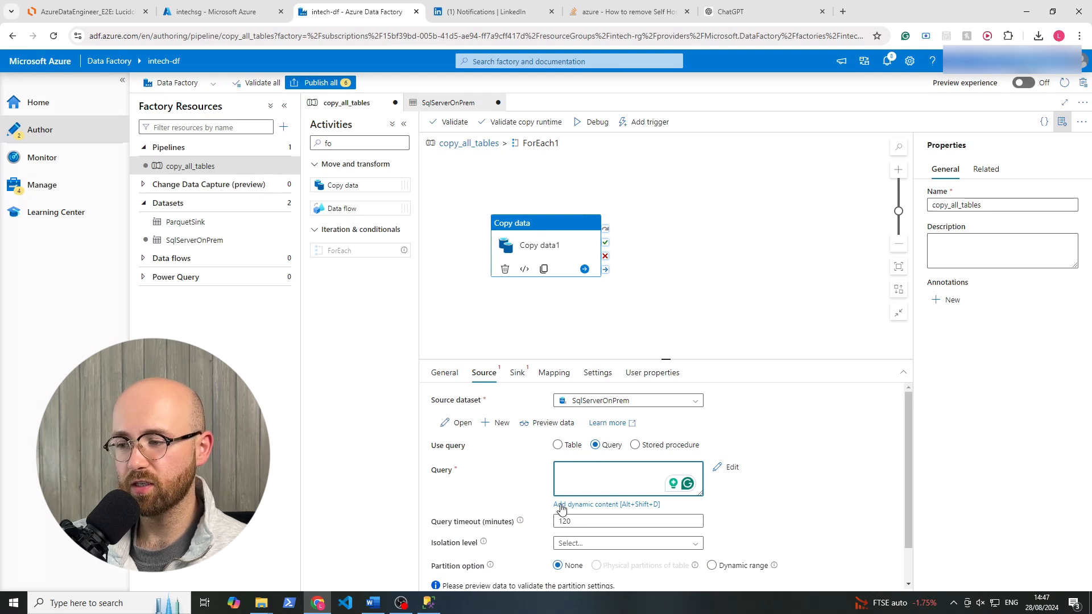
Set Copy data1's source query to the dynamic expression @{concat('SELECT * FROM', item().SchemaName,'.',item().TableName )}.
click(591, 505)
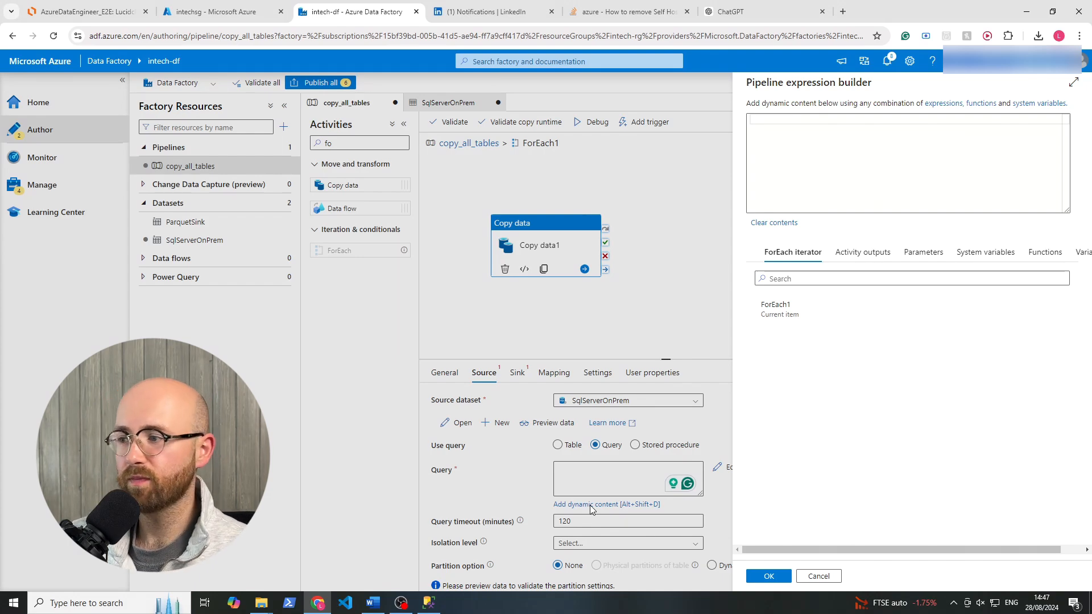
text(@{concat('SELECT * FROM', item().SchemaName,'.',item().TableName )})
drag(758, 120, 781, 119)
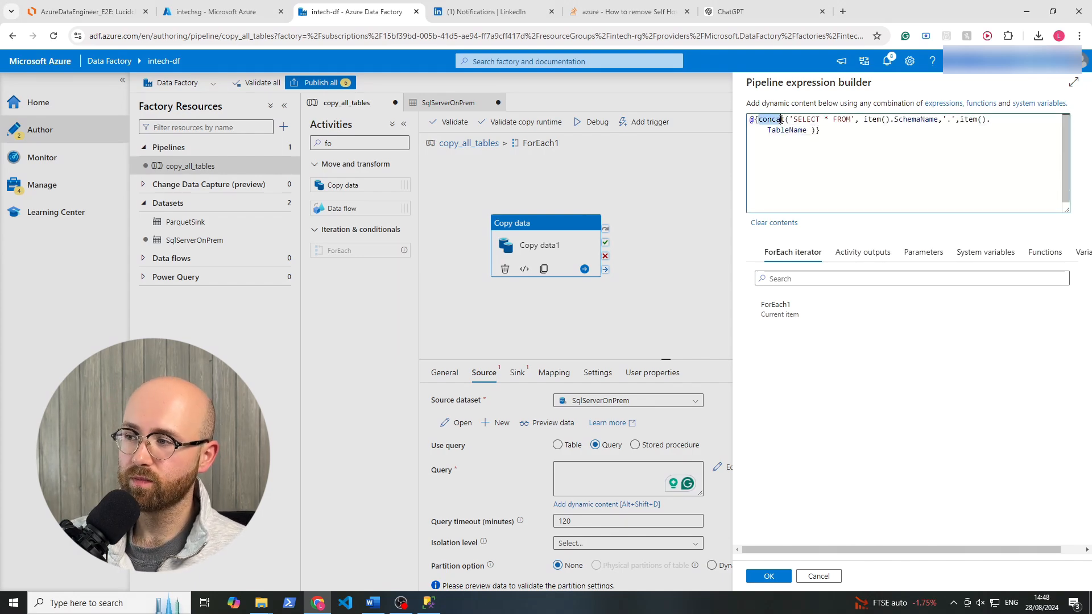
click(768, 130)
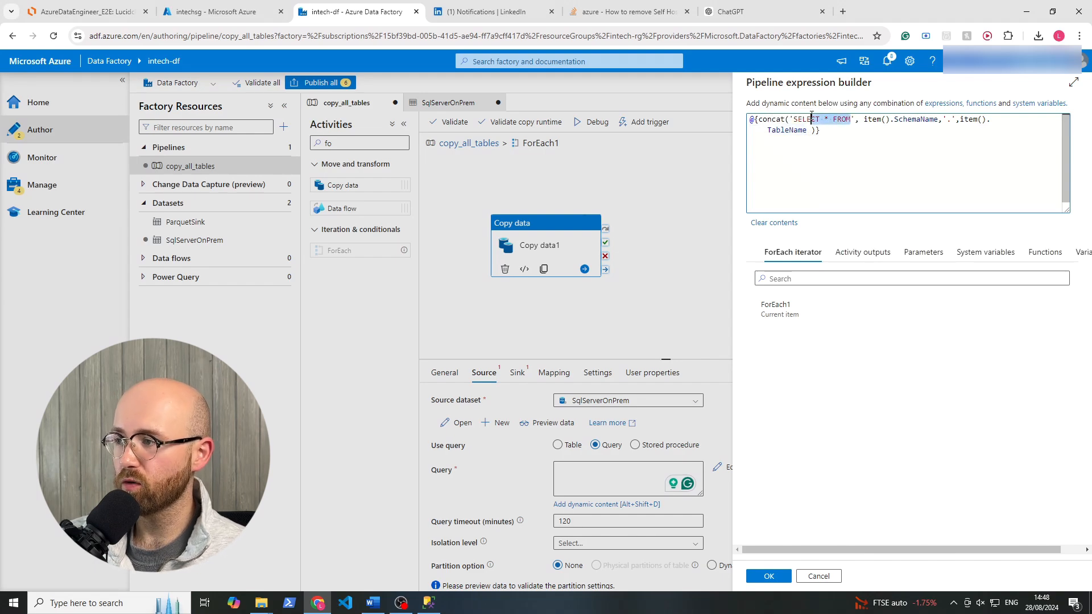
drag(863, 120, 933, 120)
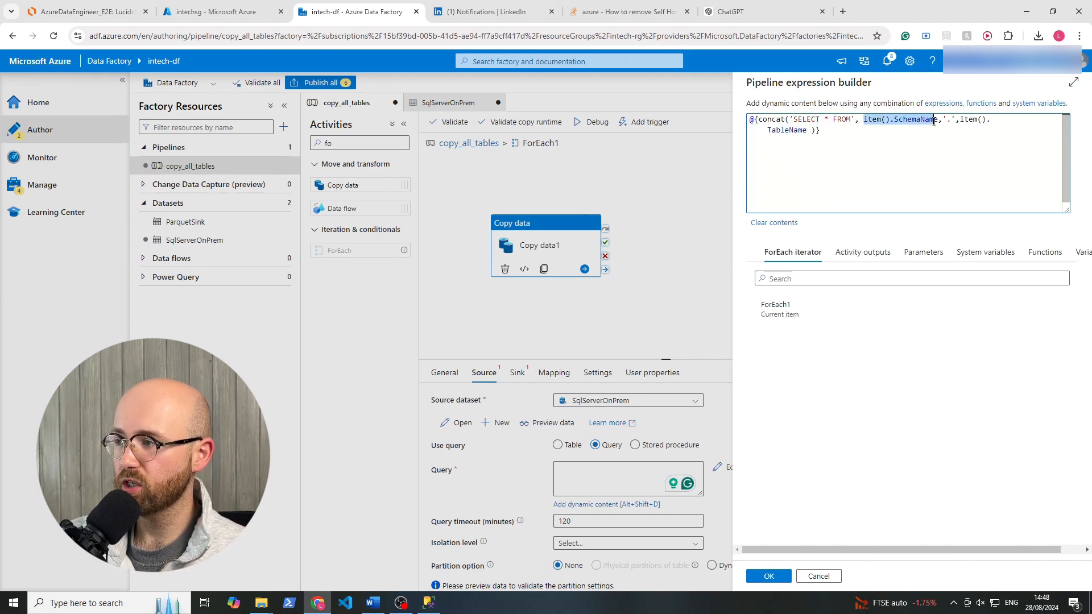
double_click(794, 130)
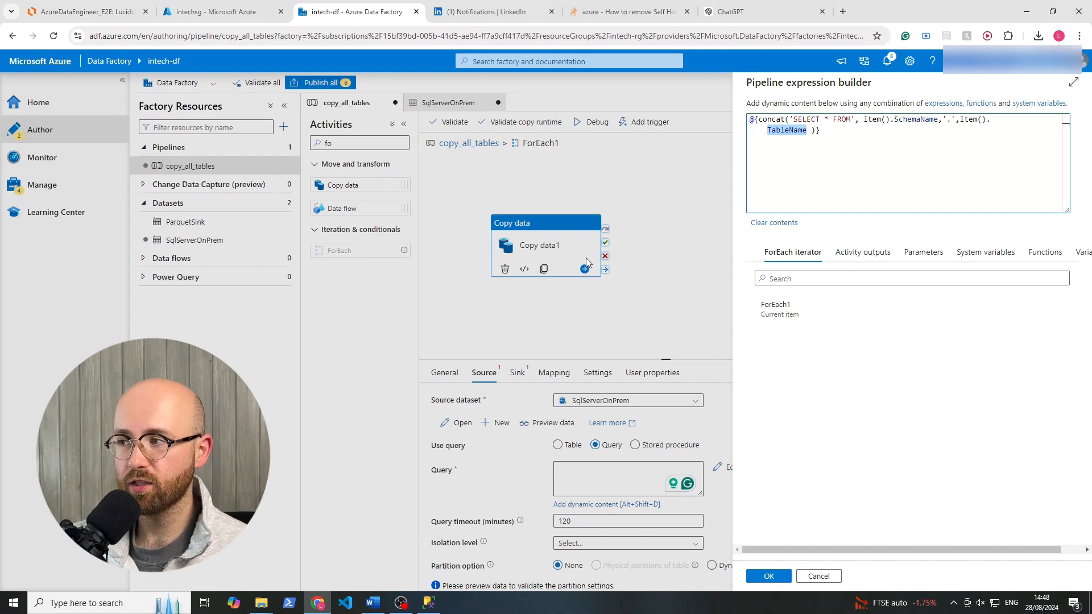
click(831, 120)
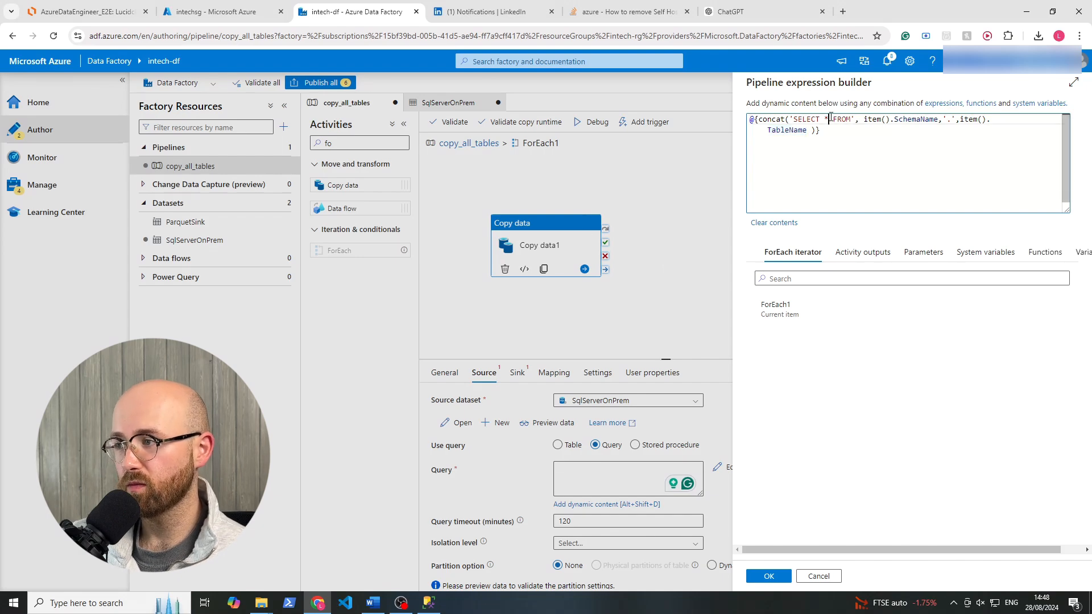
click(947, 120)
text(.)
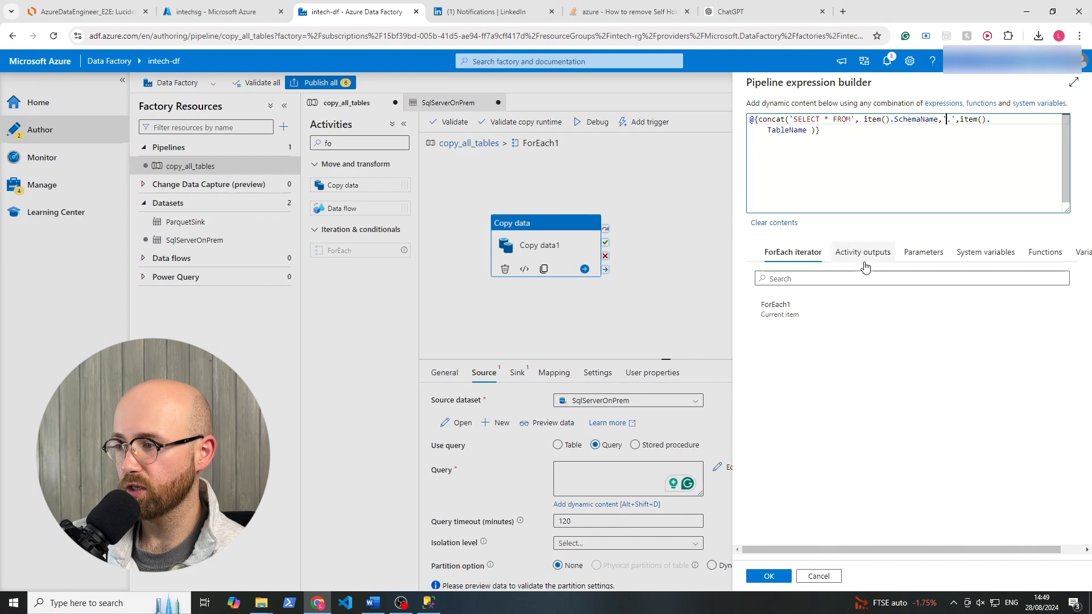
click(769, 576)
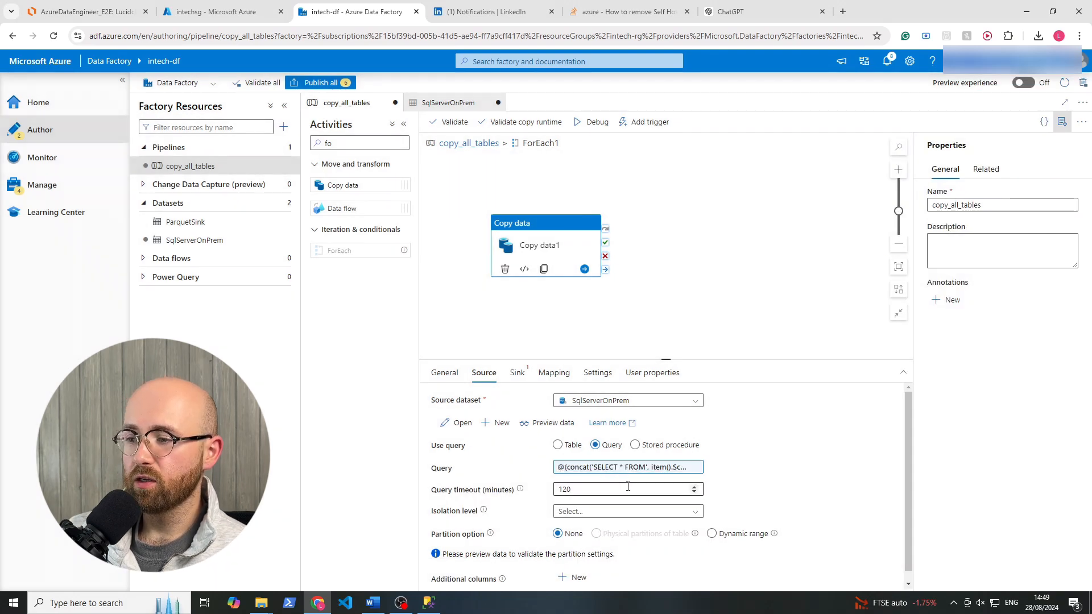
Set the sink dataset of Copy data1 to ParquetSink.
click(518, 373)
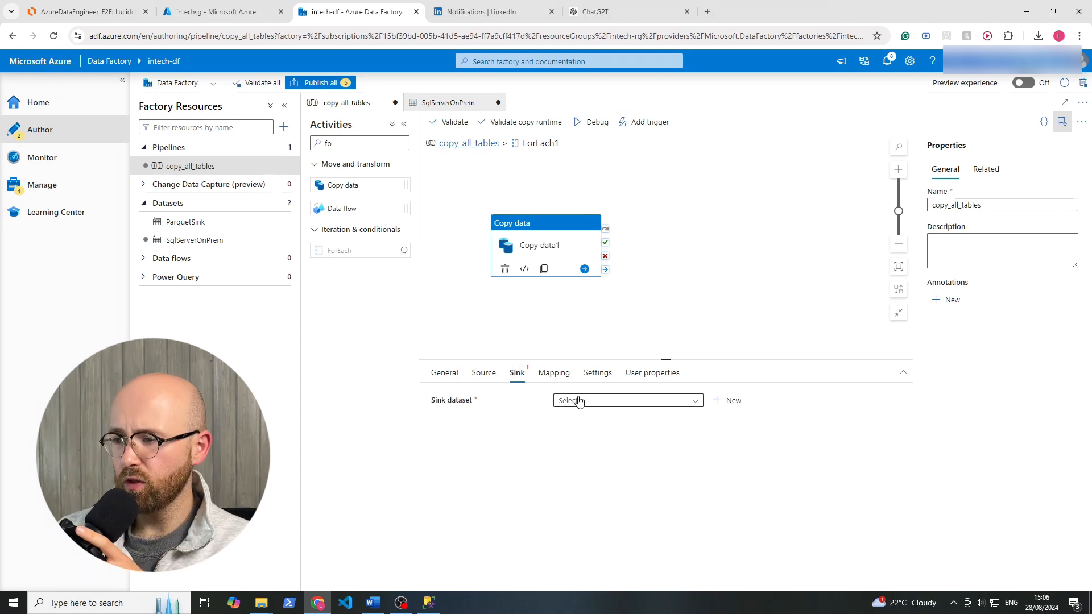
click(575, 400)
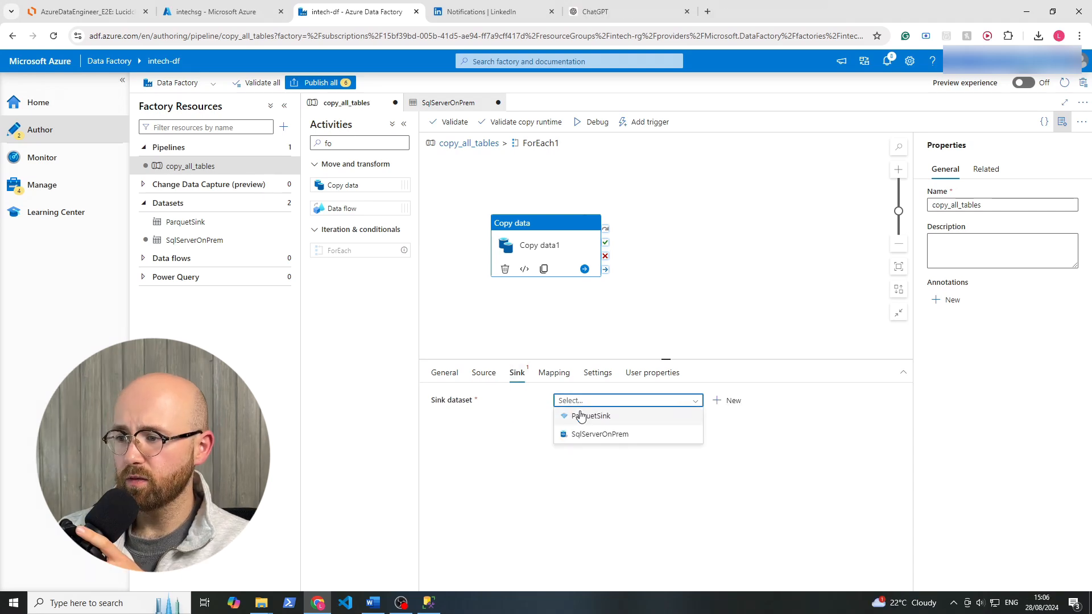
click(580, 417)
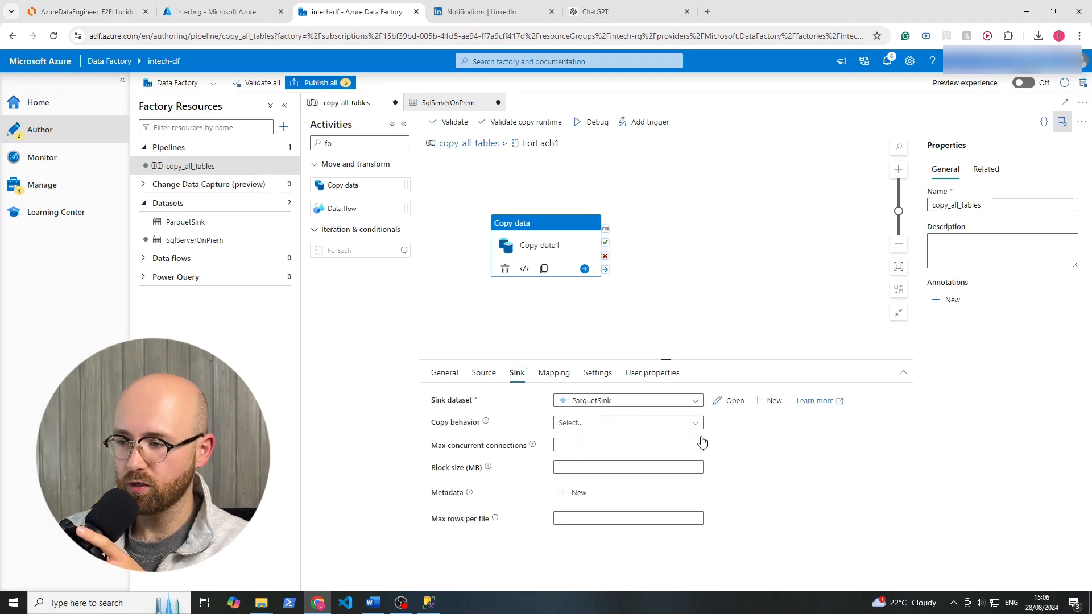
Review the ParquetSink and SqlServerOnPrem dataset connections and the schema reference in Copy data1's source query expression, leaving the expression as it is.
click(728, 401)
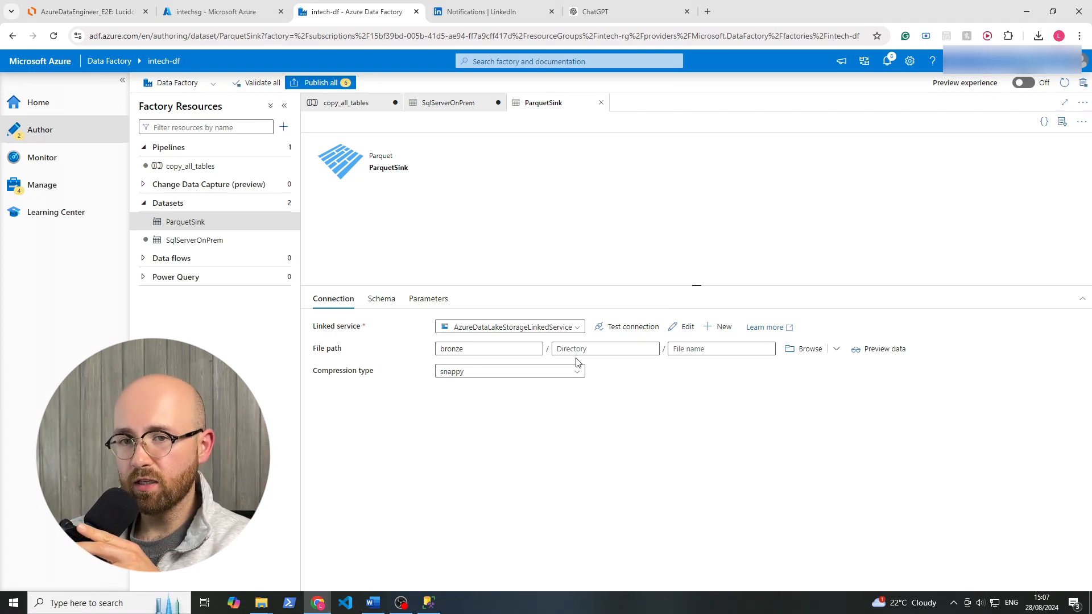
click(449, 105)
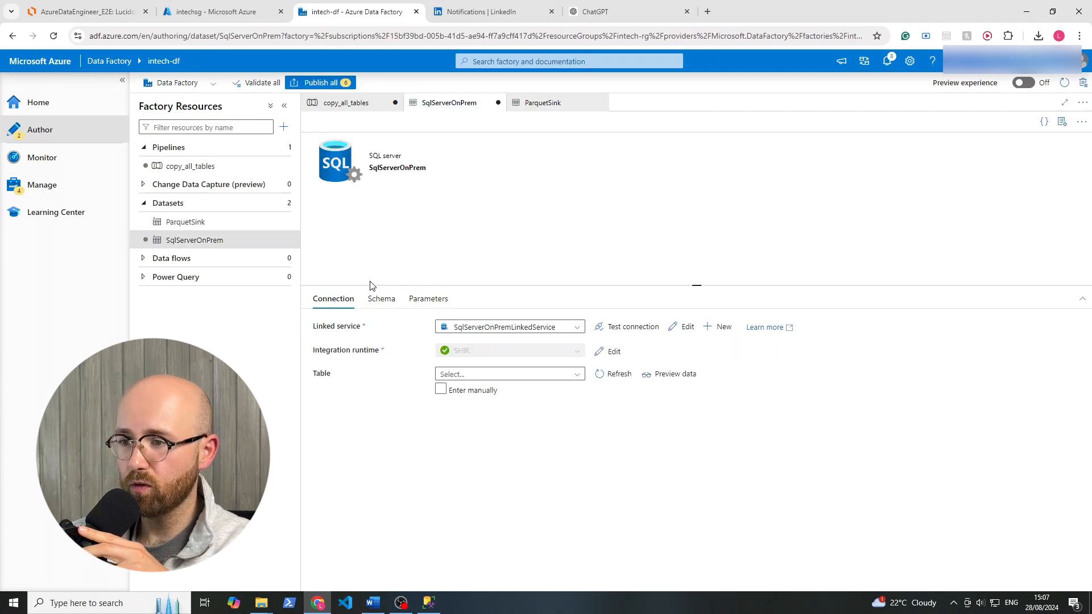
click(346, 103)
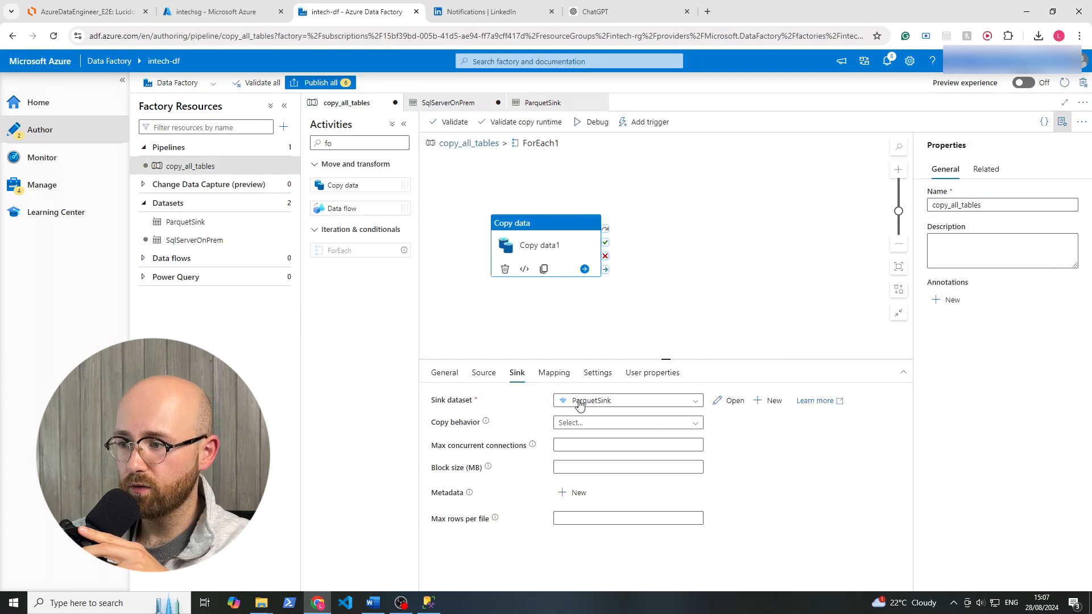
click(483, 373)
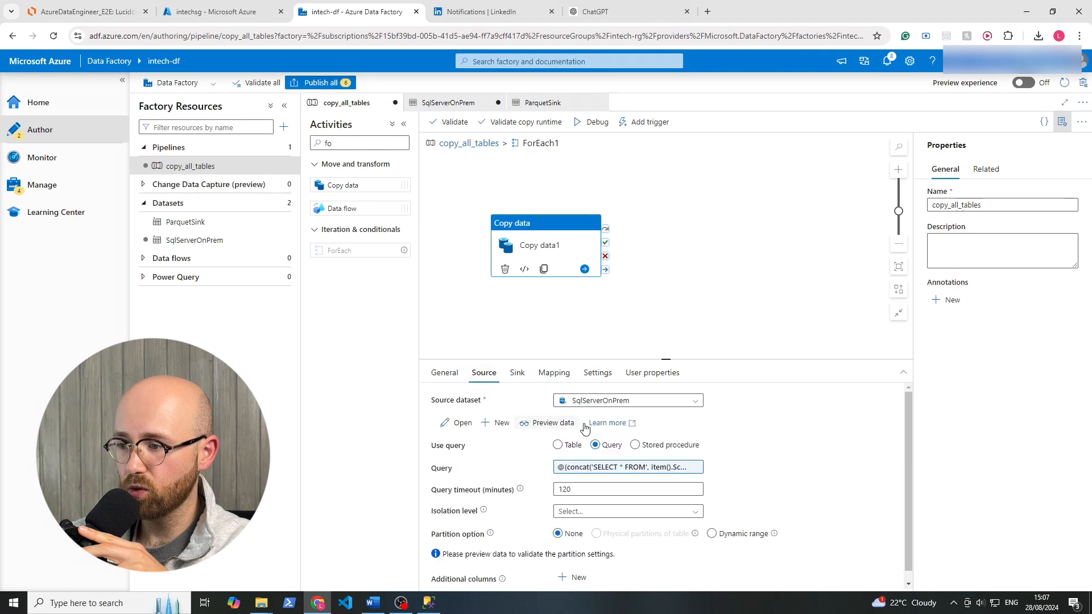
click(606, 469)
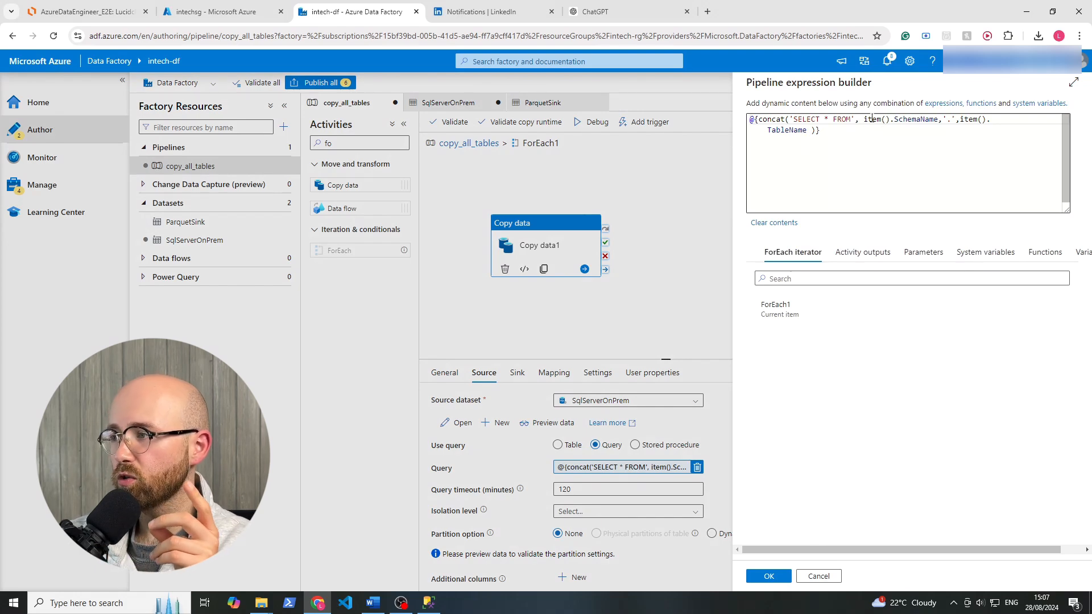
drag(860, 120, 938, 120)
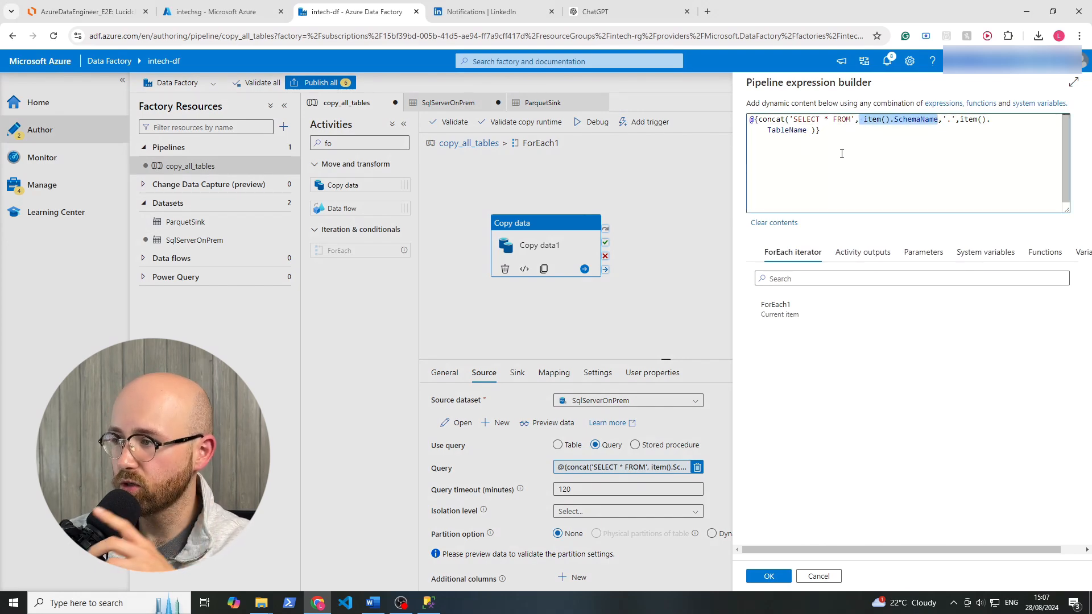
click(824, 582)
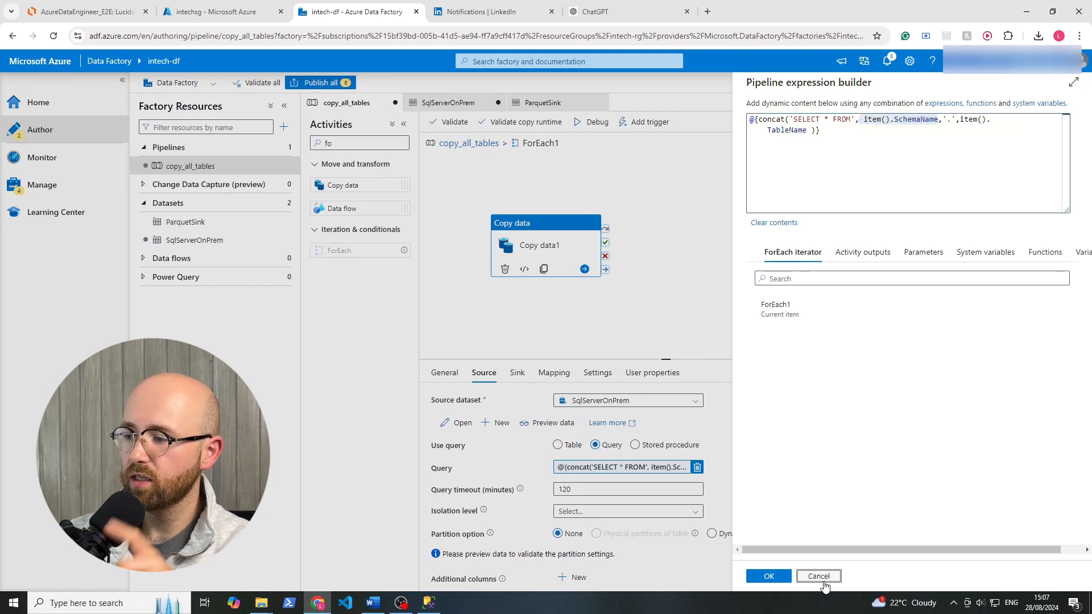
Open the ParquetSink dataset from Copy data1's sink and add a String parameter named schemaname.
click(516, 374)
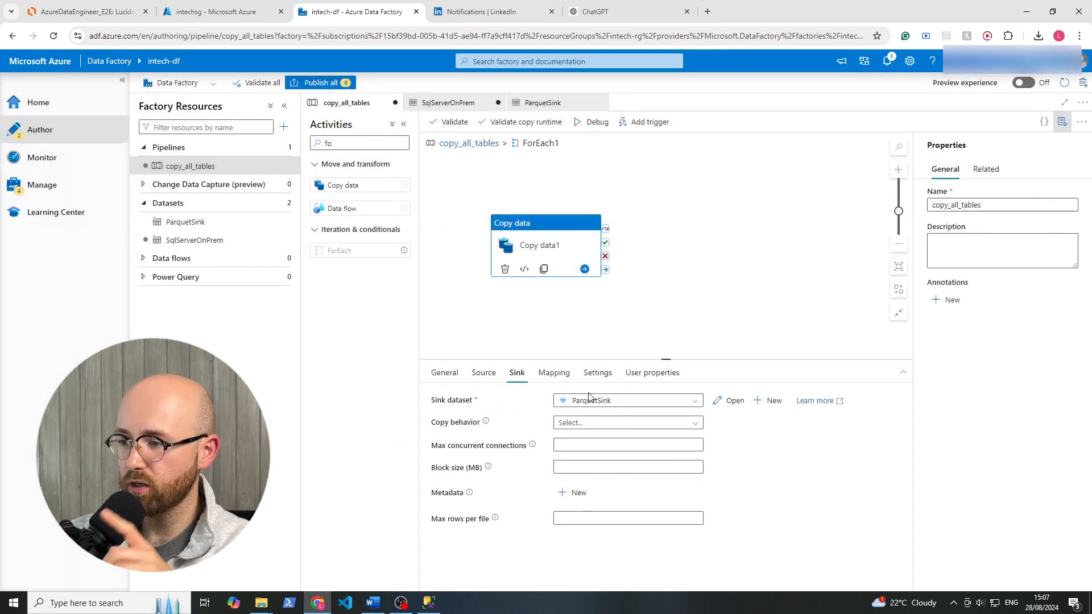
click(735, 401)
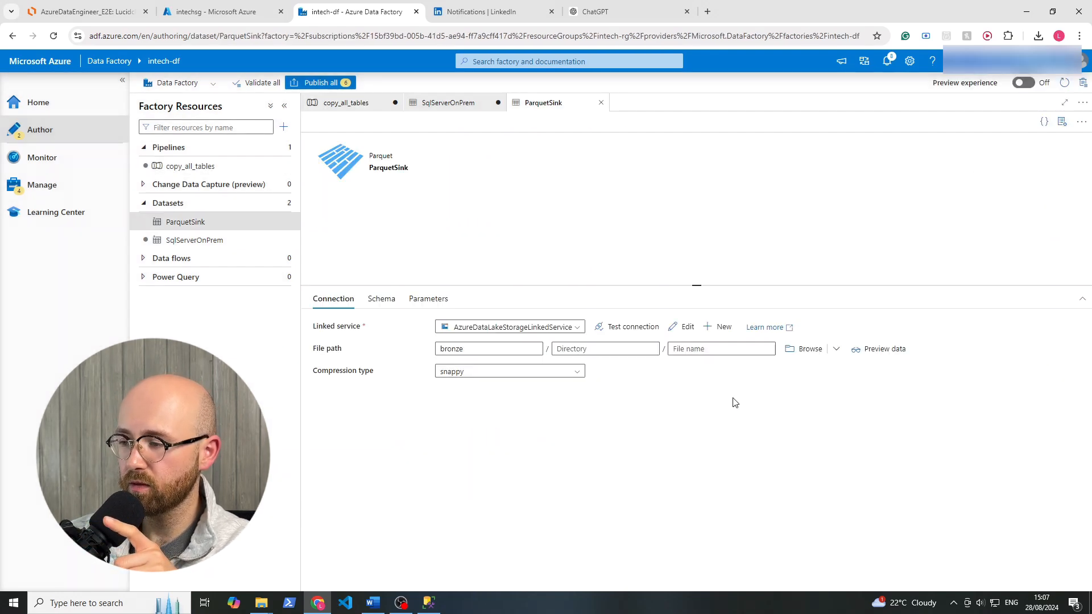
click(436, 301)
click(332, 330)
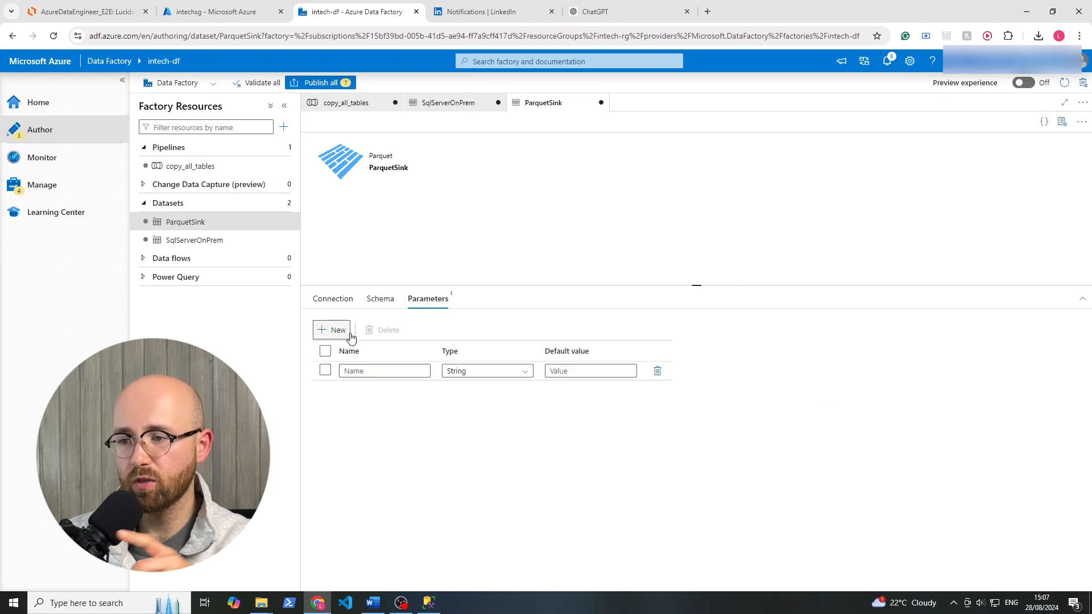
click(361, 369)
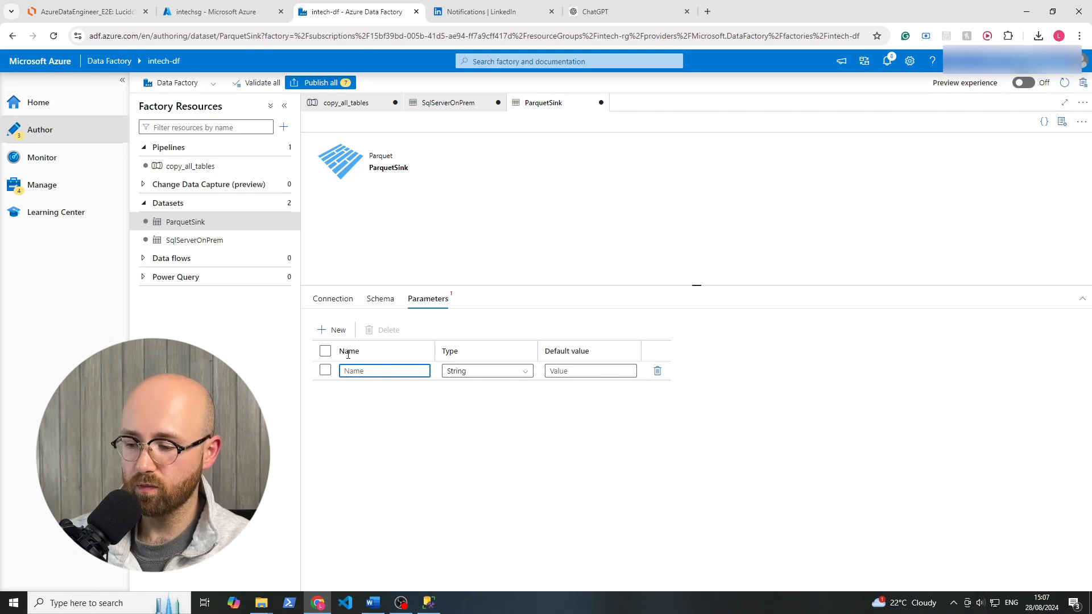
text(schem)
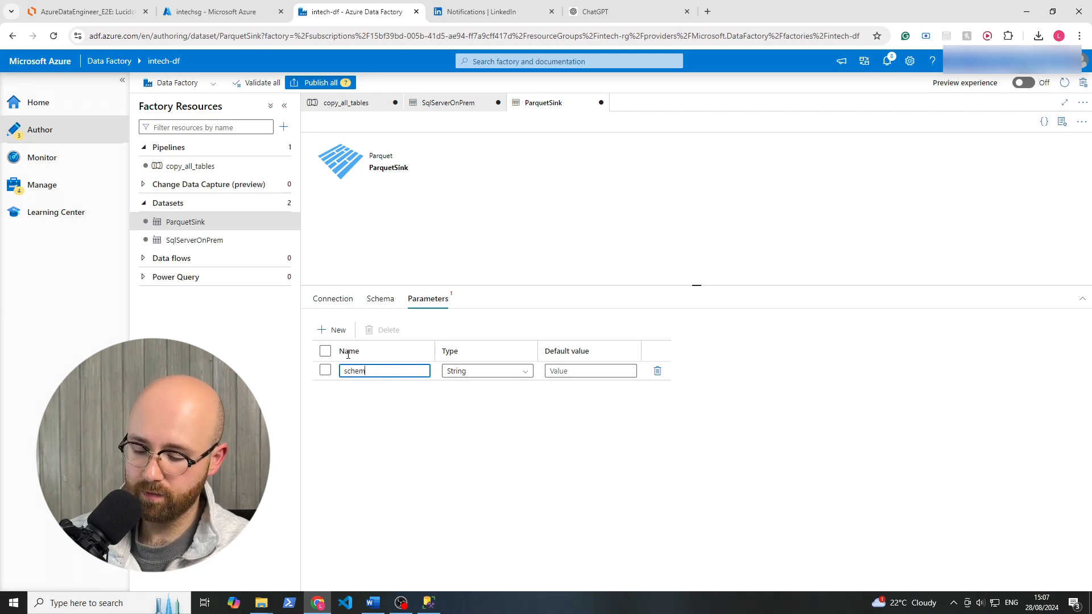
text(an)
text(name)
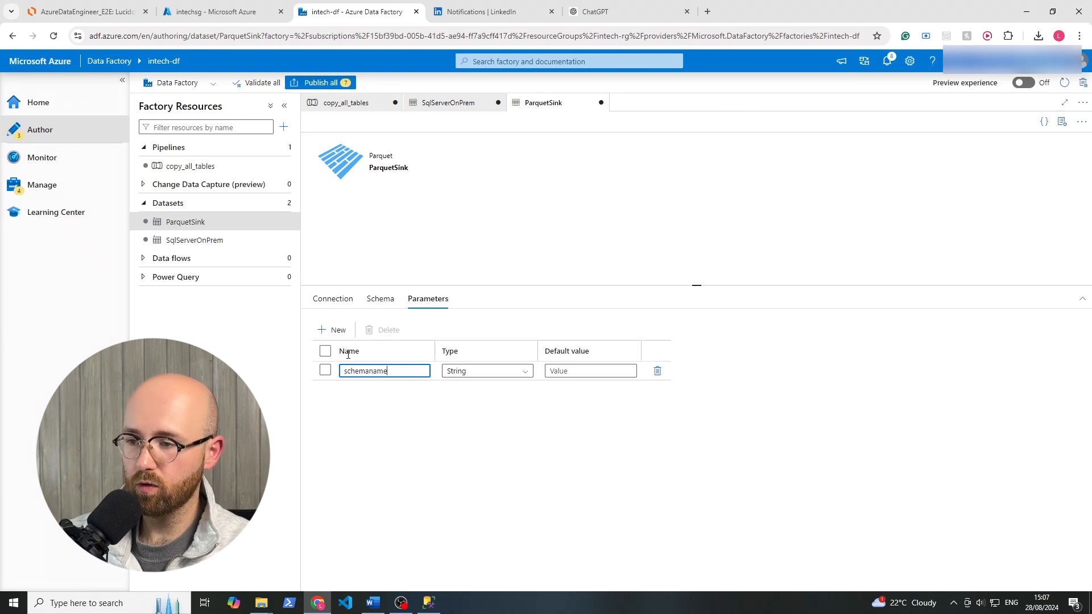
Add a second String parameter named tablename to the ParquetSink dataset.
click(335, 330)
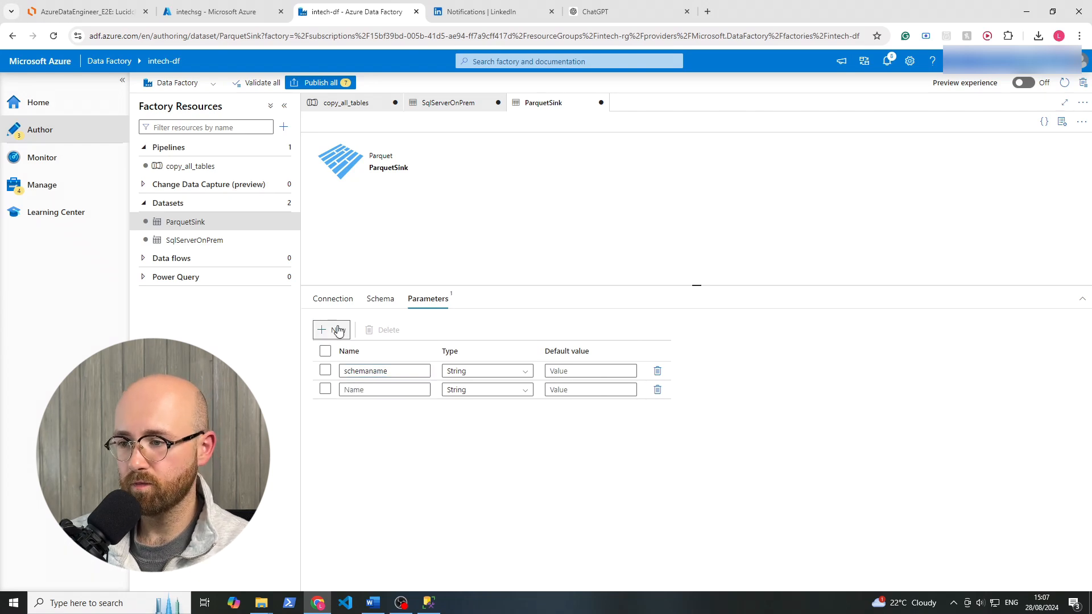
click(363, 390)
text(ta)
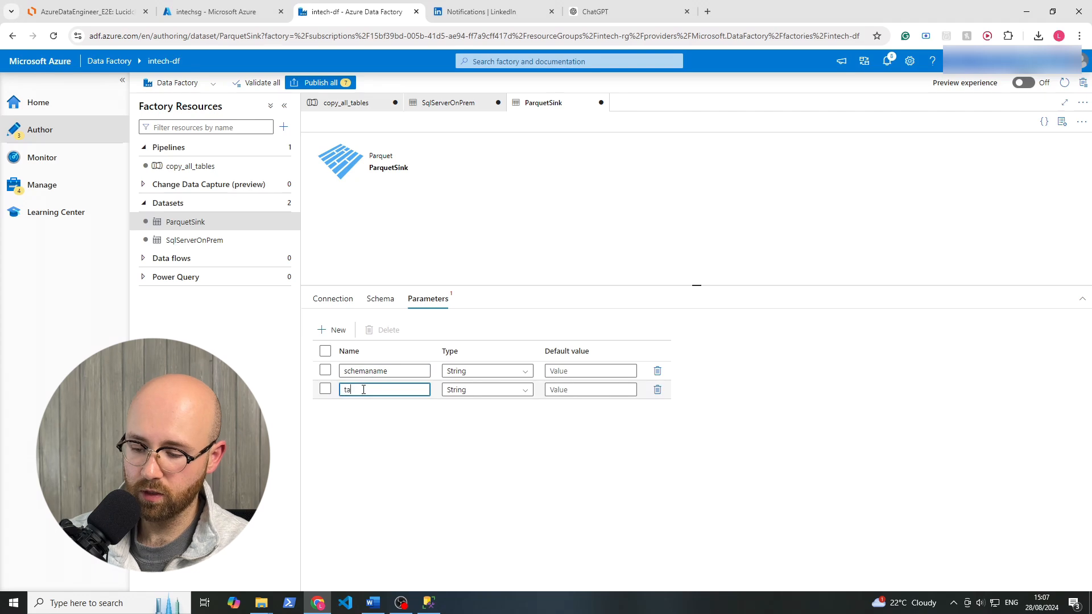
text(blena)
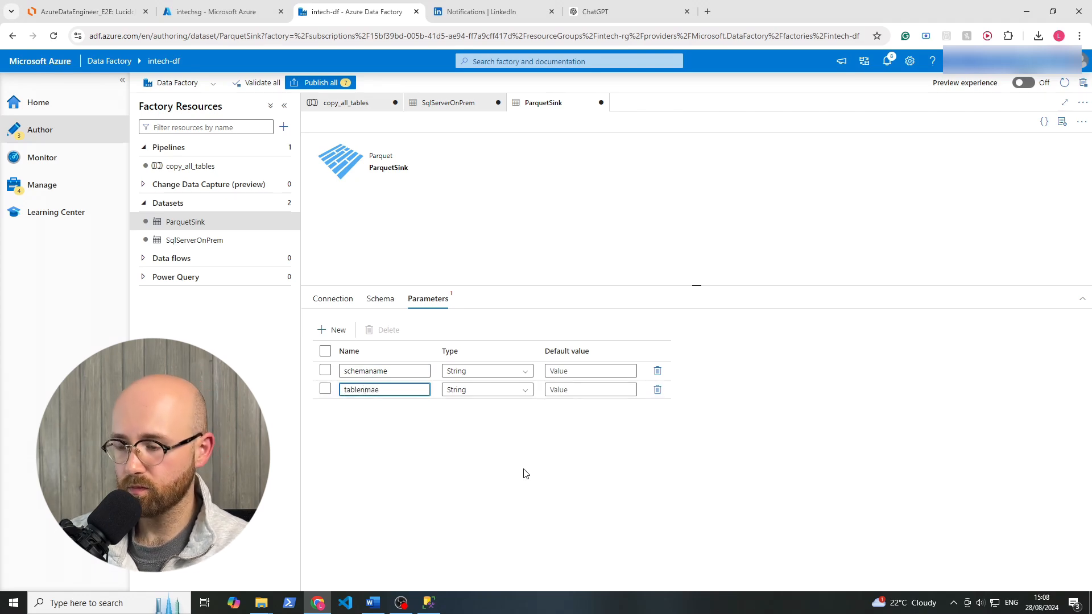
text(ame)
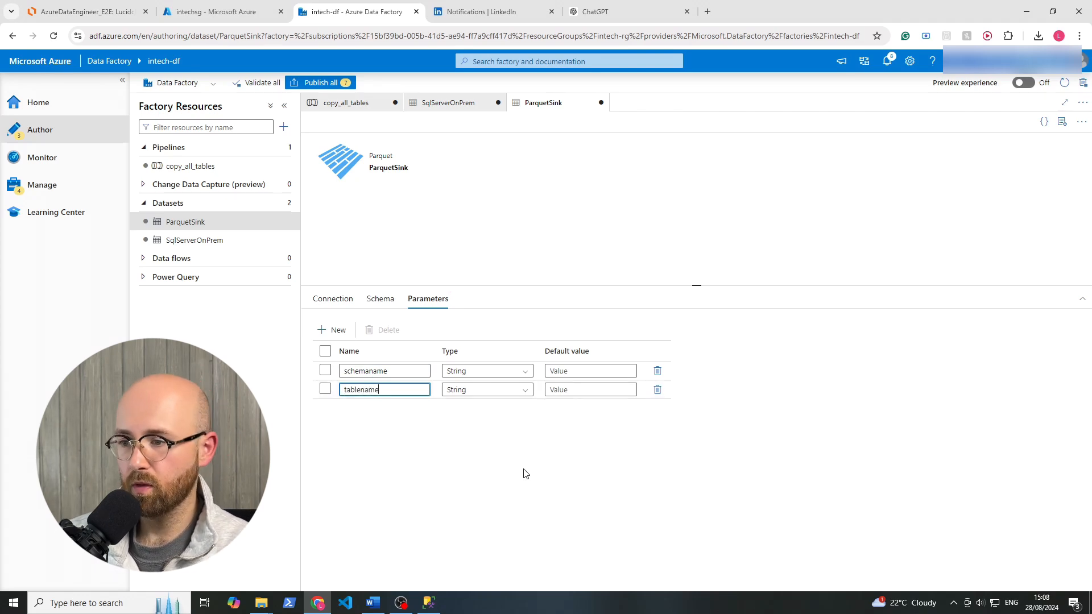
click(524, 470)
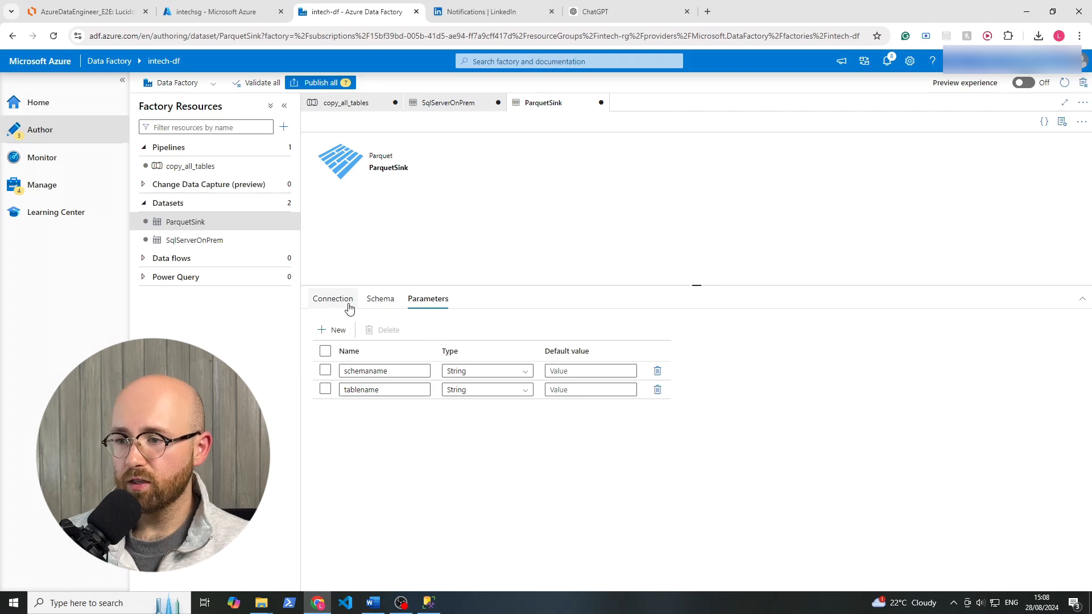
In the copy_all_tables pipeline, set the schemaname dataset property of Copy data1's sink to the dynamic content item().SchemaName.
click(348, 102)
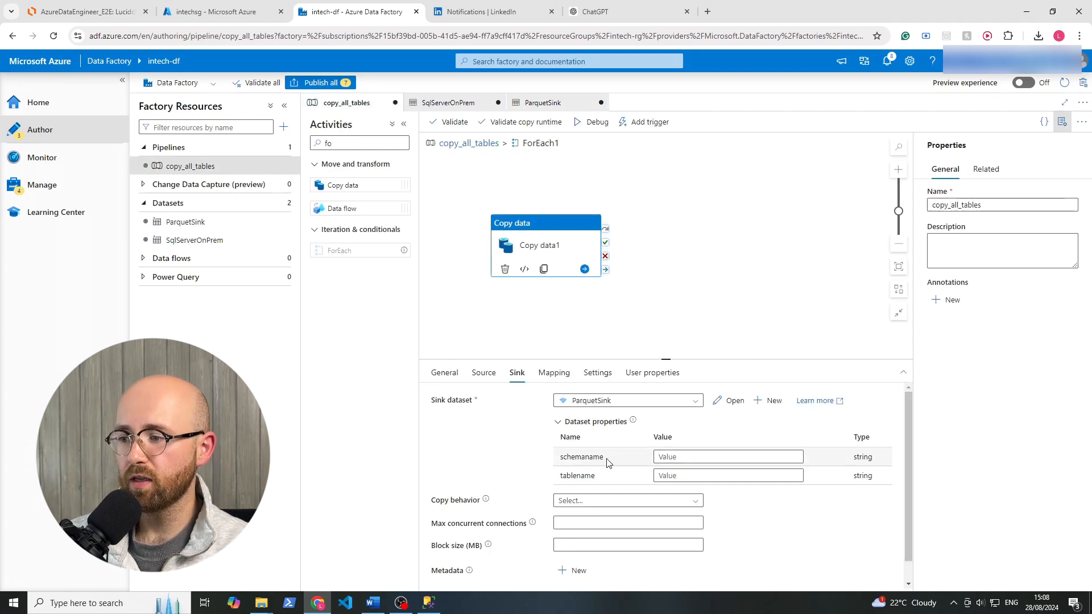
drag(606, 459, 560, 457)
click(539, 459)
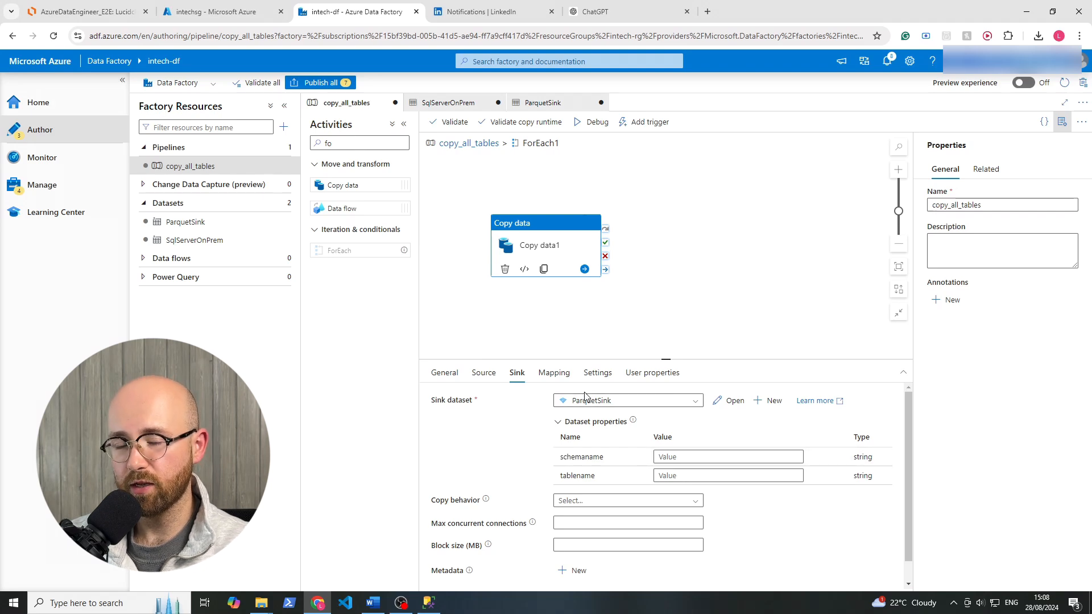
click(674, 456)
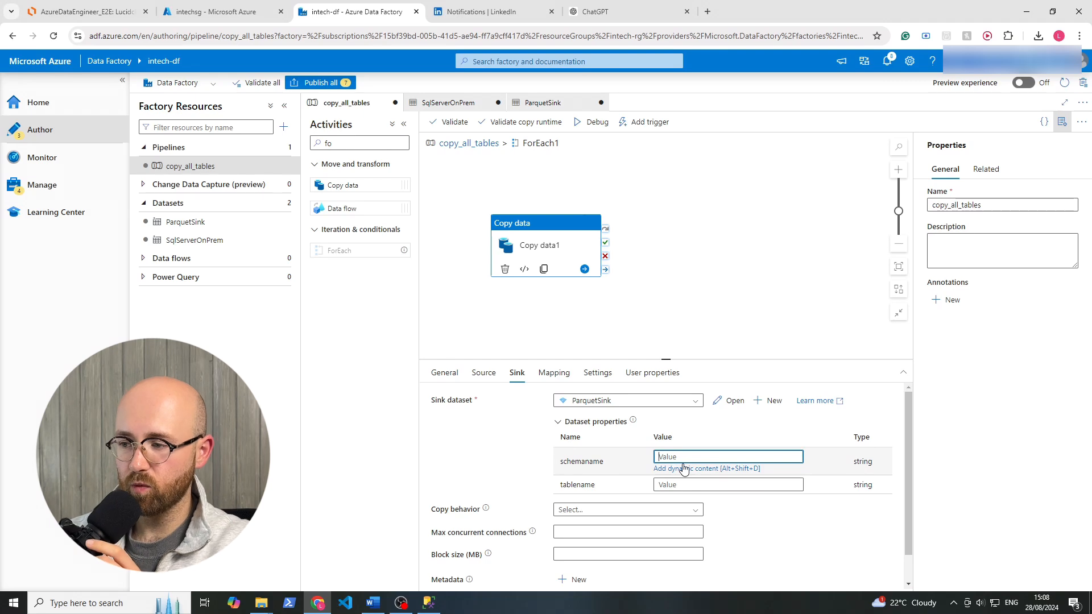
click(684, 468)
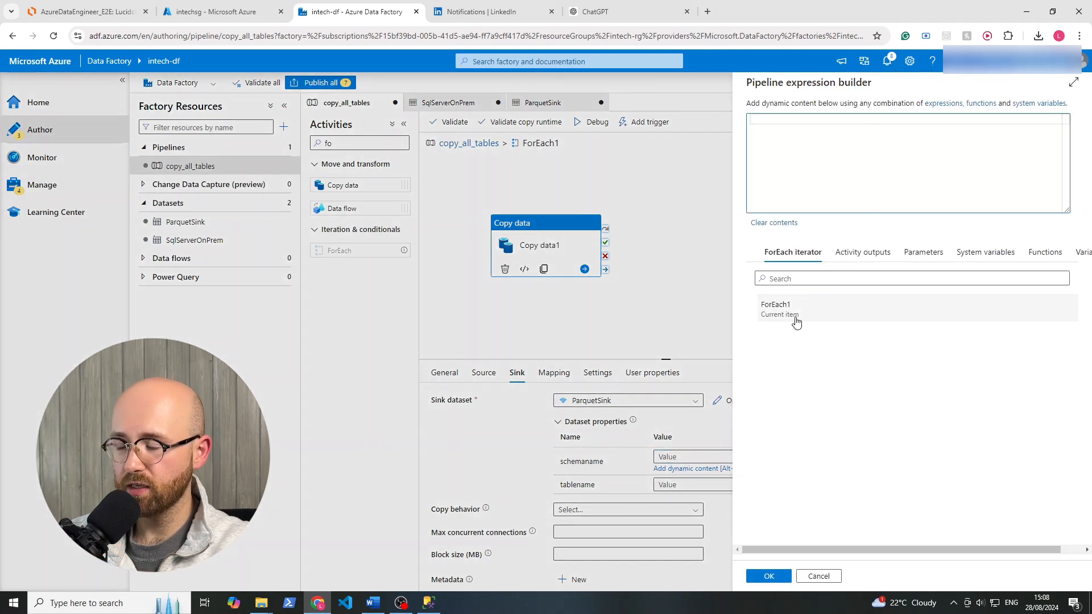
text(item)
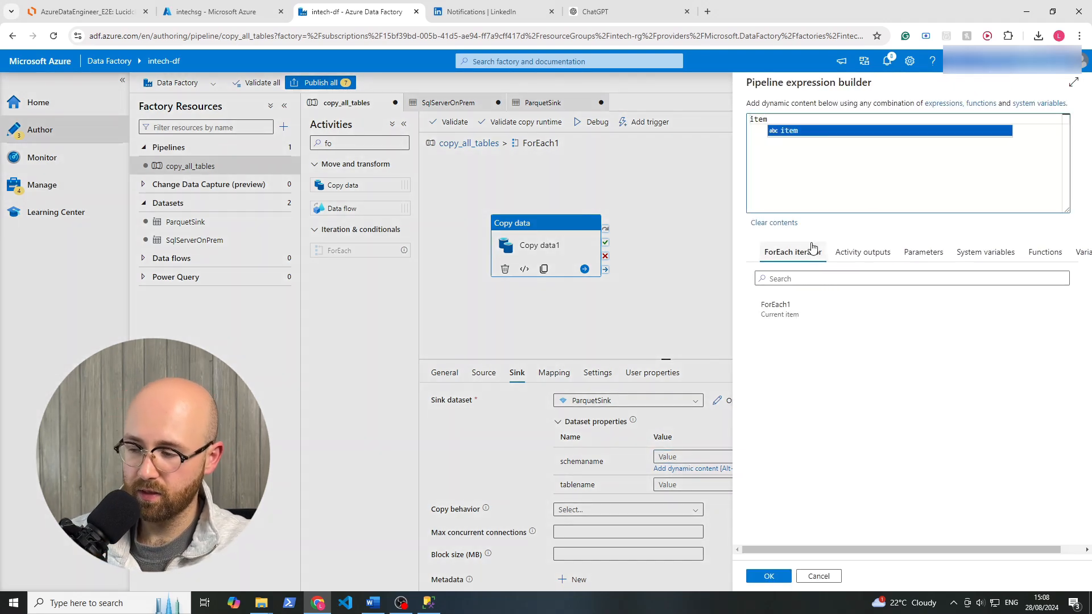
text(())
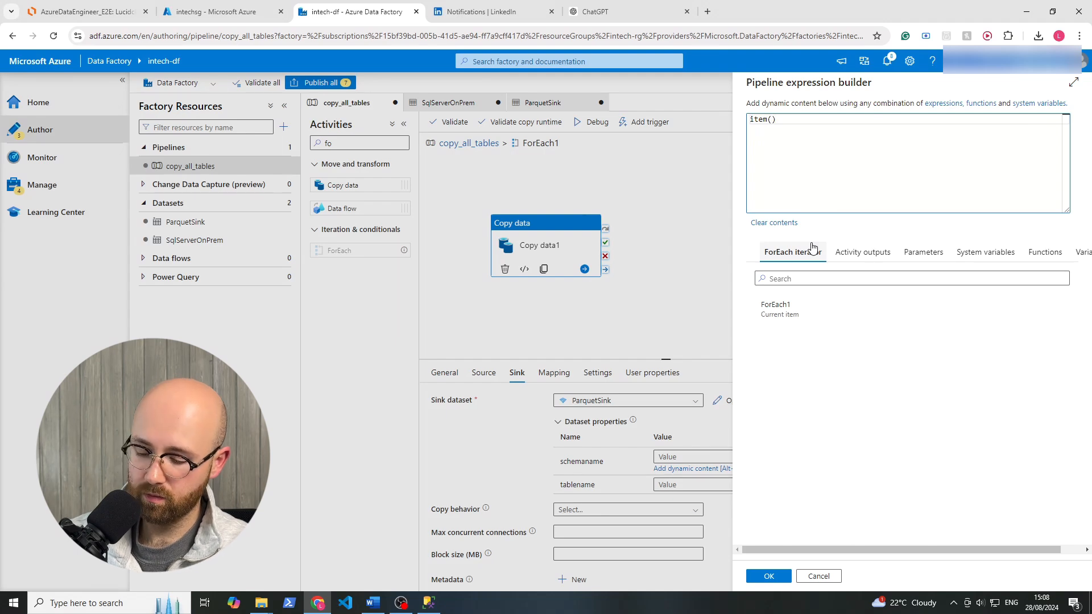
text(.SchemaName)
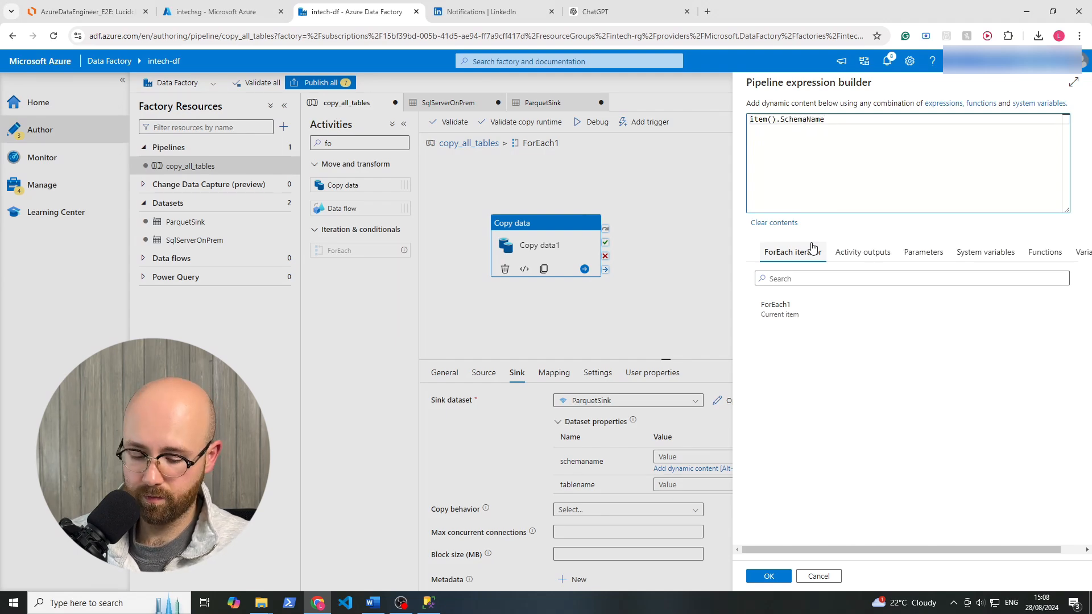
key(ctrl+a)
key(ctrl+c)
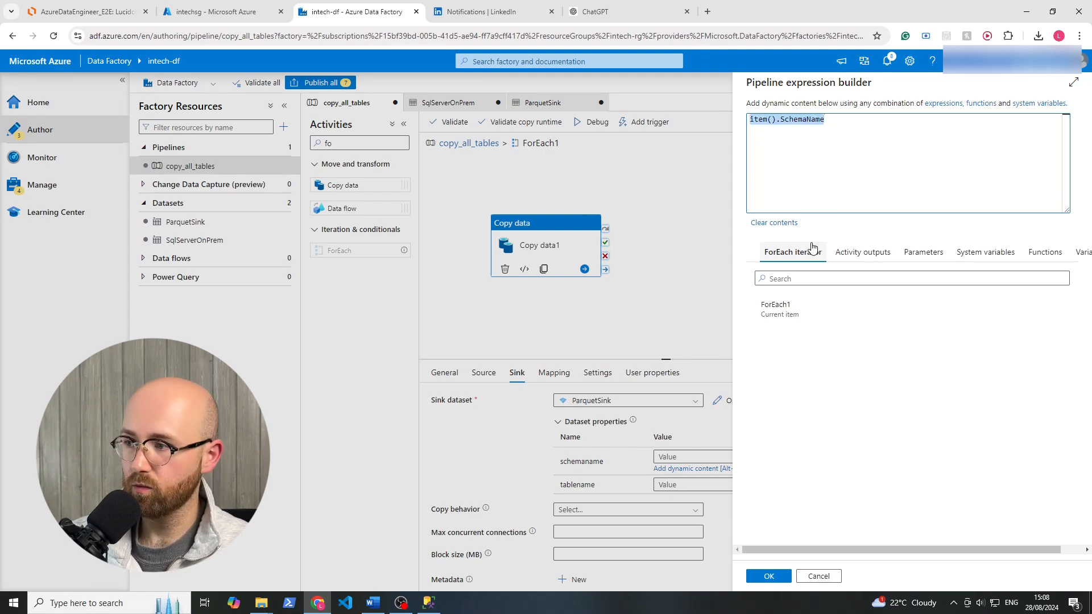
click(772, 576)
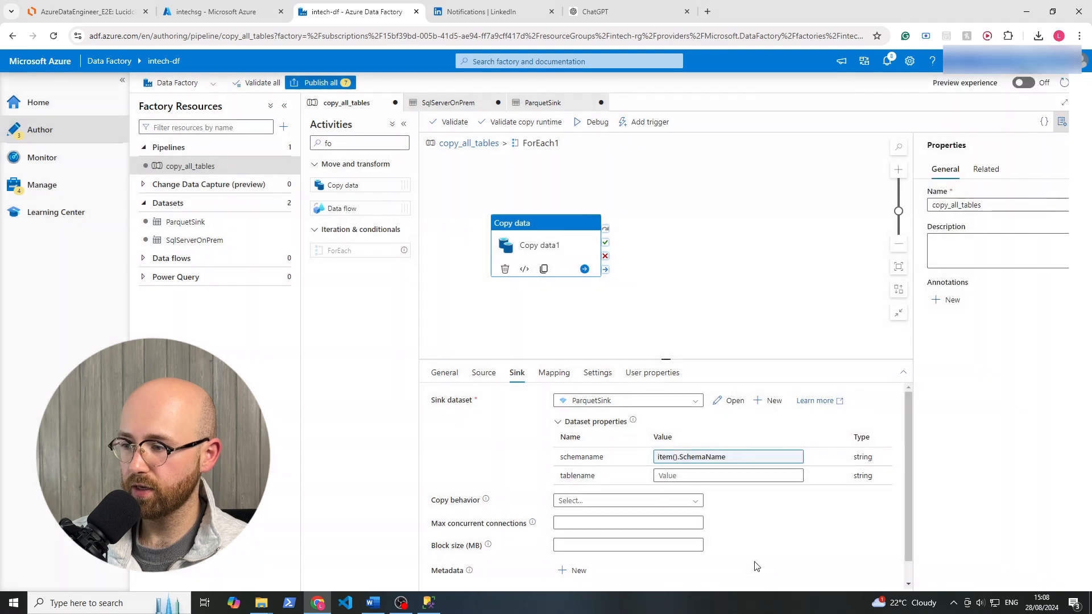
Set the tablename dataset property of Copy data1's sink to the dynamic content item().TableName.
click(682, 487)
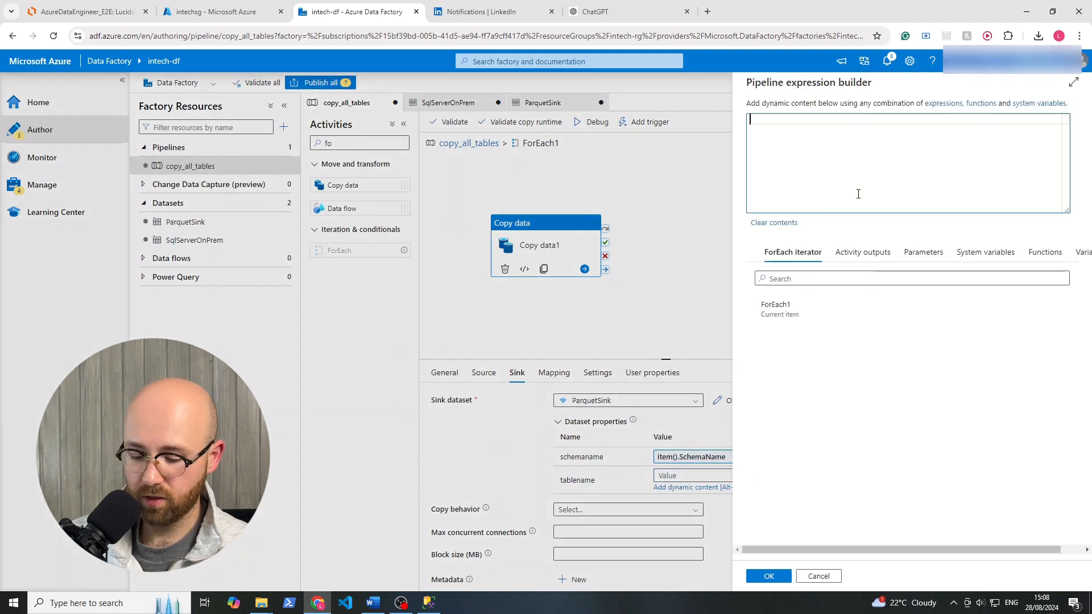
key(ctrl+v)
drag(805, 118, 780, 120)
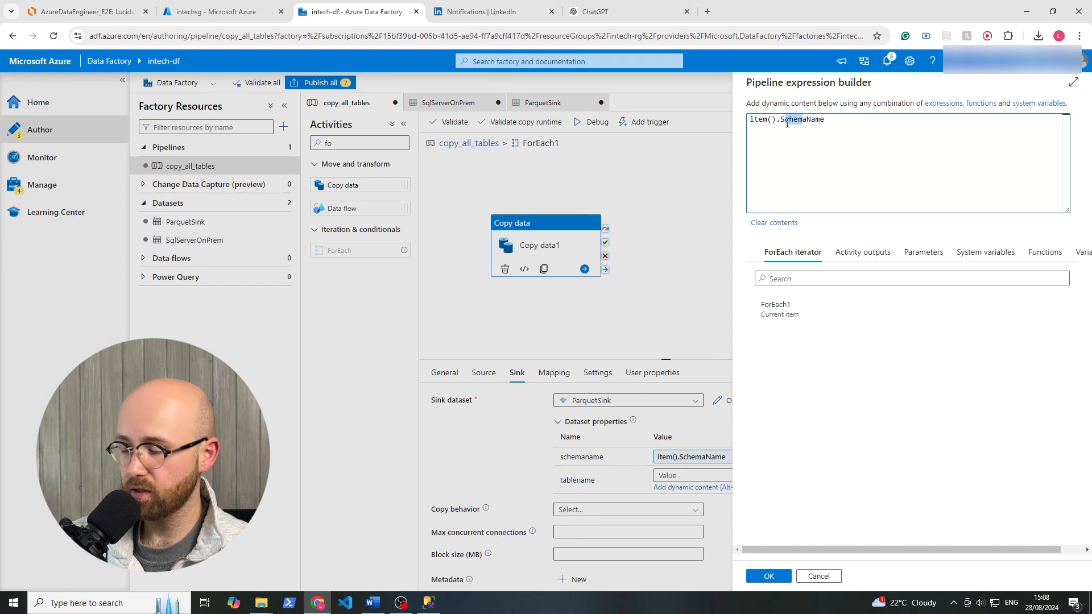
key(BackSpace)
text(Table)
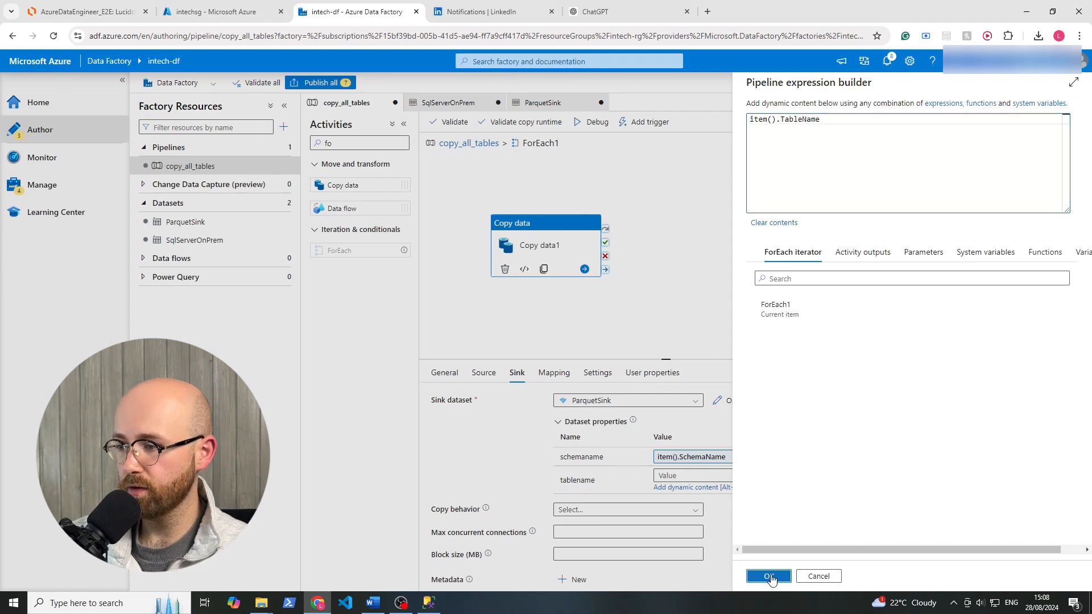
click(768, 577)
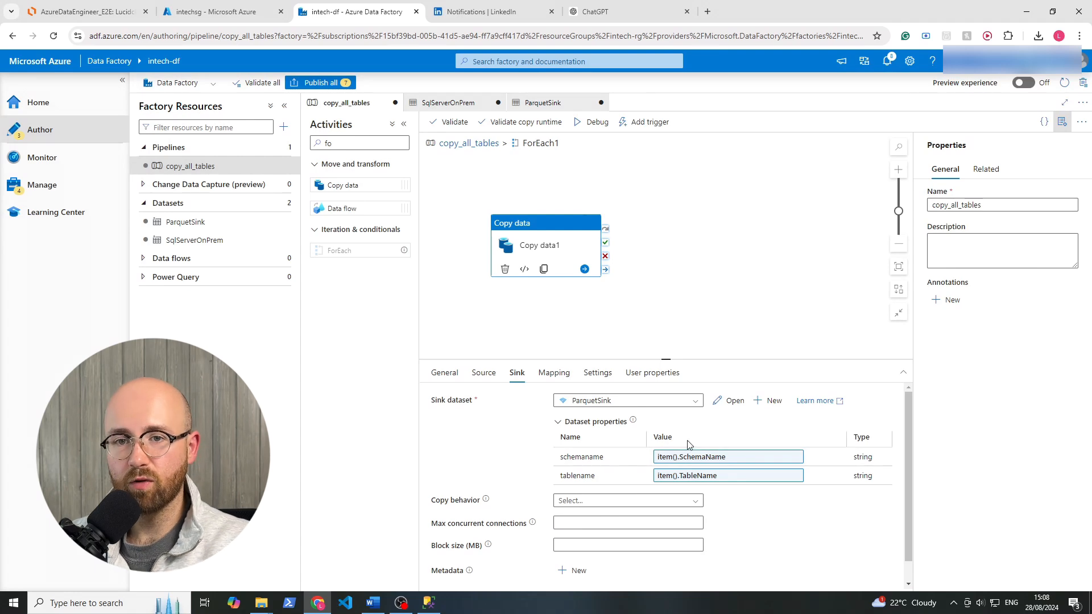
Open the ParquetSink dataset from Copy data1's sink and show its connection settings with the file path.
click(731, 403)
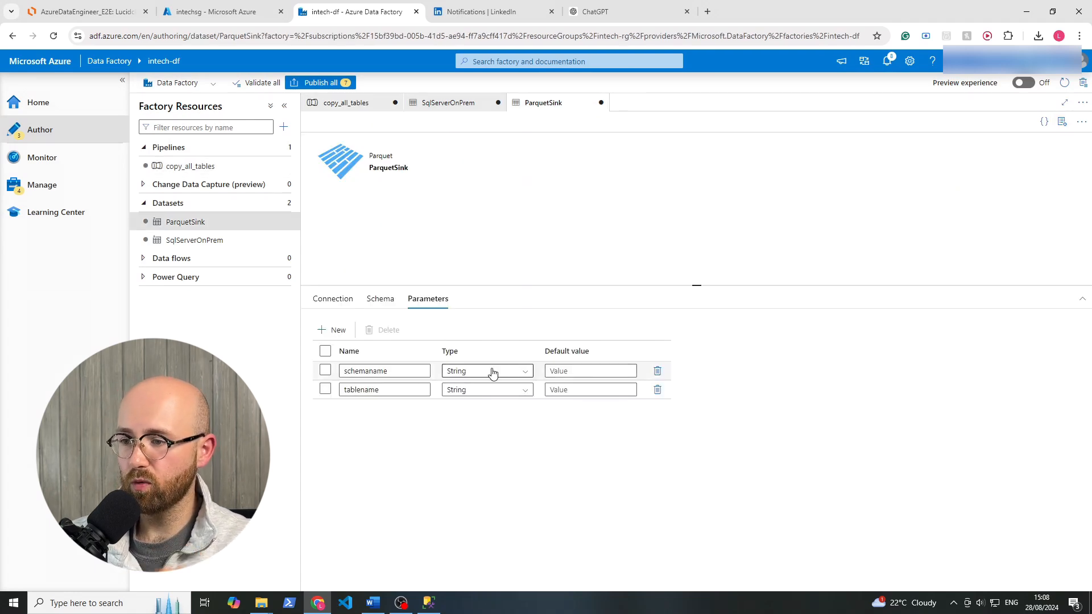
click(348, 301)
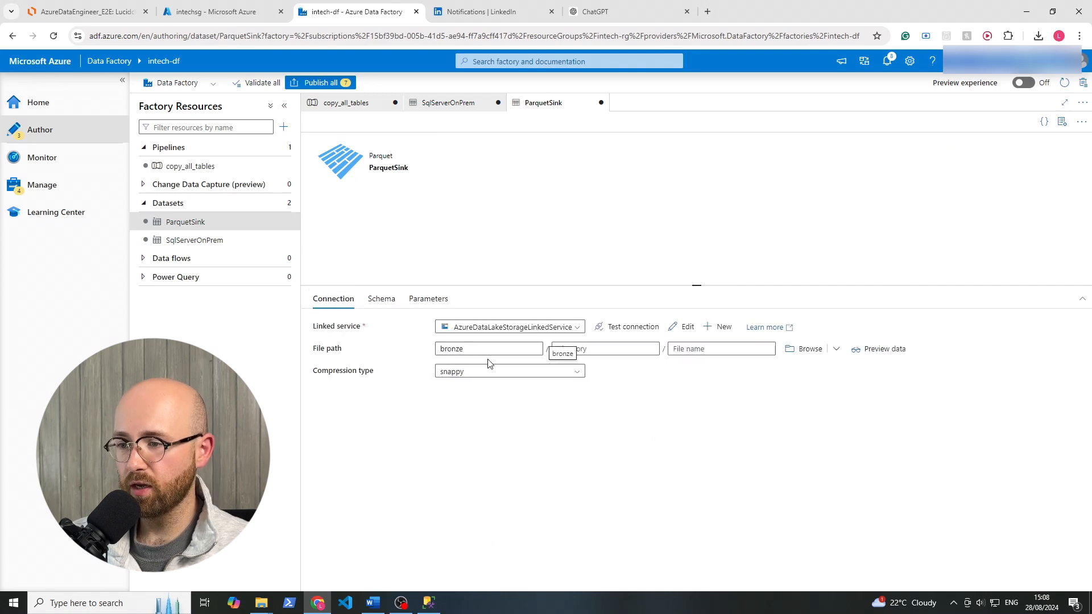
drag(312, 353, 701, 376)
click(758, 402)
Start a dynamic expression for the directory of ParquetSink's file path with @{concat(dataset().schemaname)}.
click(573, 349)
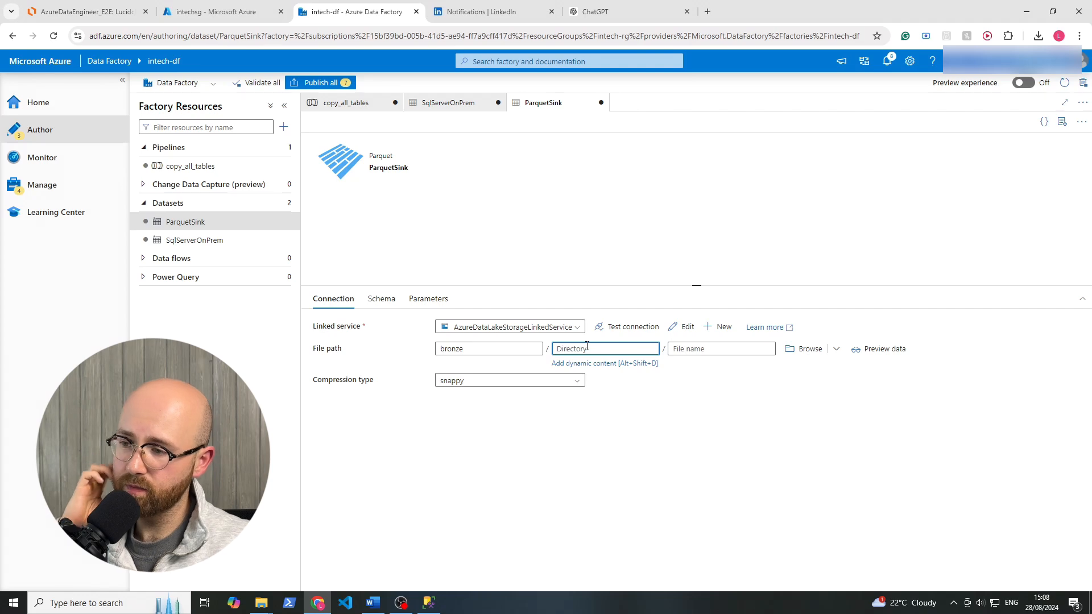
click(585, 364)
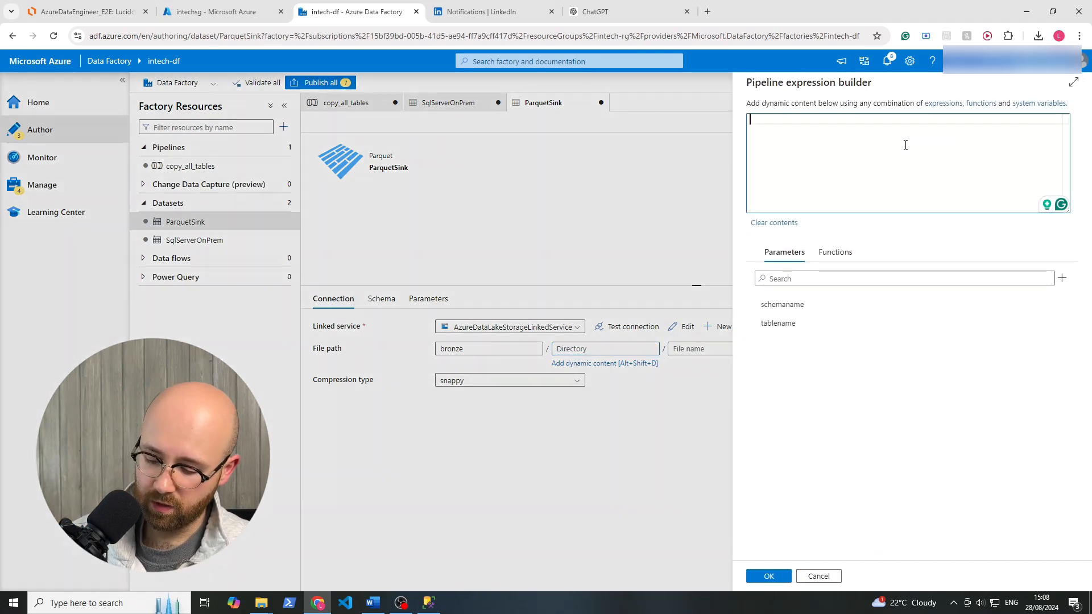
text(@{})
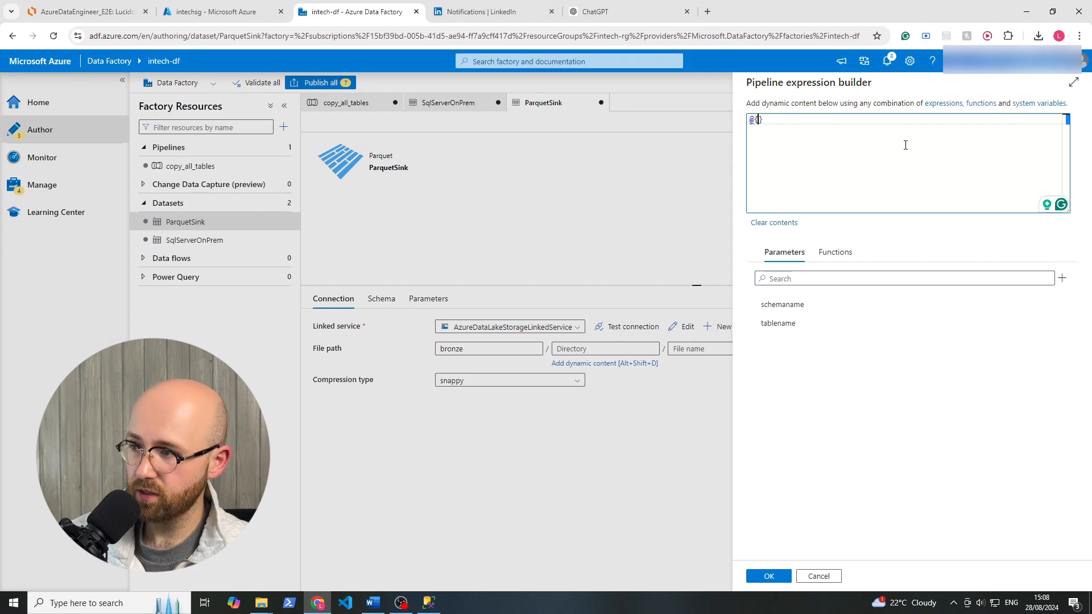
text(concat)
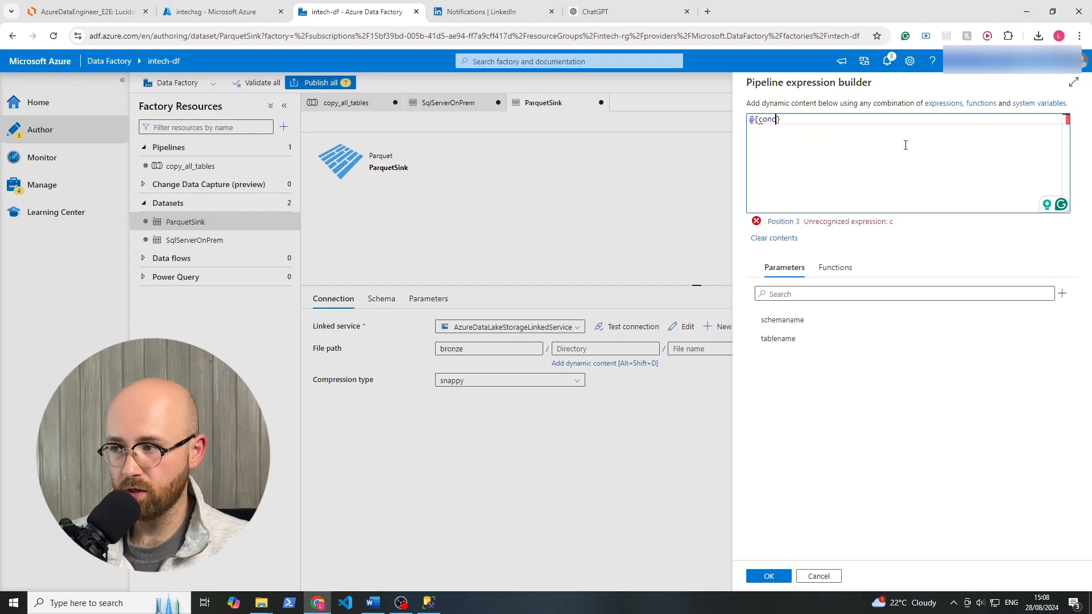
text(())
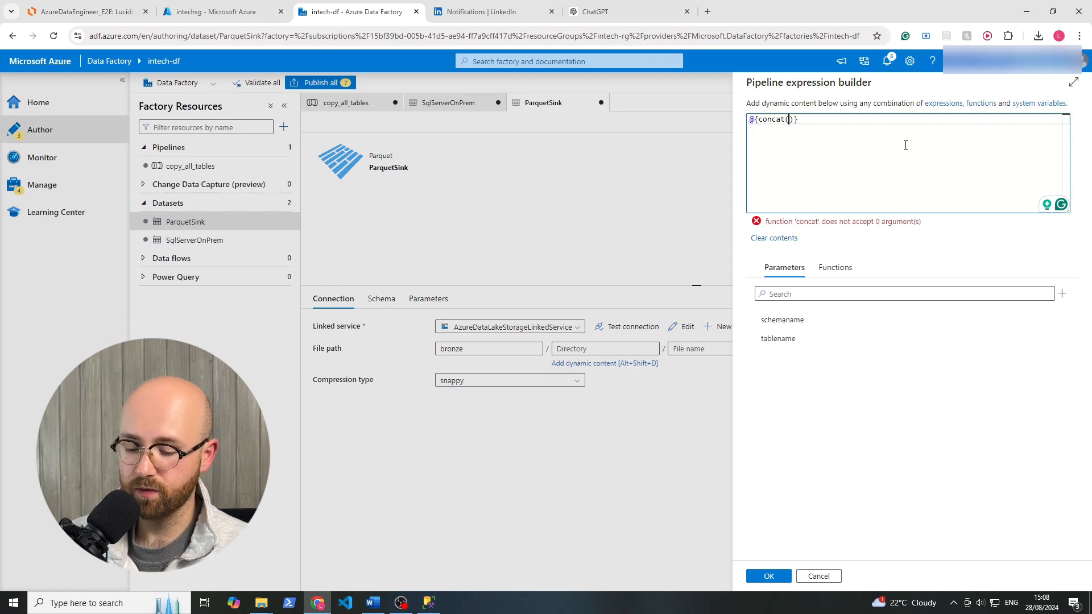
text(dataset)
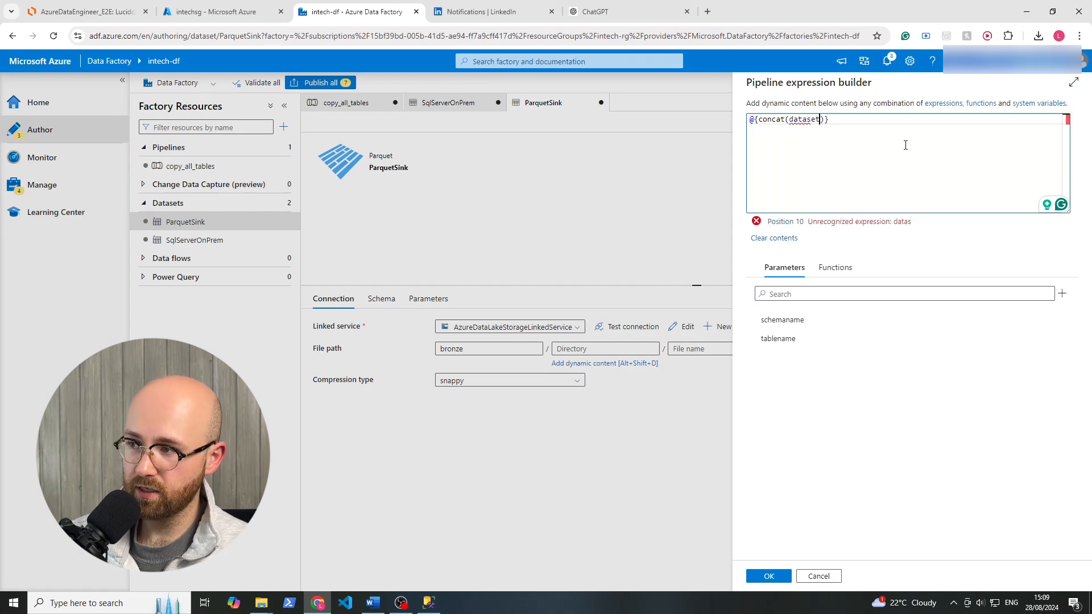
text(.scheman)
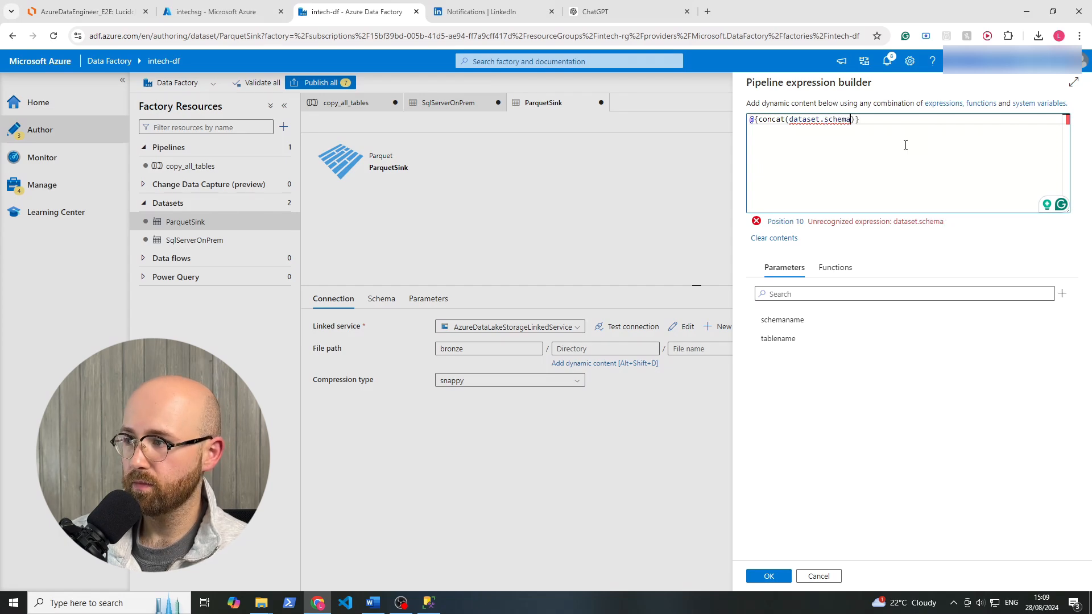
text(name)
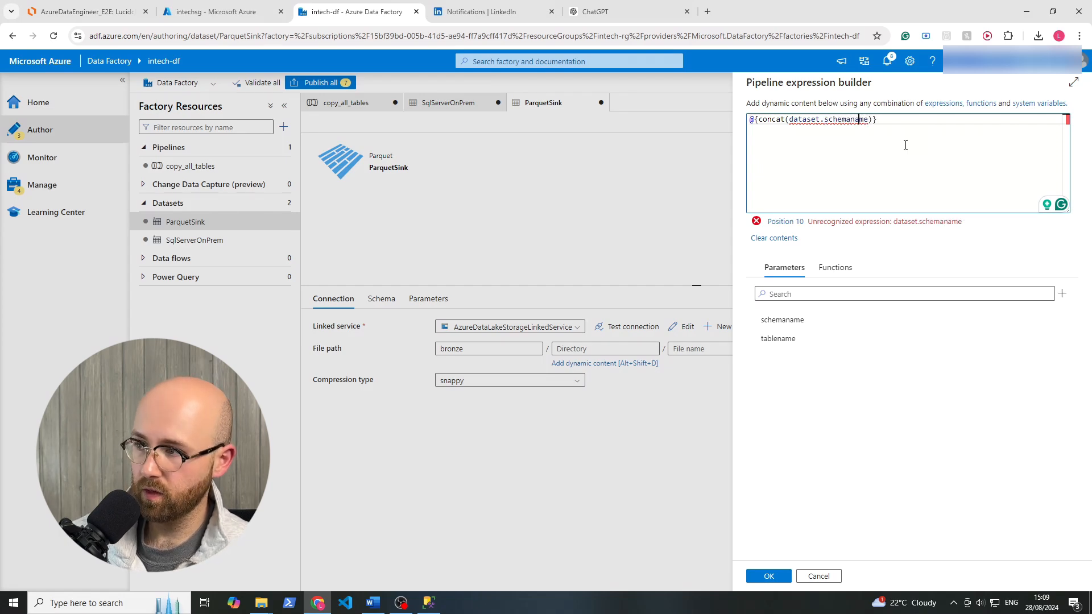
key(Left)
key(Left)
key(Left)
key(Left)
key(Left)
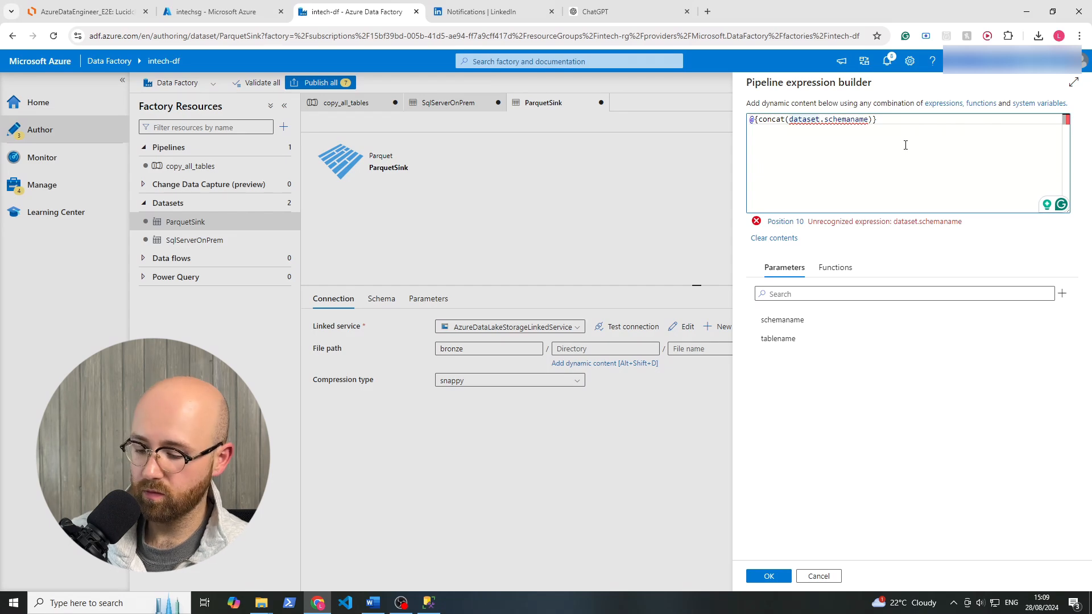
text(())
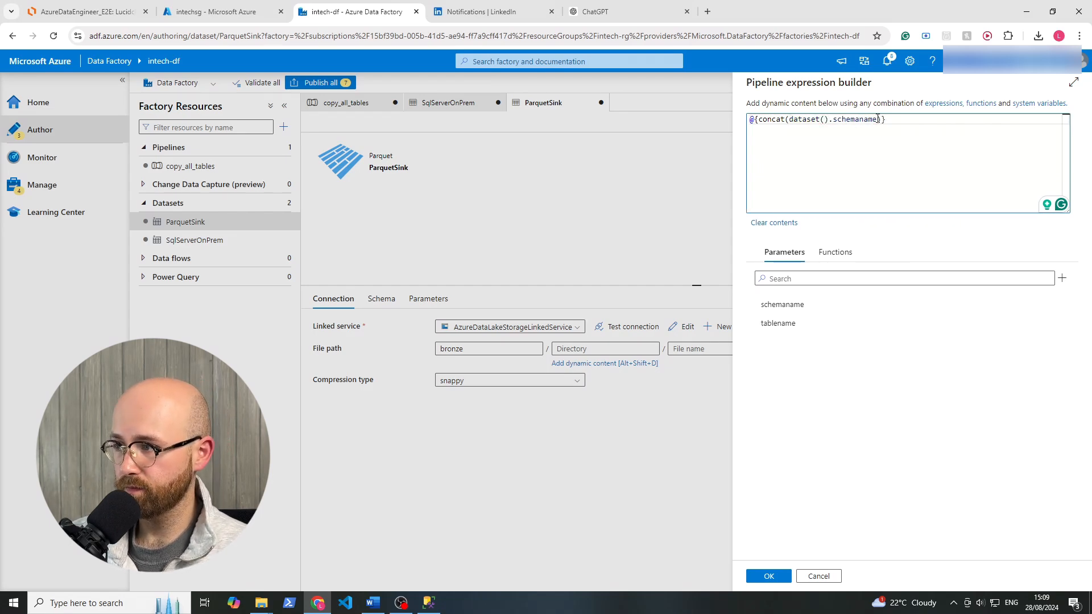
Extend the directory expression to @{concat(dataset().schemaname, '/', dataset().tablename)} and apply it.
click(877, 119)
text(, ')
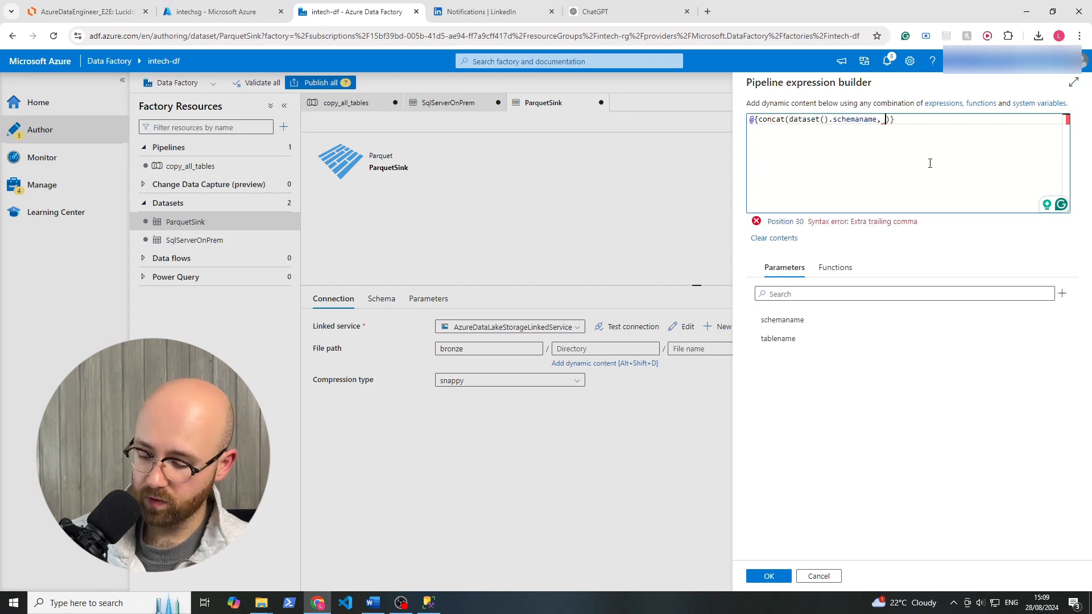
text(/)
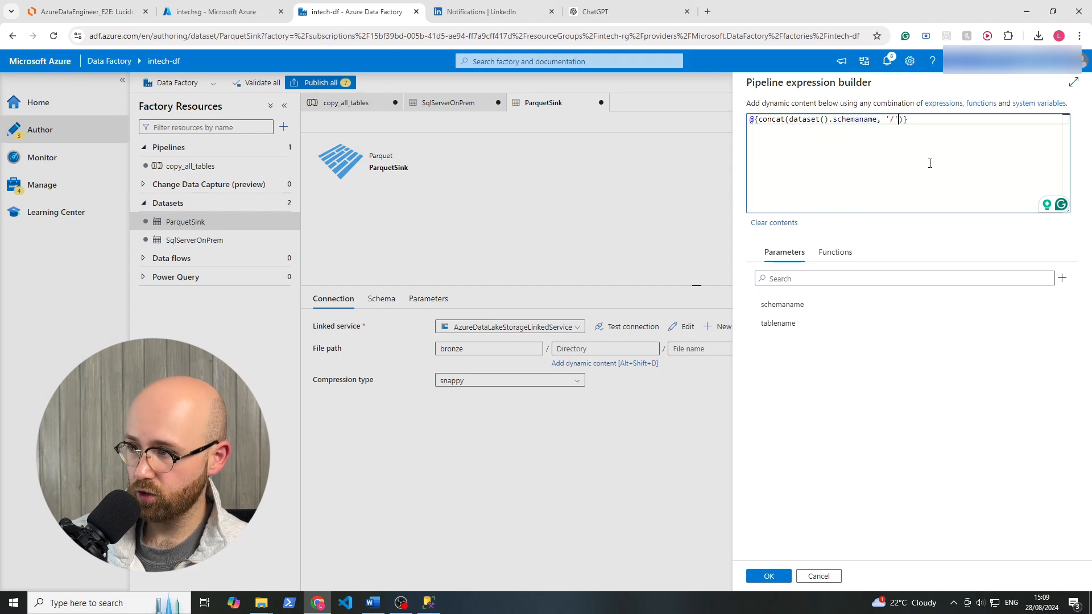
text(', datase)
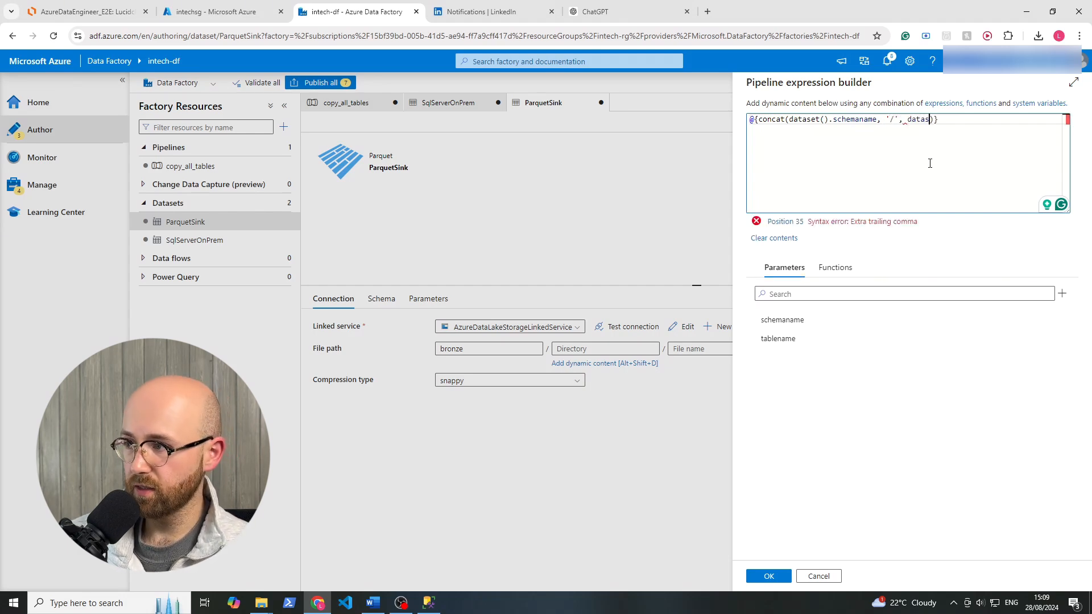
text(t.t)
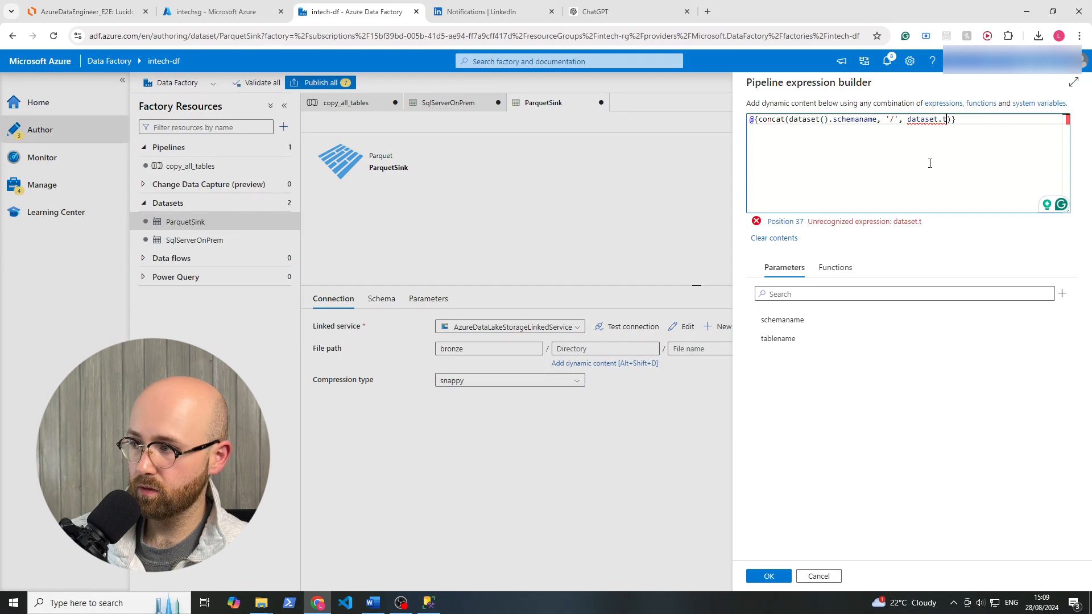
key(BackSpace)
key(BackSpace)
text(().)
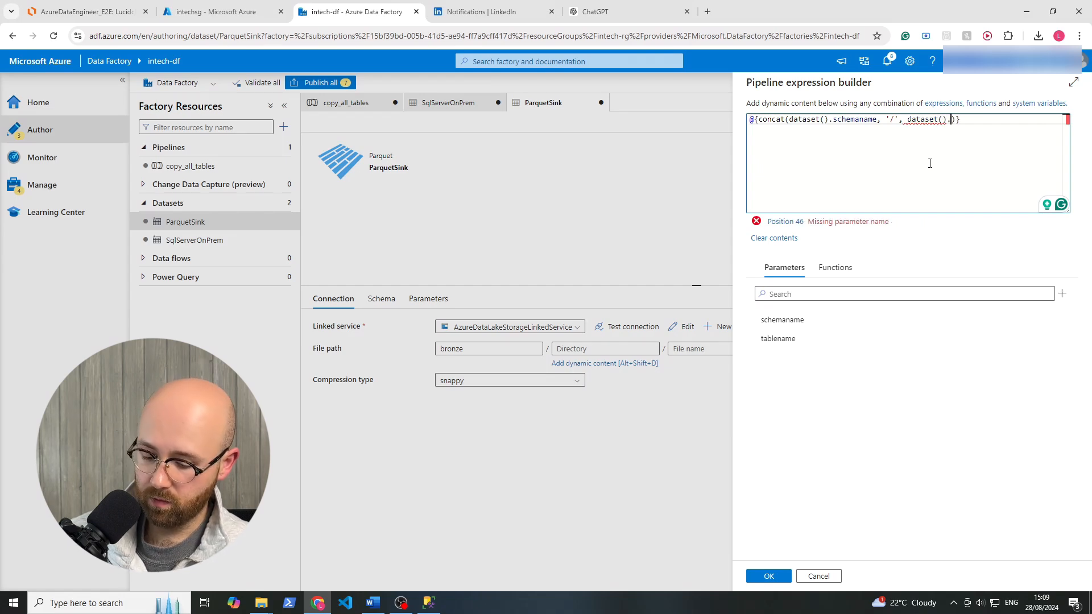
text(tablename)
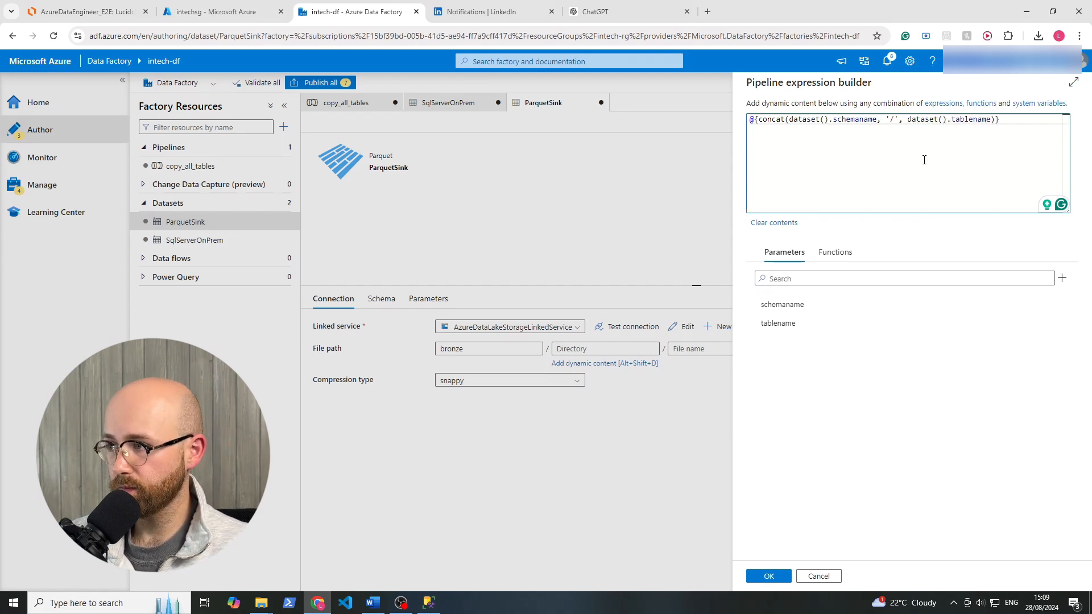
double_click(811, 121)
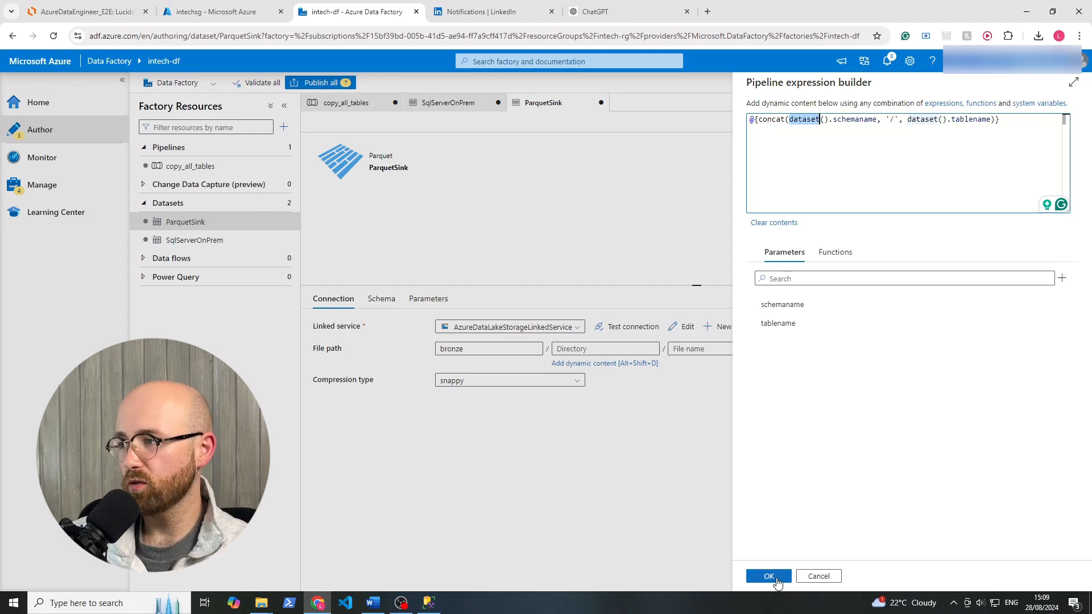
click(768, 576)
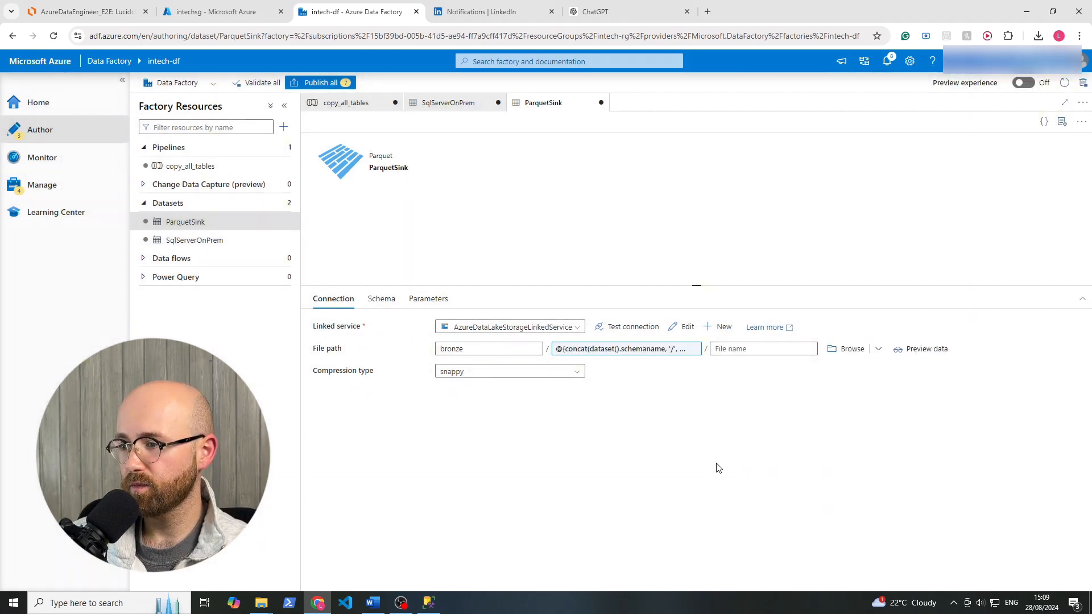
Start a dynamic expression for the file name of ParquetSink's file path with @{concat(dataset().tablename)}.
click(735, 351)
click(734, 364)
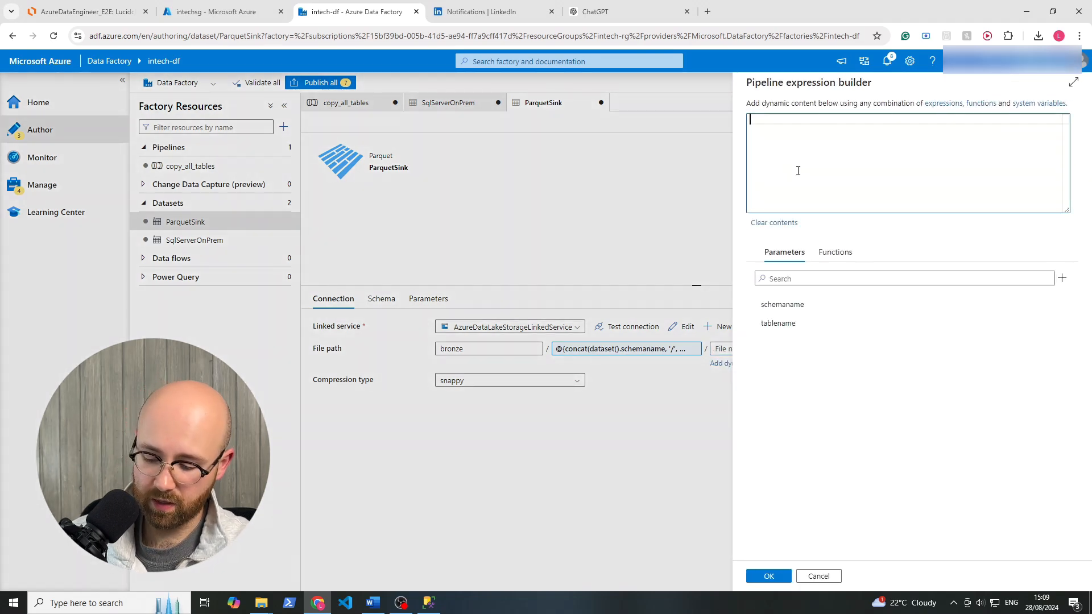
text(@{conca)
key(BackSpace)
key(BackSpace)
key(BackSpace)
key(BackSpace)
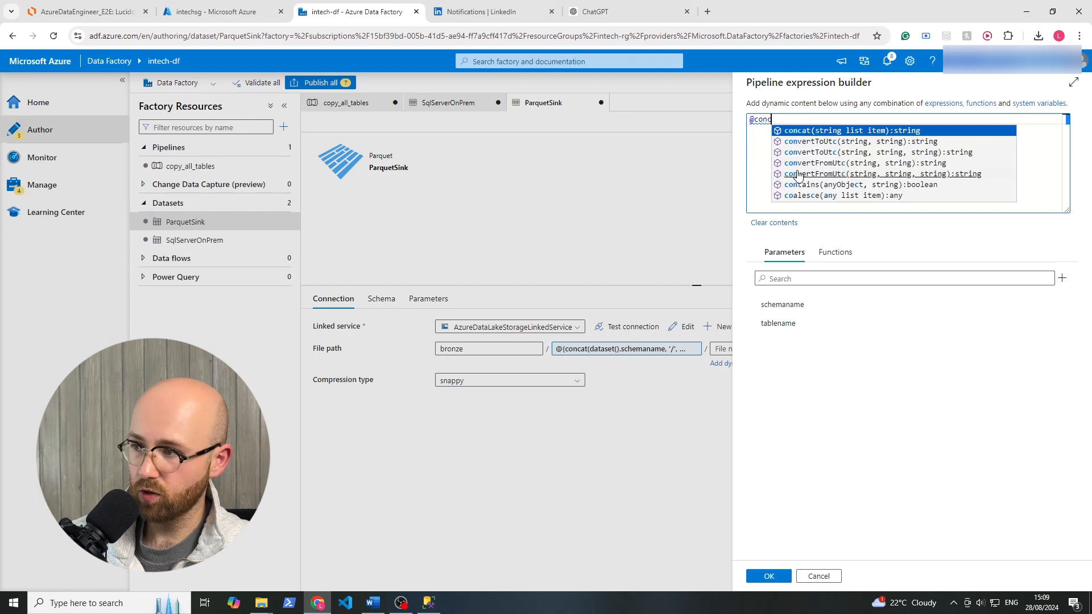
key(BackSpace)
text({)
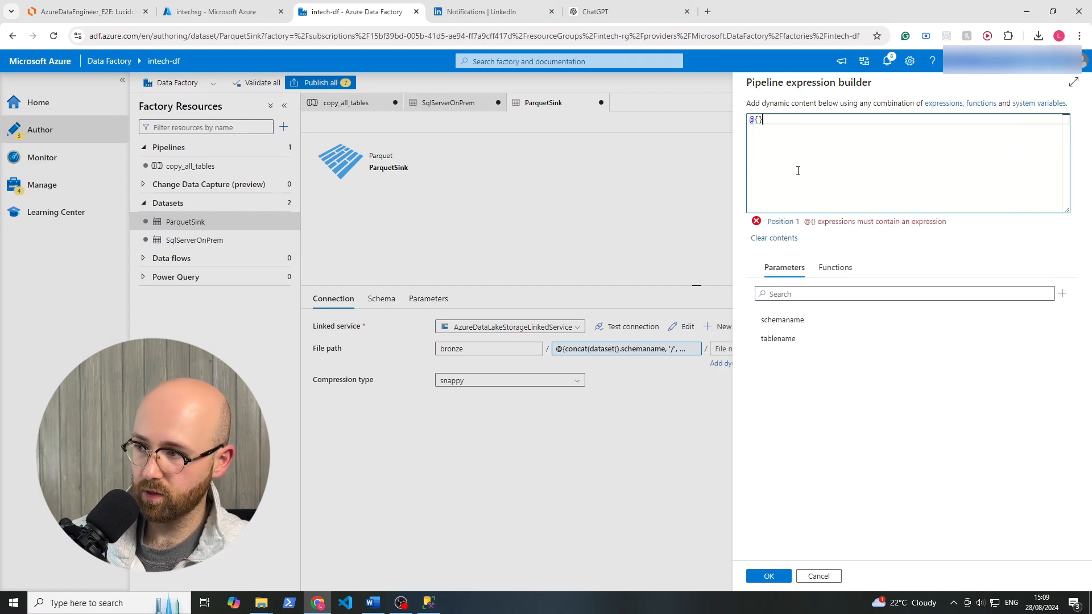
text(concat())
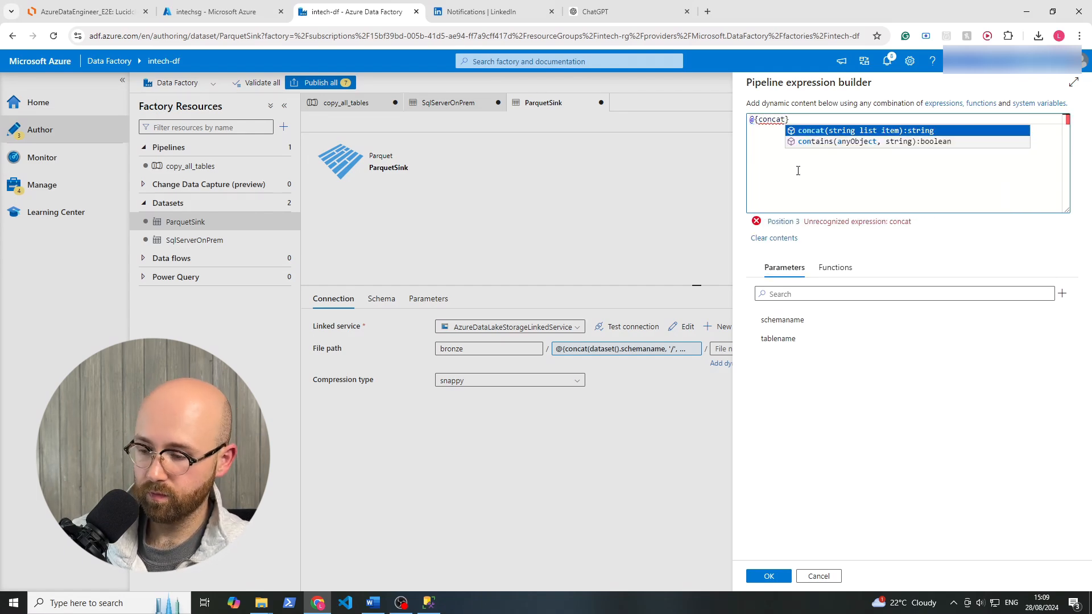
key(Left)
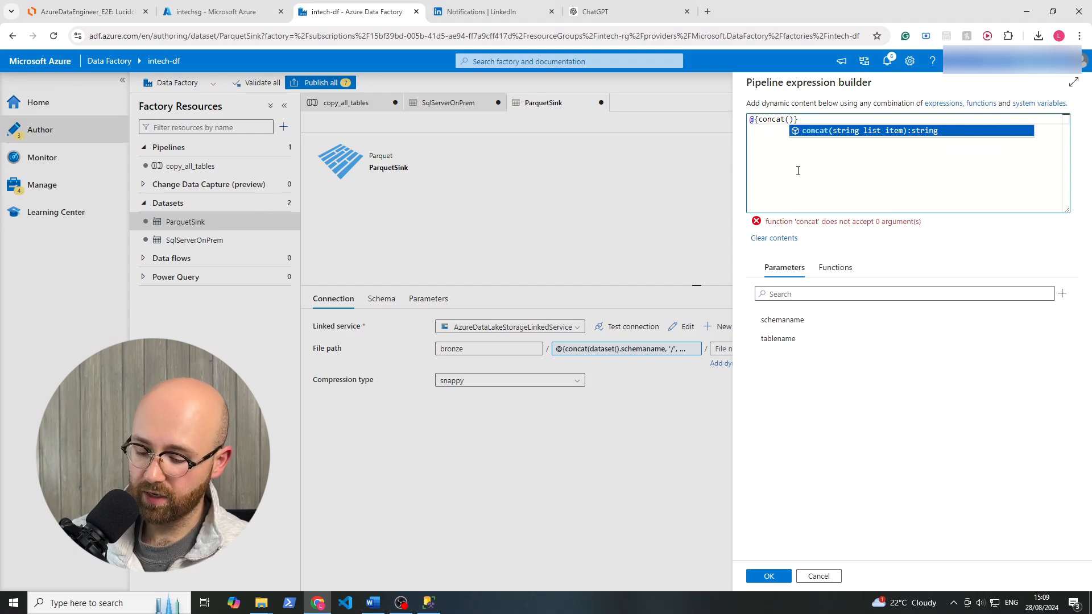
text(datase)
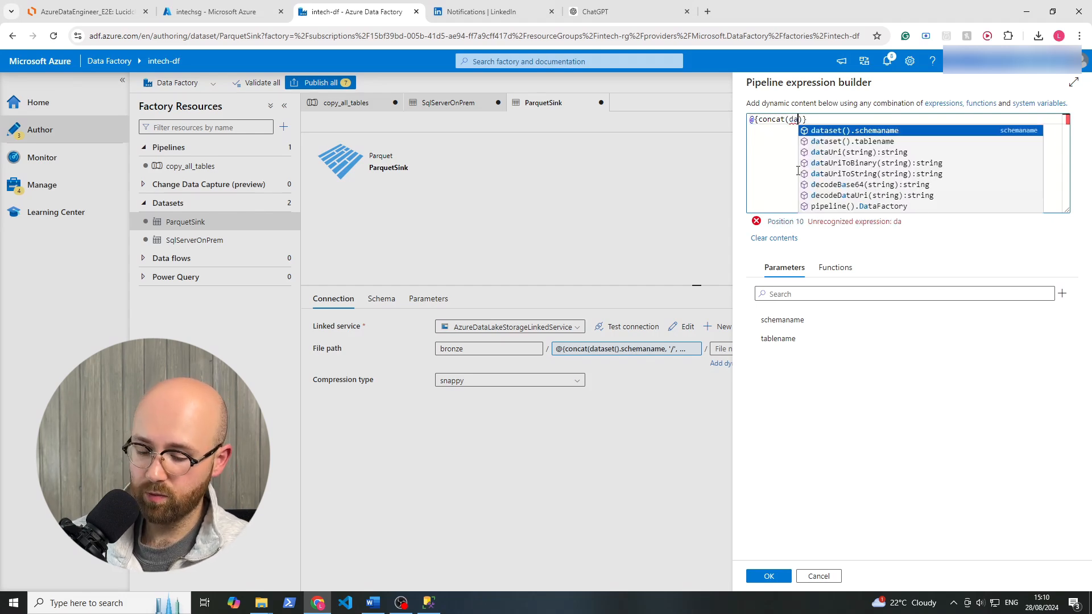
text(t)
text(().table)
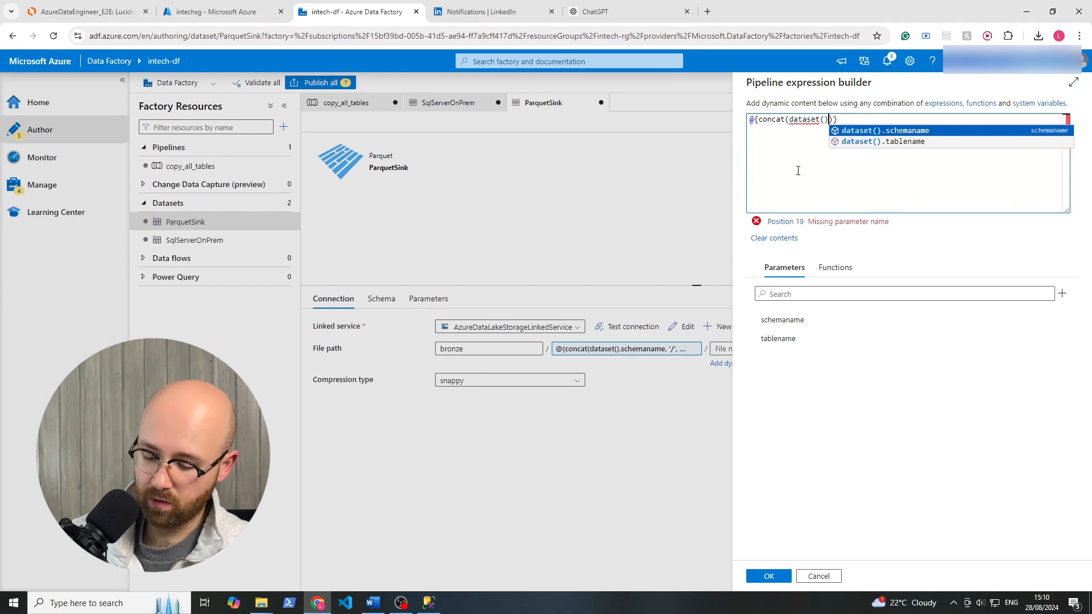
key(Return)
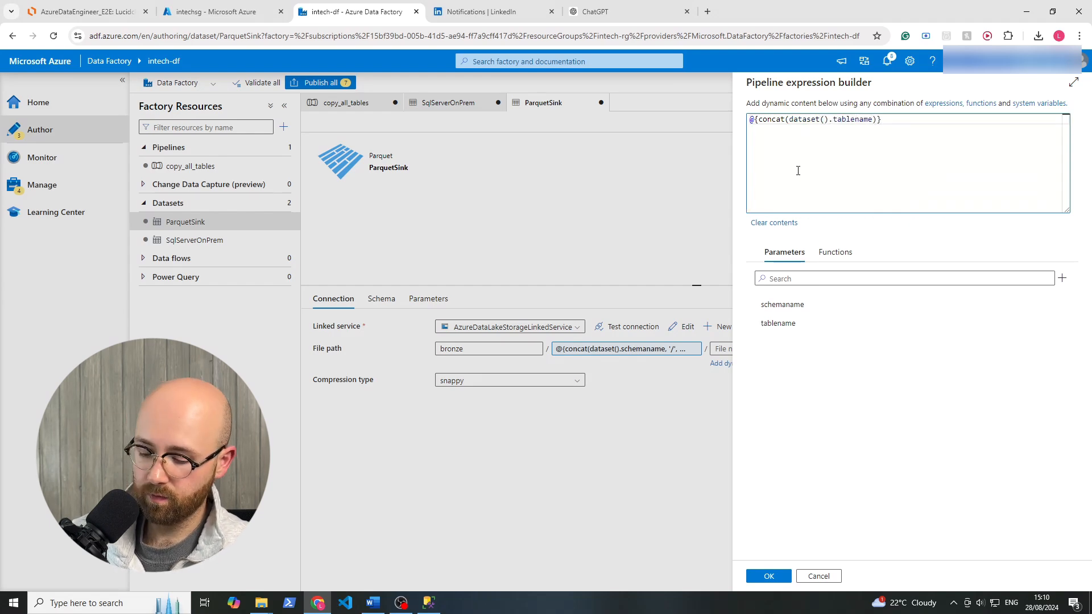
Extend the file name expression to @{concat(dataset().tablename, '.parquet')} and apply it.
text(, '.parq)
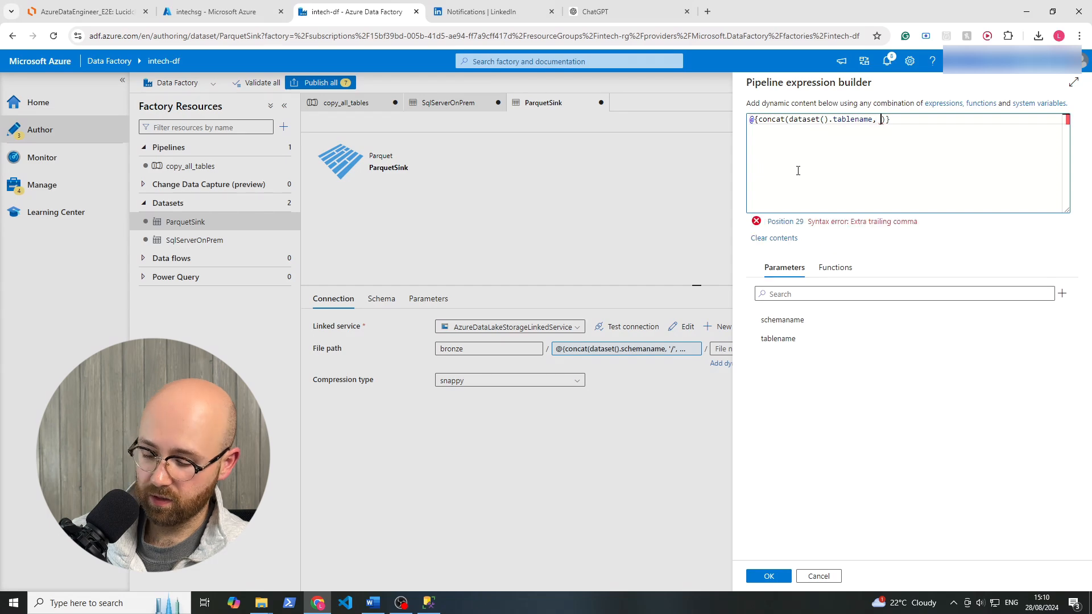
text(uet)
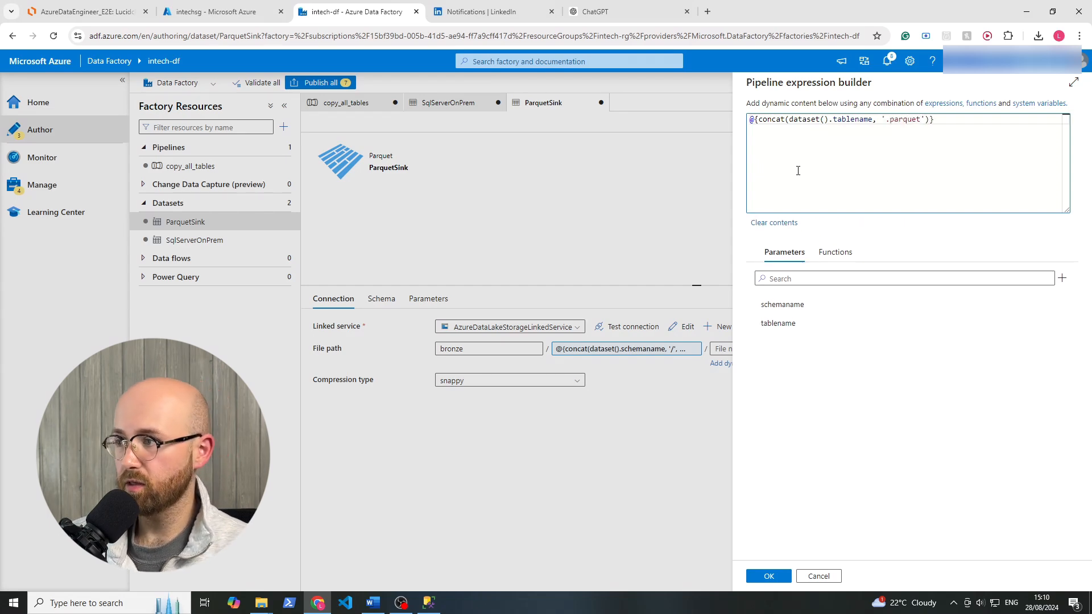
click(777, 576)
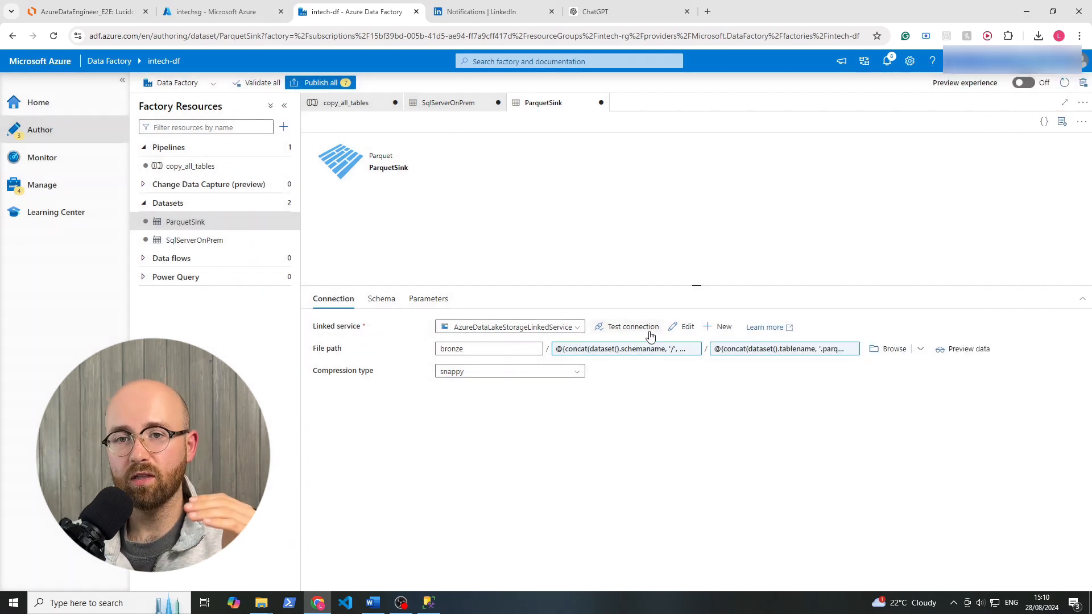
Return to the copy_all_tables pipeline and move the Lookup1 activity slightly down and to the left on the canvas.
click(448, 103)
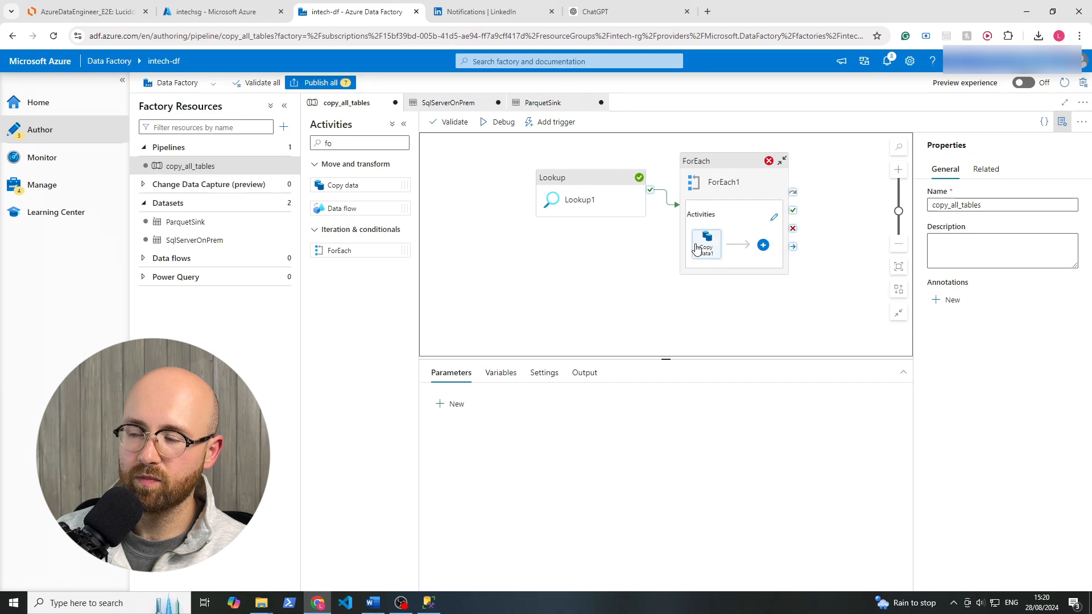
drag(597, 199, 585, 214)
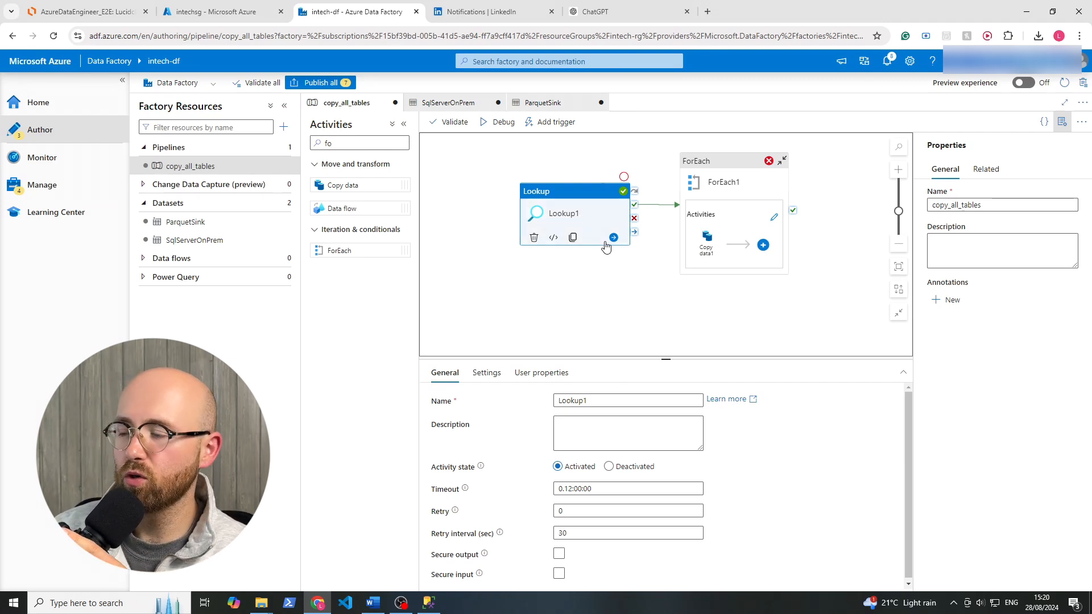
click(732, 172)
click(625, 267)
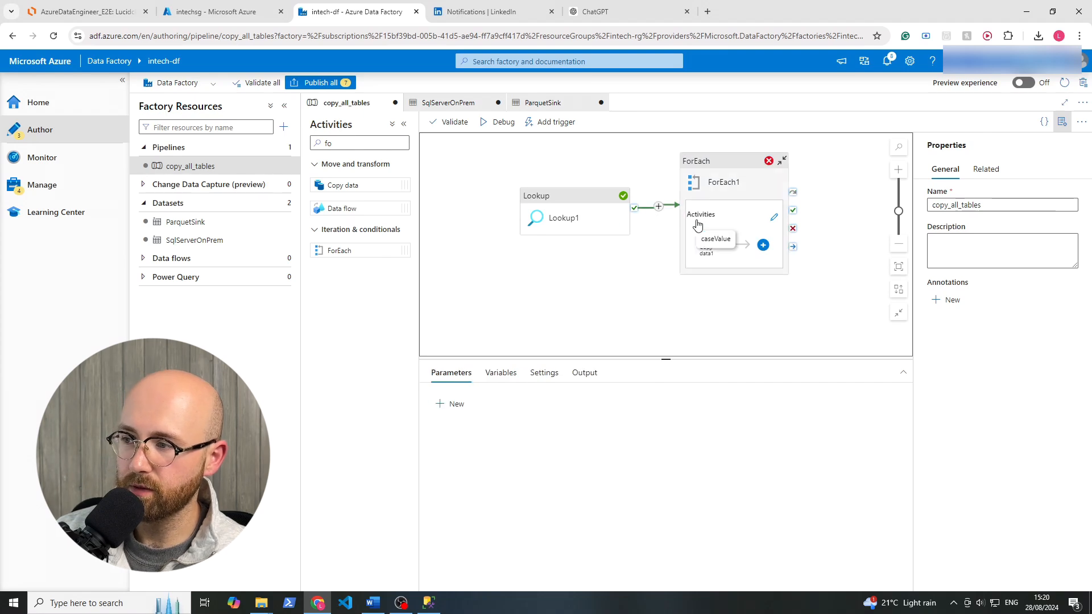
Open Lookup1's output from the pipeline's debug run and examine its value array of schema and table names.
click(582, 373)
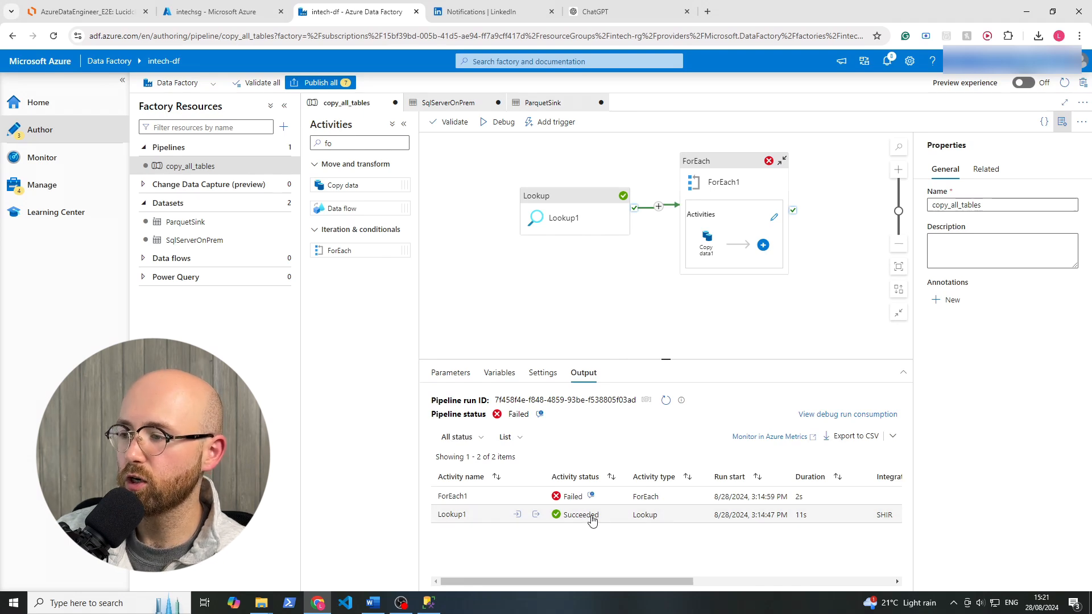
click(535, 514)
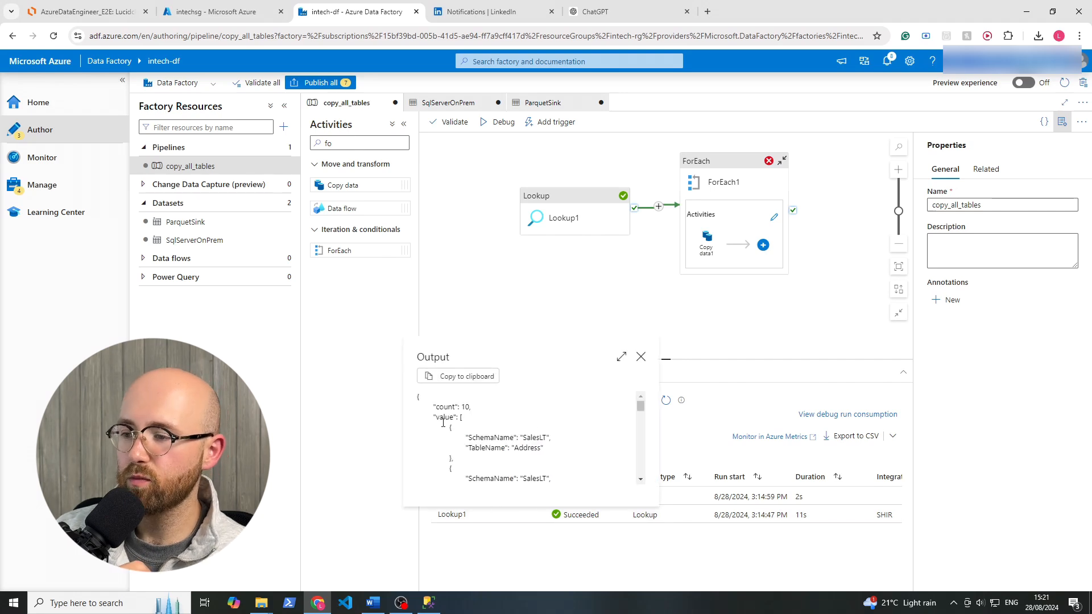
double_click(448, 418)
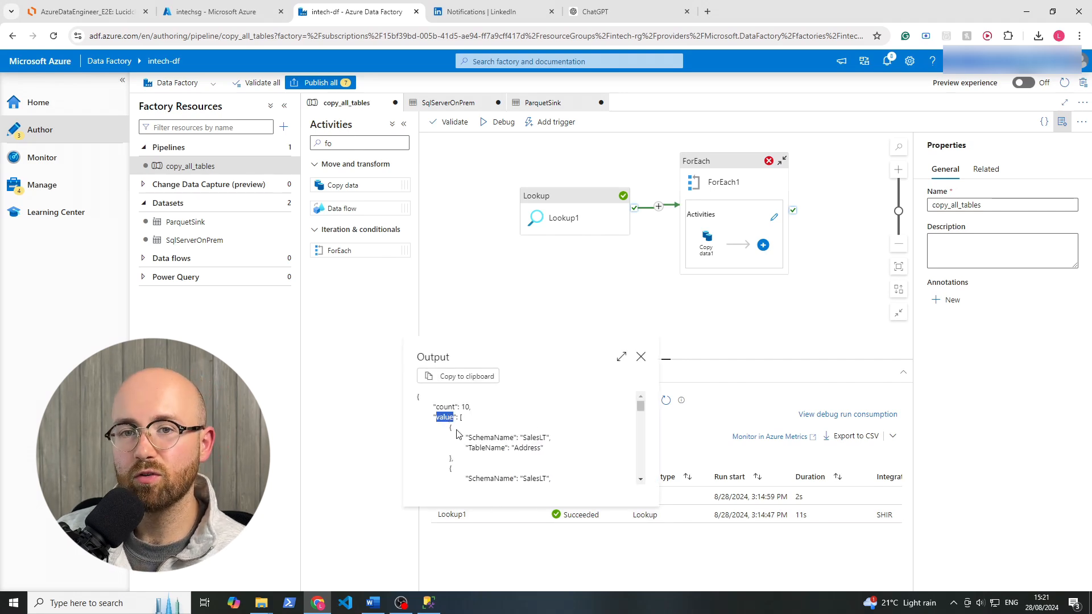
click(456, 430)
drag(440, 398, 506, 475)
click(493, 425)
click(504, 444)
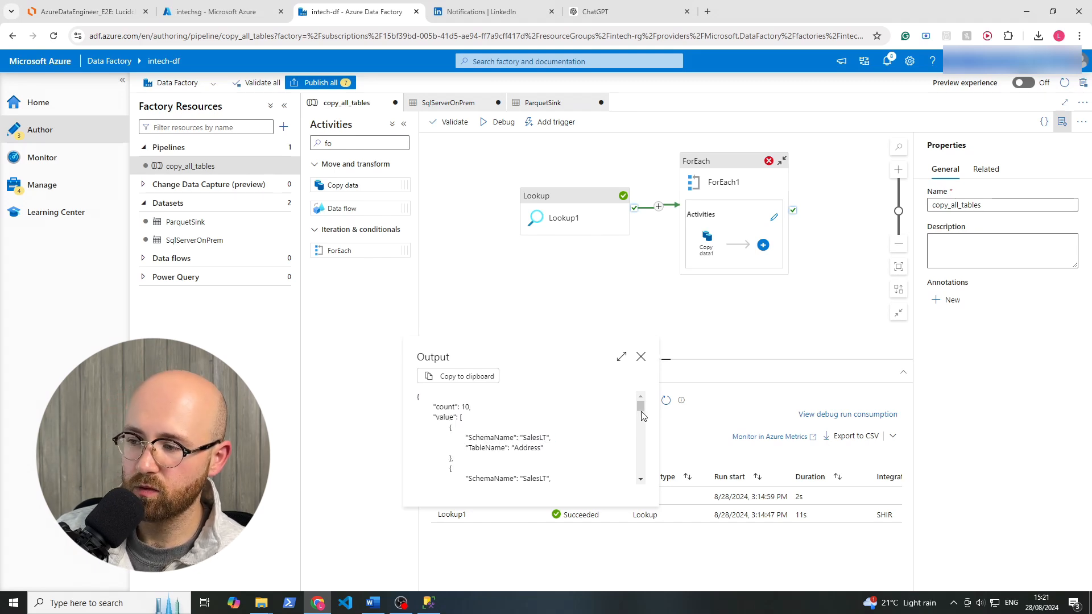
mouse_move(642, 416)
mouse_down()
mouse_move(637, 463)
mouse_move(640, 406)
mouse_up()
click(641, 356)
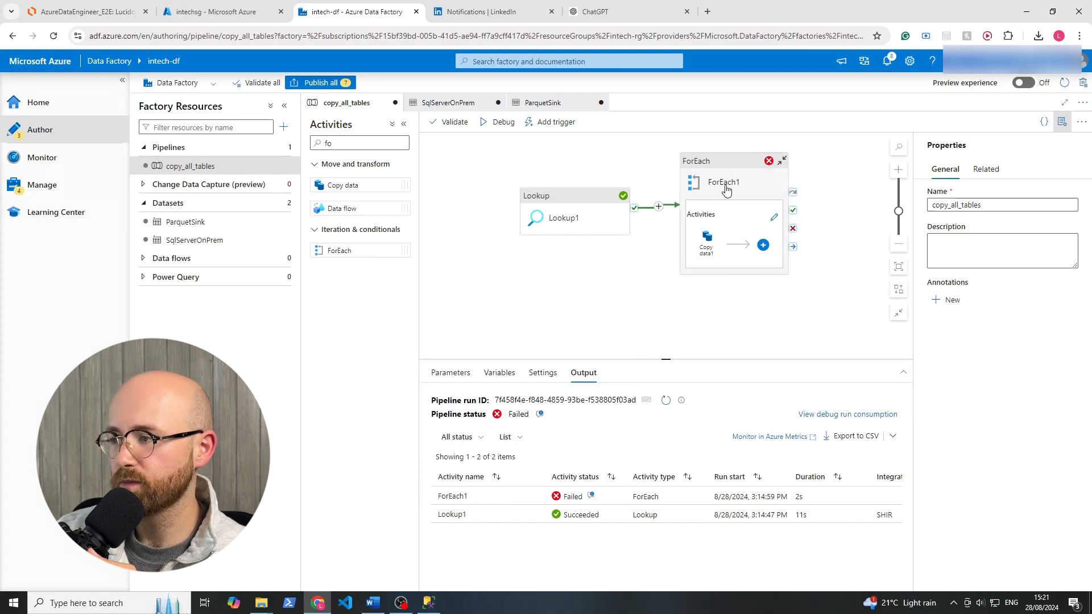
click(725, 189)
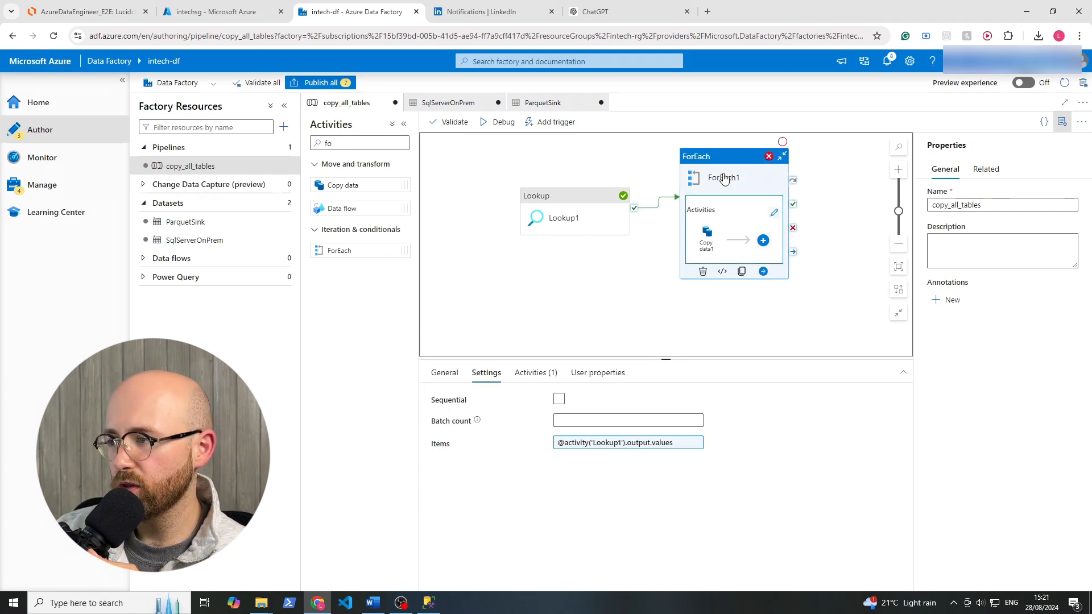
click(570, 442)
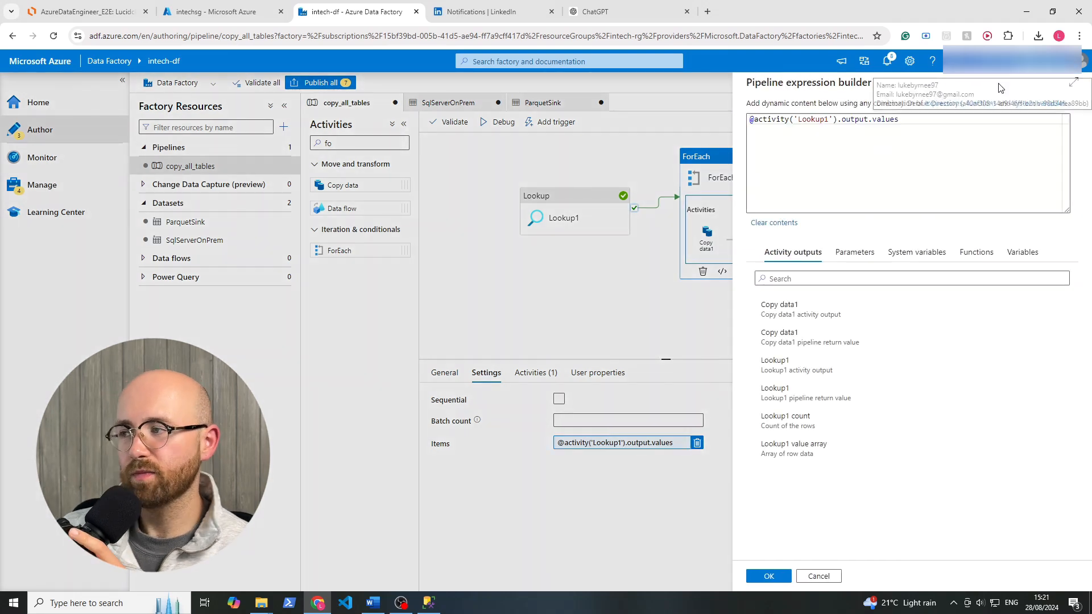
click(914, 119)
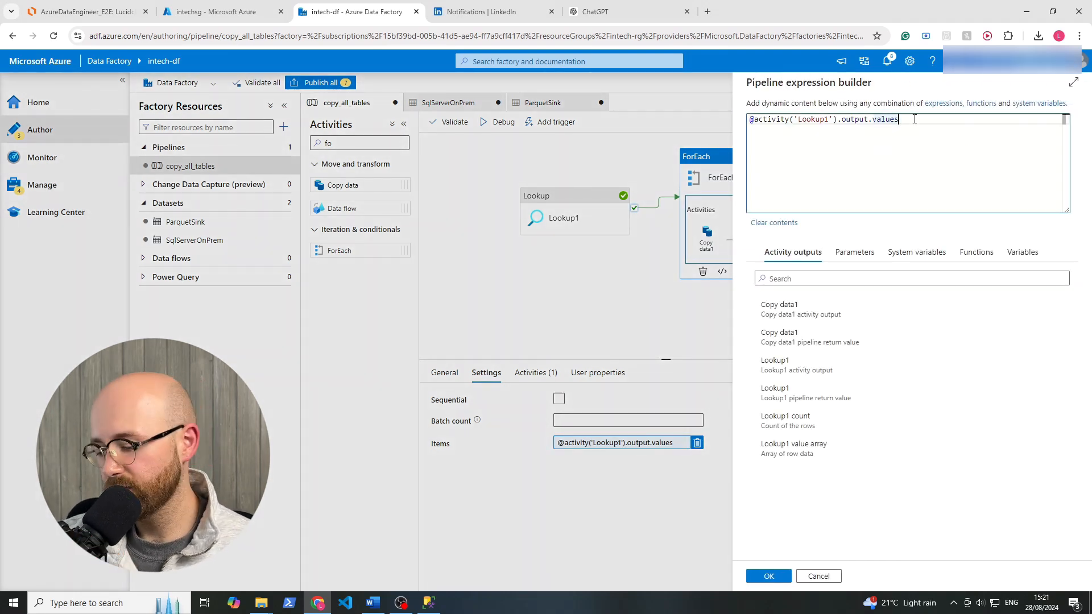
key(BackSpace)
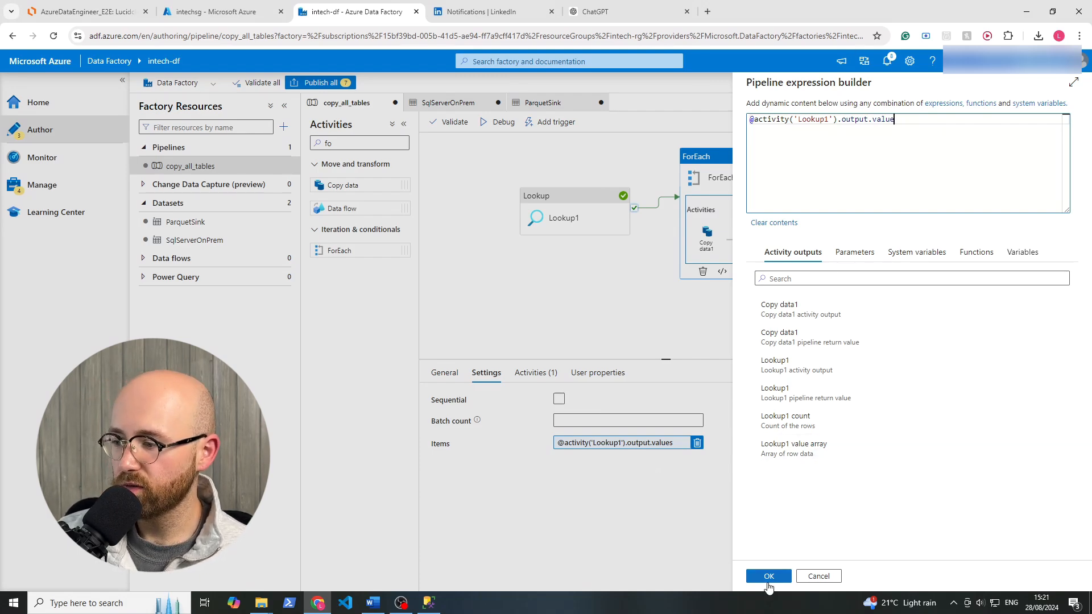
click(766, 576)
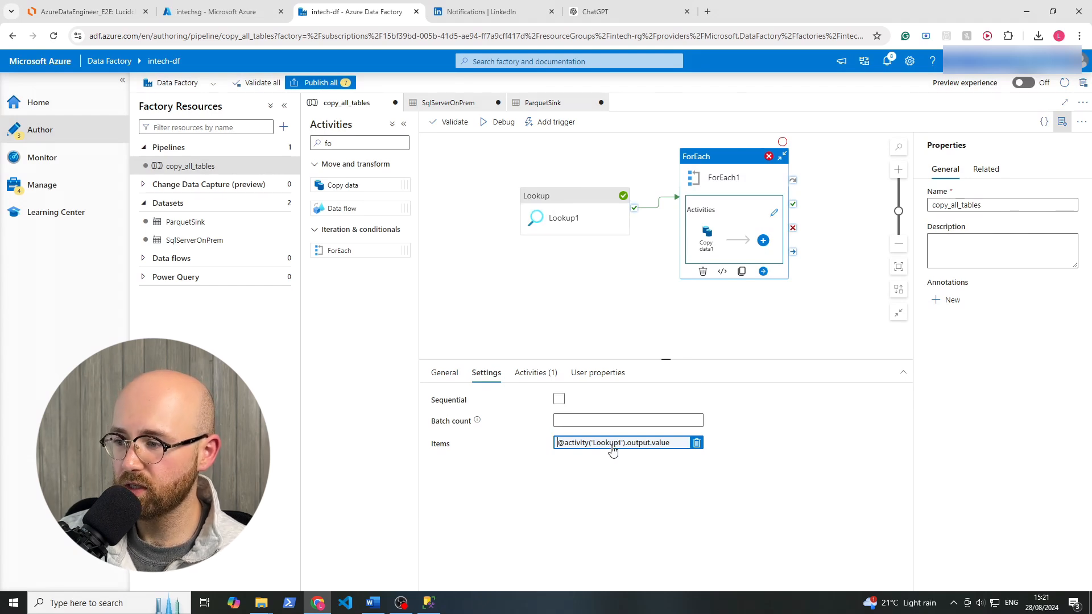
drag(565, 448, 686, 456)
click(726, 480)
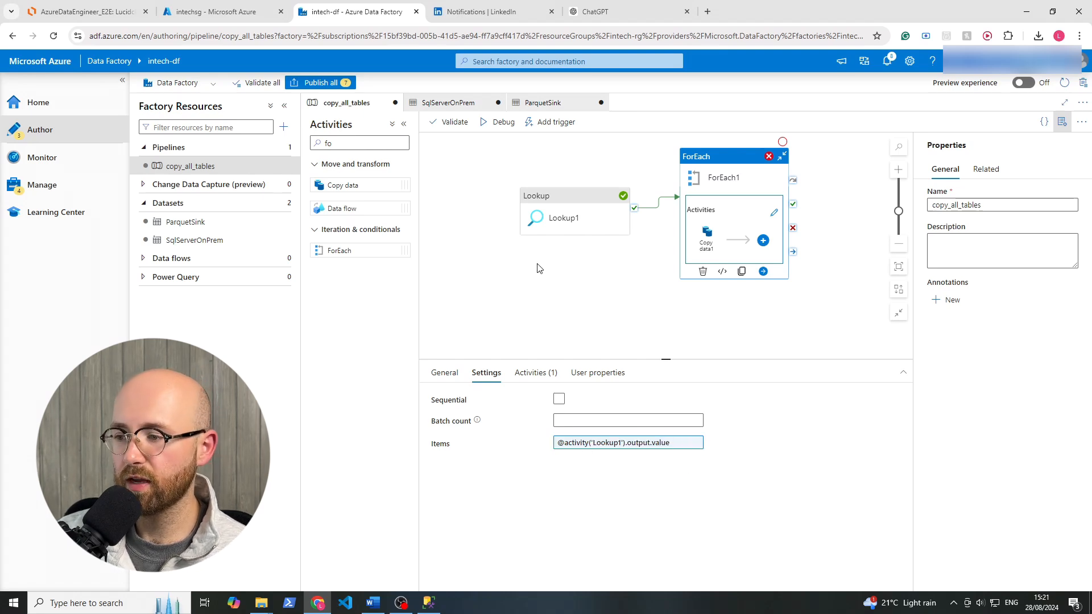
Debug the copy_all_tables pipeline and read the error output of a Copy data1 run.
click(563, 195)
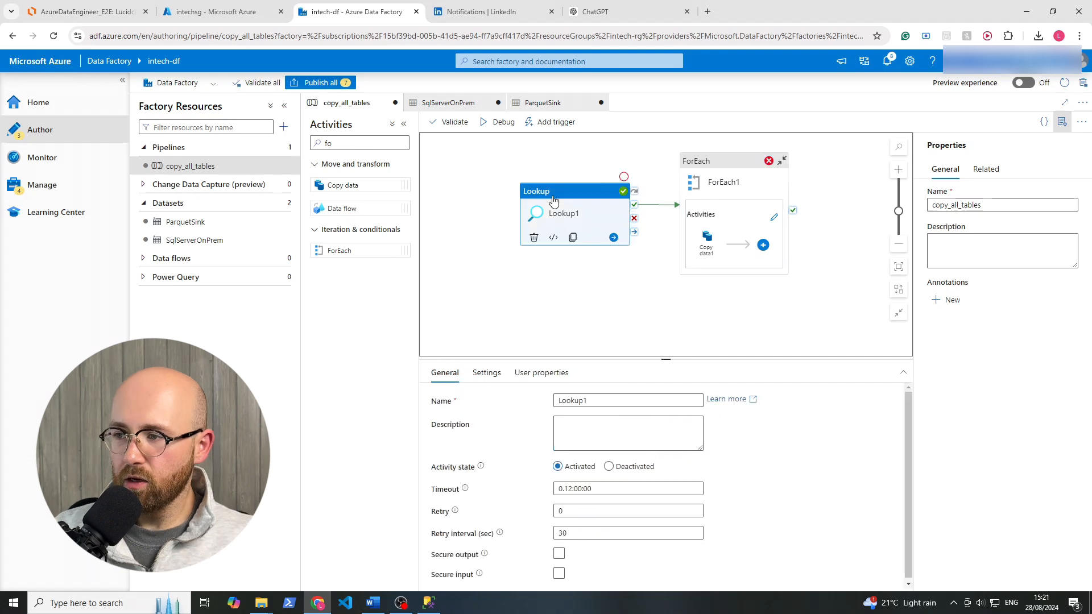
click(500, 129)
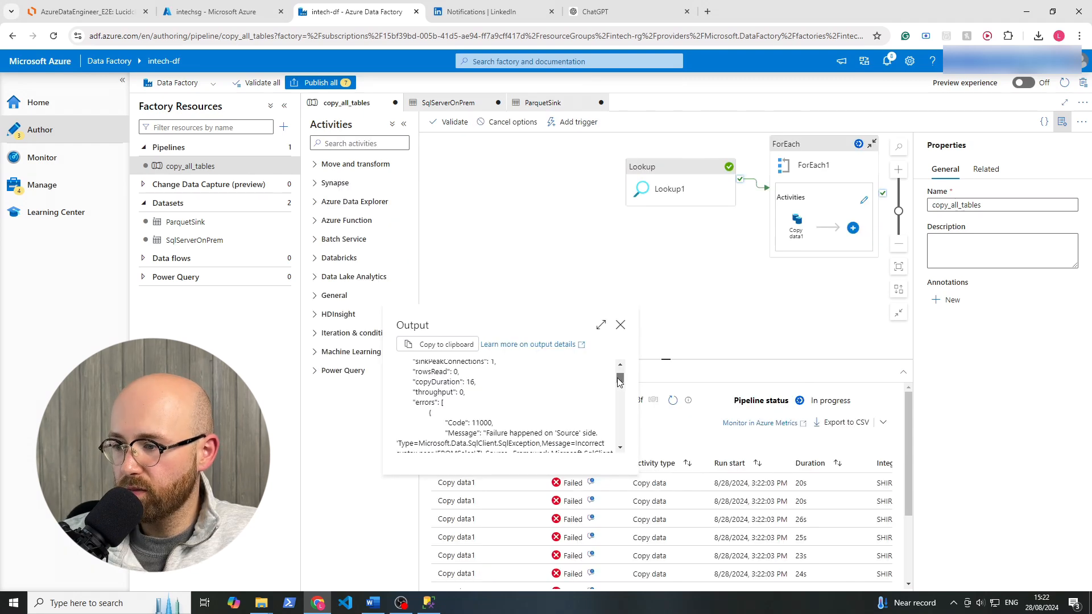
drag(619, 381, 620, 385)
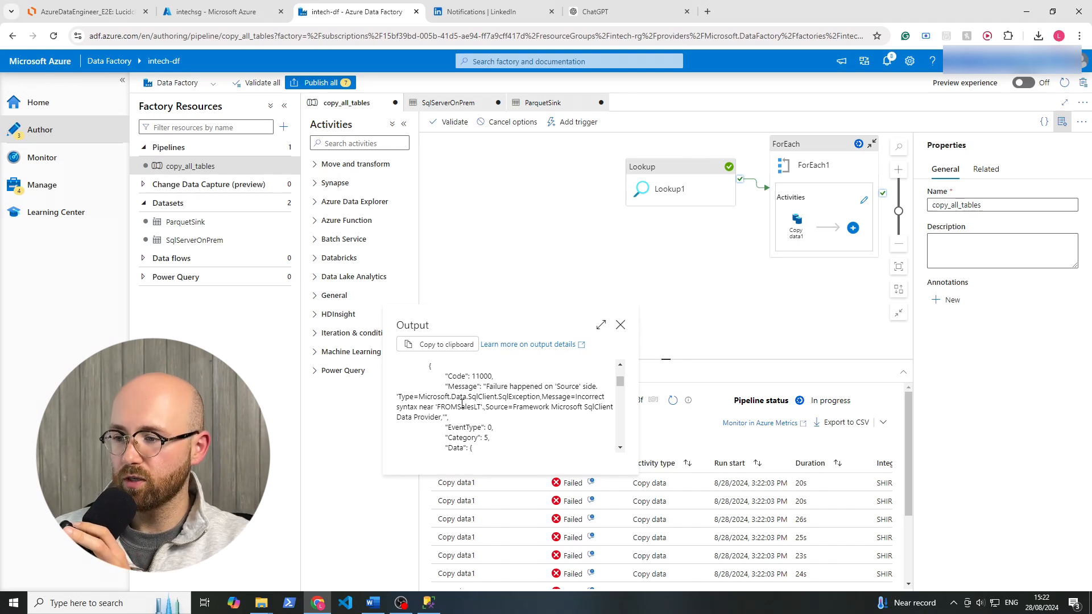
click(621, 325)
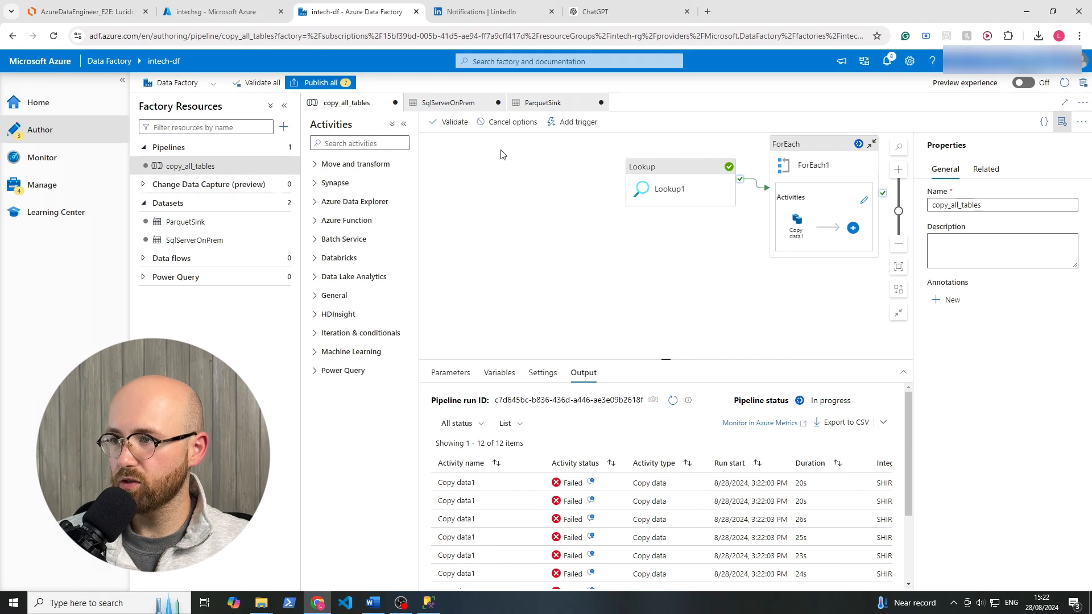
Check the SqlServerOnPrem dataset's connection, and open the source settings of Copy data1 inside ForEach1 in copy_all_tables.
click(458, 102)
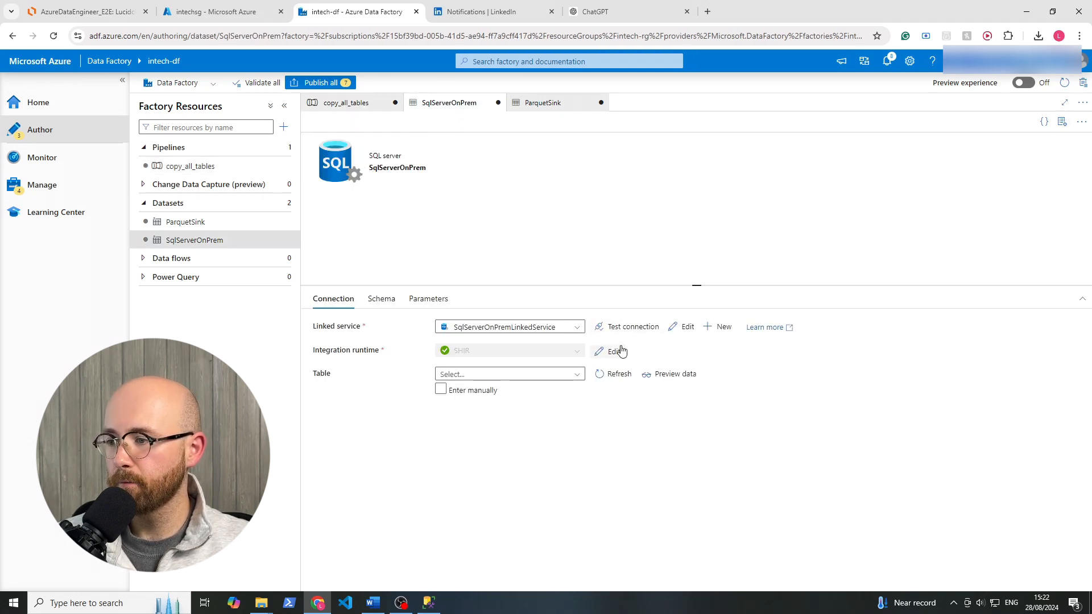
click(344, 103)
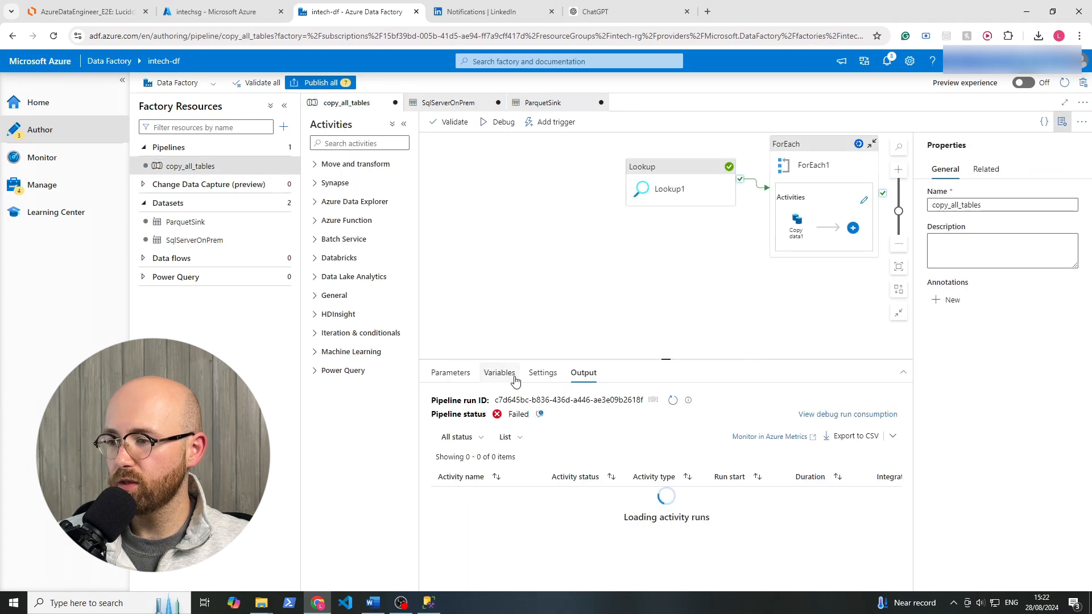
click(803, 226)
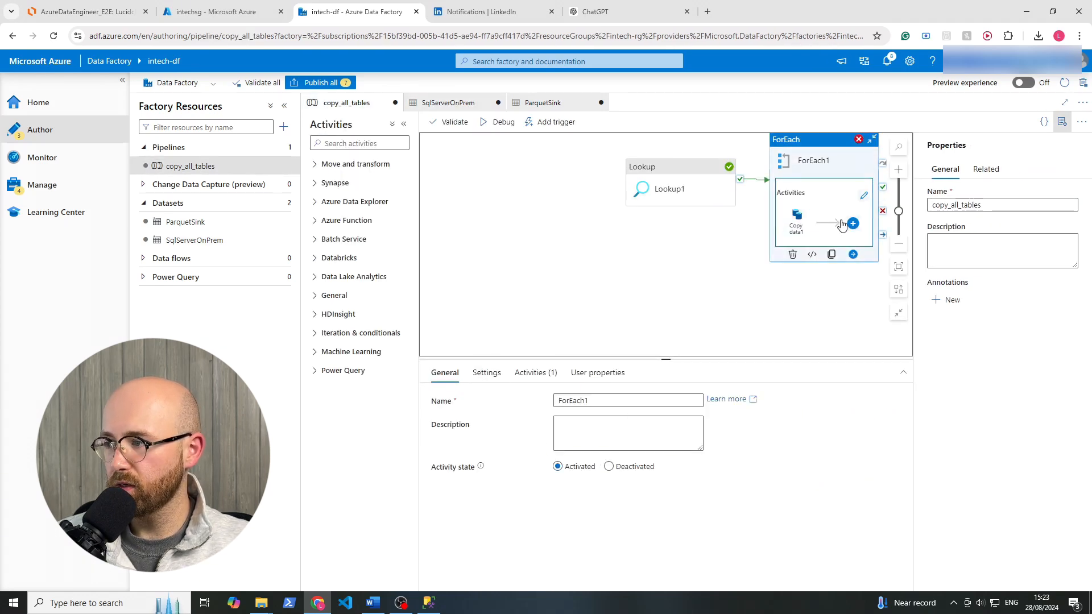
click(791, 227)
click(864, 195)
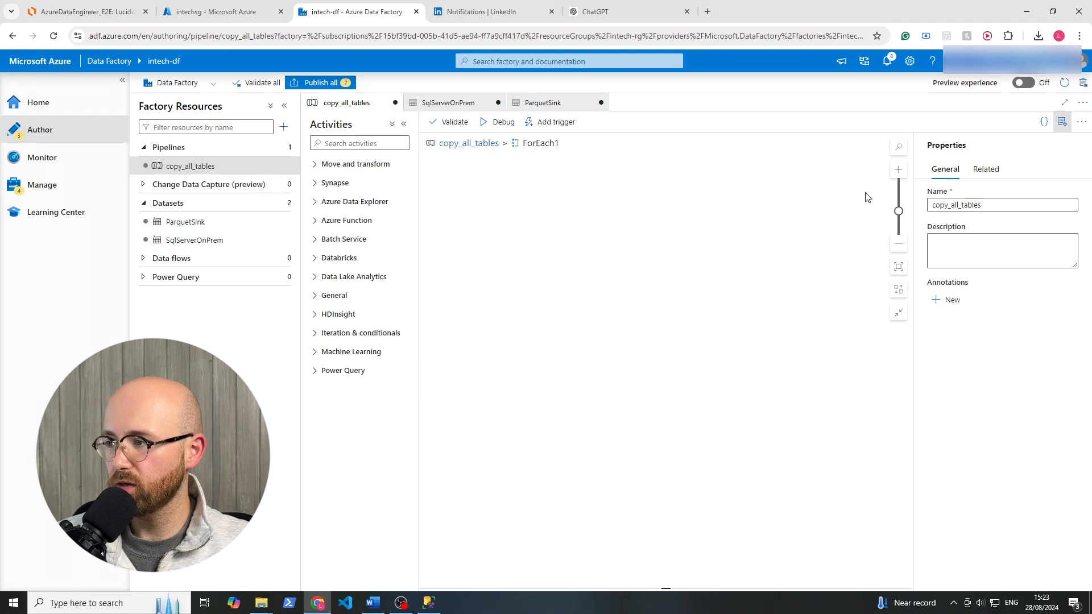
click(653, 154)
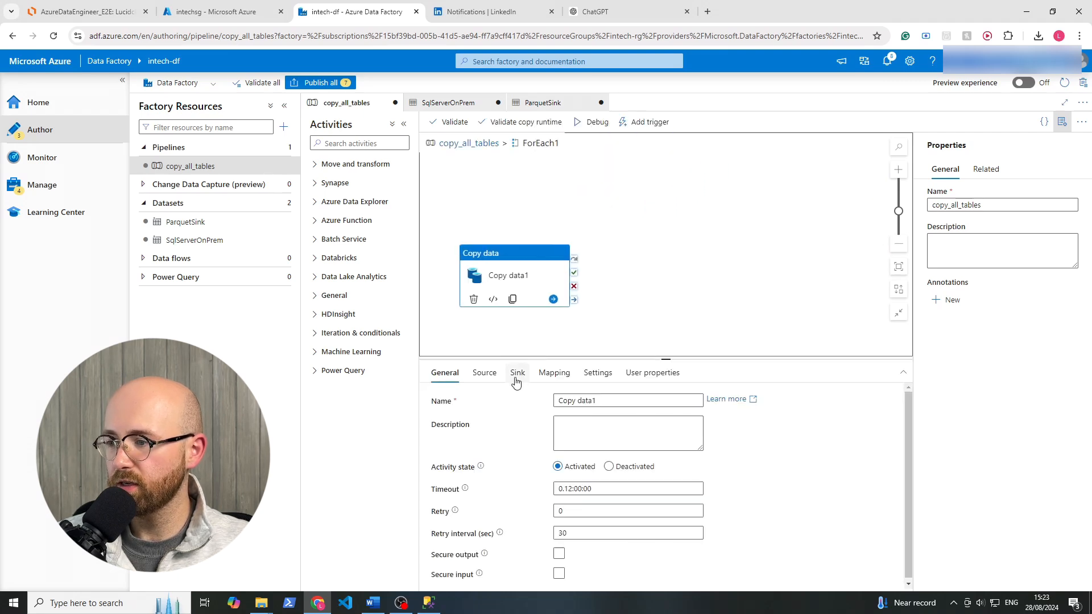
click(486, 373)
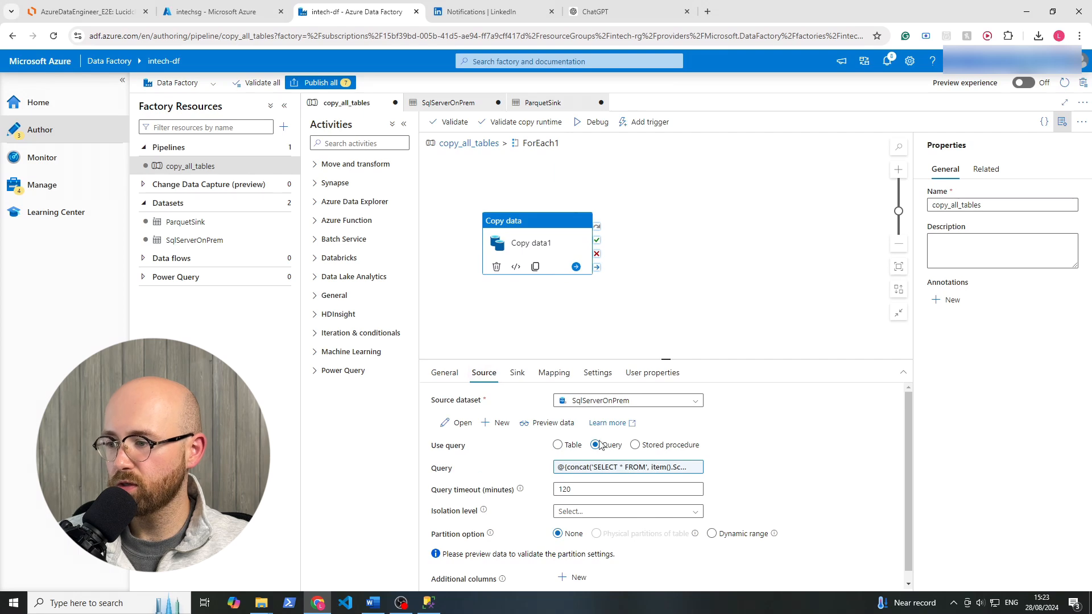
Add a space after FROM inside the quoted text of Copy data1's source query expression and apply it.
click(642, 470)
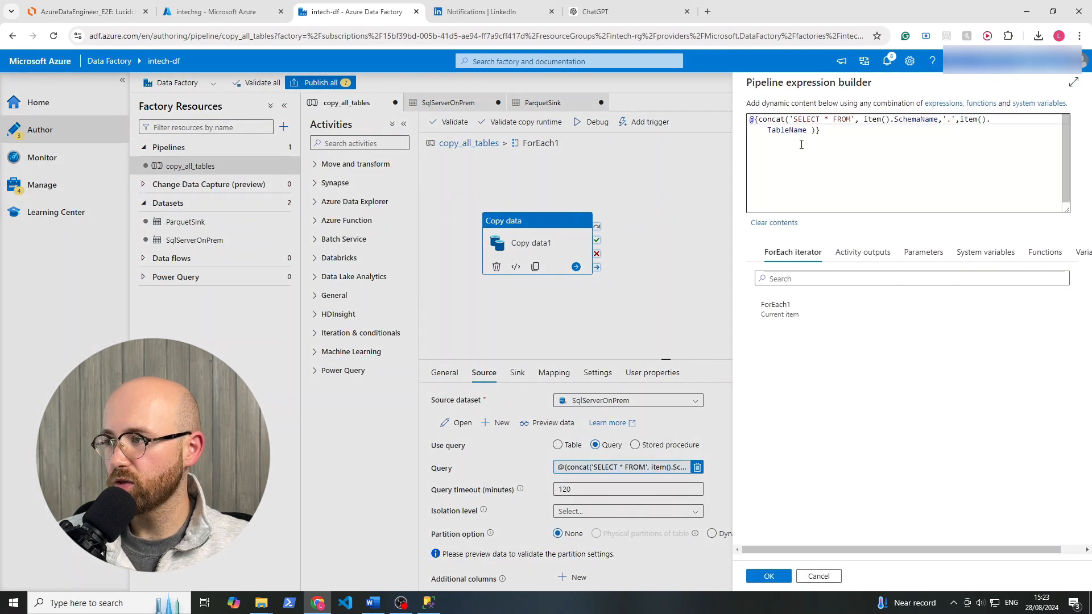
drag(787, 122, 856, 119)
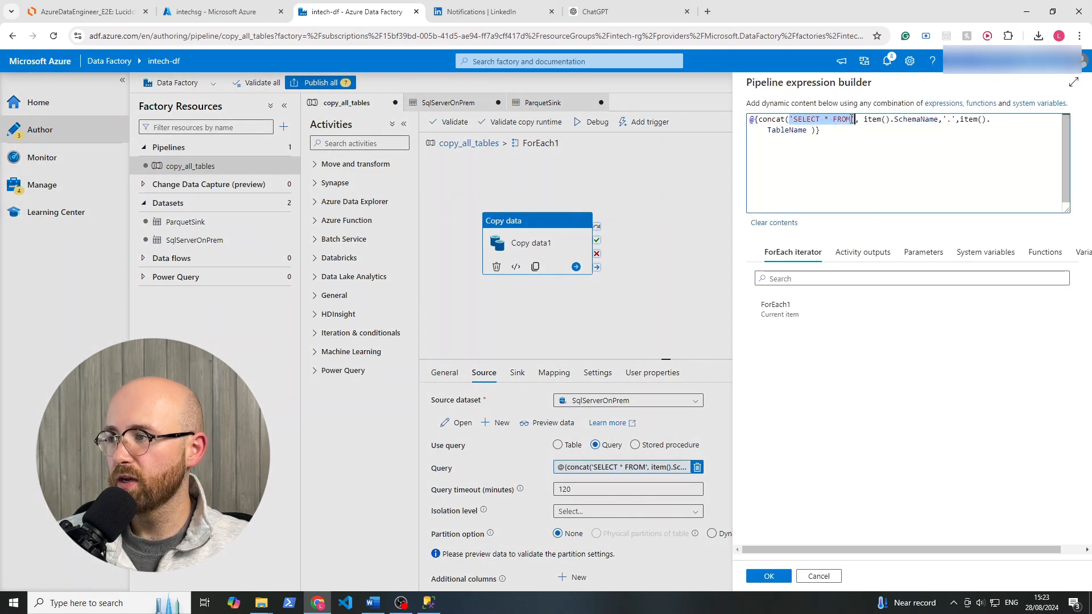
click(854, 120)
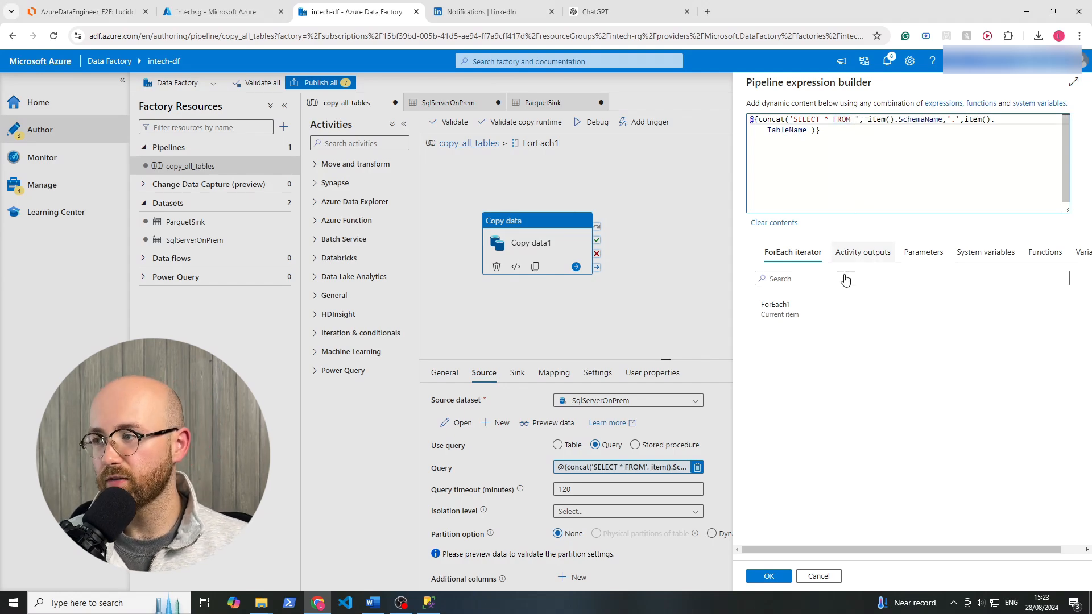
click(766, 576)
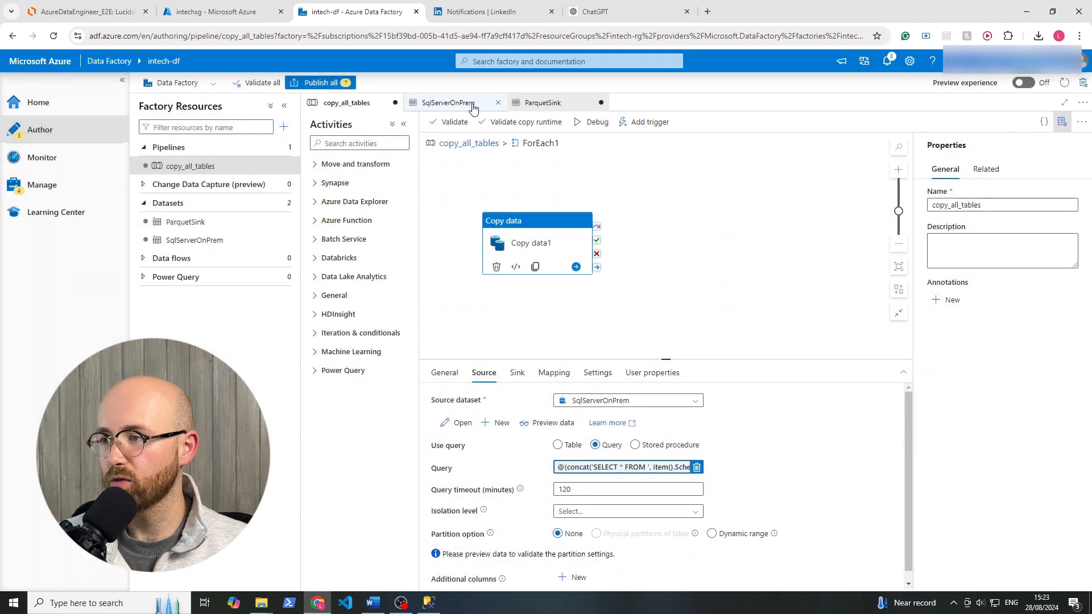
Return to the copy_all_tables pipeline's top level and publish all pending pipeline, dataset and linked service changes.
click(468, 143)
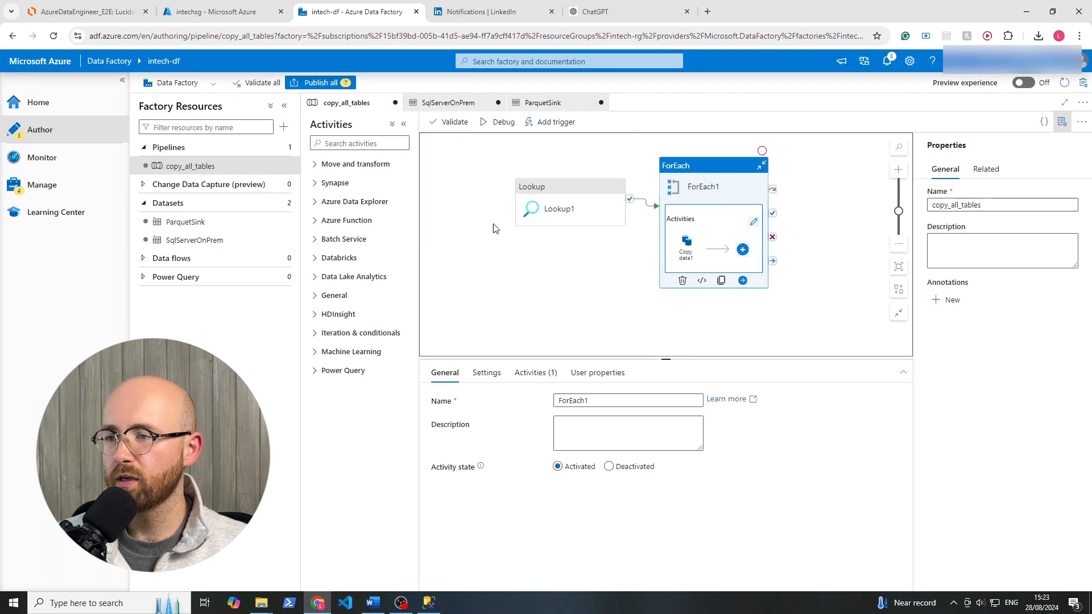
click(503, 244)
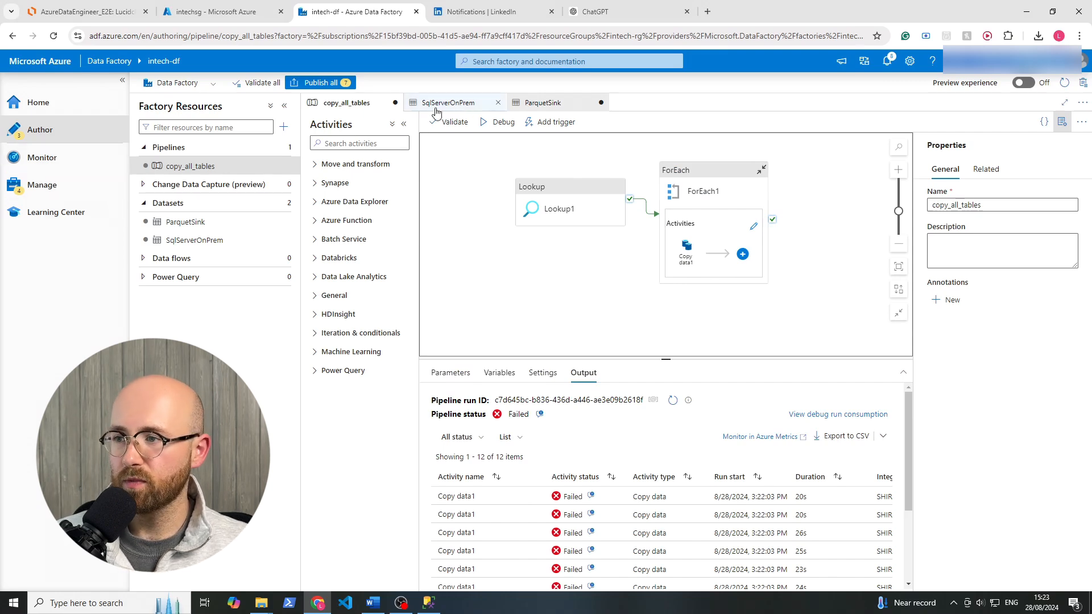
click(322, 83)
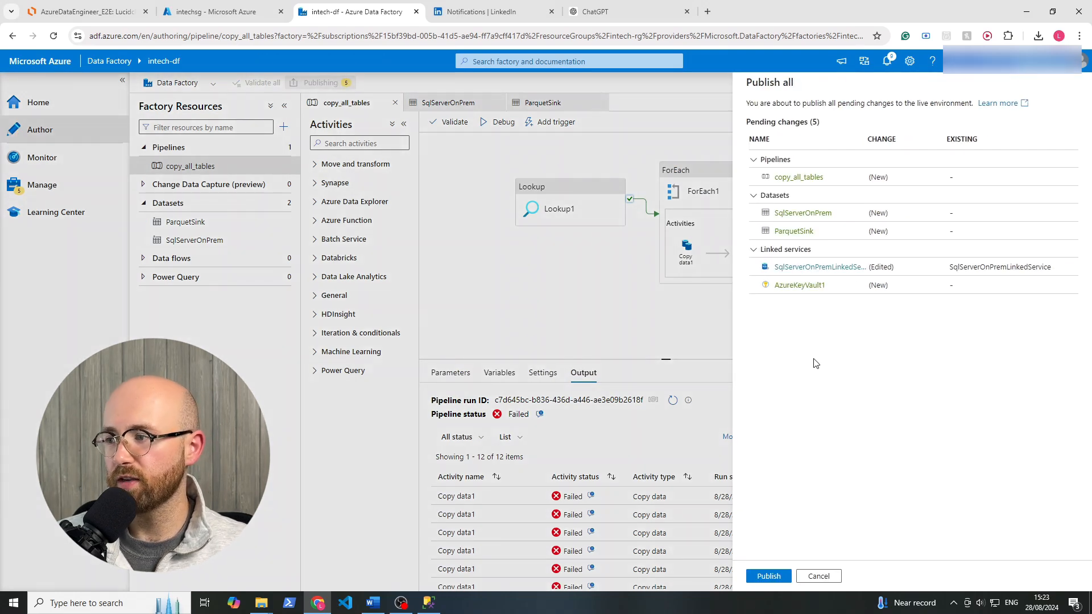
click(768, 576)
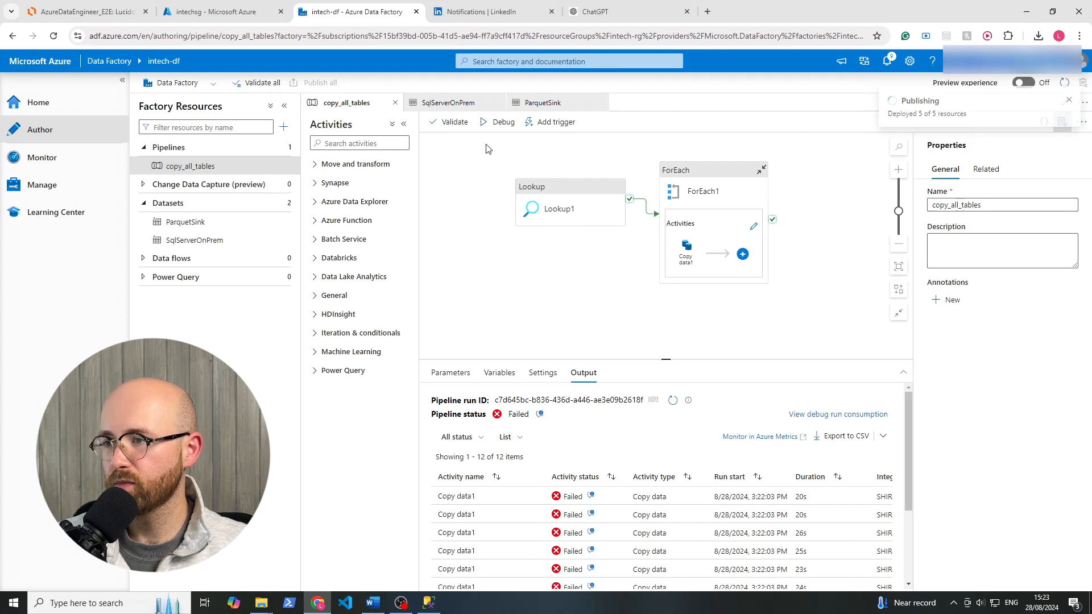
Trigger an on-demand run of the published copy_all_tables pipeline.
click(556, 195)
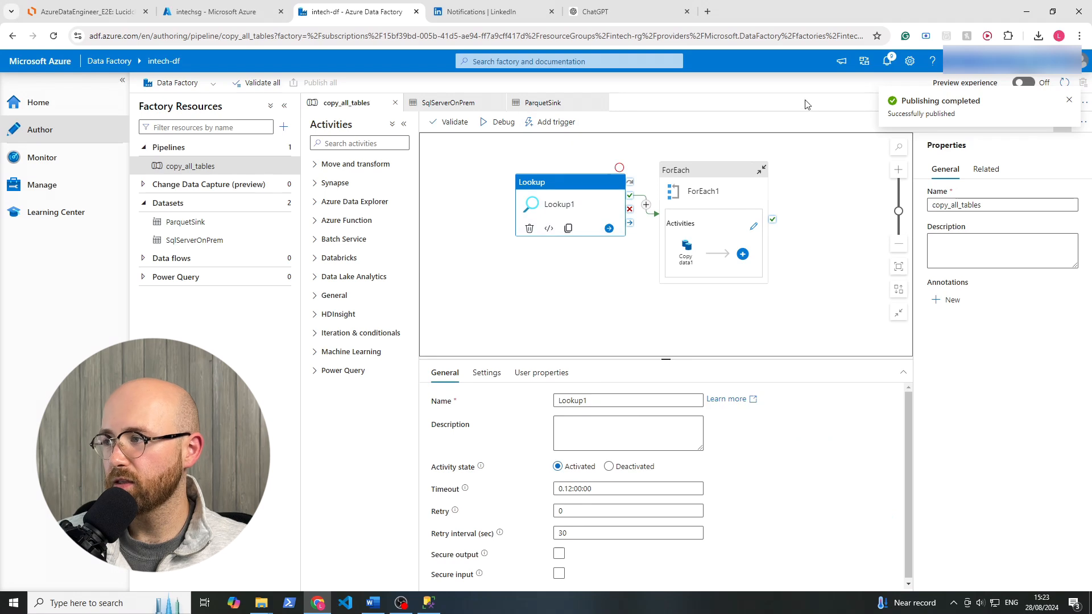
click(543, 124)
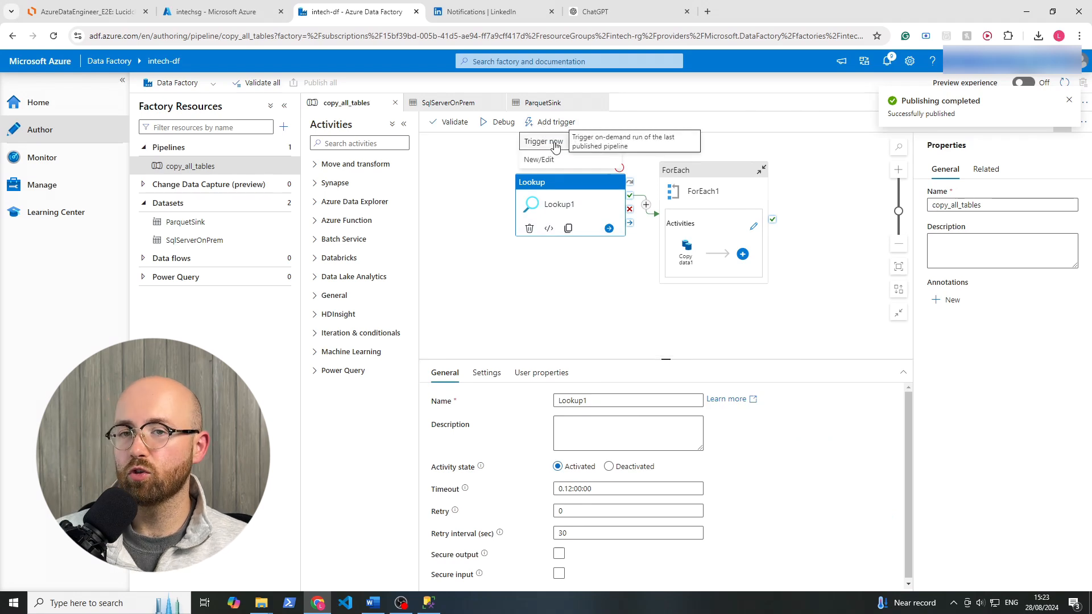
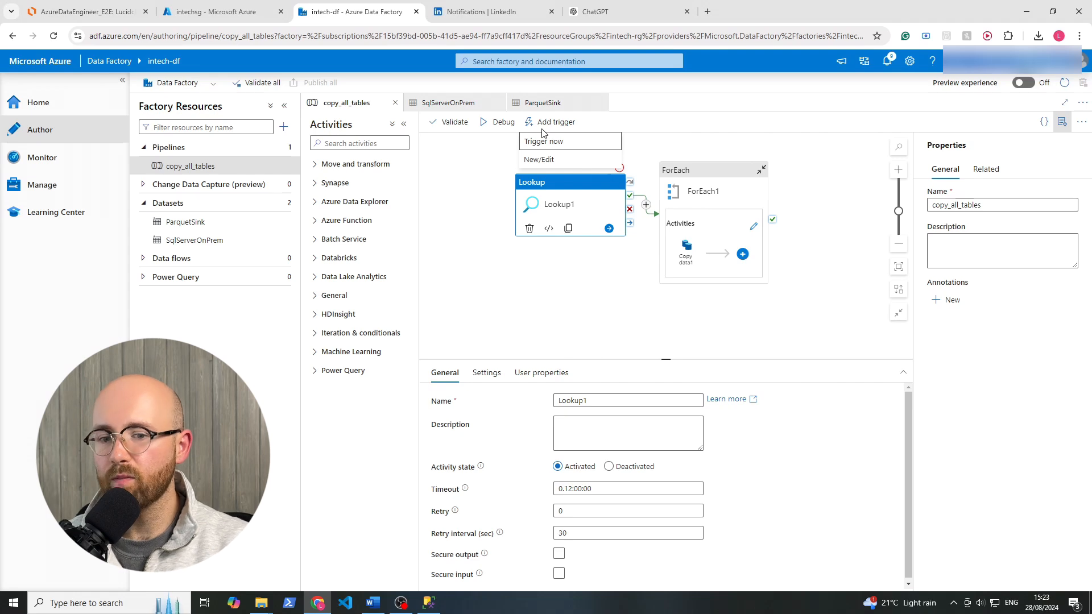
Run copy_all_tables immediately with the last published configuration, confirming the run without parameters.
click(545, 141)
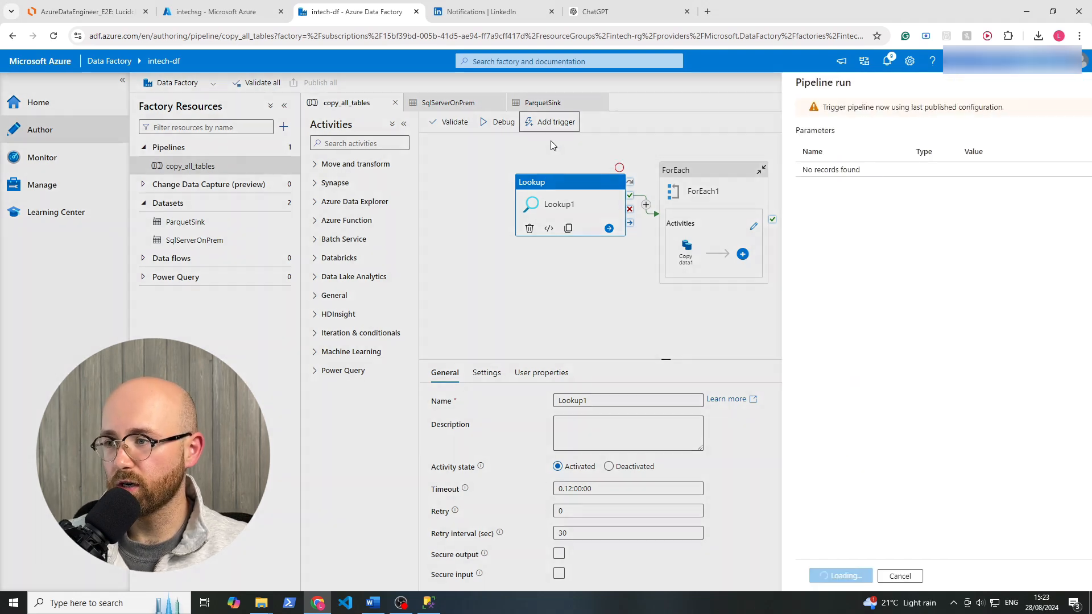
click(791, 576)
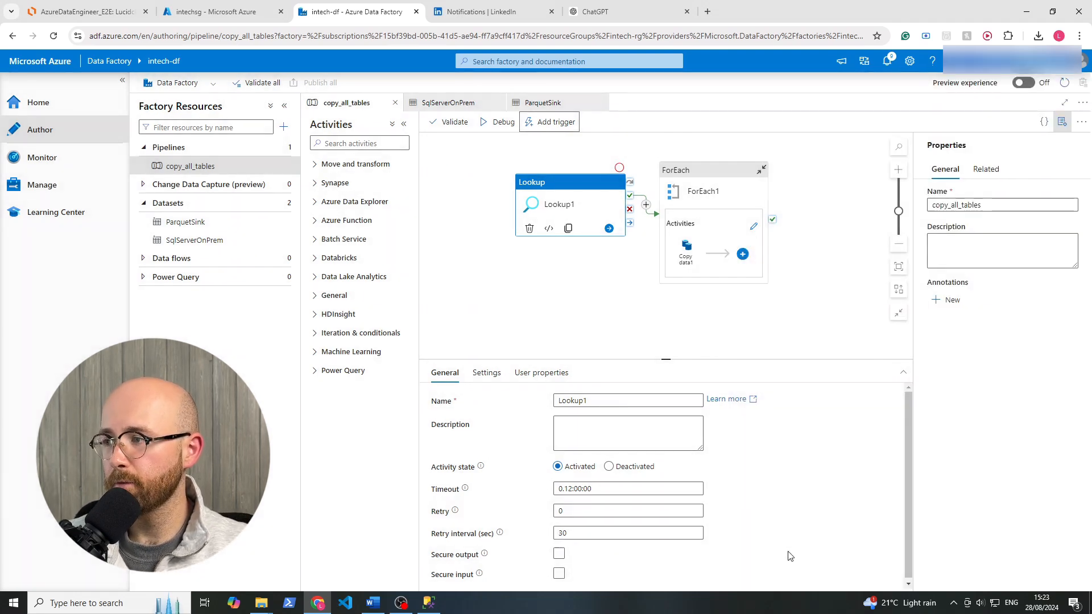
click(589, 308)
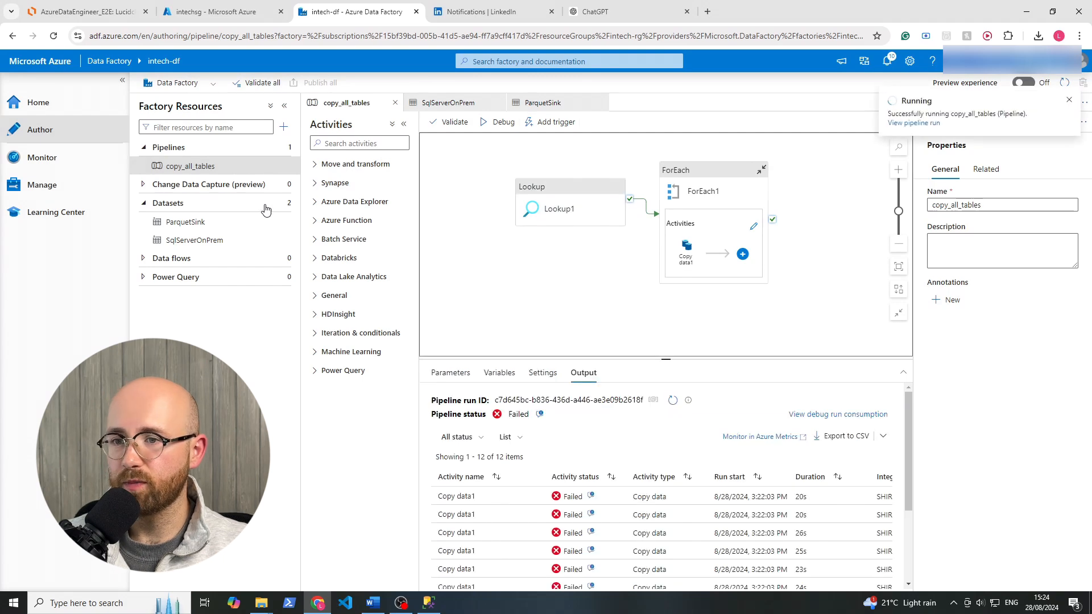
click(472, 353)
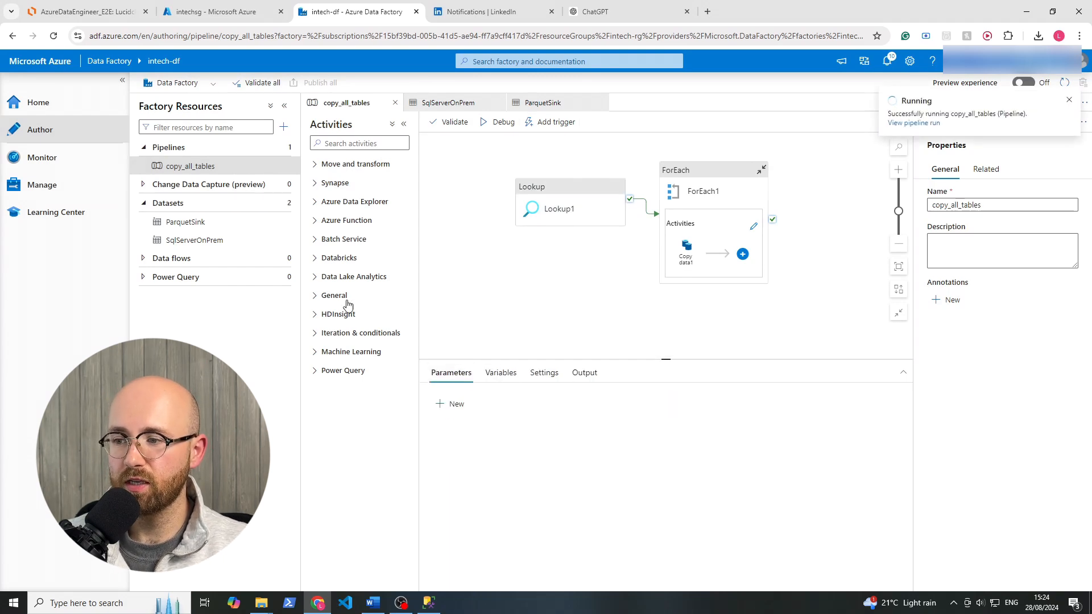
Refresh the monitored pipeline runs and open the activity runs of the manually triggered copy_all_tables run.
click(32, 168)
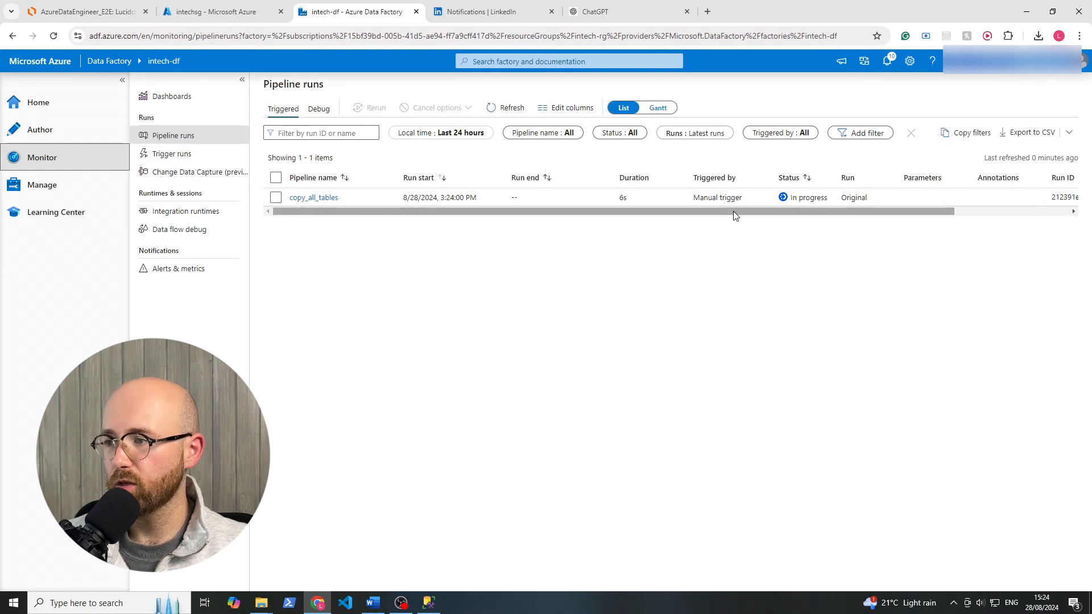
drag(751, 199, 692, 199)
click(695, 235)
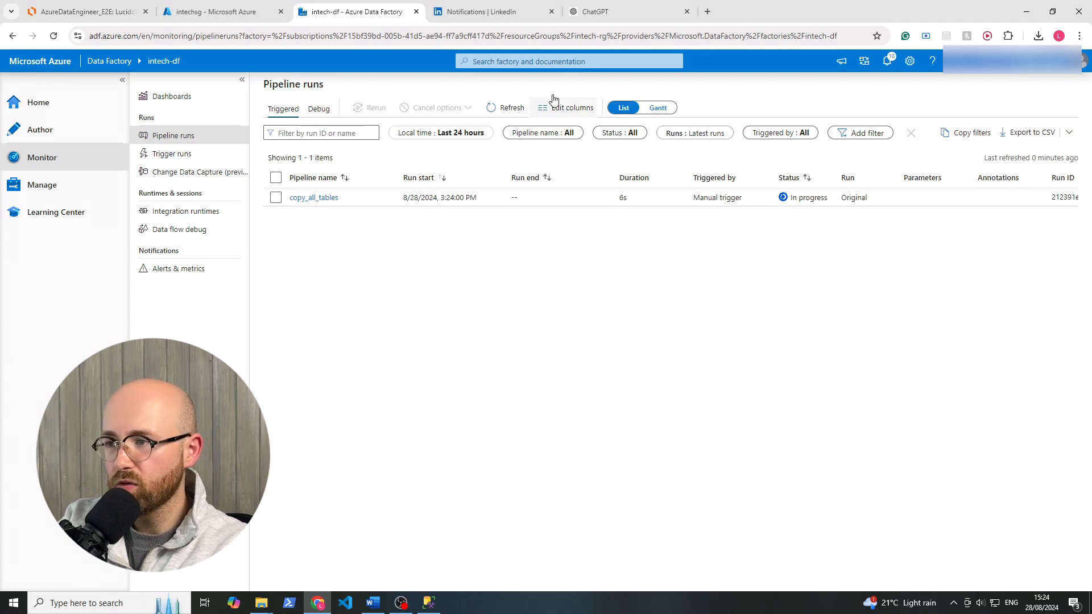
click(500, 108)
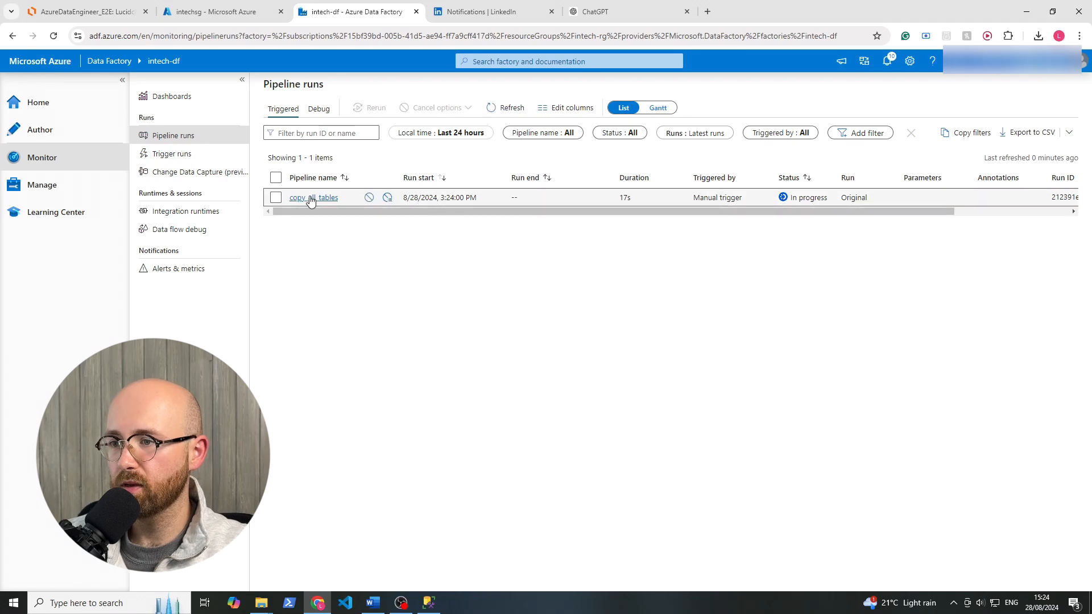
click(310, 198)
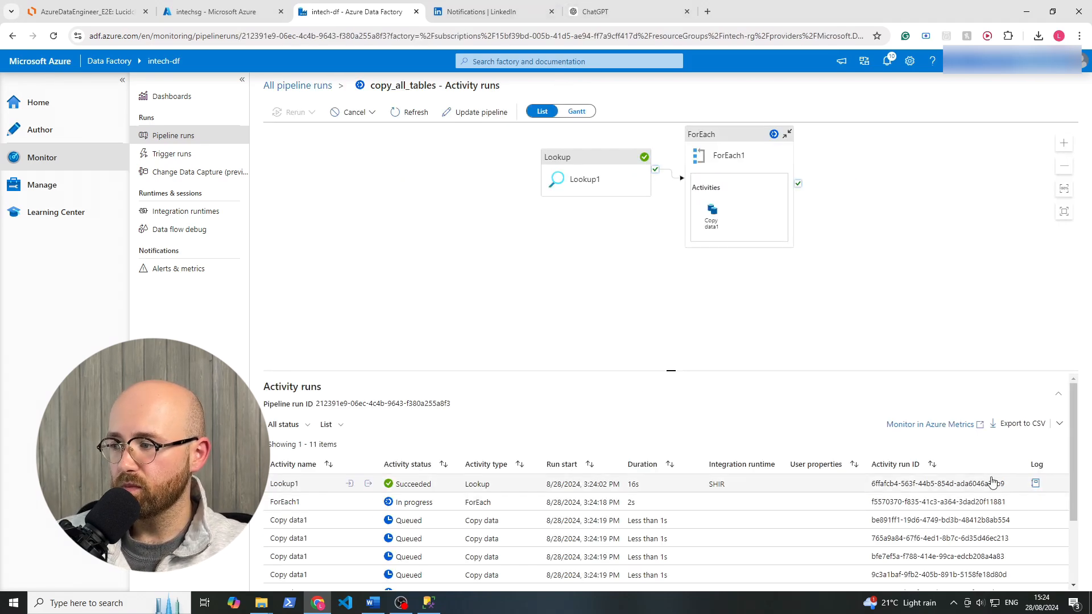
Refresh the activity runs and check the status of Lookup1, ForEach1 and each Copy data1 activity.
drag(1074, 448, 1079, 509)
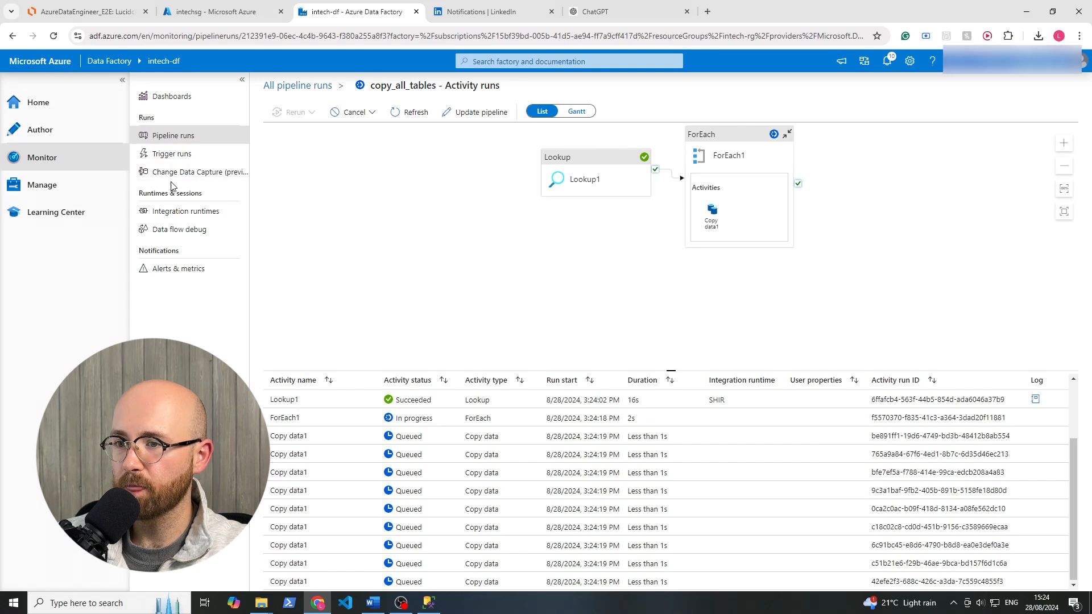
click(417, 114)
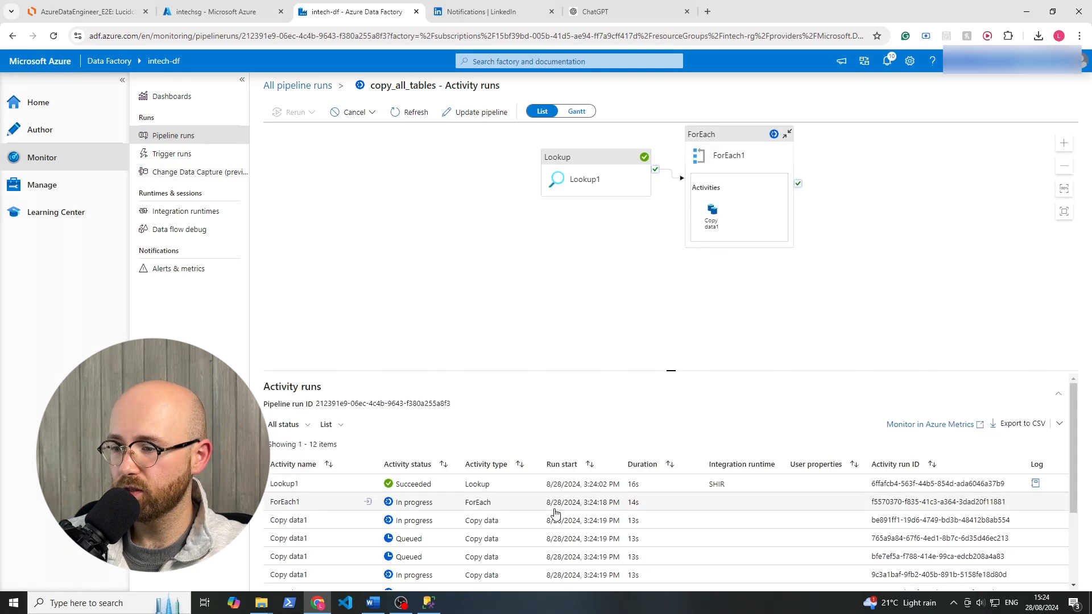
scroll(654, 523, down, 2)
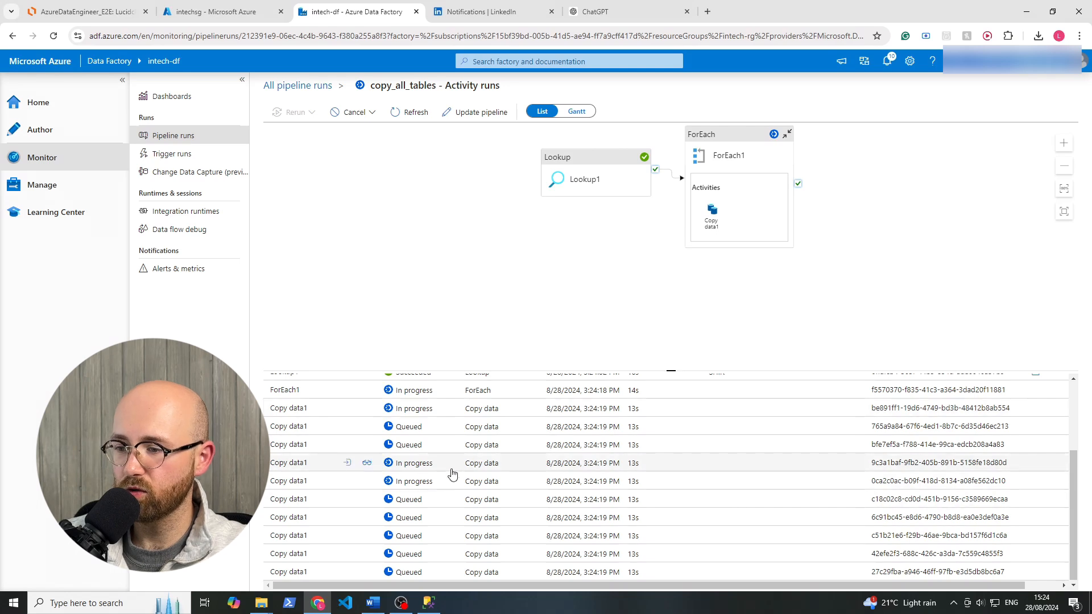
scroll(432, 466, up, 2)
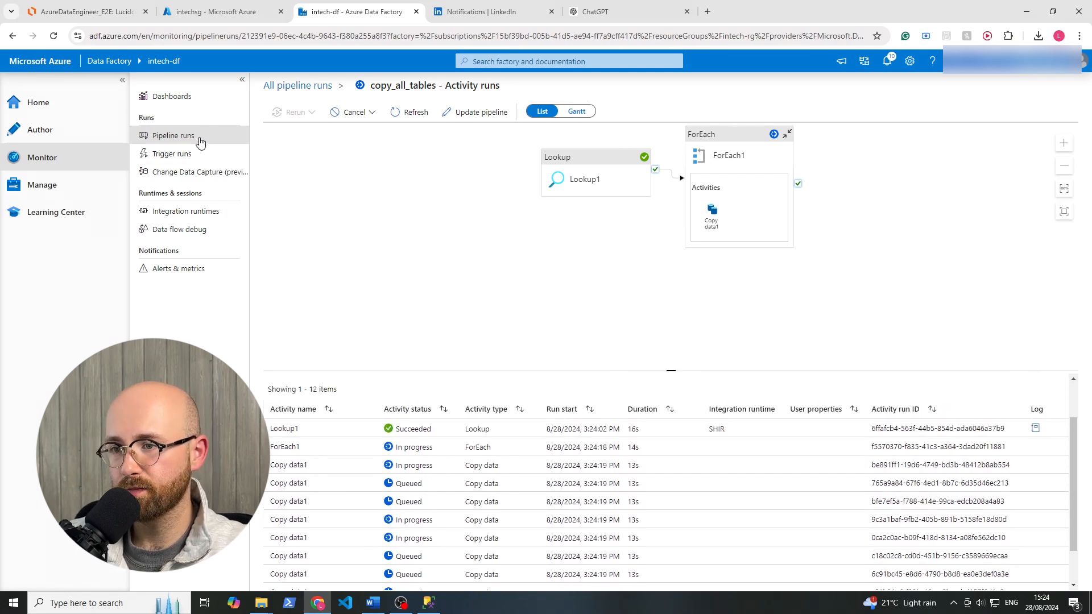
scroll(419, 488, down, 1)
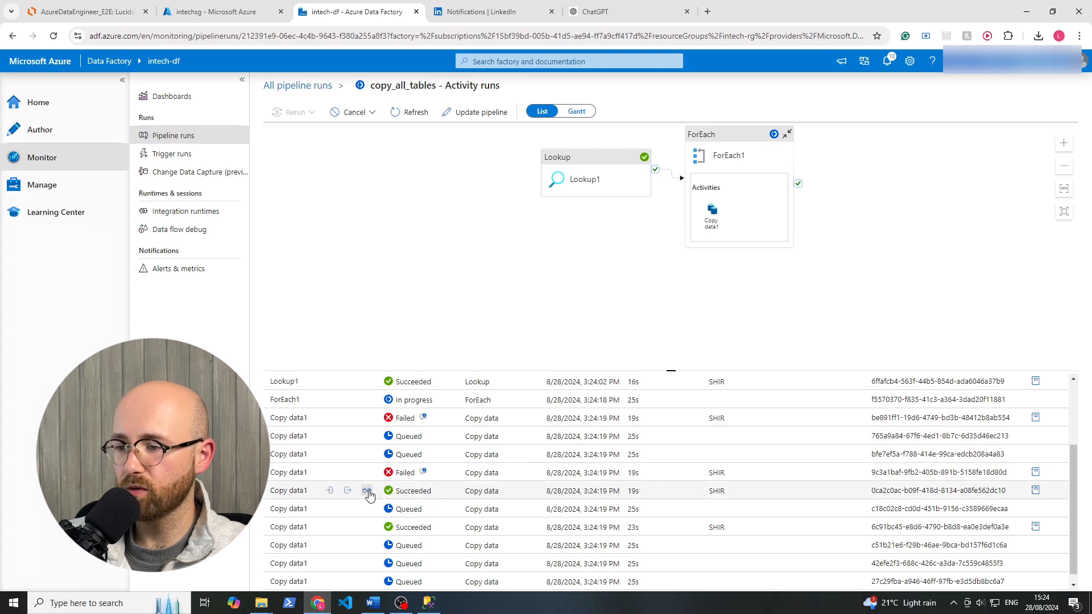
Inspect the copy details and output of the first successful Copy data1 activity, and close both.
click(368, 492)
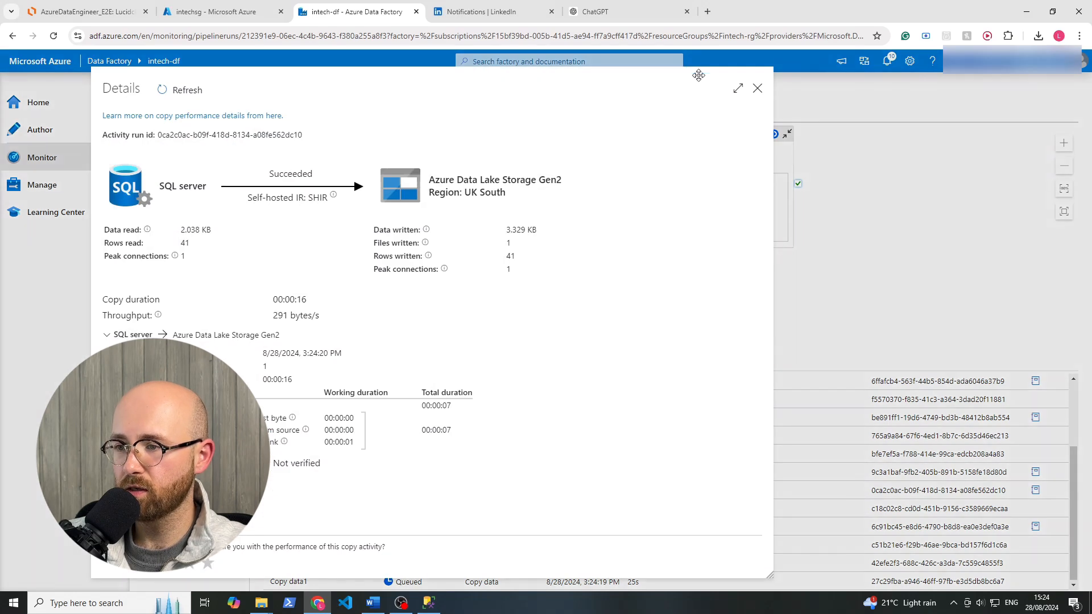
click(757, 89)
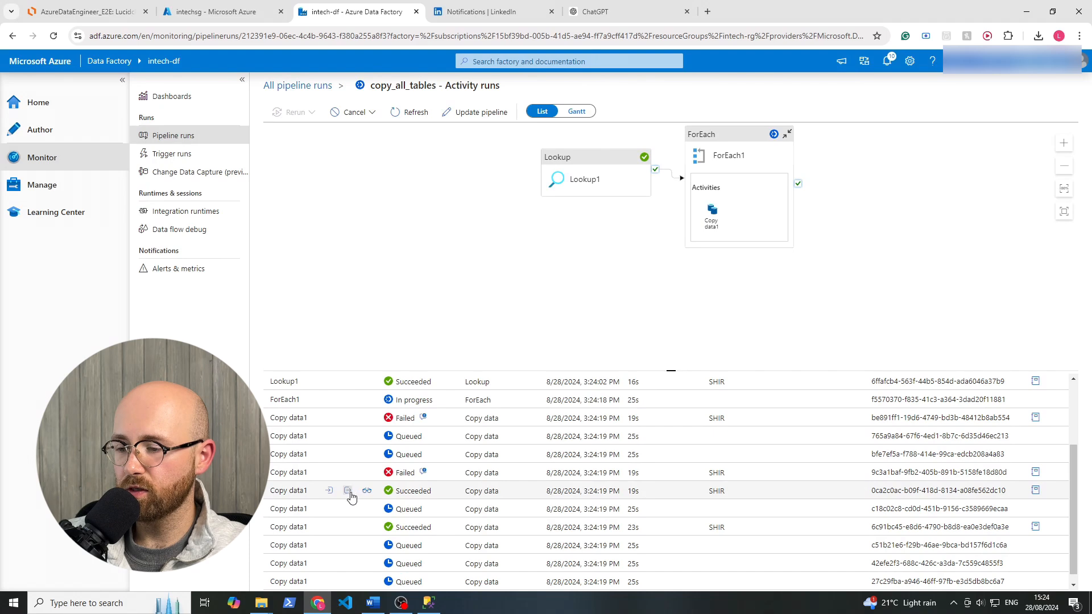
click(348, 492)
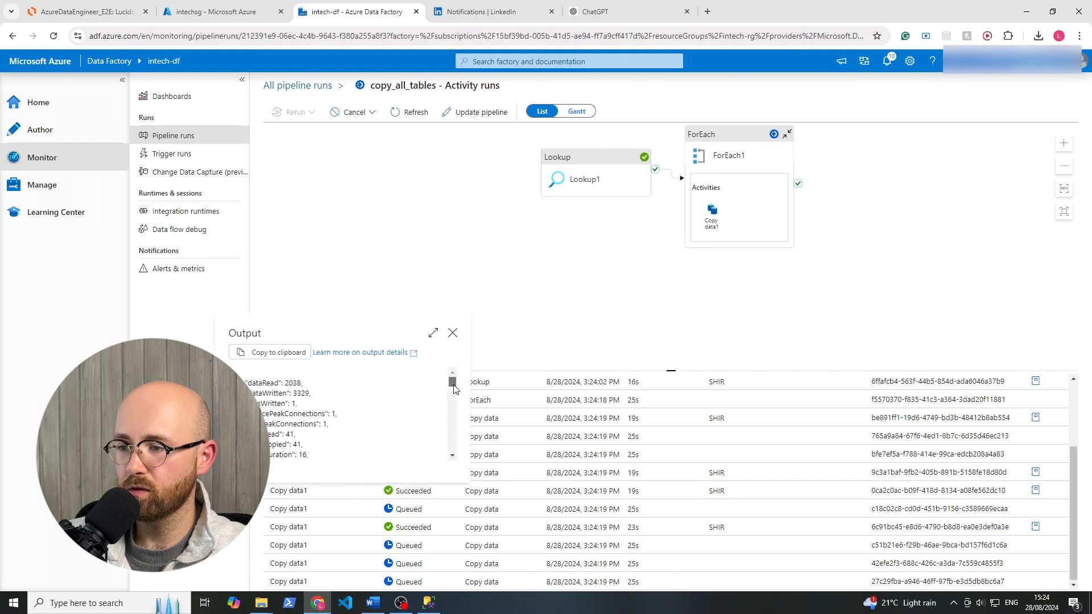
drag(454, 389, 454, 415)
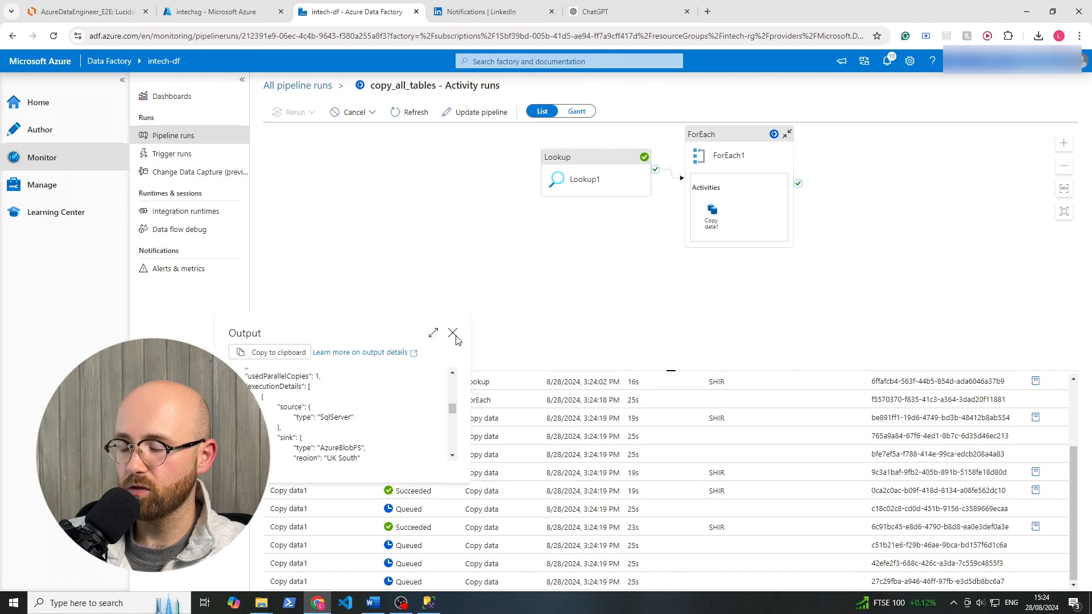
click(453, 333)
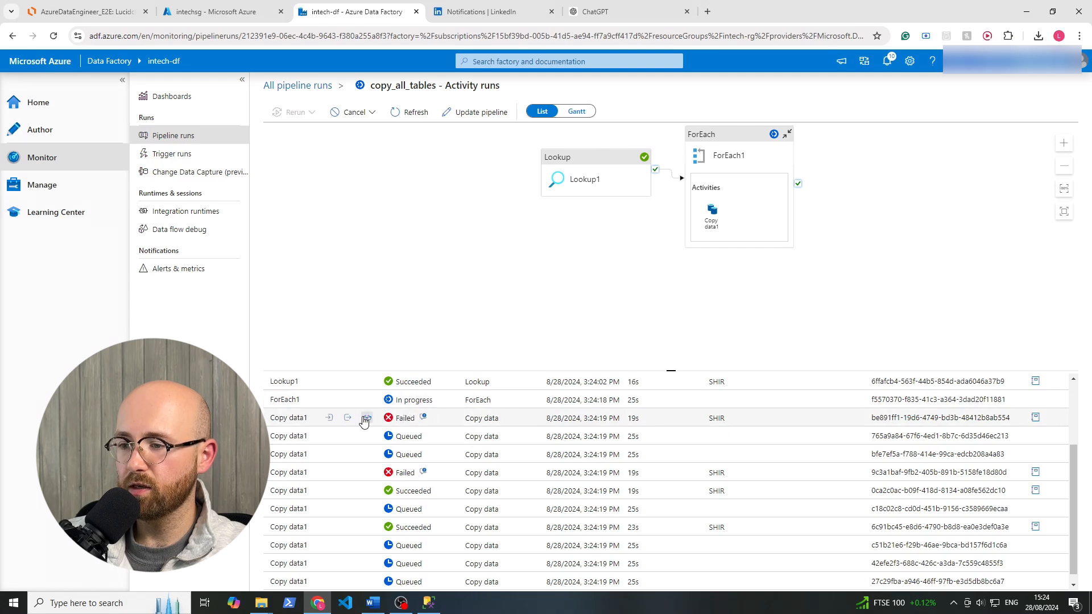
Examine the error message in the output of the first failed Copy data1 activity, including the sink path and error code.
click(366, 418)
drag(453, 313, 420, 371)
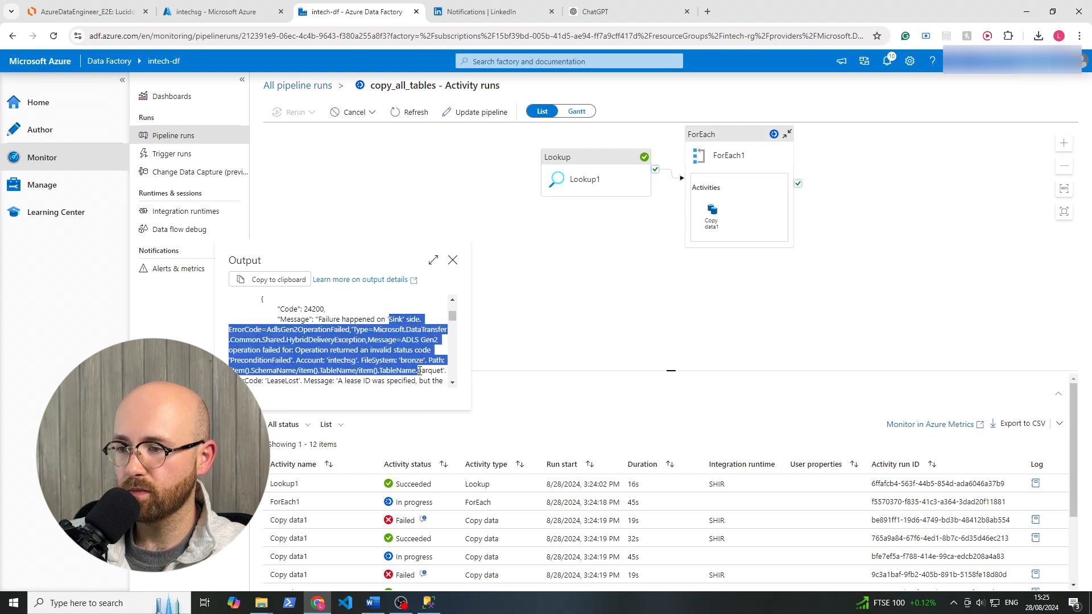
drag(455, 323, 456, 325)
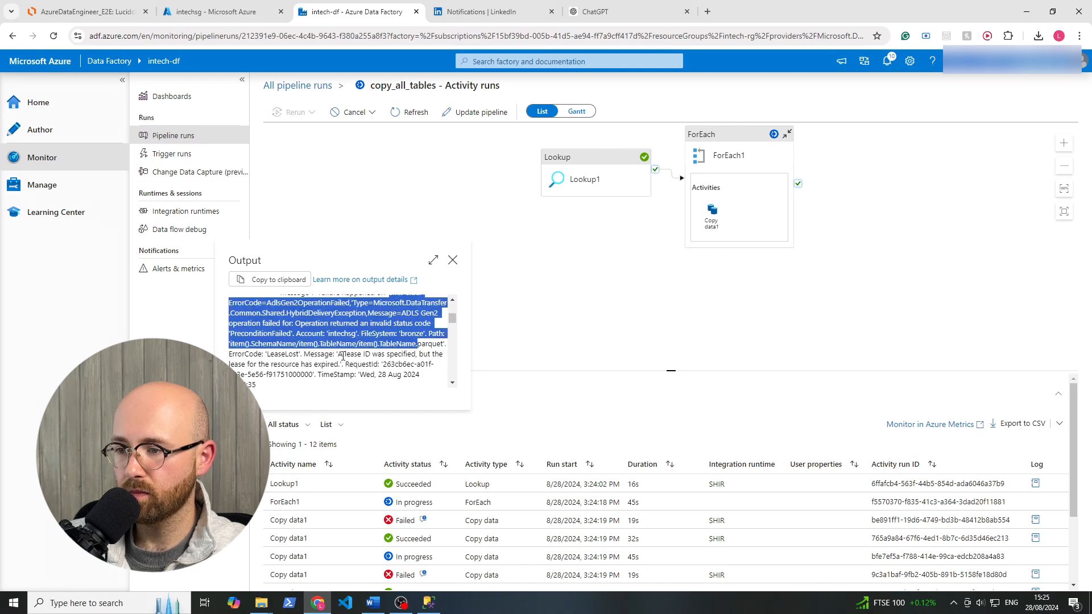
mouse_move(338, 353)
mouse_down()
mouse_move(364, 352)
mouse_move(329, 362)
mouse_up()
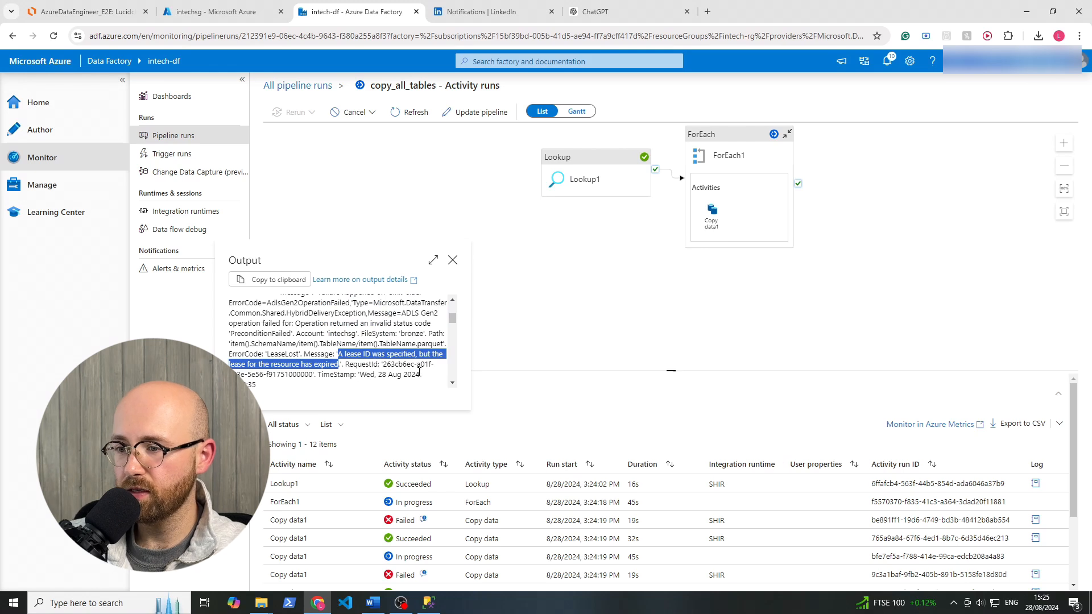
click(340, 360)
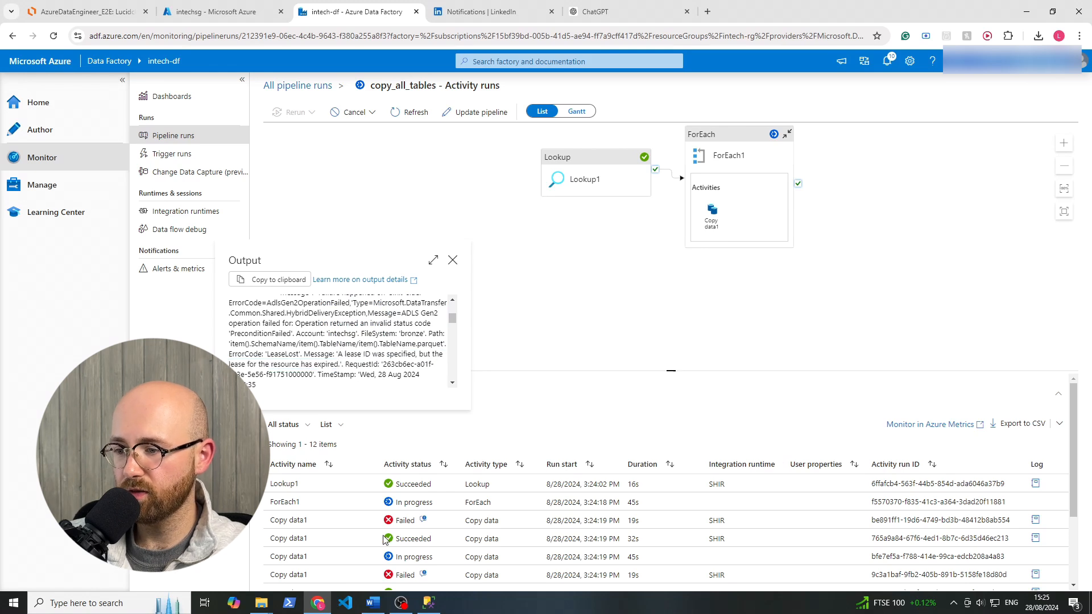
click(453, 260)
Update the copy_all_tables activity list and recheck how the remaining Copy data1 activities are progressing.
scroll(554, 495, down, 3)
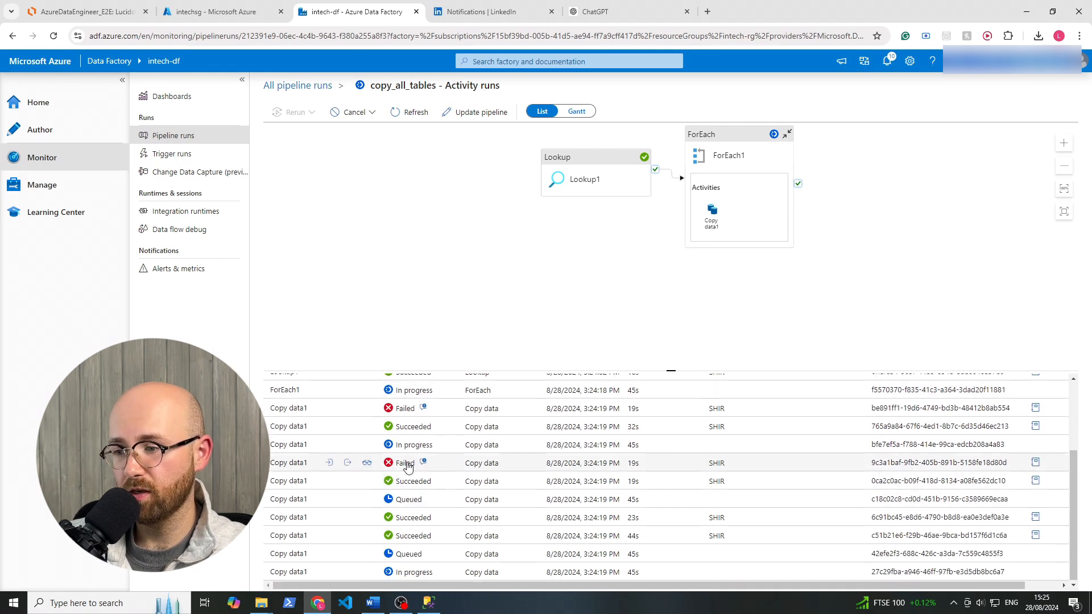
scroll(412, 464, up, 3)
click(424, 112)
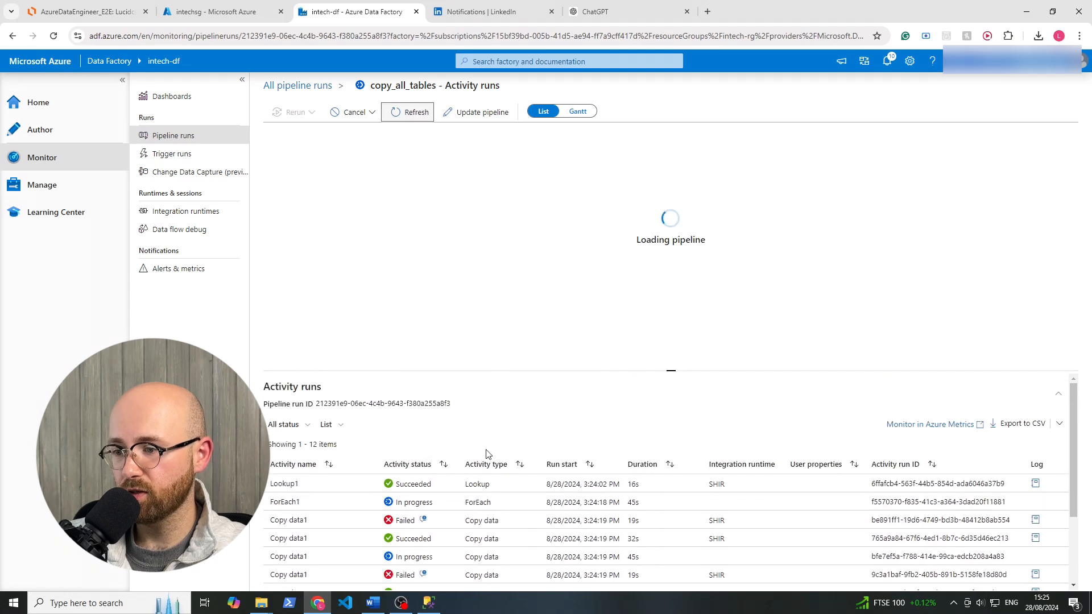
scroll(467, 496, down, 2)
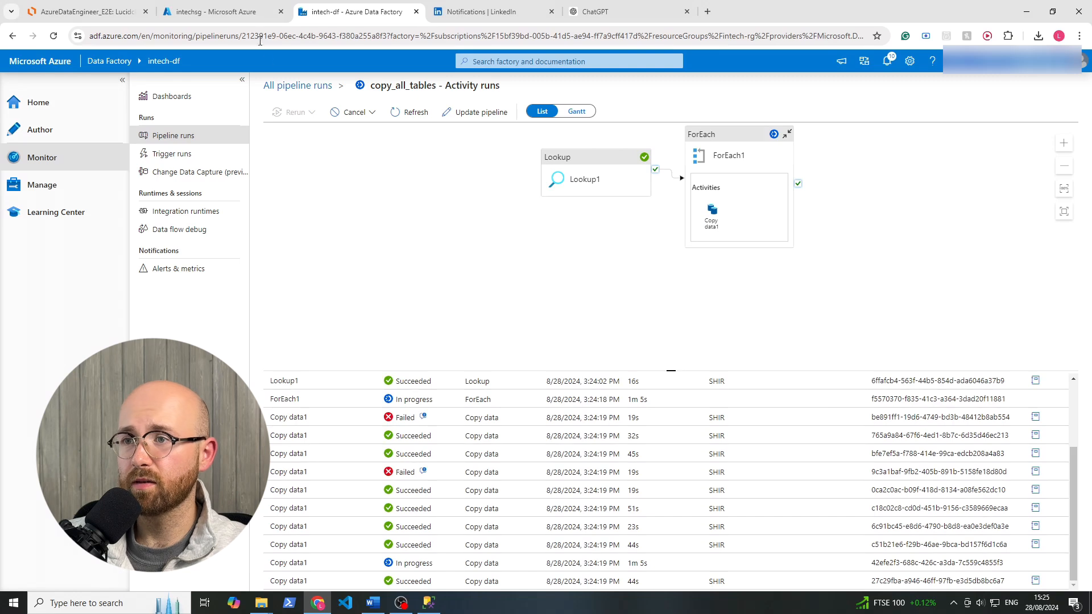
Switch to the intechsg storage account and browse the bronze container through item().SchemaName and item().TableName to check the written files.
click(246, 19)
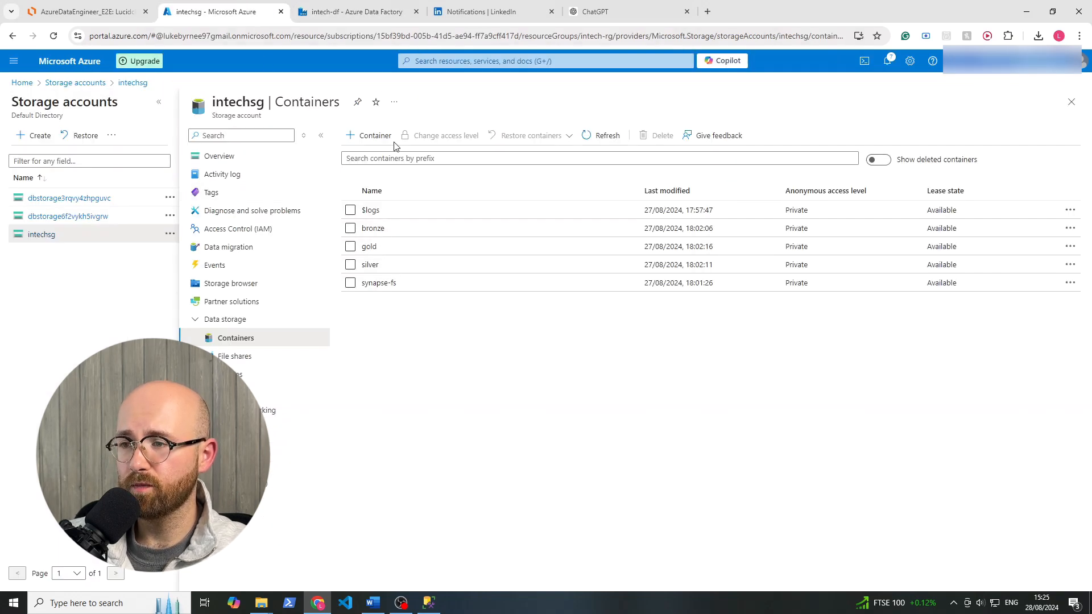
click(610, 136)
click(373, 228)
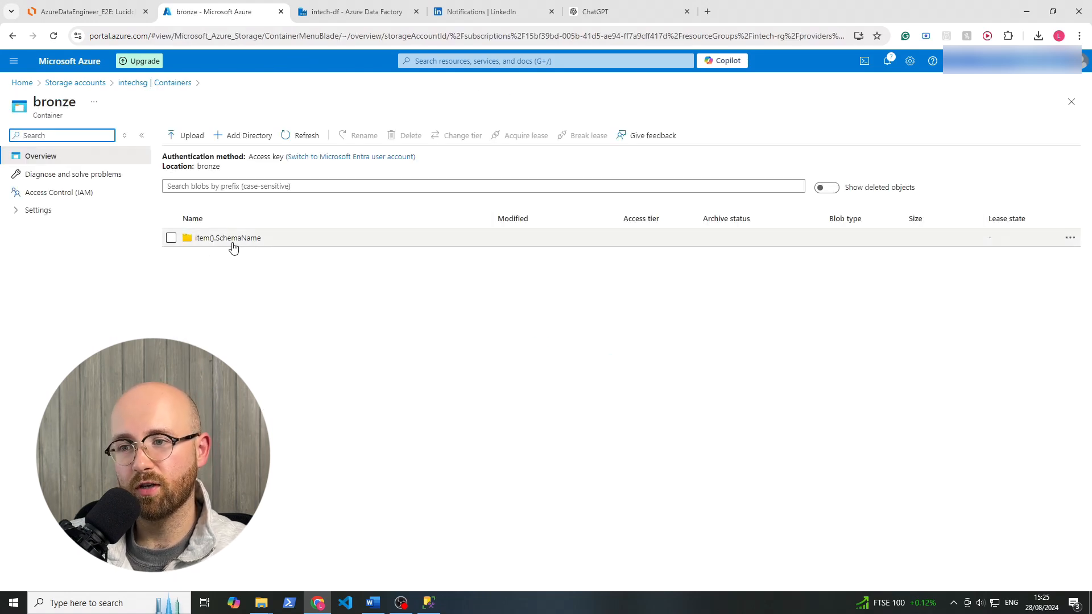
click(245, 239)
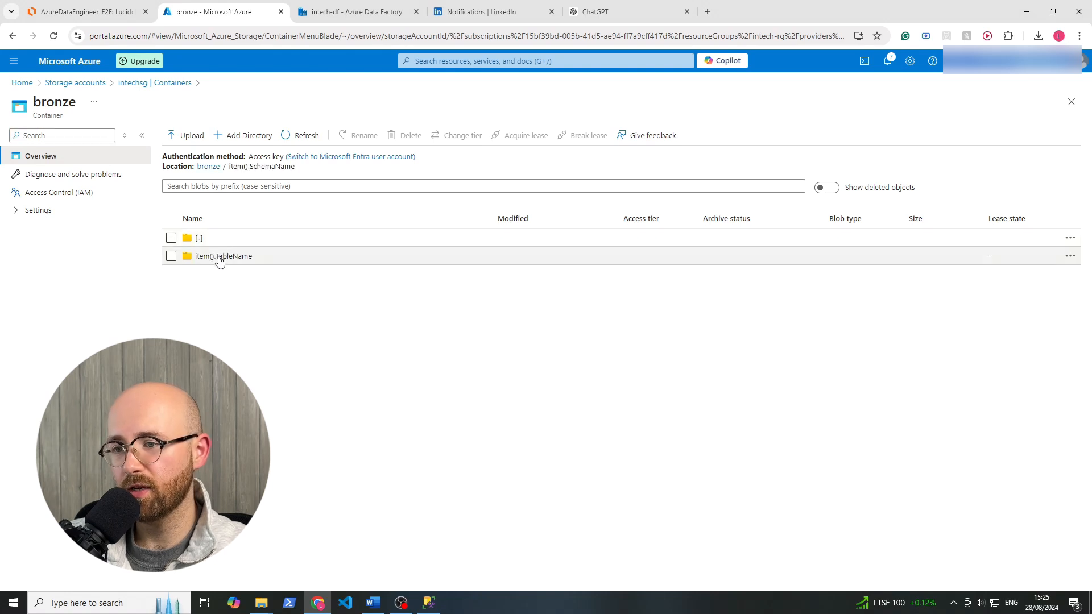
click(227, 256)
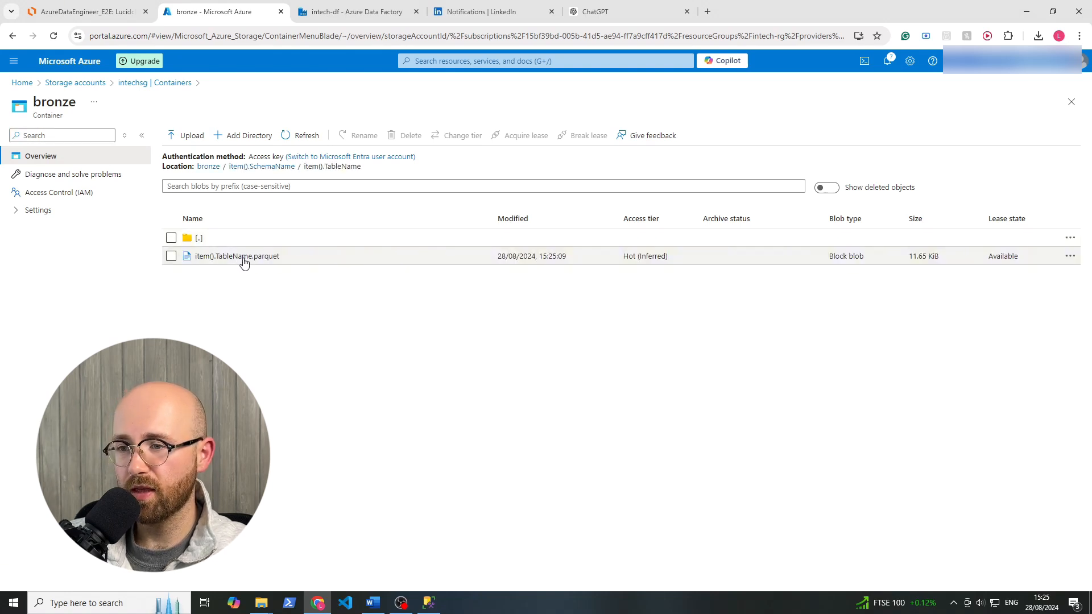
Switch to Azure Data Factory, reopen copy_all_tables for authoring, and review the Items expression of ForEach1 without changing it.
click(396, 13)
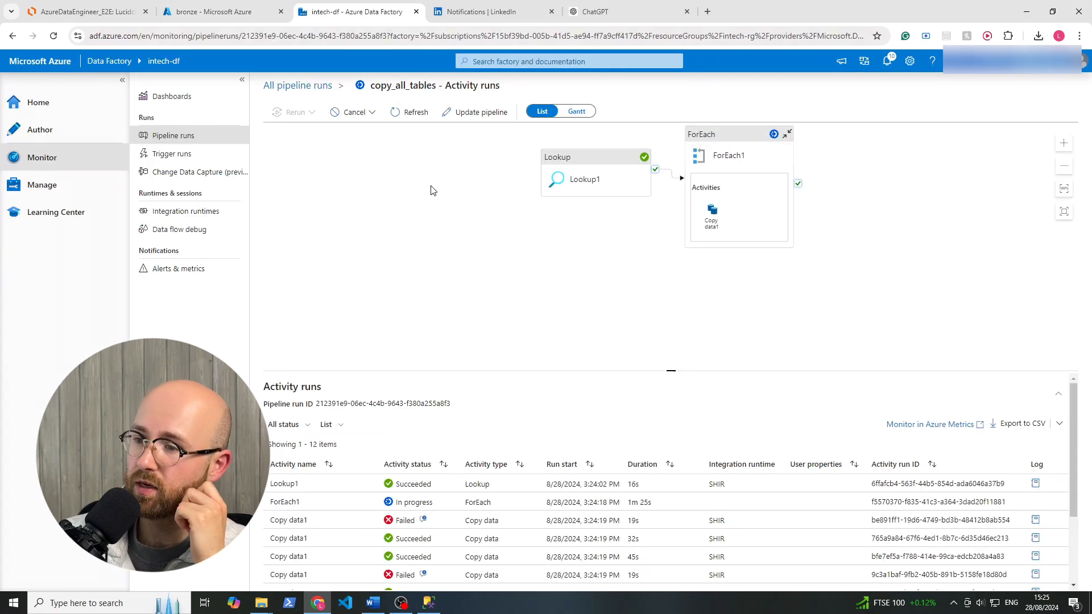
click(44, 110)
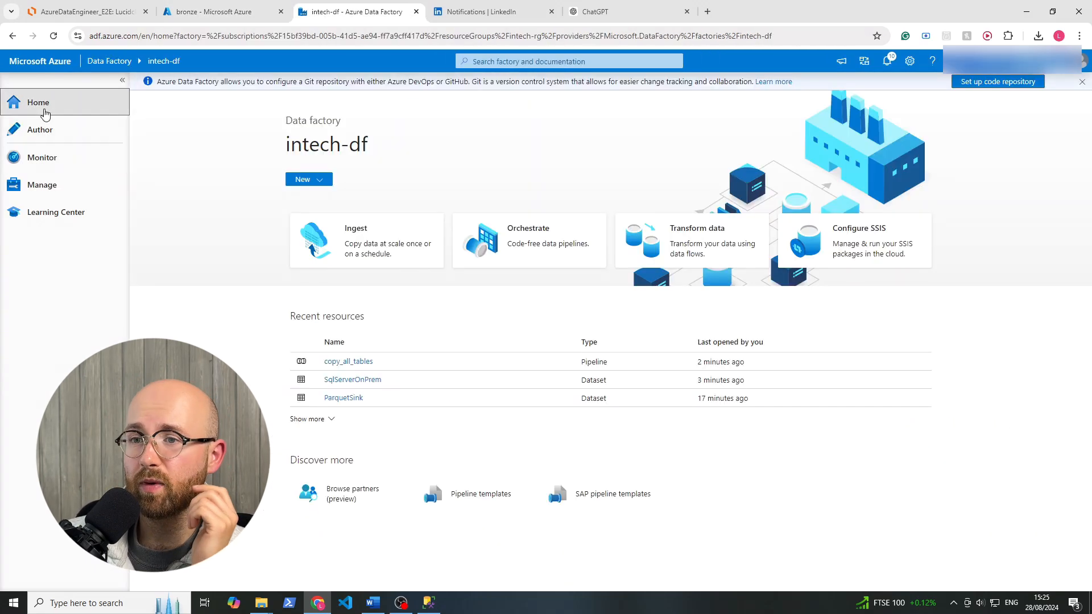
click(62, 139)
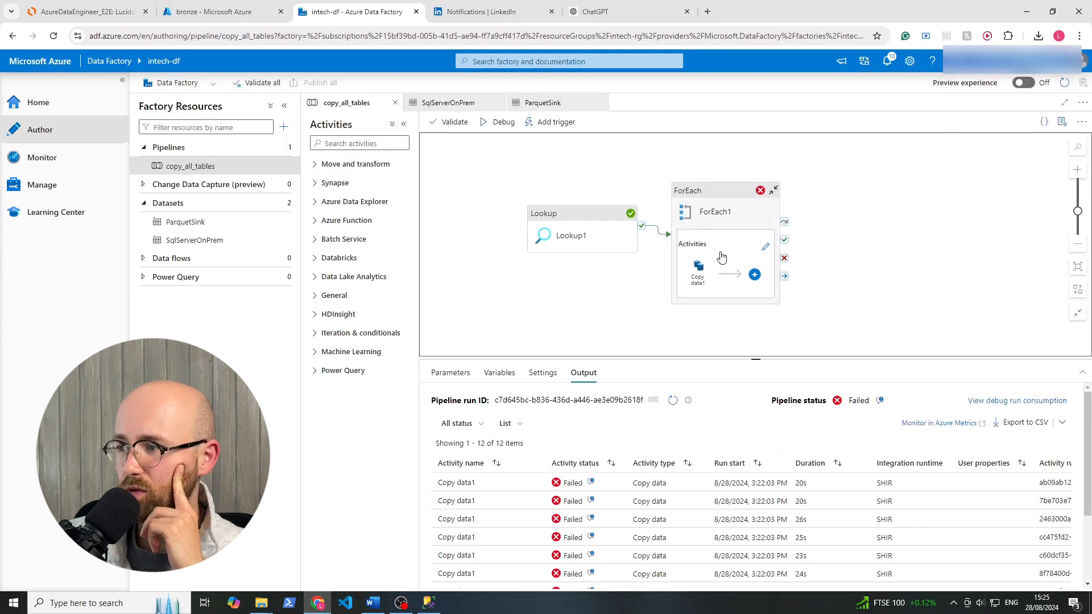
click(752, 251)
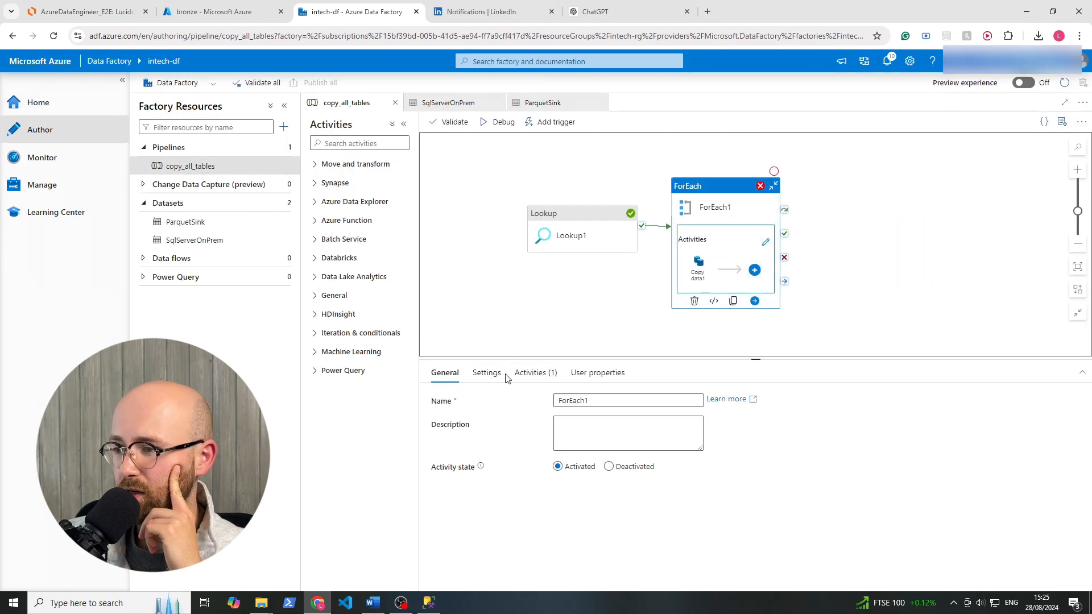
click(487, 375)
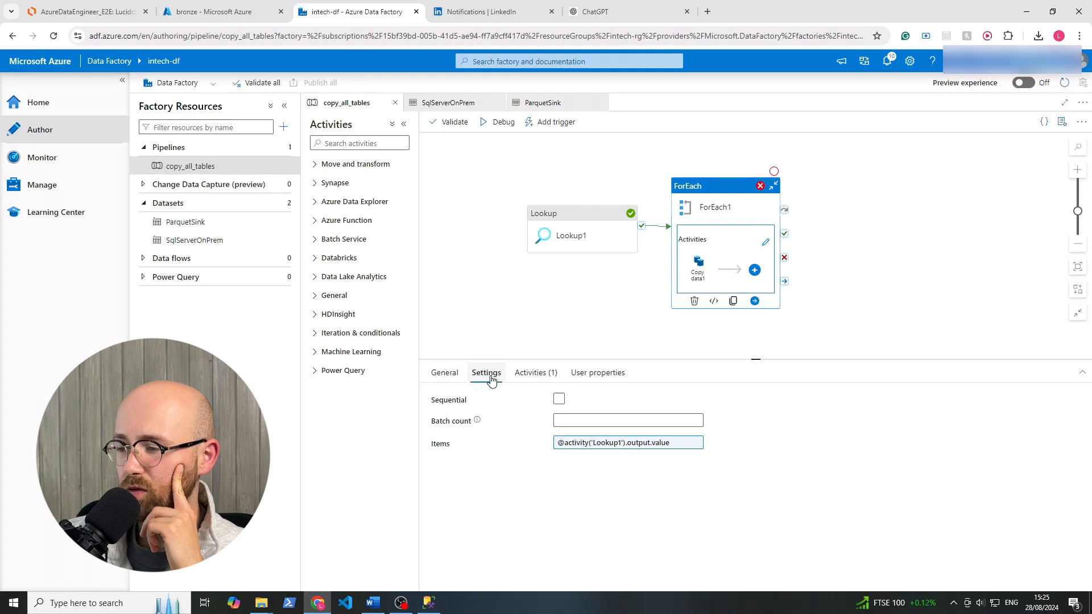
click(522, 374)
click(487, 376)
click(621, 449)
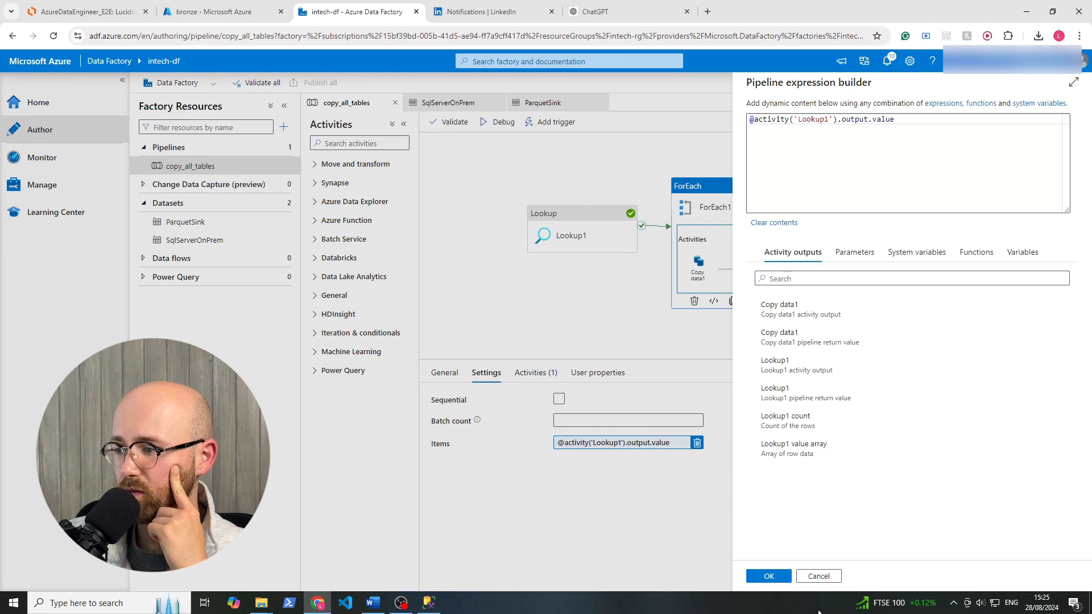
click(818, 577)
Check the source query expression of Copy data1 inside ForEach1 without saving changes, and bring up the activity's sink settings.
click(766, 243)
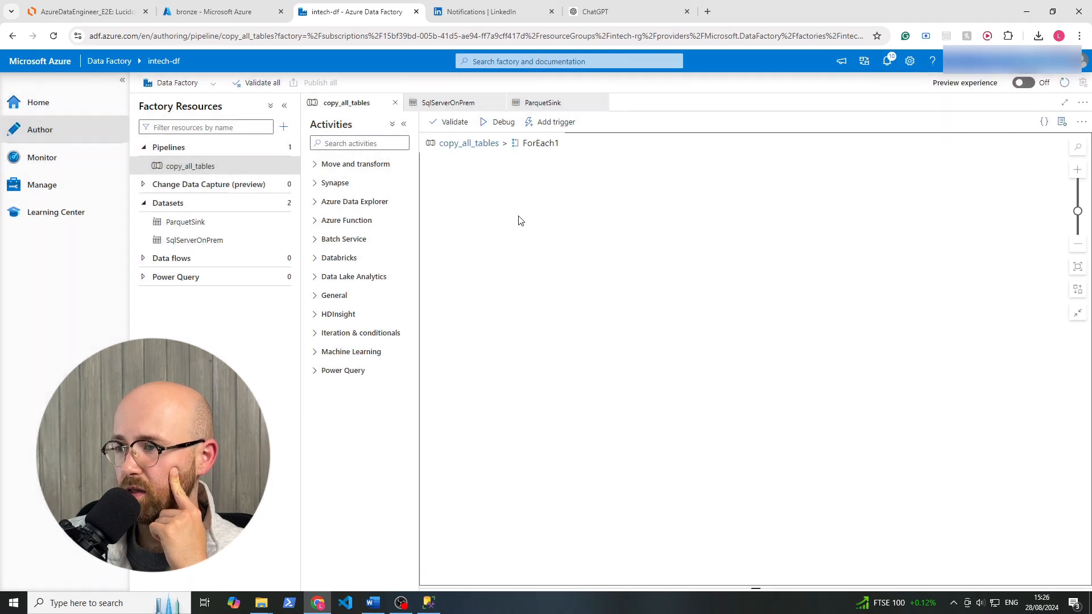
click(701, 222)
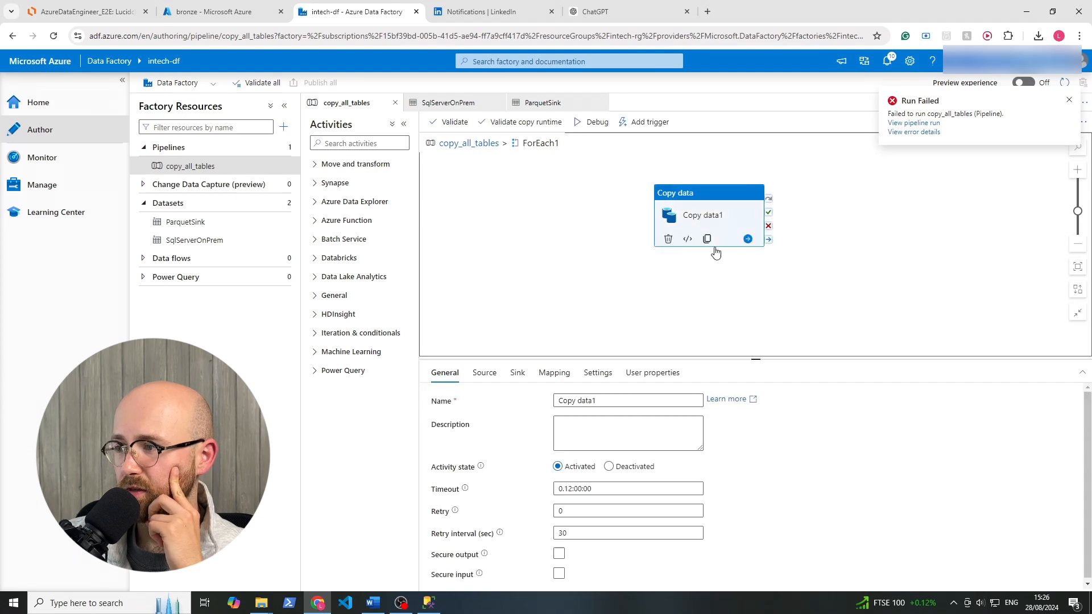
click(493, 375)
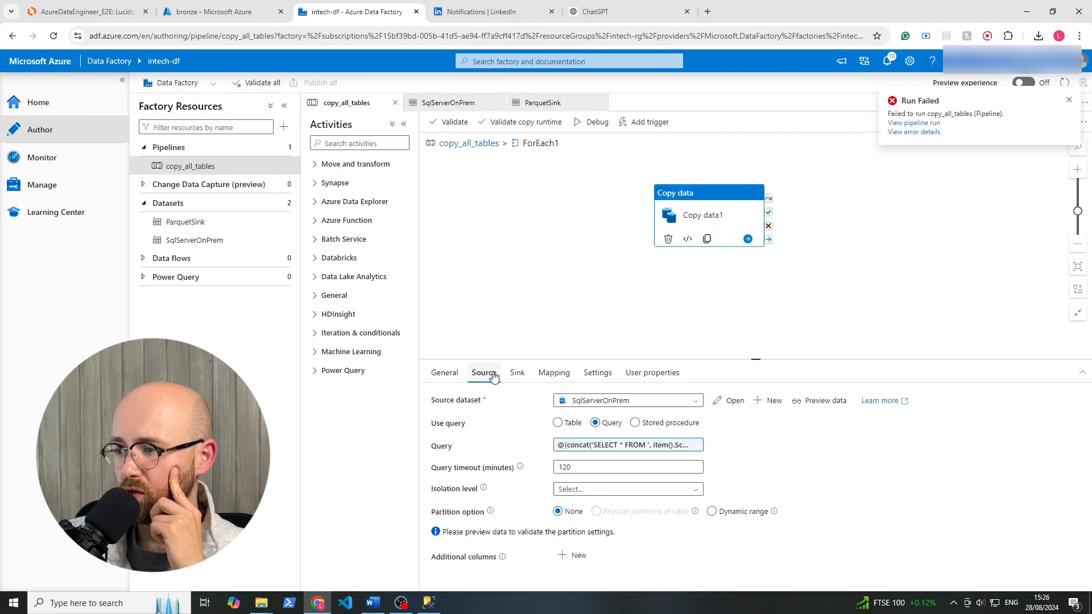
click(610, 446)
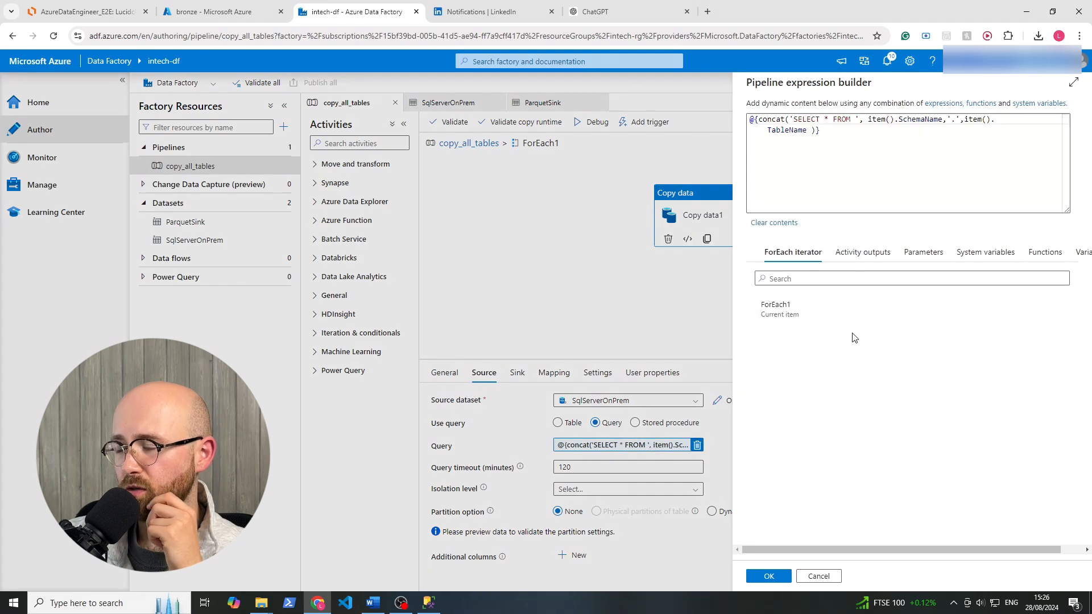
click(782, 175)
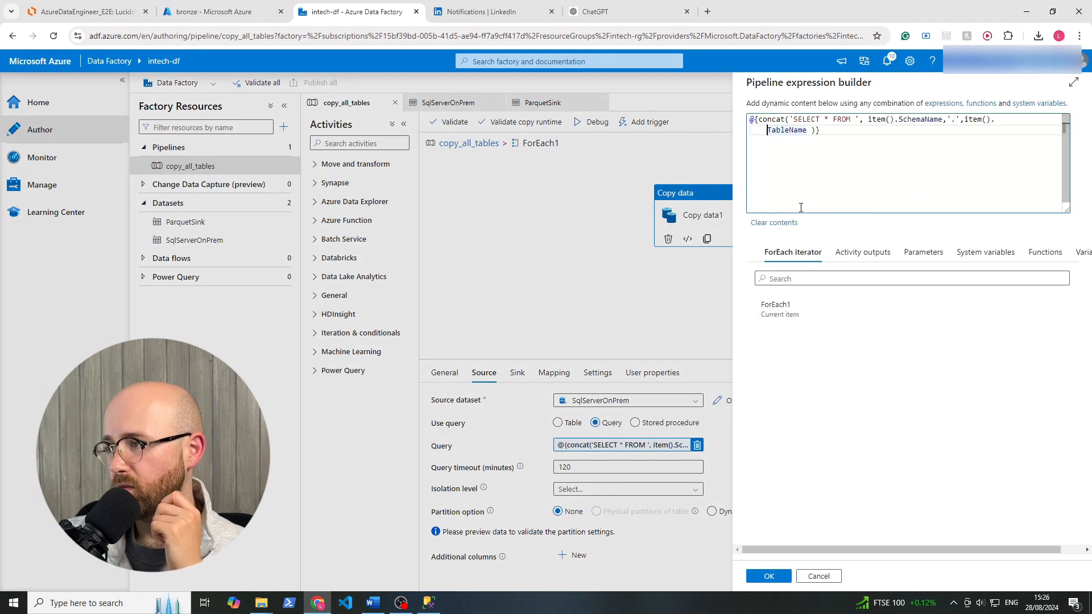
key(BackSpace)
key(BackSpace)
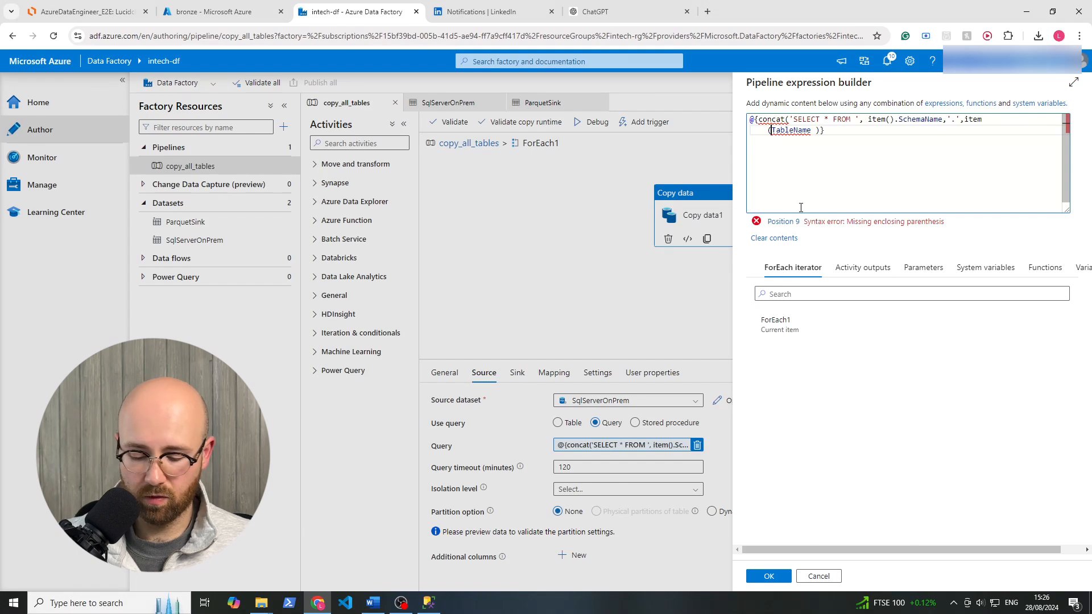
text().)
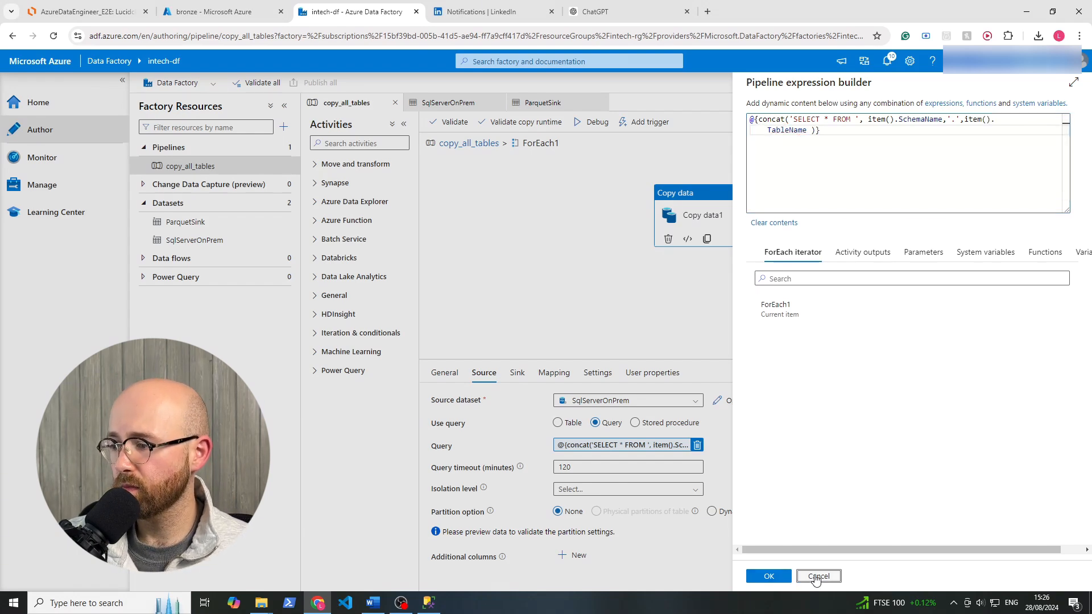
click(817, 579)
click(522, 385)
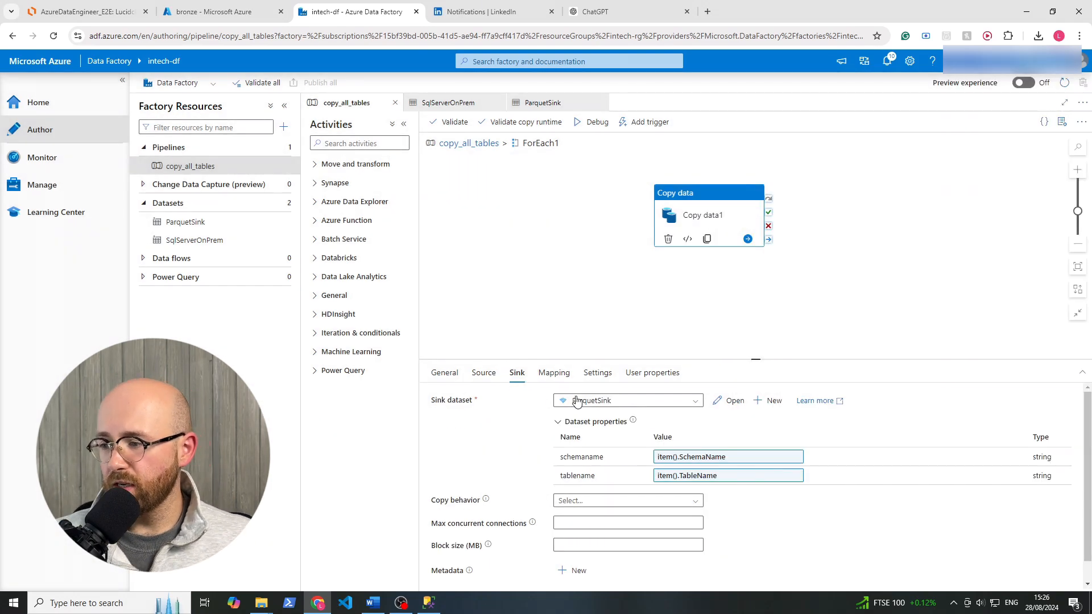
click(711, 458)
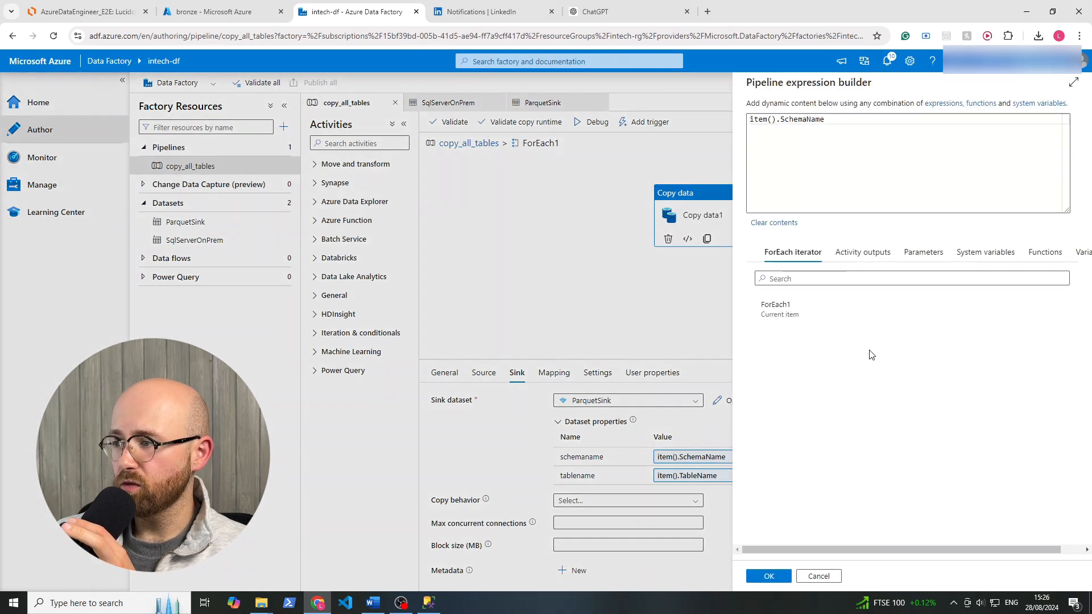
double_click(762, 119)
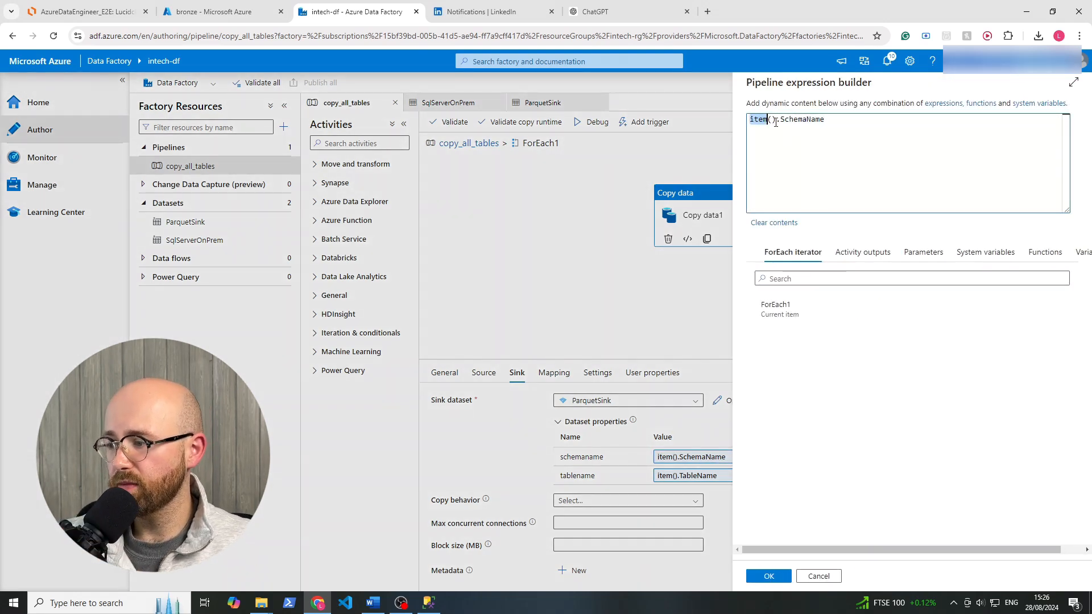
click(795, 314)
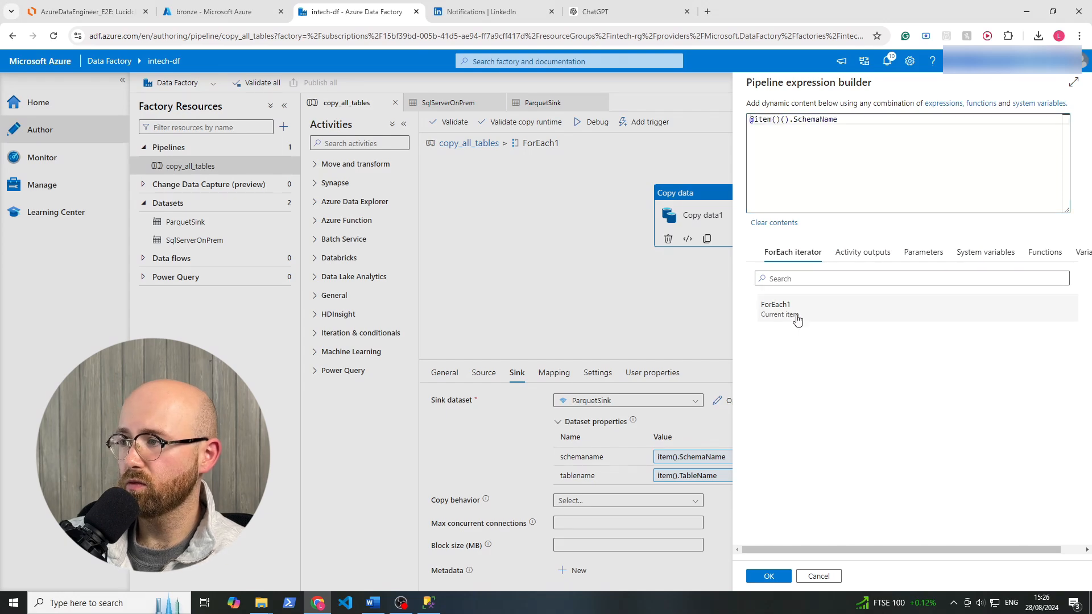
drag(782, 139, 781, 138)
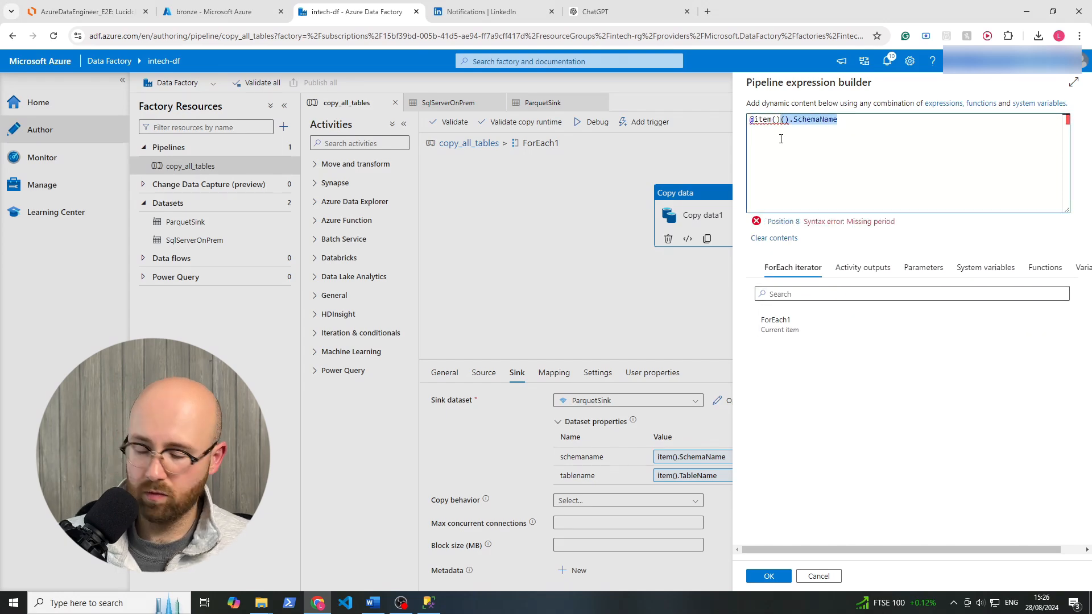
click(785, 131)
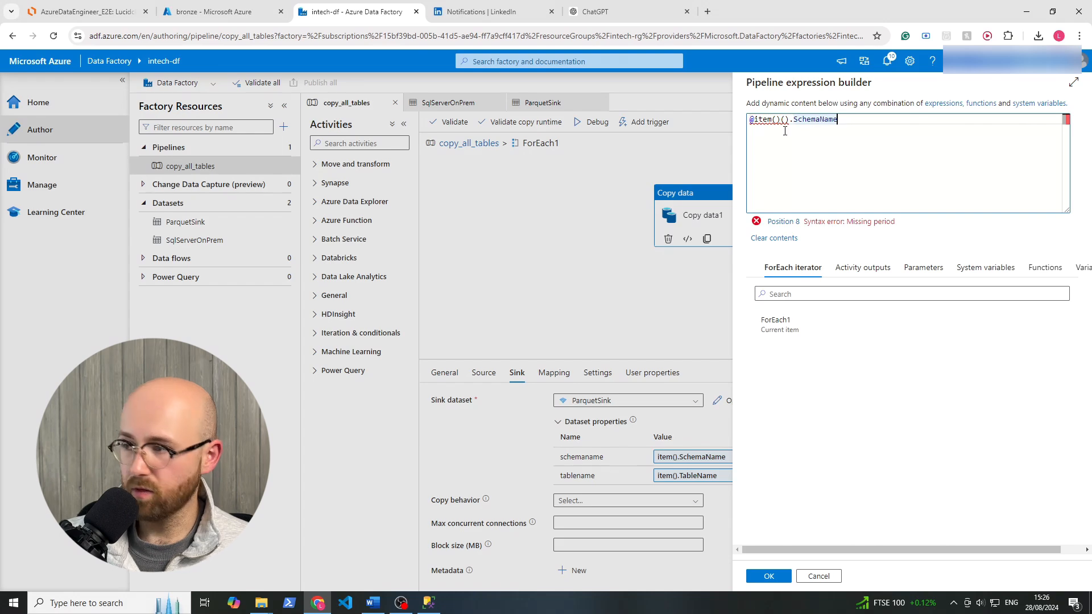
click(772, 122)
click(813, 570)
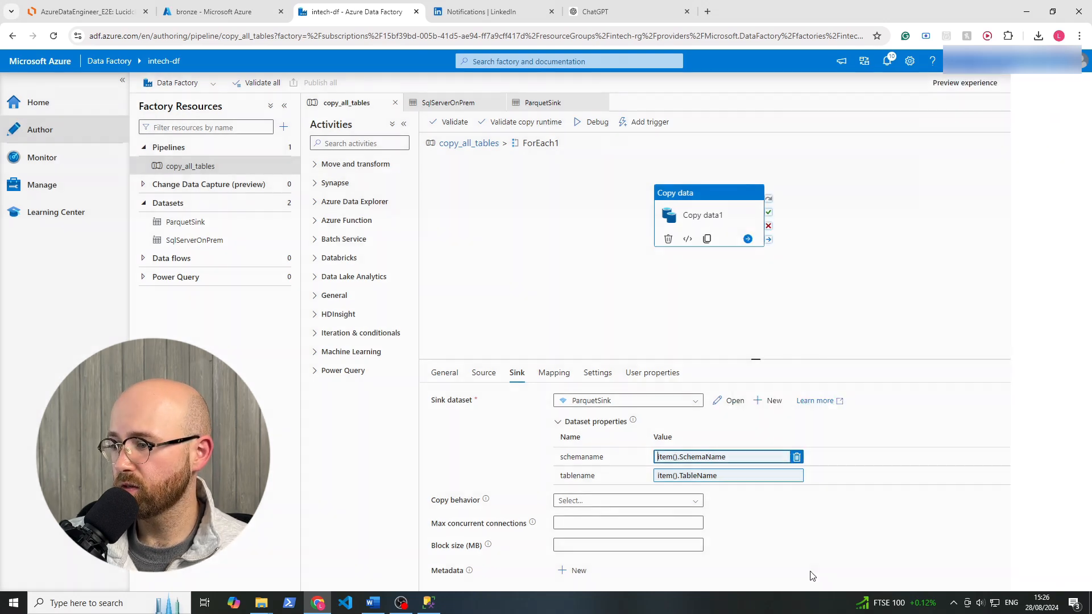
click(773, 456)
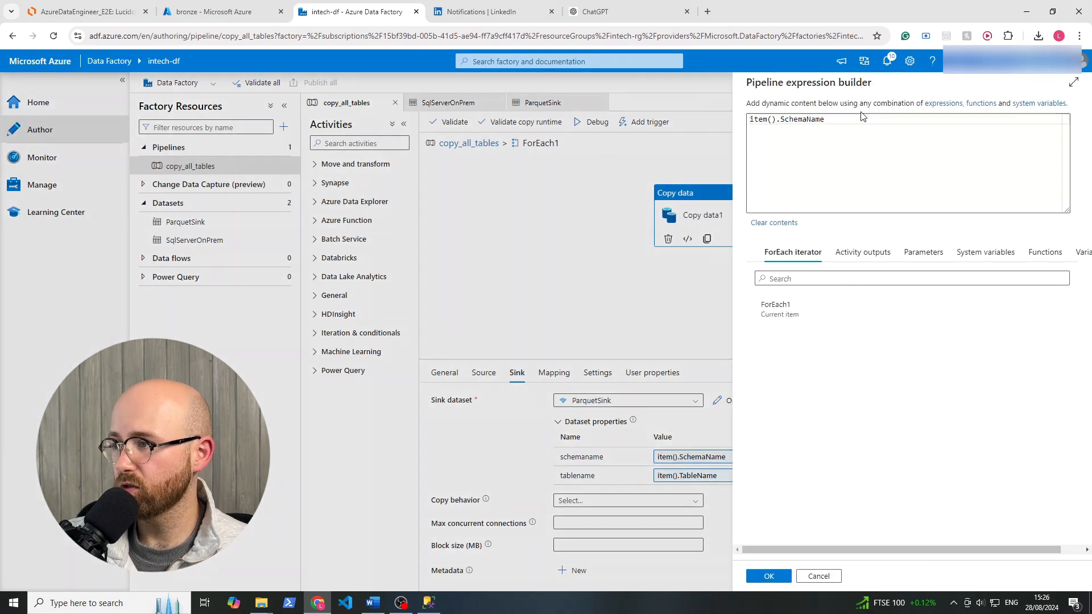
click(776, 307)
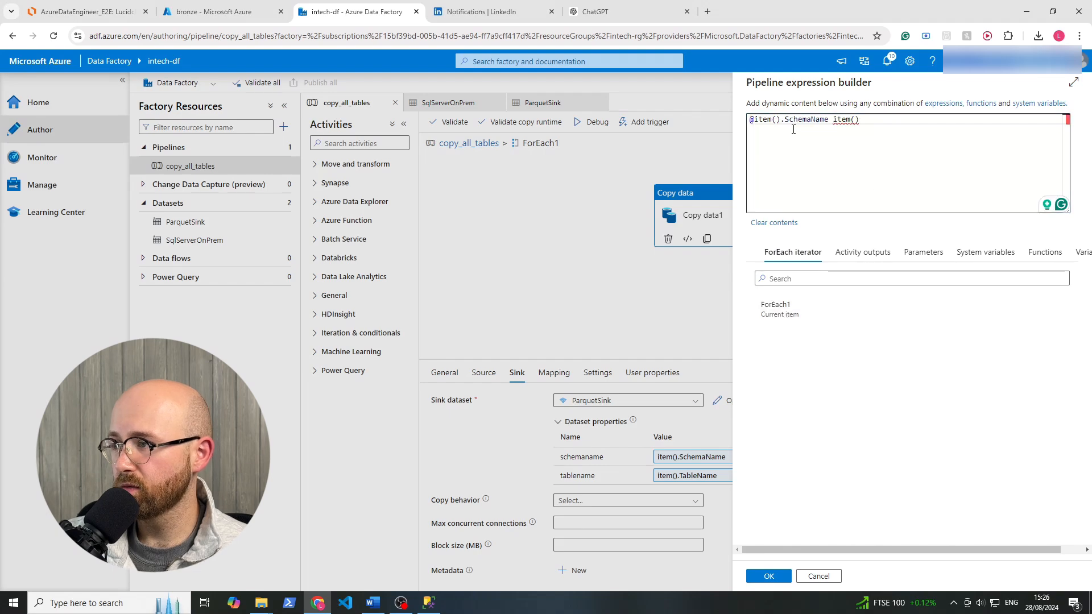
drag(835, 119, 881, 118)
key(BackSpace)
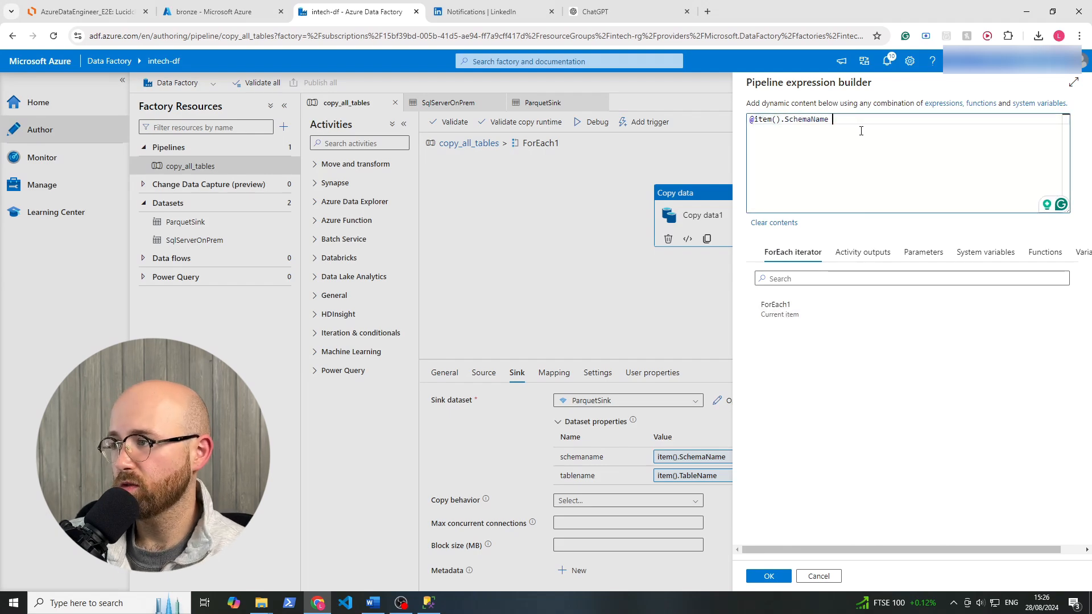
click(780, 580)
click(713, 476)
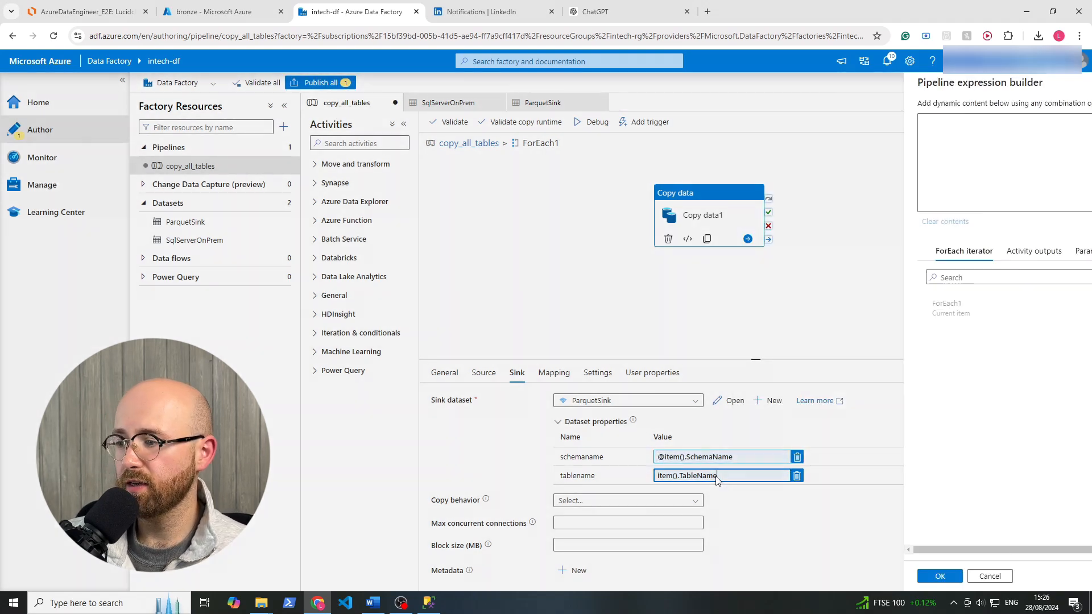
click(753, 122)
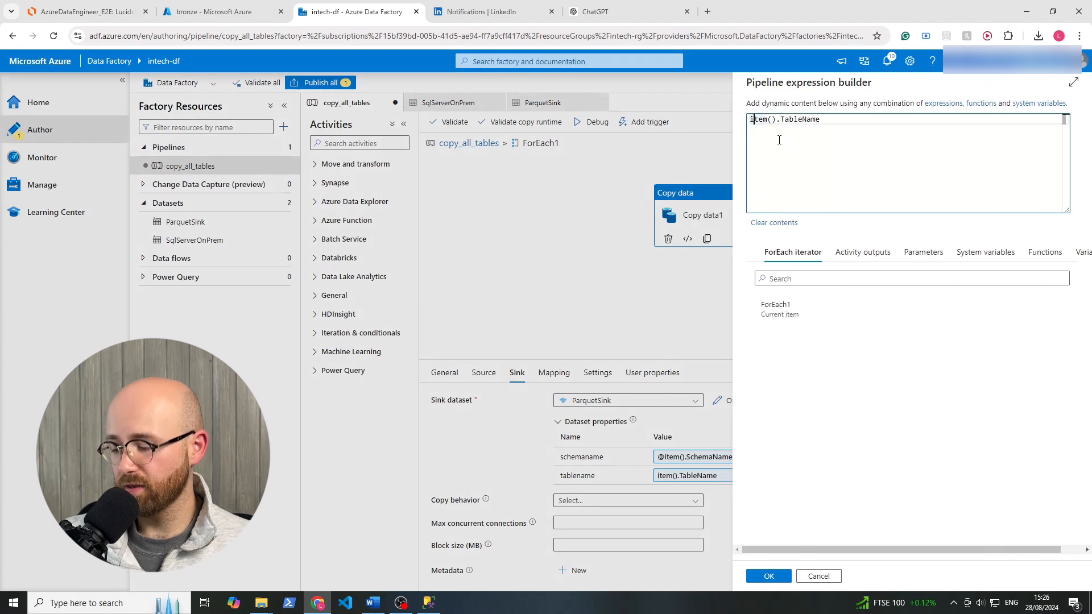
text(@)
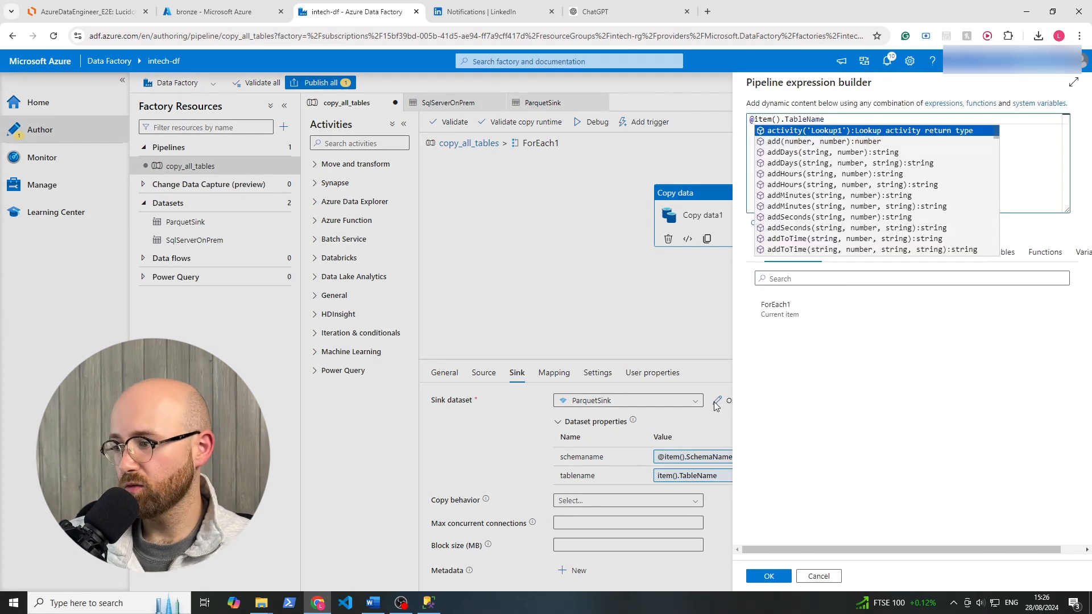
click(765, 579)
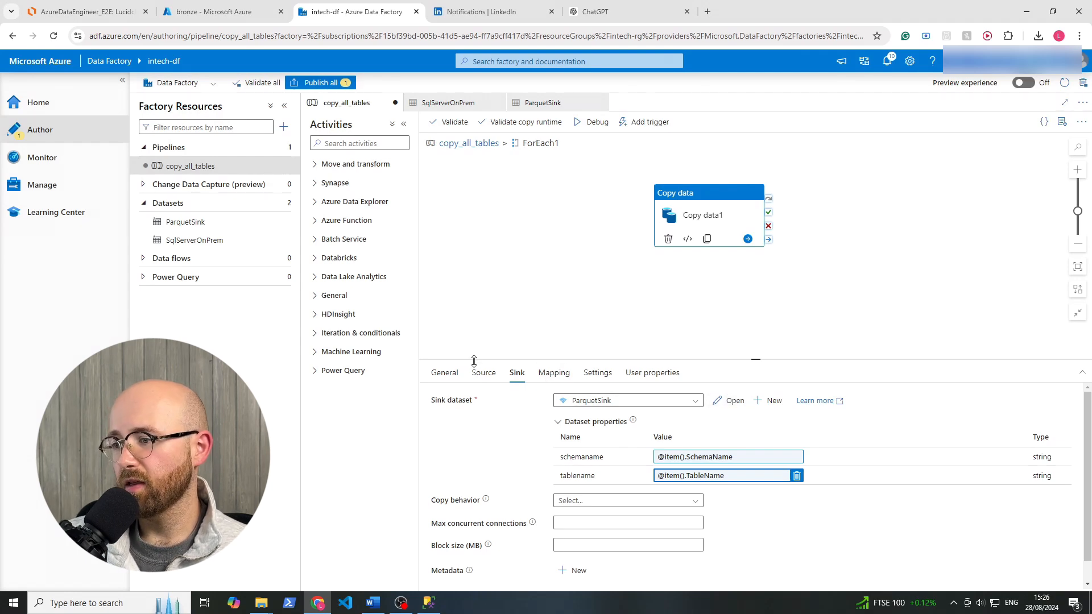
Publish the edited copy_all_tables pipeline and trigger a manual run of it from the top-level pipeline view.
click(318, 82)
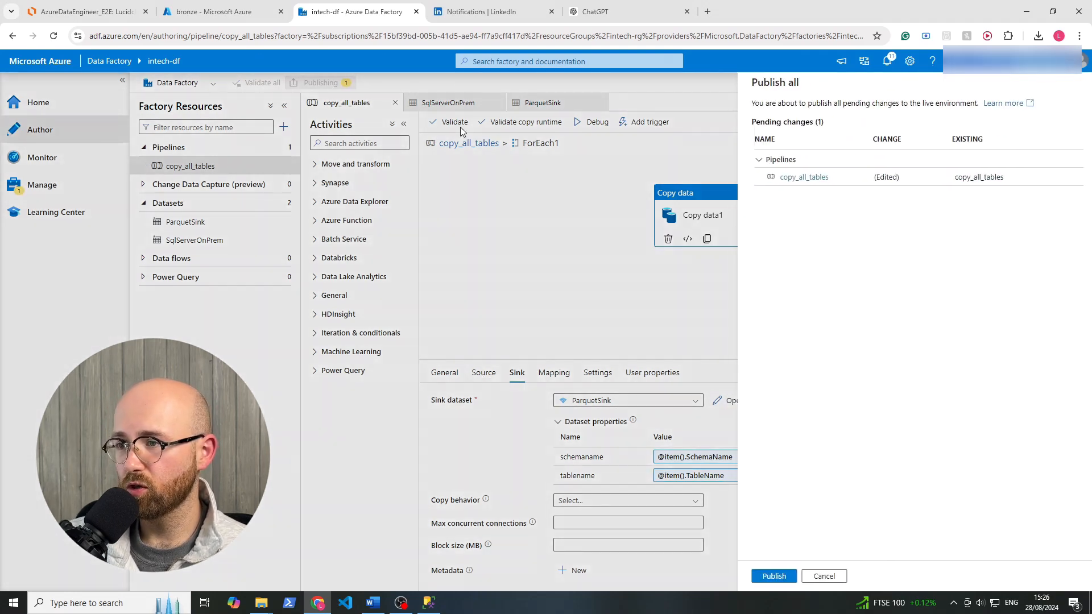
click(759, 576)
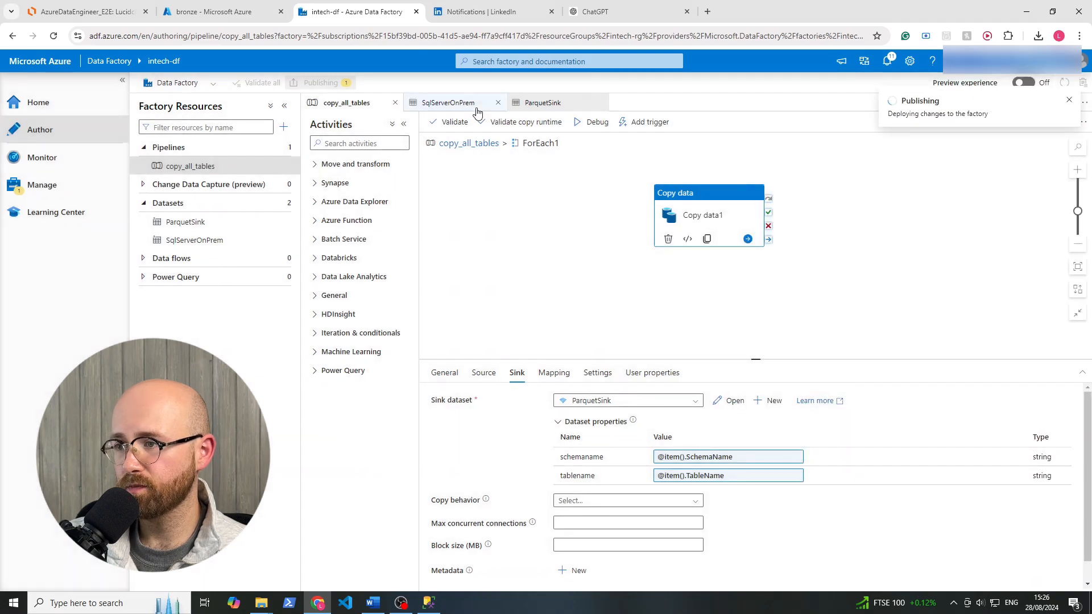
click(475, 144)
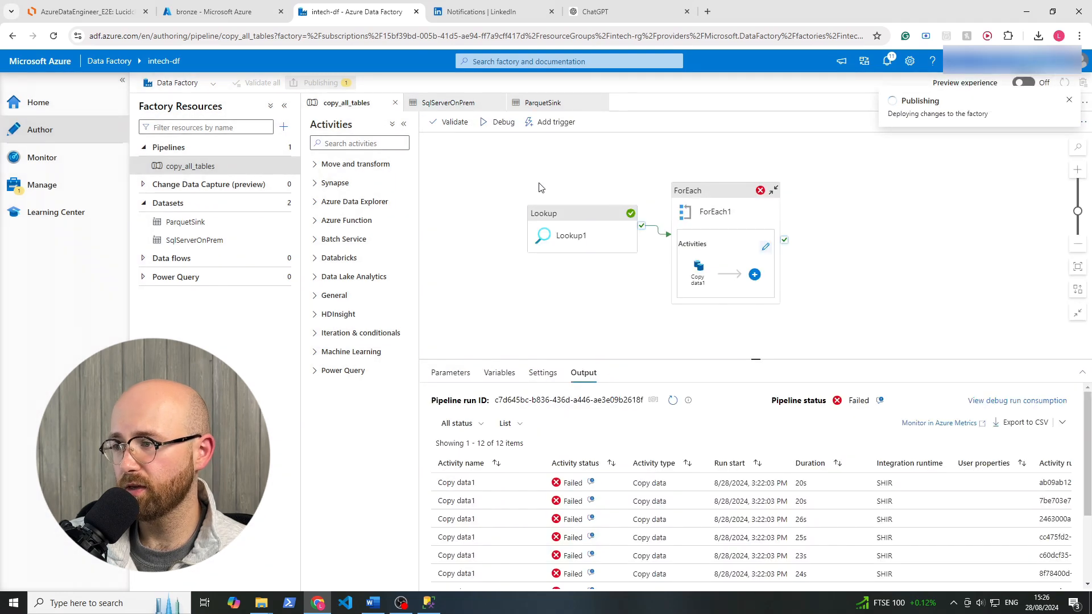
click(688, 198)
drag(647, 244, 546, 269)
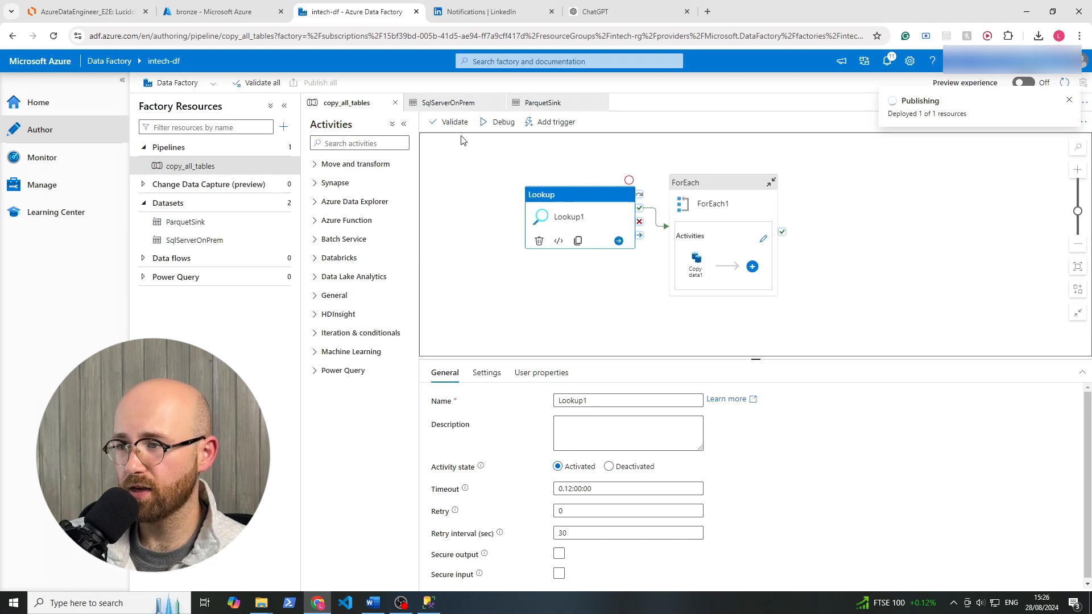
click(549, 122)
click(569, 144)
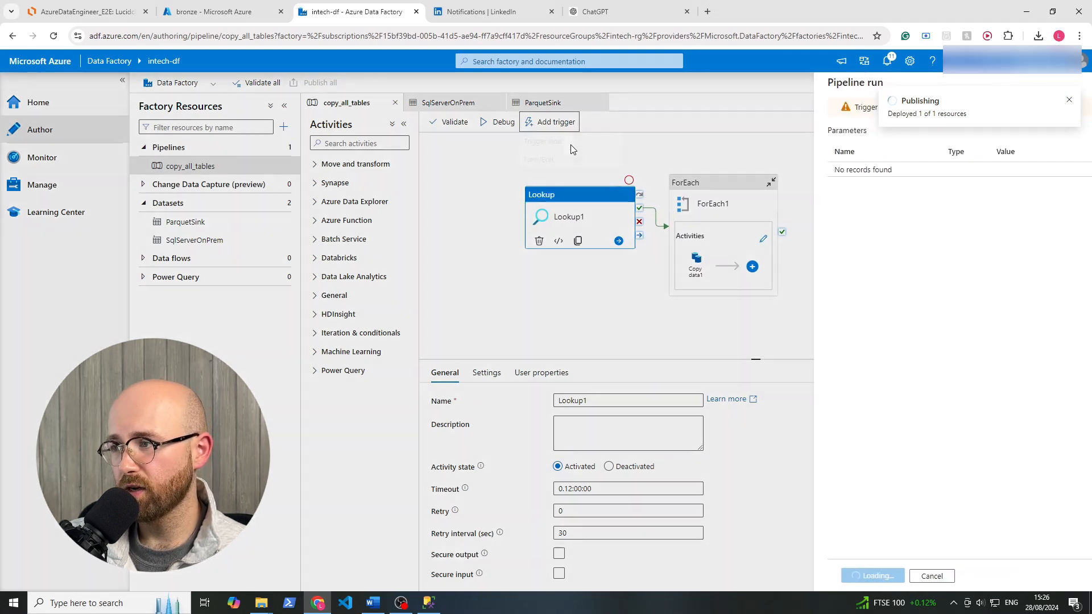
click(782, 576)
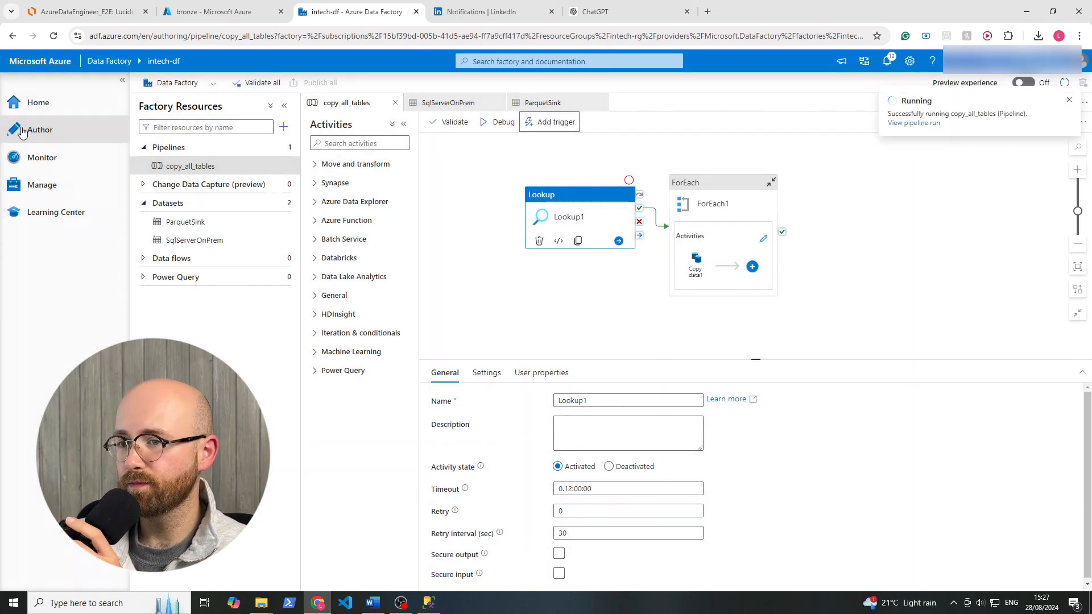
Open the triggered pipeline runs in monitoring and refresh the list to check the new copy_all_tables run.
click(46, 163)
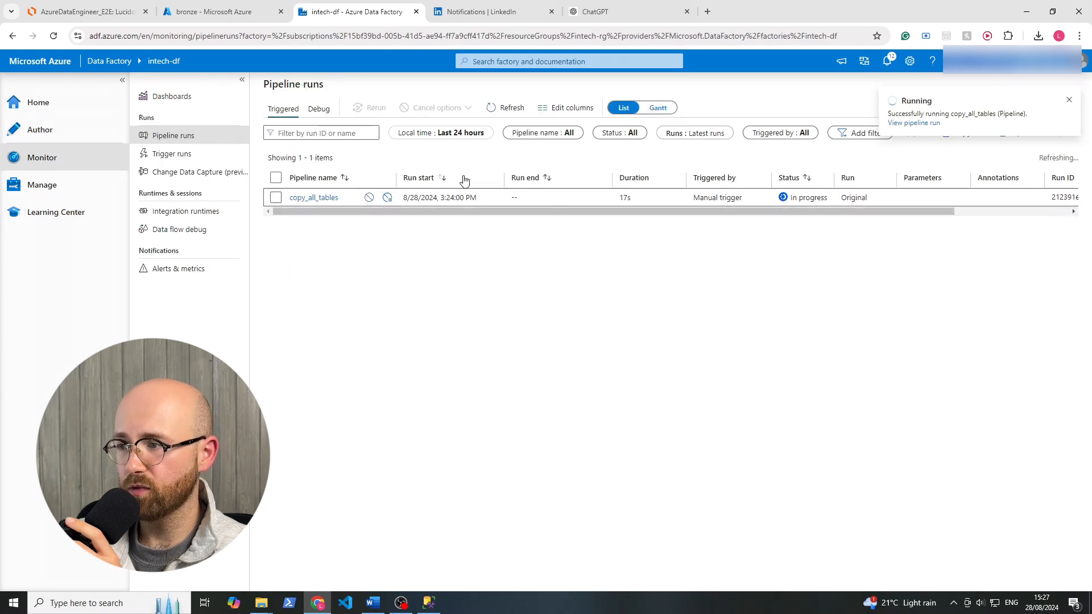
click(504, 108)
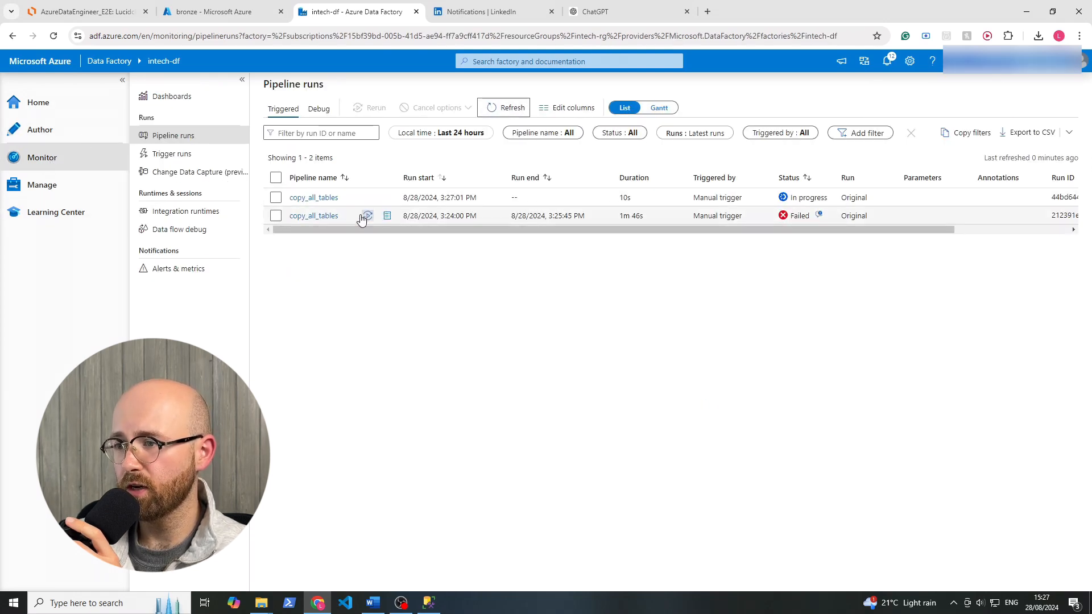
click(314, 200)
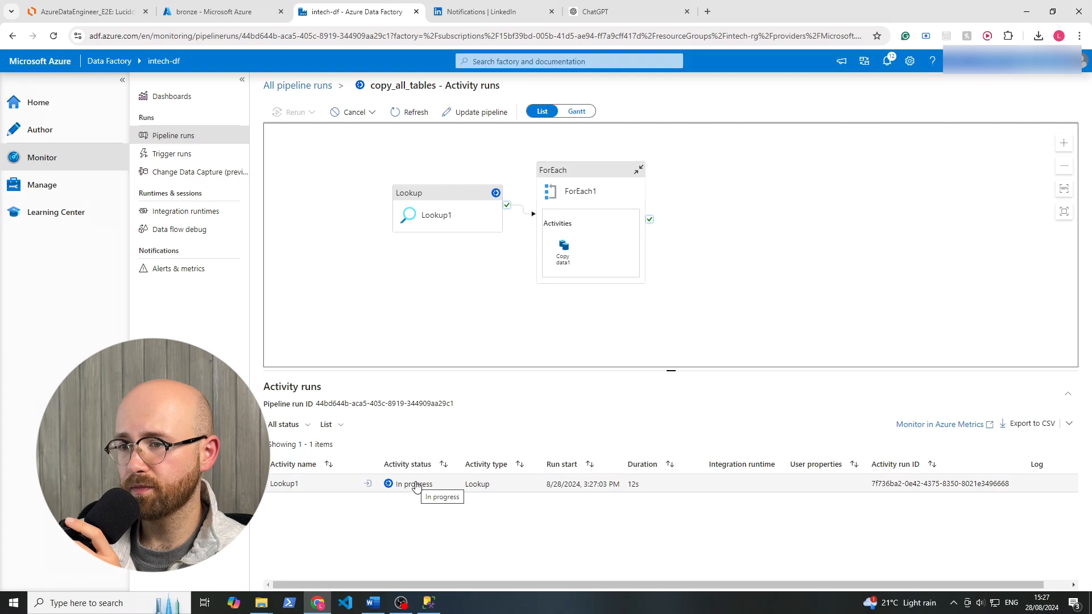
click(181, 229)
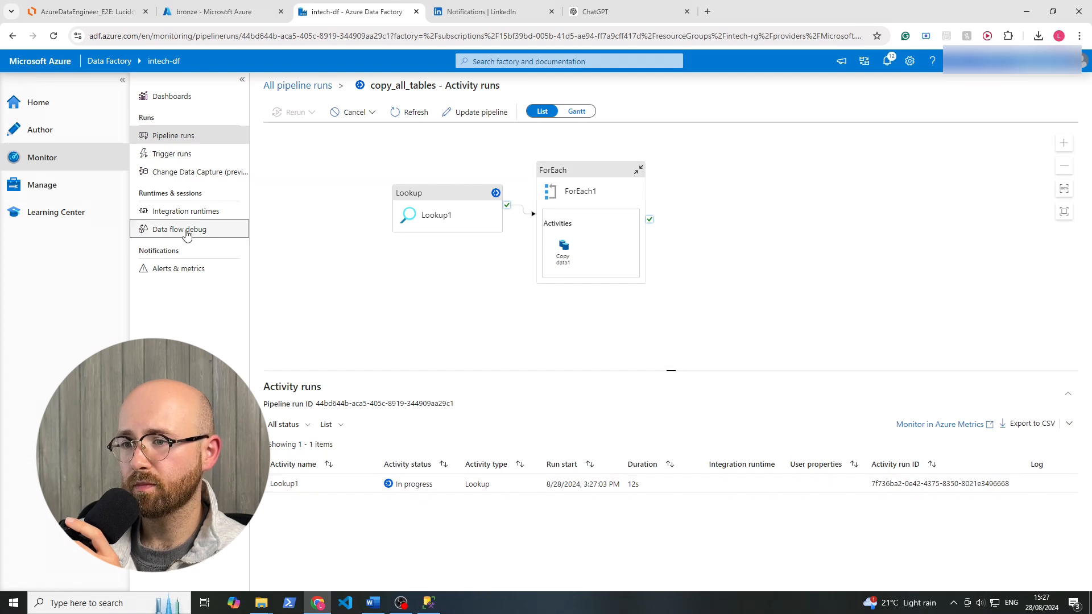
click(188, 211)
click(201, 171)
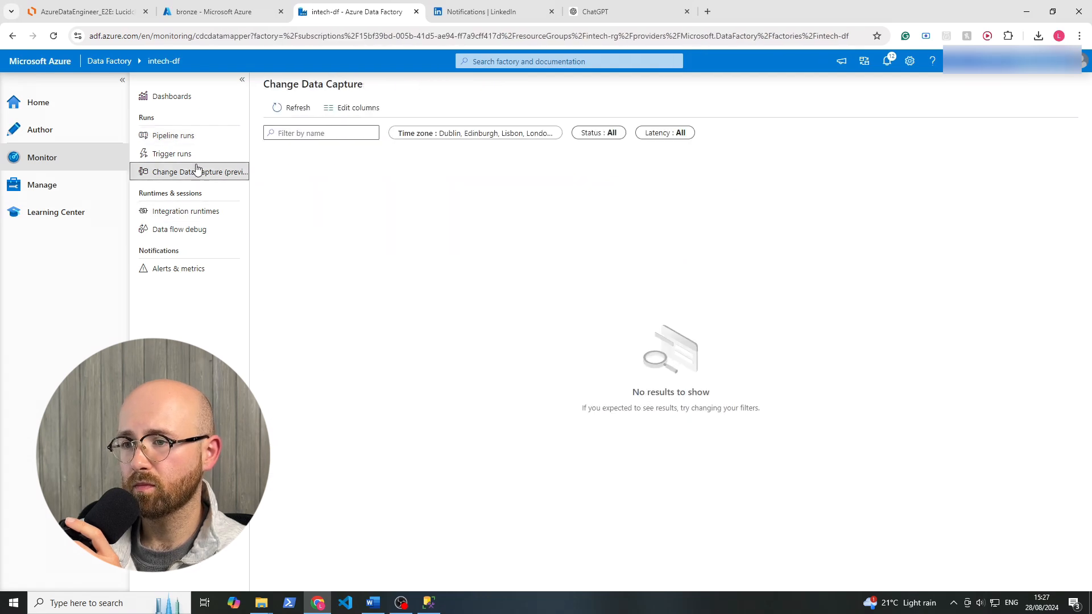
click(190, 153)
click(199, 138)
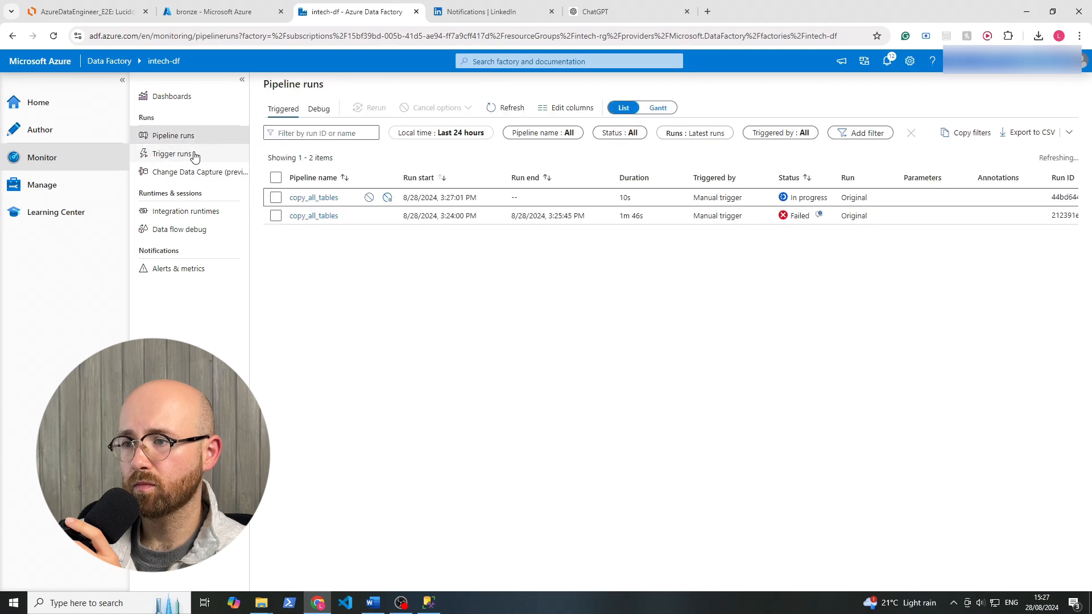
Open the activity runs of the latest copy_all_tables run and refresh them to check the Lookup, ForEach and copy statuses.
click(318, 197)
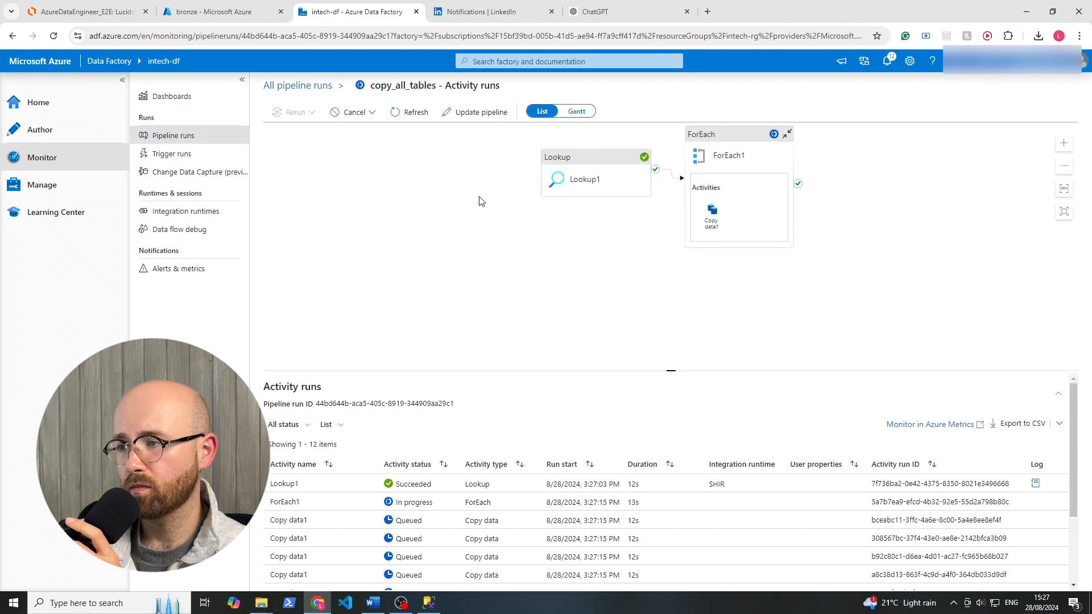
scroll(509, 508, down, 3)
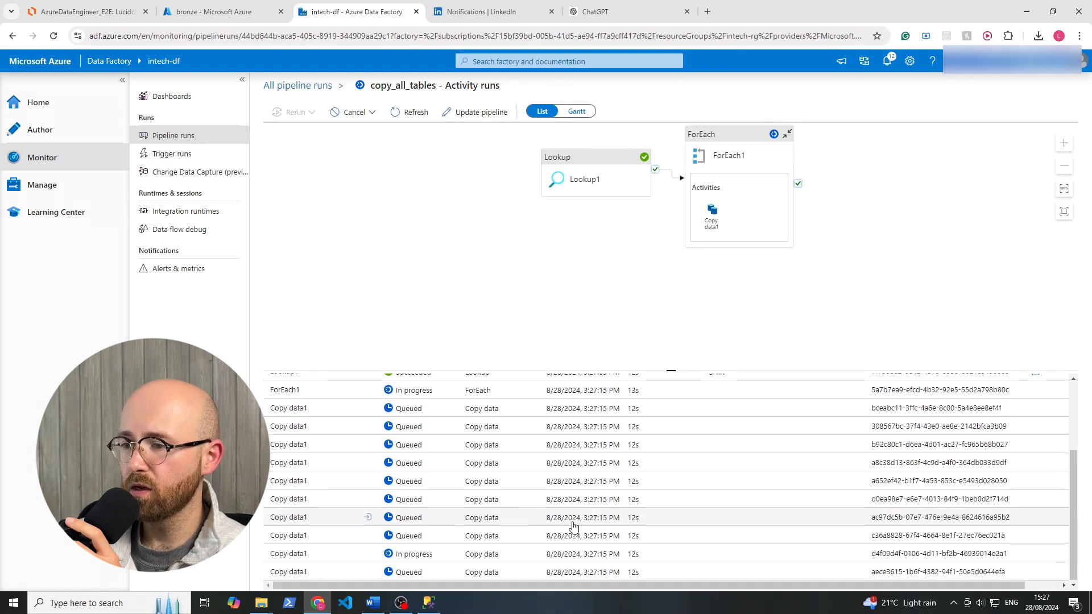
scroll(509, 507, down, 2)
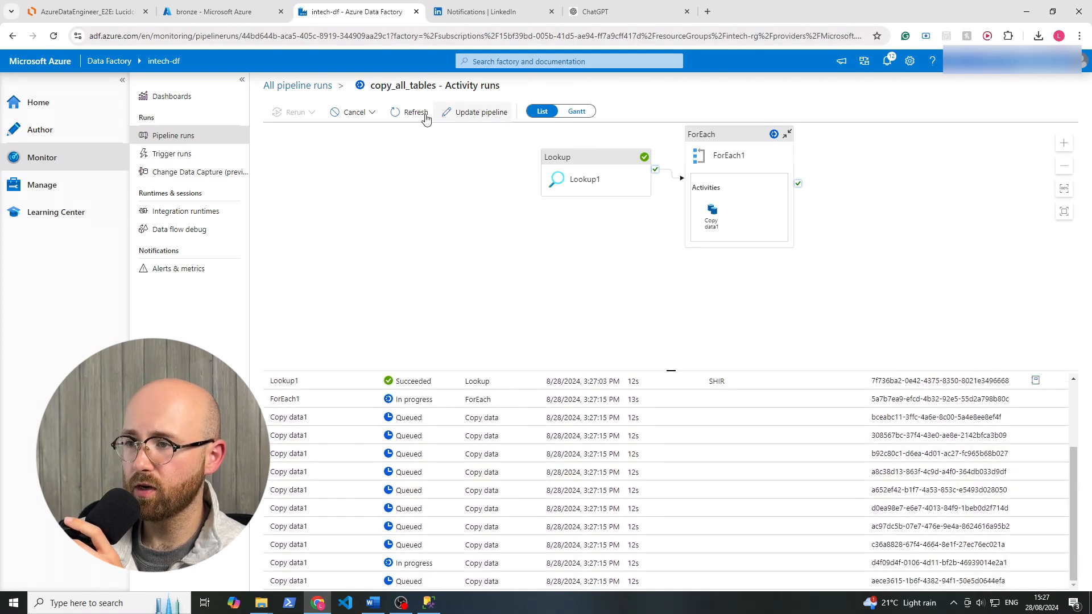
click(396, 115)
scroll(420, 552, down, 4)
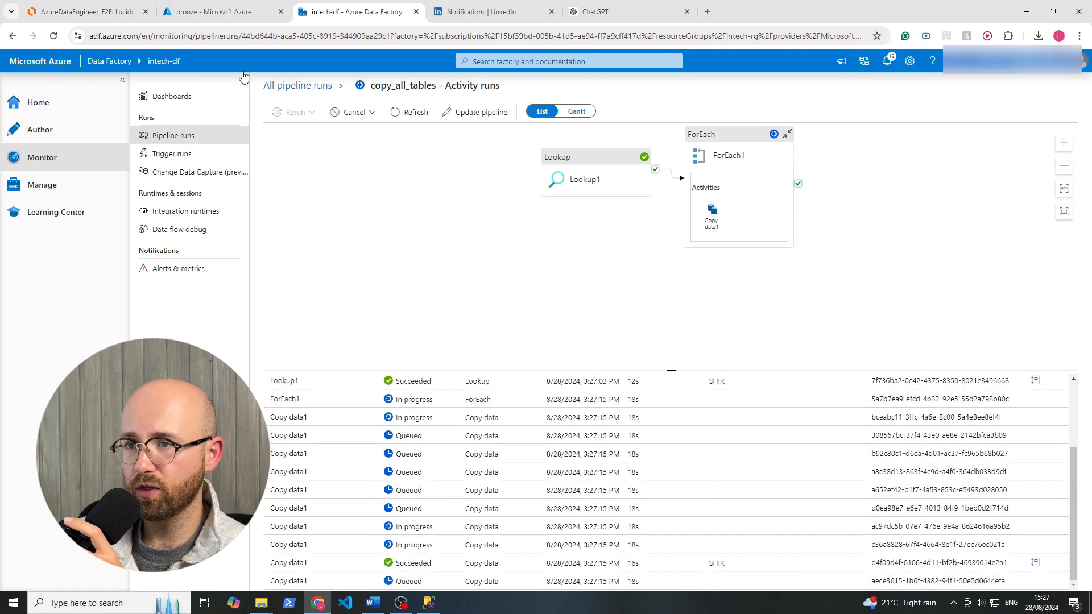
Switch to the Azure portal, open the bronze container of intechsg, and inspect the SalesLT folder and its Address subfolder for the Parquet output.
click(237, 17)
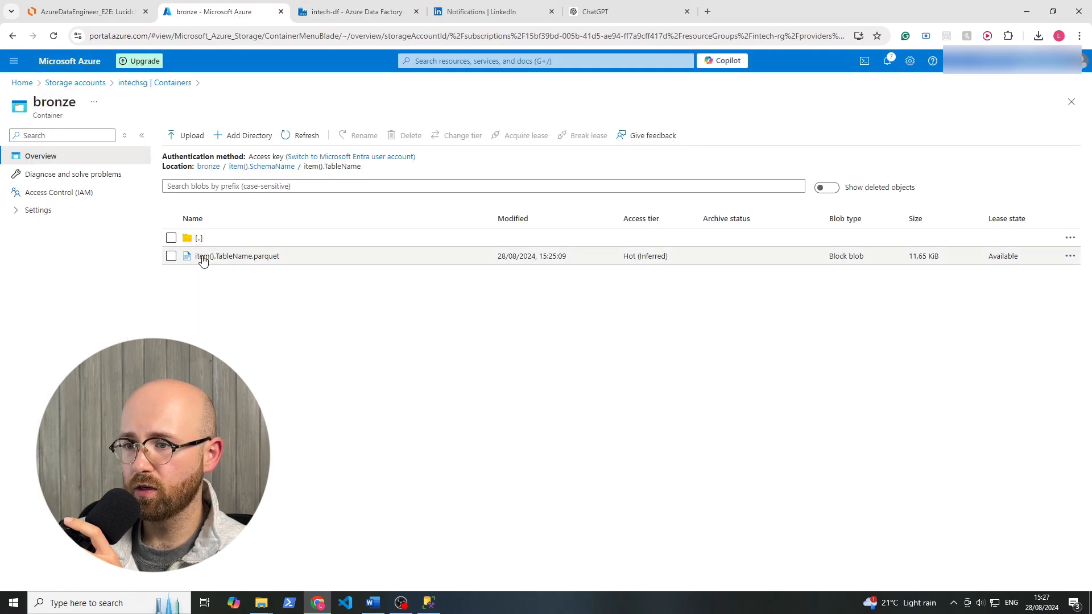
click(140, 82)
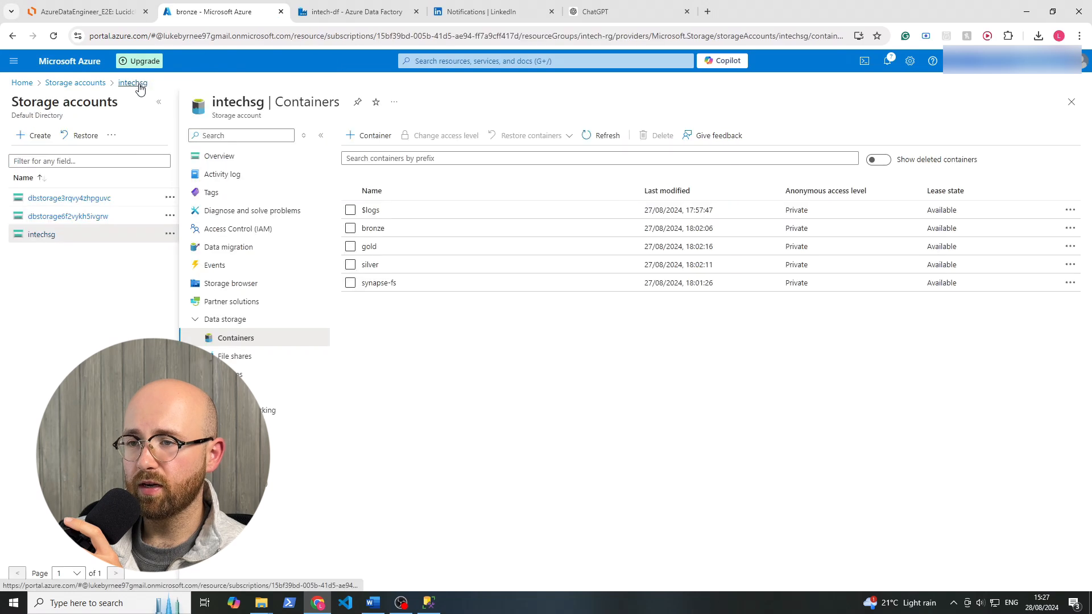
click(371, 224)
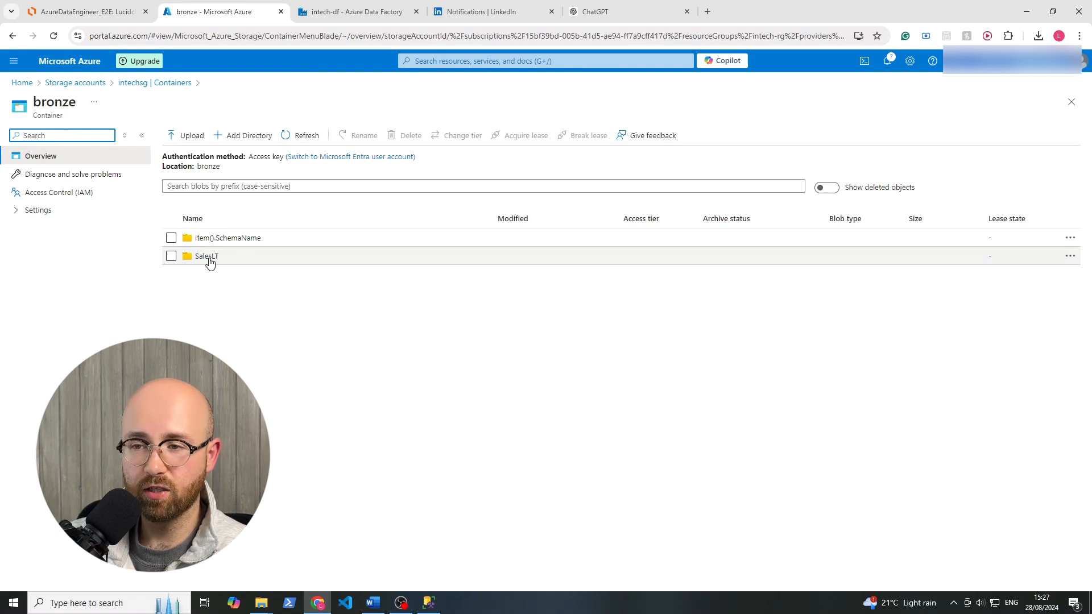
click(208, 256)
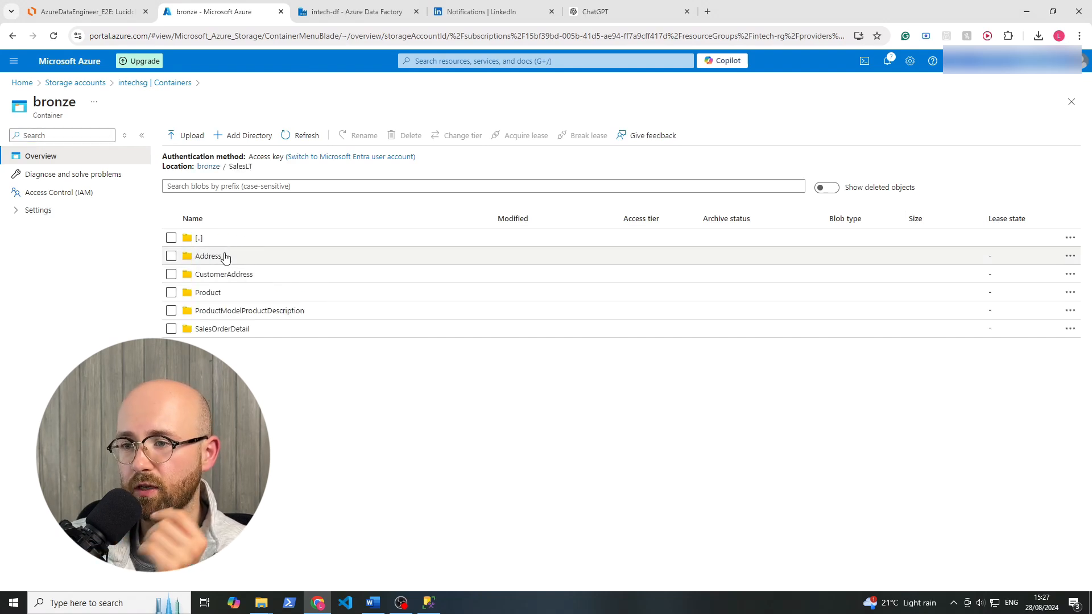
click(218, 259)
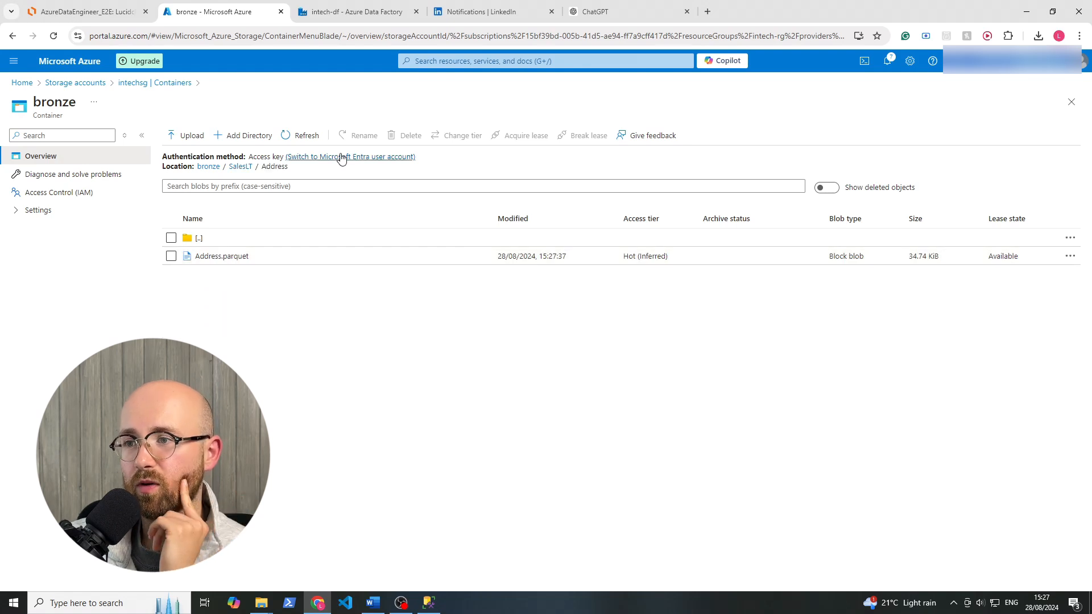
click(190, 239)
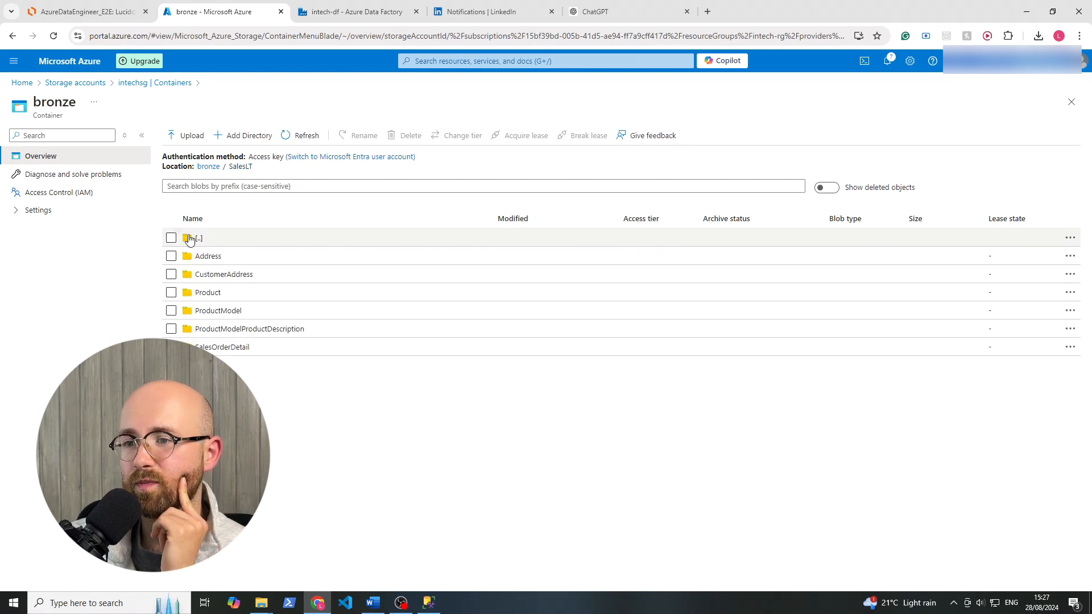
click(290, 135)
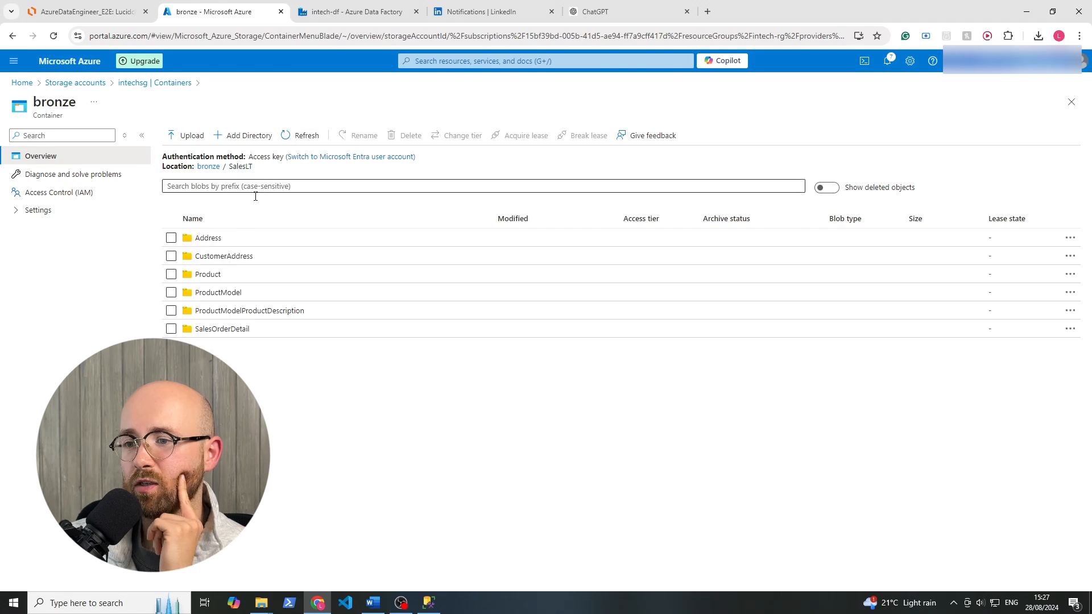
Return to Data Factory to refresh the run's activity list, and recheck the SalesLT folder in bronze for further table folders.
click(356, 17)
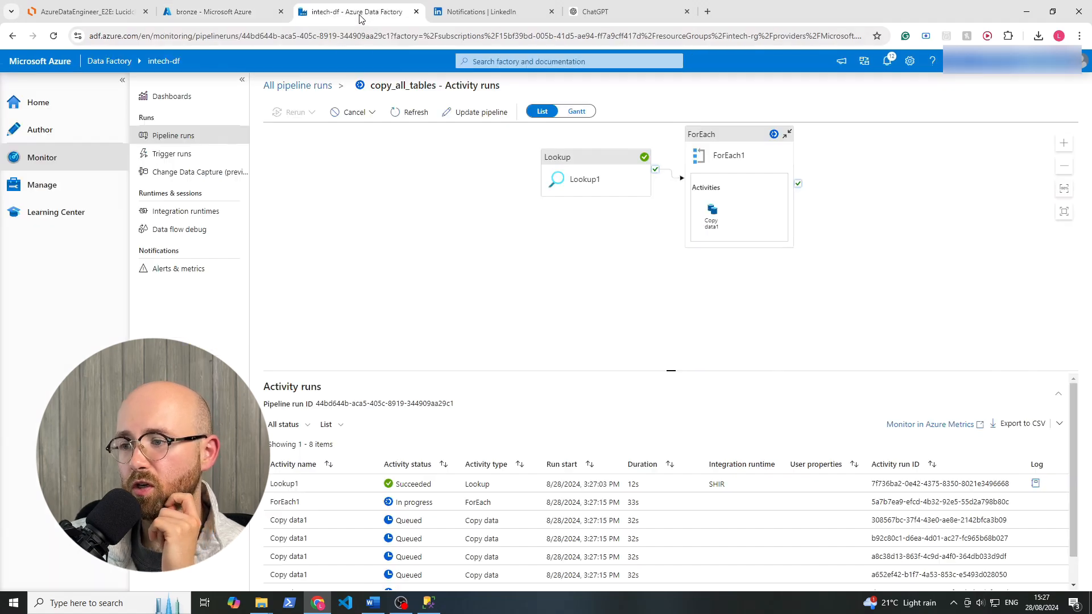
scroll(429, 499, down, 1)
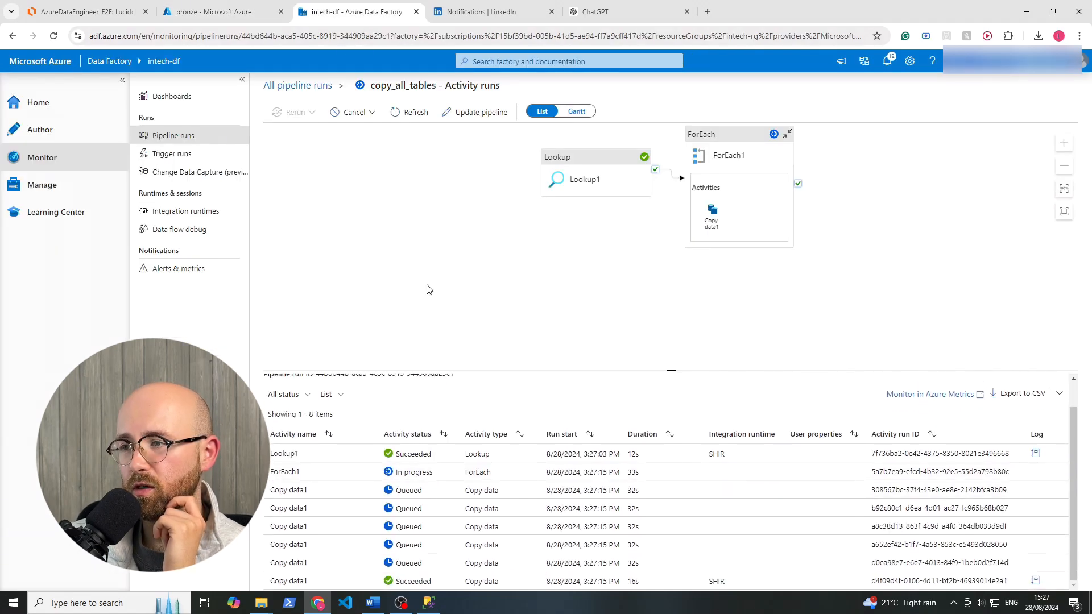
click(414, 112)
scroll(426, 531, down, 2)
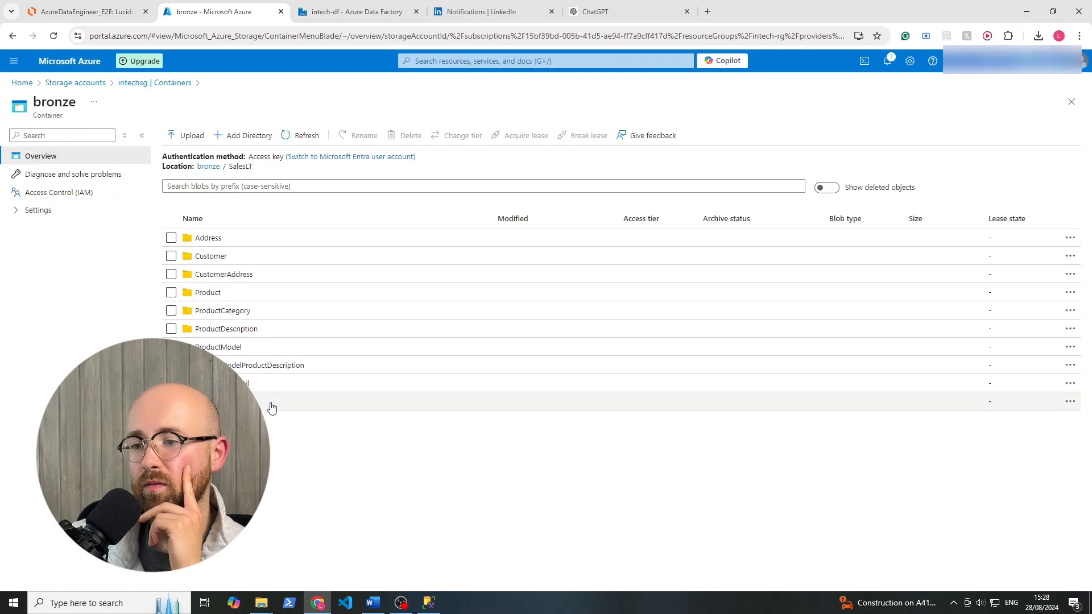
Refresh the copy_all_tables activity runs in Data Factory to check their final statuses, and reopen the pipeline in the authoring view.
click(357, 13)
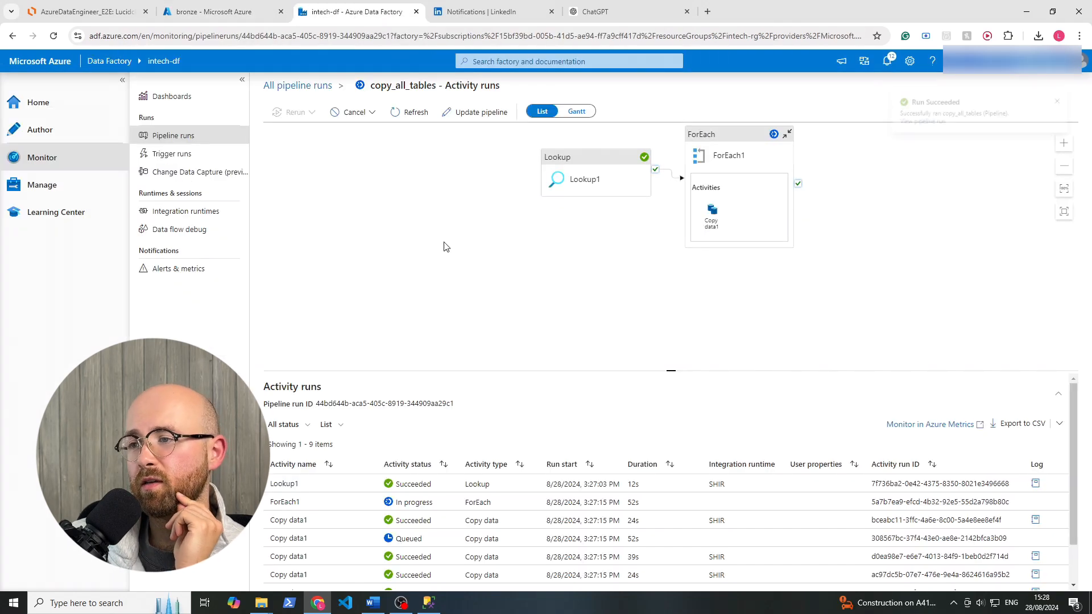
click(424, 118)
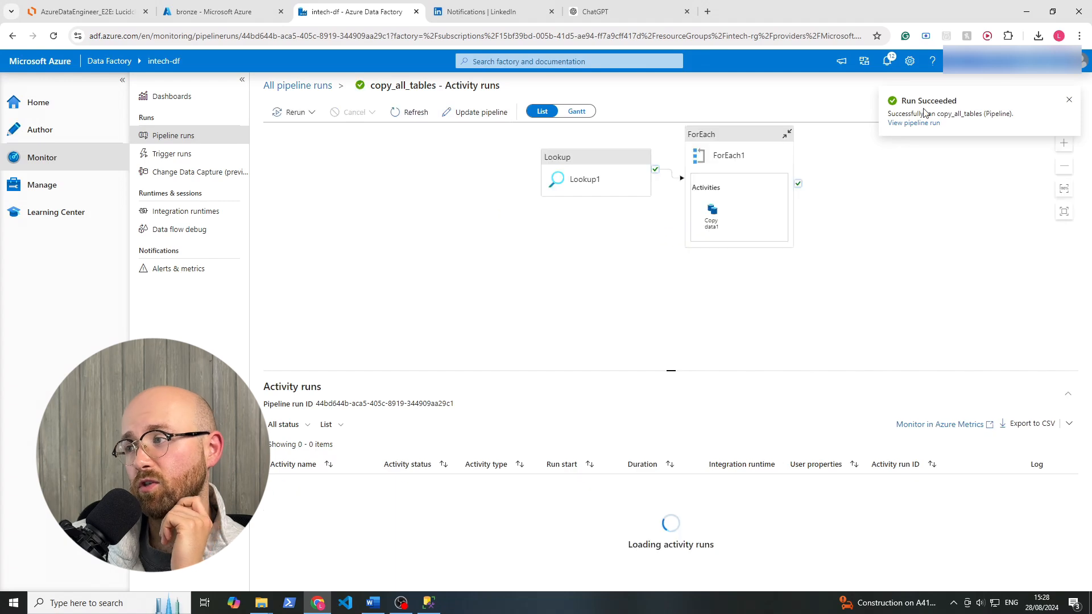
scroll(672, 414, down, 3)
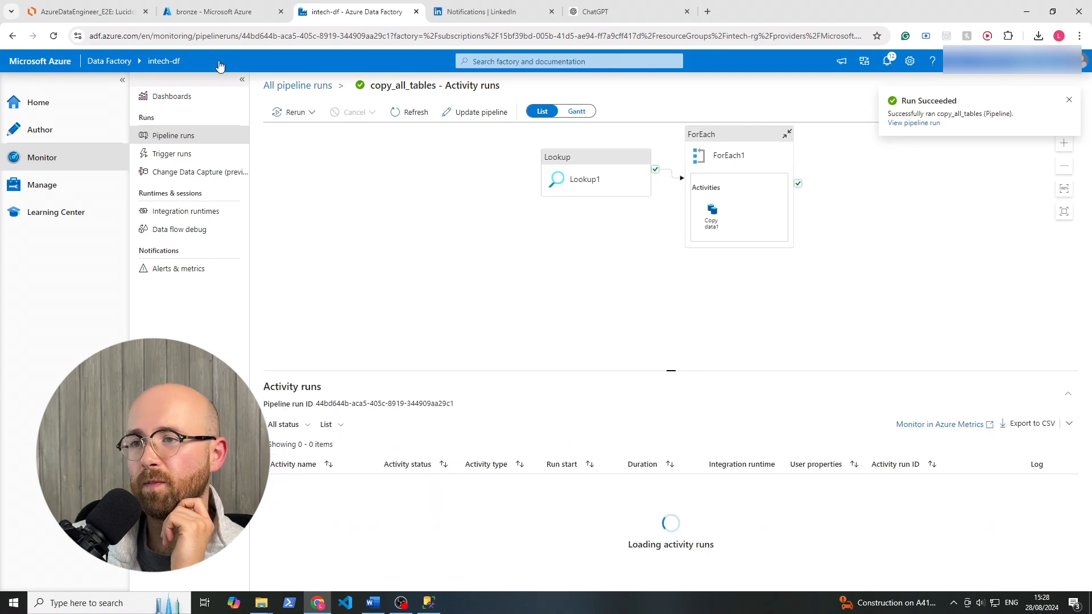
click(149, 136)
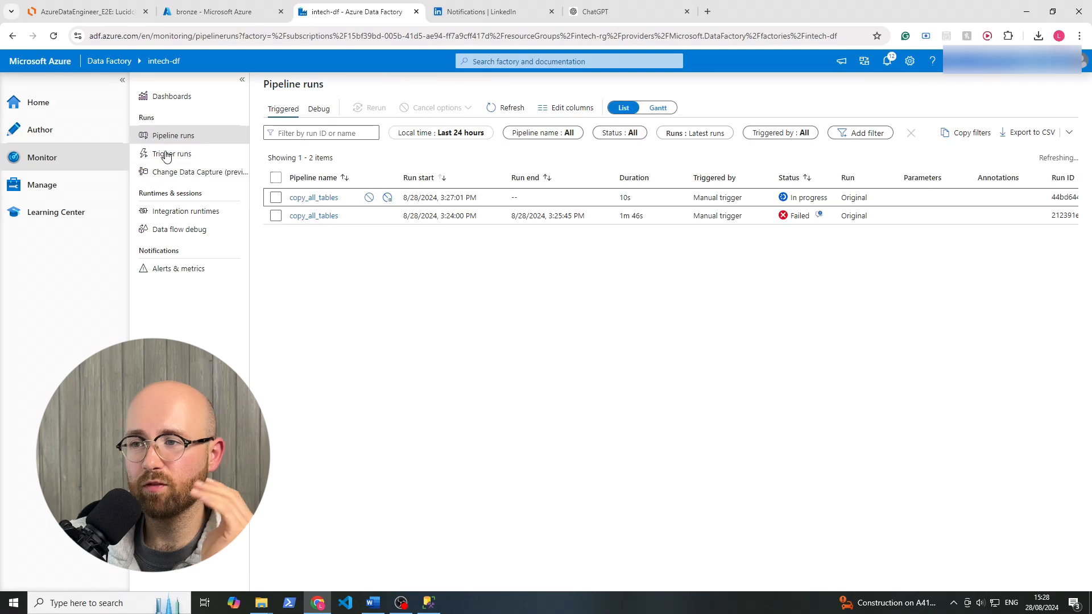
click(63, 131)
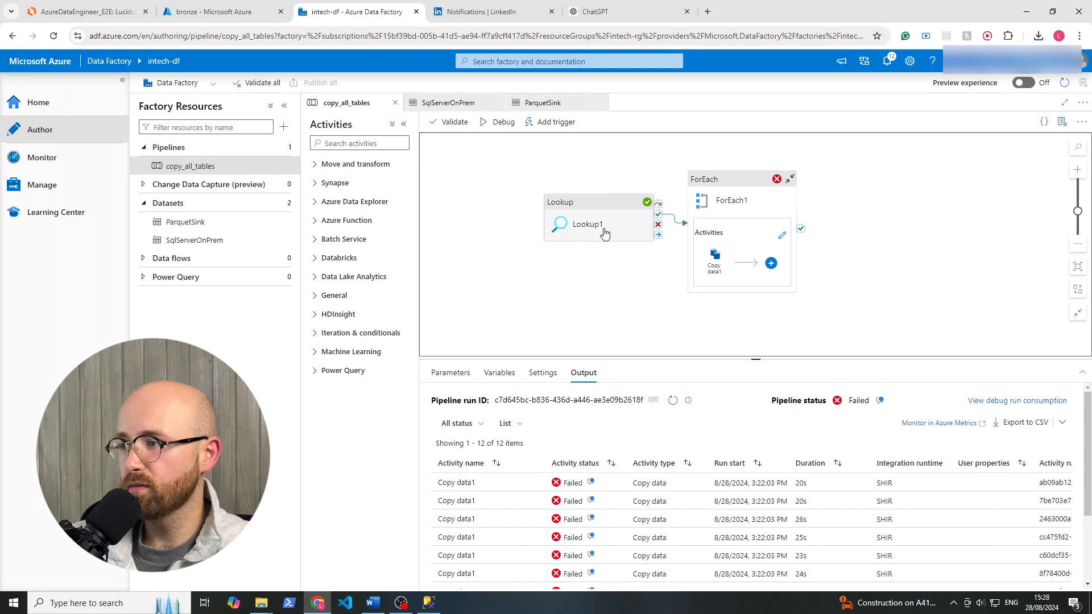
Switch to the AzureDataEngineer_E2E diagram in Lucidchart and review the architecture from the on-prem SQL database to Power BI, rechecking the bronze SalesLT folders.
click(216, 12)
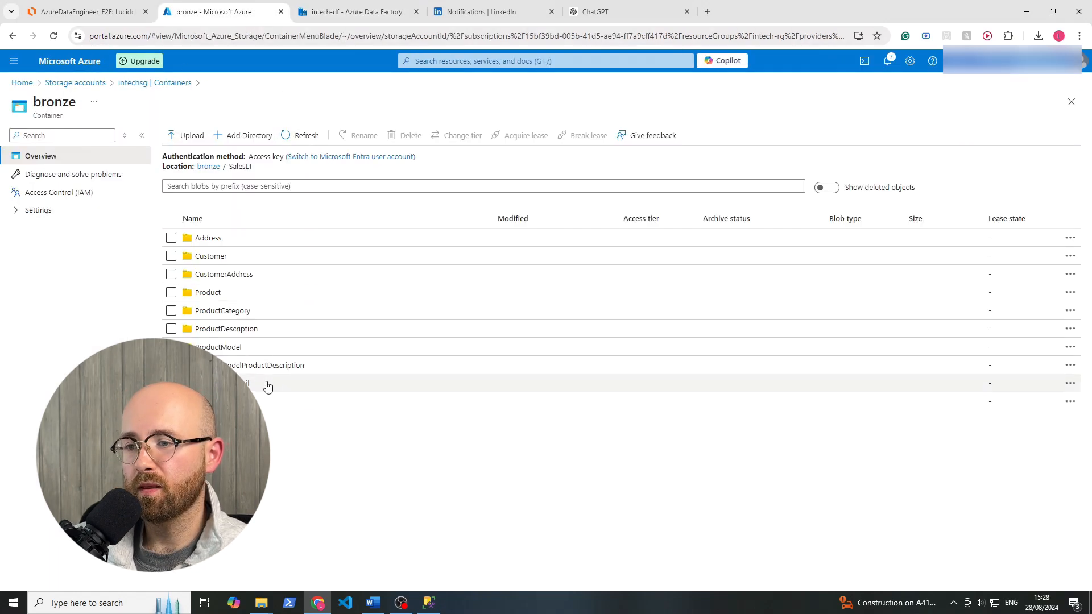
click(122, 15)
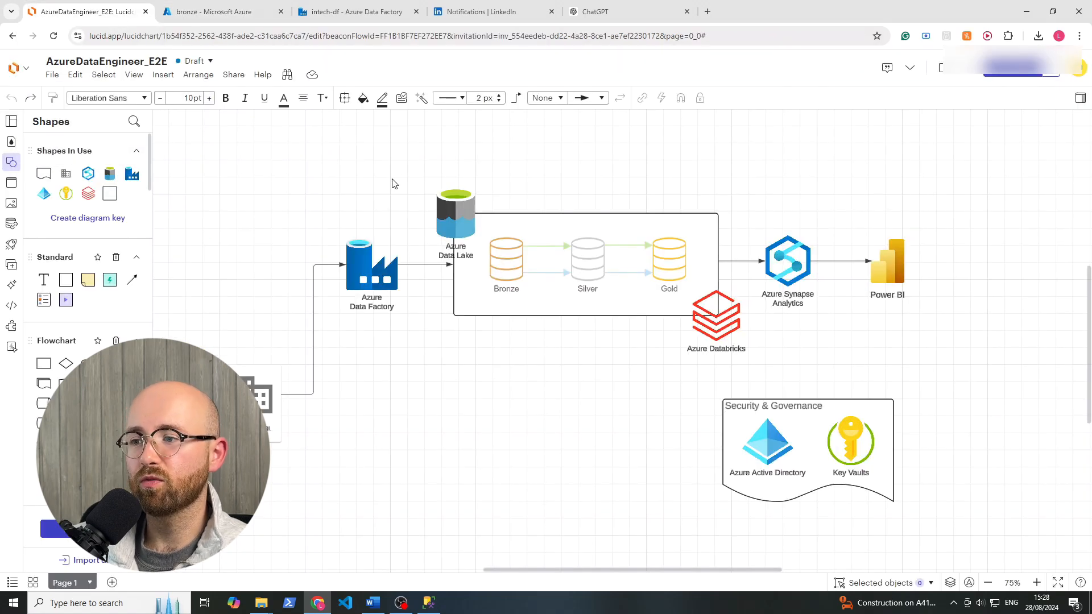
drag(181, 145, 456, 539)
click(455, 455)
scroll(458, 423, down, 4)
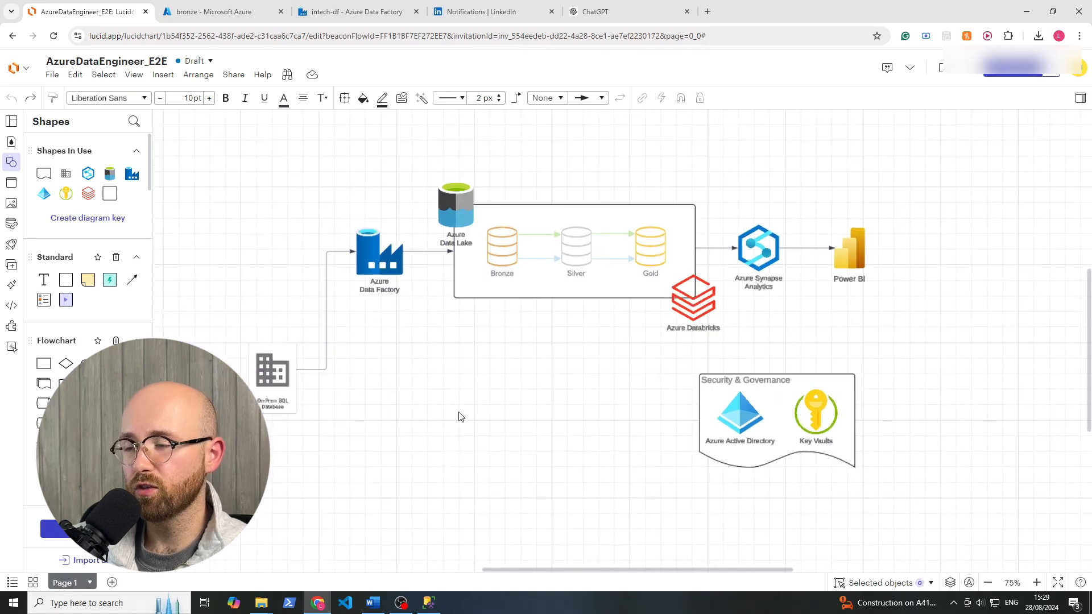
scroll(459, 423, up, 4)
mouse_move(458, 423)
mouse_down()
mouse_move(483, 440)
mouse_move(478, 417)
mouse_up()
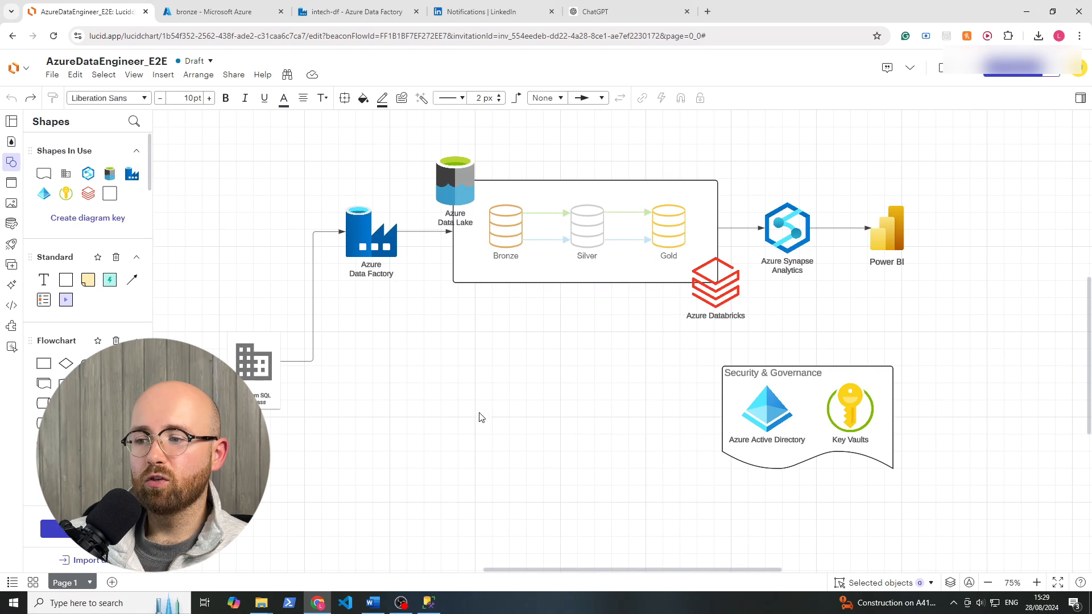
click(224, 16)
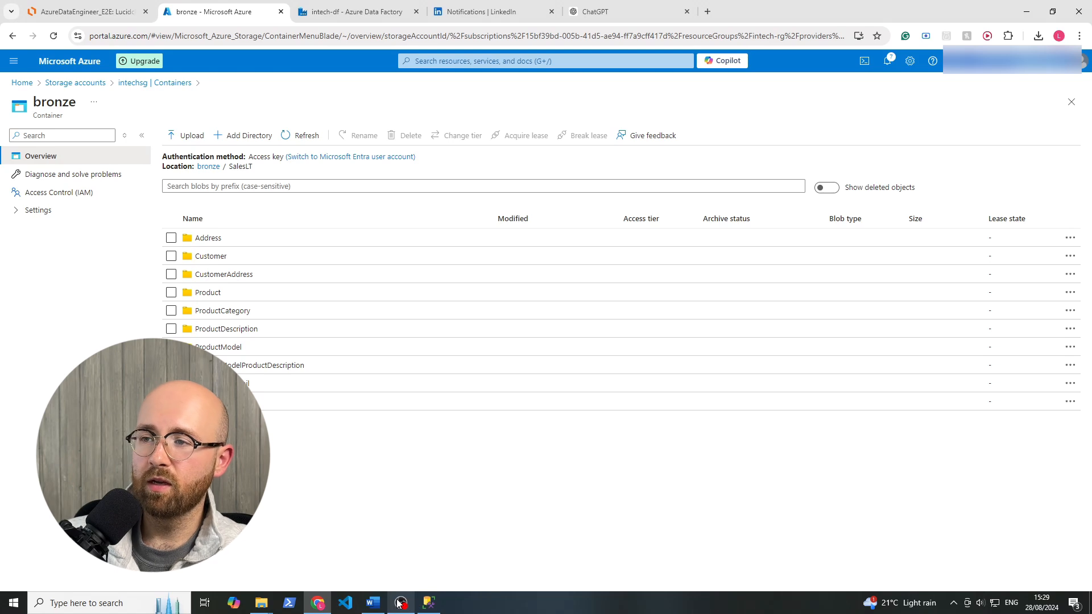
click(115, 13)
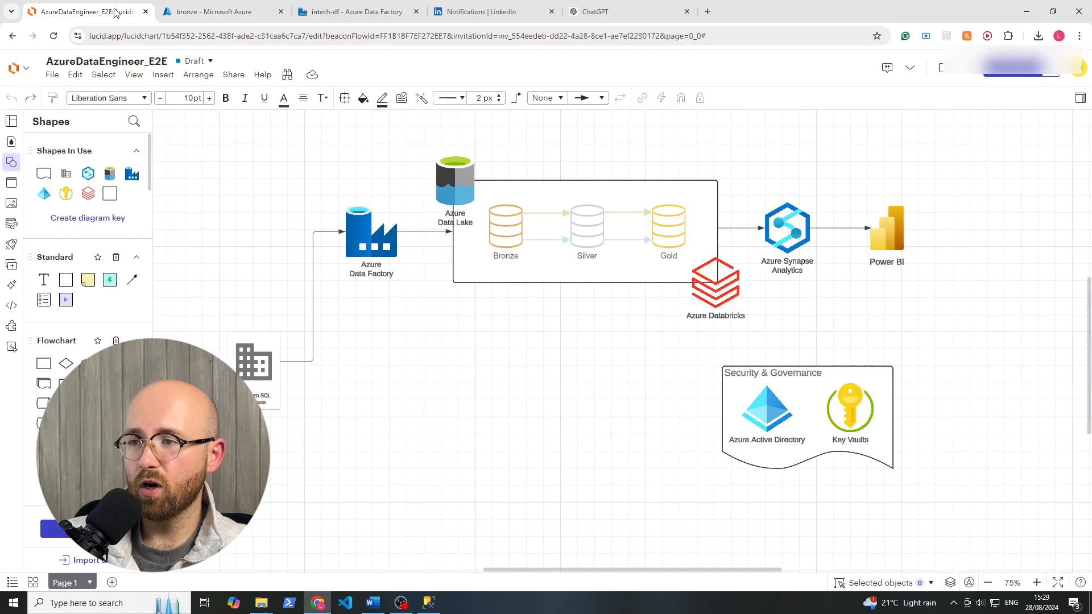